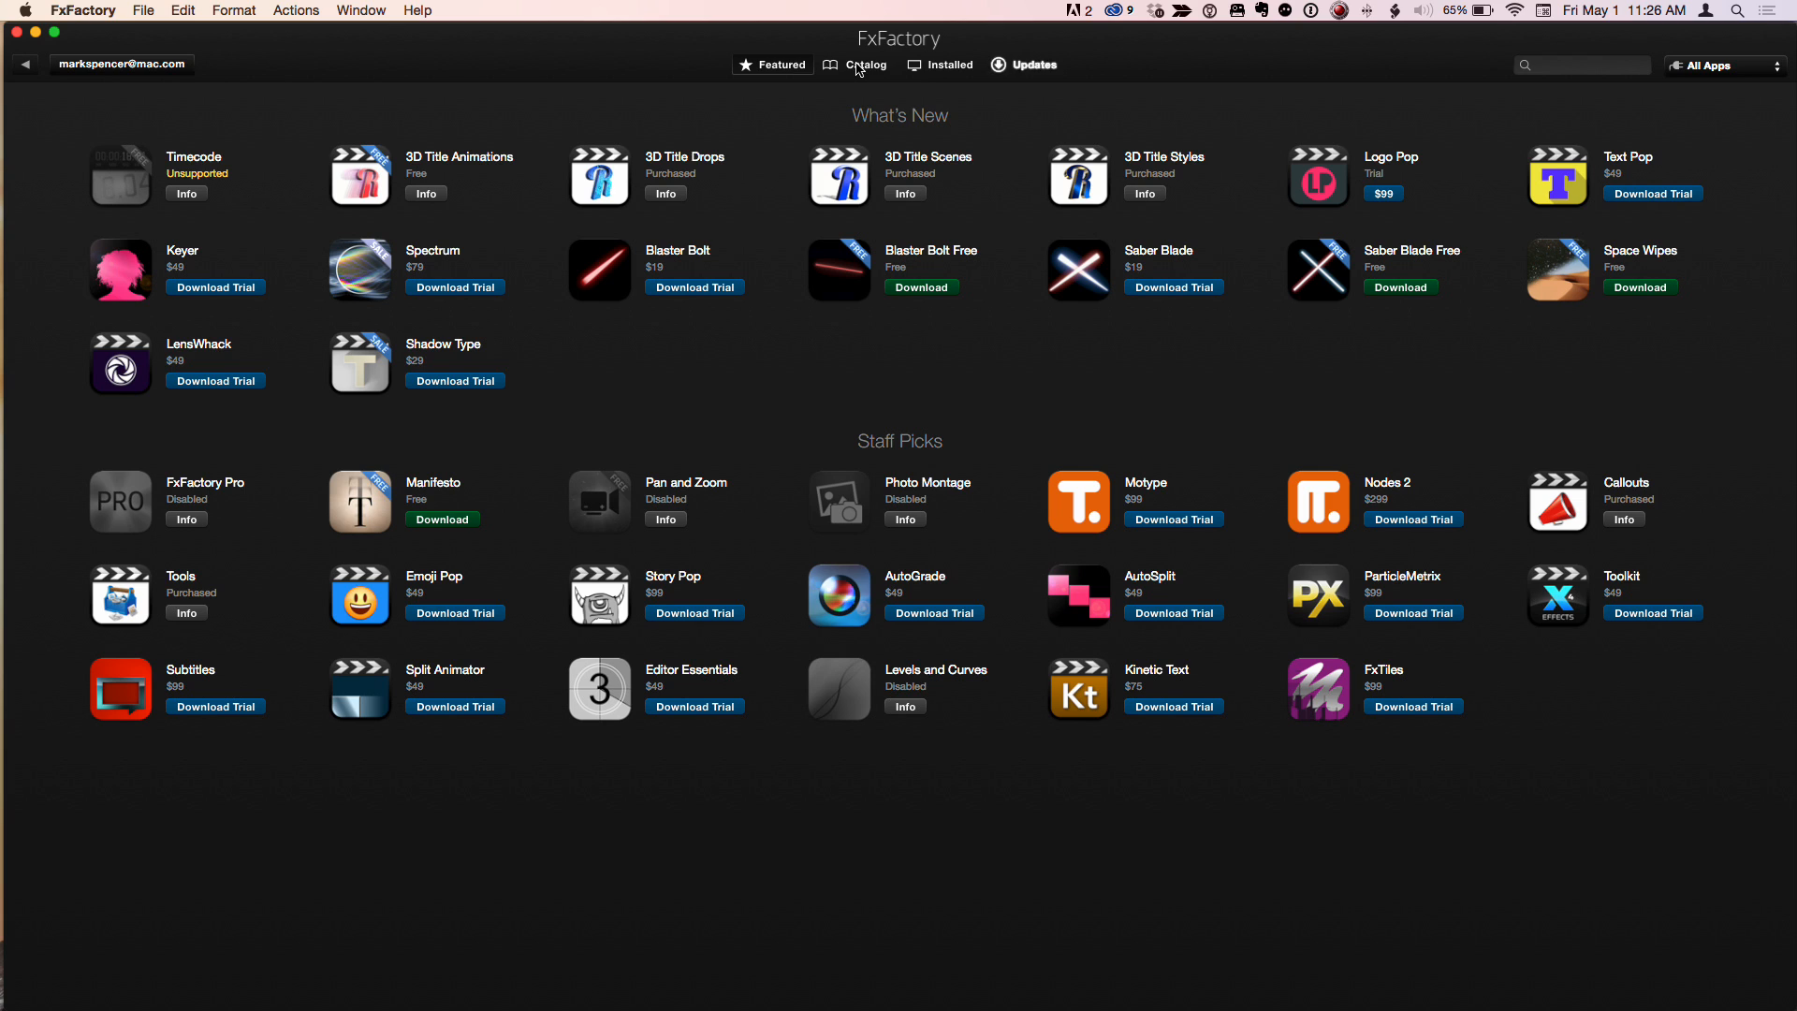
# Step: Browse the full plug-in catalog, looking over the products grouped by developer
pyautogui.click(858, 66)
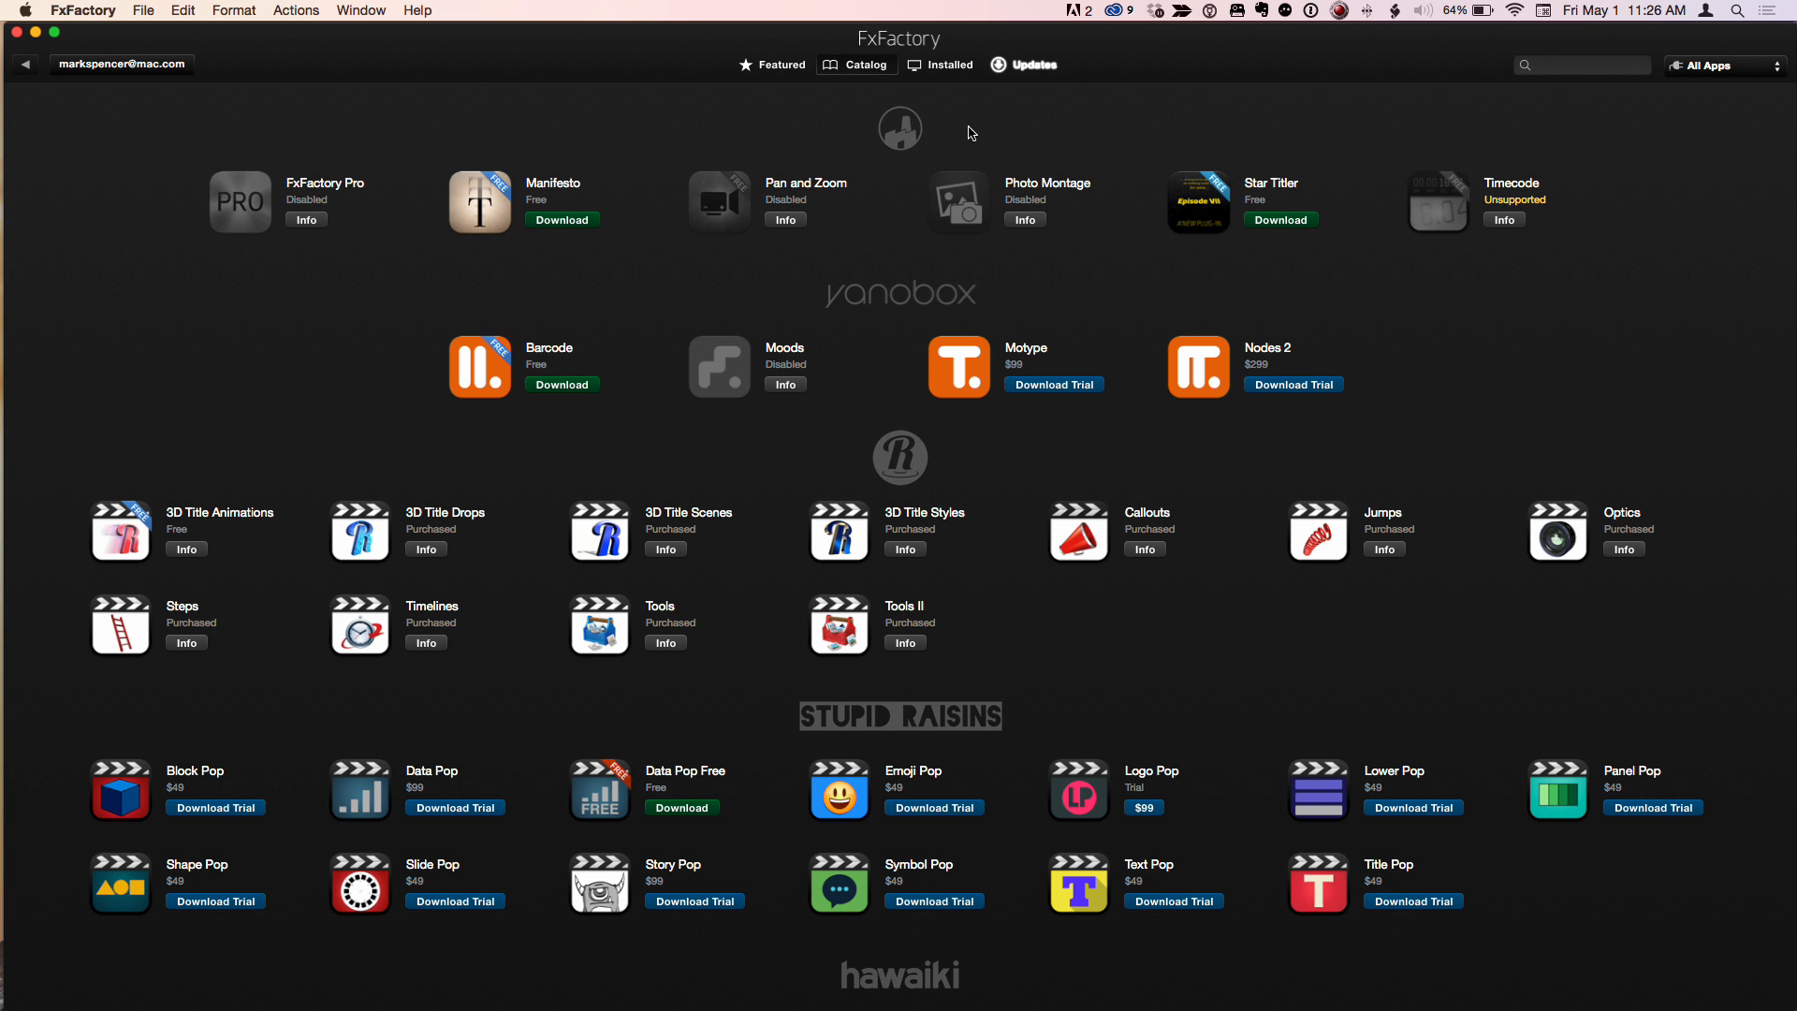
pyautogui.scroll(-5, 1446, 315)
pyautogui.scroll(-20, 1447, 315)
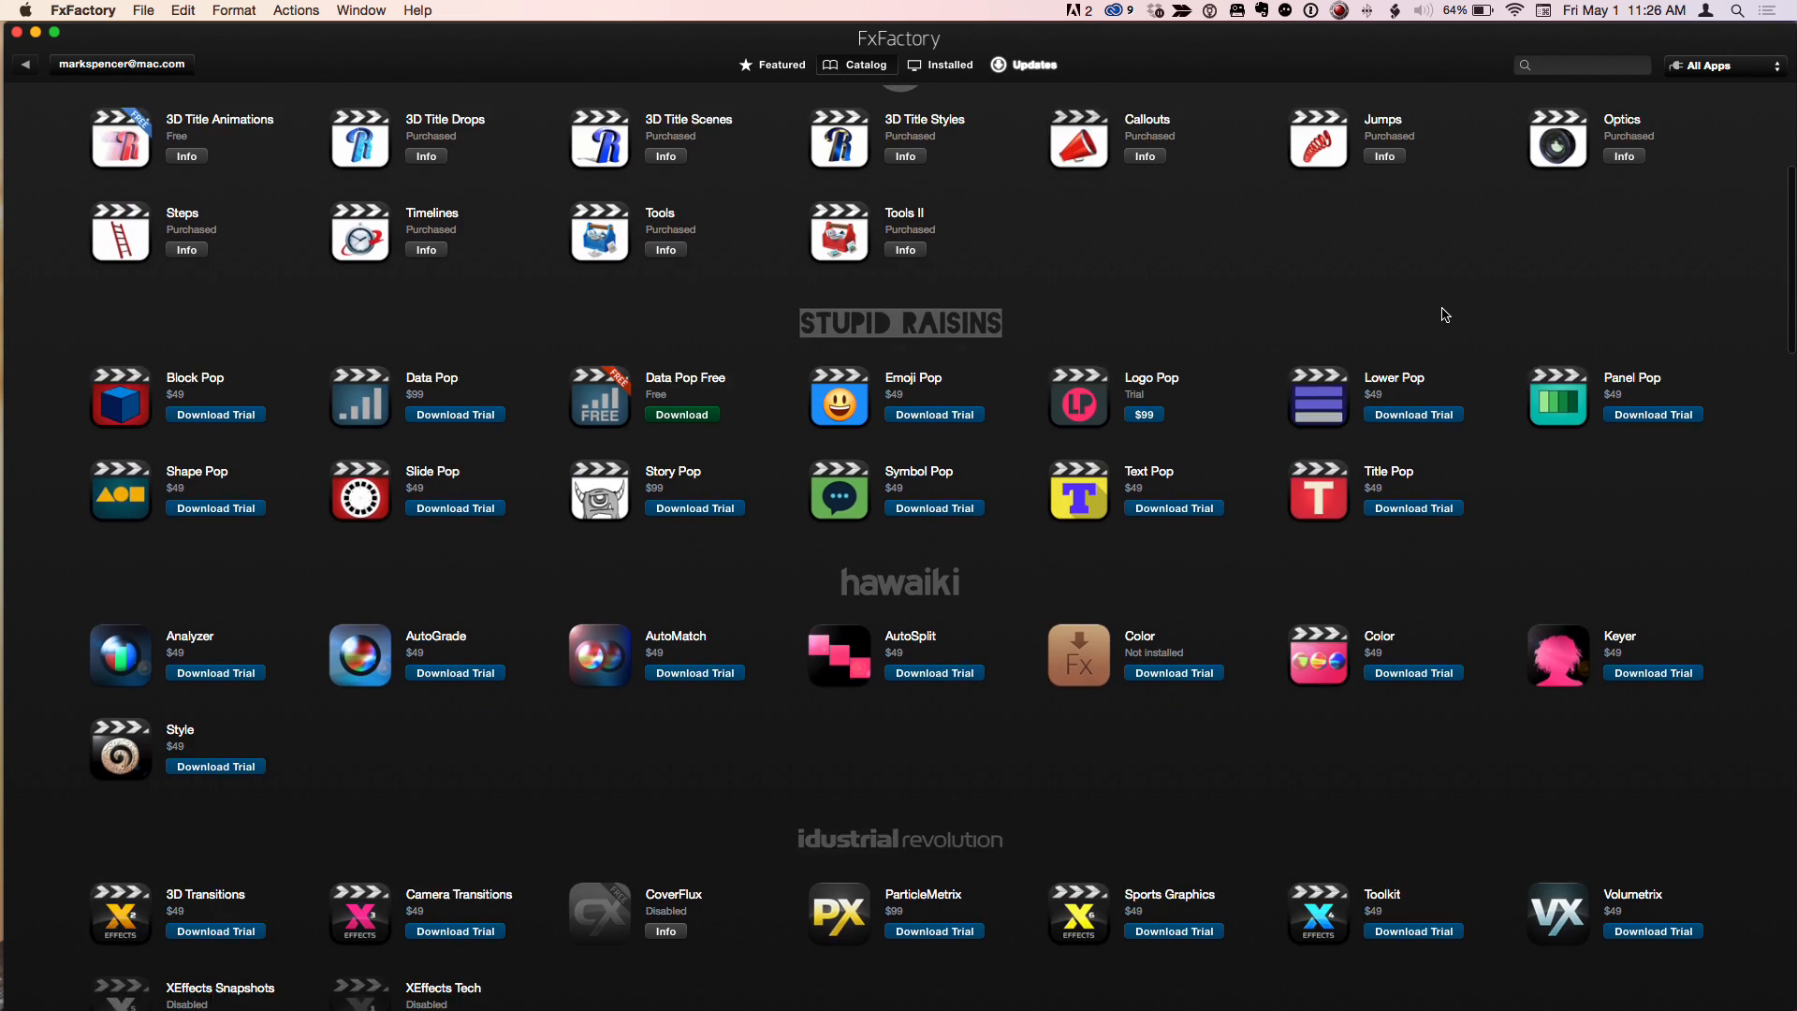
pyautogui.scroll(-20, 1446, 315)
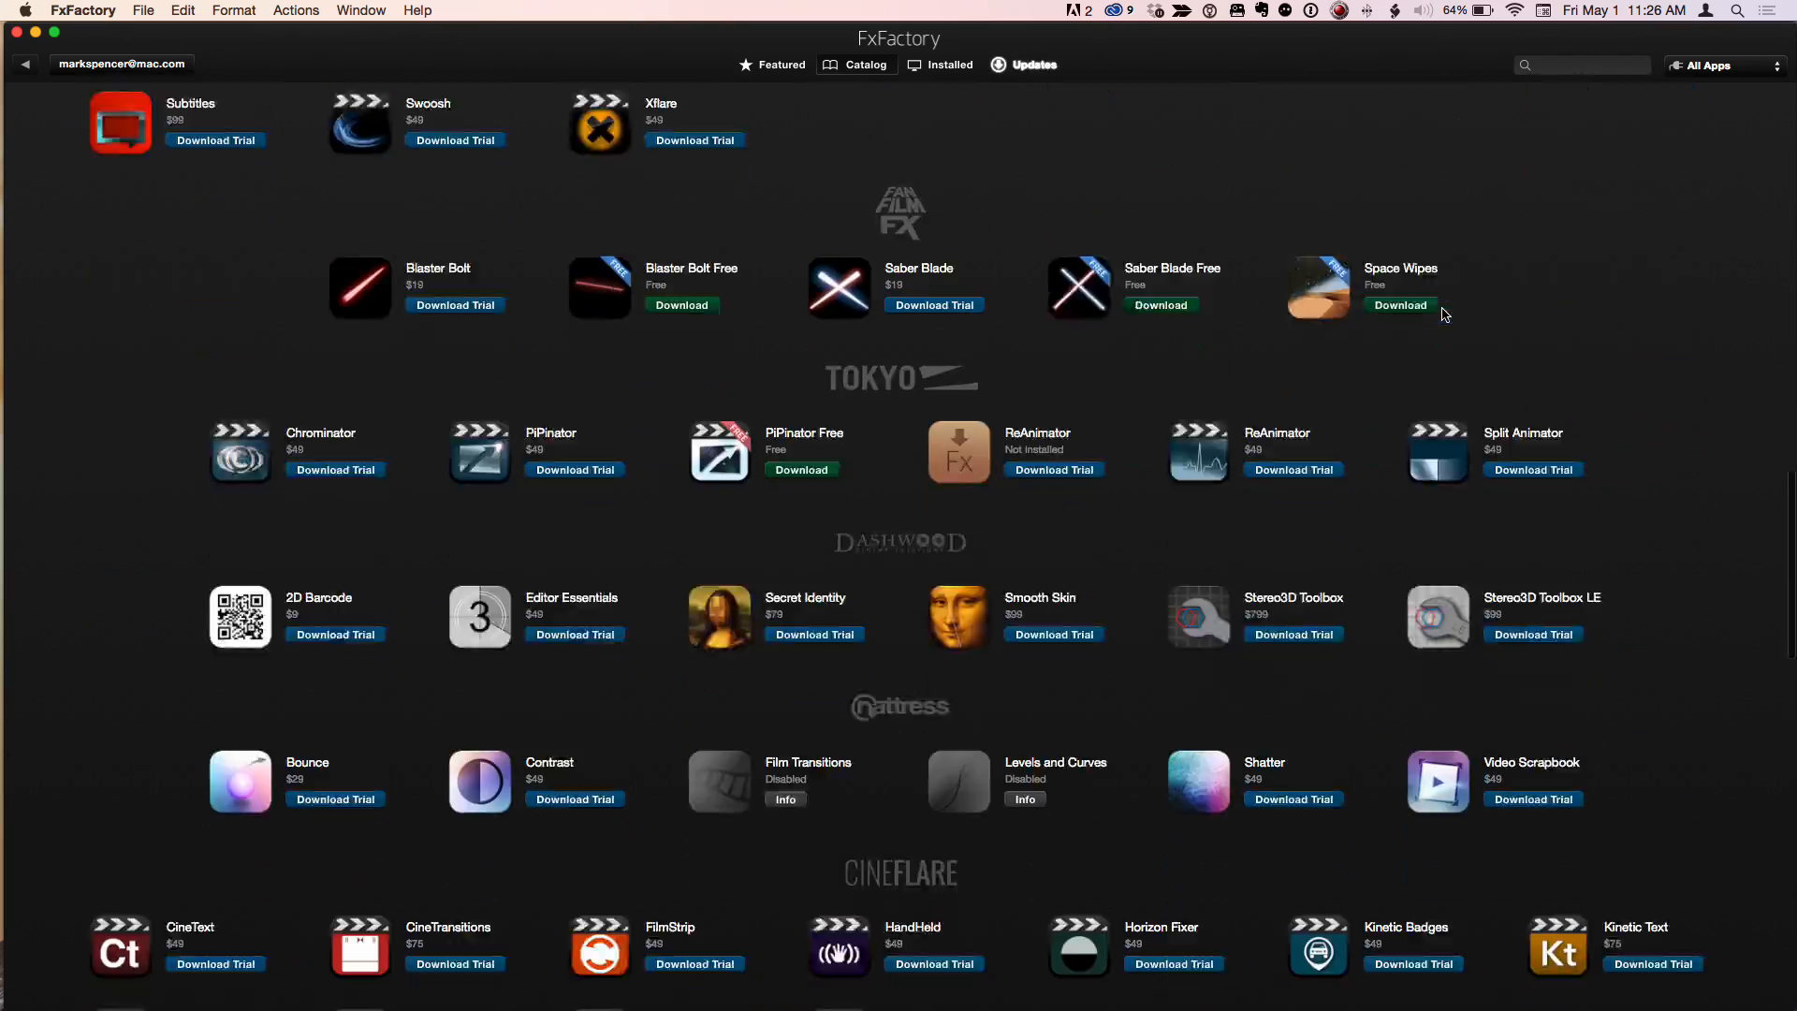
pyautogui.scroll(20, 1446, 315)
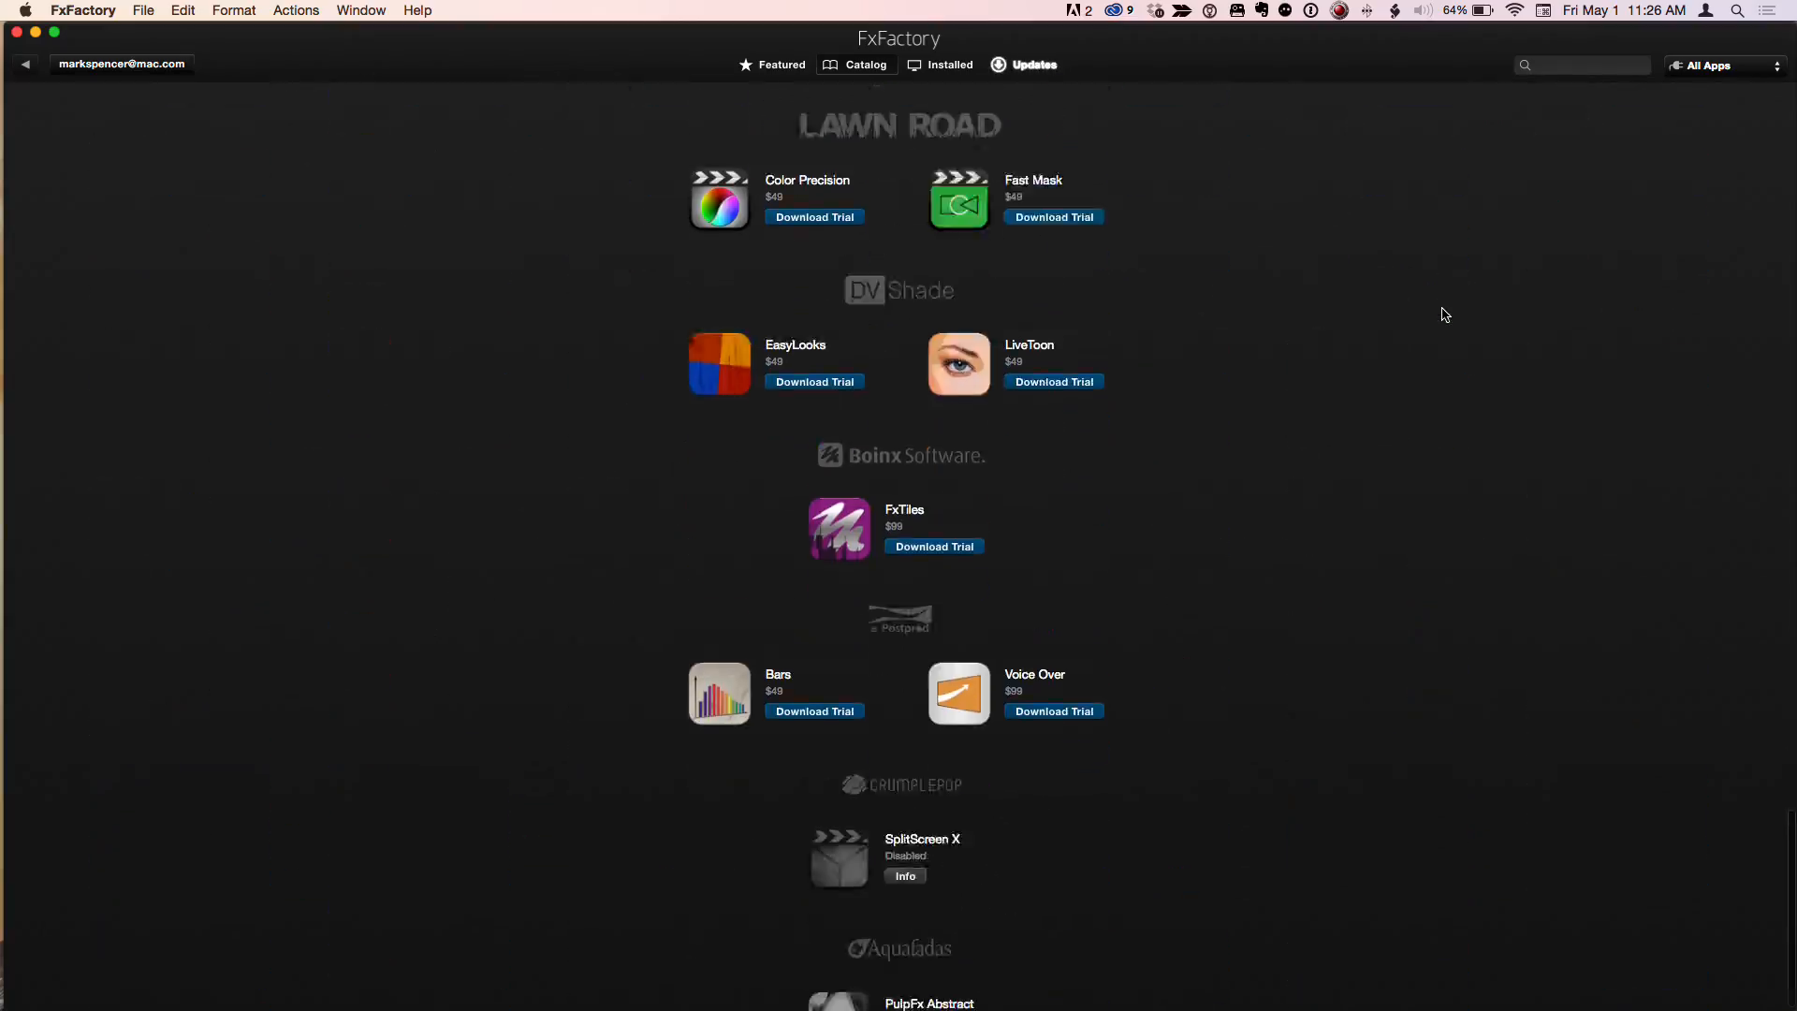
pyautogui.scroll(10, 1446, 315)
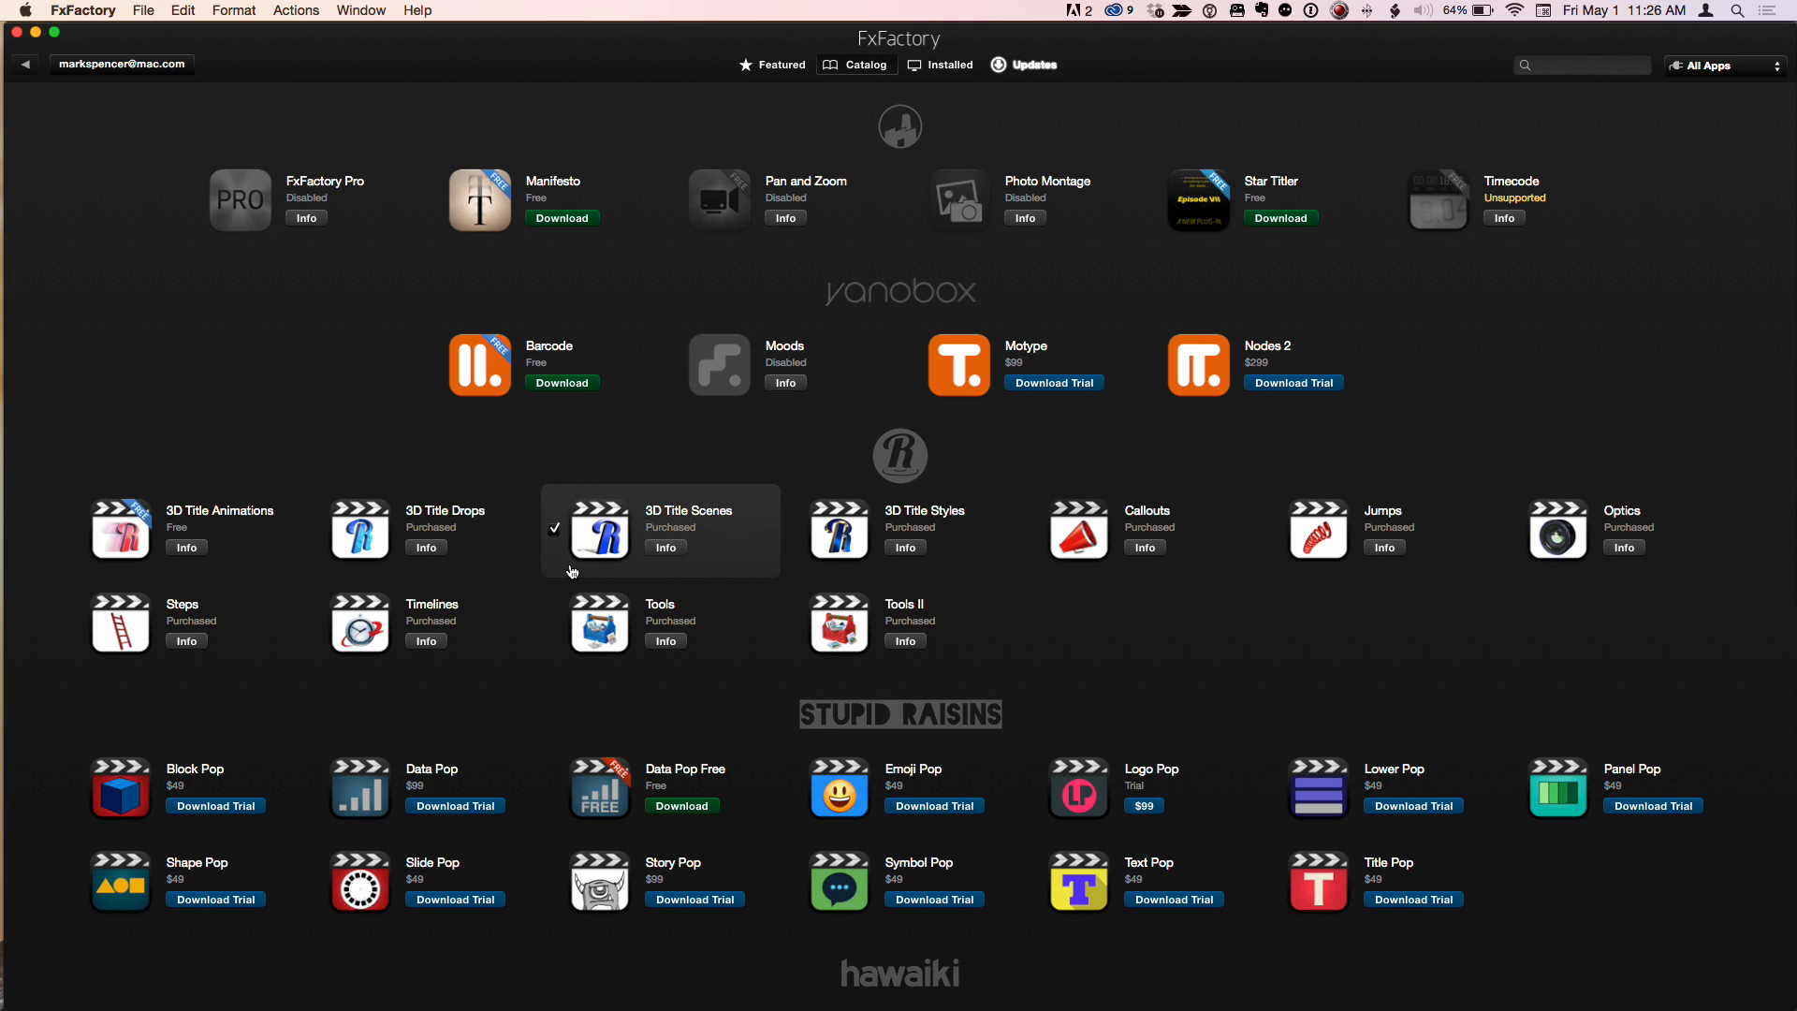
# Step: Disable the Tools product and enable it again, and view the commands for enabling or disabling products in bulk
pyautogui.click(553, 629)
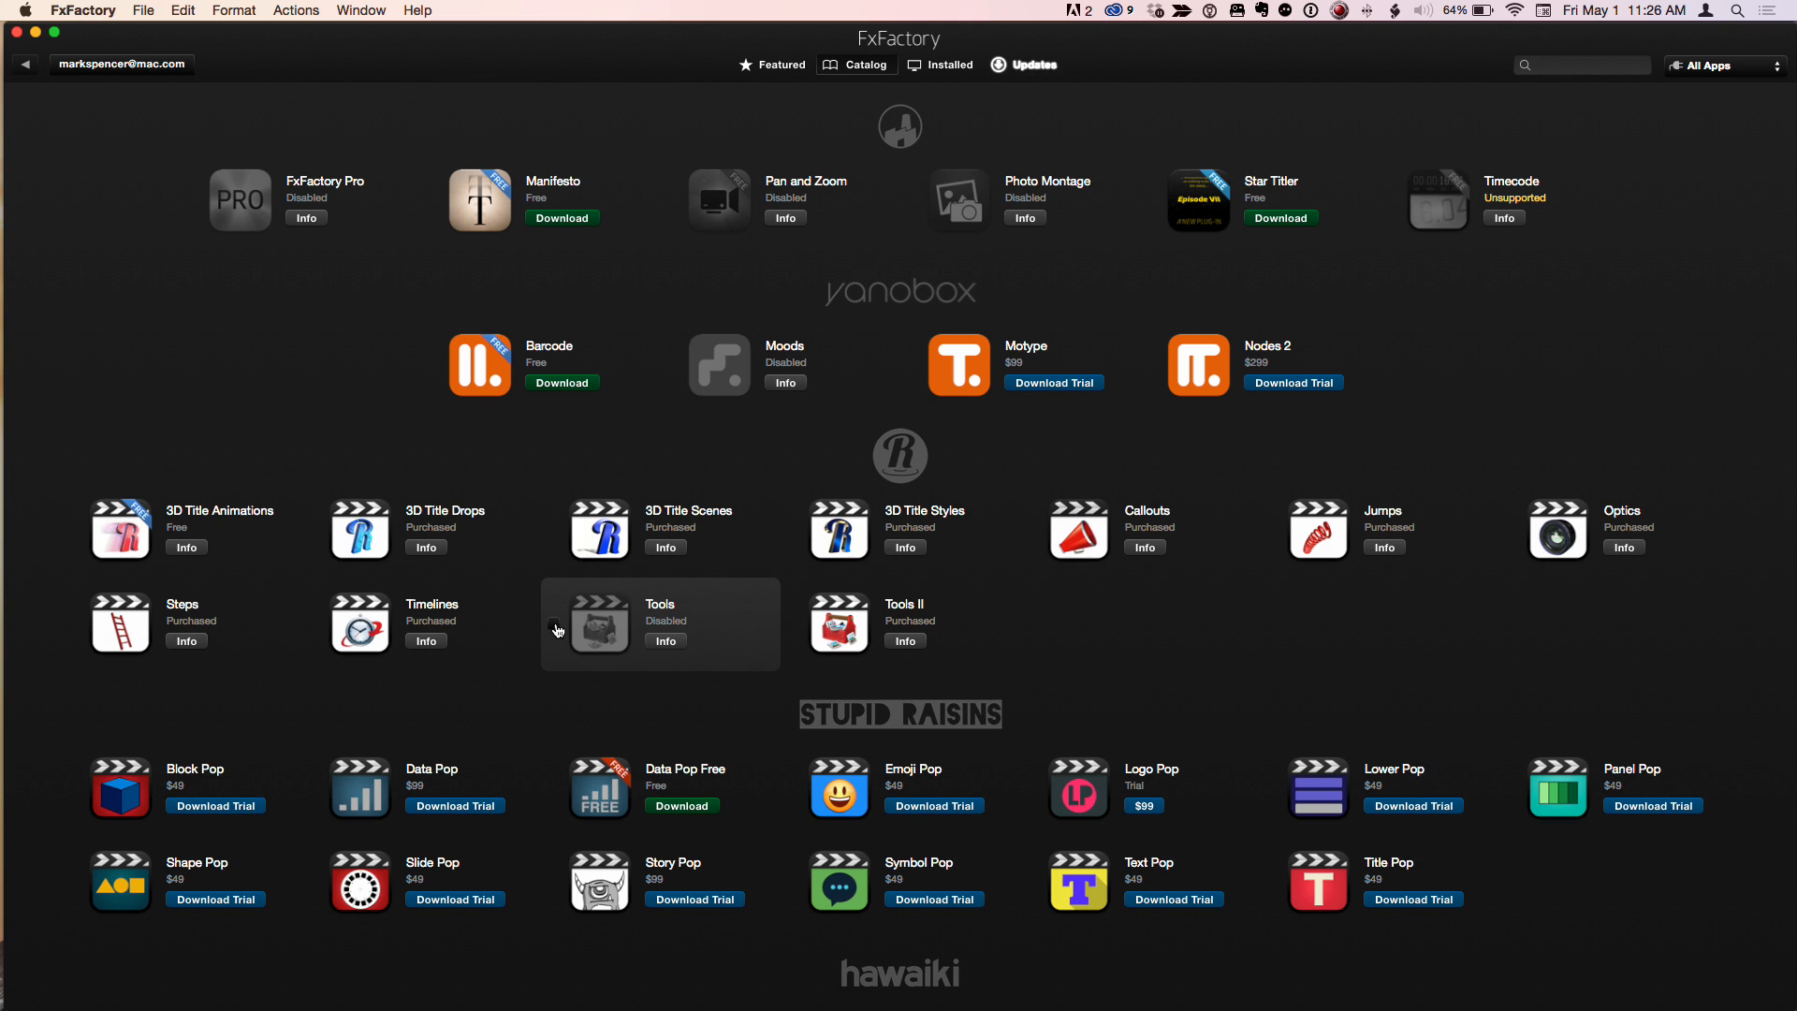
pyautogui.click(555, 627)
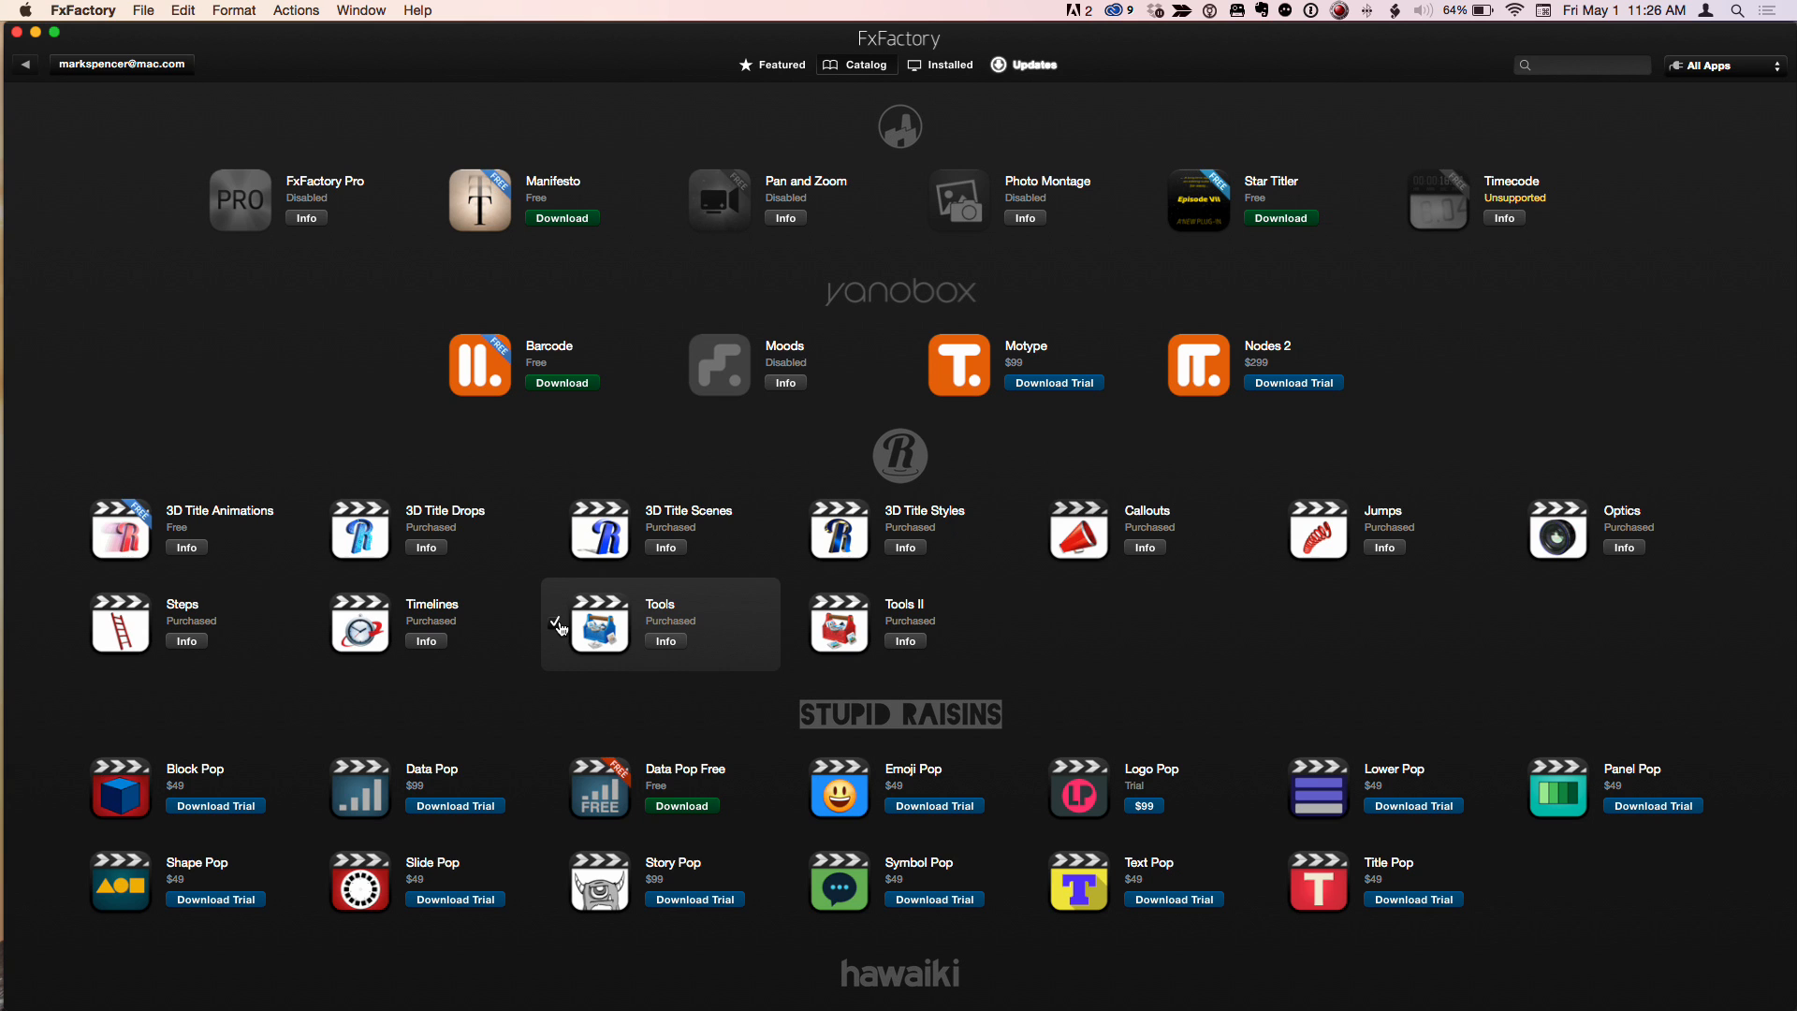
pyautogui.click(313, 12)
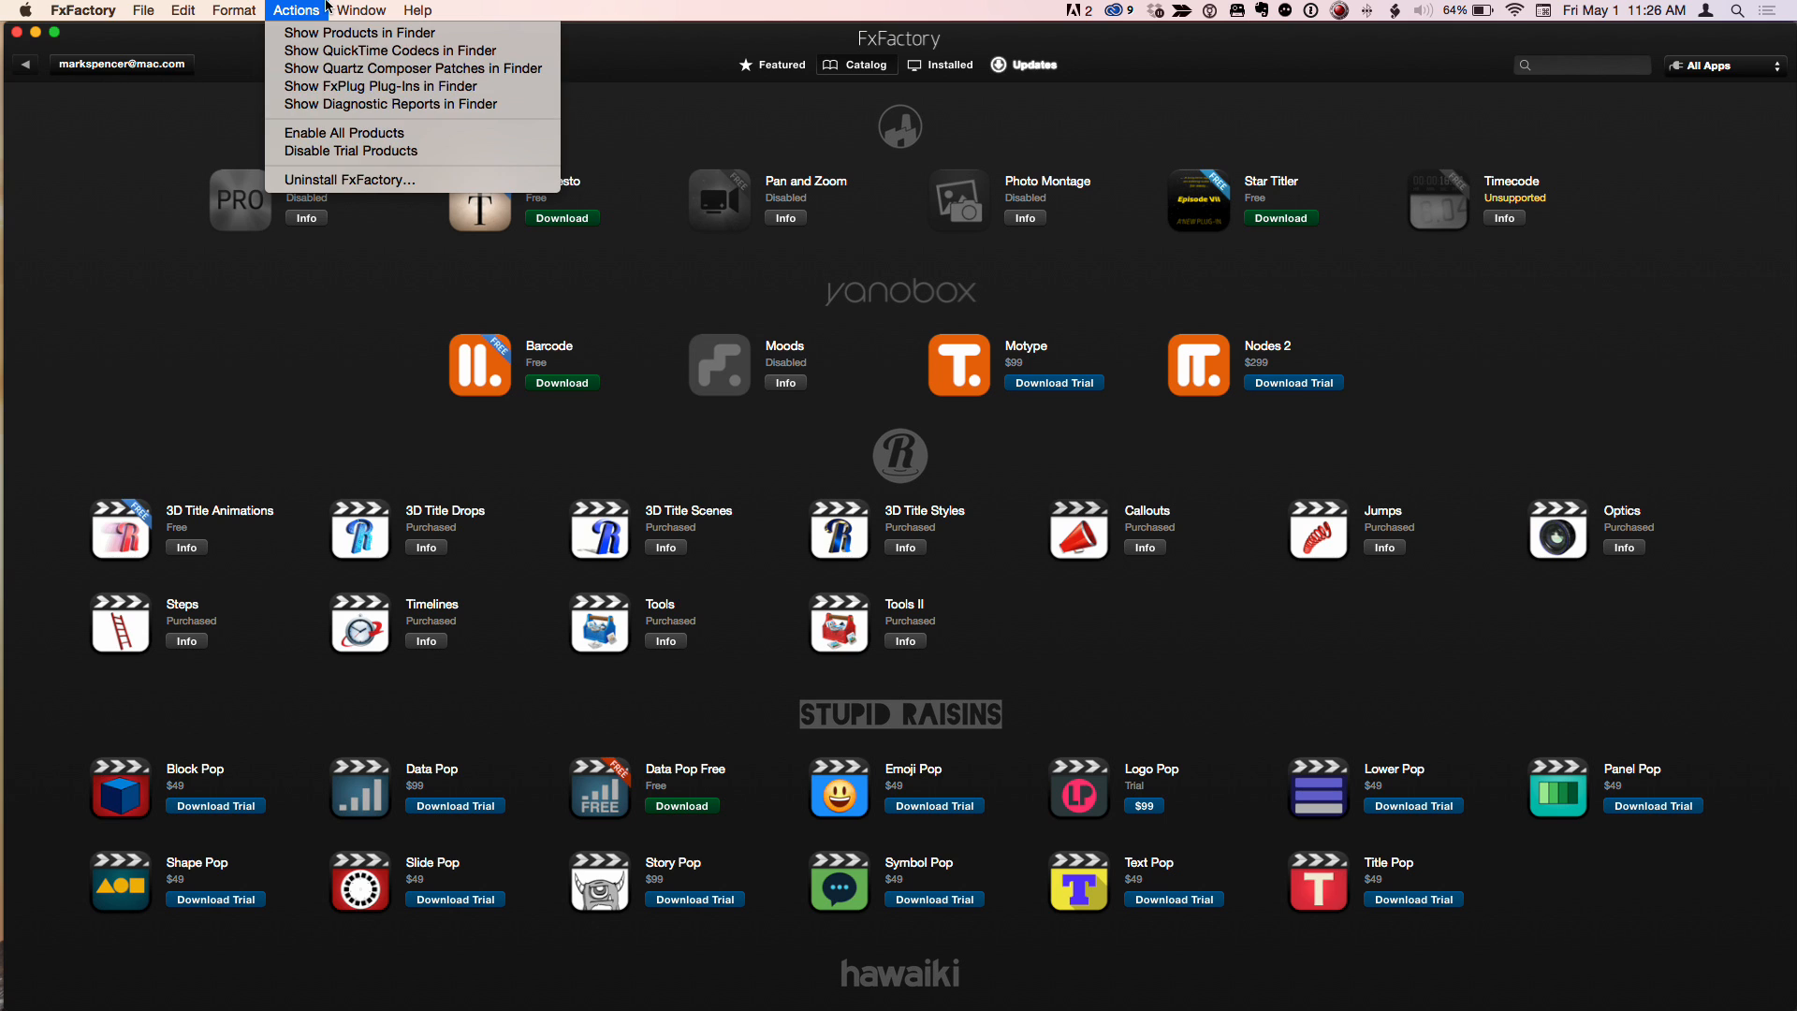
pyautogui.click(585, 377)
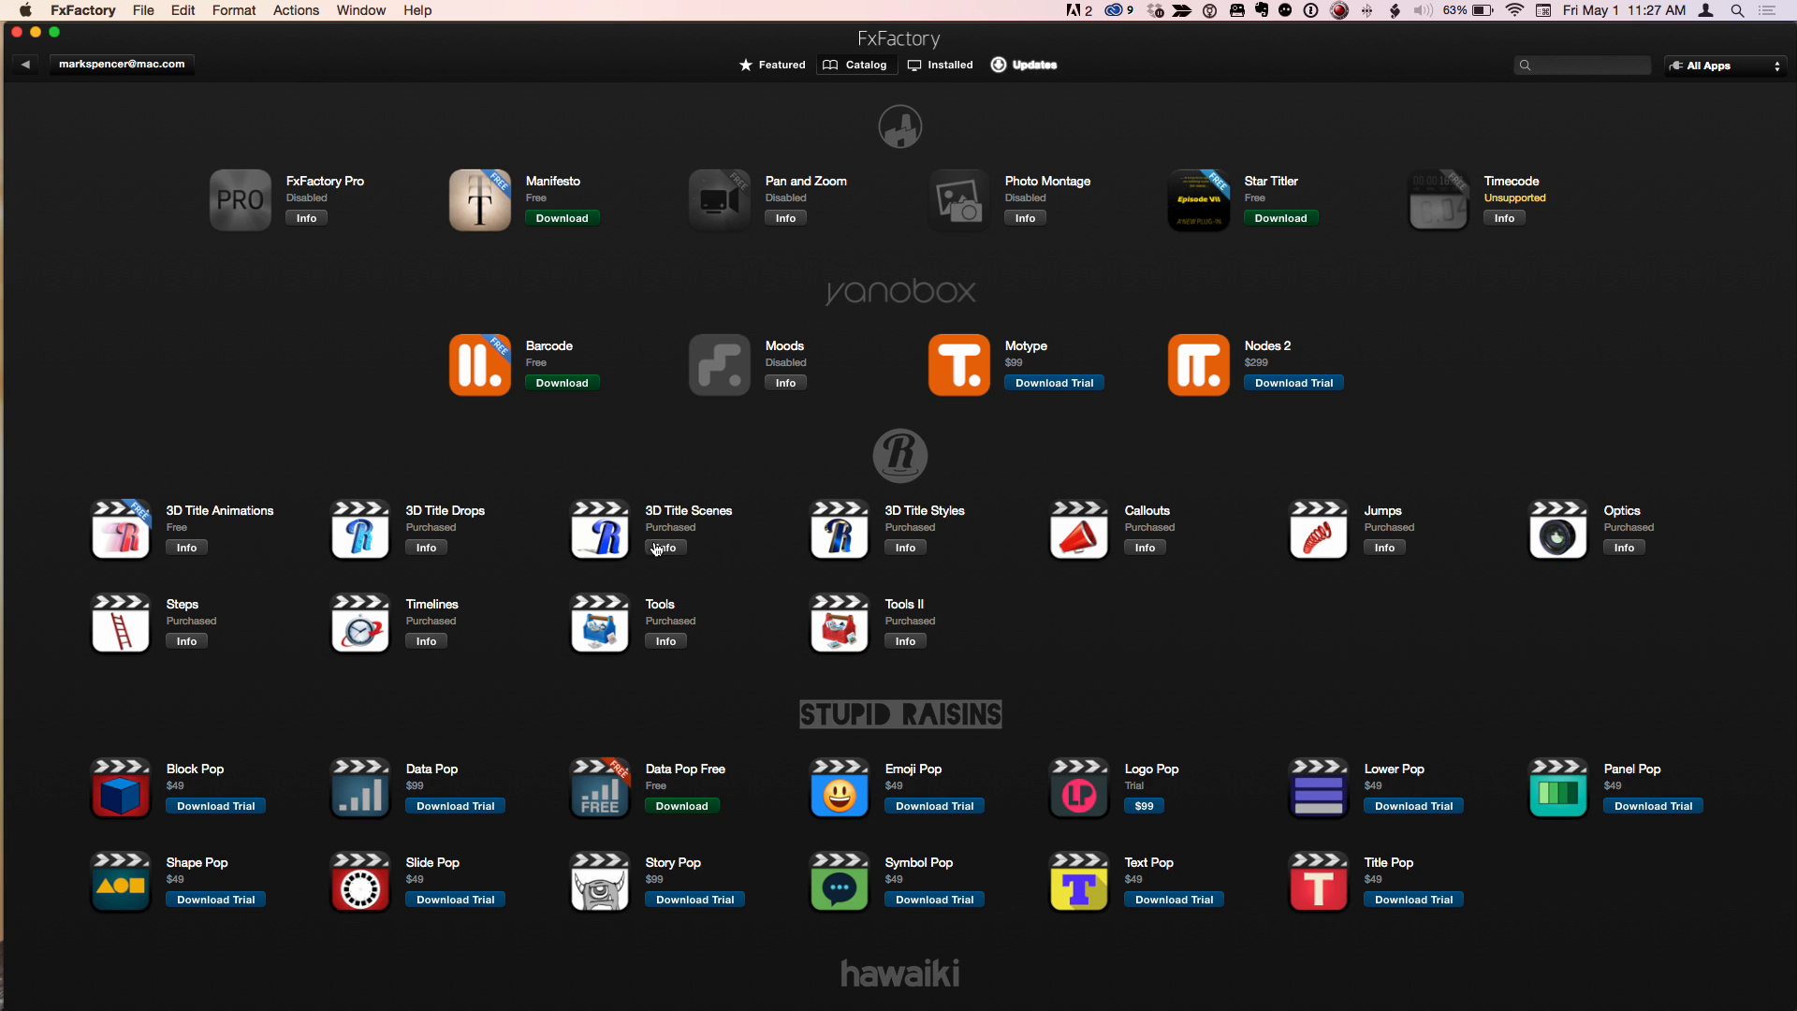
# Step: Among the installed products, enable Grunge Effects and disable it again, and check for product updates
pyautogui.click(950, 66)
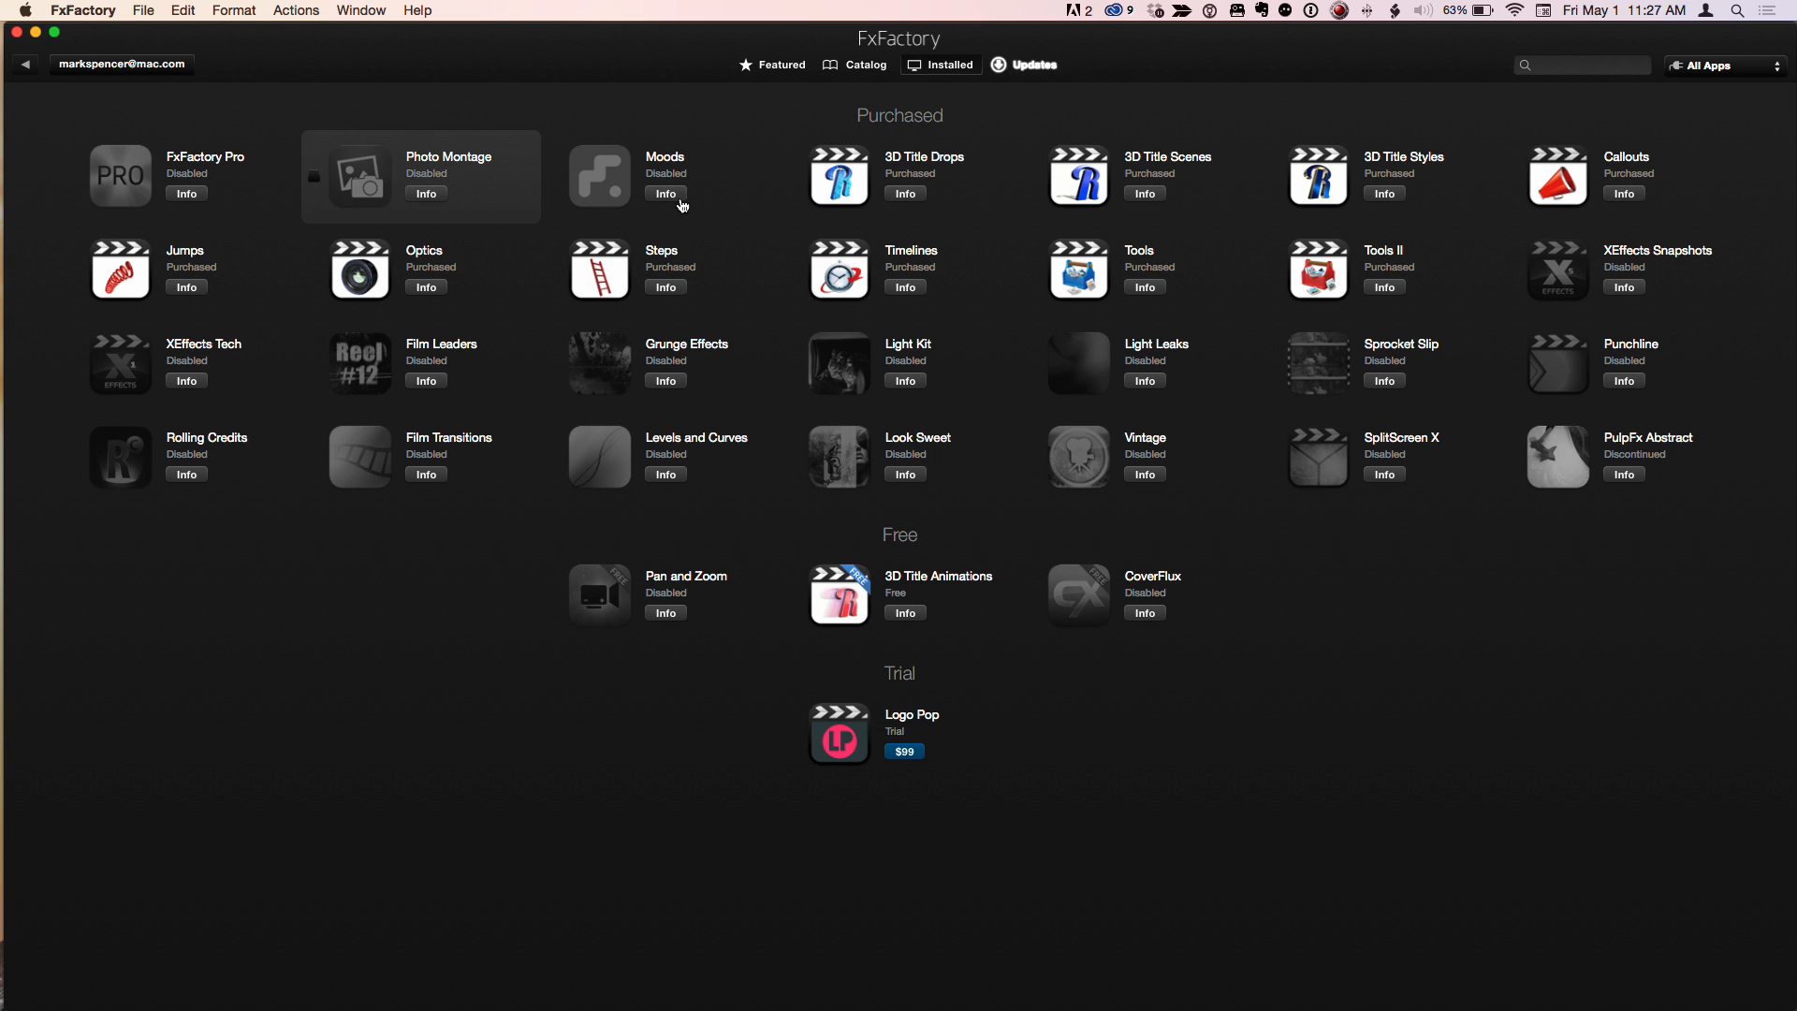
pyautogui.click(555, 367)
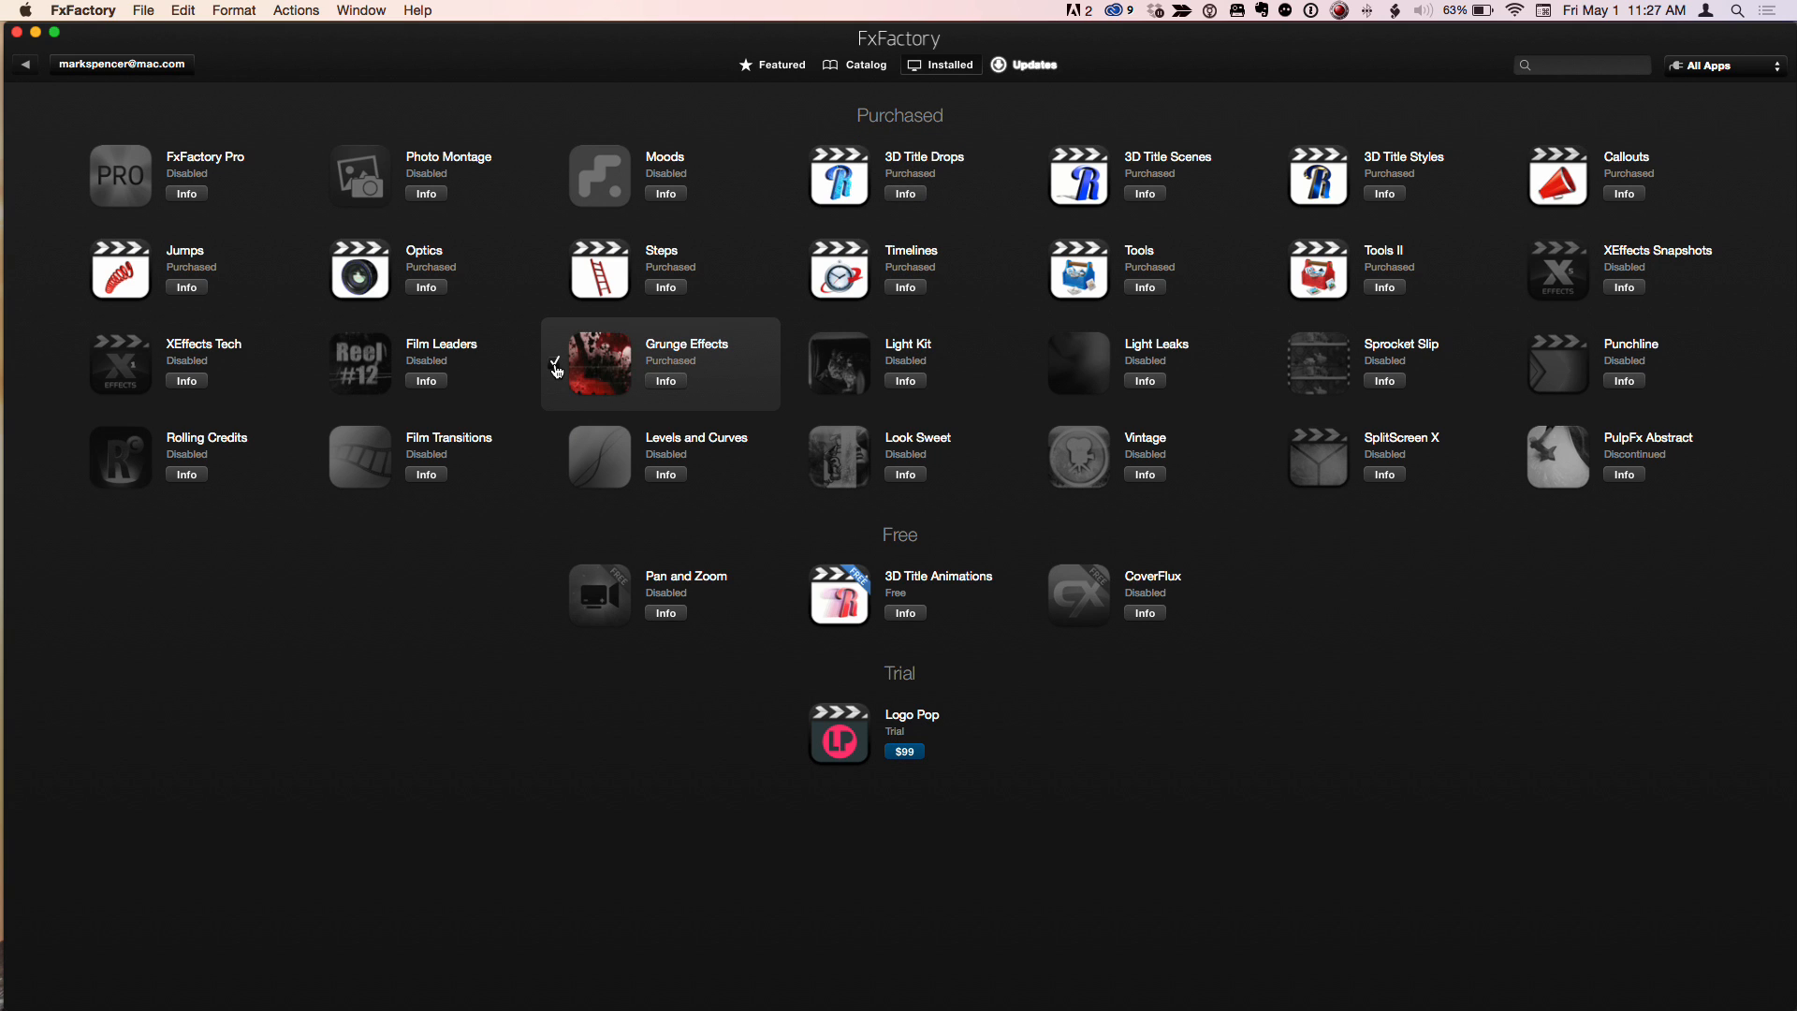
pyautogui.click(555, 365)
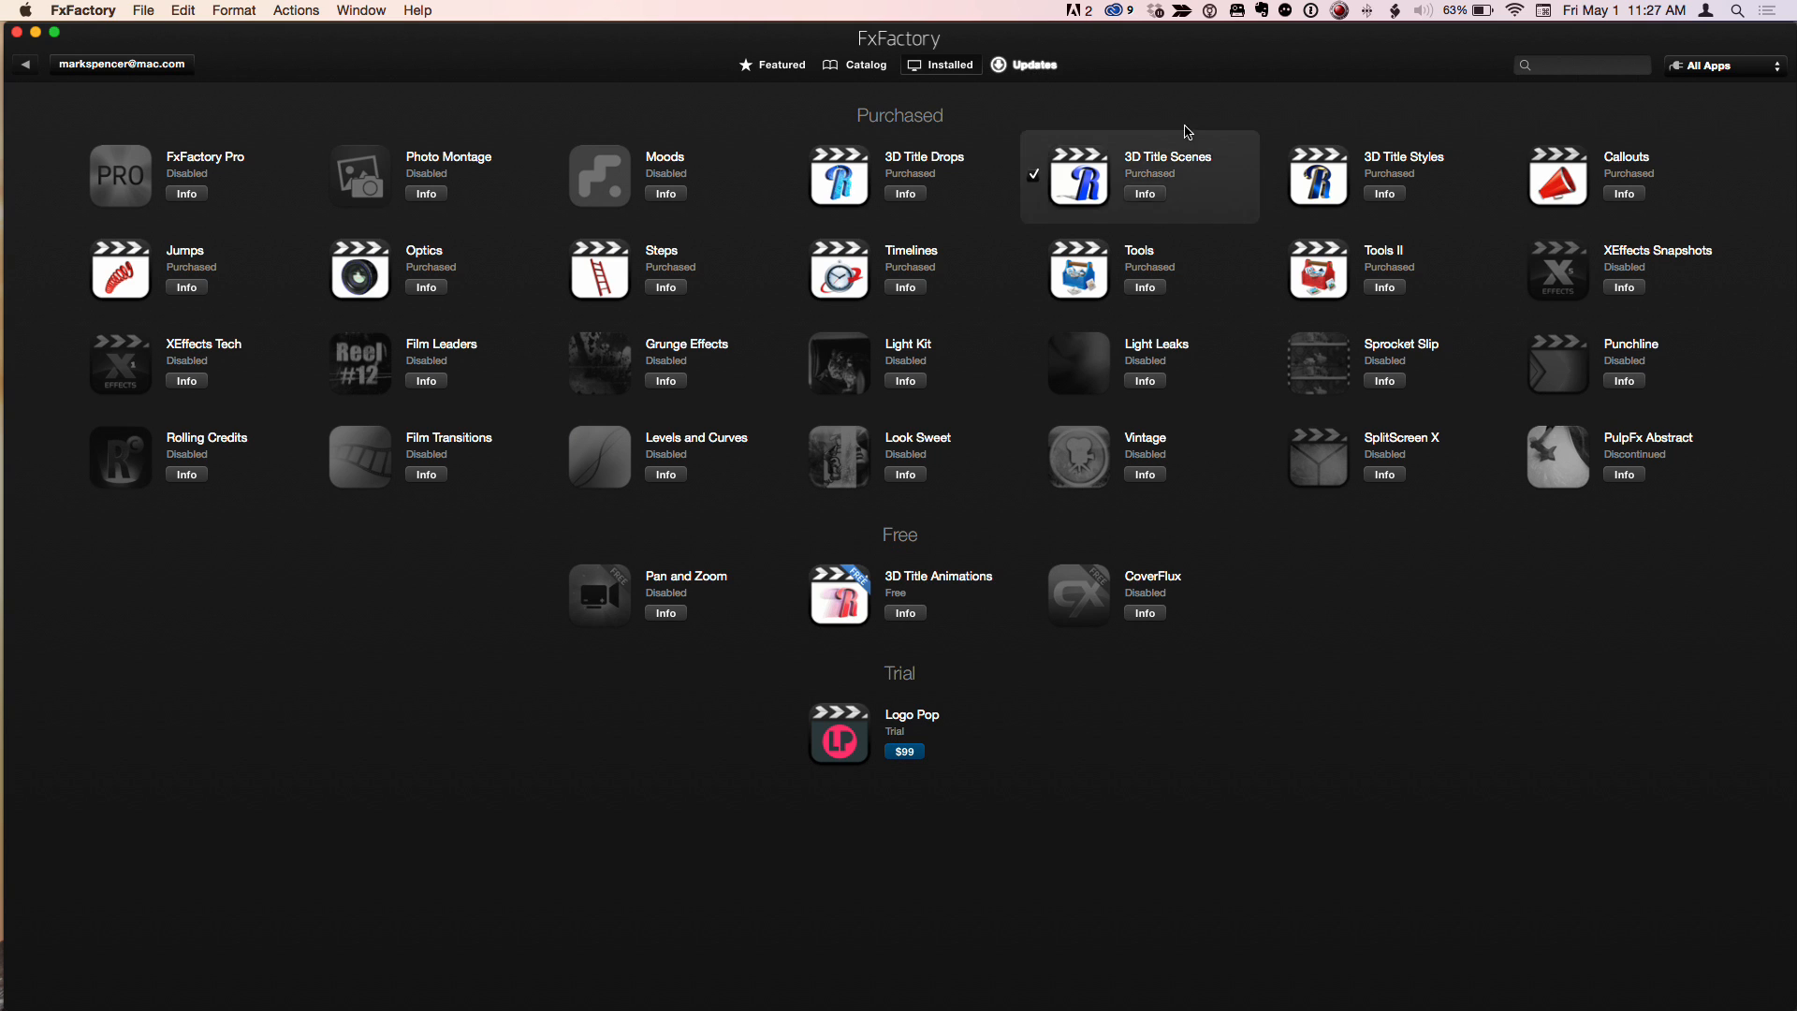
pyautogui.click(1039, 66)
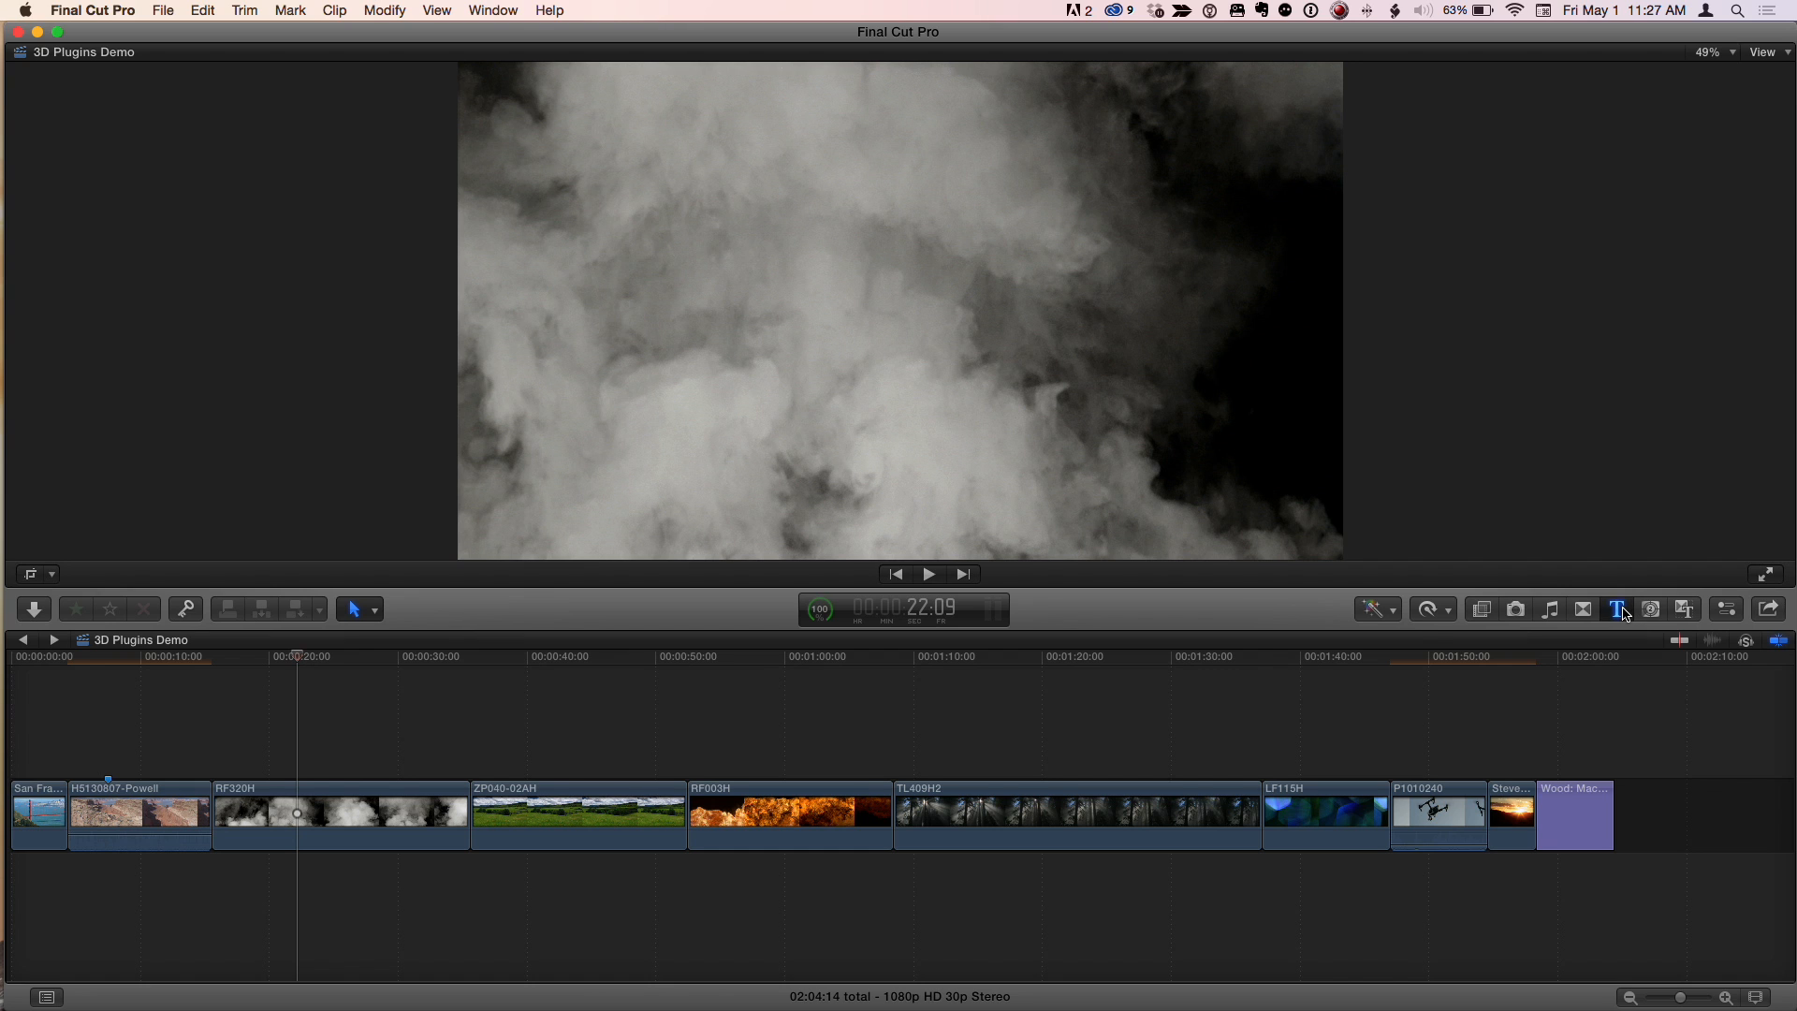
# Step: In Final Cut Pro, open the Titles browser, look through the Ripple 3D categories and display Ripple 3D Styles
pyautogui.click(1618, 609)
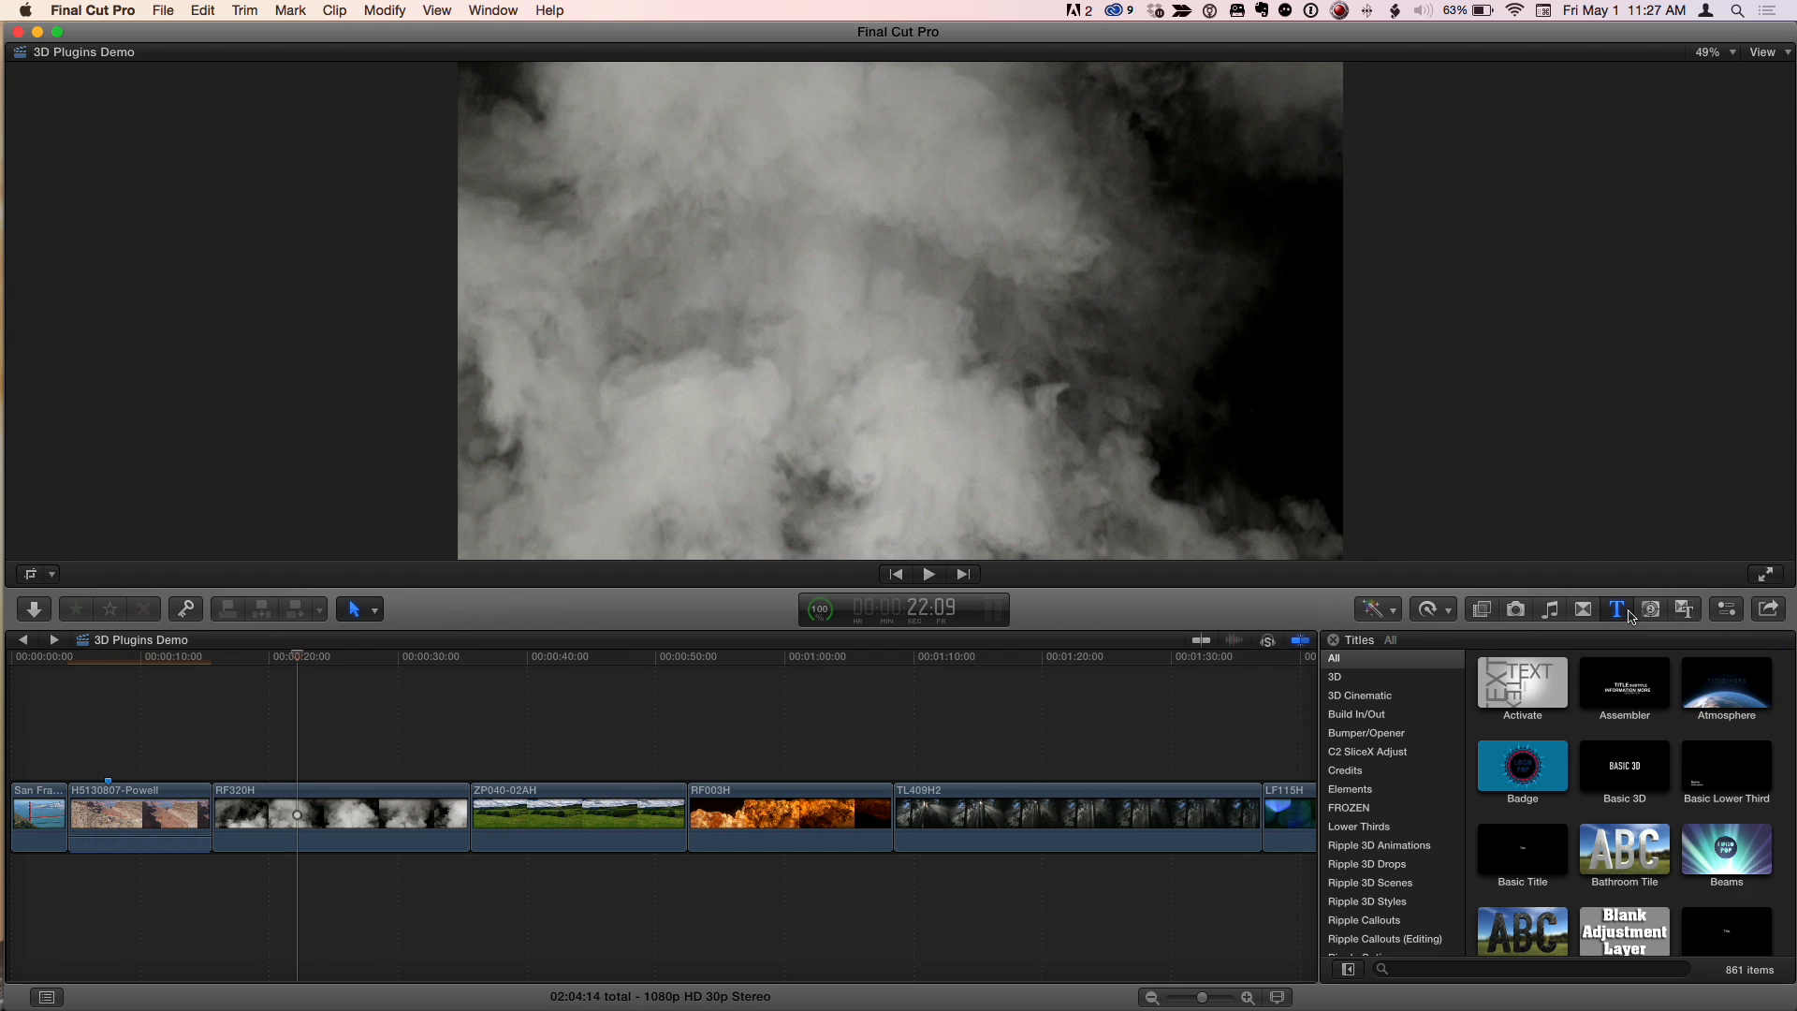
pyautogui.scroll(-1, 1413, 832)
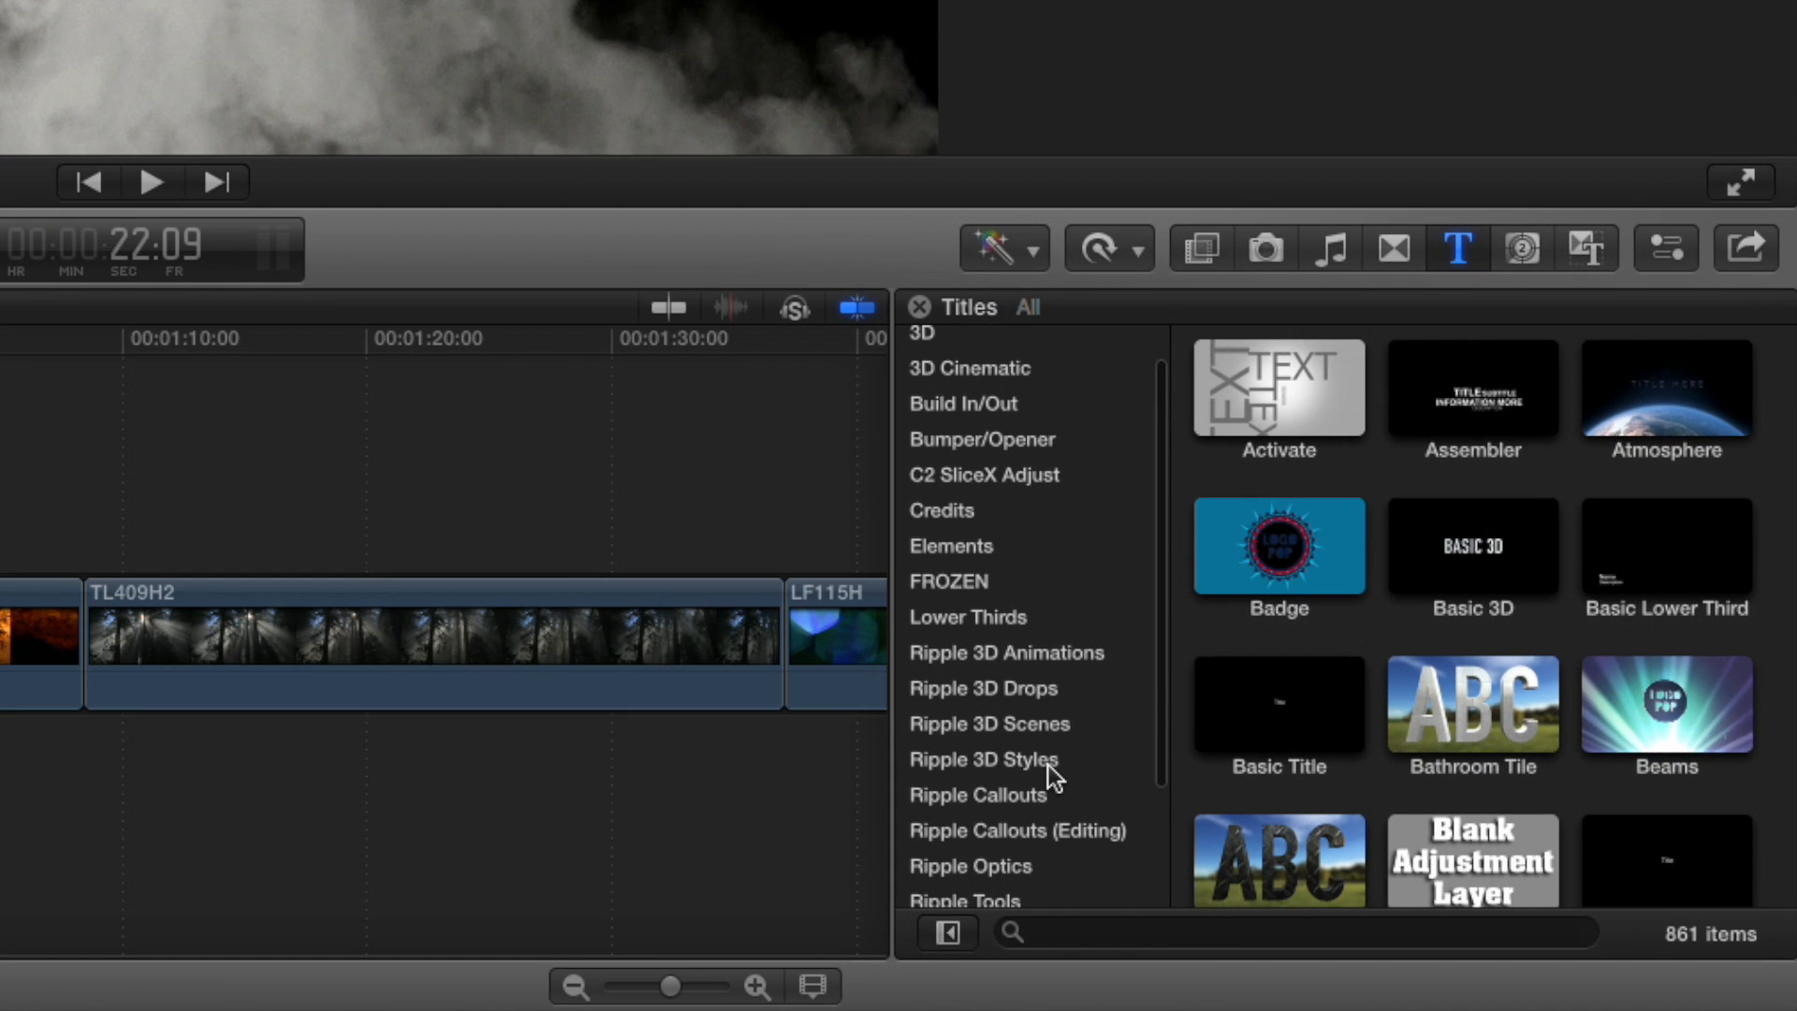
pyautogui.click(1400, 880)
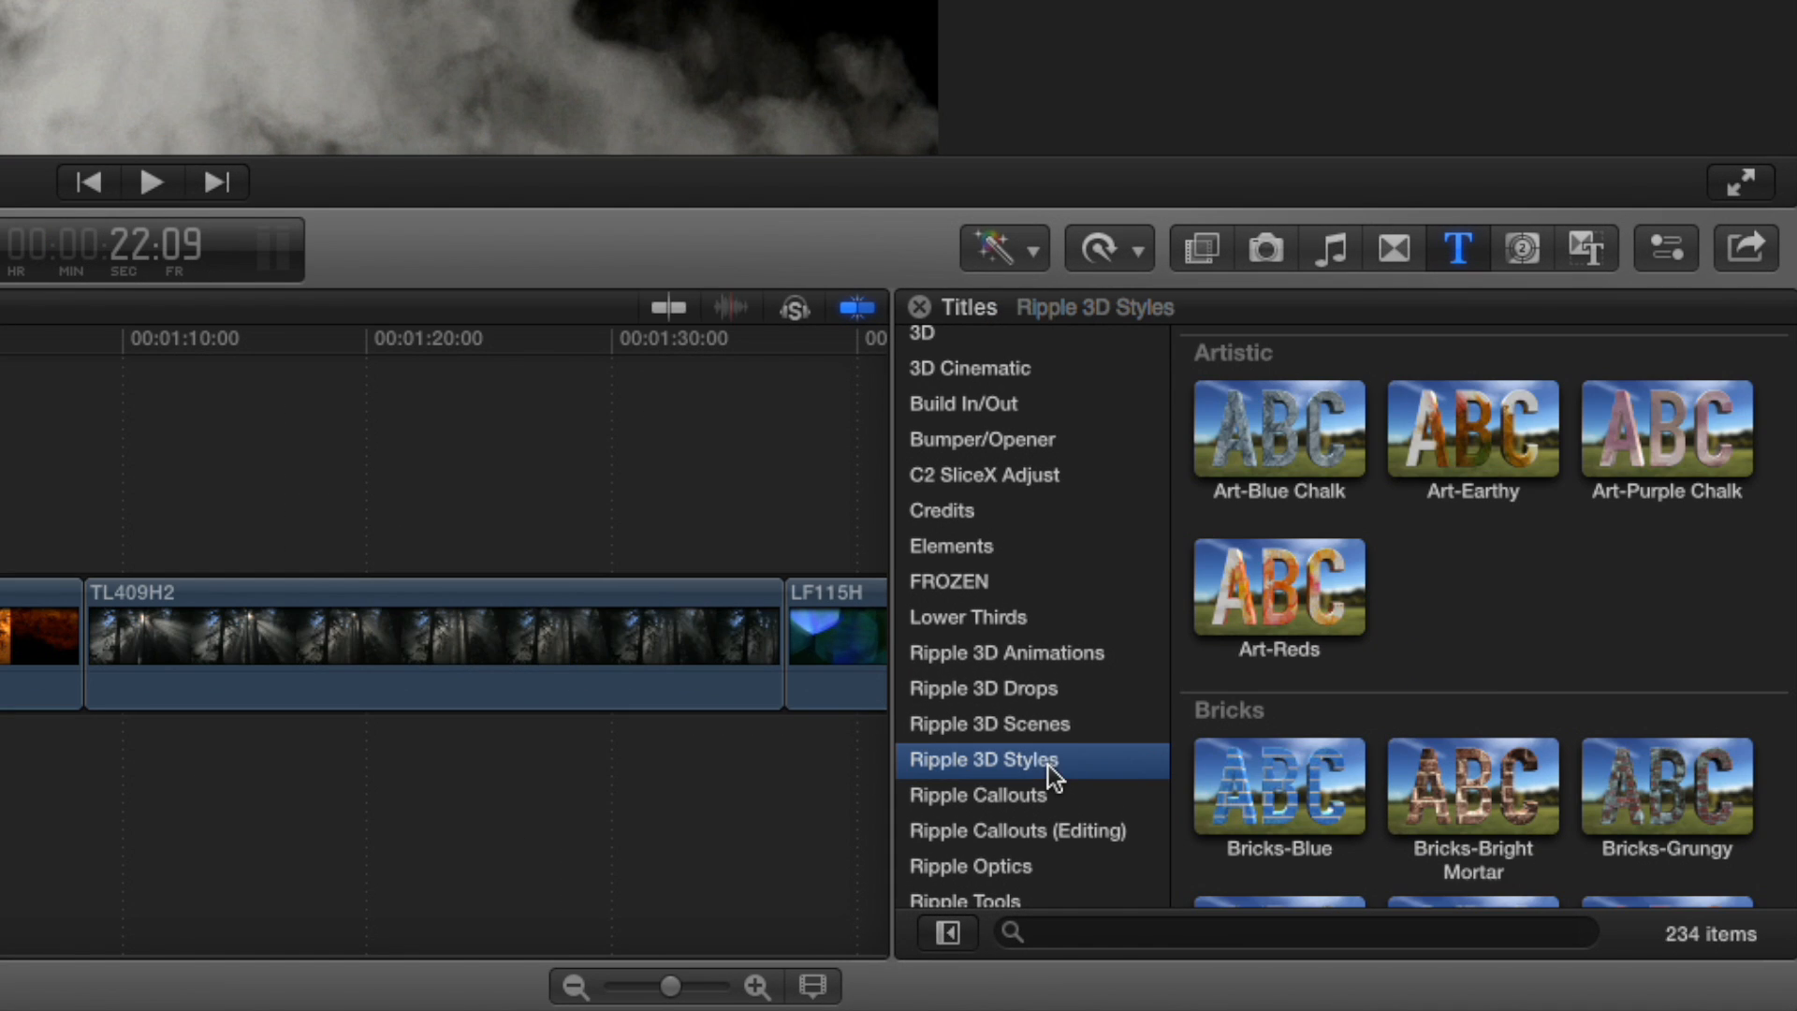
pyautogui.click(1069, 719)
pyautogui.click(1065, 689)
pyautogui.click(1069, 653)
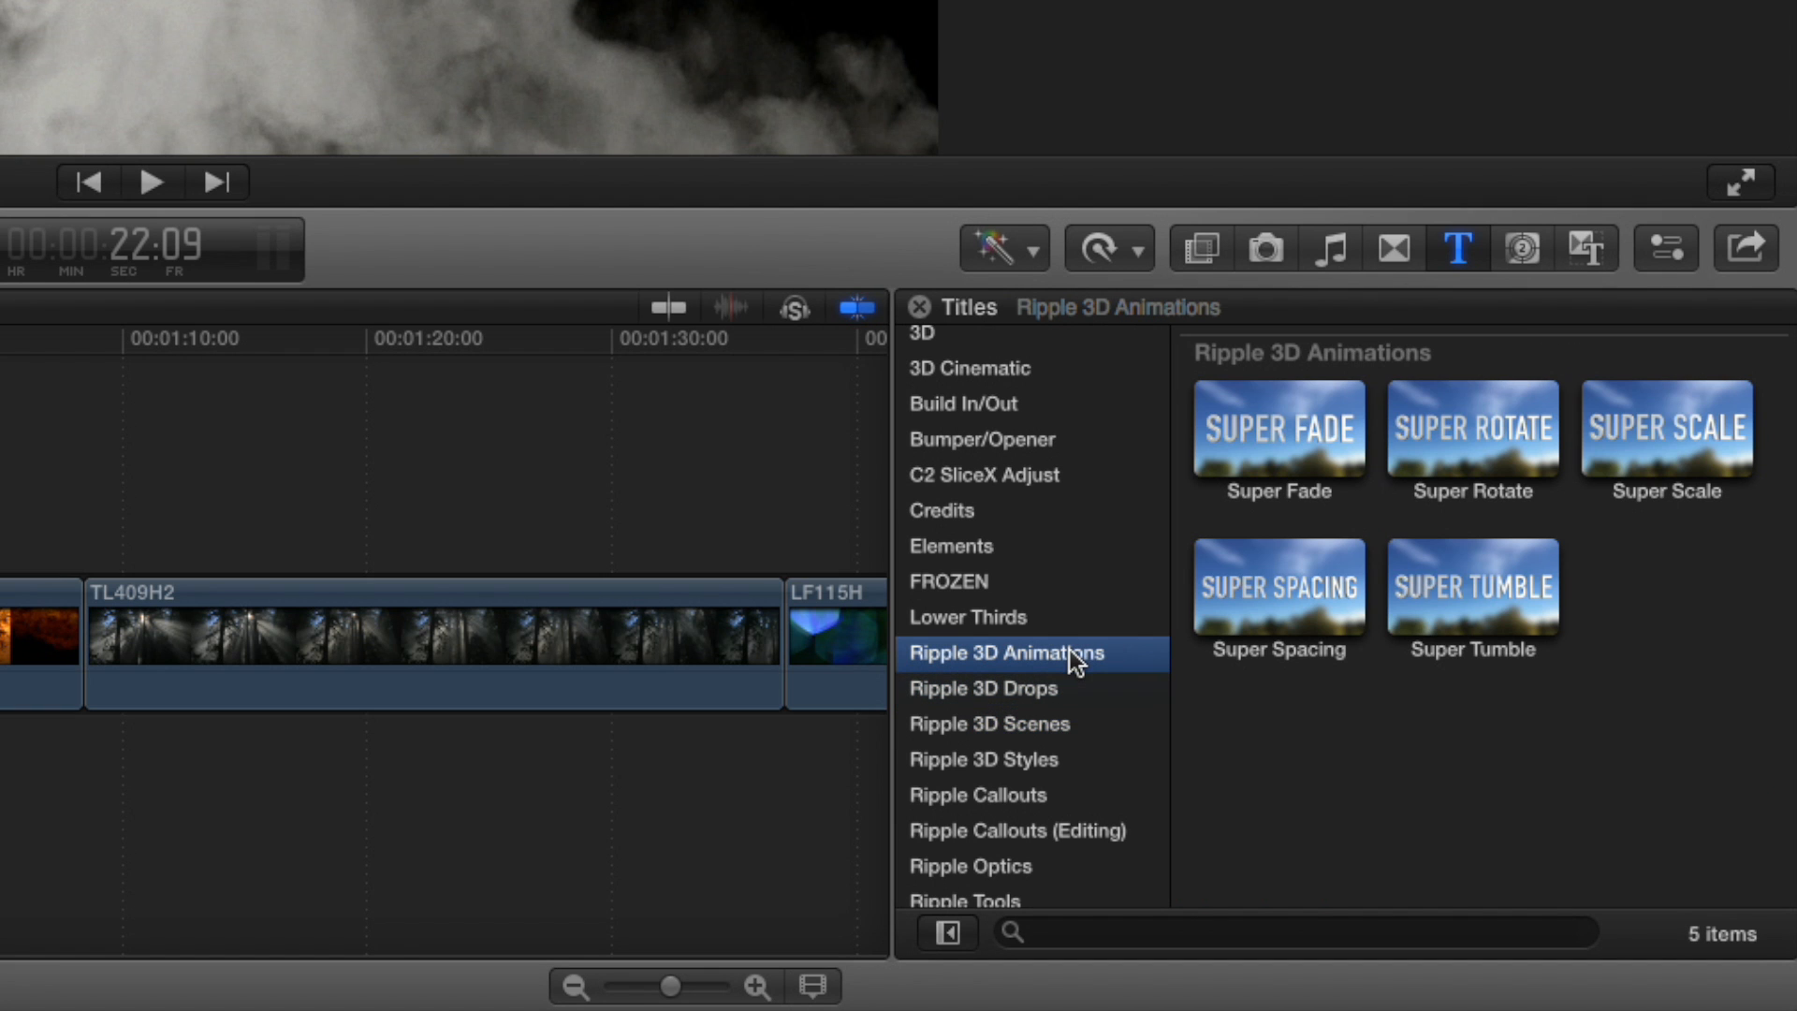
pyautogui.click(1065, 761)
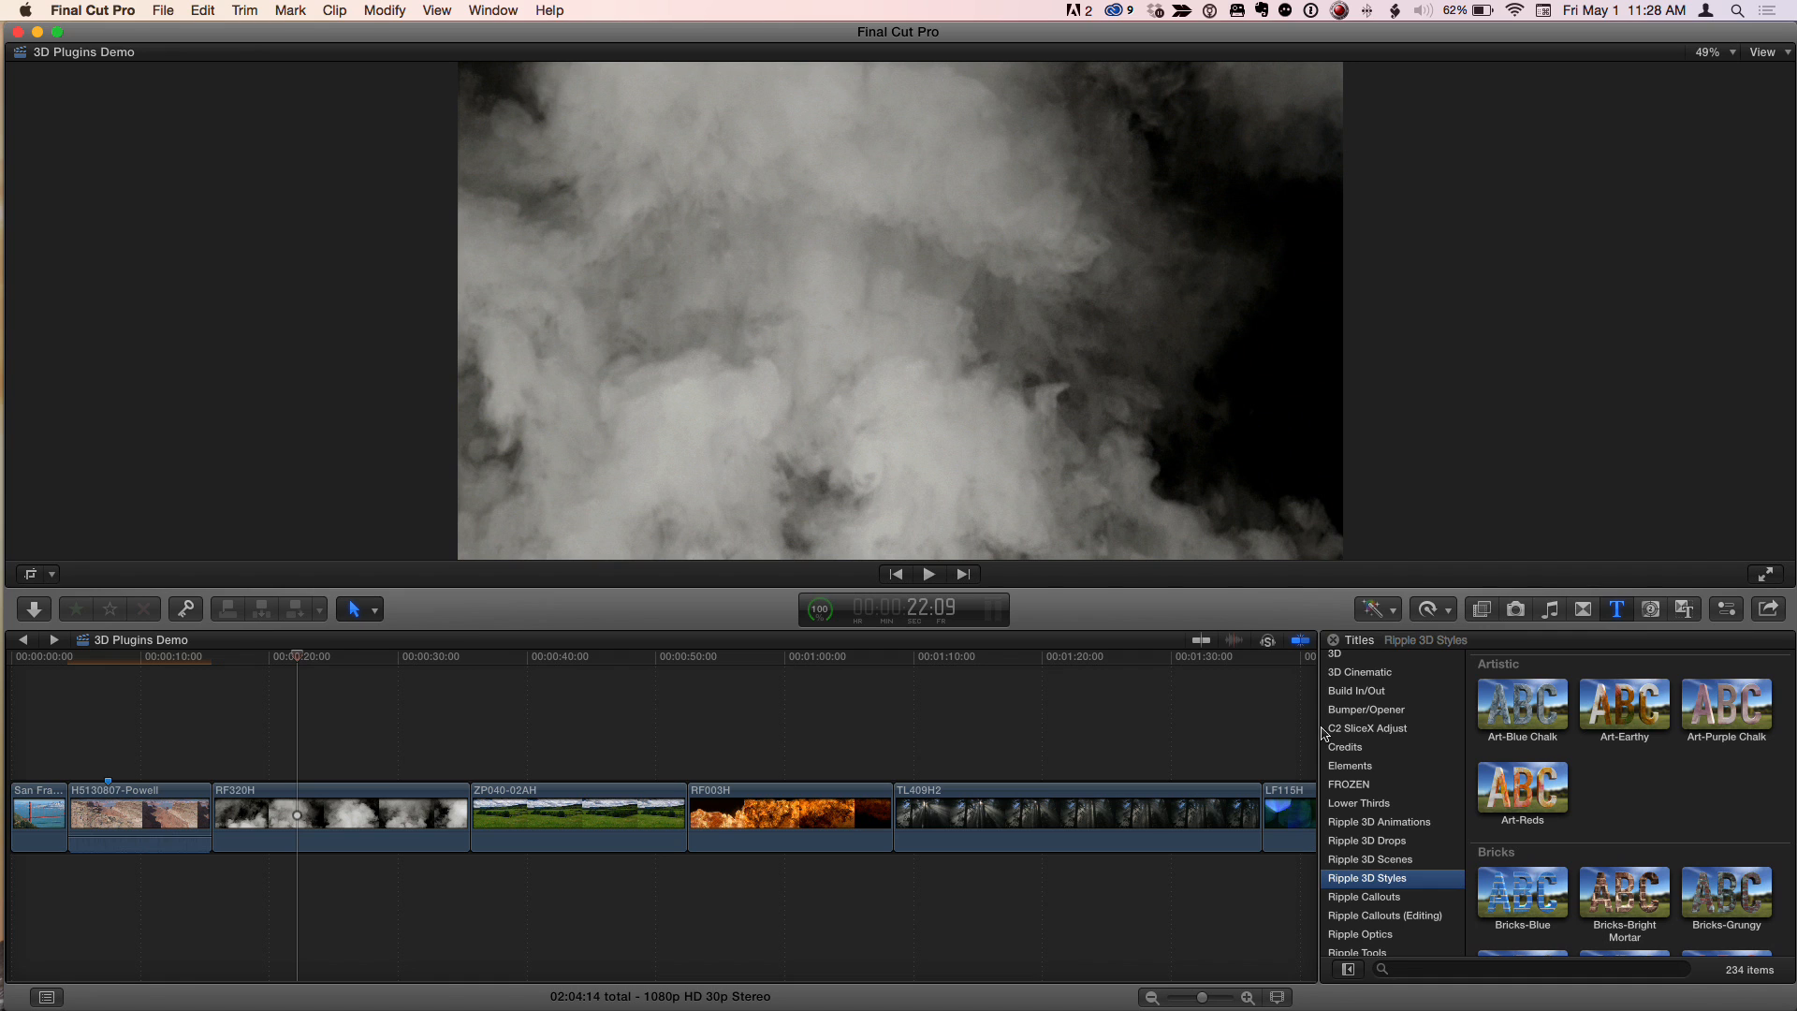
# Step: Widen the Titles browser to four thumbnails per row and make it taller
pyautogui.moveTo(1320, 729); pyautogui.dragTo(1264, 729)
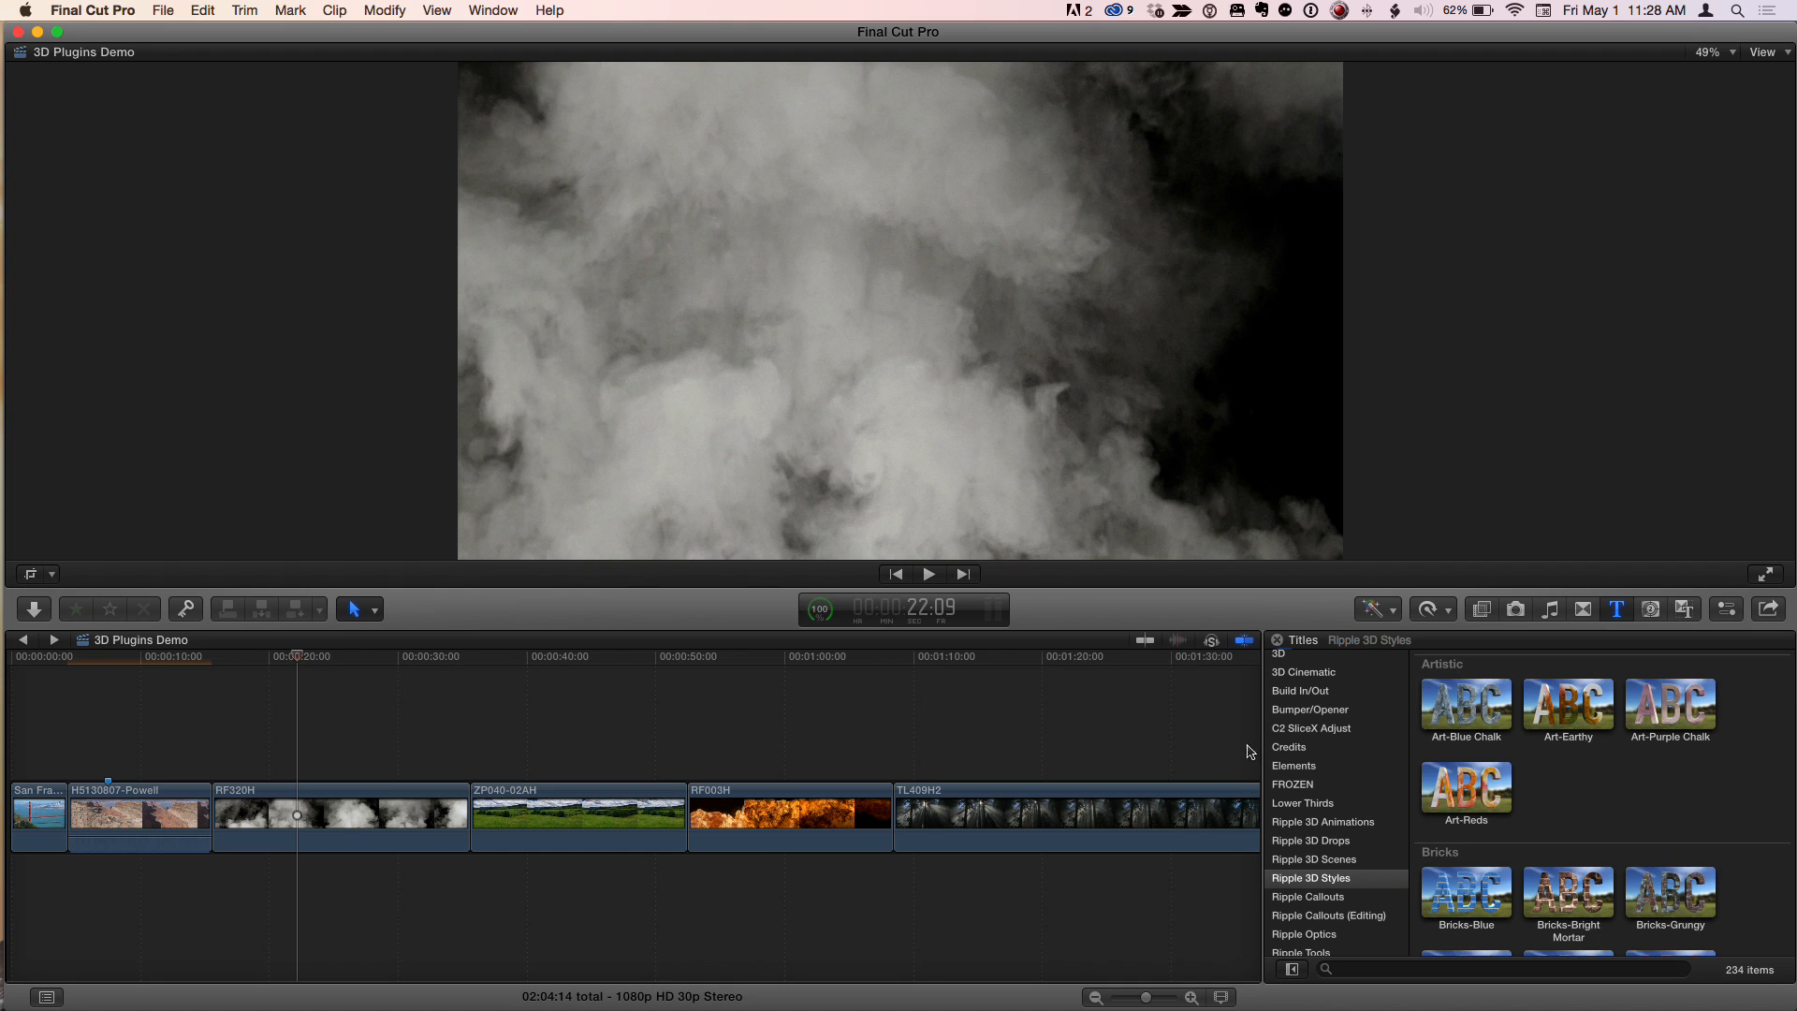
pyautogui.moveTo(1254, 749); pyautogui.dragTo(1192, 749)
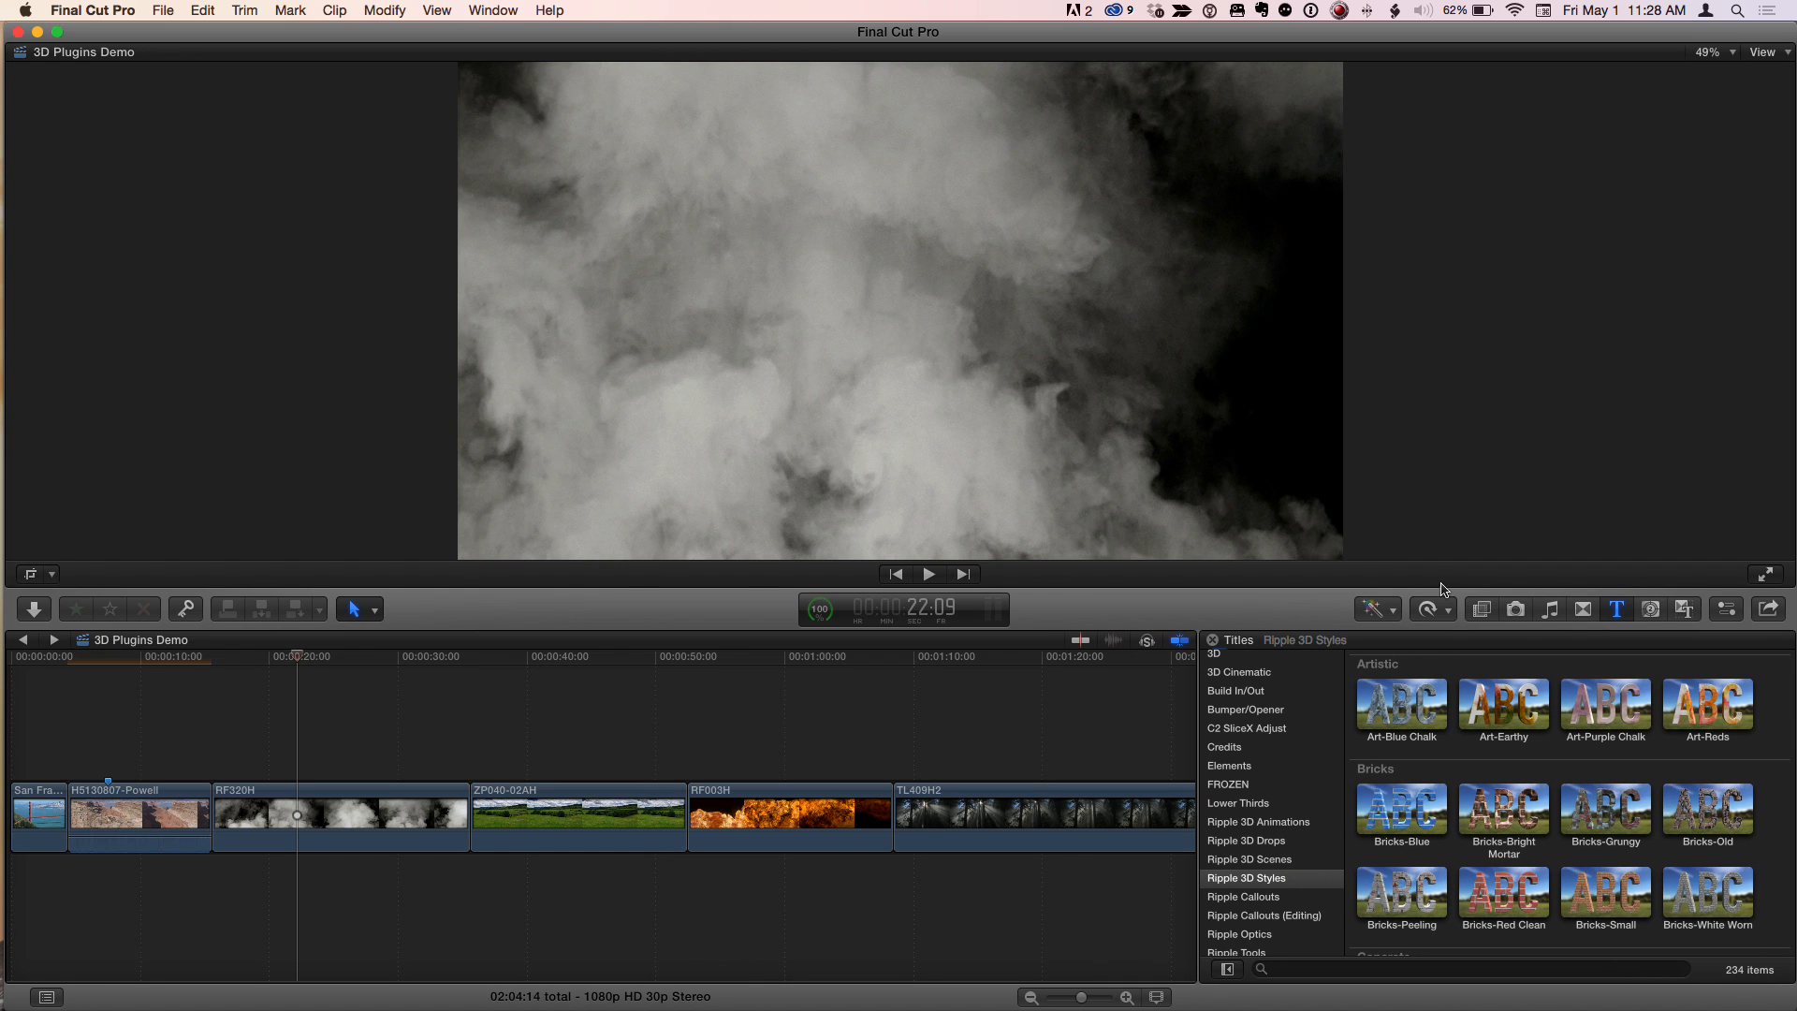
pyautogui.moveTo(1448, 587); pyautogui.dragTo(1457, 440)
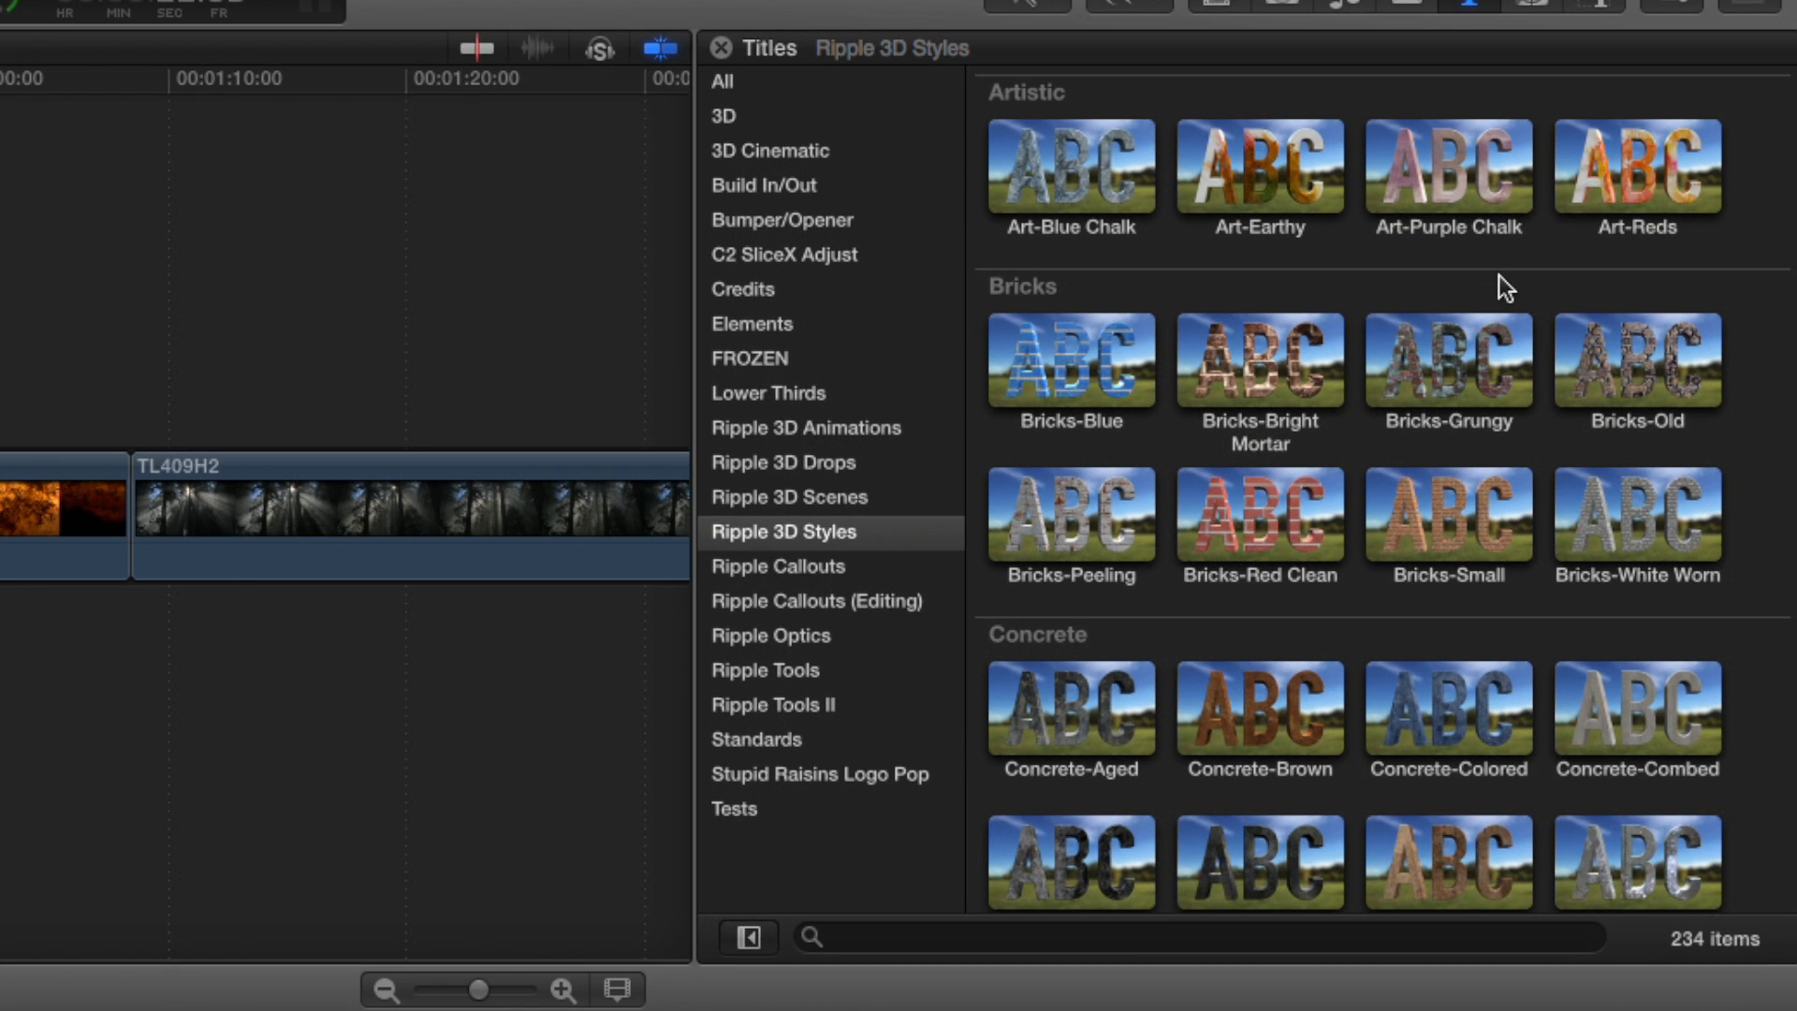
# Step: Look through the Bricks and Concrete styles and reduce the Titles browser's height to enlarge the viewer
pyautogui.scroll(-2, 1632, 612)
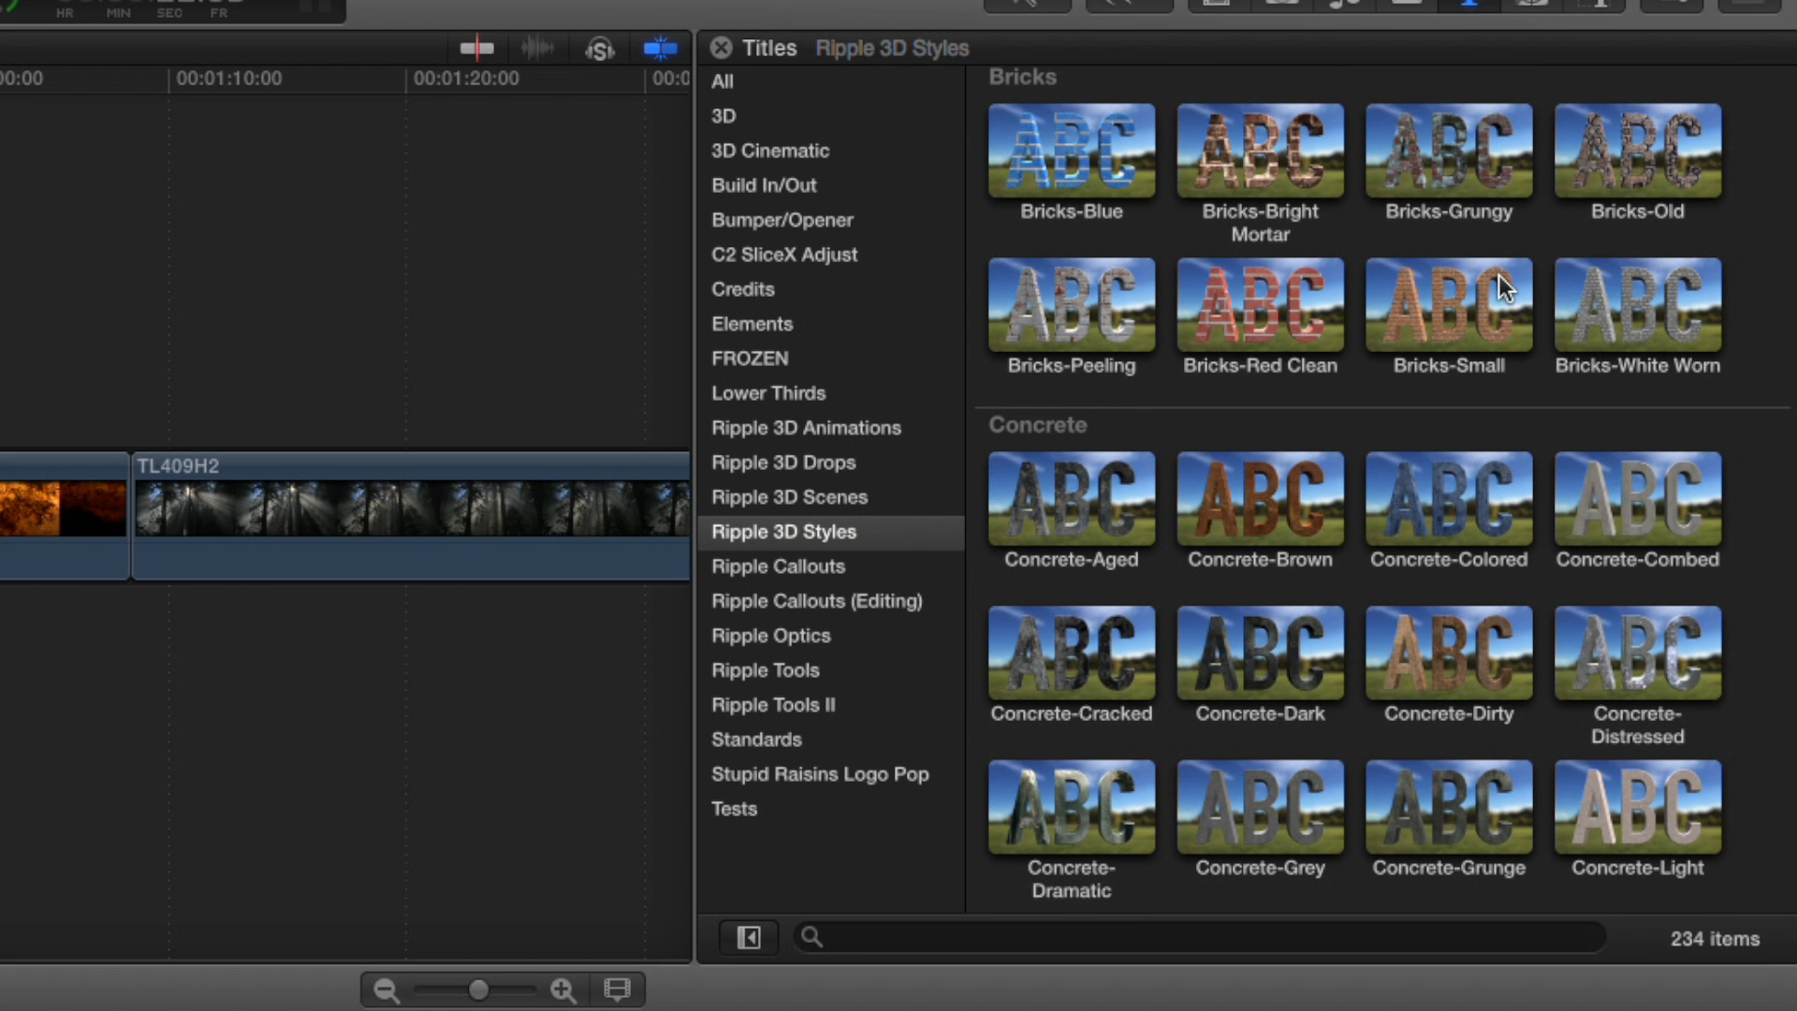
pyautogui.scroll(-2, 1637, 391)
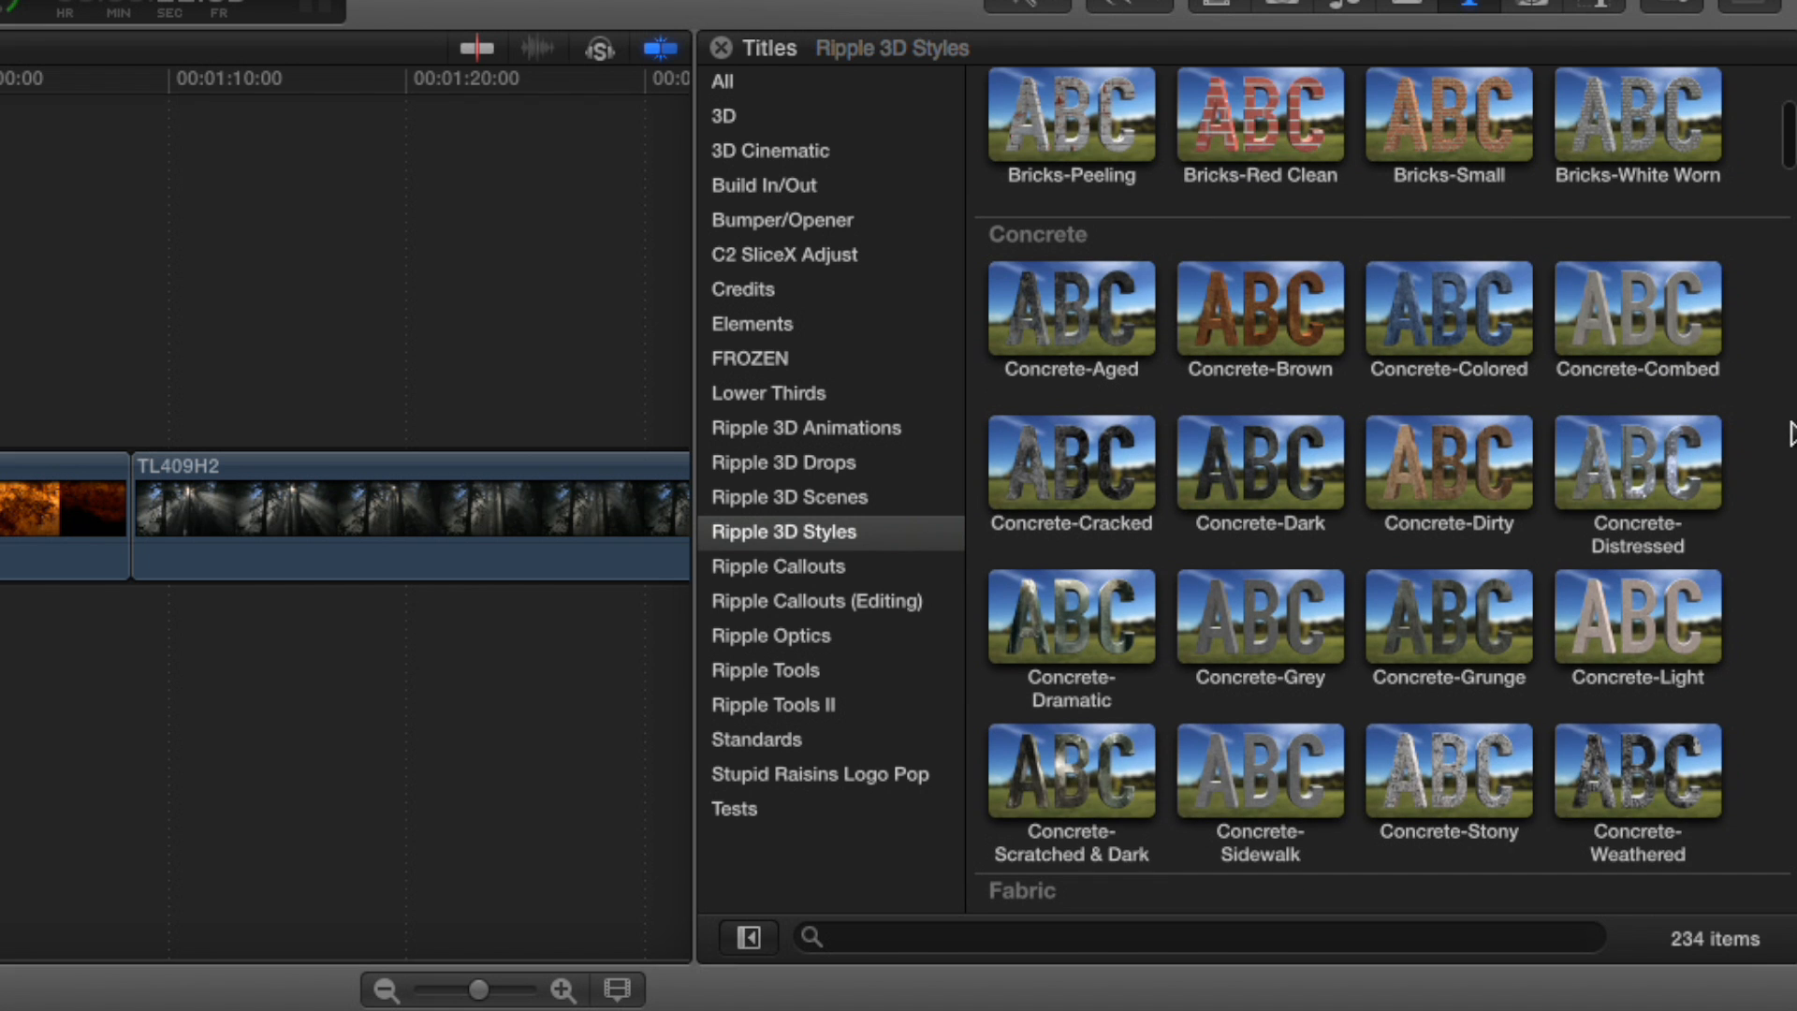
pyautogui.scroll(-1, 1766, 543)
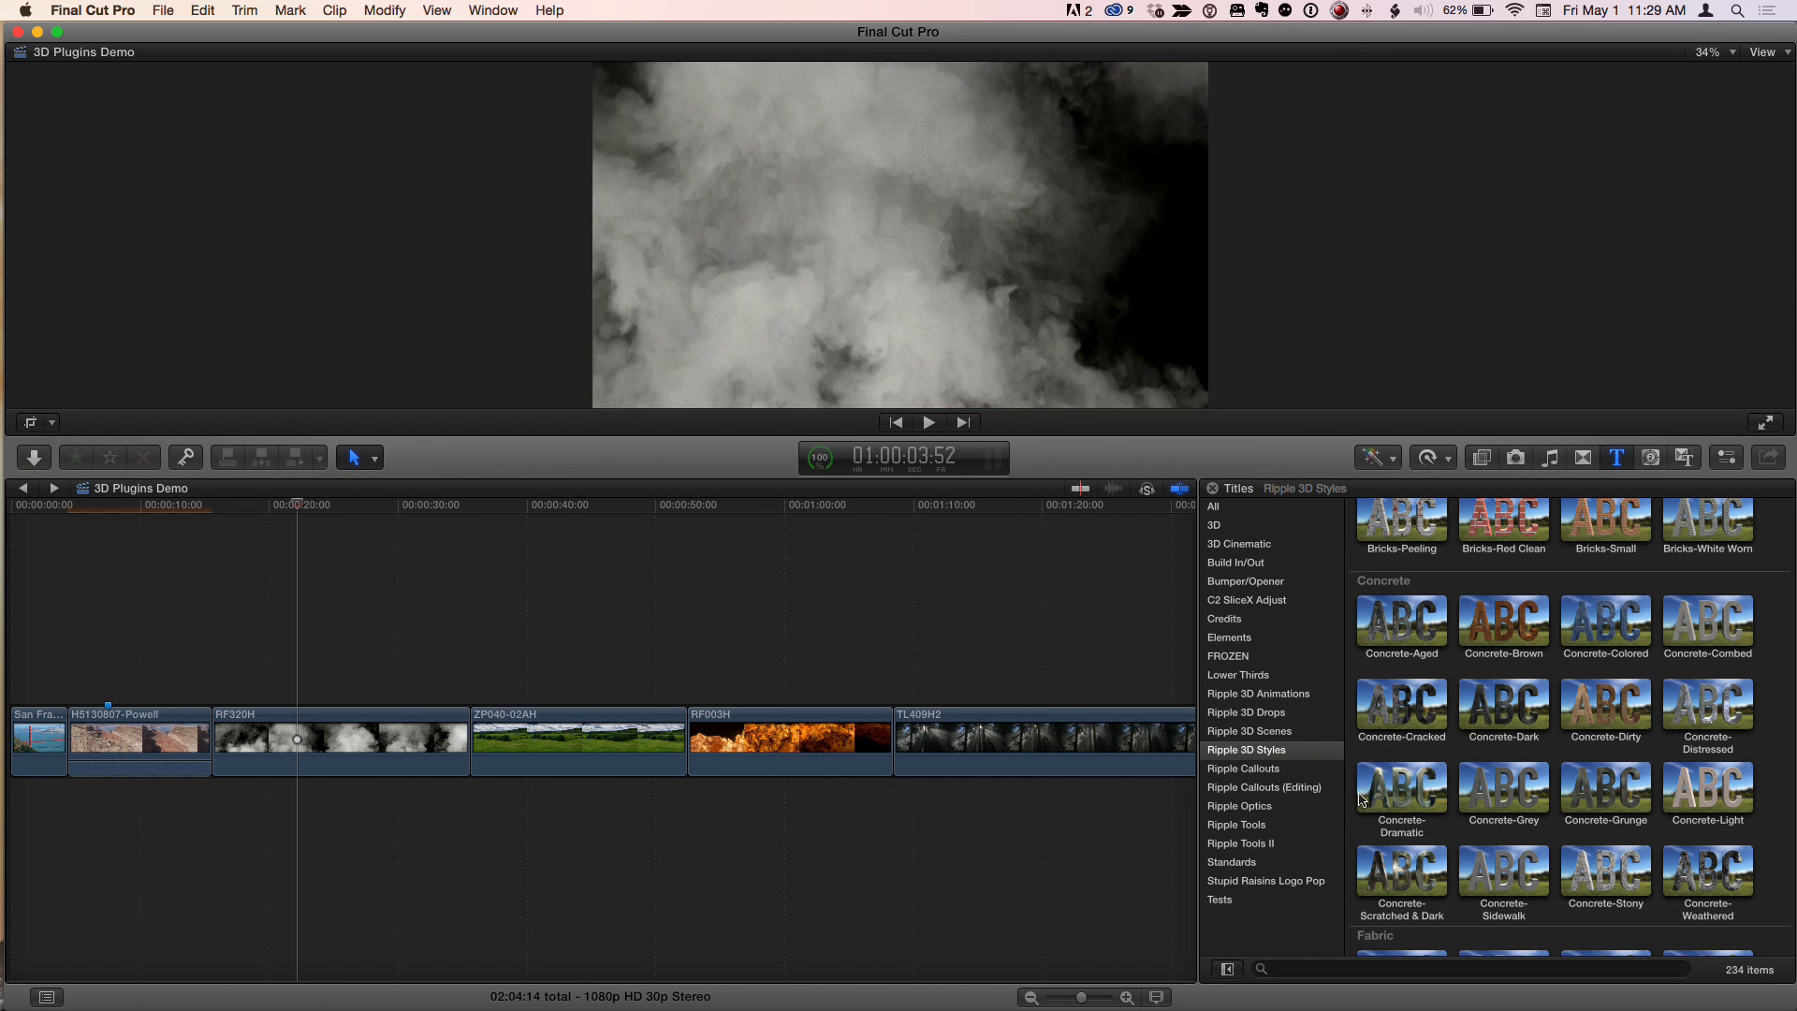
pyautogui.moveTo(1320, 471); pyautogui.dragTo(1320, 577)
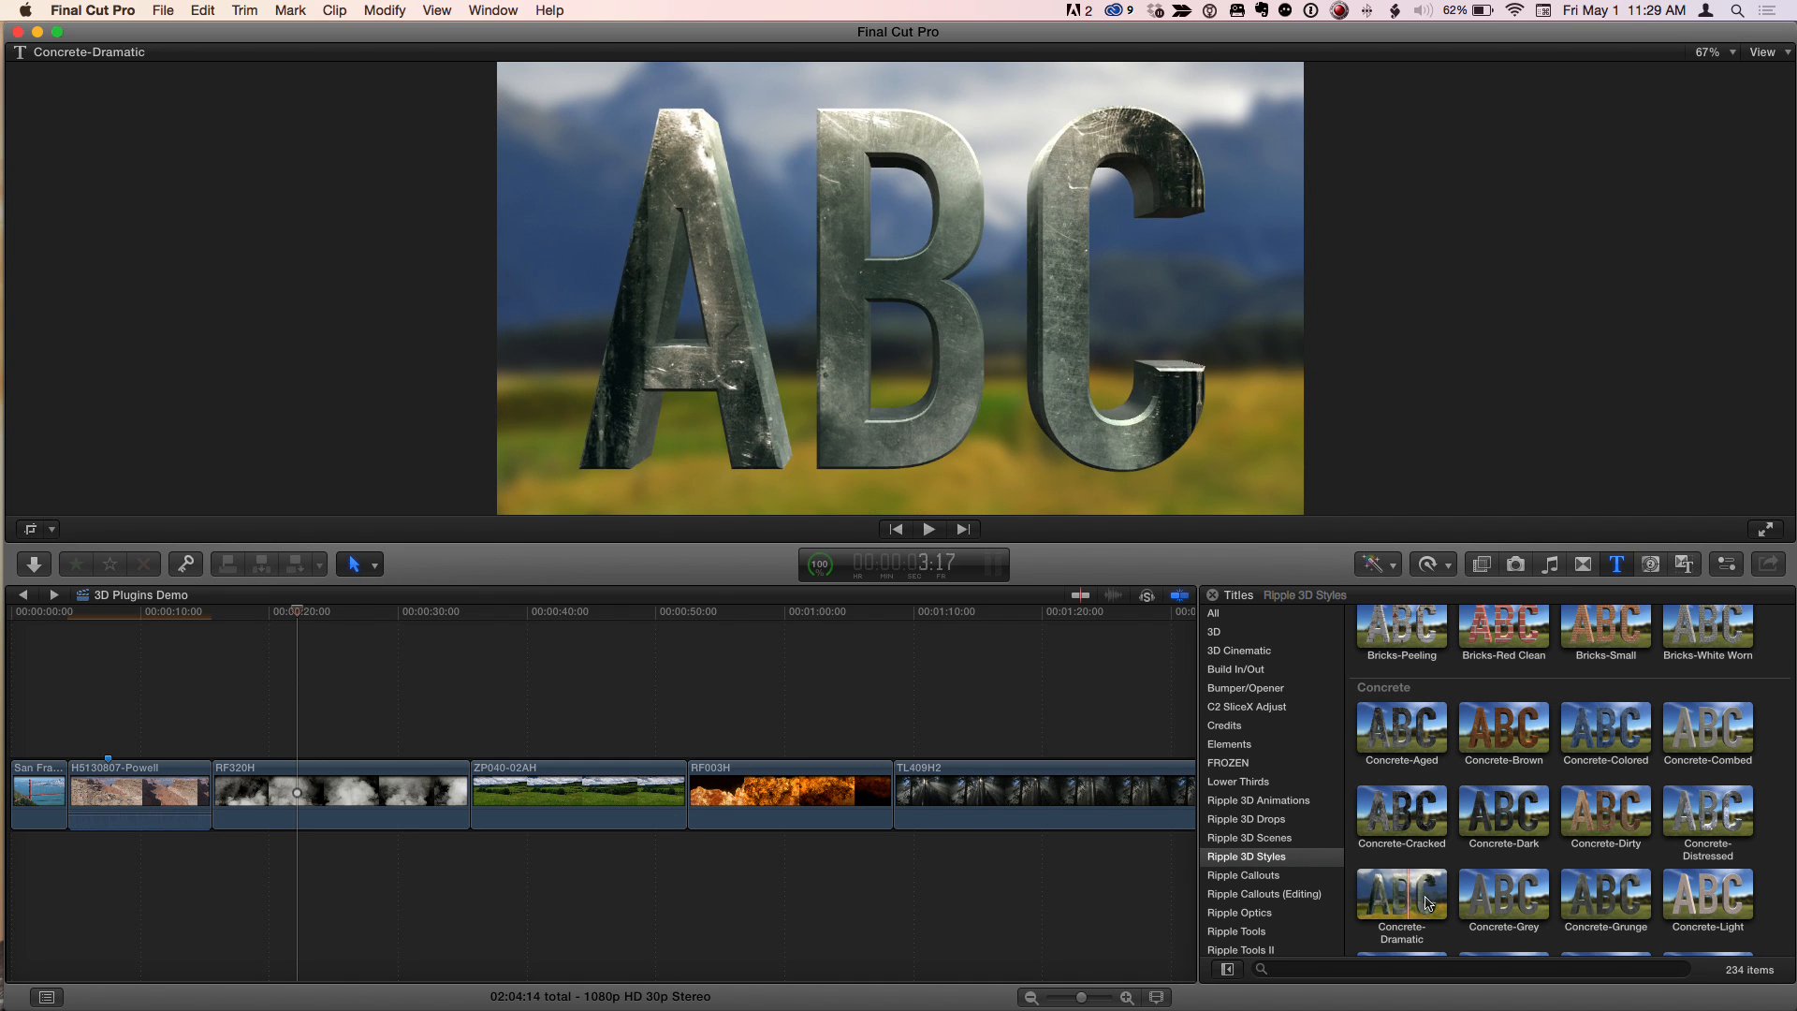
# Step: Examine the Fabric, Grunge, Metal, Misc and Nature 3D styles and preview several of them in the viewer
pyautogui.scroll(-10, 1429, 902)
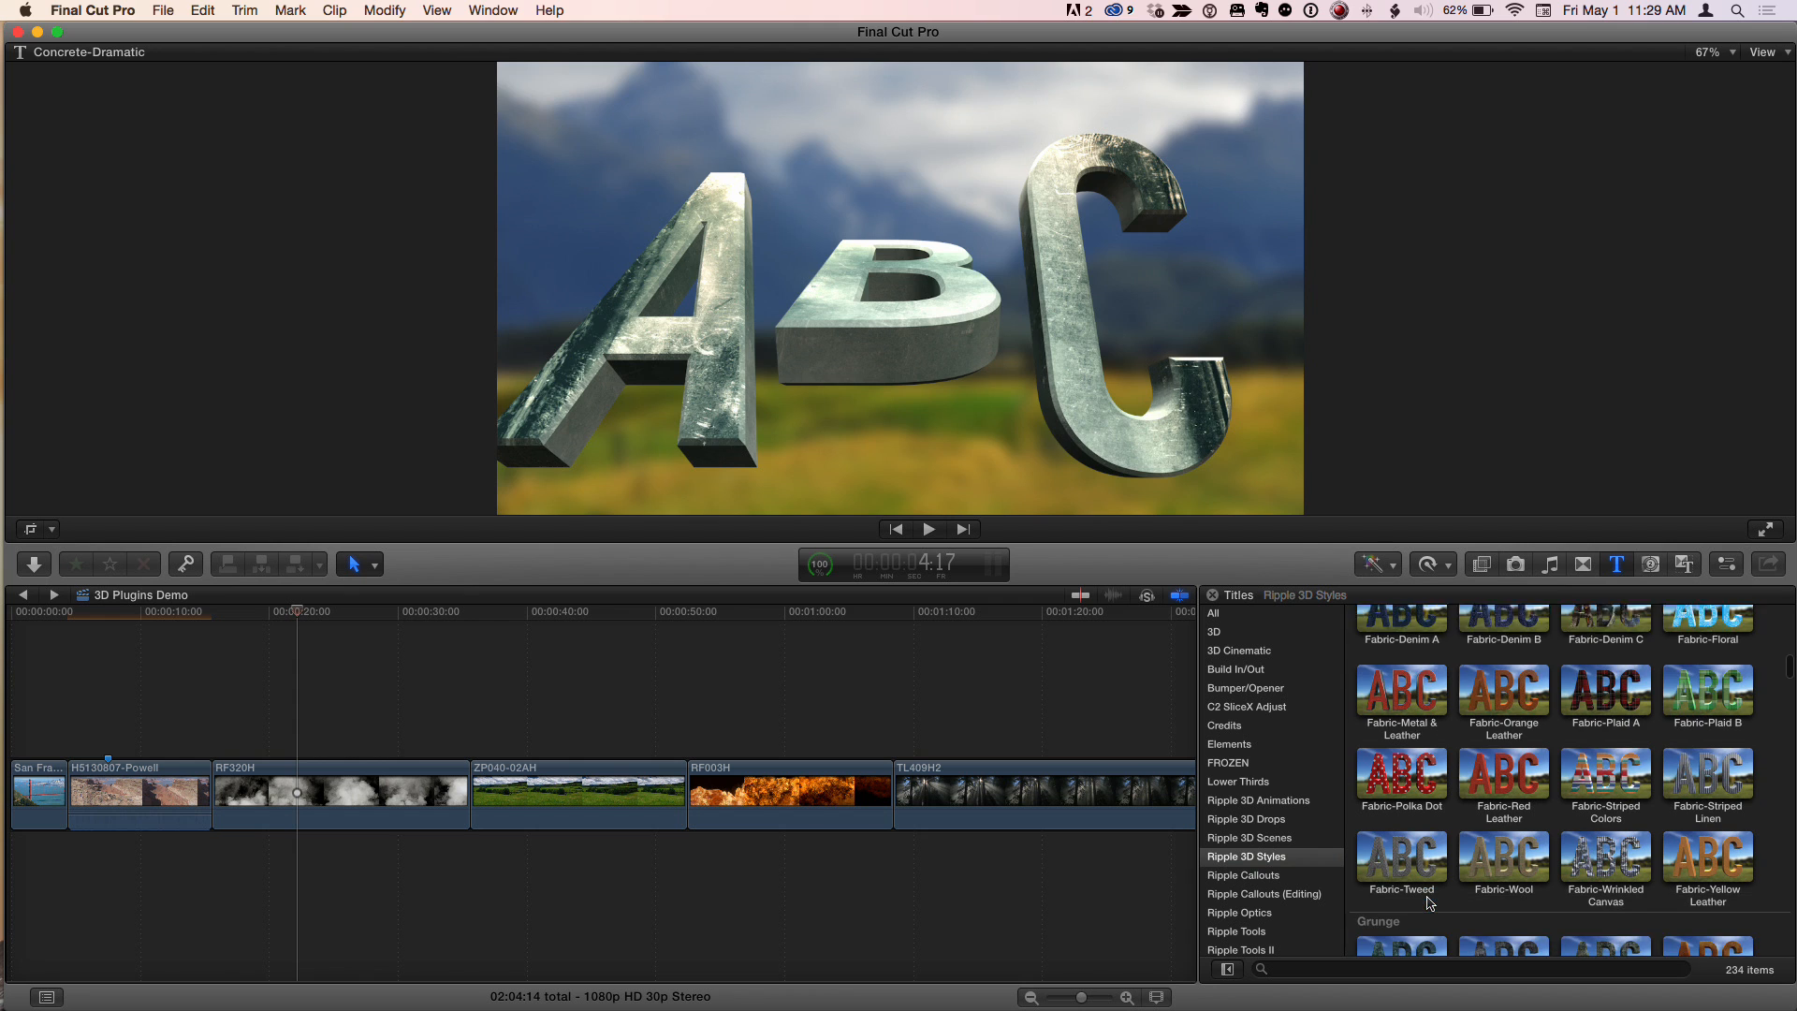
pyautogui.scroll(-5, 1429, 898)
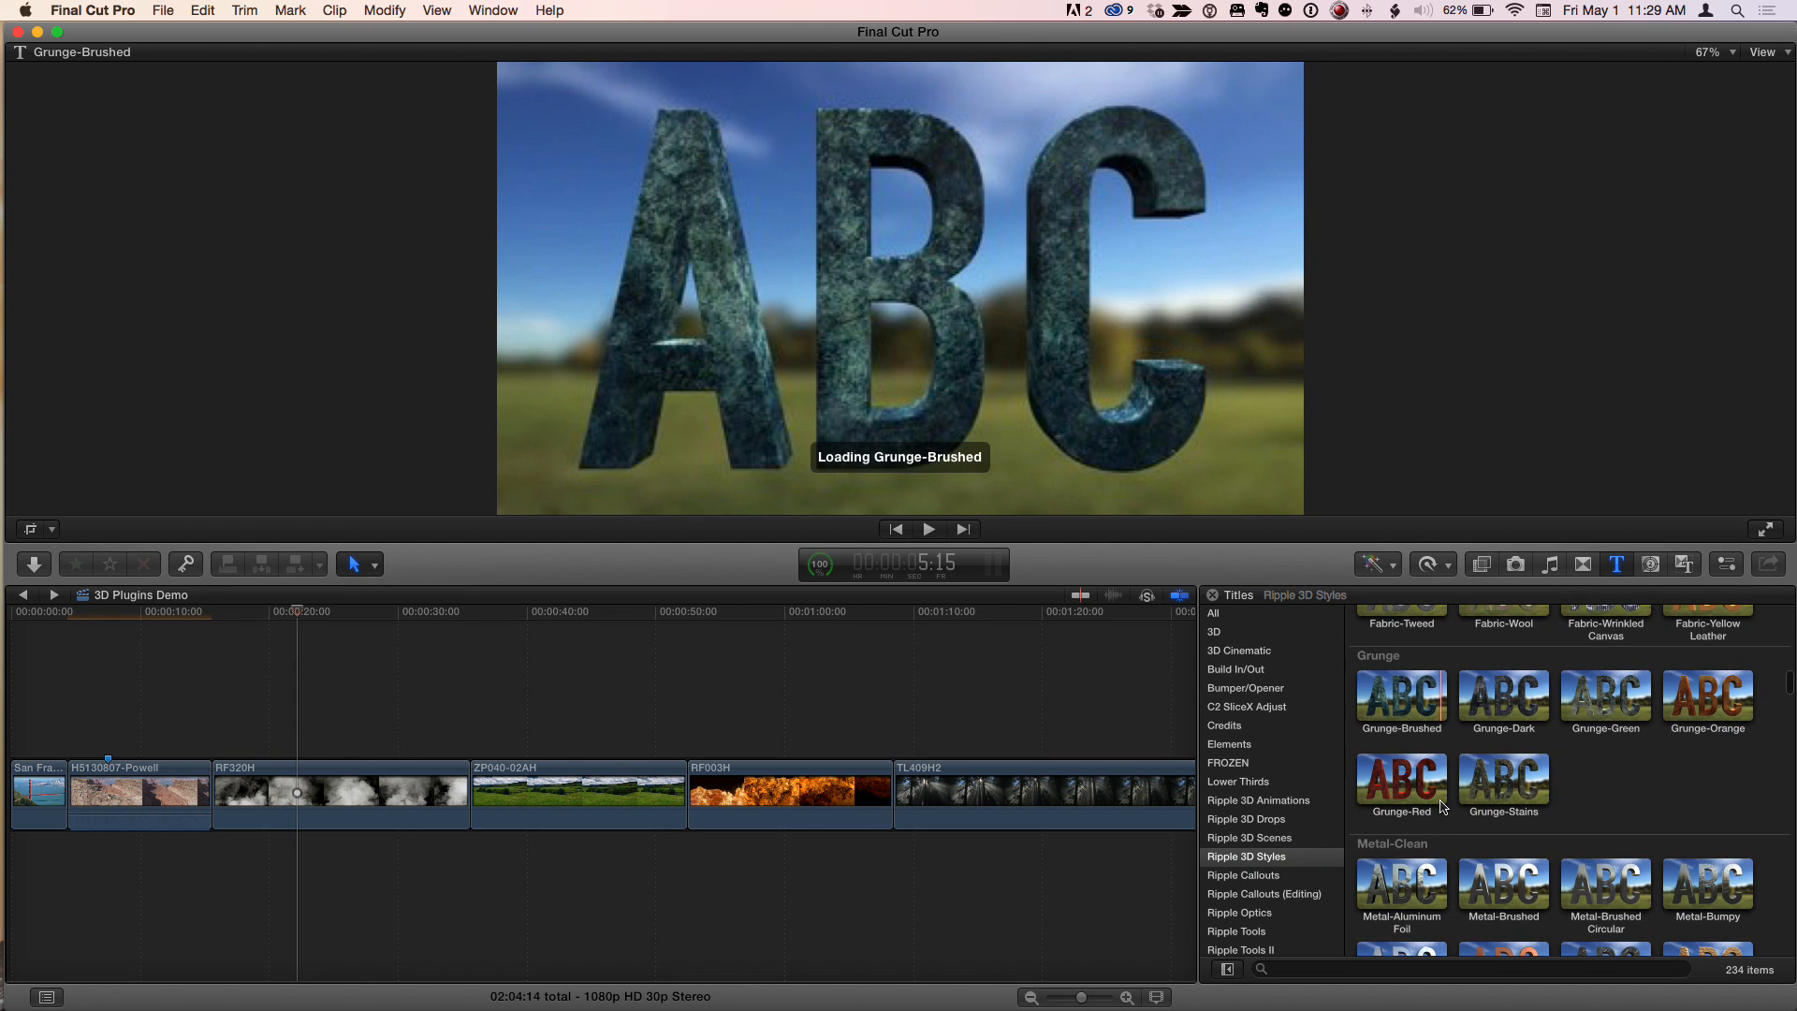
pyautogui.scroll(-5, 1437, 814)
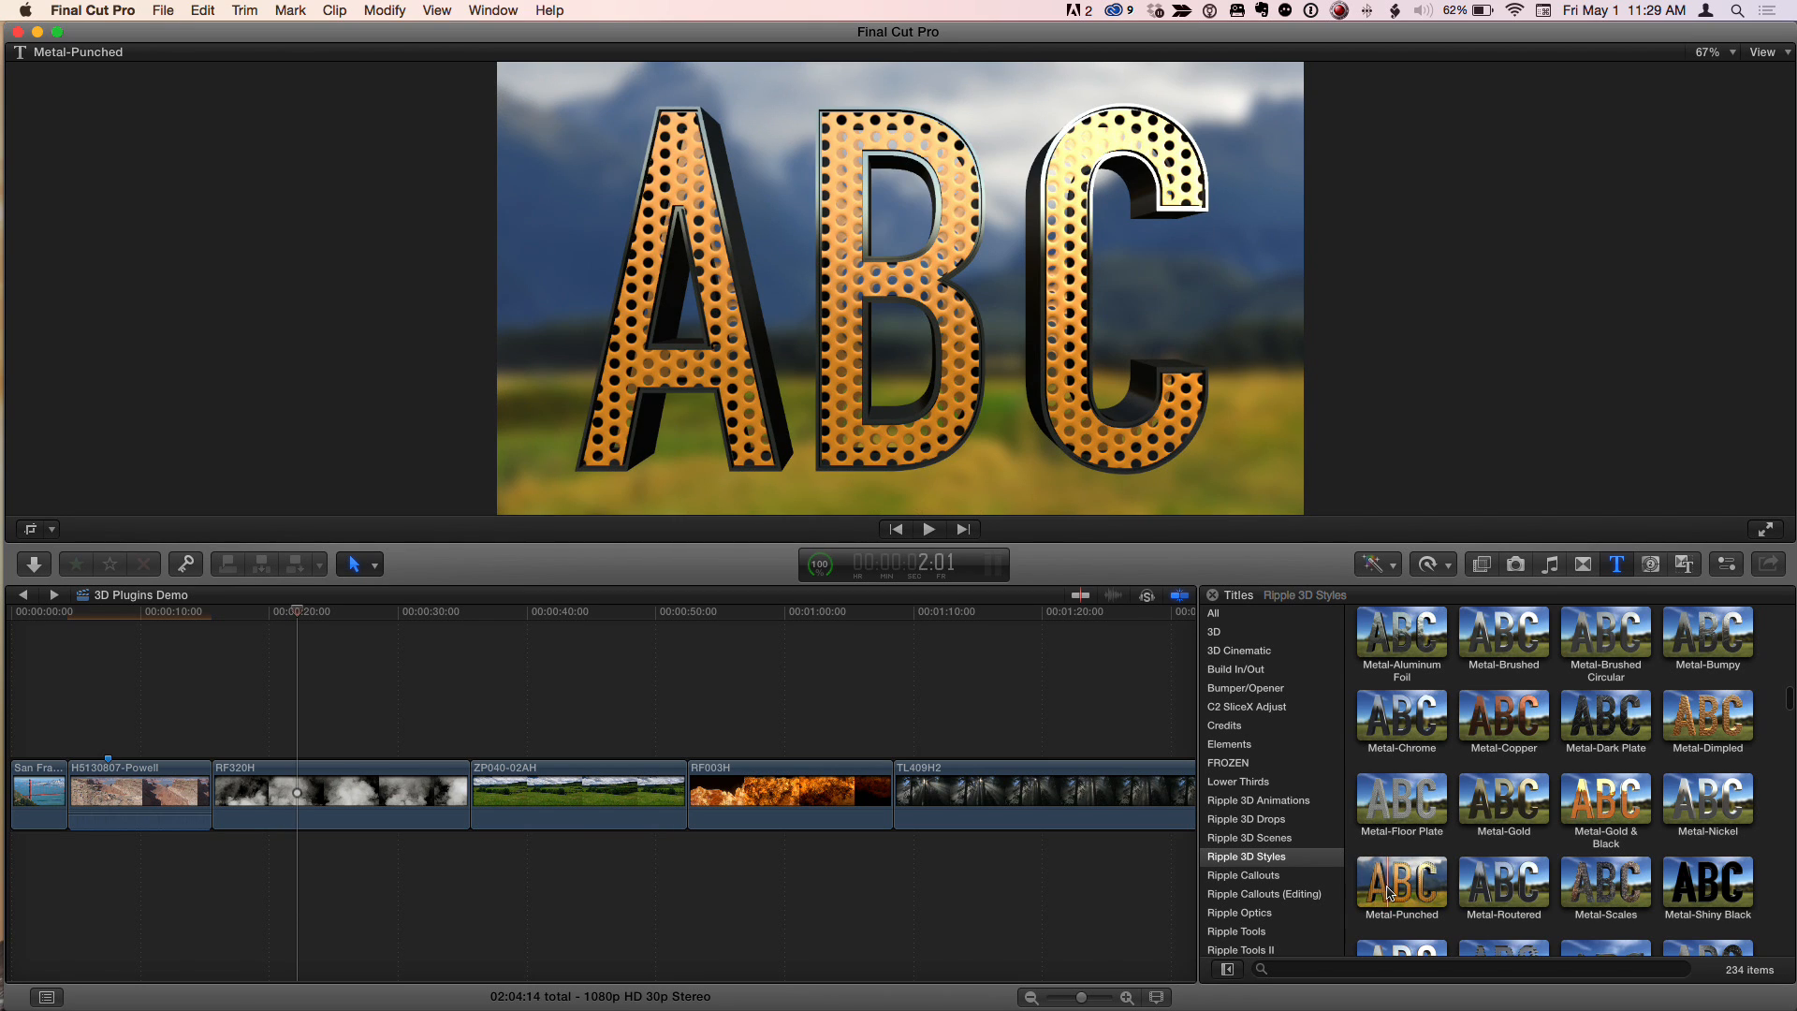
pyautogui.scroll(-5, 1389, 892)
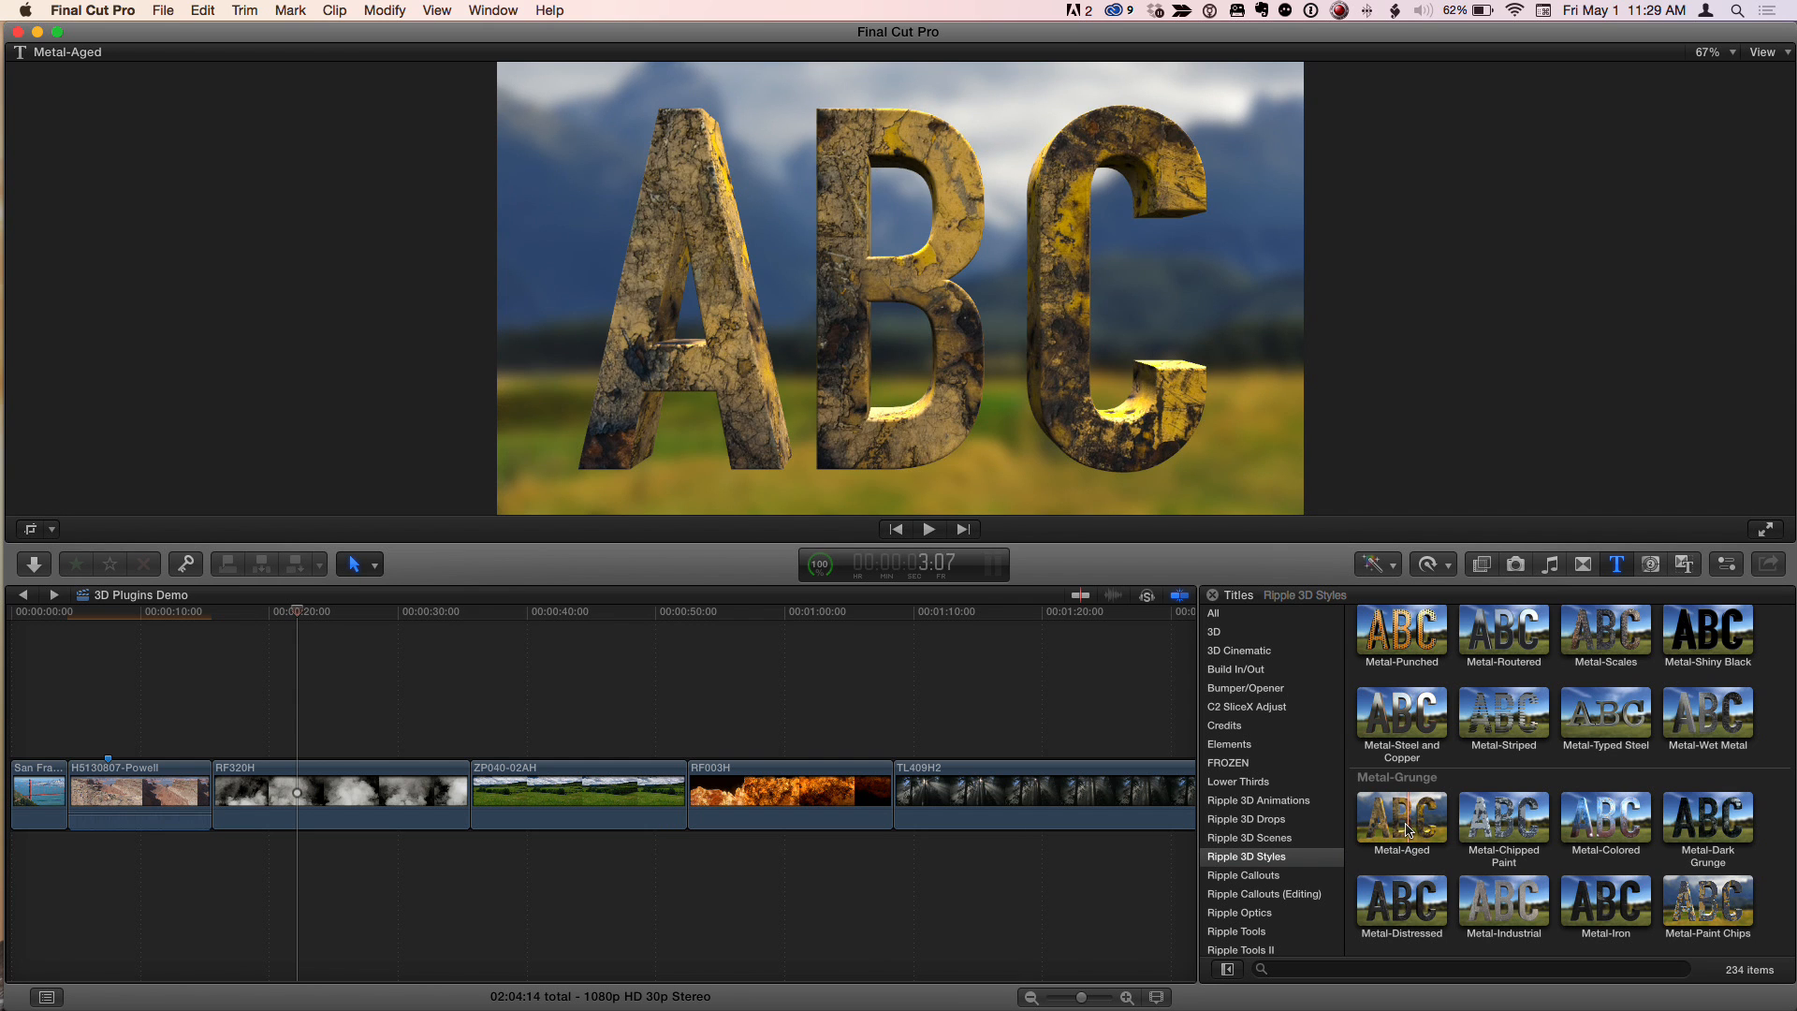
pyautogui.scroll(-3, 1395, 824)
pyautogui.scroll(-4, 1395, 822)
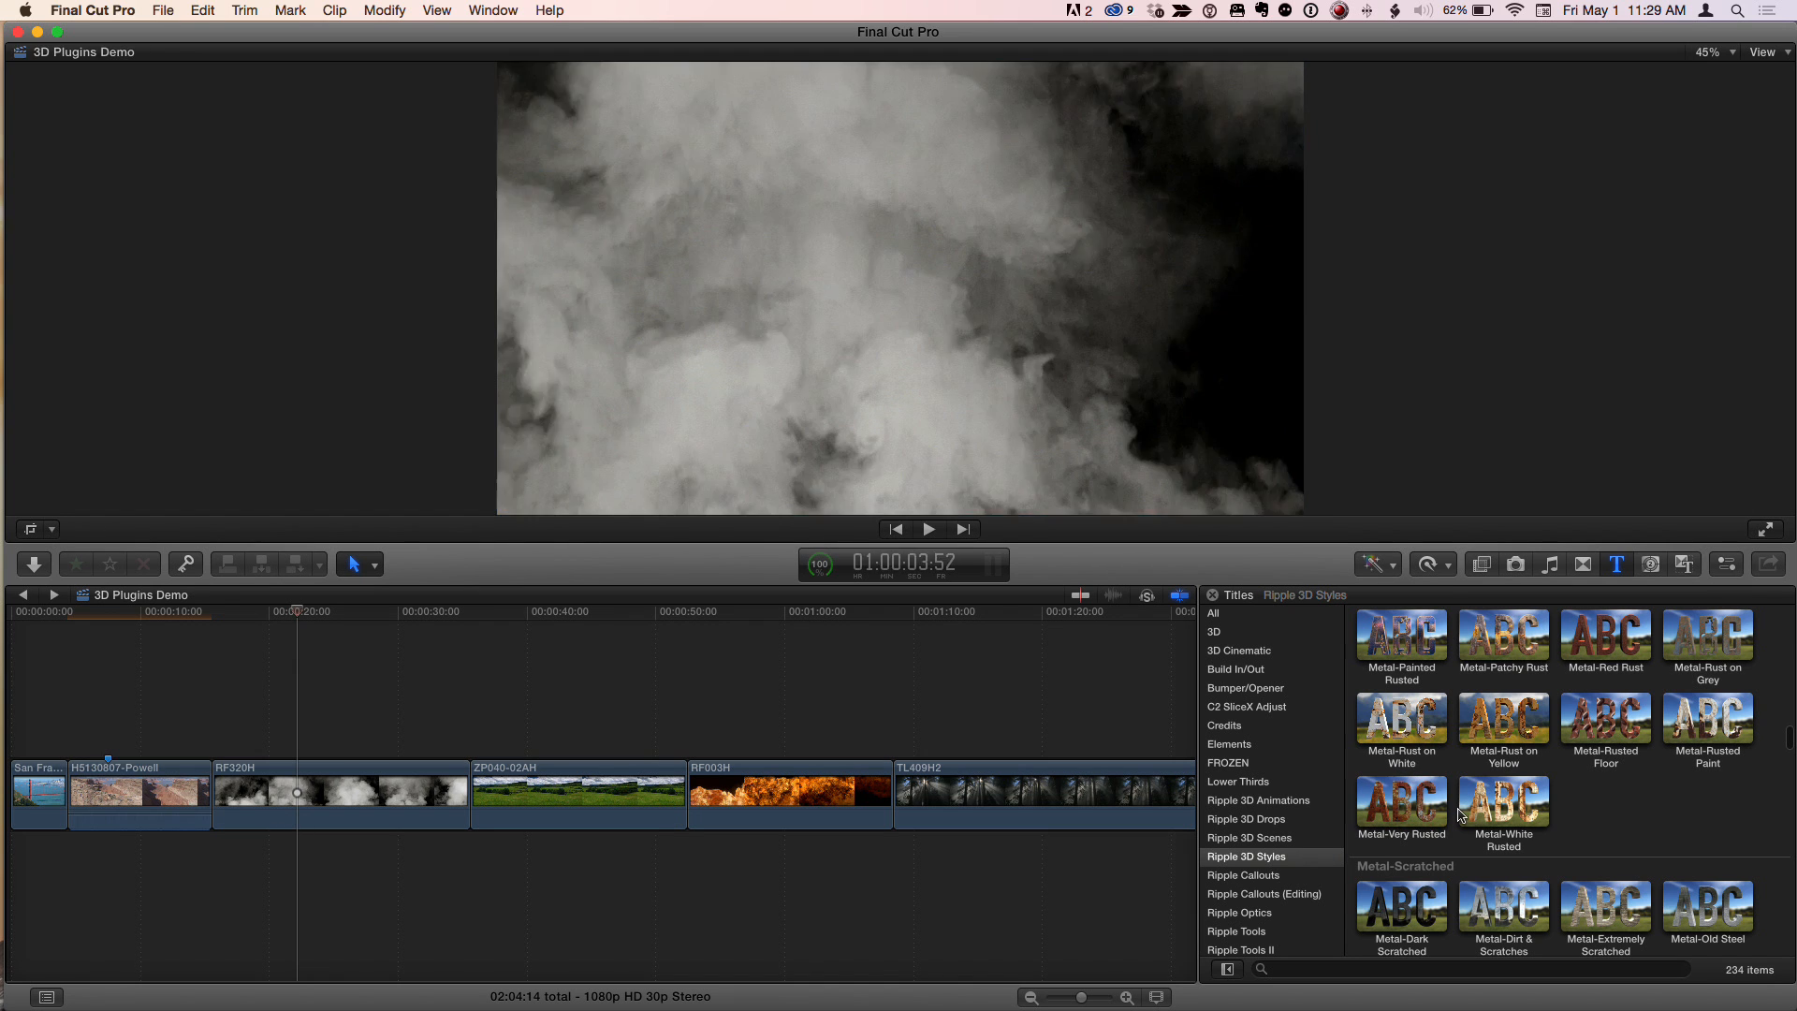
pyautogui.scroll(-10, 1504, 814)
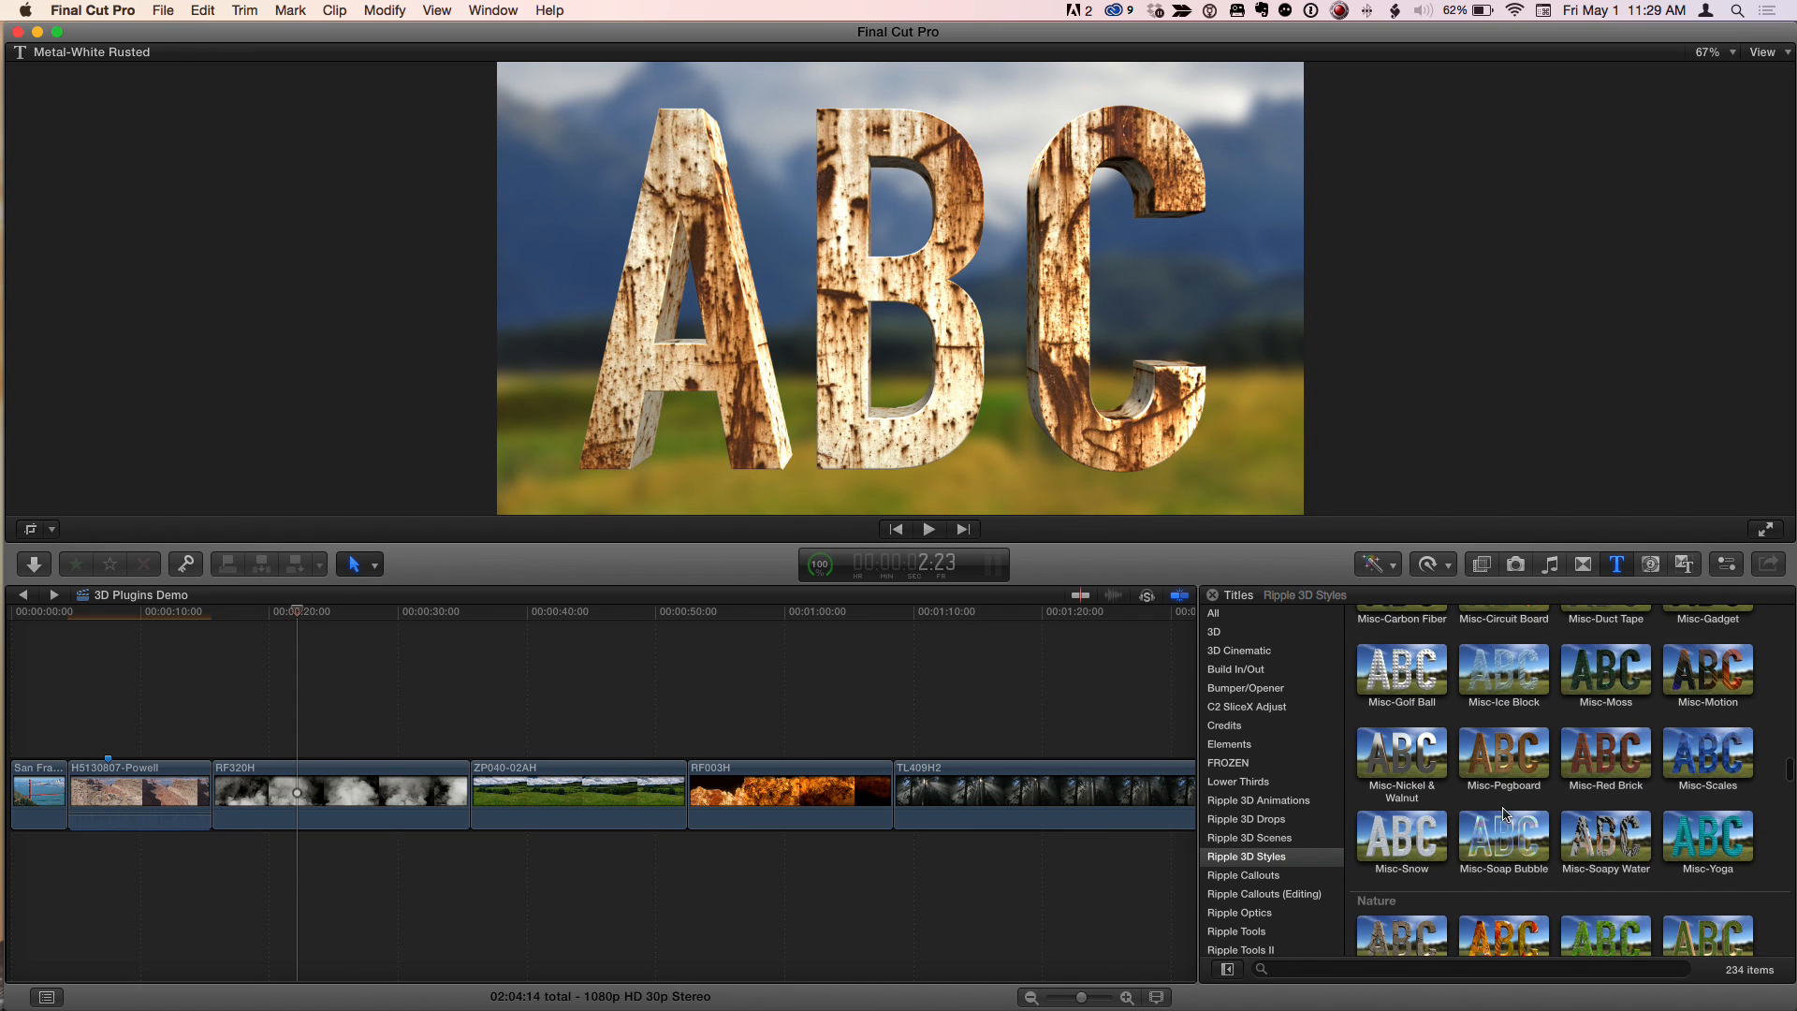
pyautogui.scroll(-2, 1504, 814)
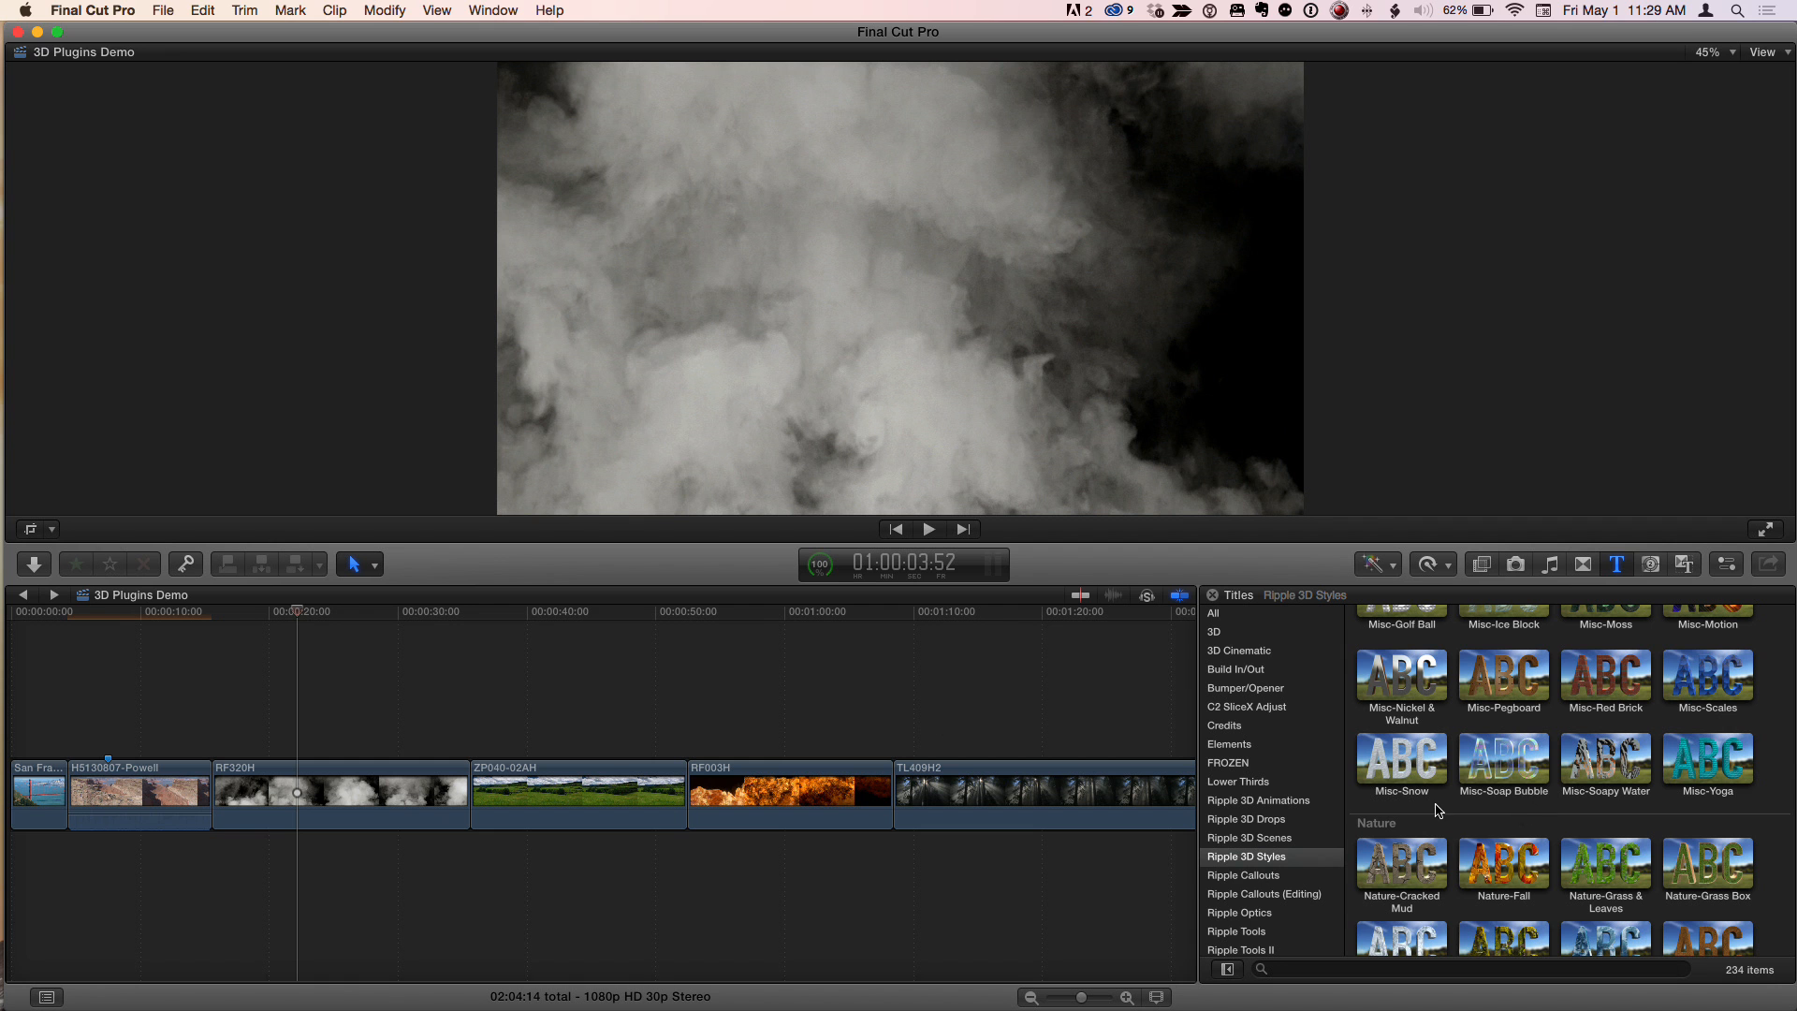
# Step: Place the playhead at 18:28 over the smoke clip, search the Ripple 3D Styles for "rust" and select Metal-Rusted Paint
pyautogui.moveTo(289, 618)
pyautogui.mouseDown()
pyautogui.moveTo(227, 625)
pyautogui.moveTo(388, 624)
pyautogui.moveTo(257, 627)
pyautogui.mouseUp()
pyautogui.click(1315, 970)
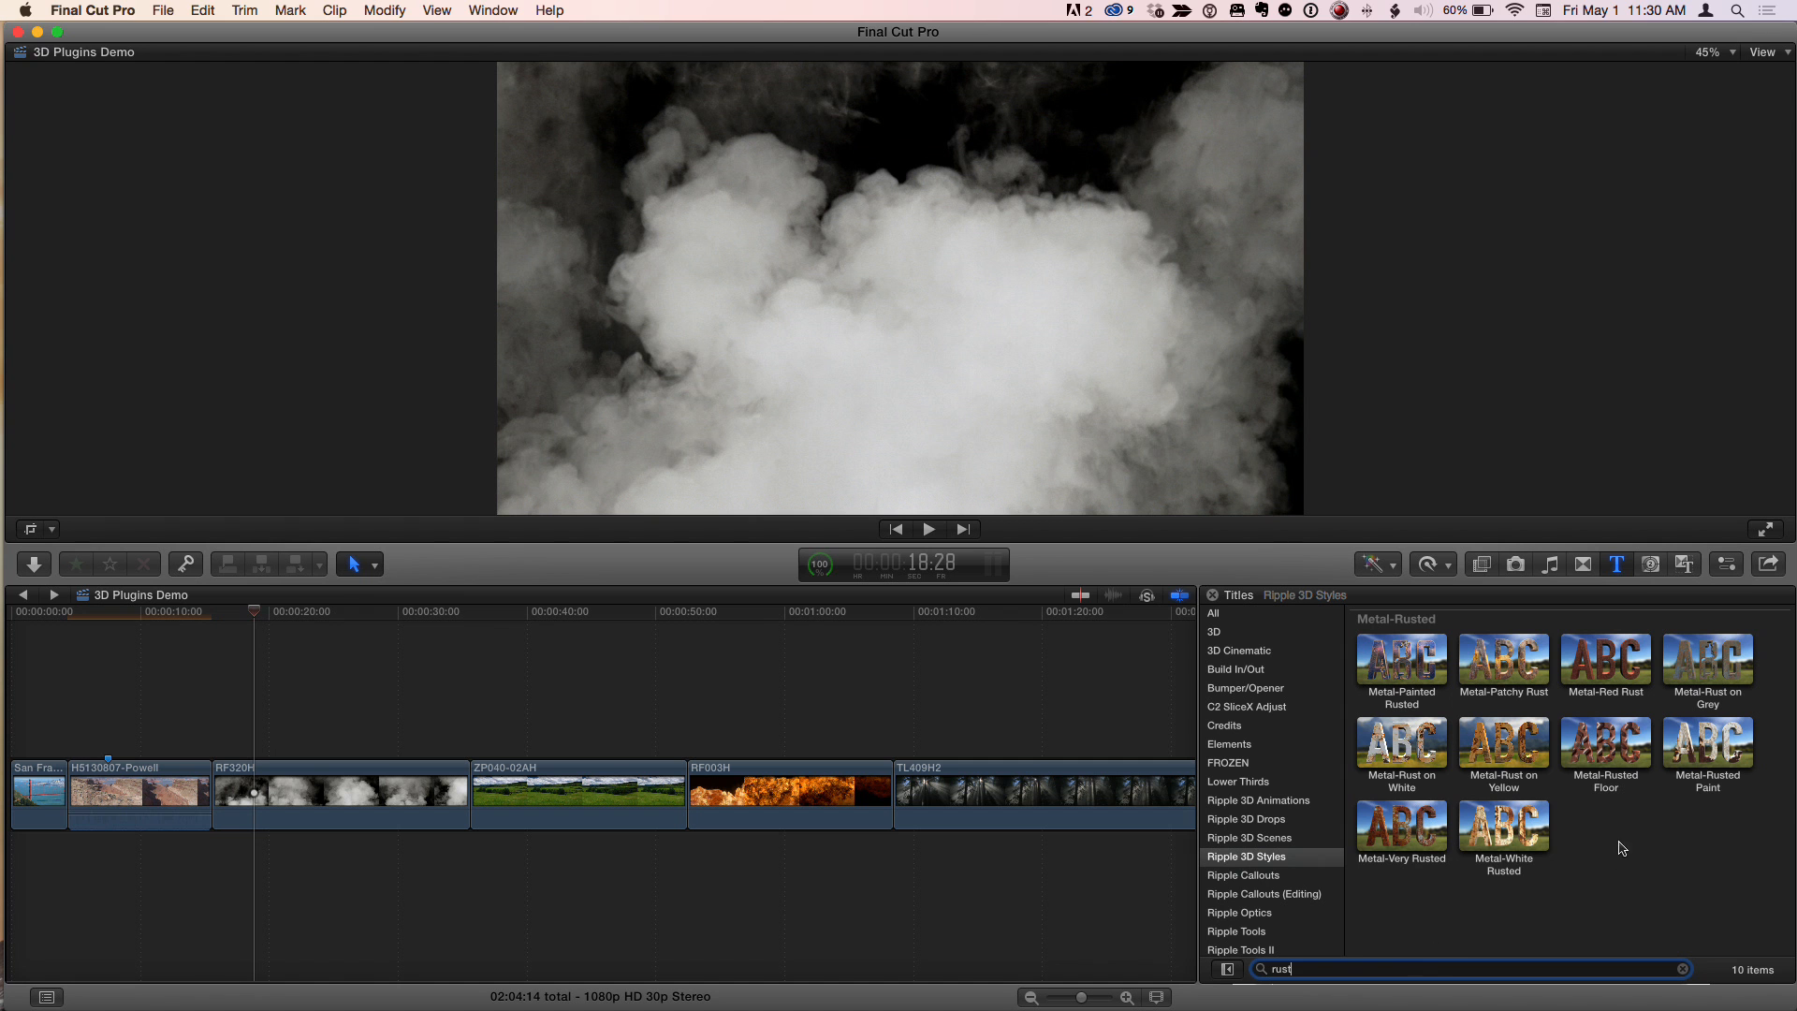
pyautogui.click(1683, 755)
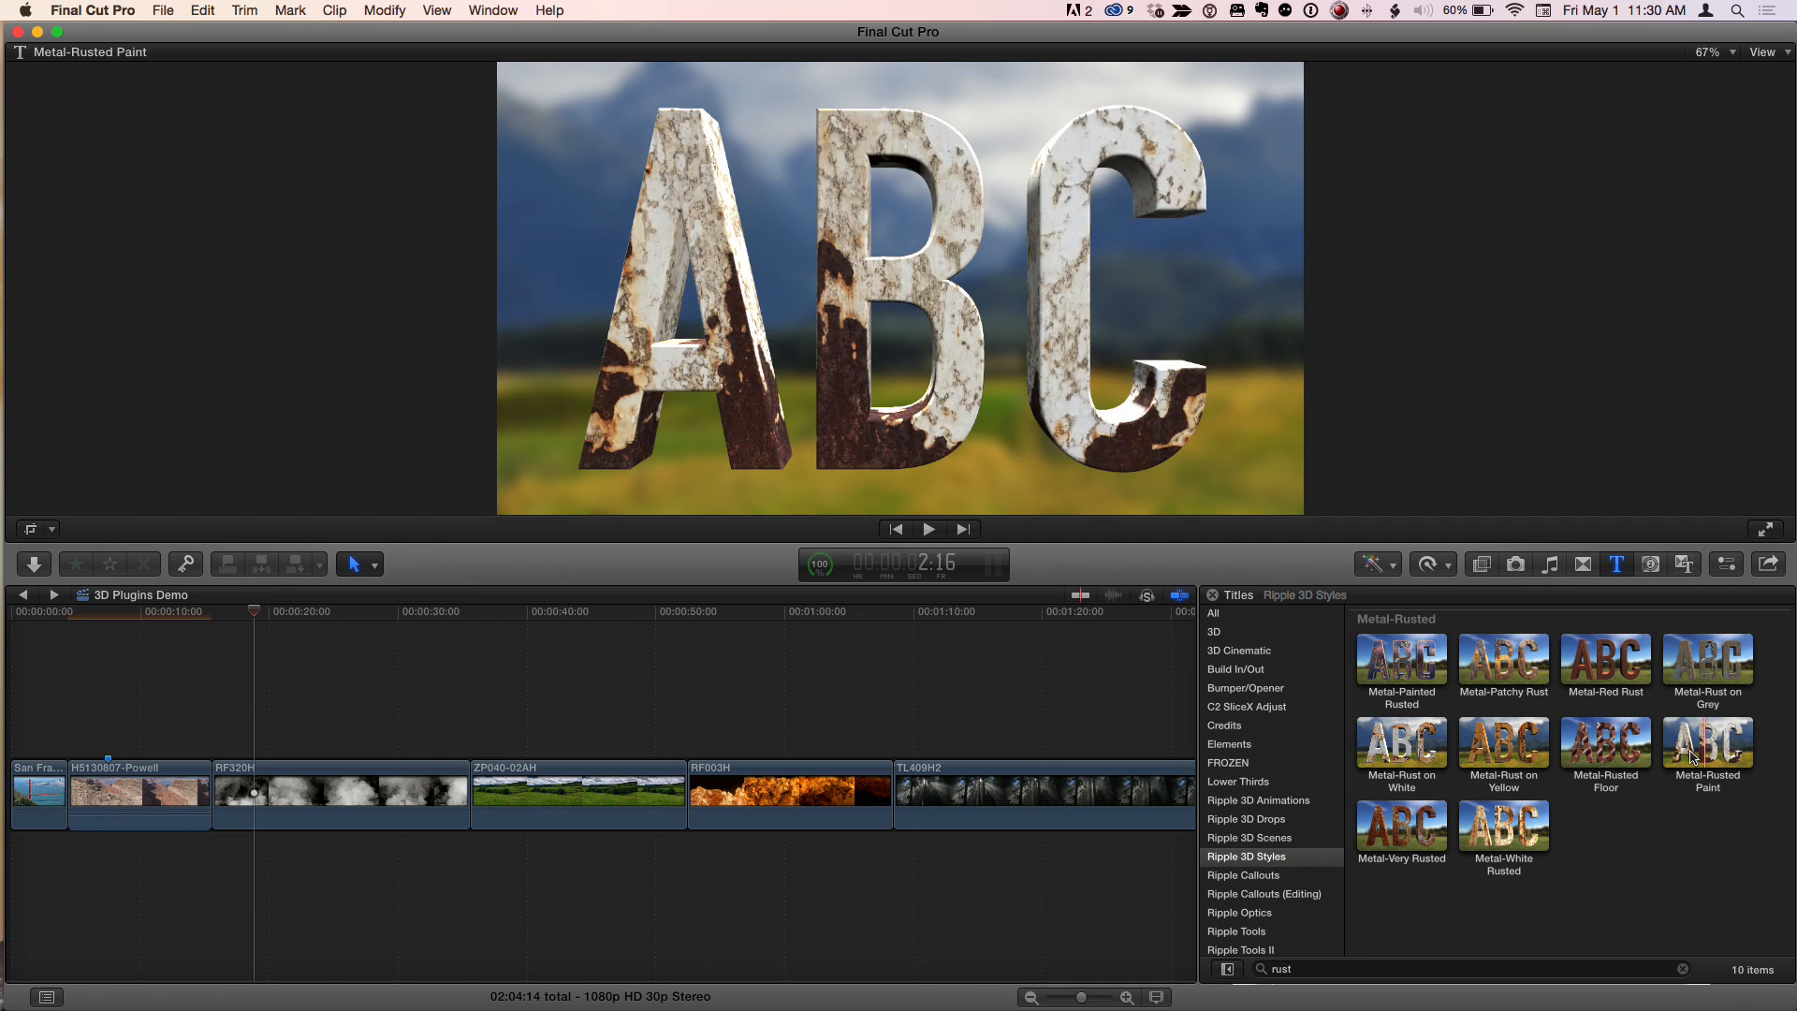
pyautogui.click(1696, 754)
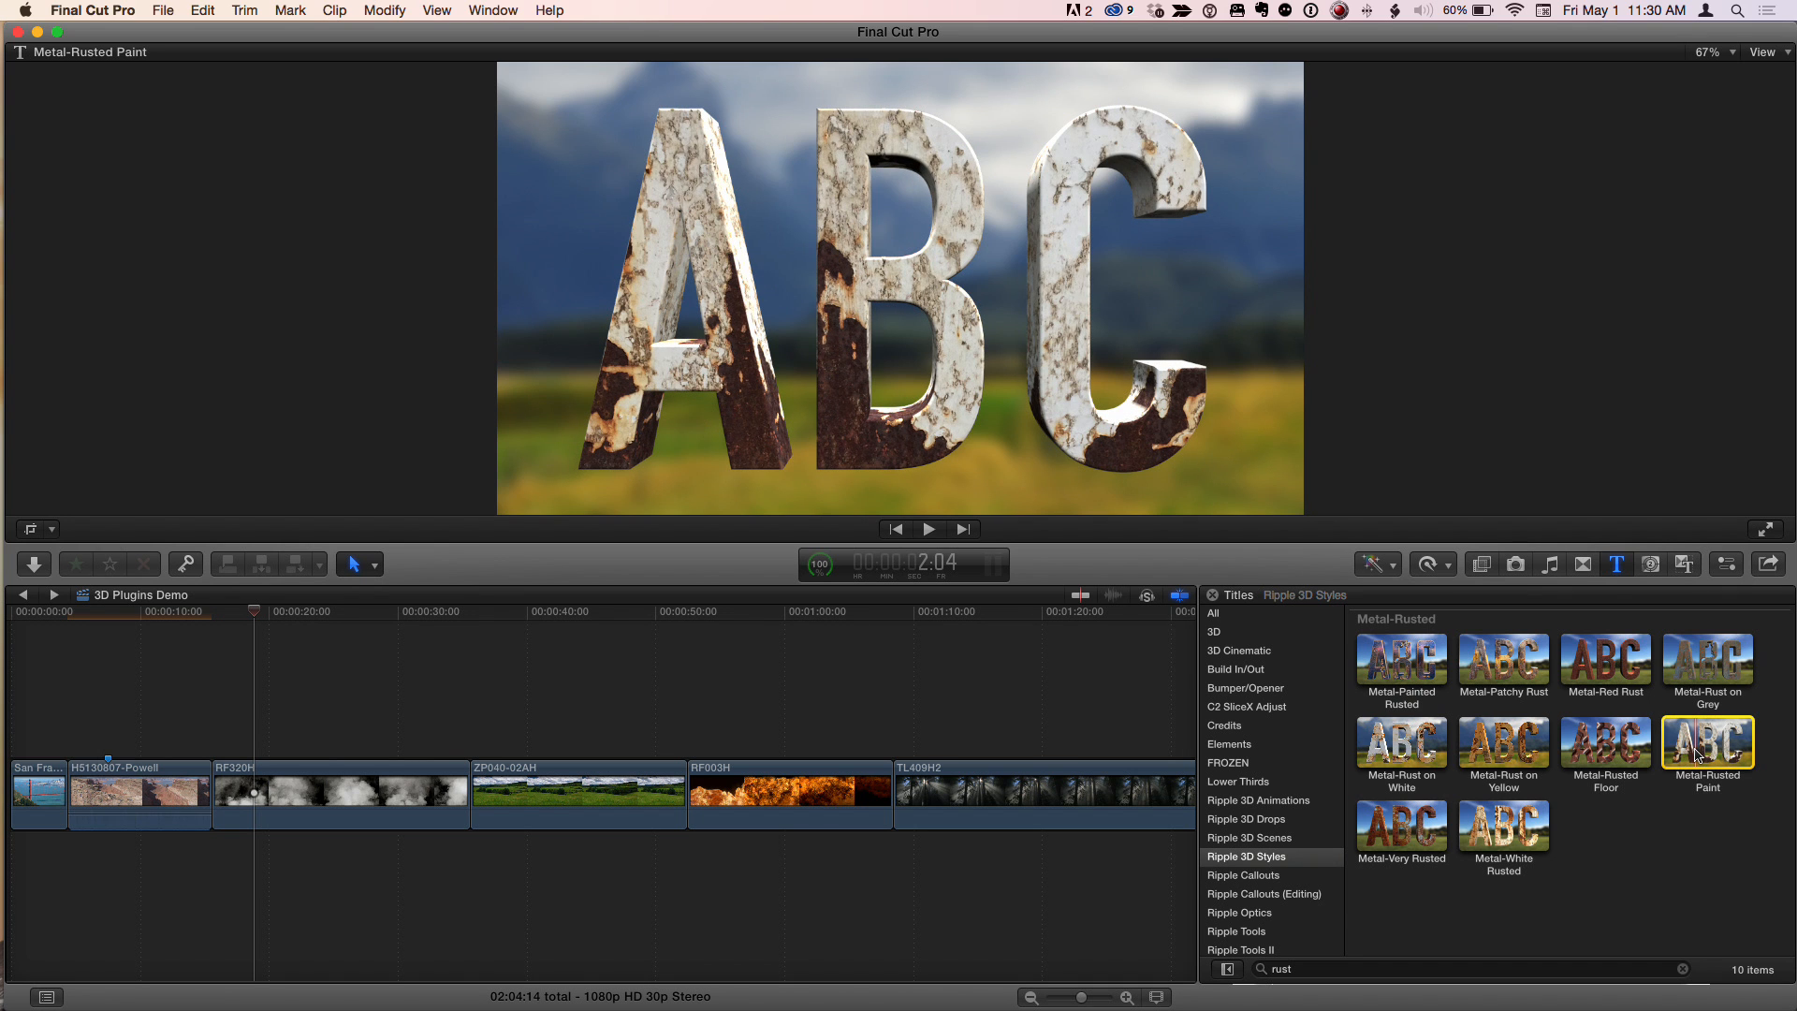
# Step: Connect the Metal-Rusted Paint title above the smoke clip at 18:28 and enlarge the viewer
pyautogui.press('q')
pyautogui.click(254, 615)
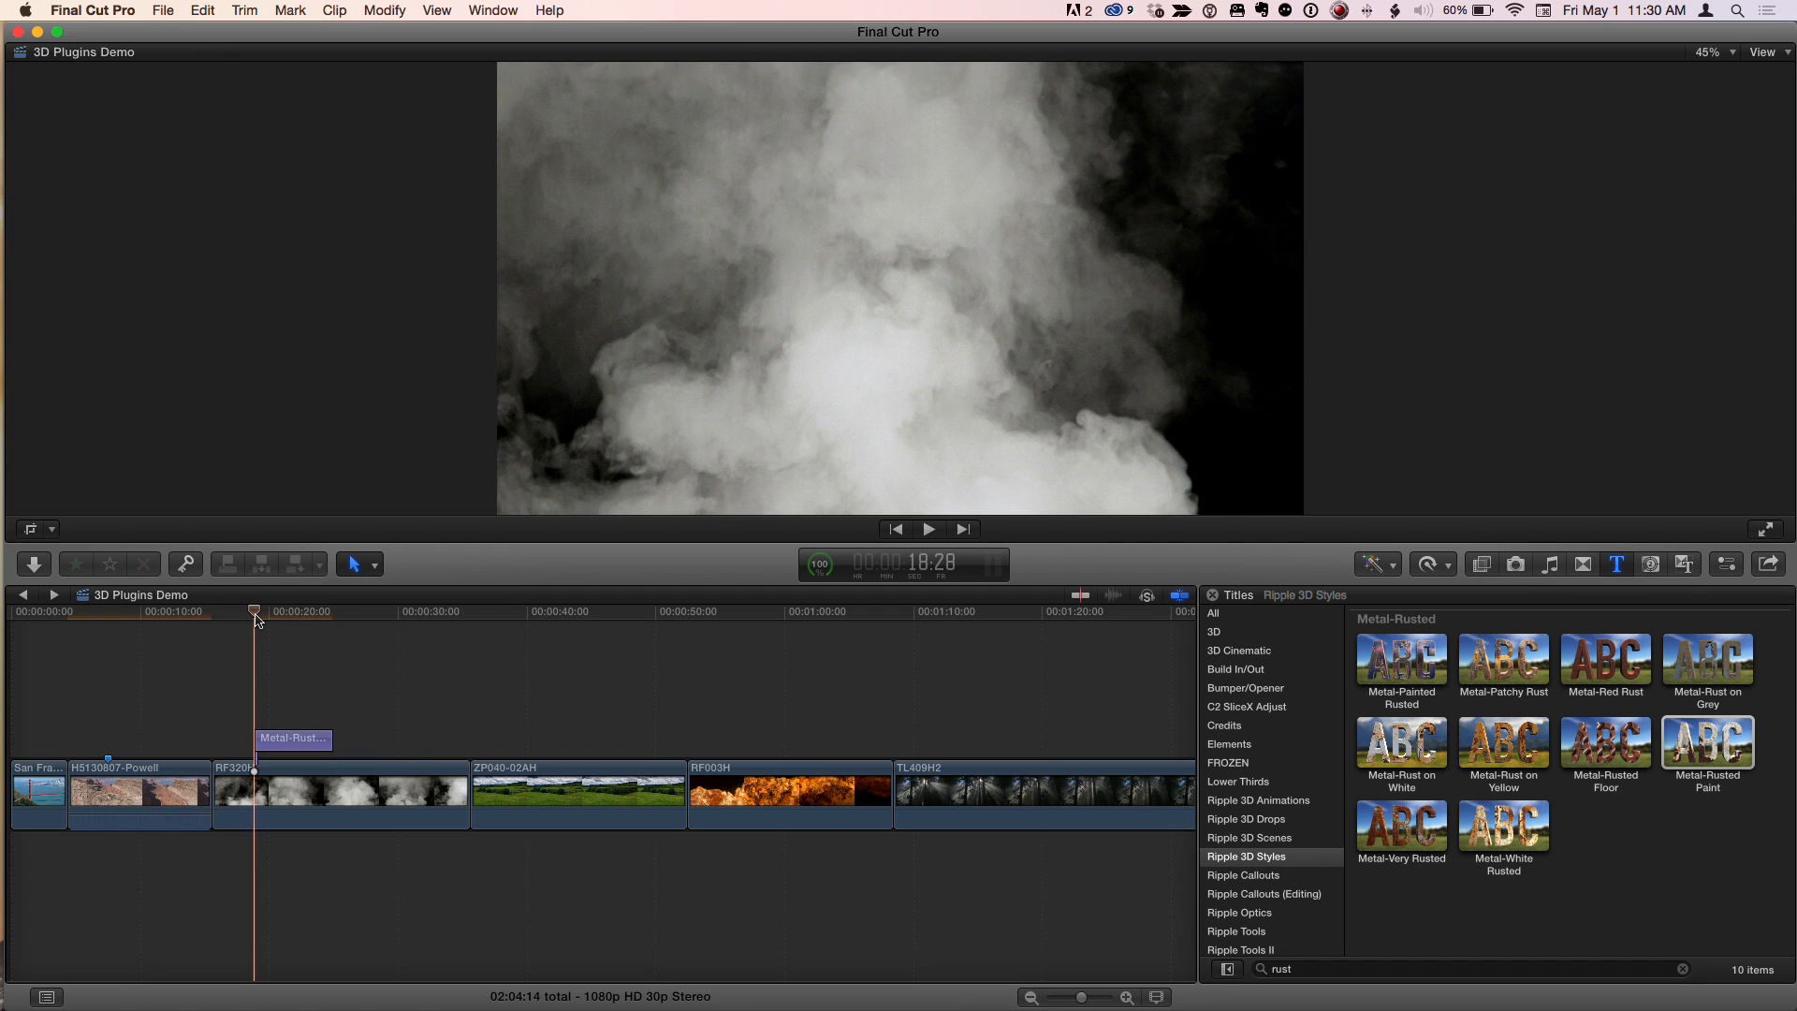
pyautogui.moveTo(740, 546); pyautogui.dragTo(744, 651)
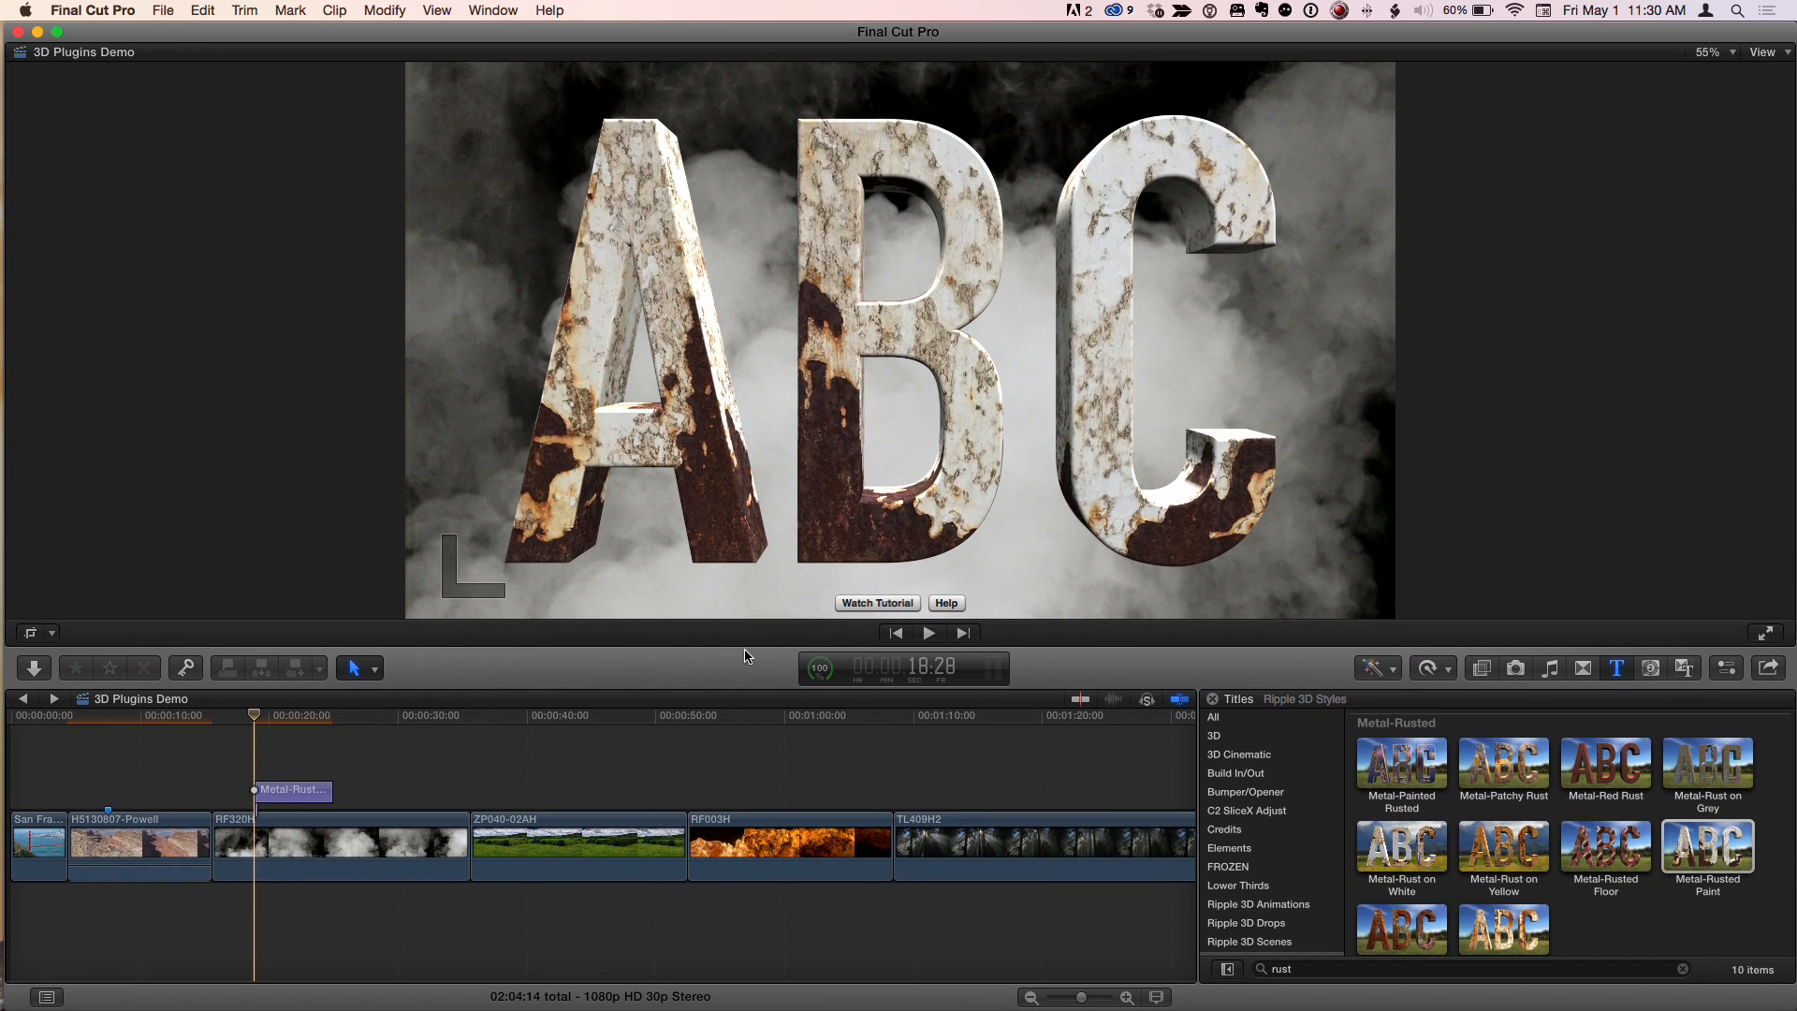
# Step: Play back the new title over the smoke clip, including a run from 18:00, to preview its animation
pyautogui.press('space')
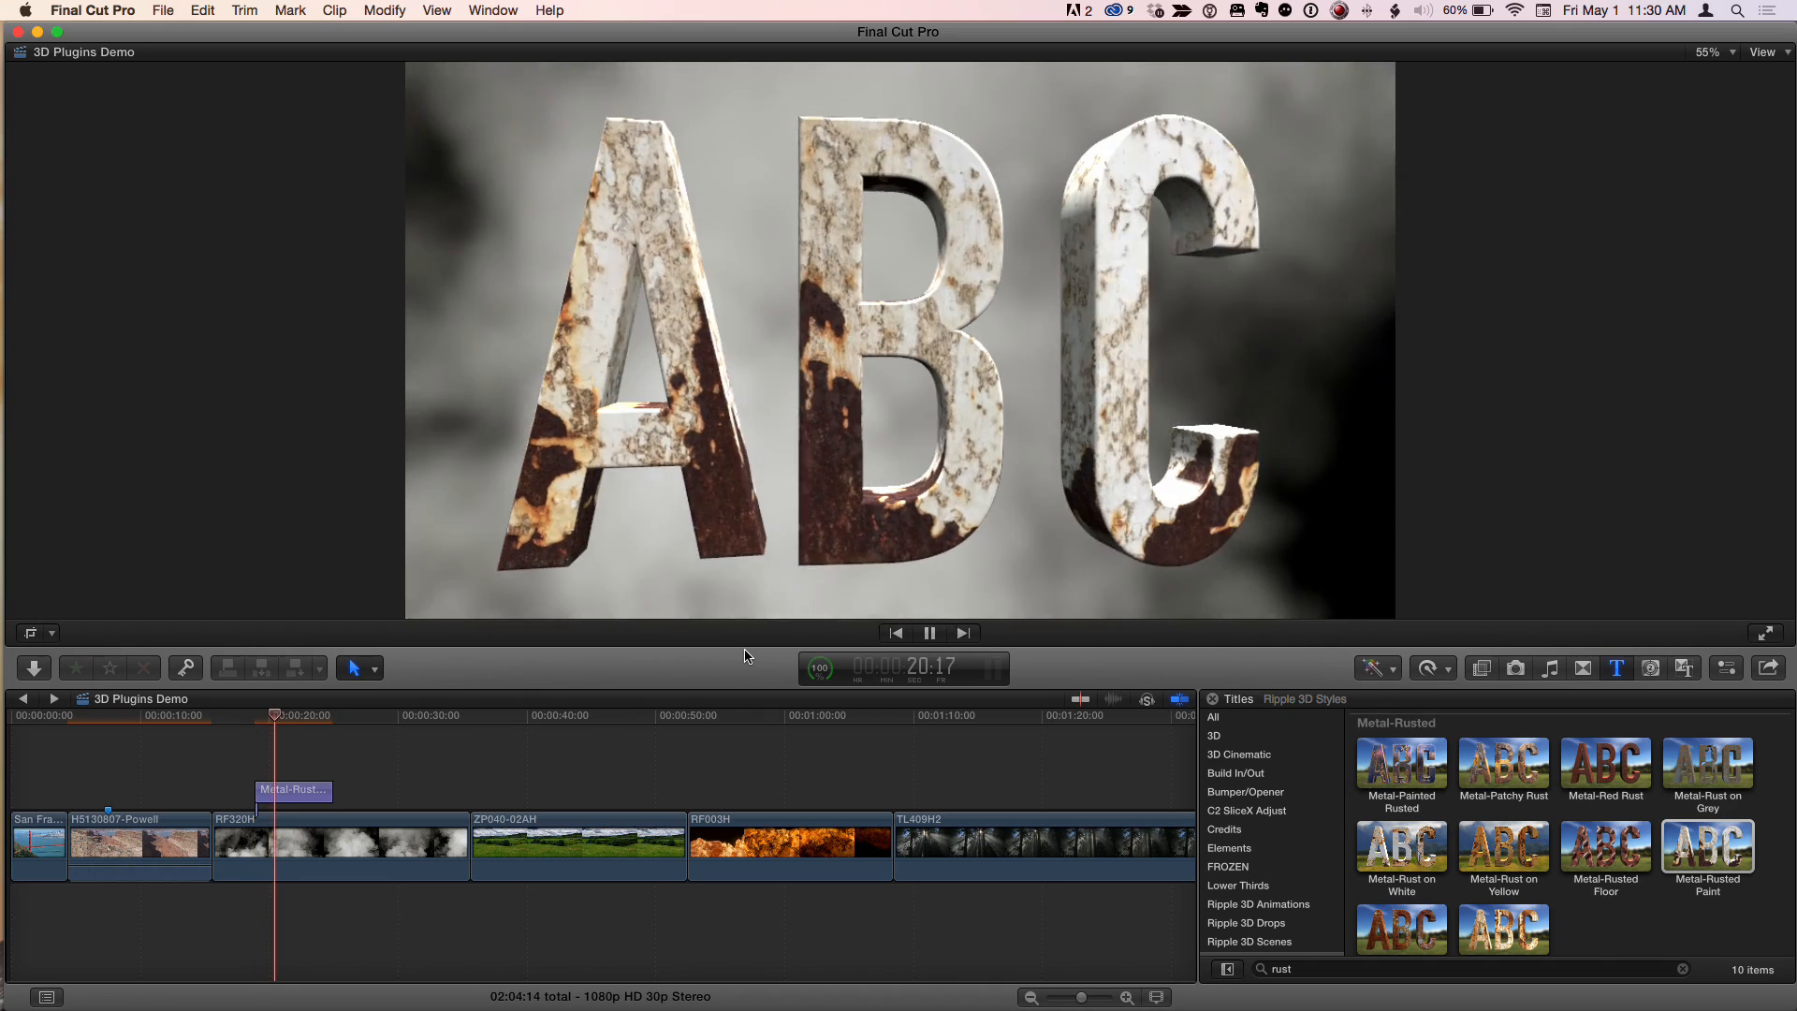
pyautogui.press('space')
pyautogui.click(242, 719)
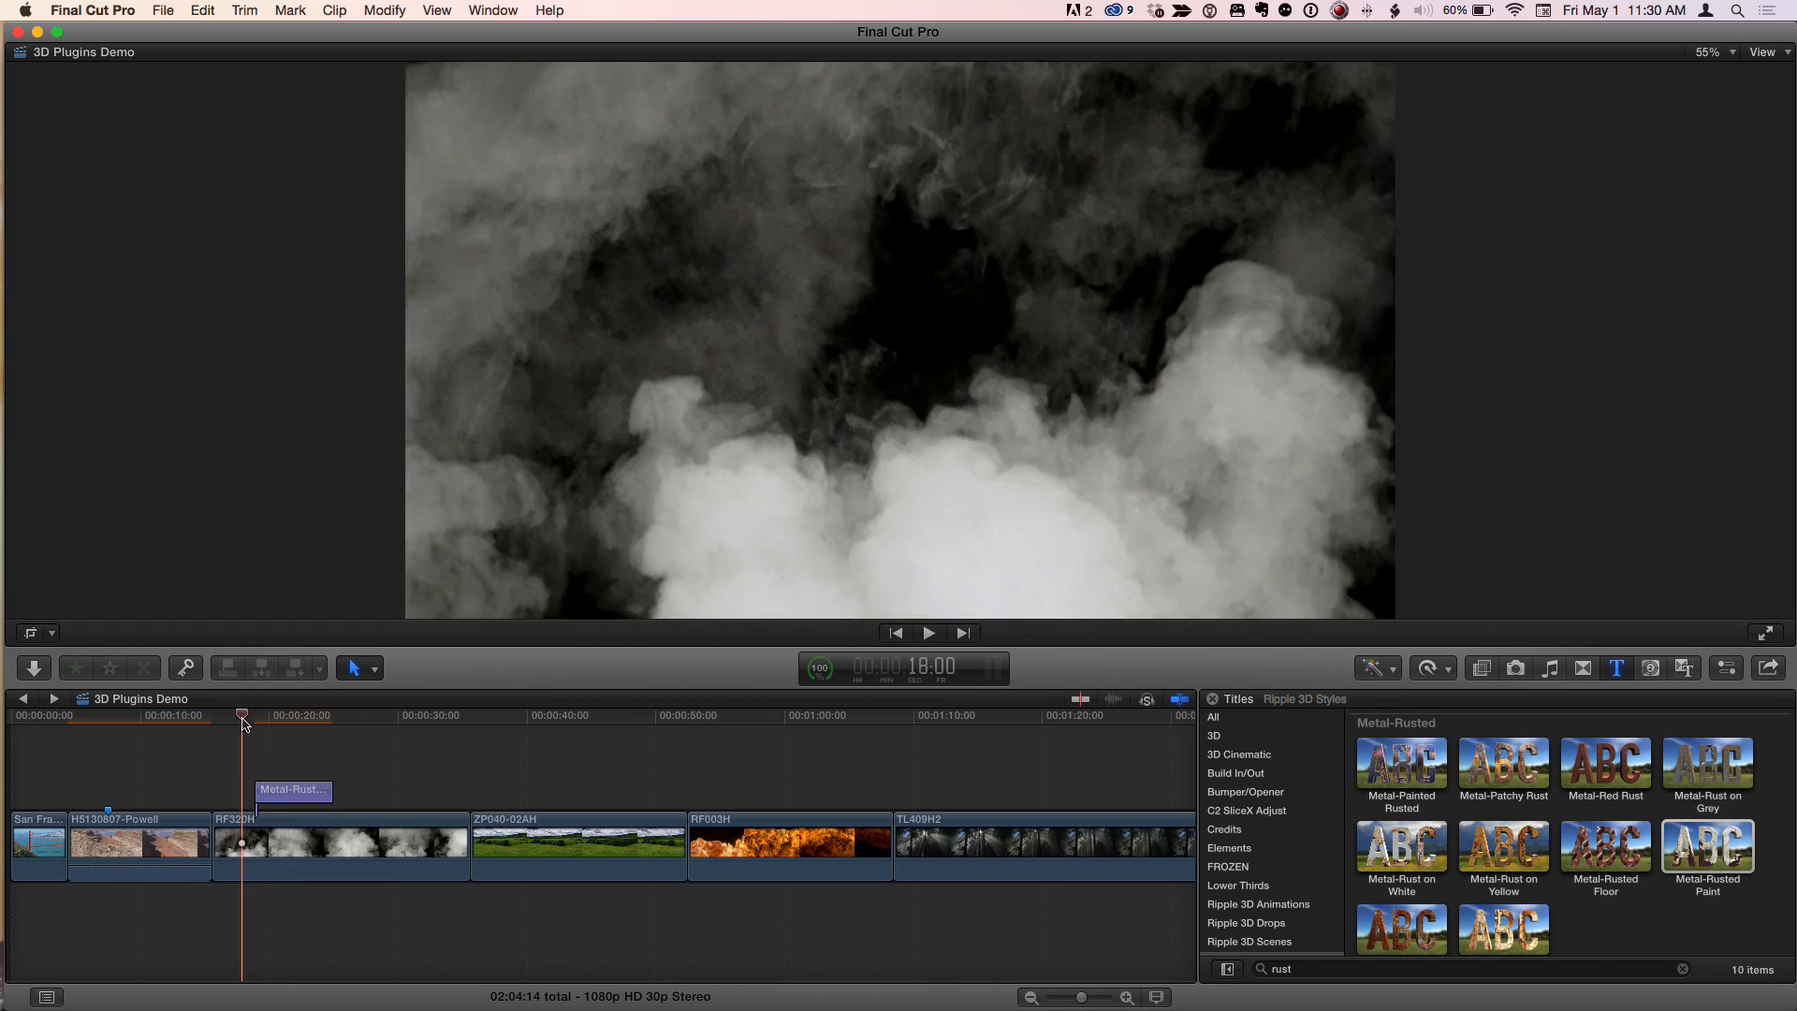
pyautogui.press('space')
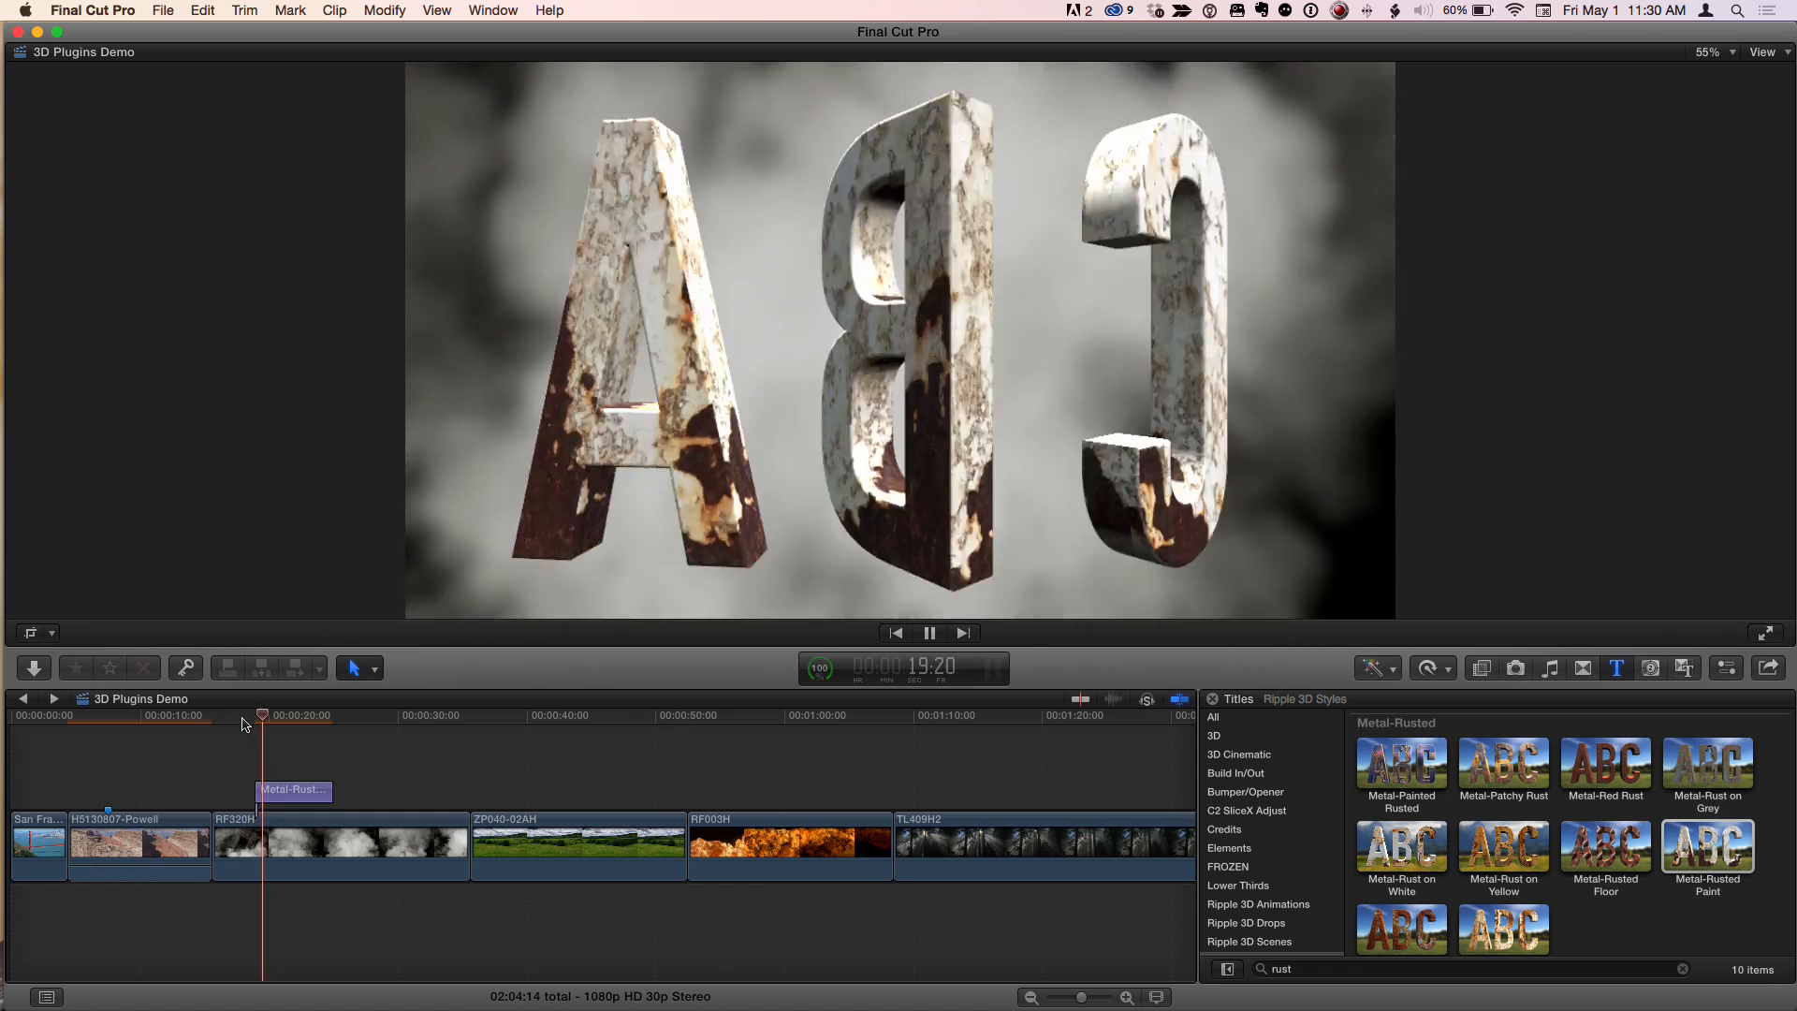
pyautogui.press('space')
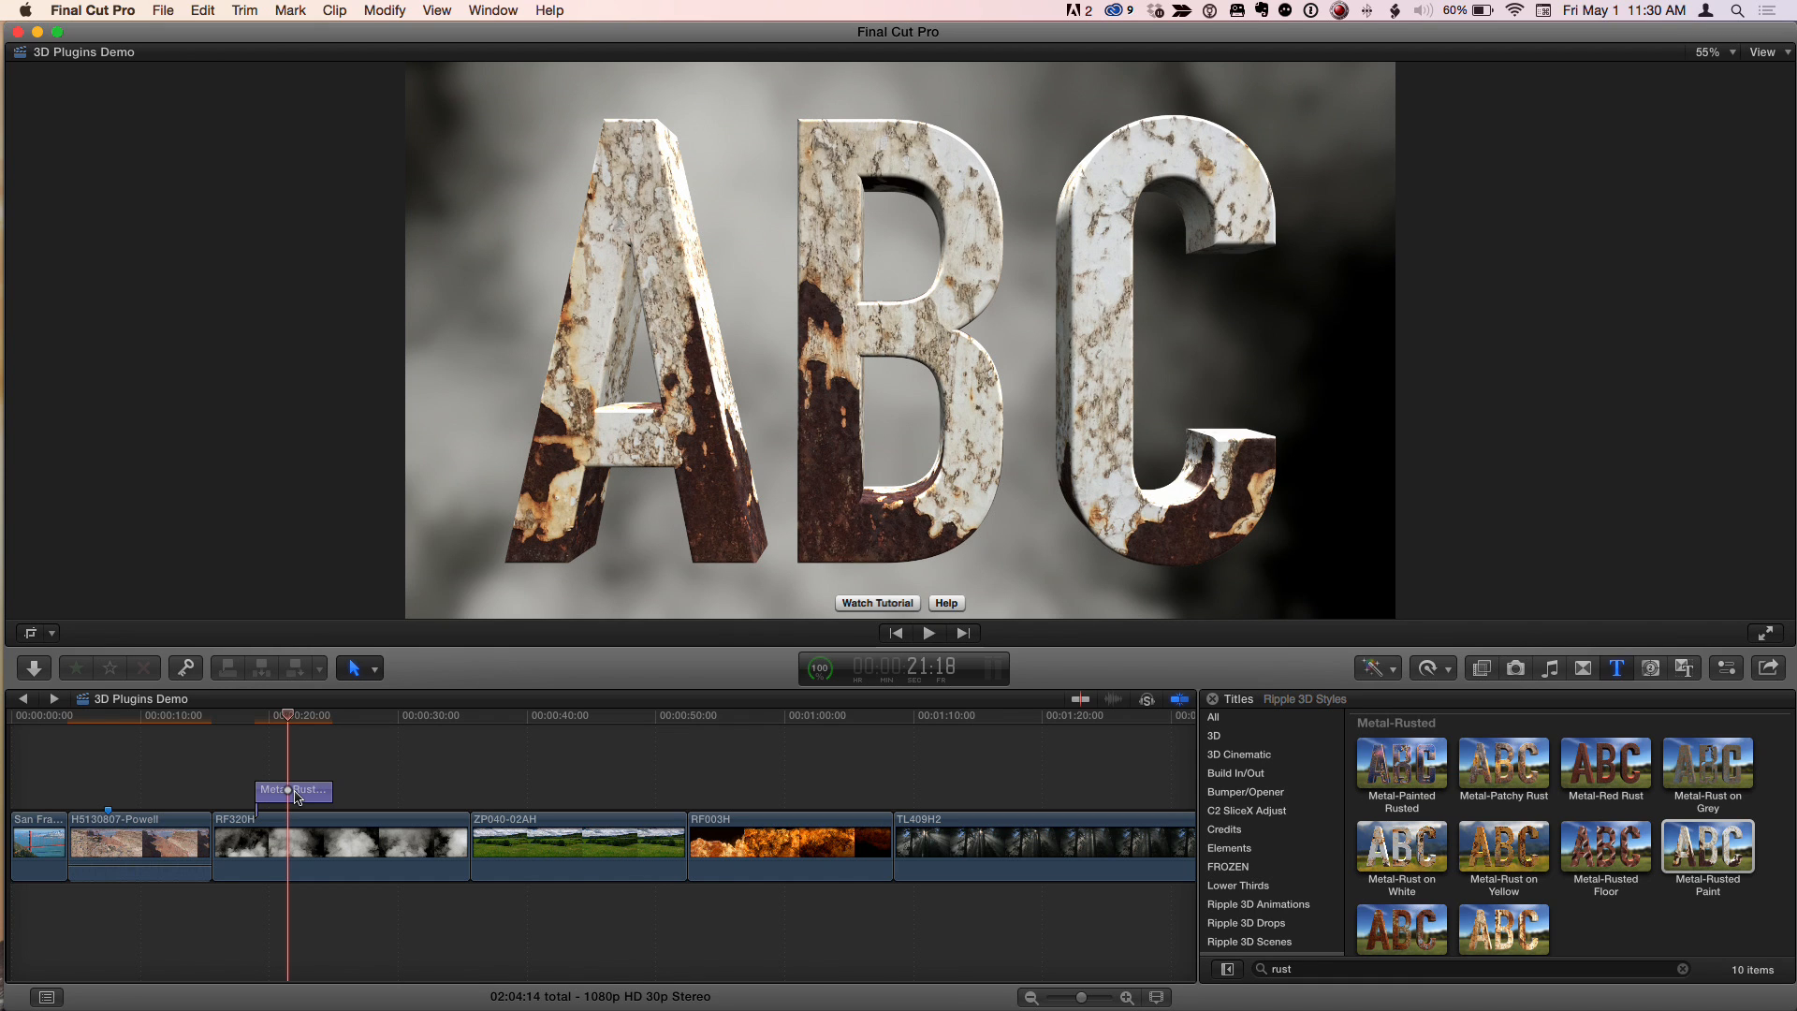
# Step: Show the title's parameters, turn off Supersized and set the font to Goshen
pyautogui.click(1727, 670)
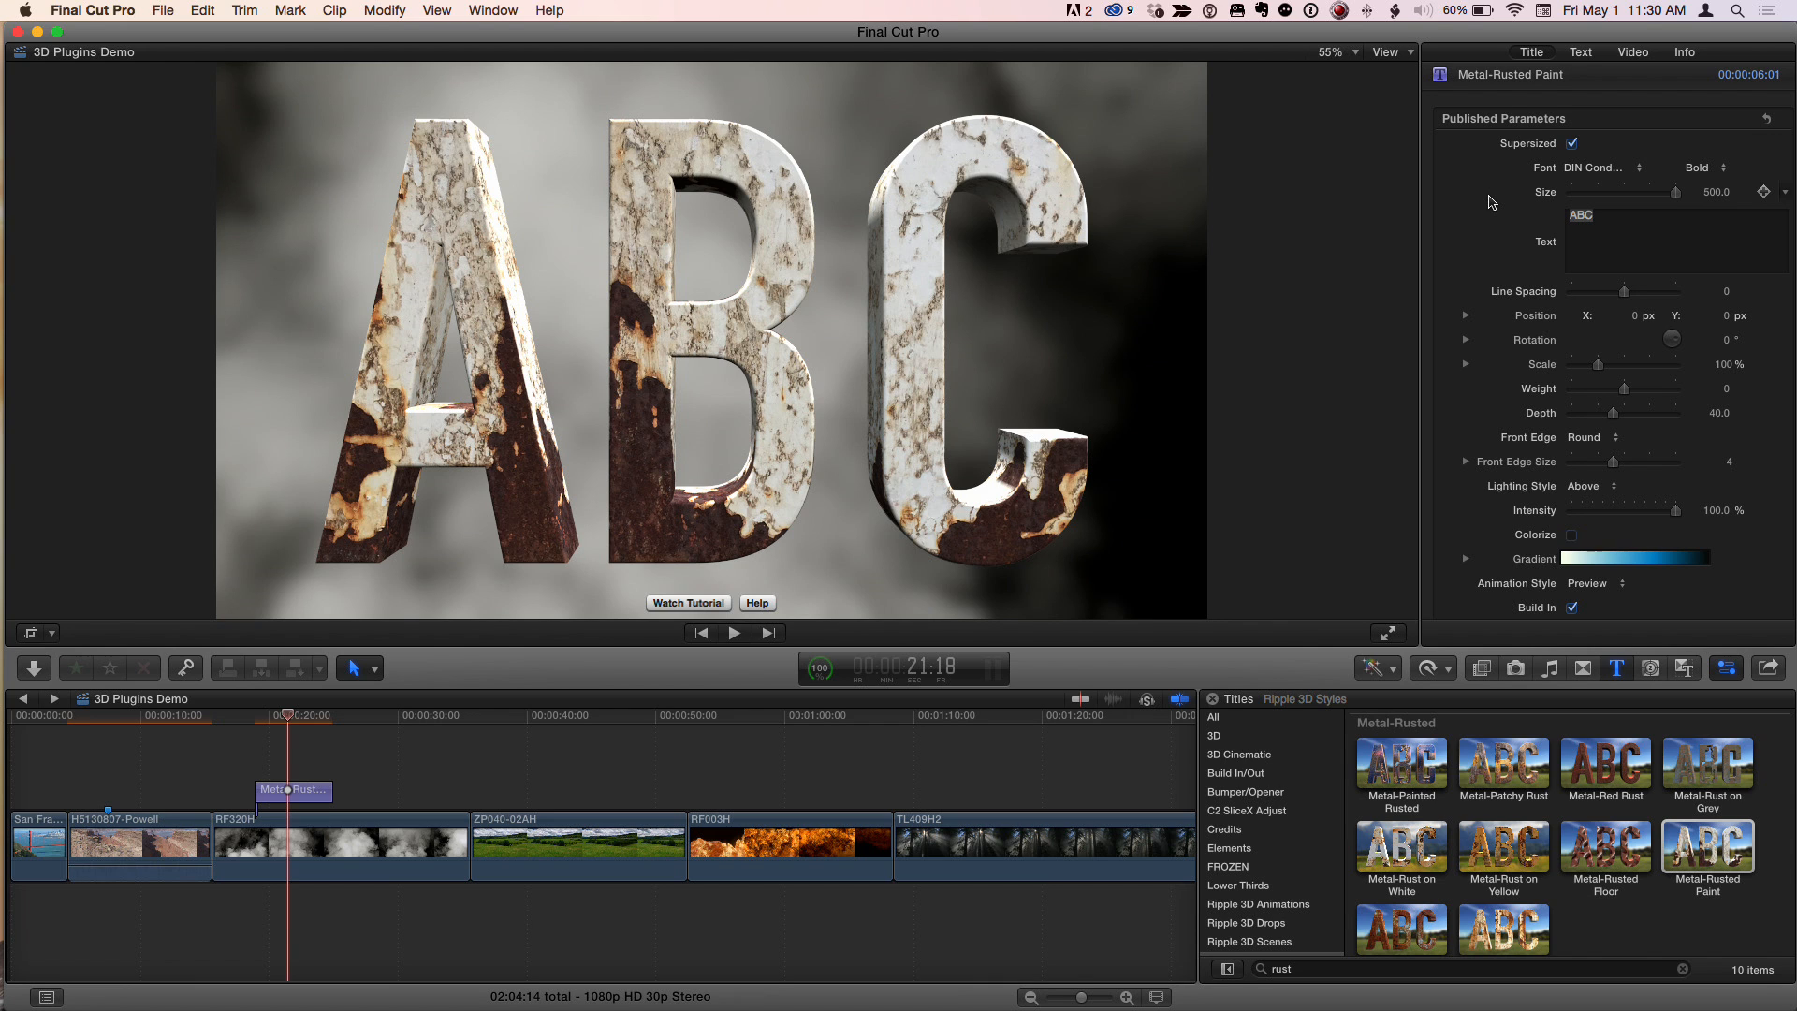
pyautogui.click(1573, 144)
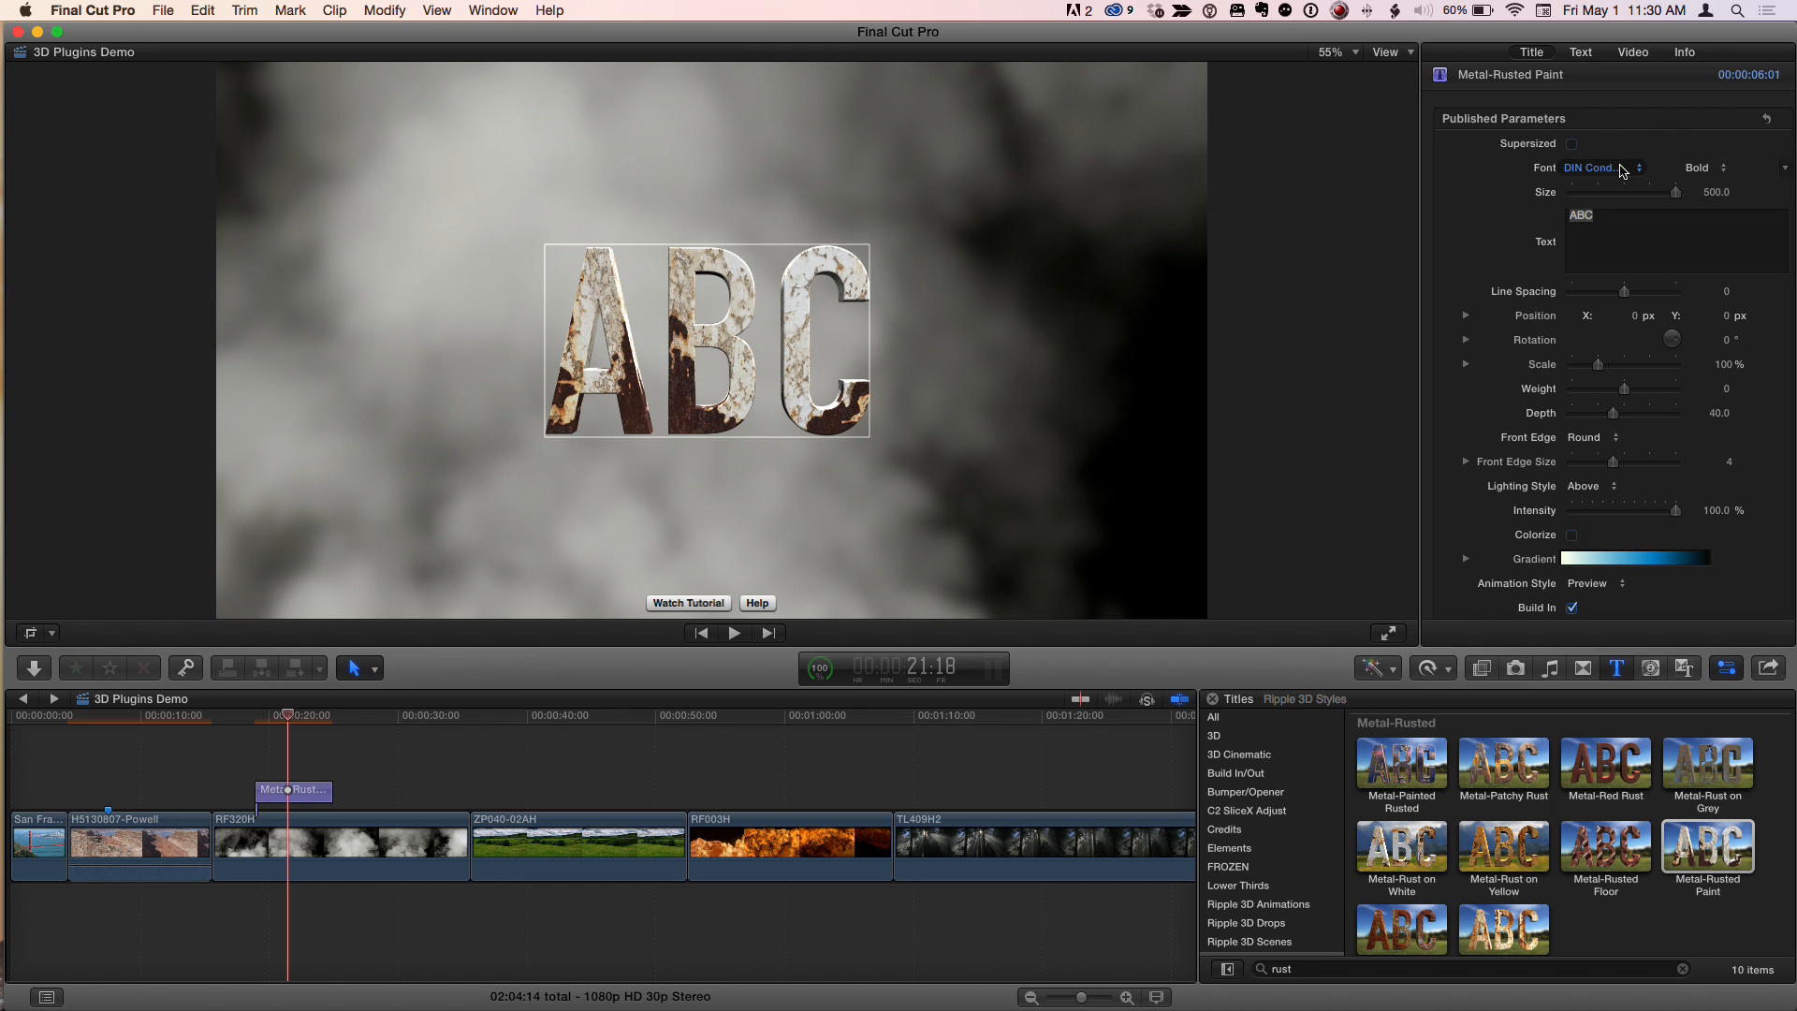
pyautogui.click(1629, 174)
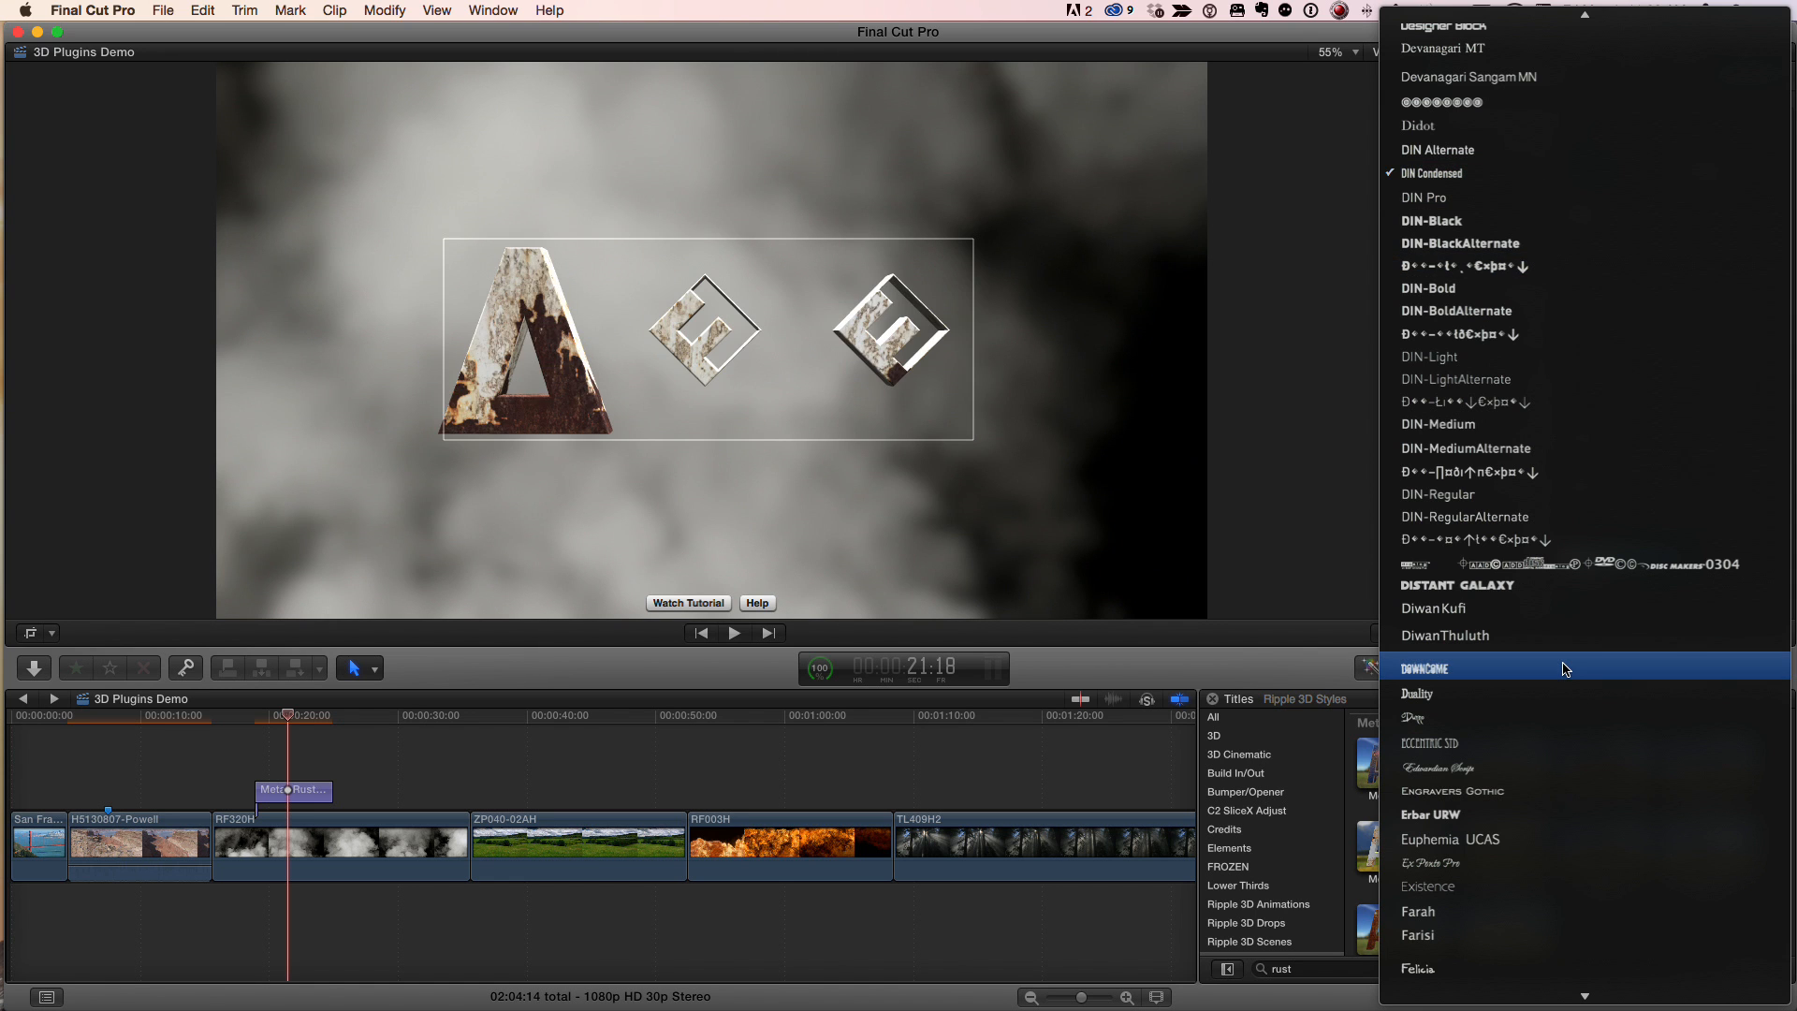
pyautogui.scroll(-10, 1566, 668)
pyautogui.scroll(-13, 1566, 668)
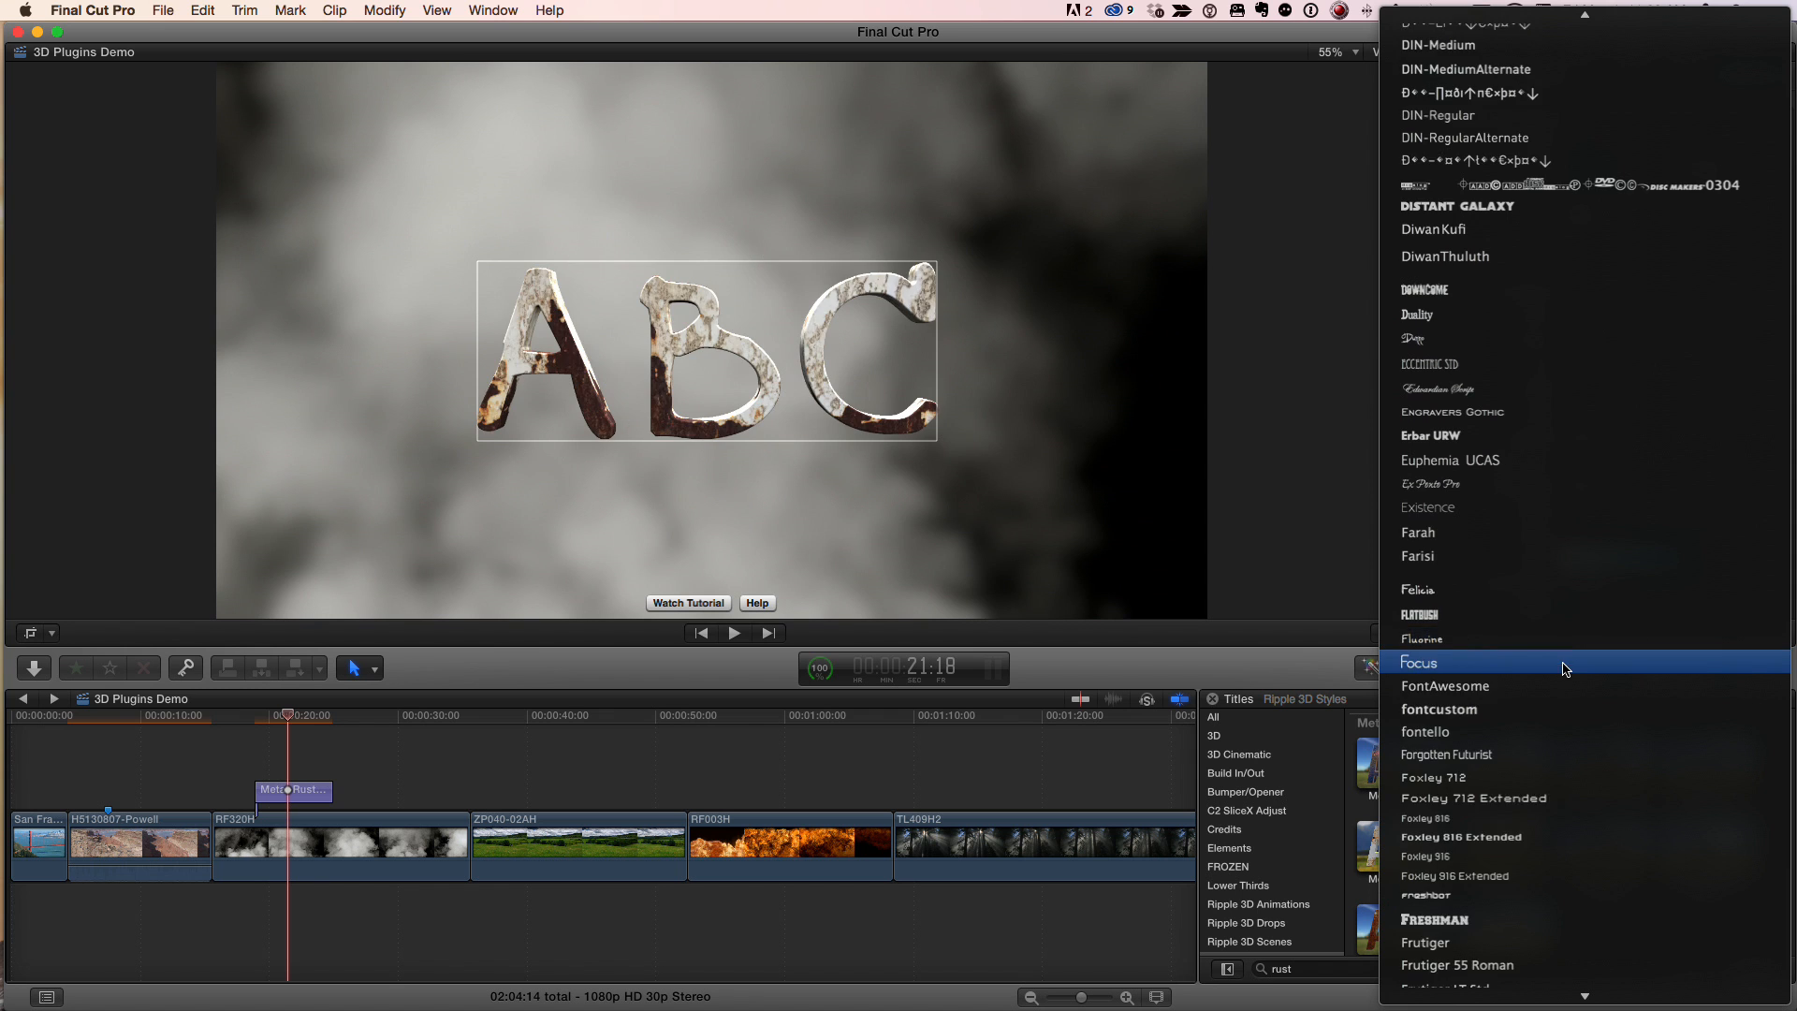
pyautogui.scroll(-2, 1566, 669)
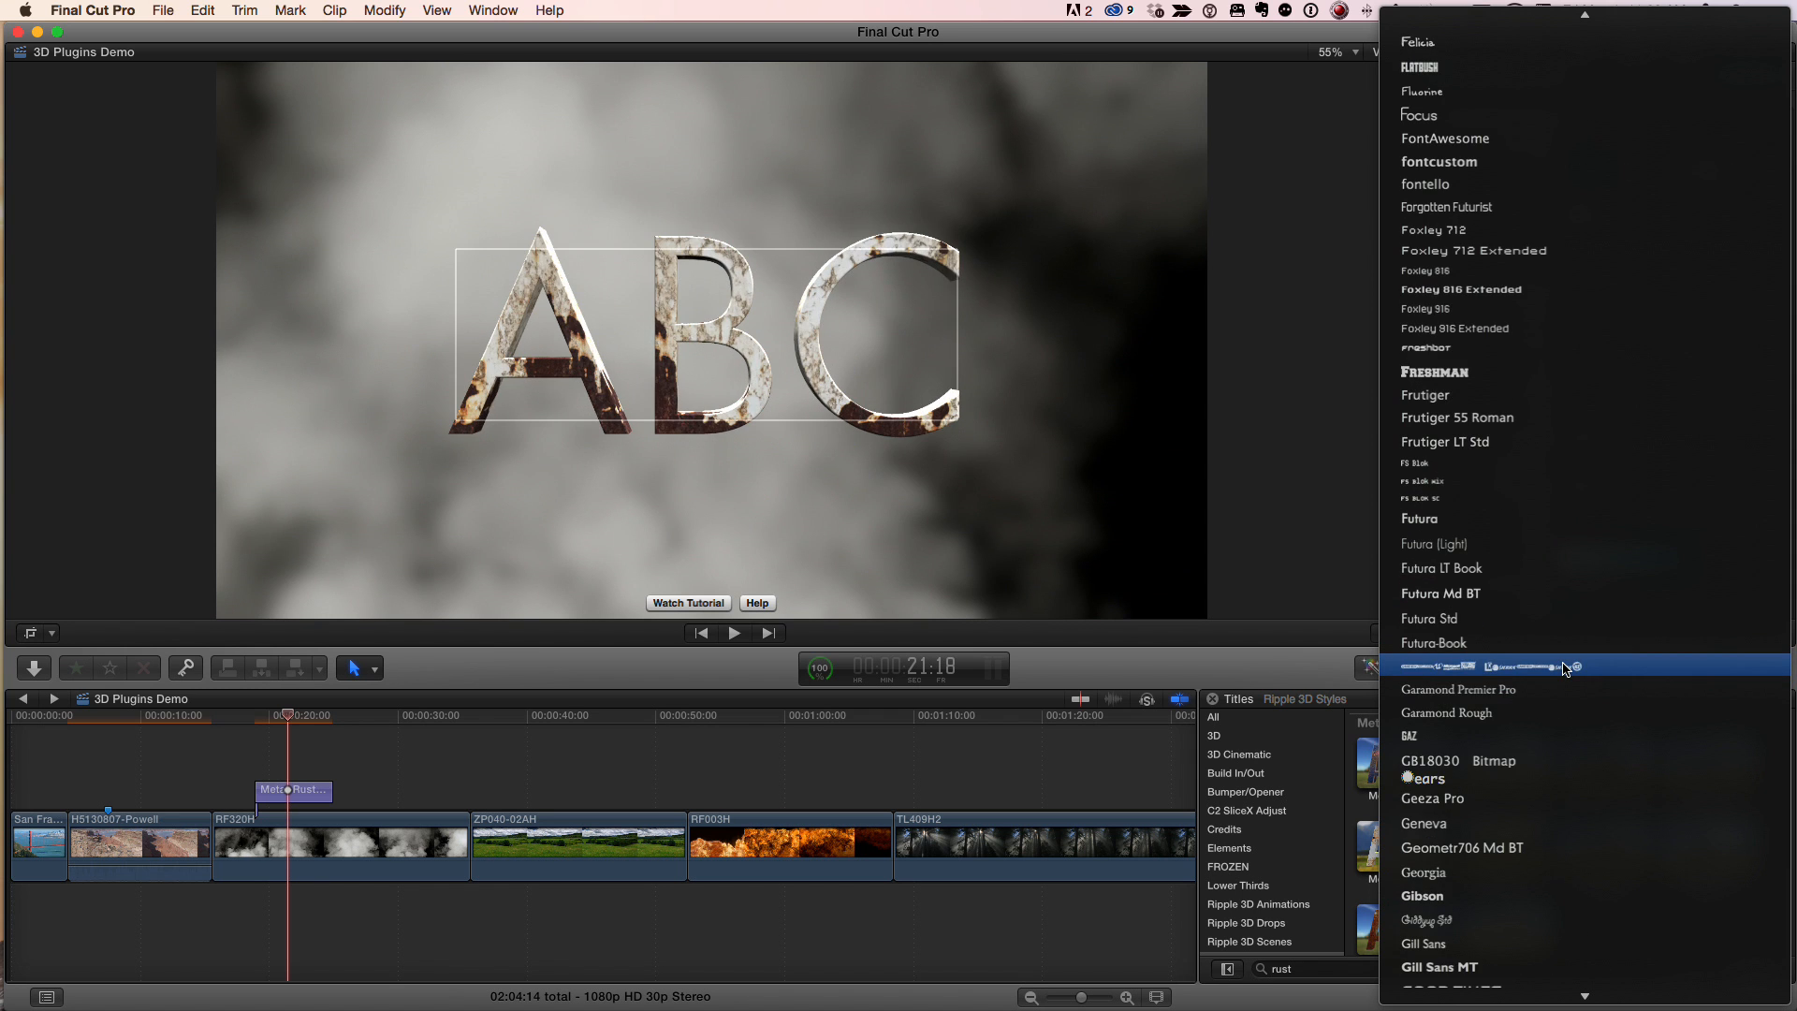
pyautogui.scroll(-6, 1566, 668)
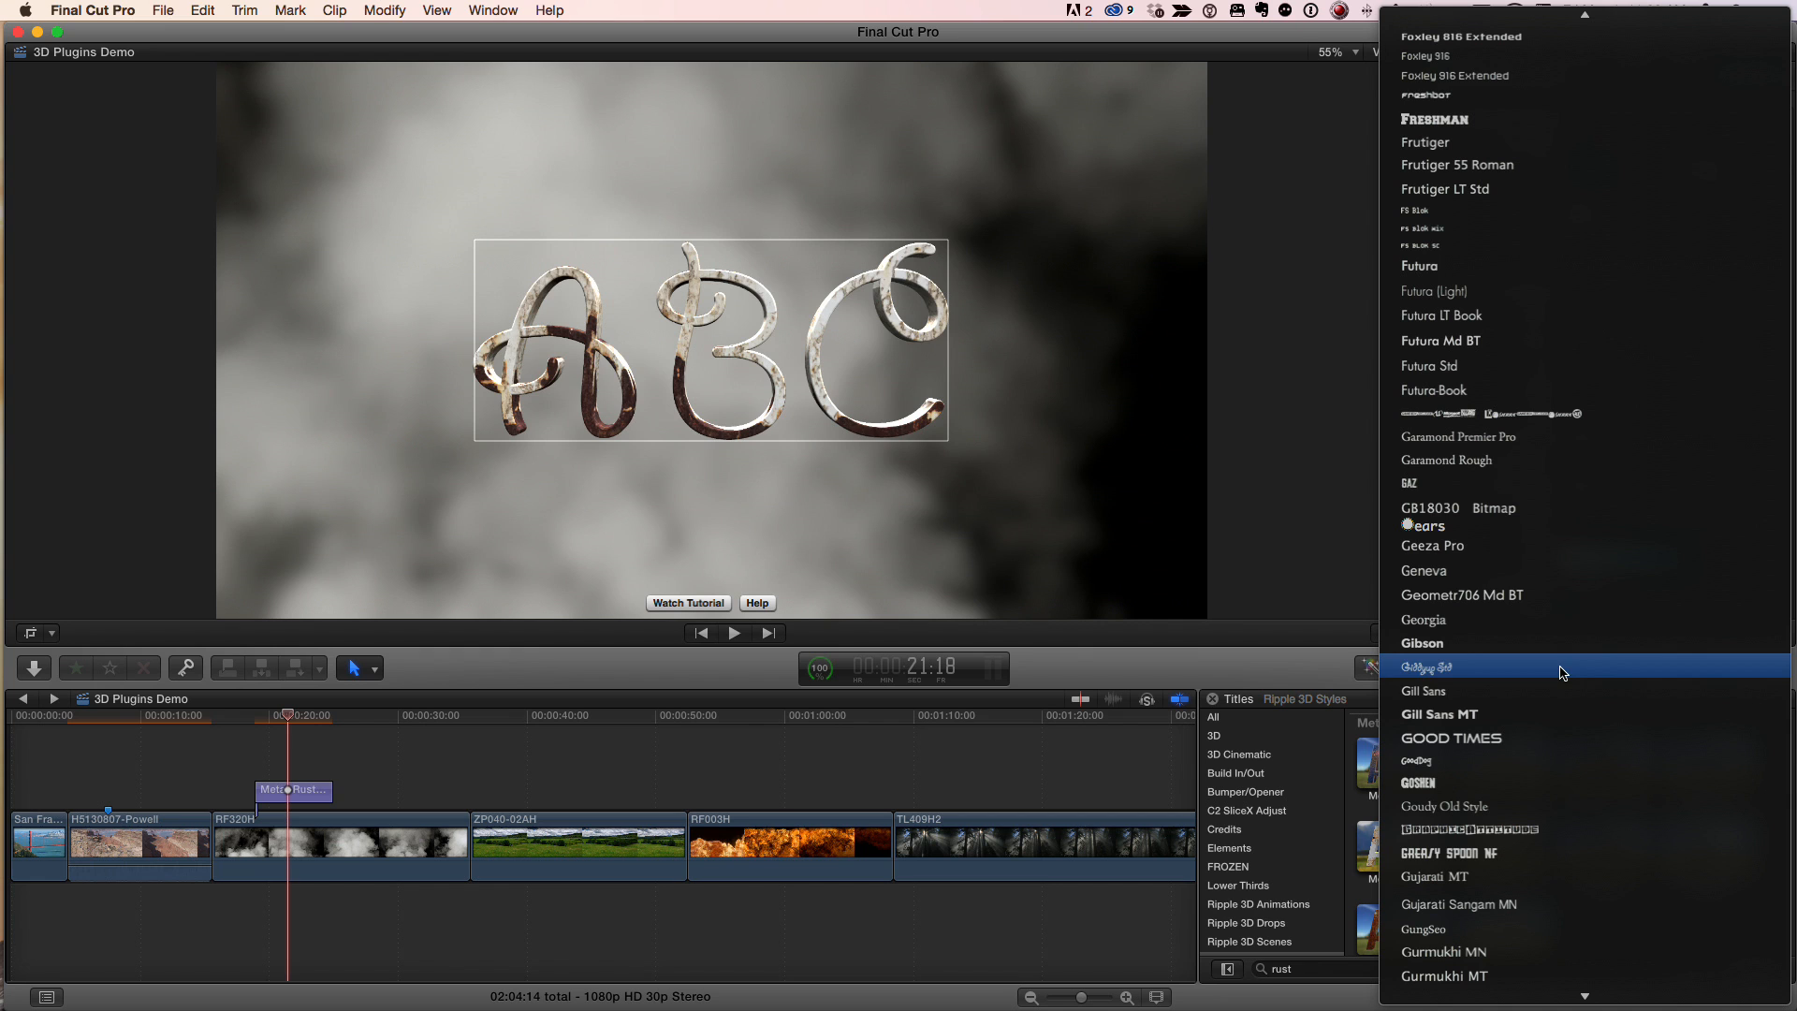
pyautogui.click(1513, 784)
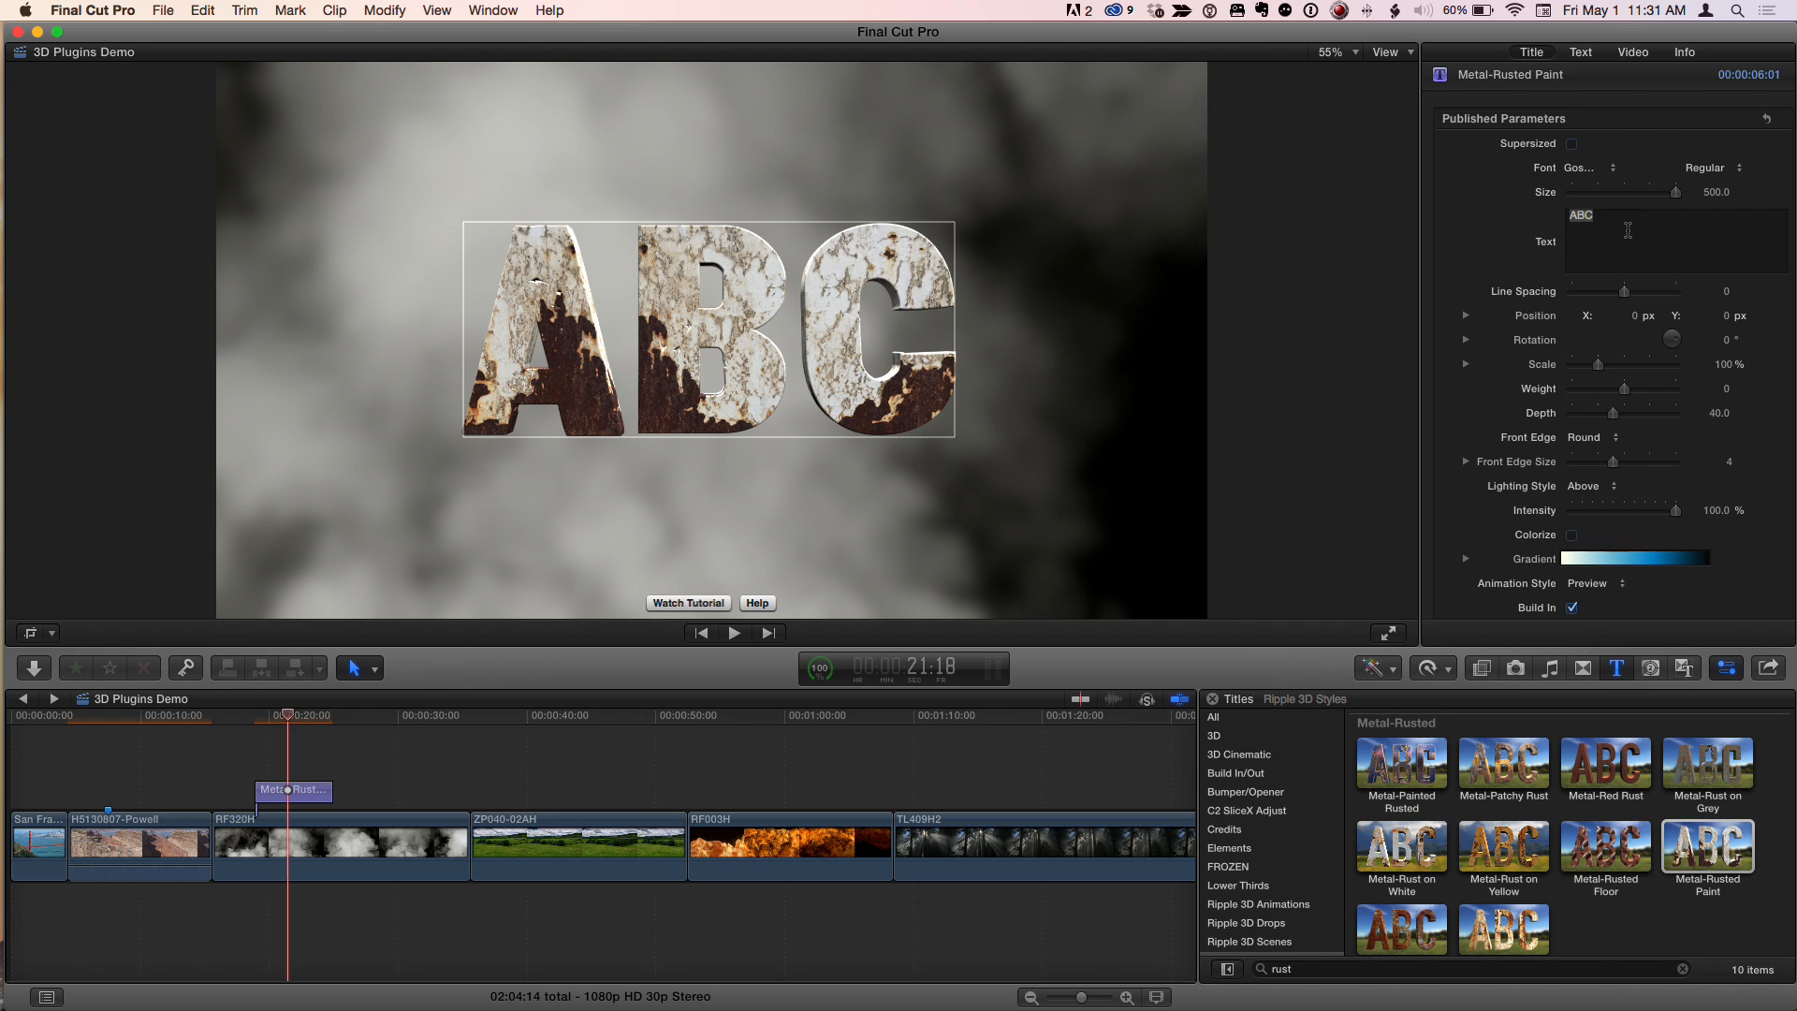
# Step: Replace the title text with RUSTED and OUT on two lines and set its size to 453.6
pyautogui.moveTo(1624, 218); pyautogui.dragTo(1556, 215)
pyautogui.write('RUSTED')
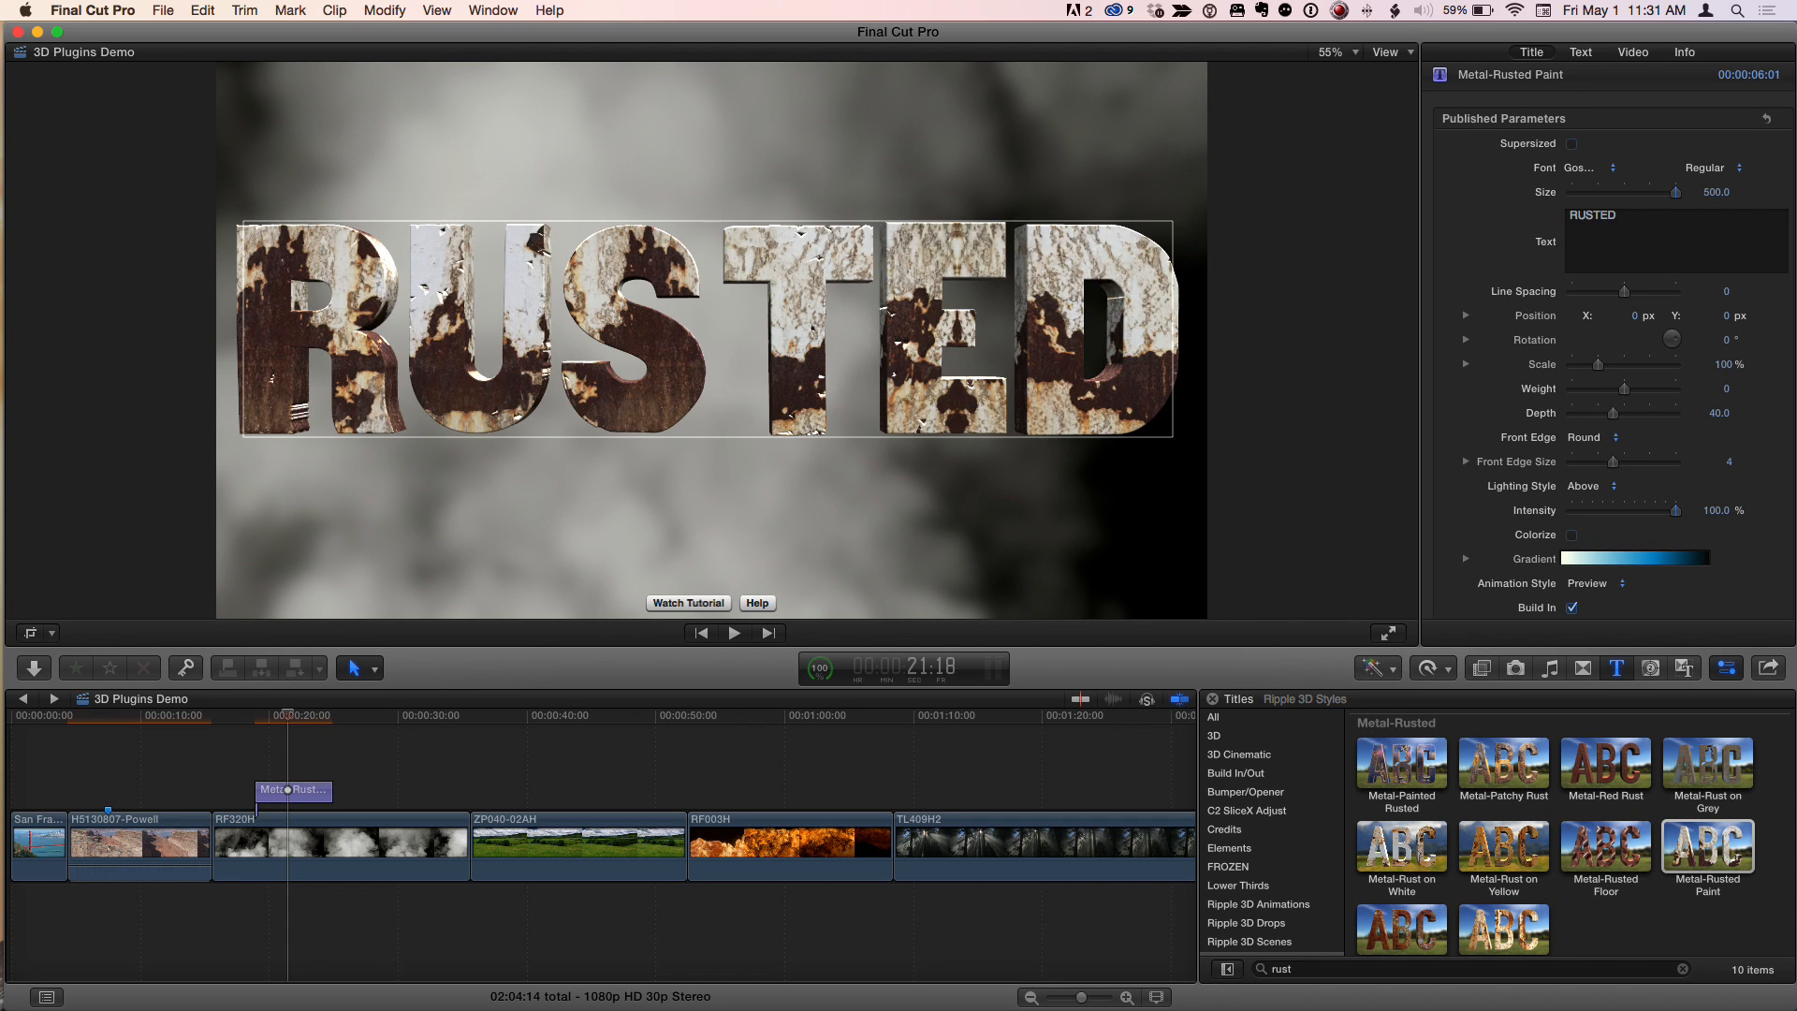
pyautogui.moveTo(1717, 191); pyautogui.dragTo(1716, 195)
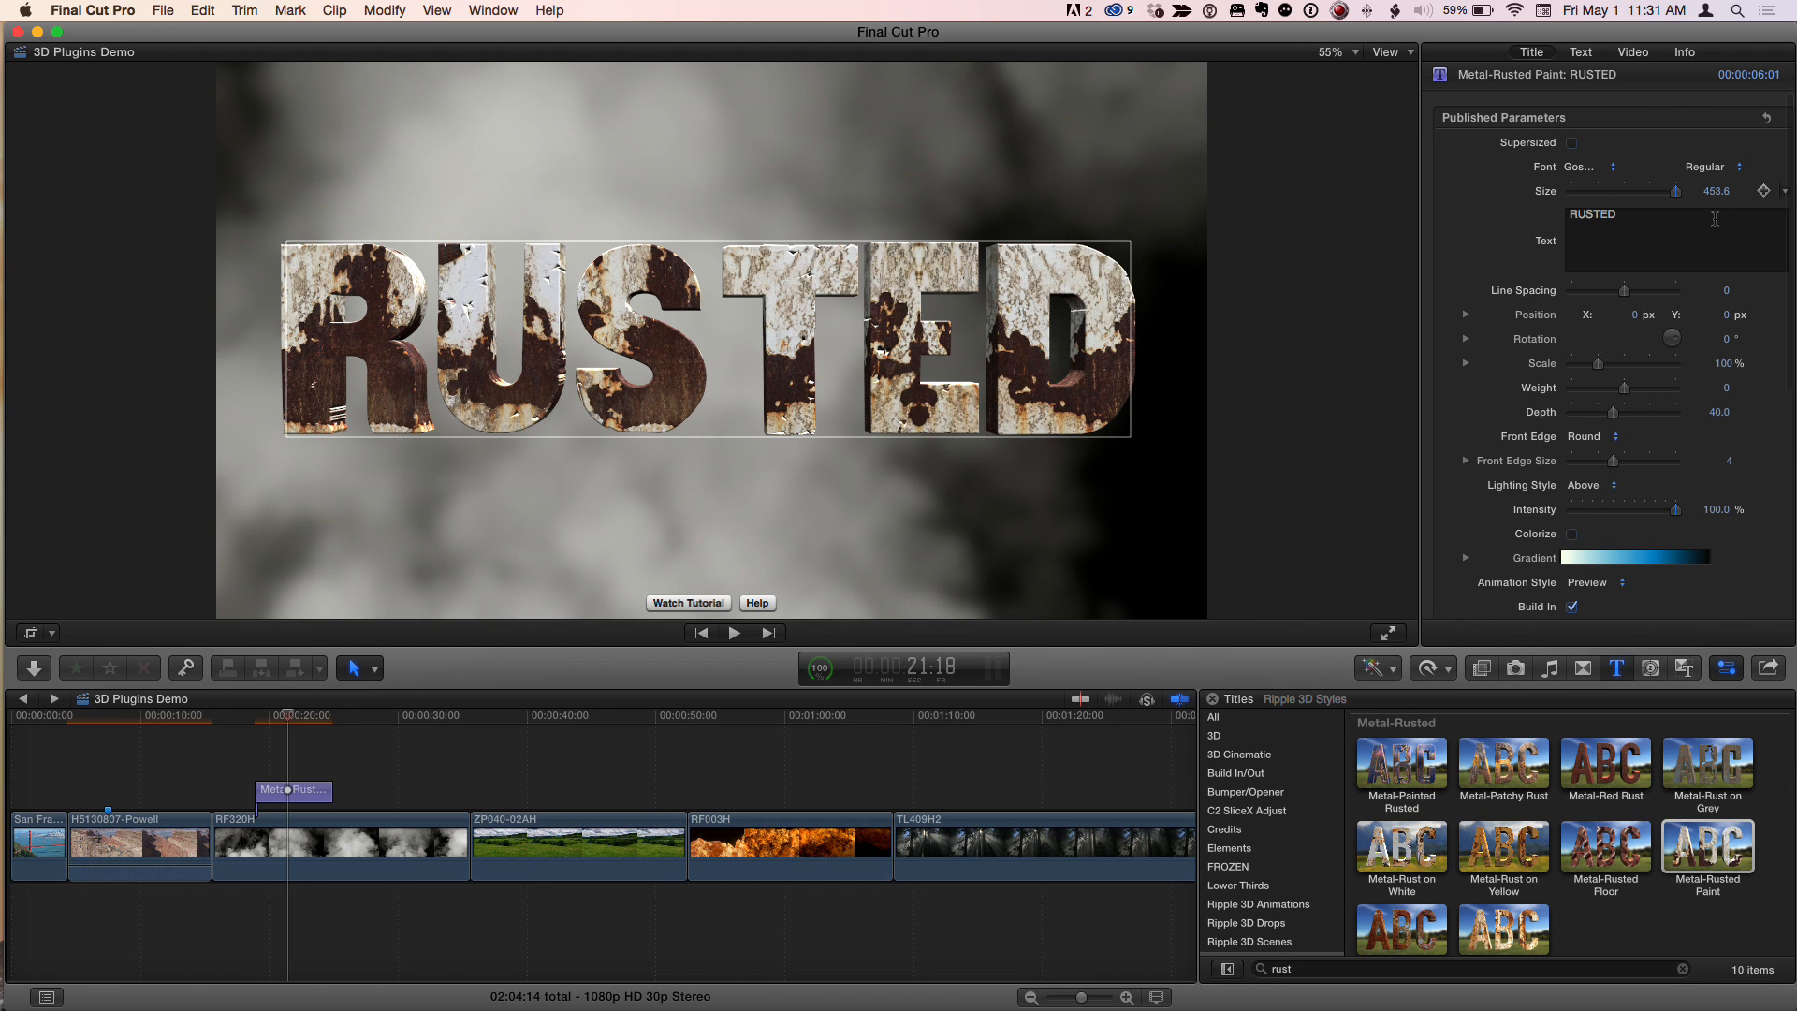
pyautogui.click(1633, 217)
pyautogui.press('Return')
pyautogui.write('OUT')
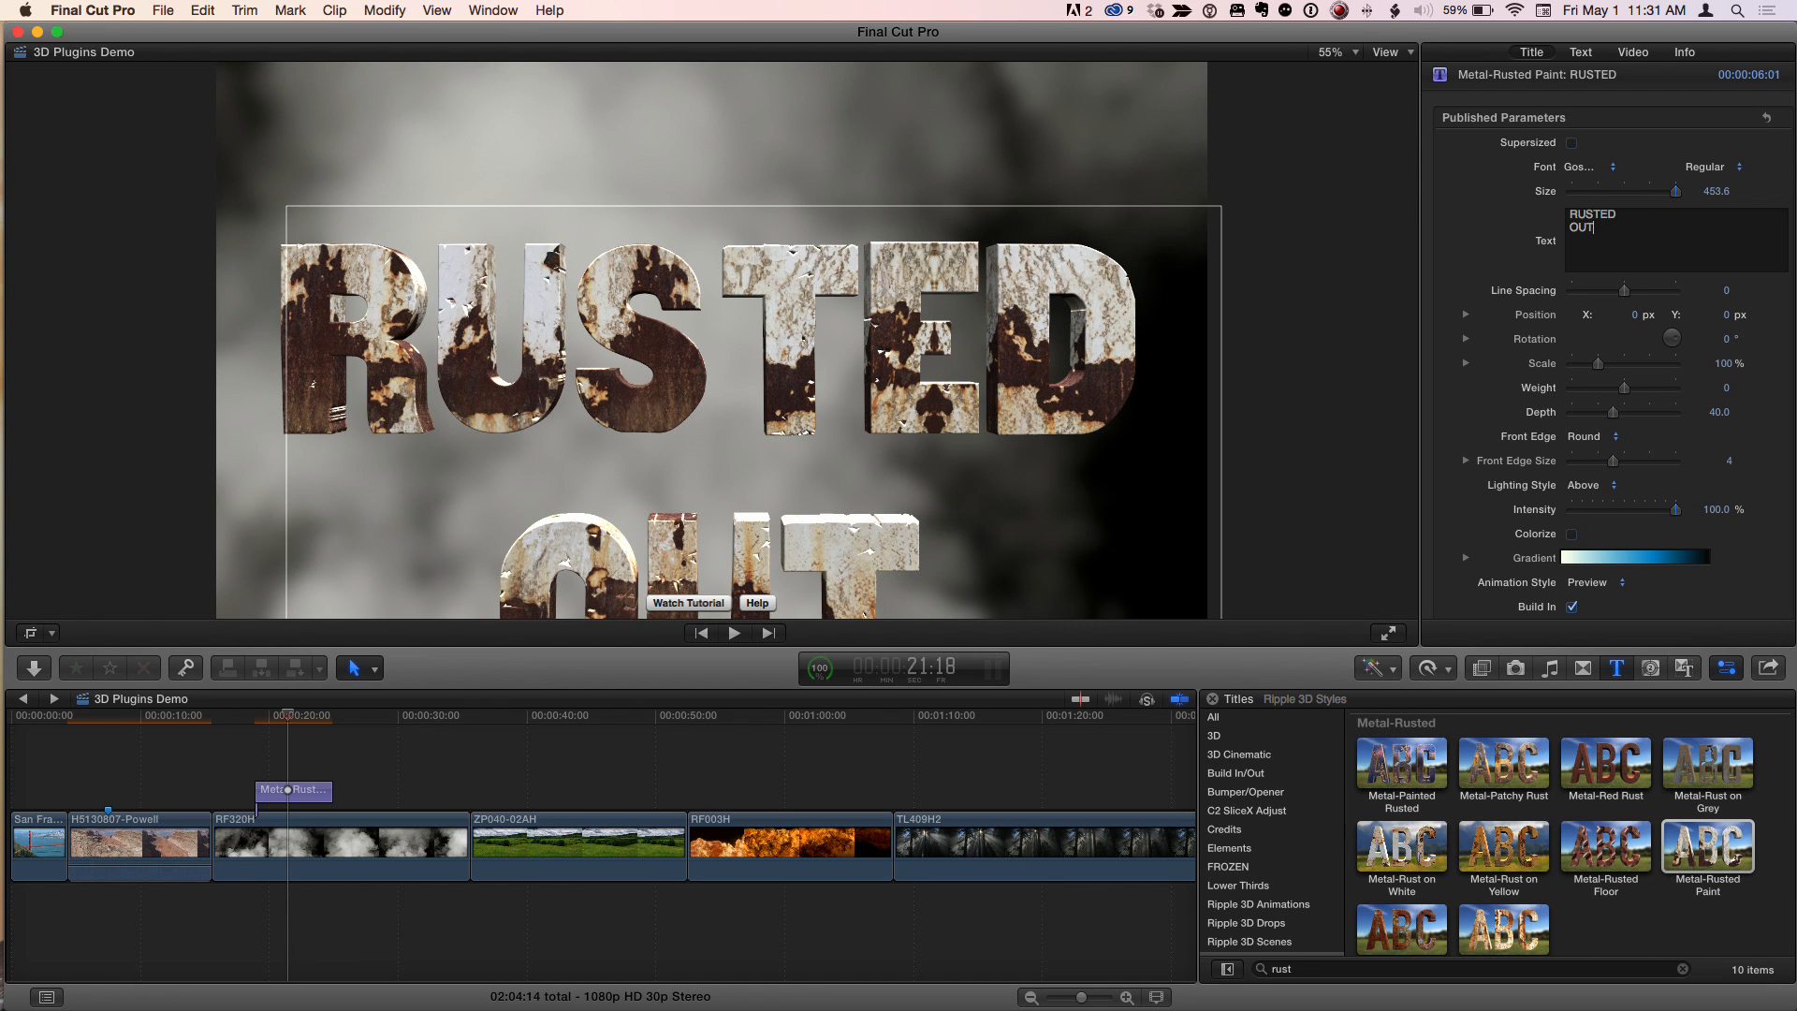
# Step: Tighten the two-line title's line spacing to -105.0 and raise it to a Y position of 16.4 px
pyautogui.press('super+a')
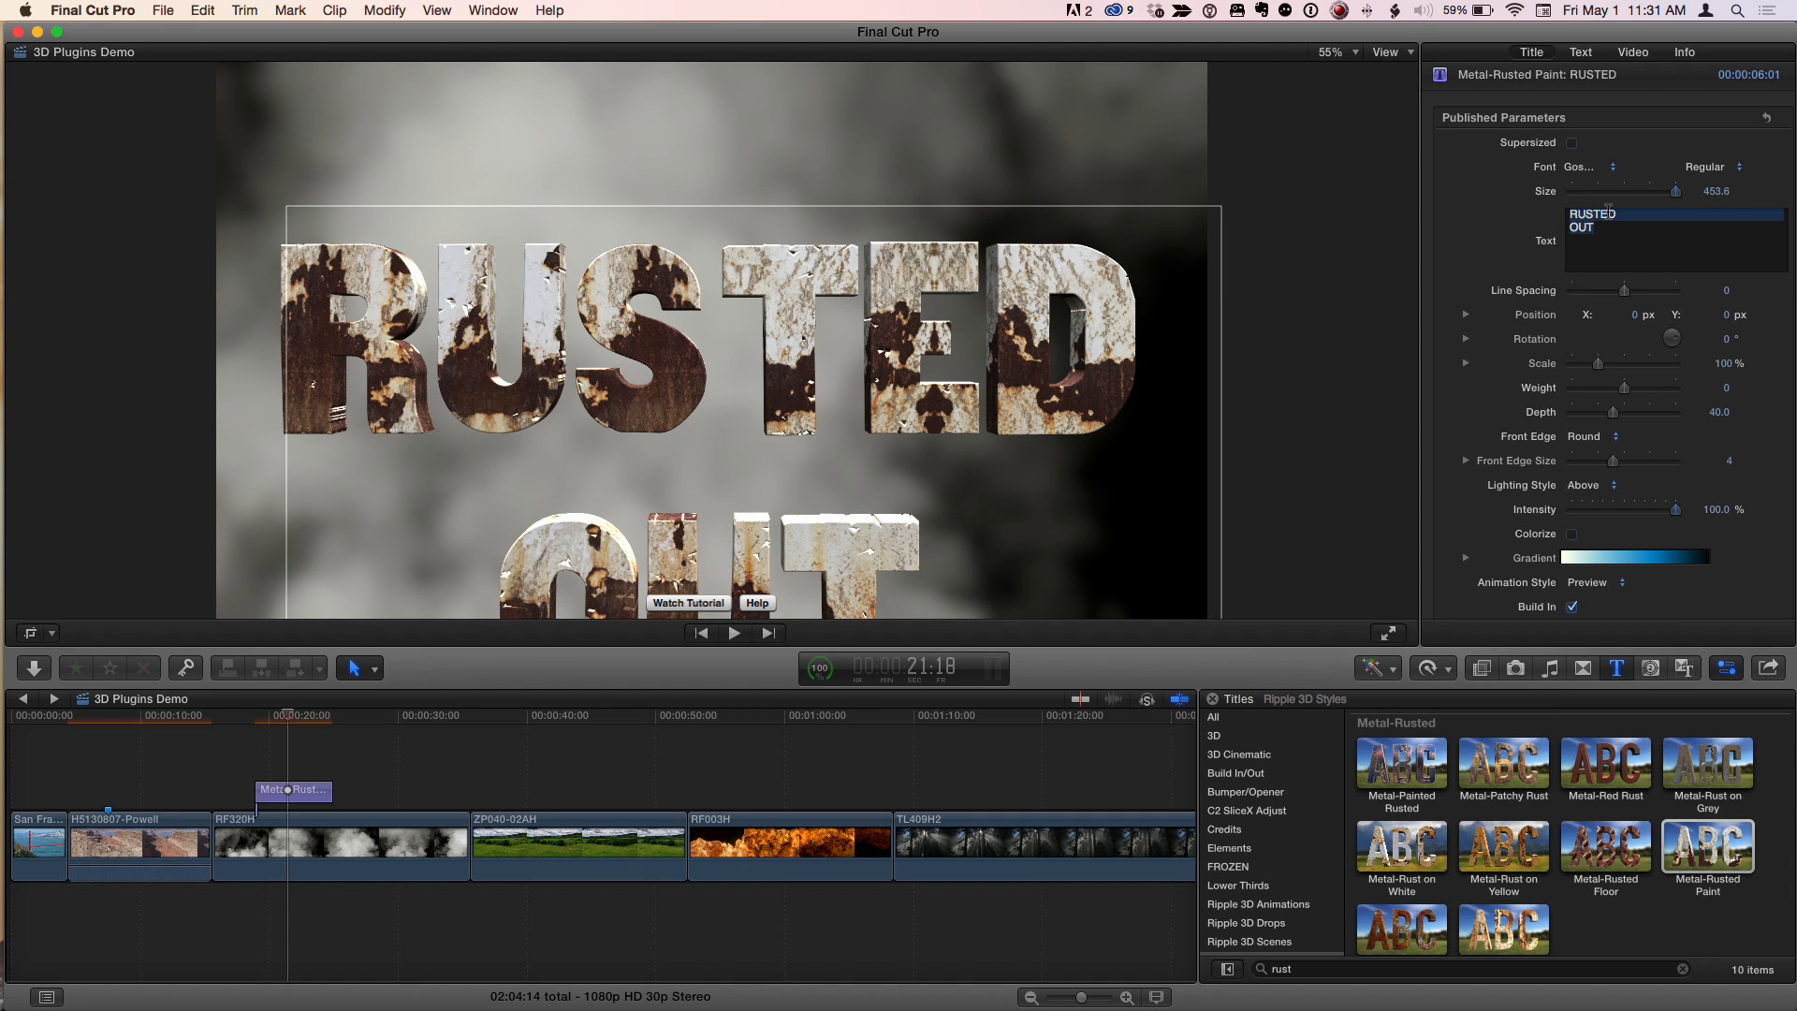
pyautogui.moveTo(1731, 297); pyautogui.dragTo(1717, 292)
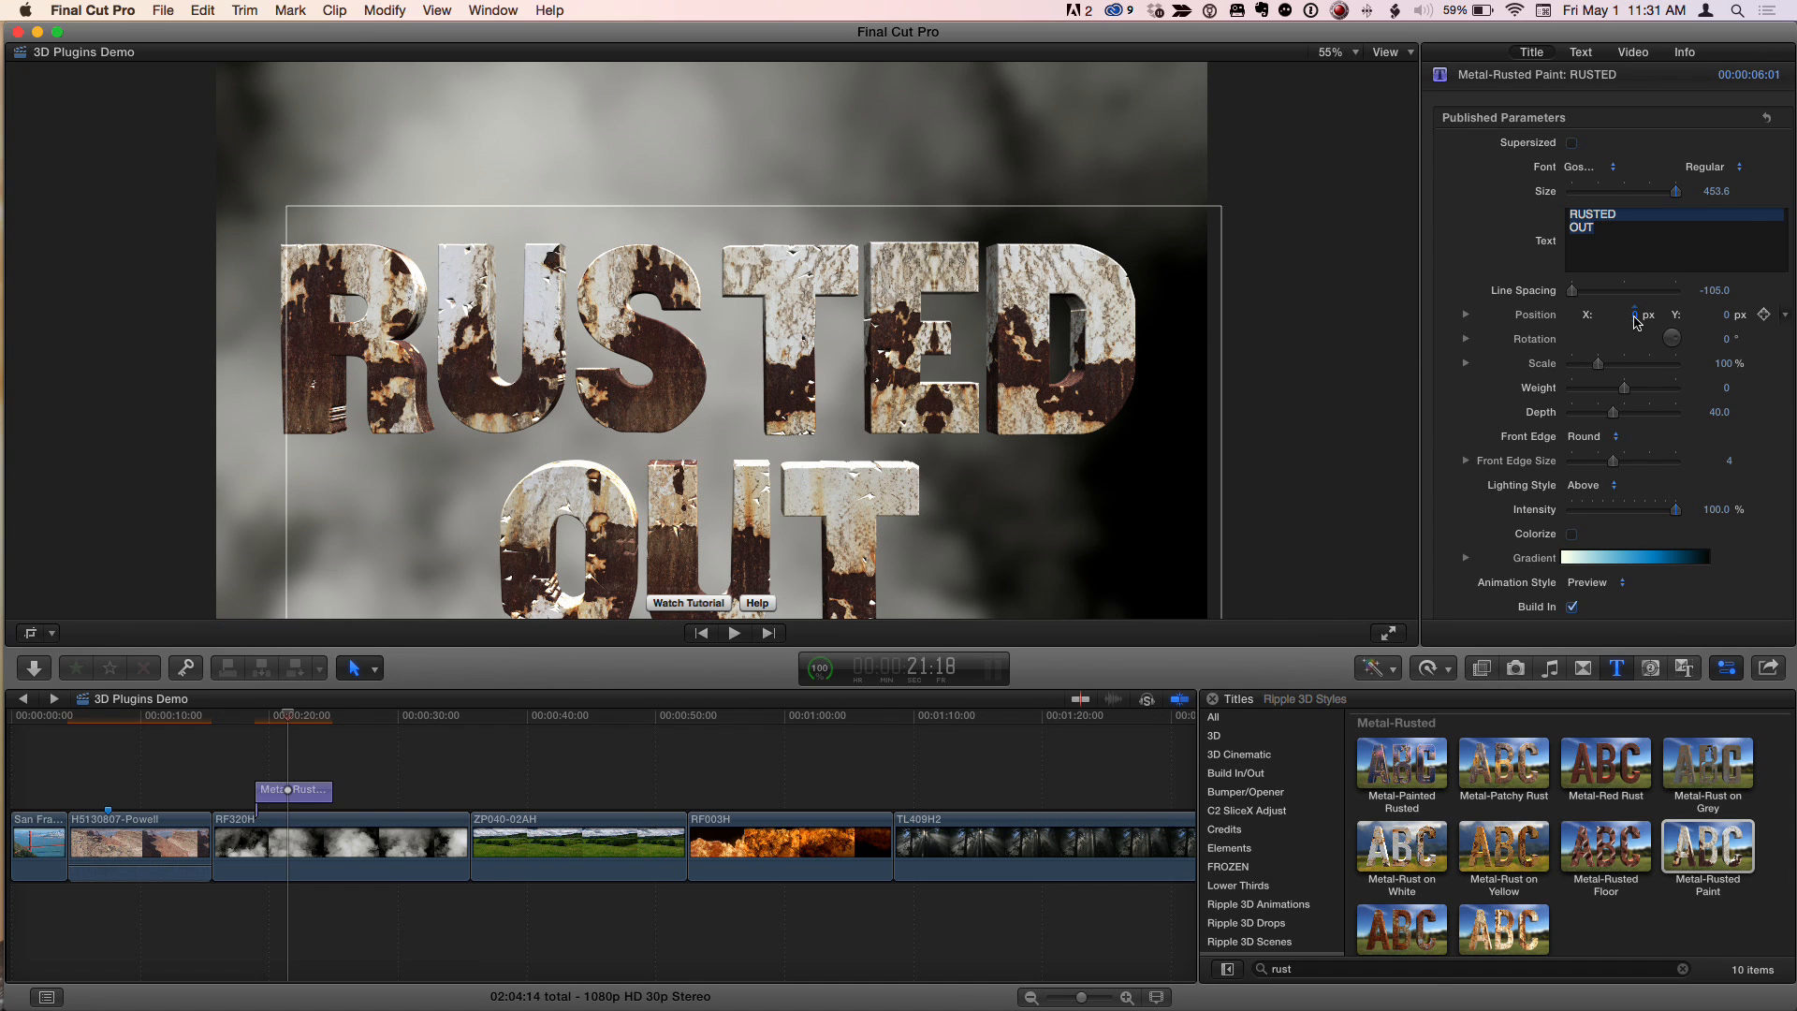
pyautogui.moveTo(1729, 323); pyautogui.dragTo(1729, 323)
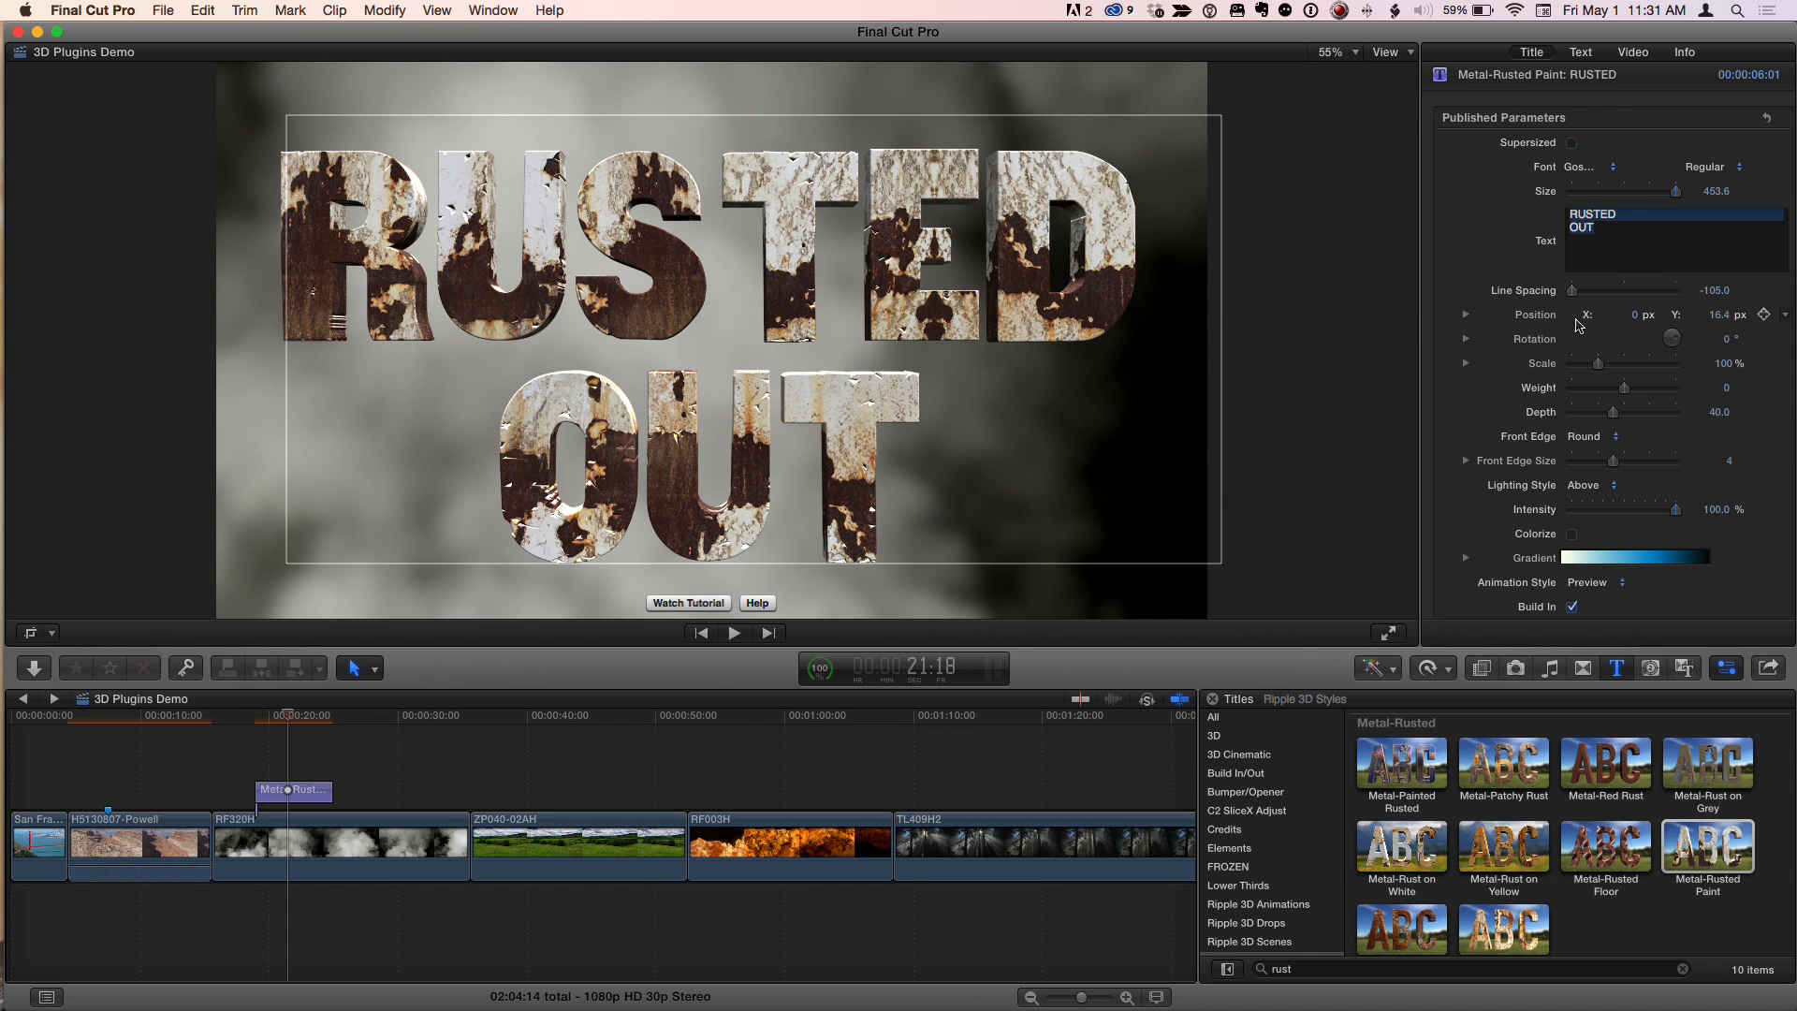
# Step: Set the title's depth to 82.0 and give it a Concave front edge of size 8
pyautogui.scroll(-3, 1582, 320)
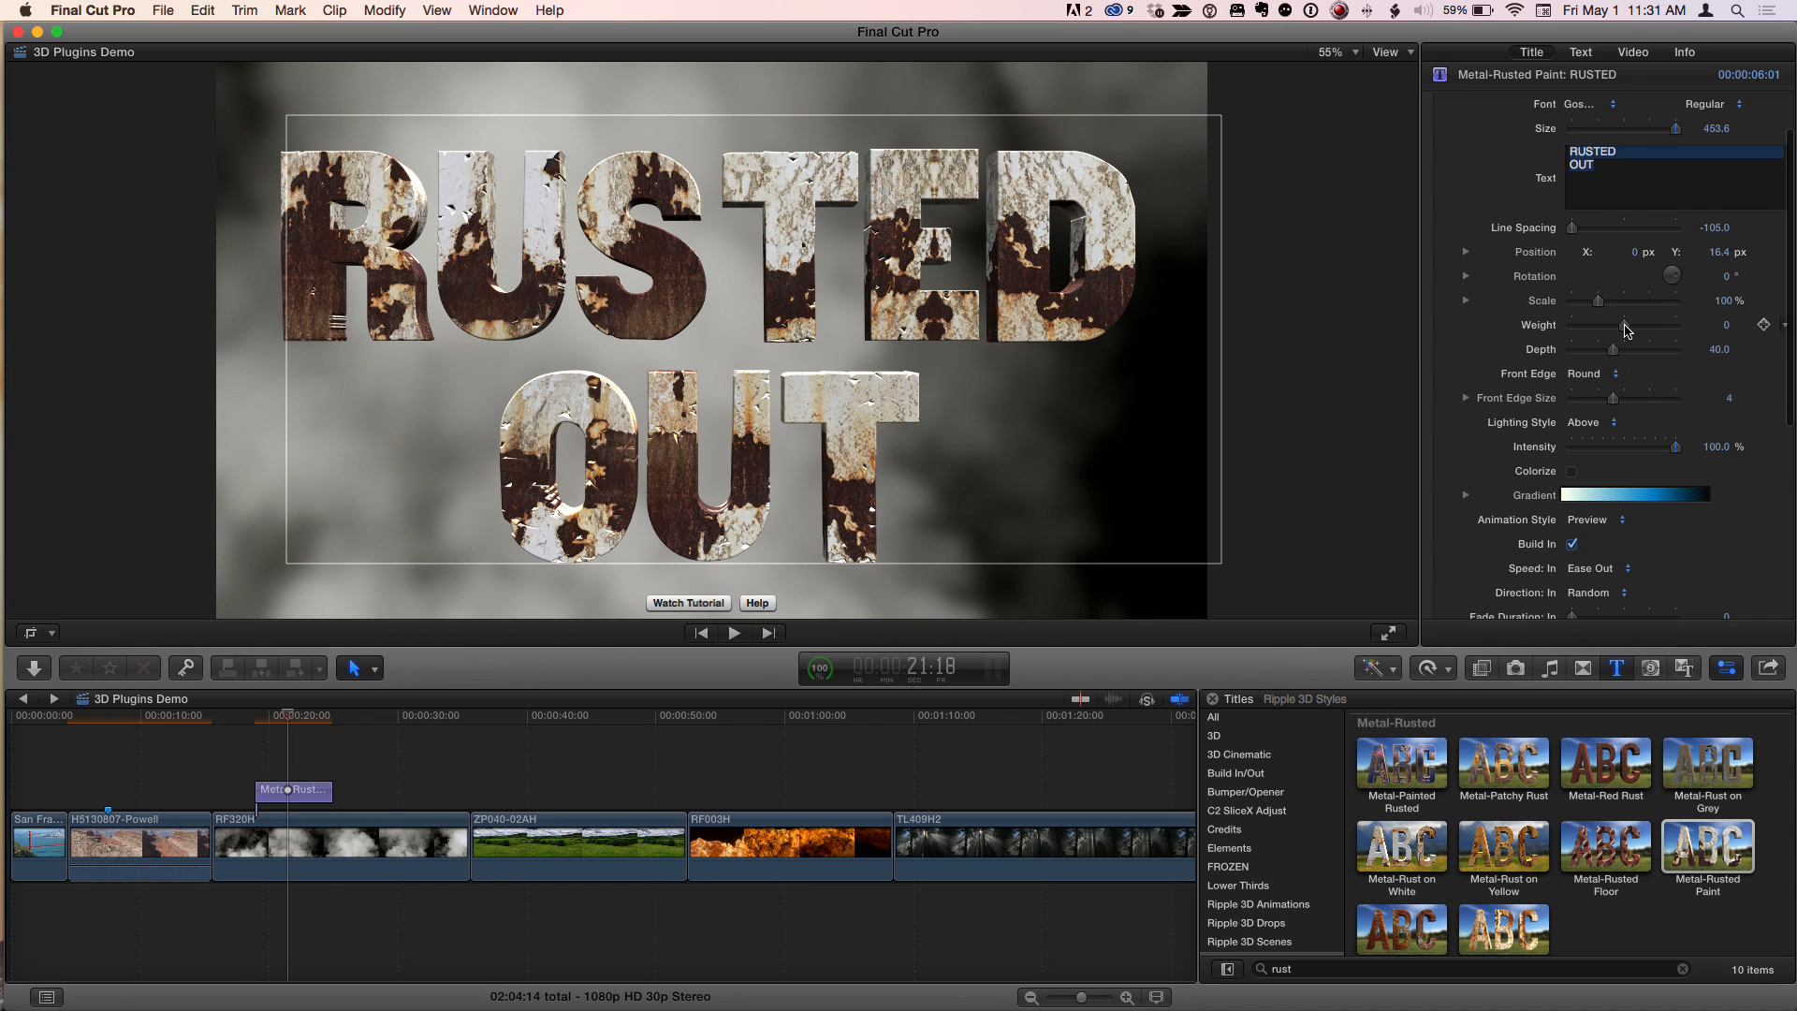
pyautogui.moveTo(1624, 327); pyautogui.dragTo(1656, 358)
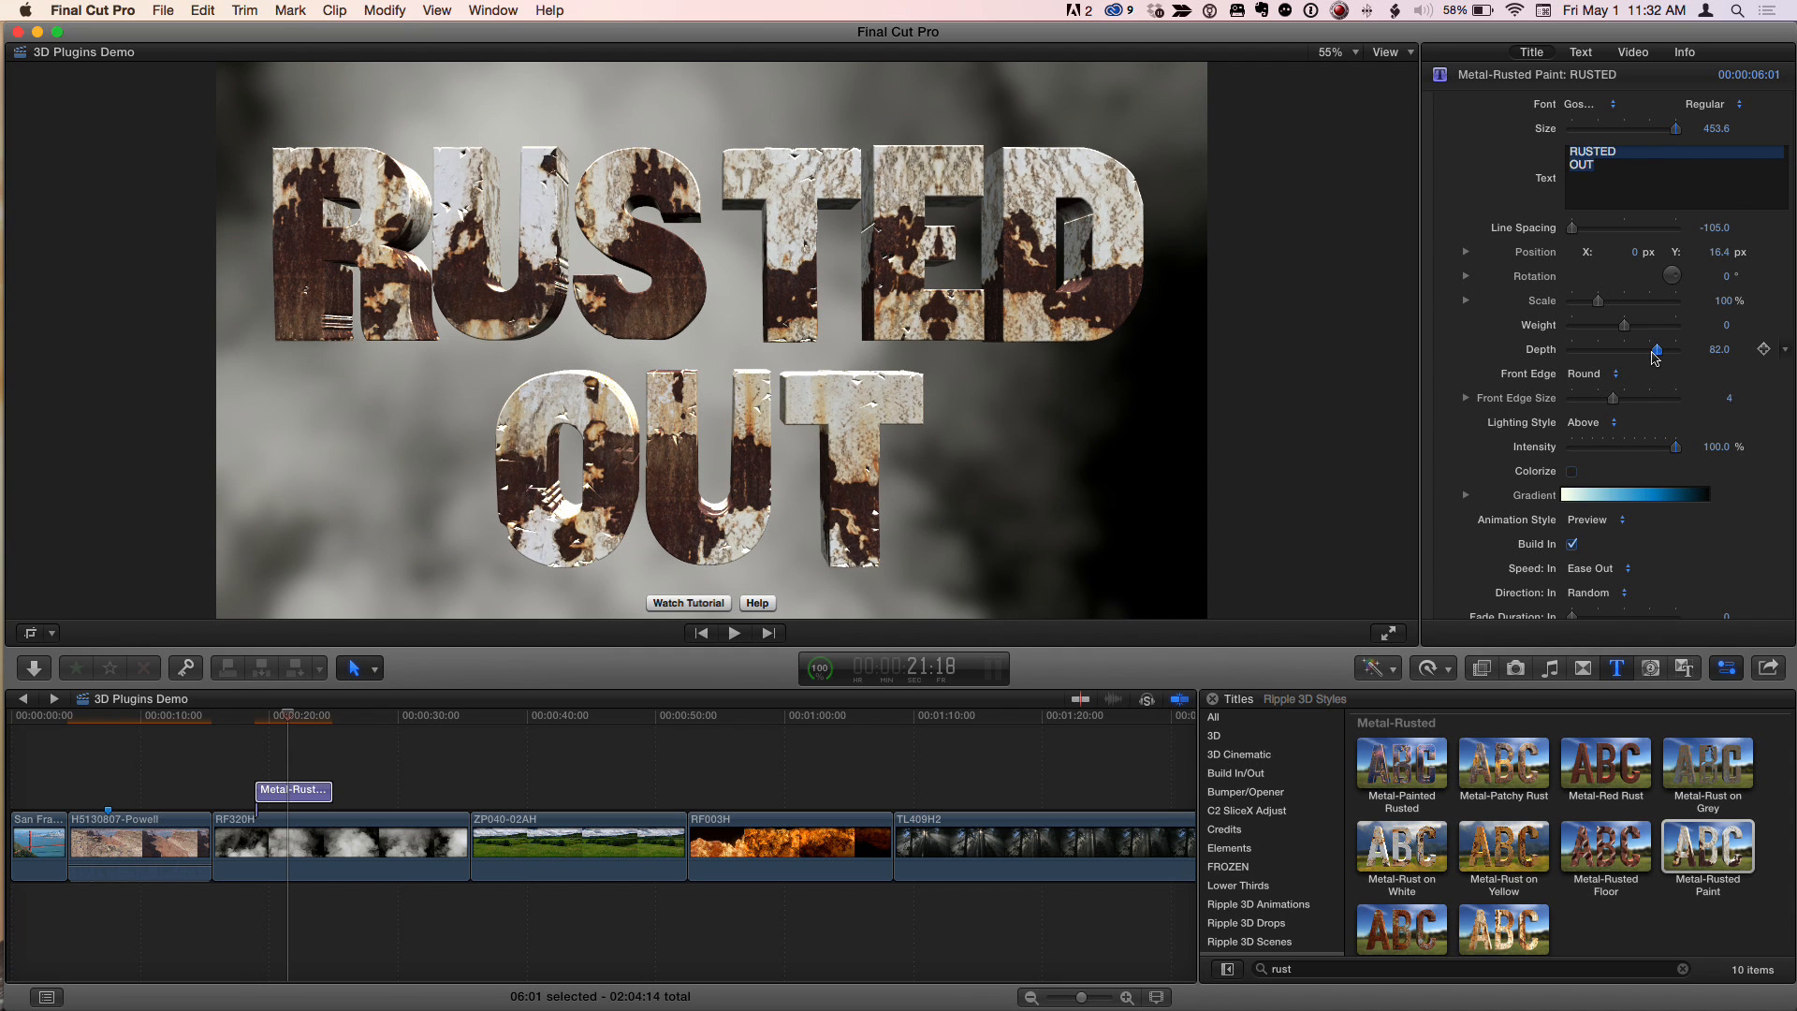
pyautogui.click(1610, 378)
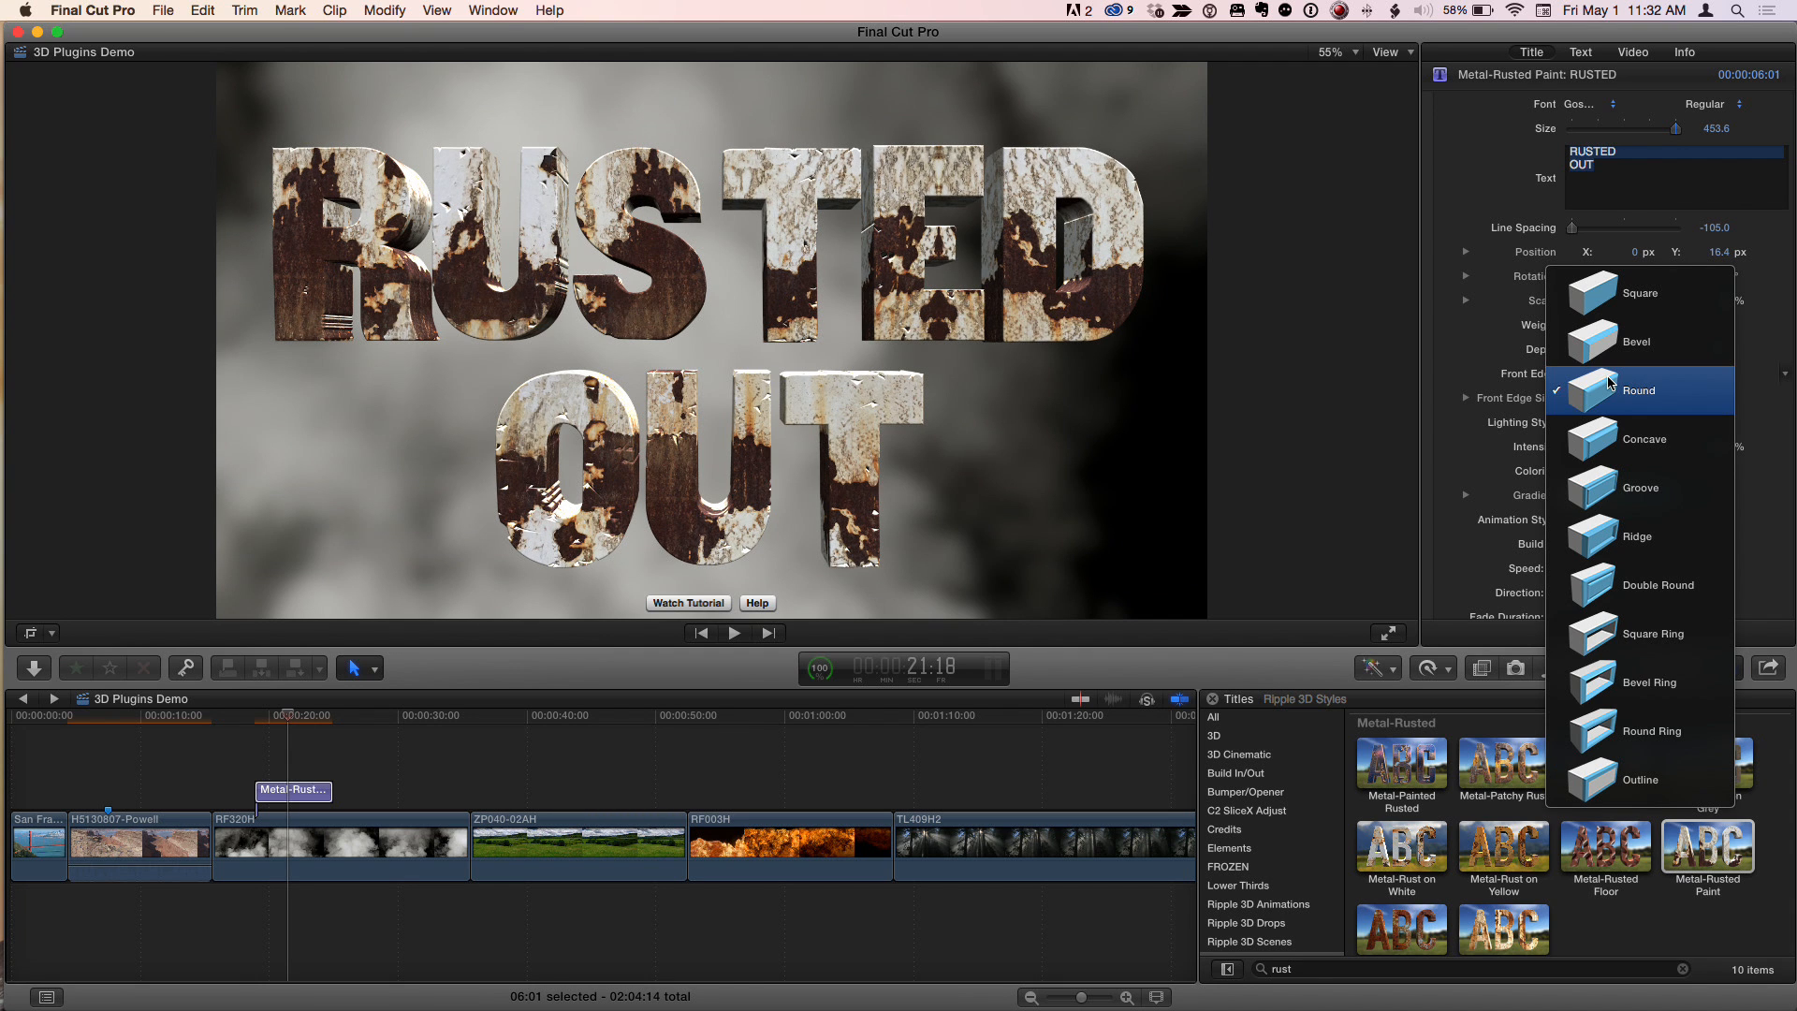
pyautogui.click(1607, 426)
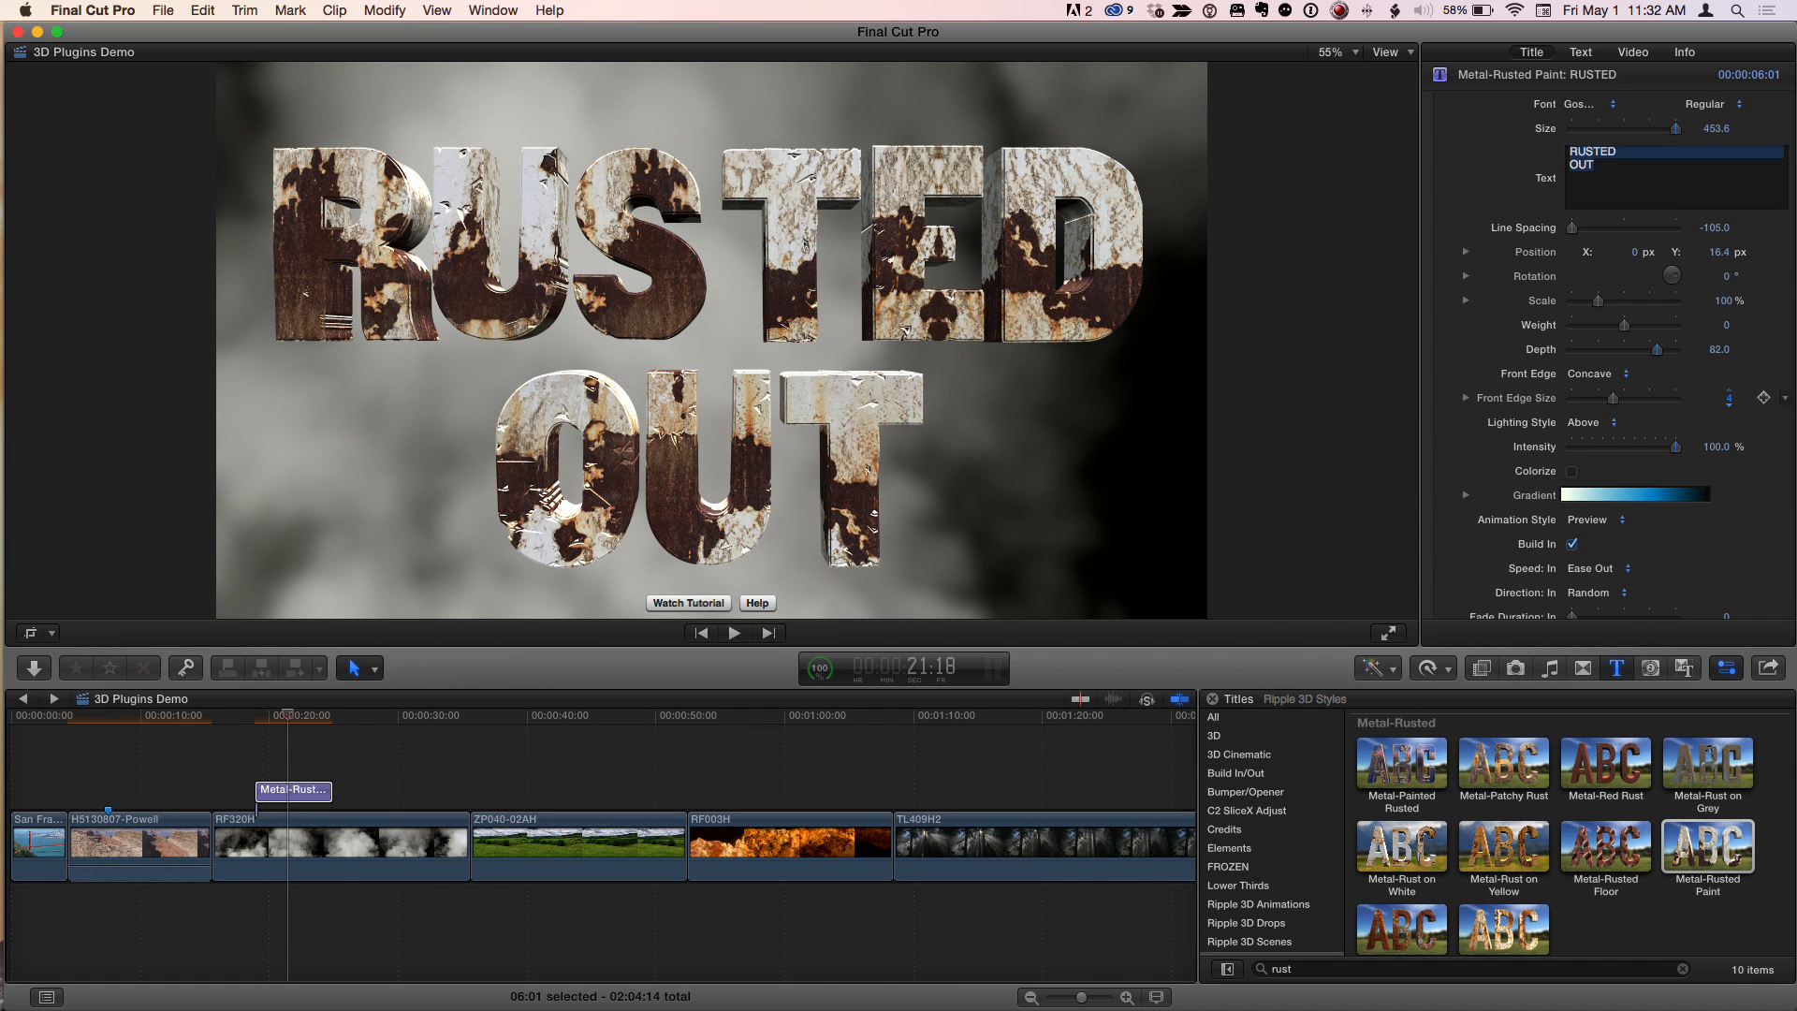
pyautogui.moveTo(1729, 397); pyautogui.dragTo(1725, 402)
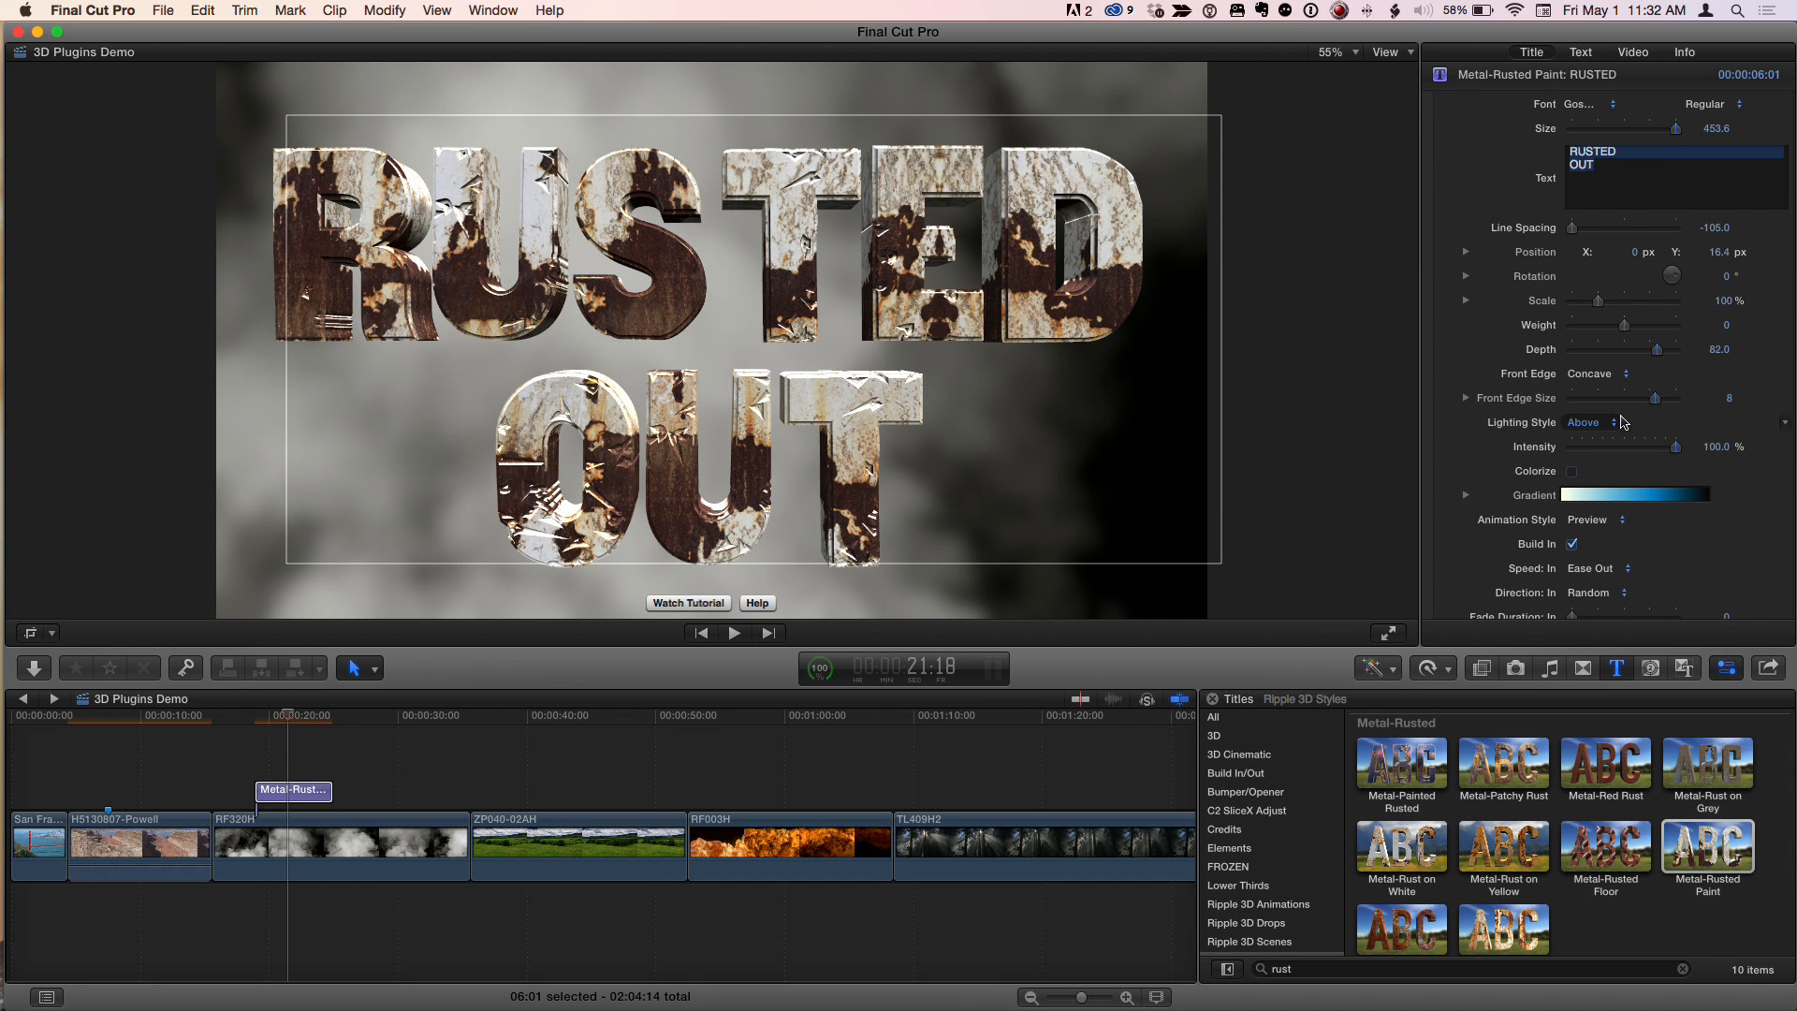
# Step: Change the title's lighting style to Backlit
pyautogui.scroll(-2, 1620, 431)
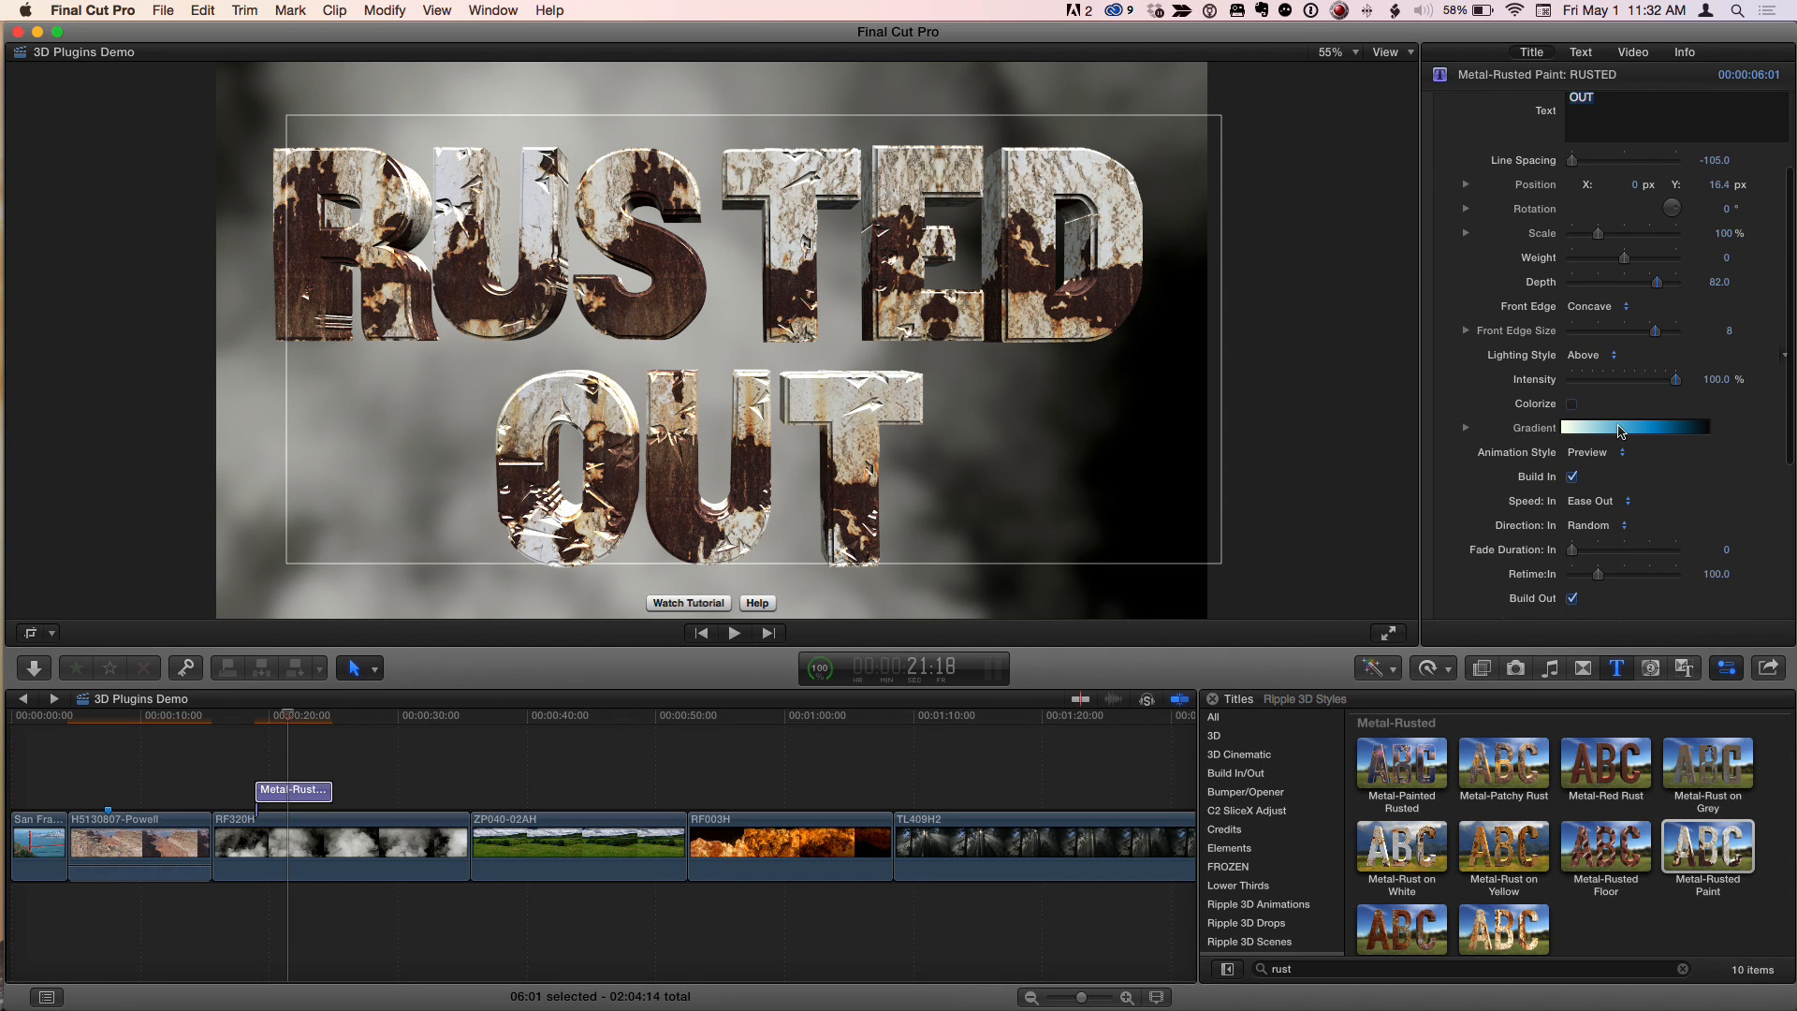
pyautogui.click(1619, 360)
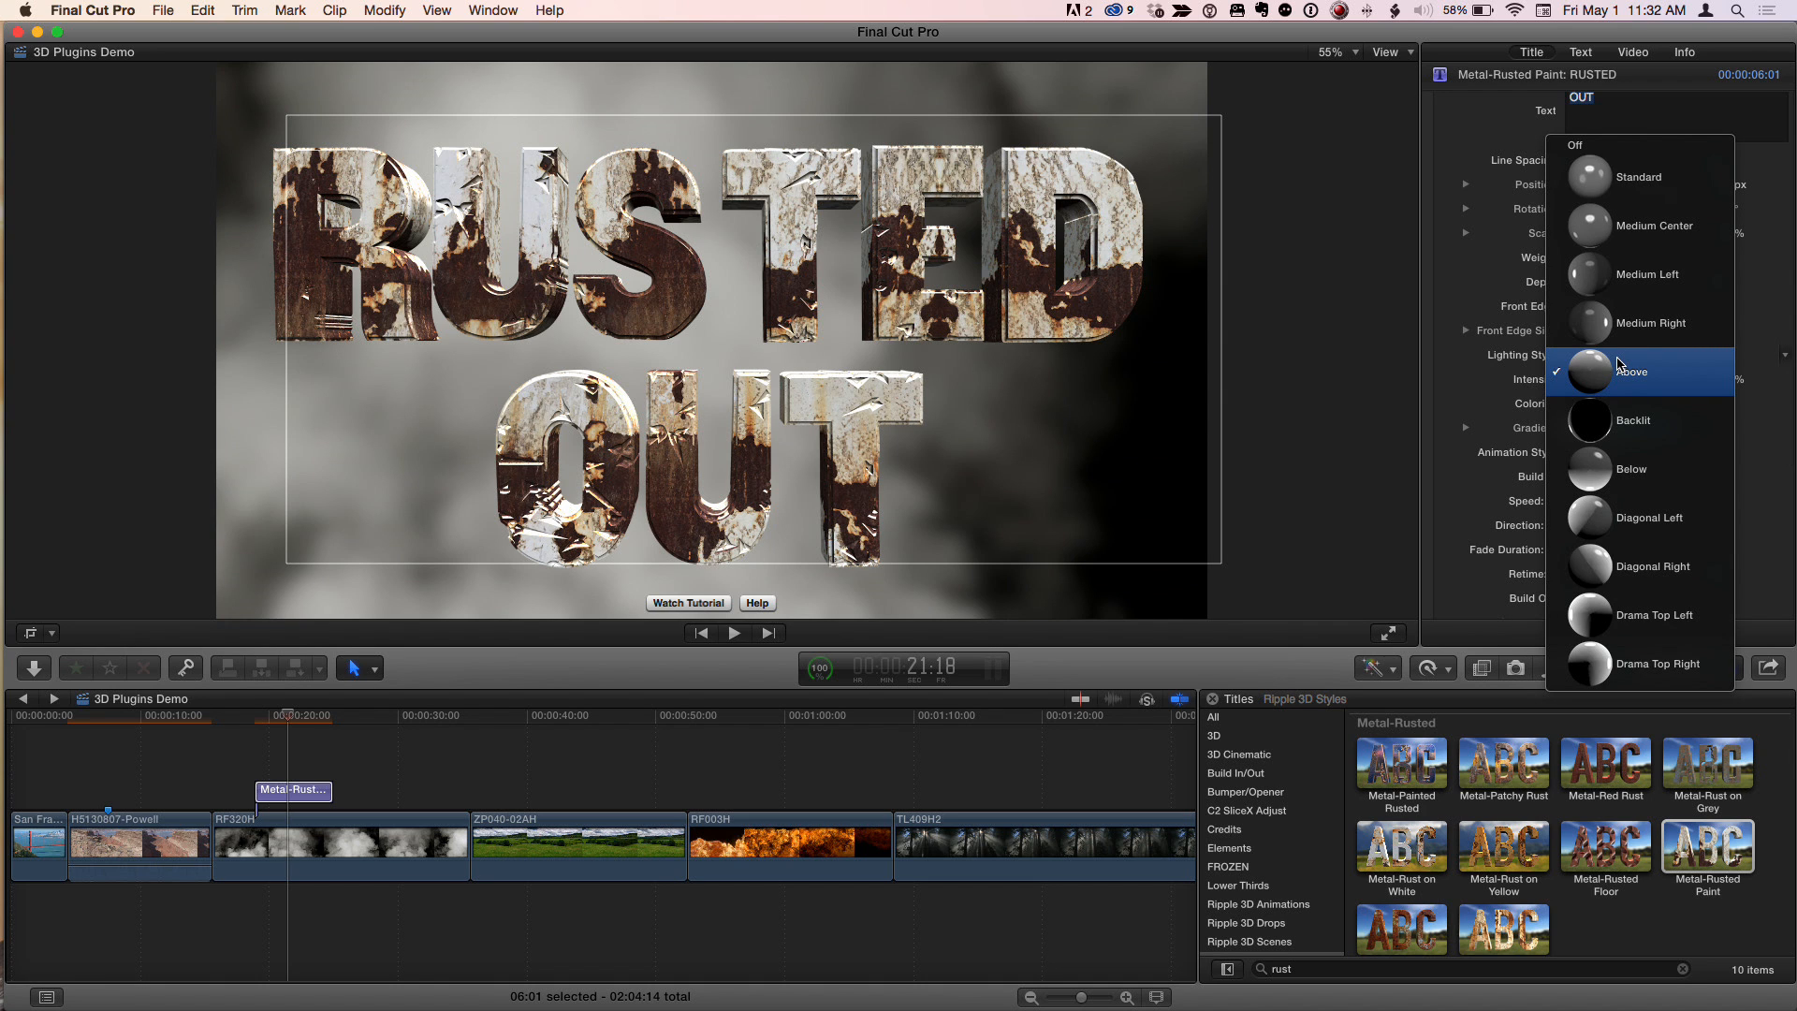
pyautogui.click(1662, 426)
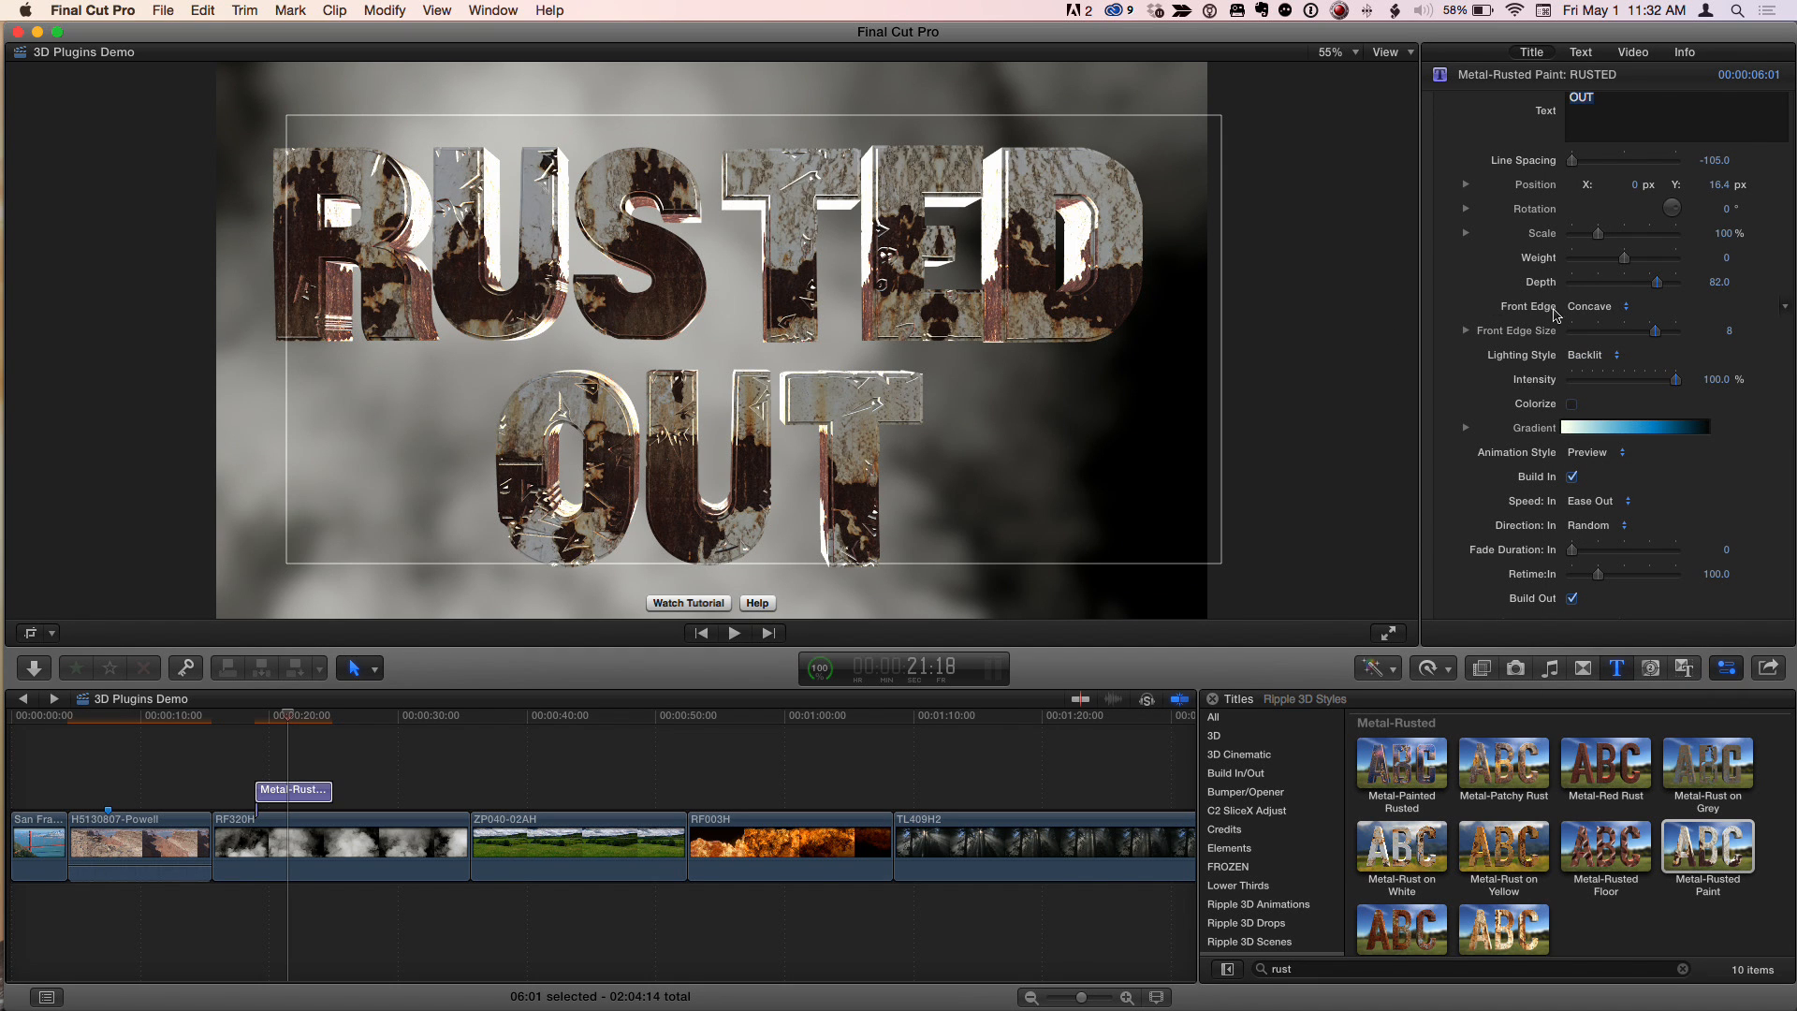
# Step: Try the Colorize option on the title and turn it off again
pyautogui.scroll(-5, 1518, 306)
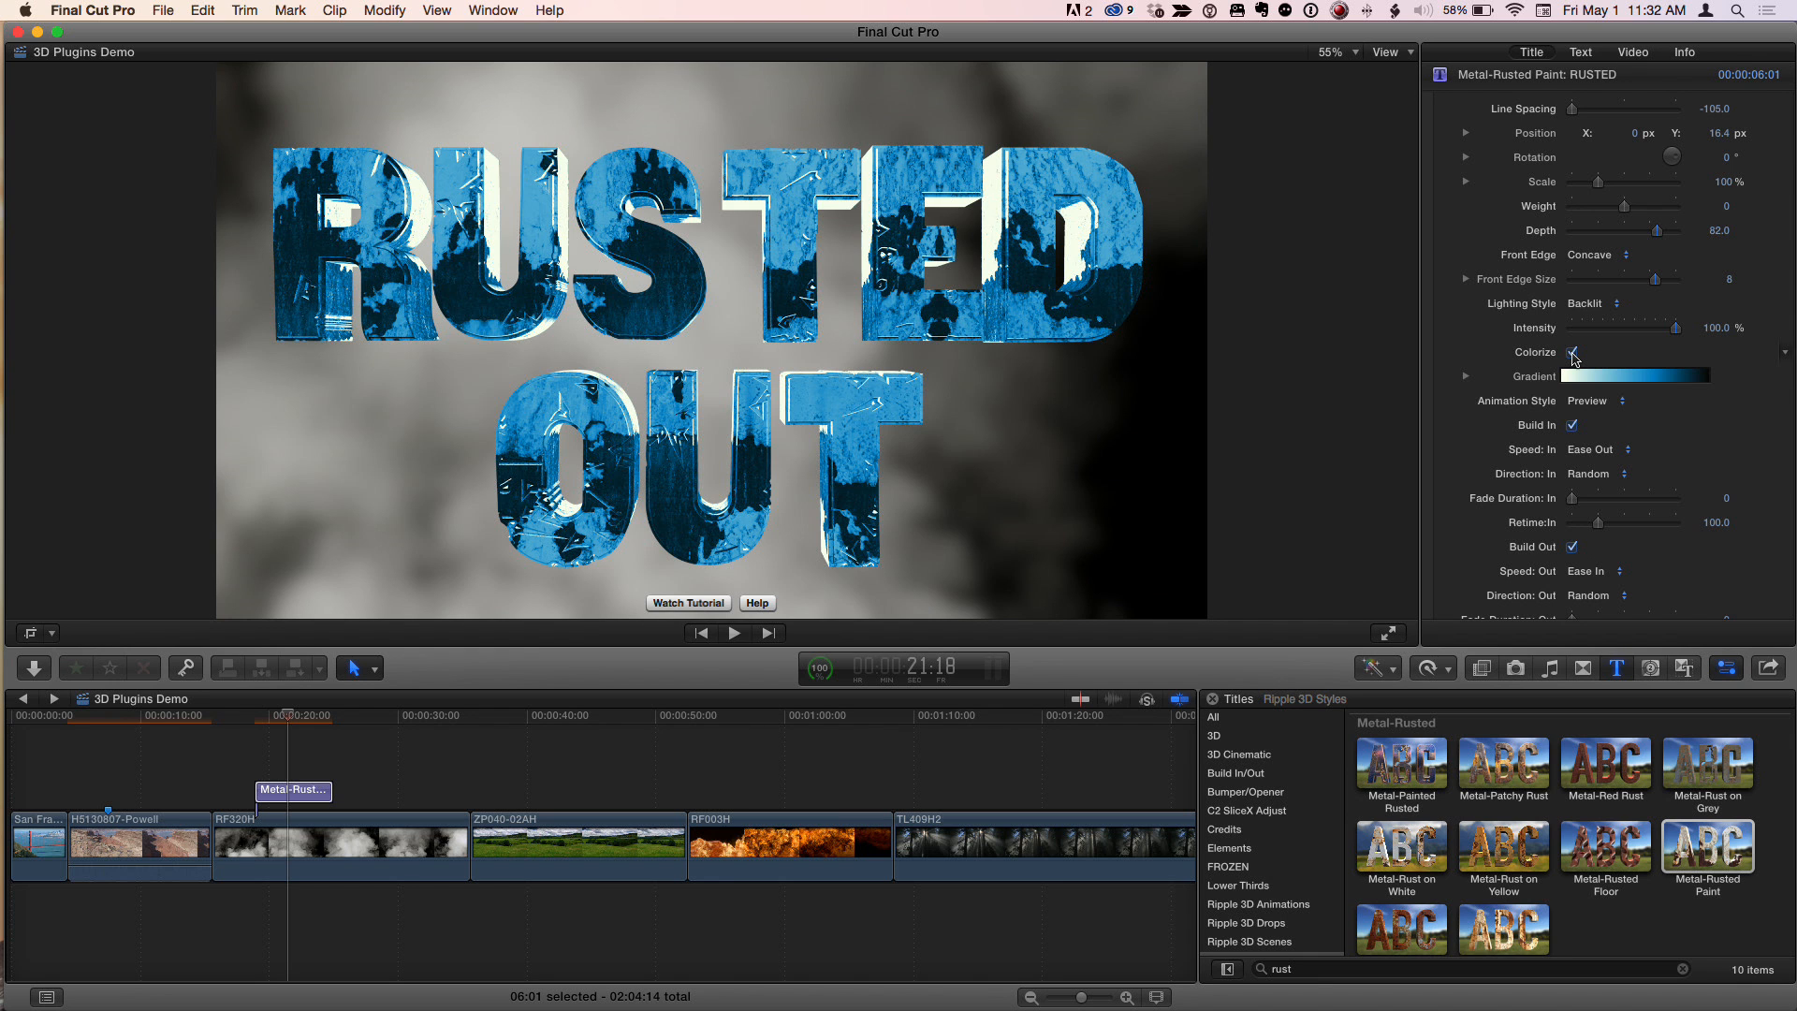
pyautogui.click(1573, 353)
# Step: While the selected title plays, try the Slide Right animation style and set Zoom Down instead
pyautogui.scroll(-3, 1497, 342)
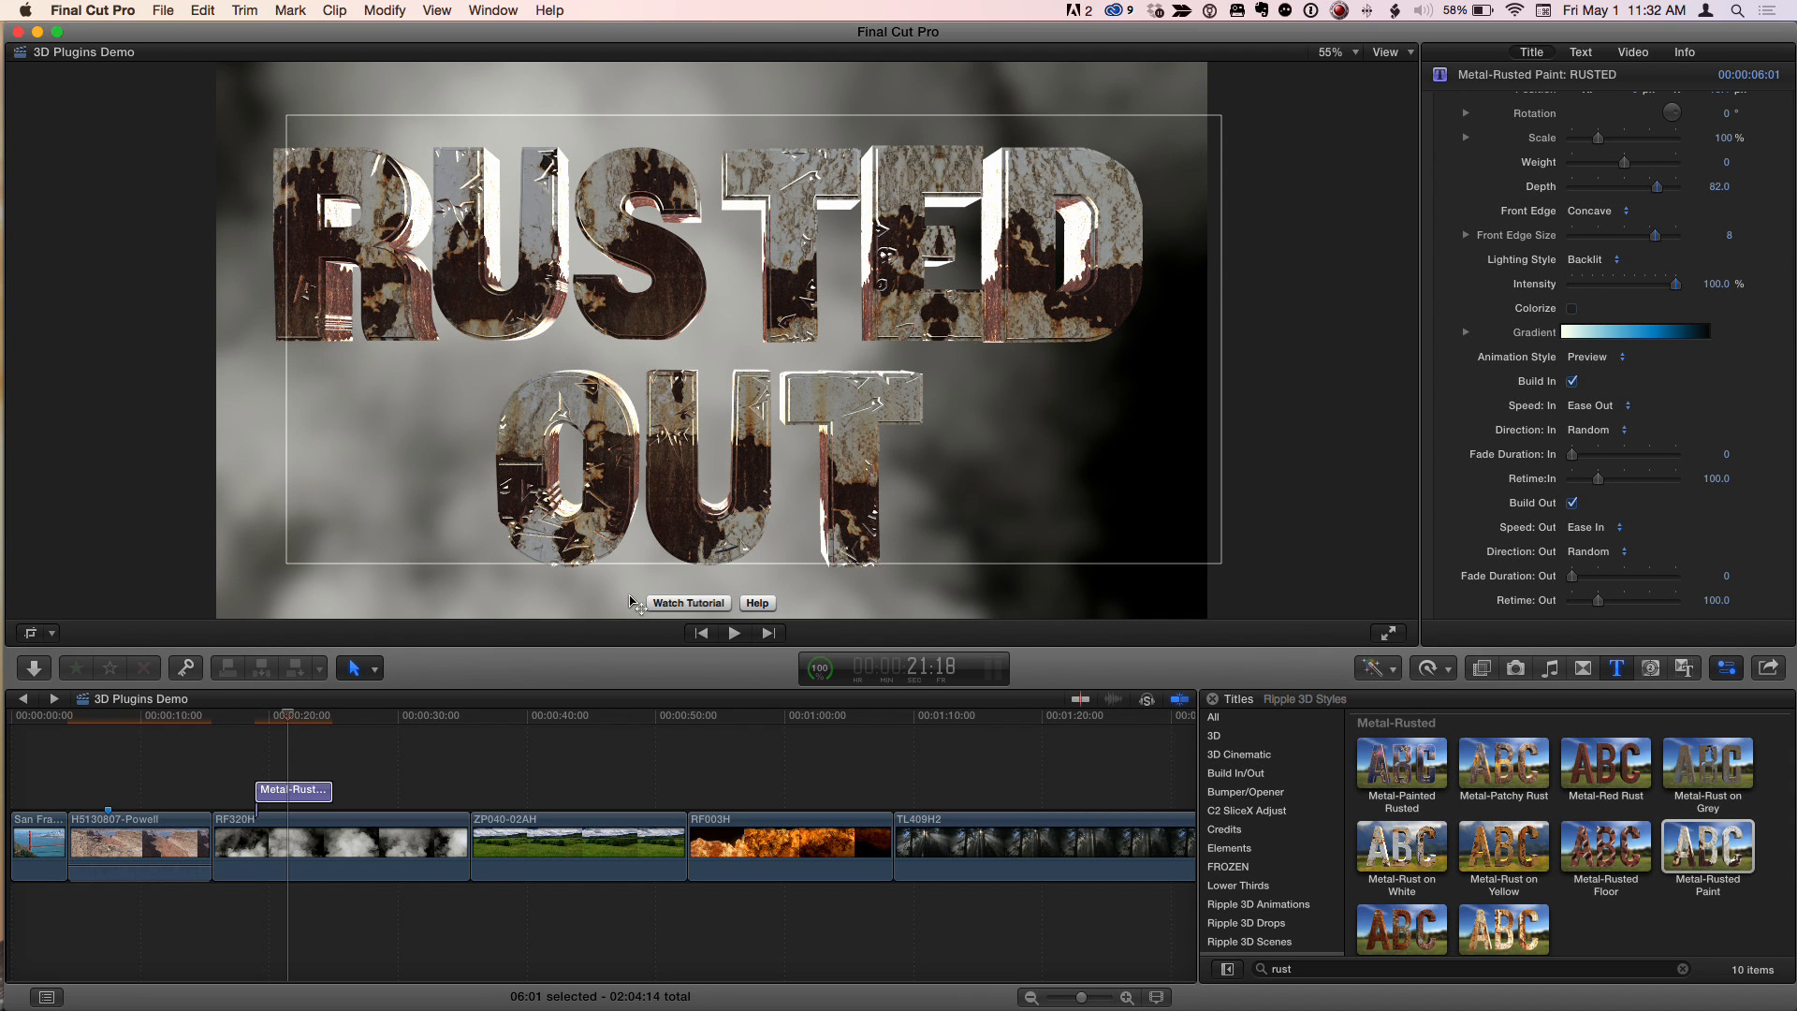
pyautogui.click(293, 792)
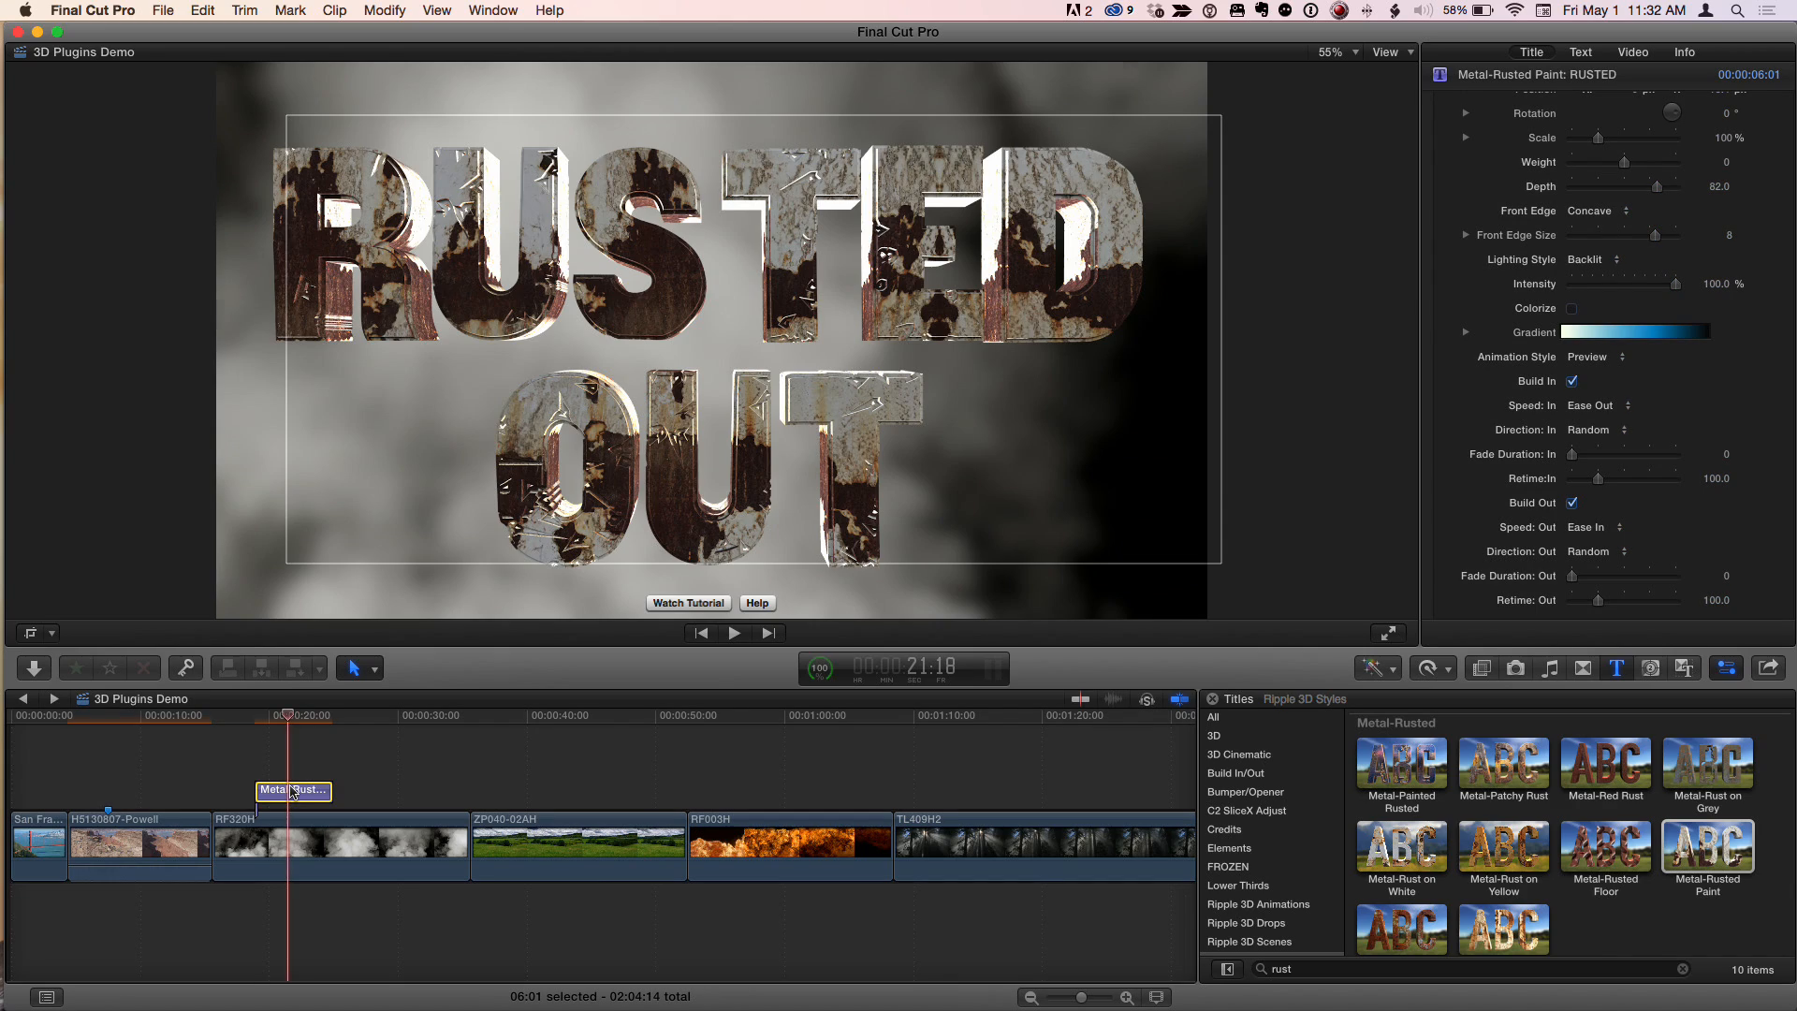
pyautogui.press('/')
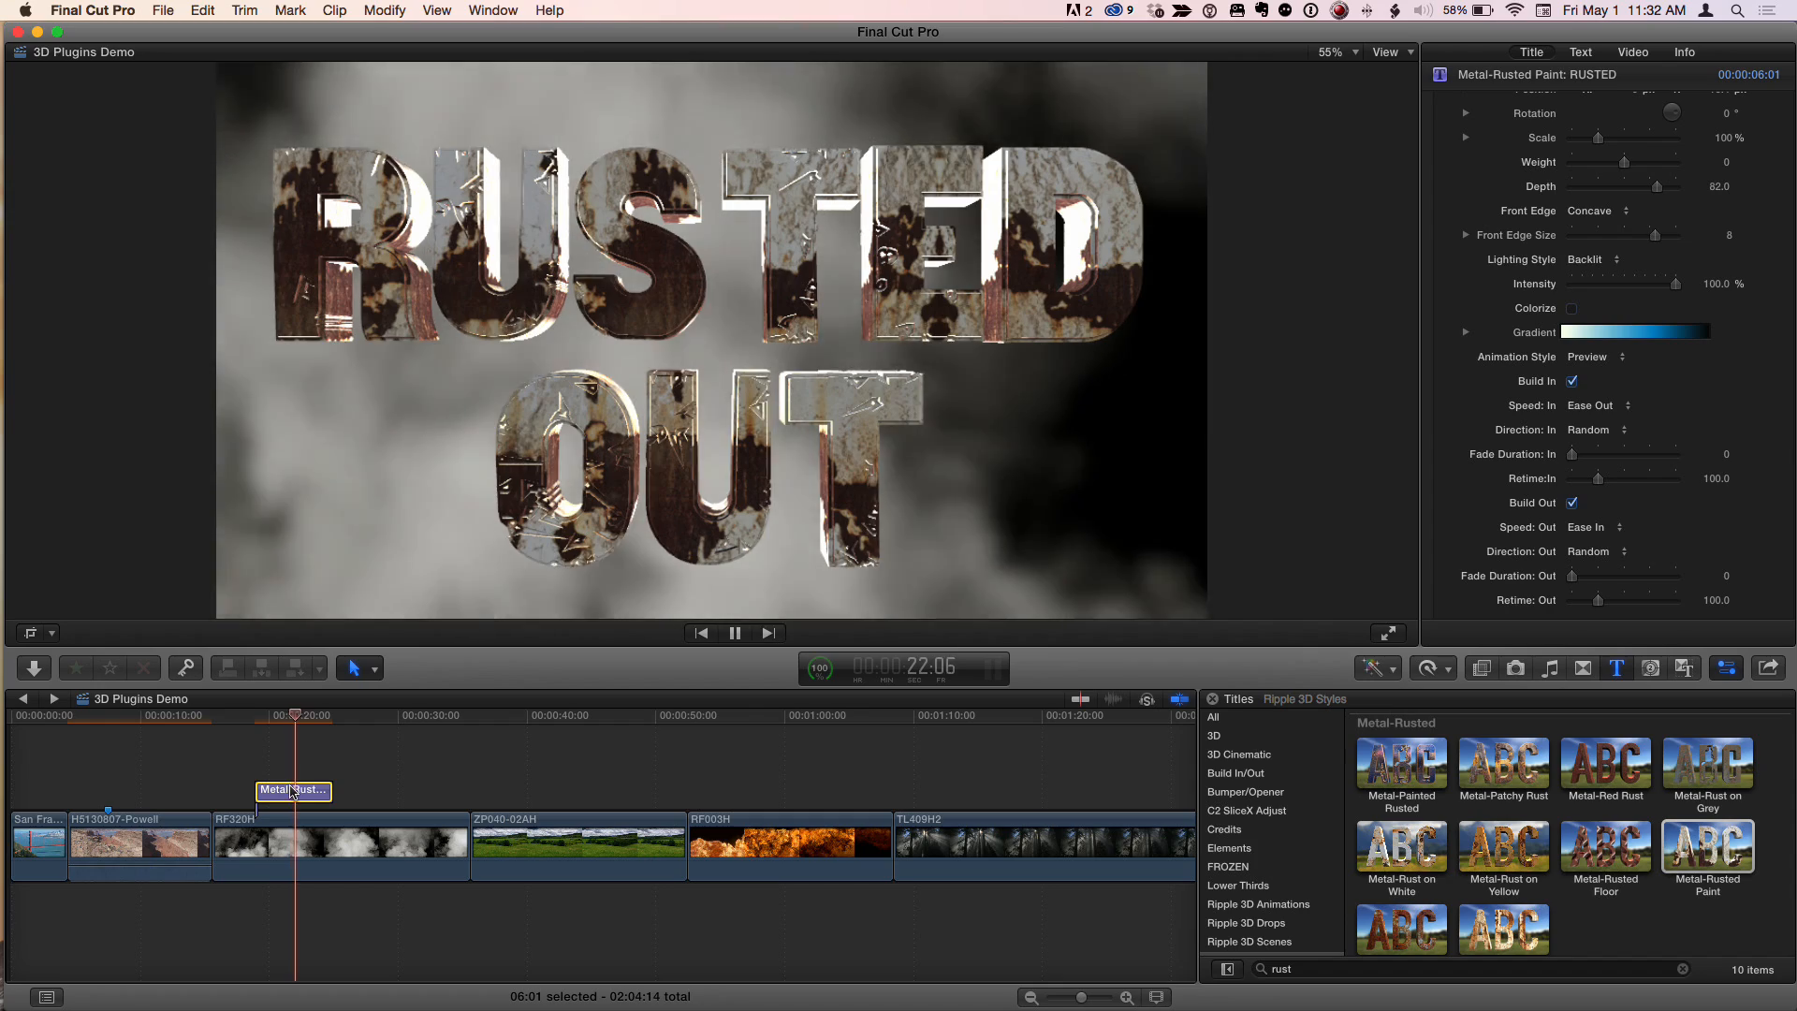
pyautogui.click(1613, 368)
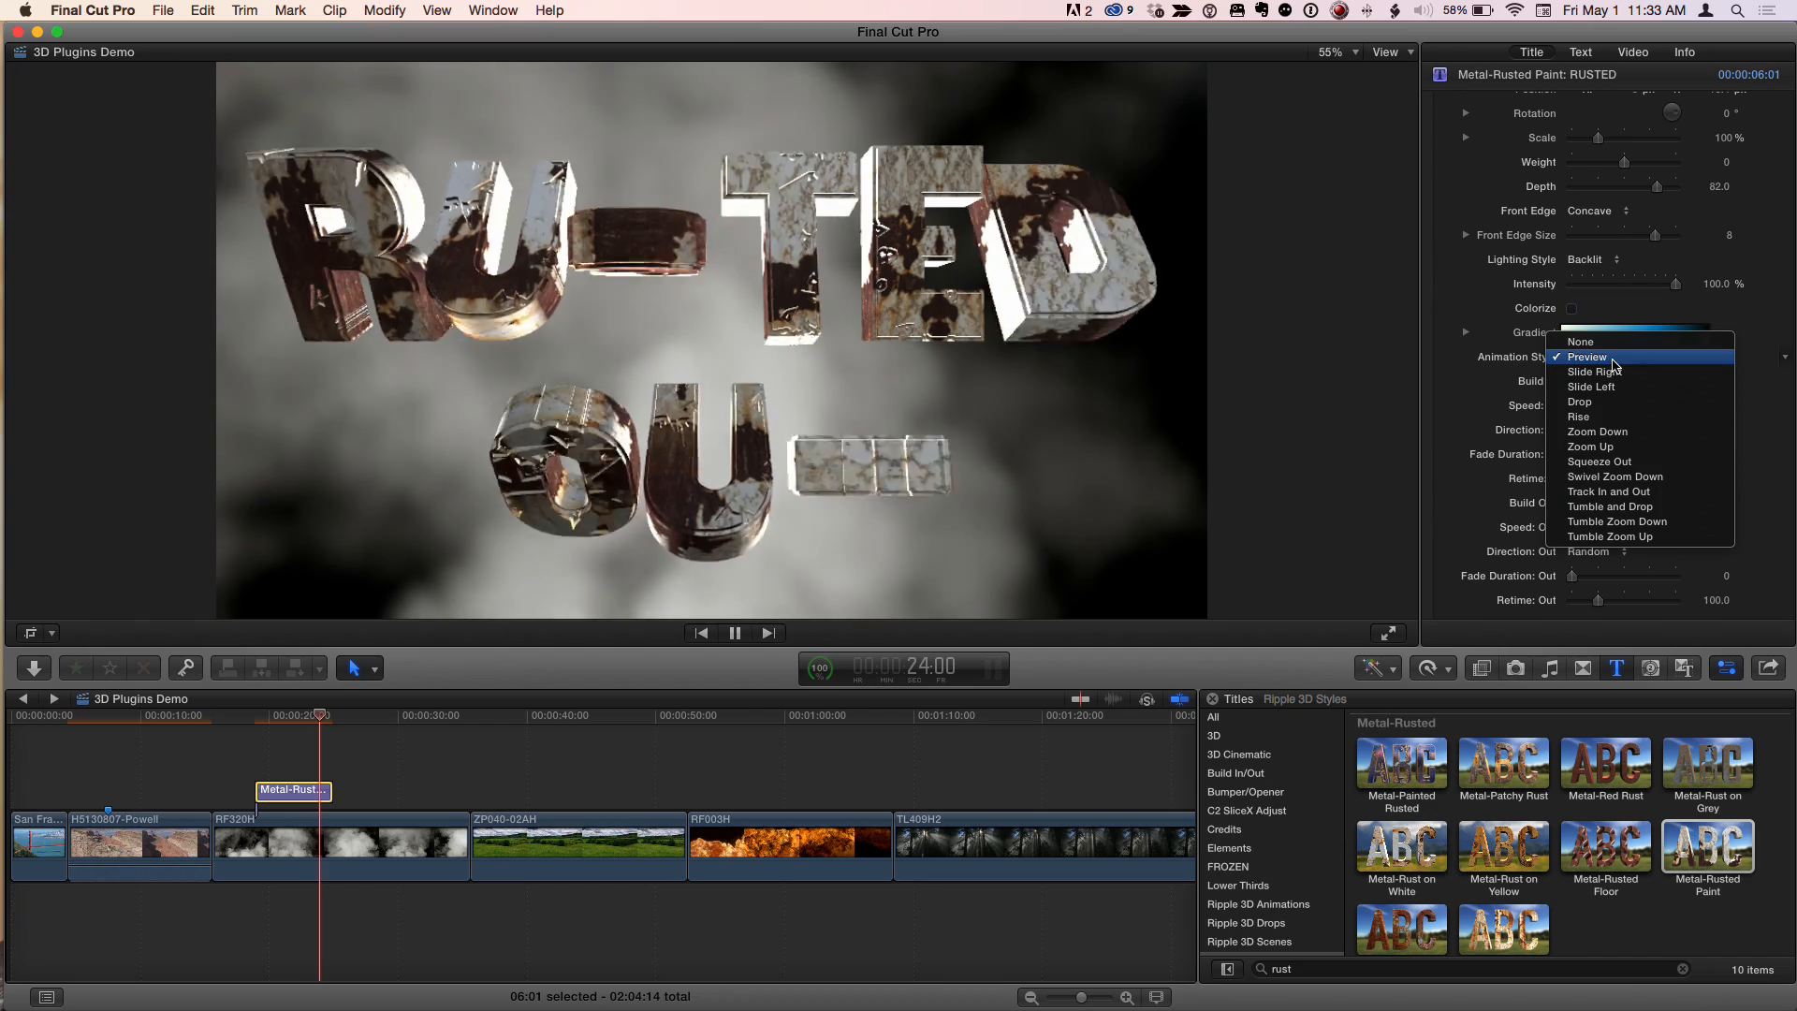
pyautogui.click(1613, 369)
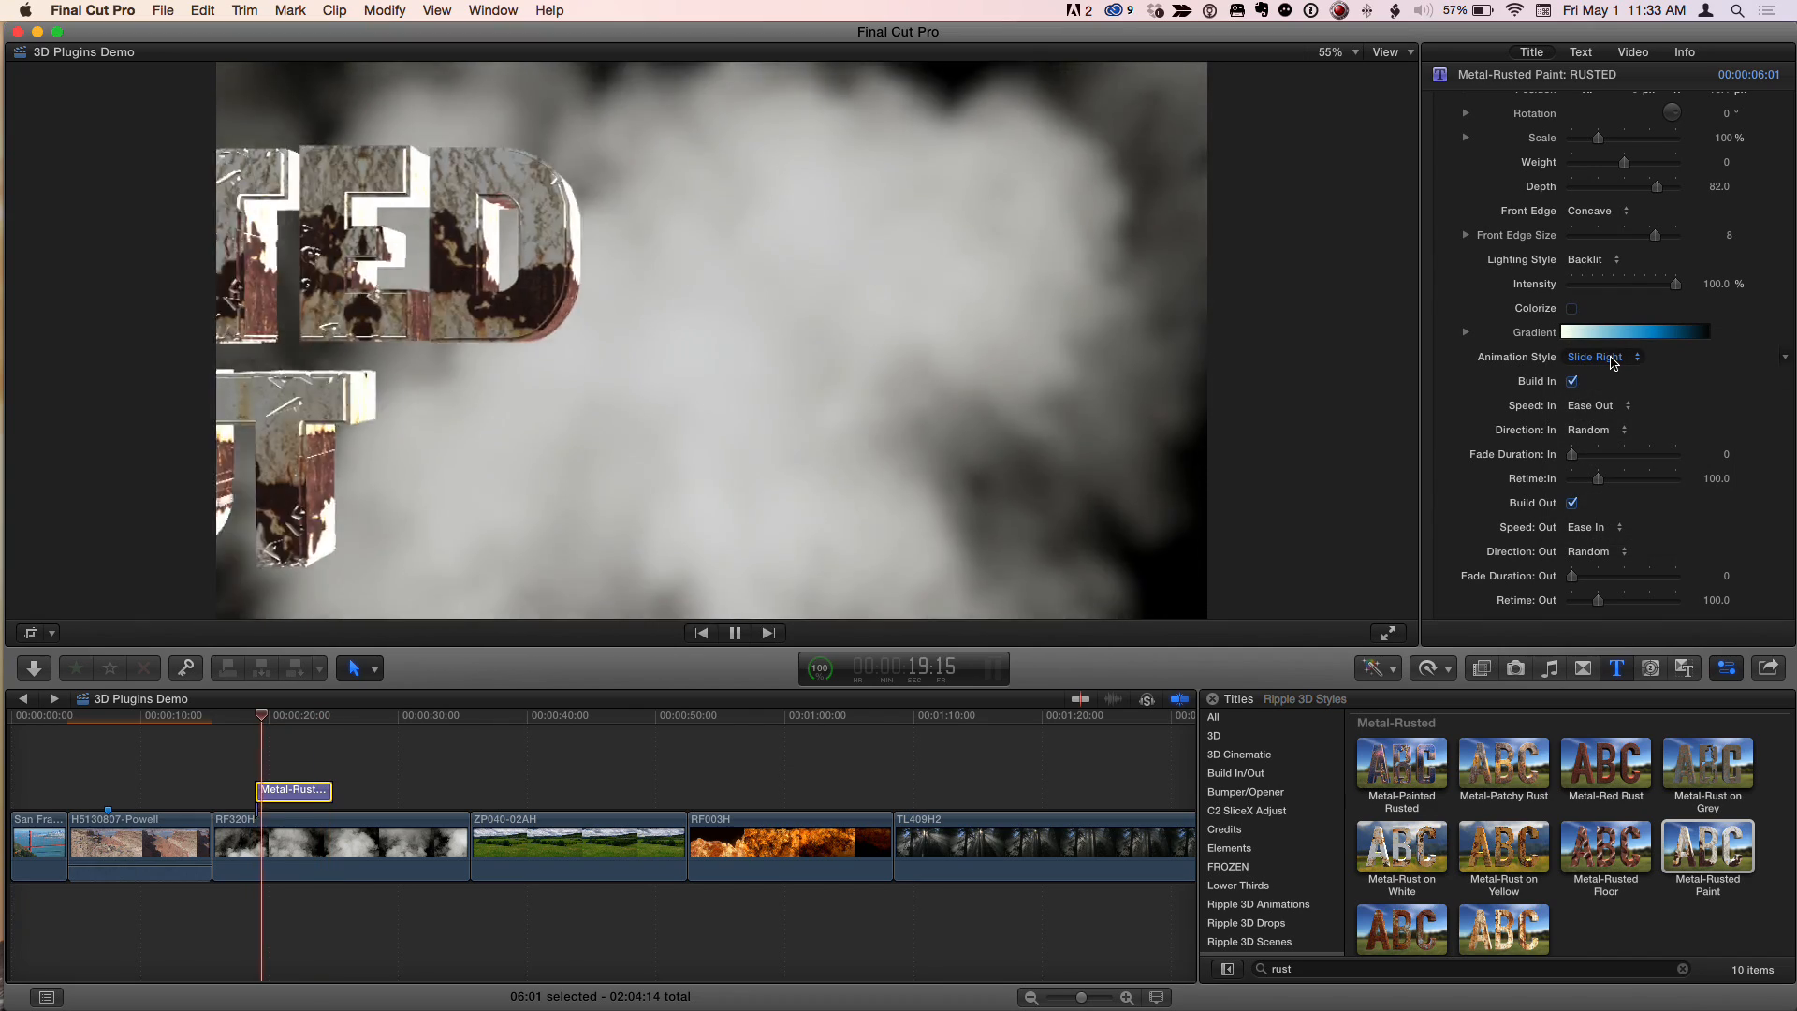
pyautogui.click(1613, 360)
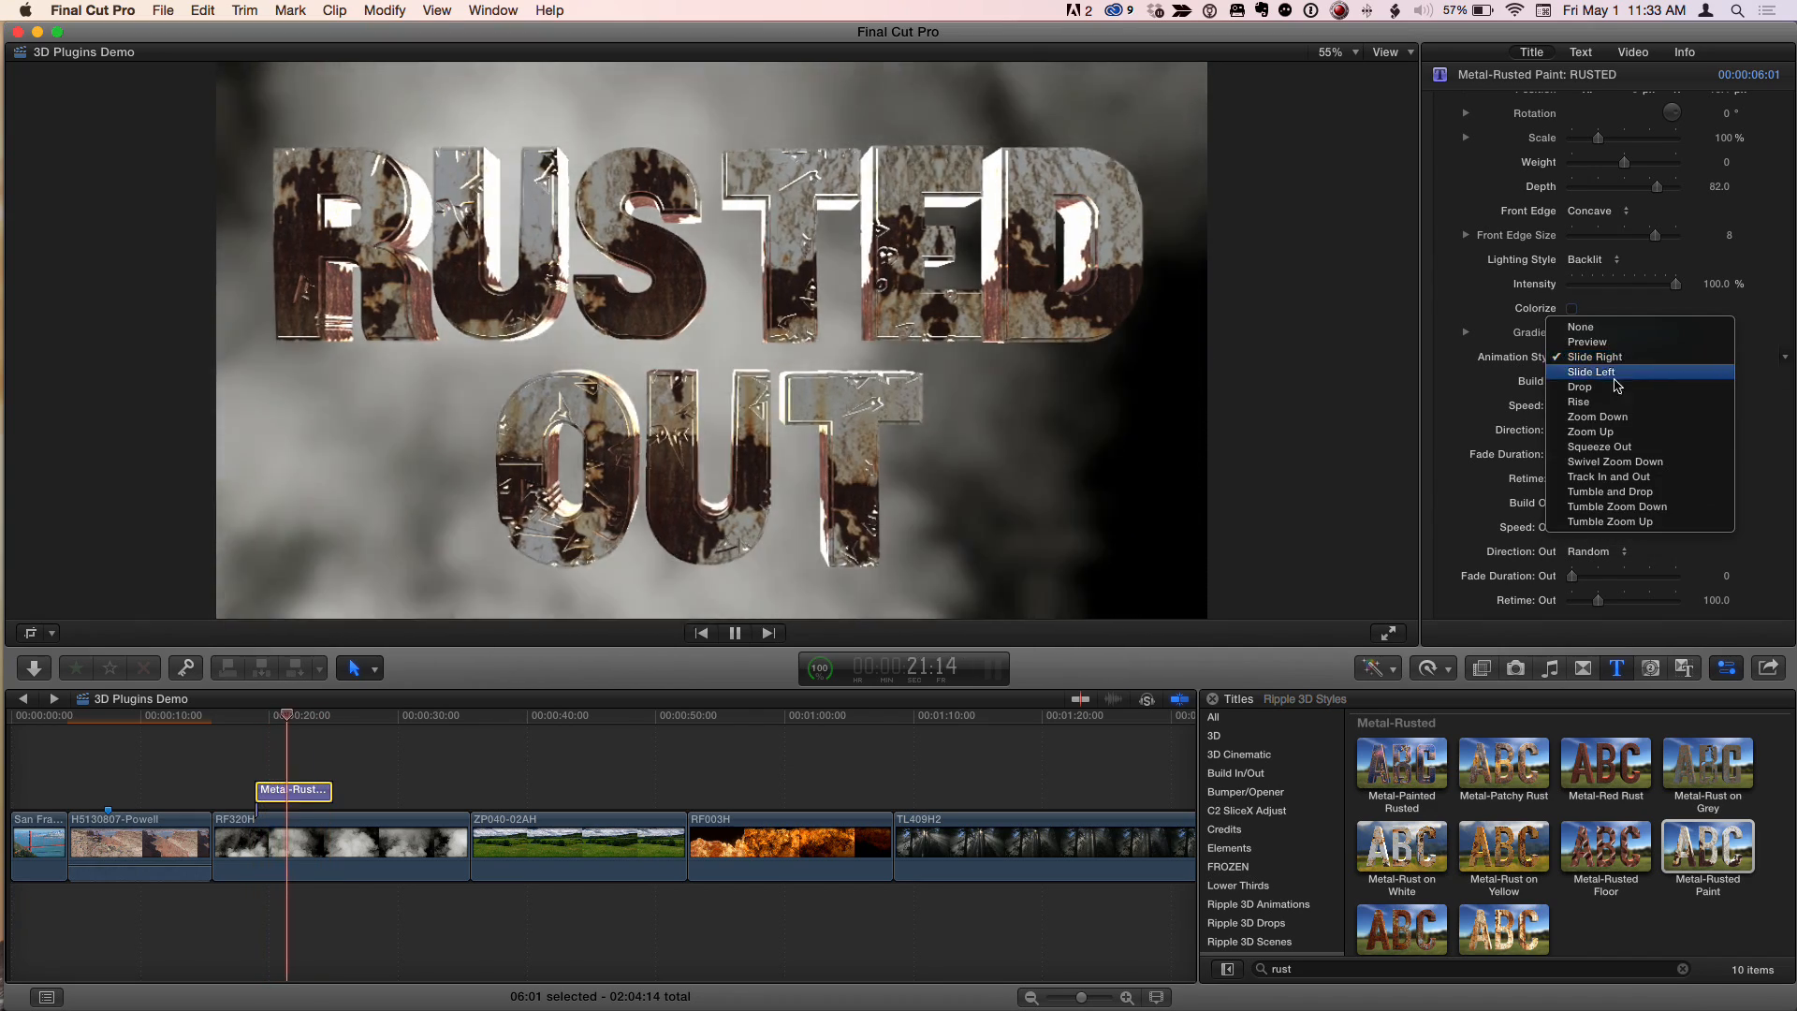
pyautogui.click(1617, 416)
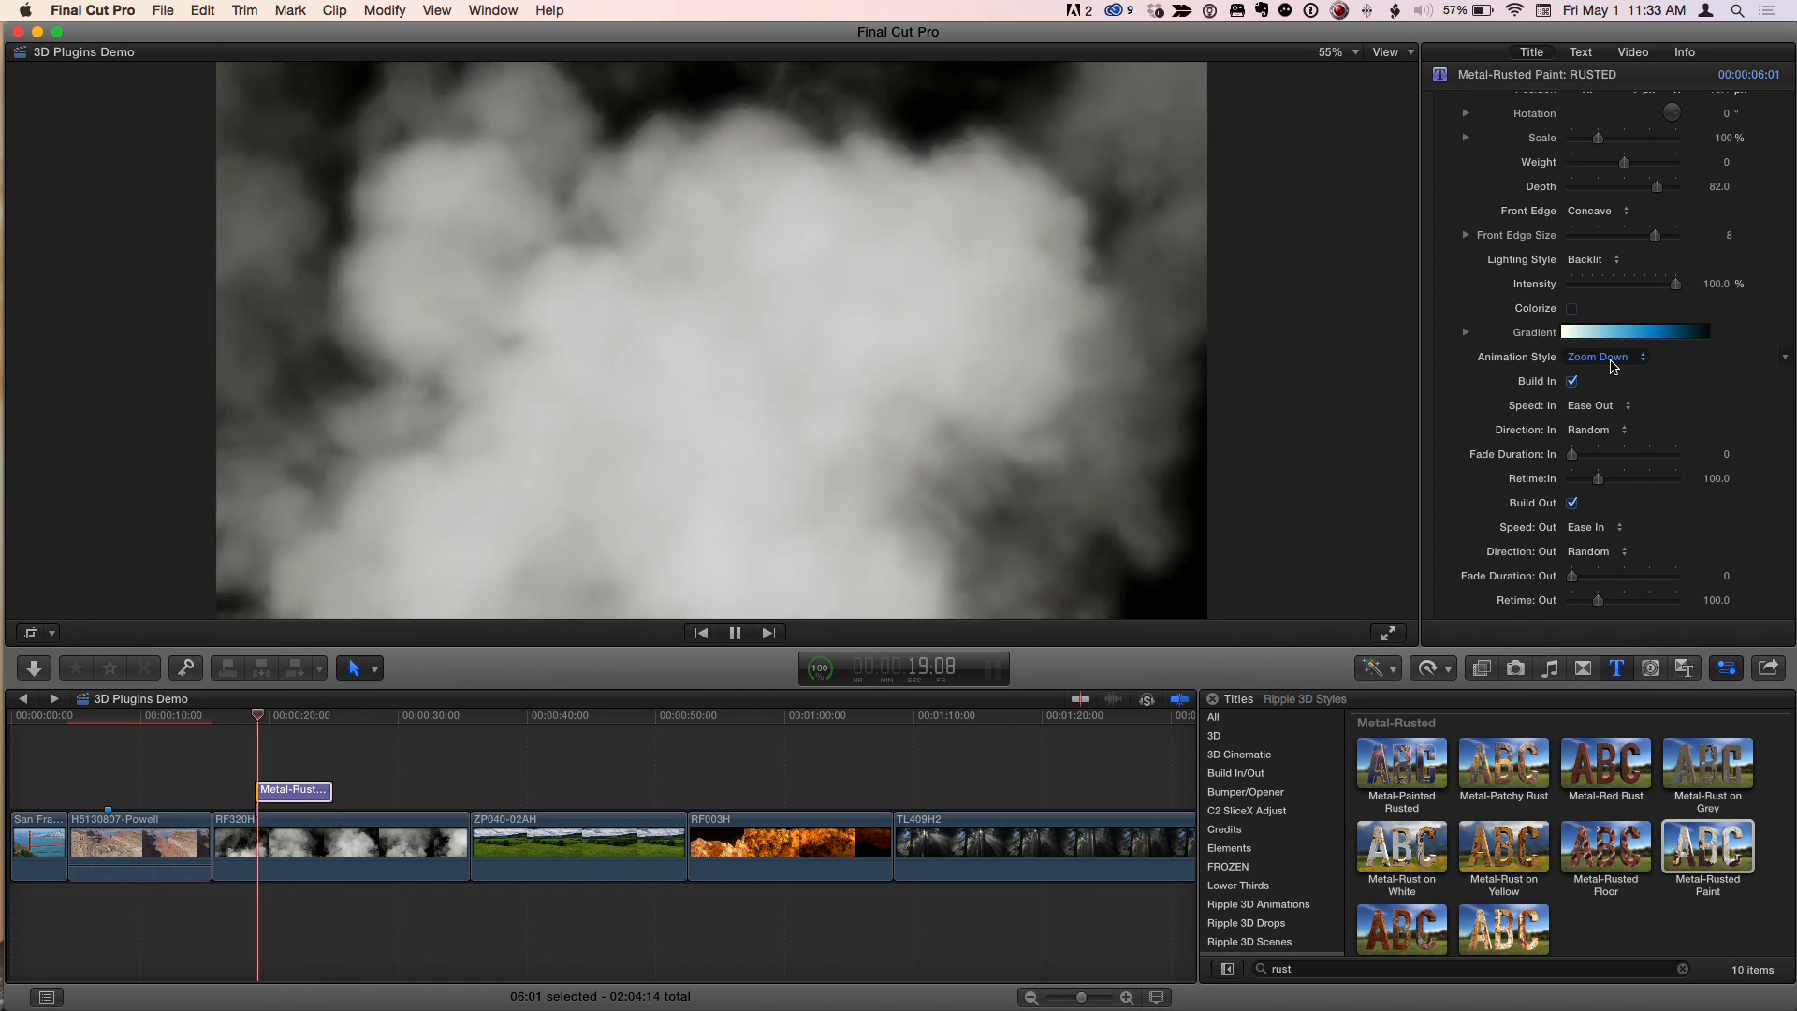
# Step: Set the title's animation style to Tumble and Drop and stop playback
pyautogui.click(1613, 364)
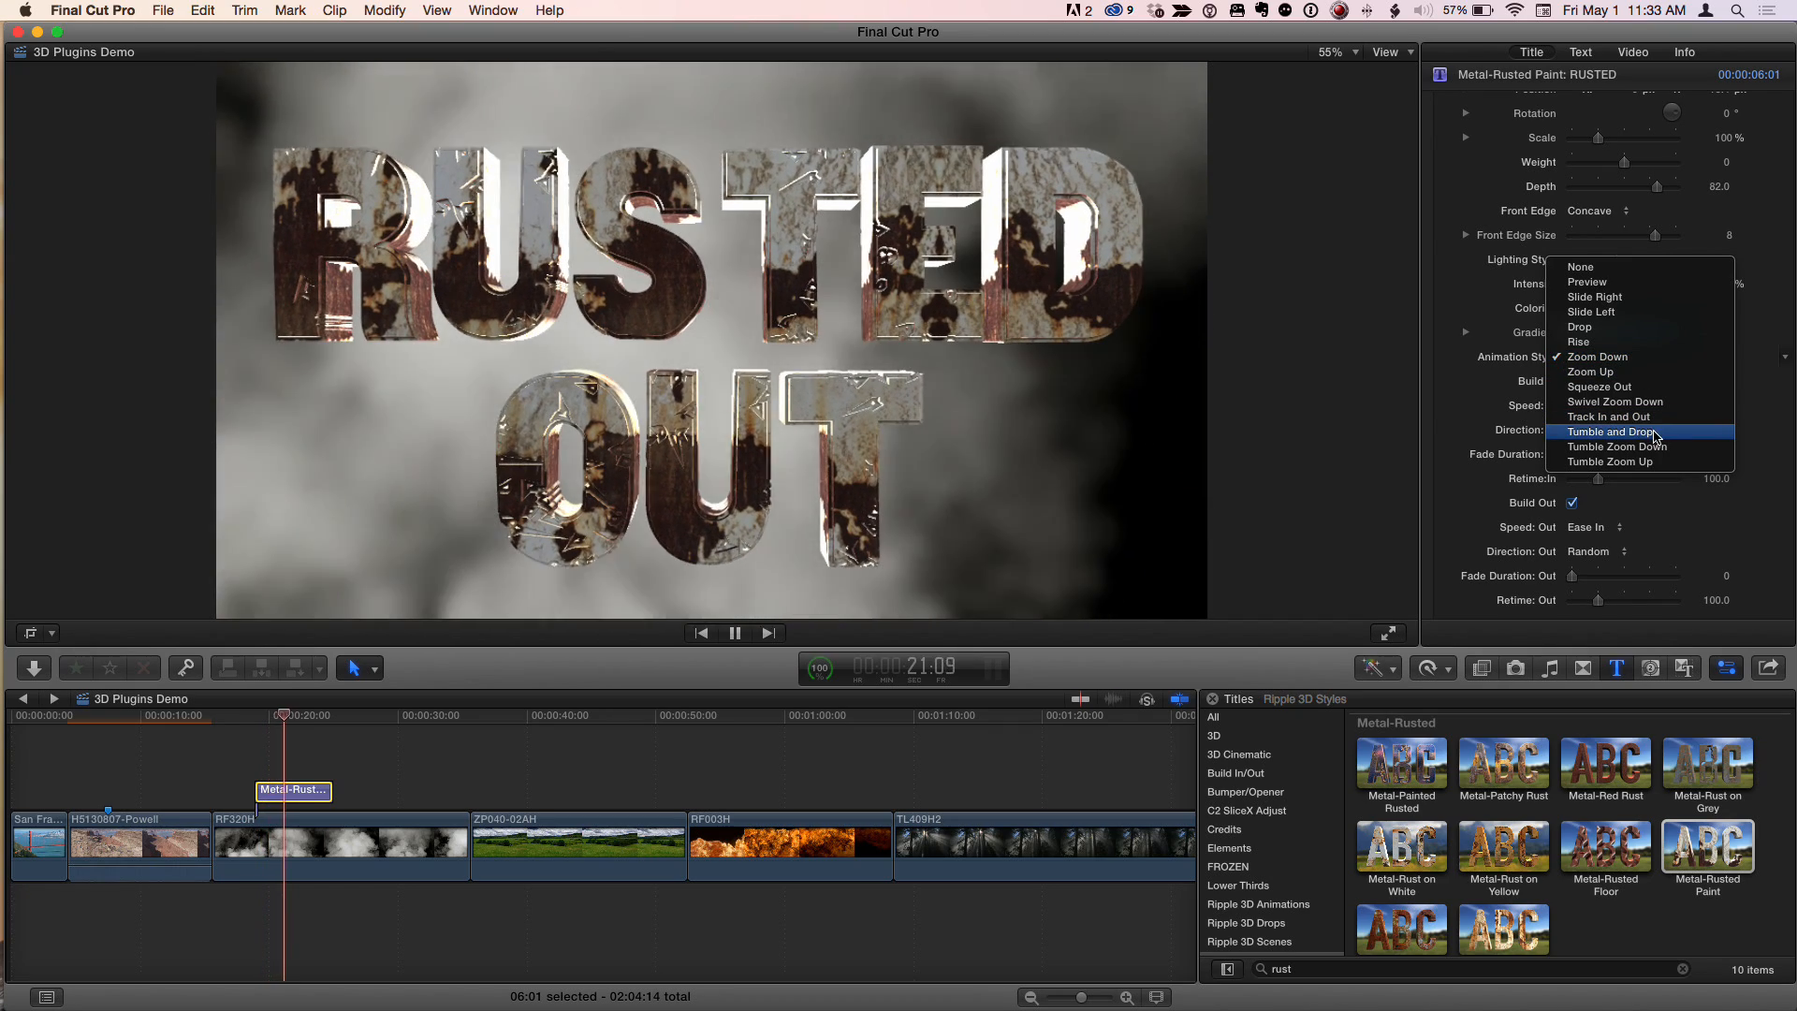
pyautogui.click(1655, 436)
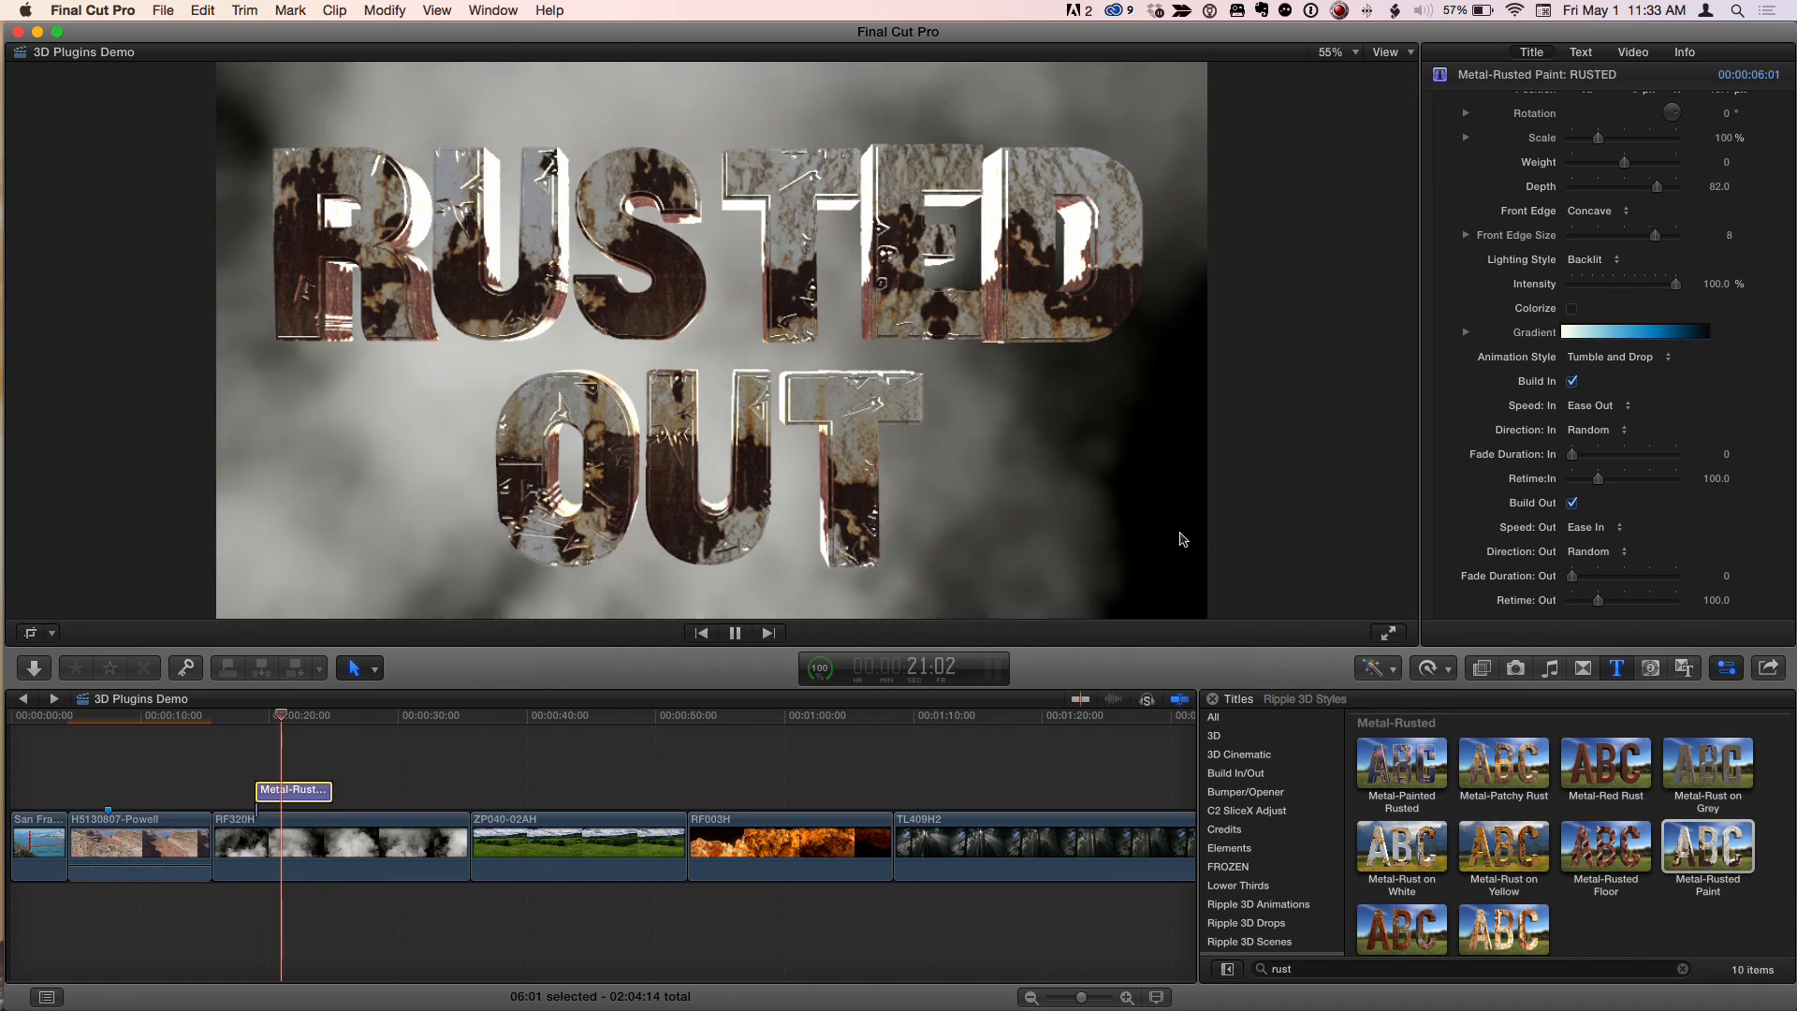
pyautogui.press('space')
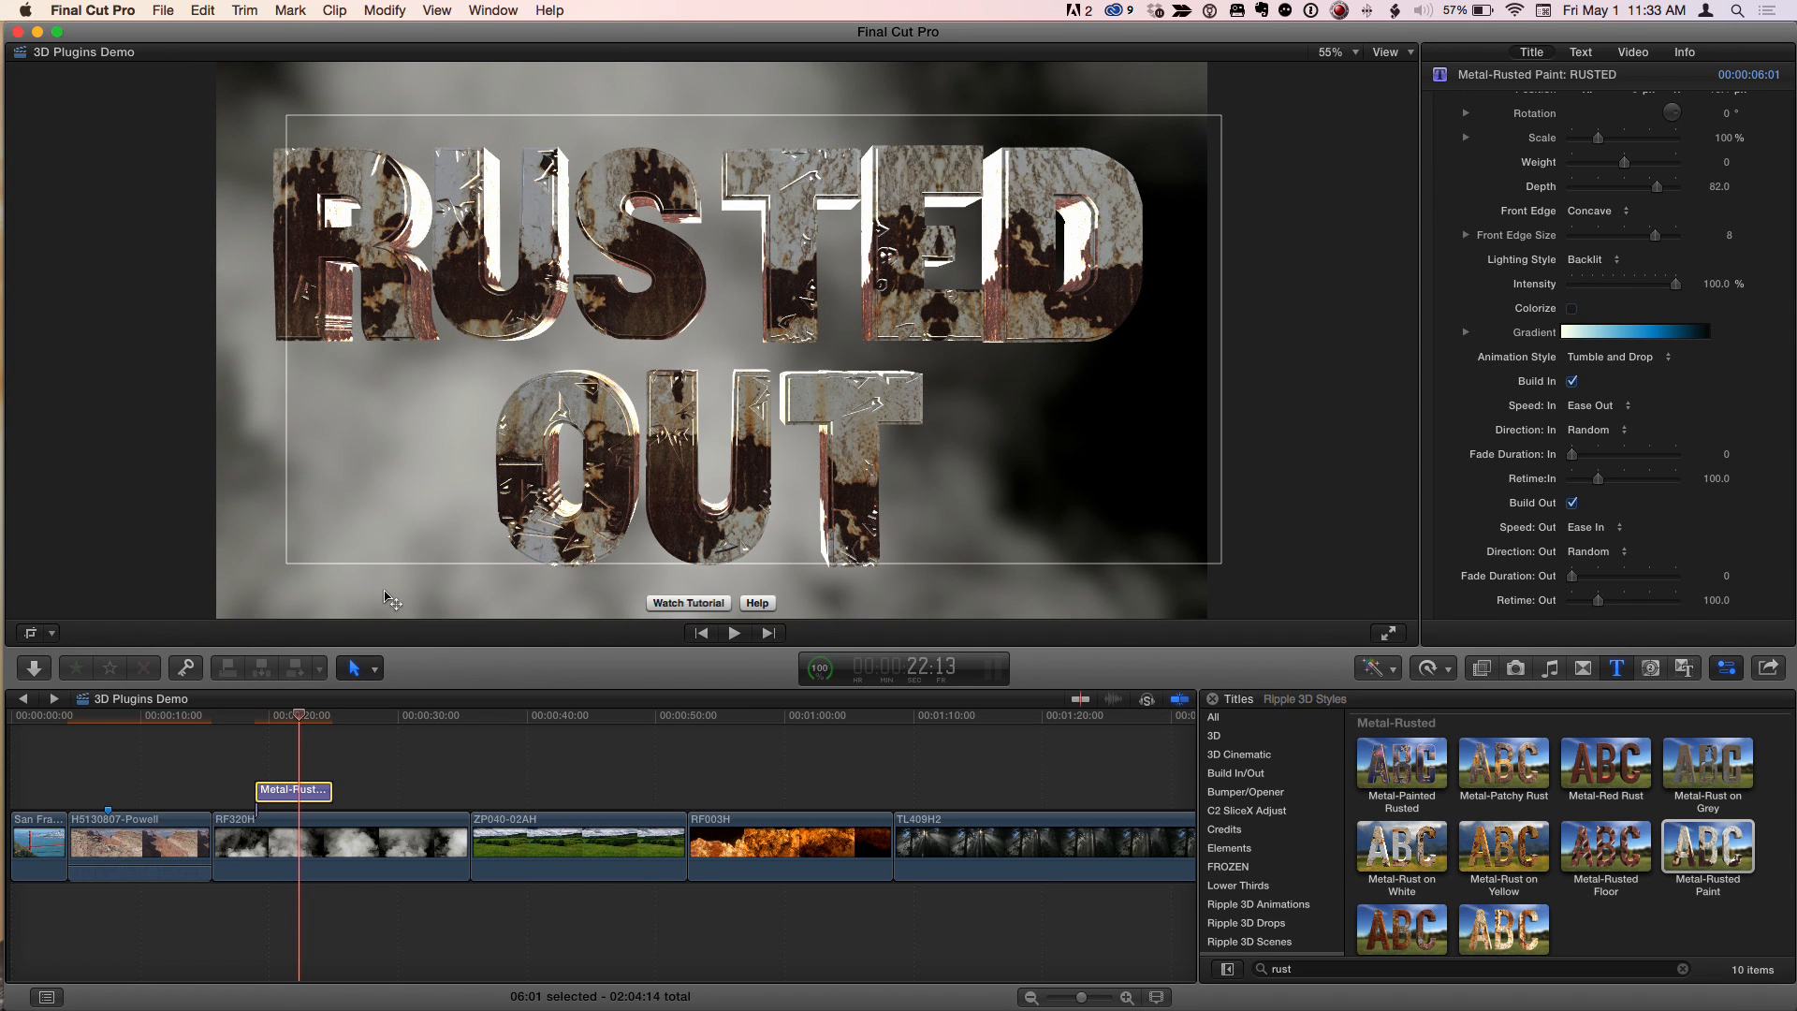
# Step: Play the selected title and try the Accelerate, Decelerate speed for its build-in
pyautogui.scroll(1, 1629, 426)
pyautogui.scroll(-1, 1621, 416)
pyautogui.click(1622, 416)
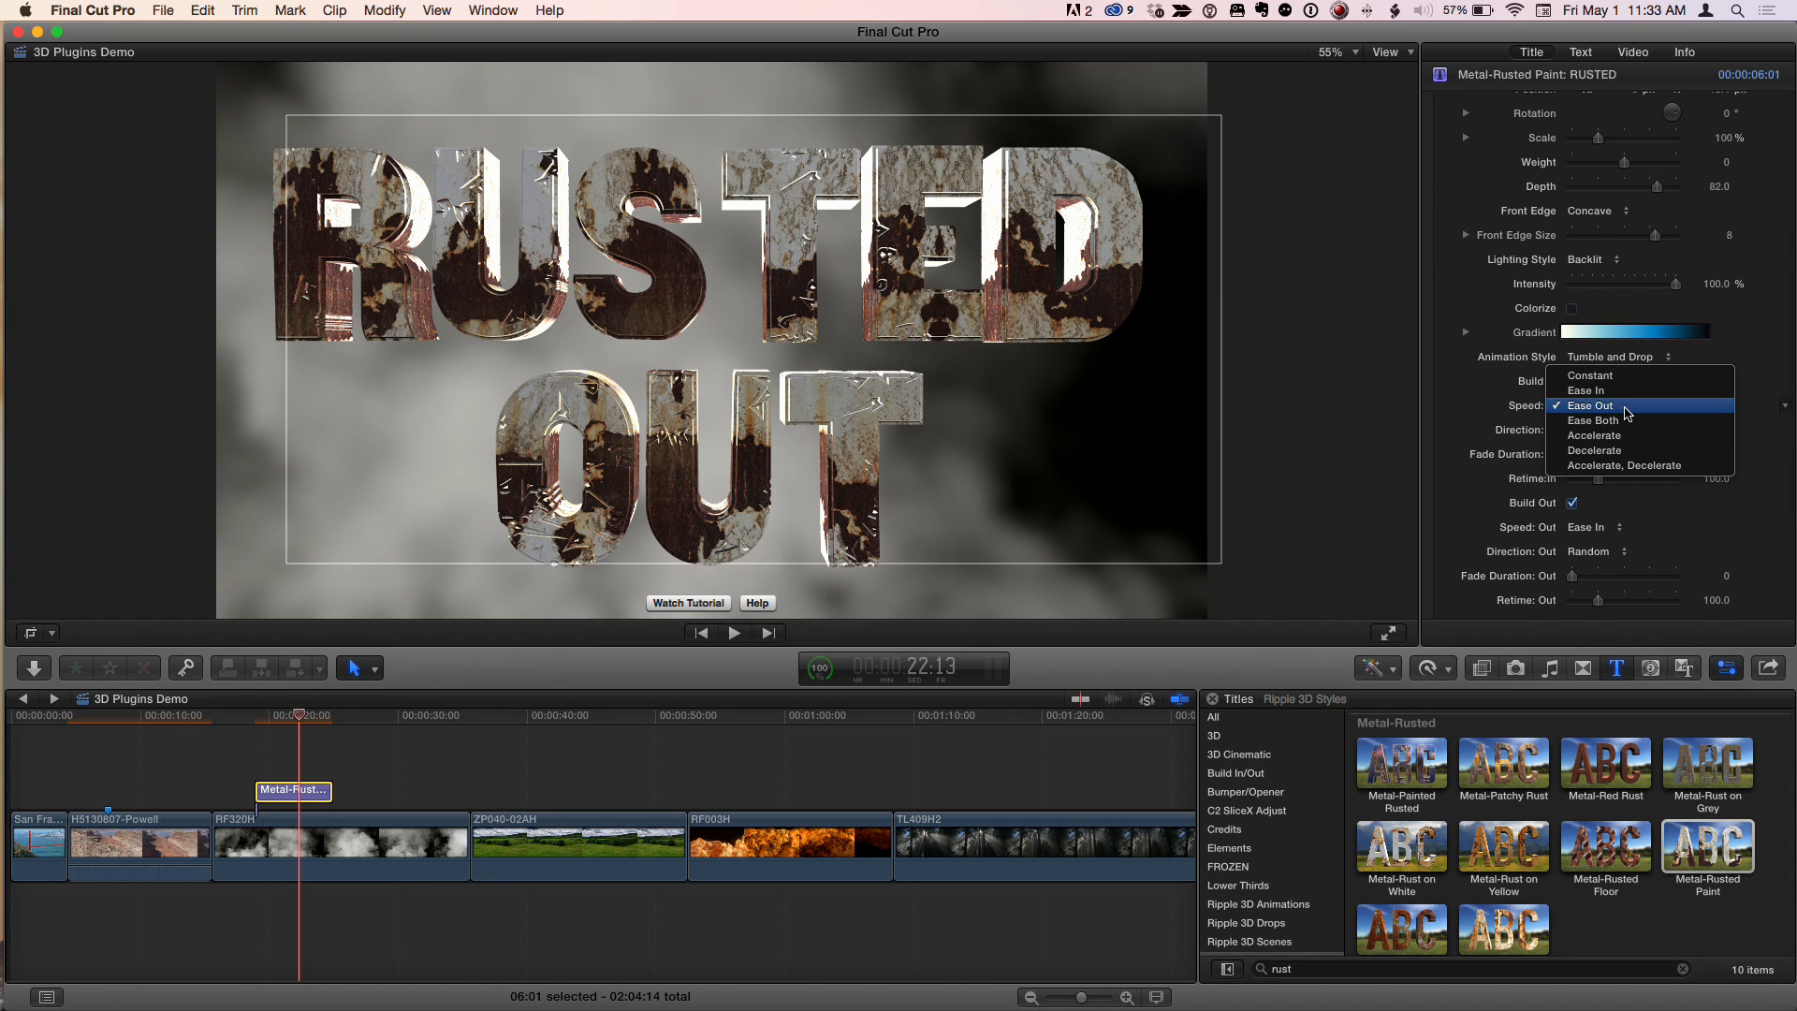
pyautogui.click(1635, 410)
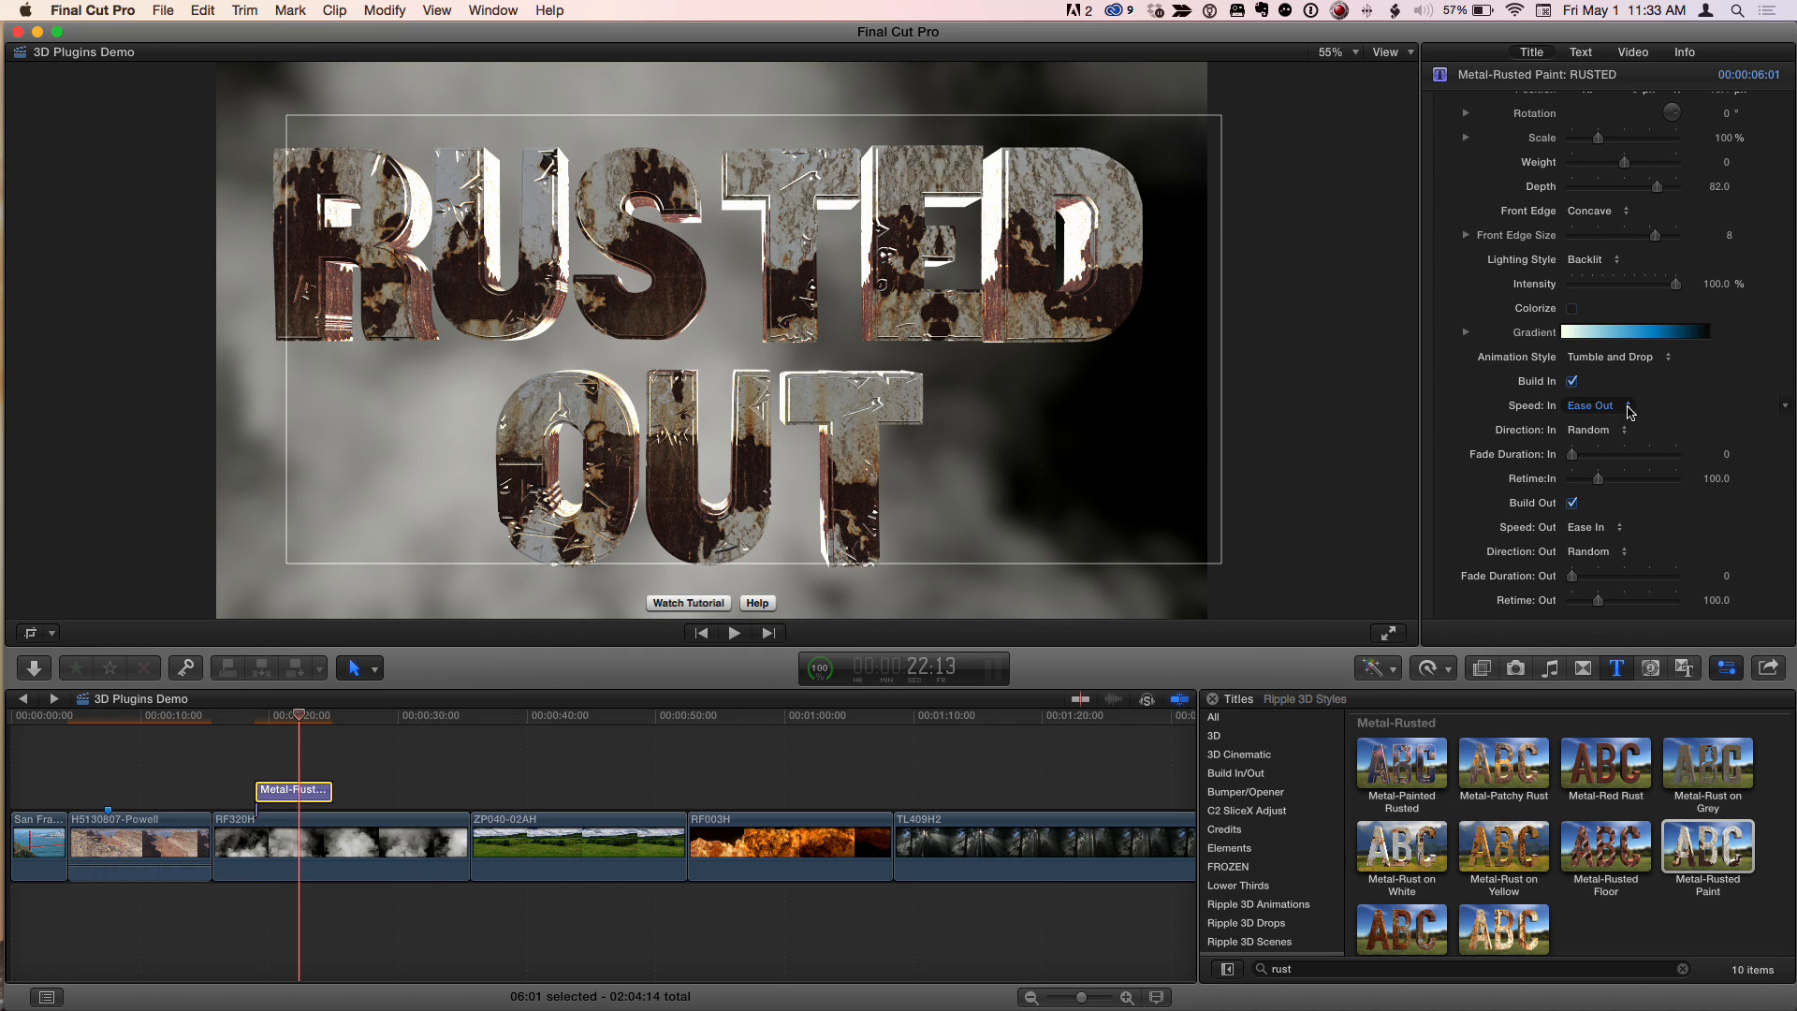
pyautogui.press('/')
pyautogui.scroll(-1, 1629, 411)
pyautogui.click(1624, 409)
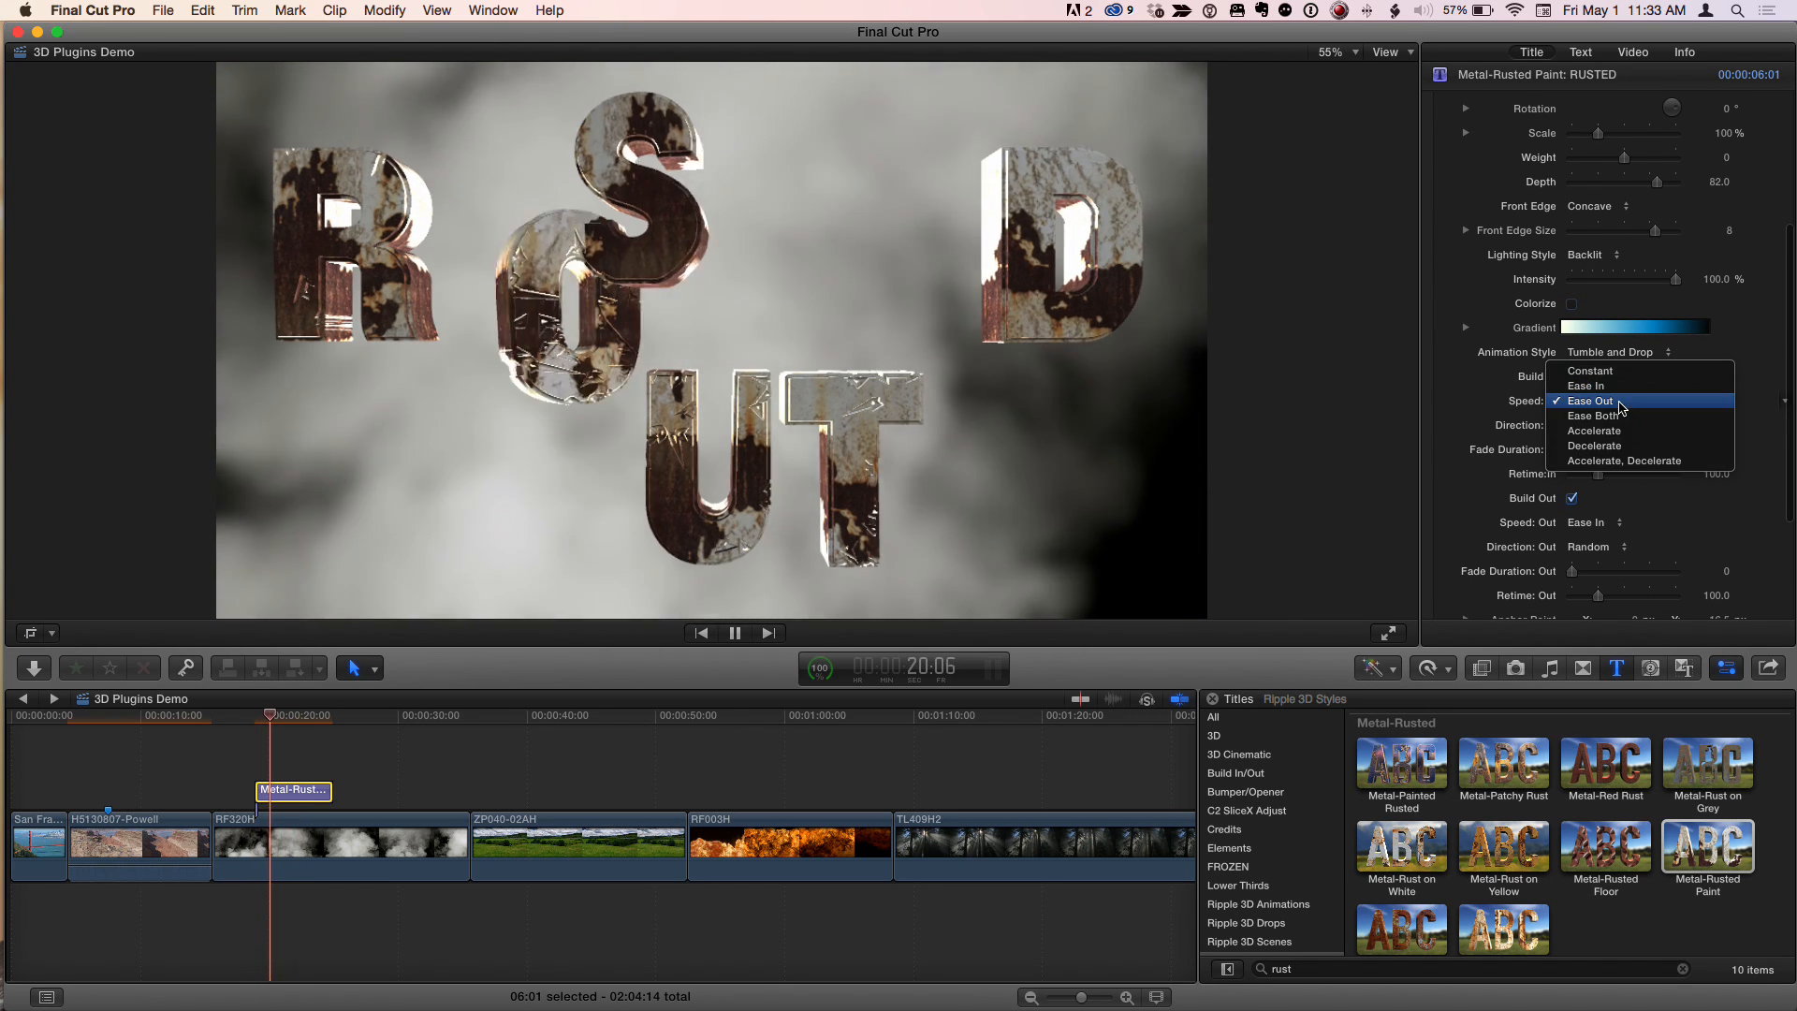
pyautogui.click(1624, 460)
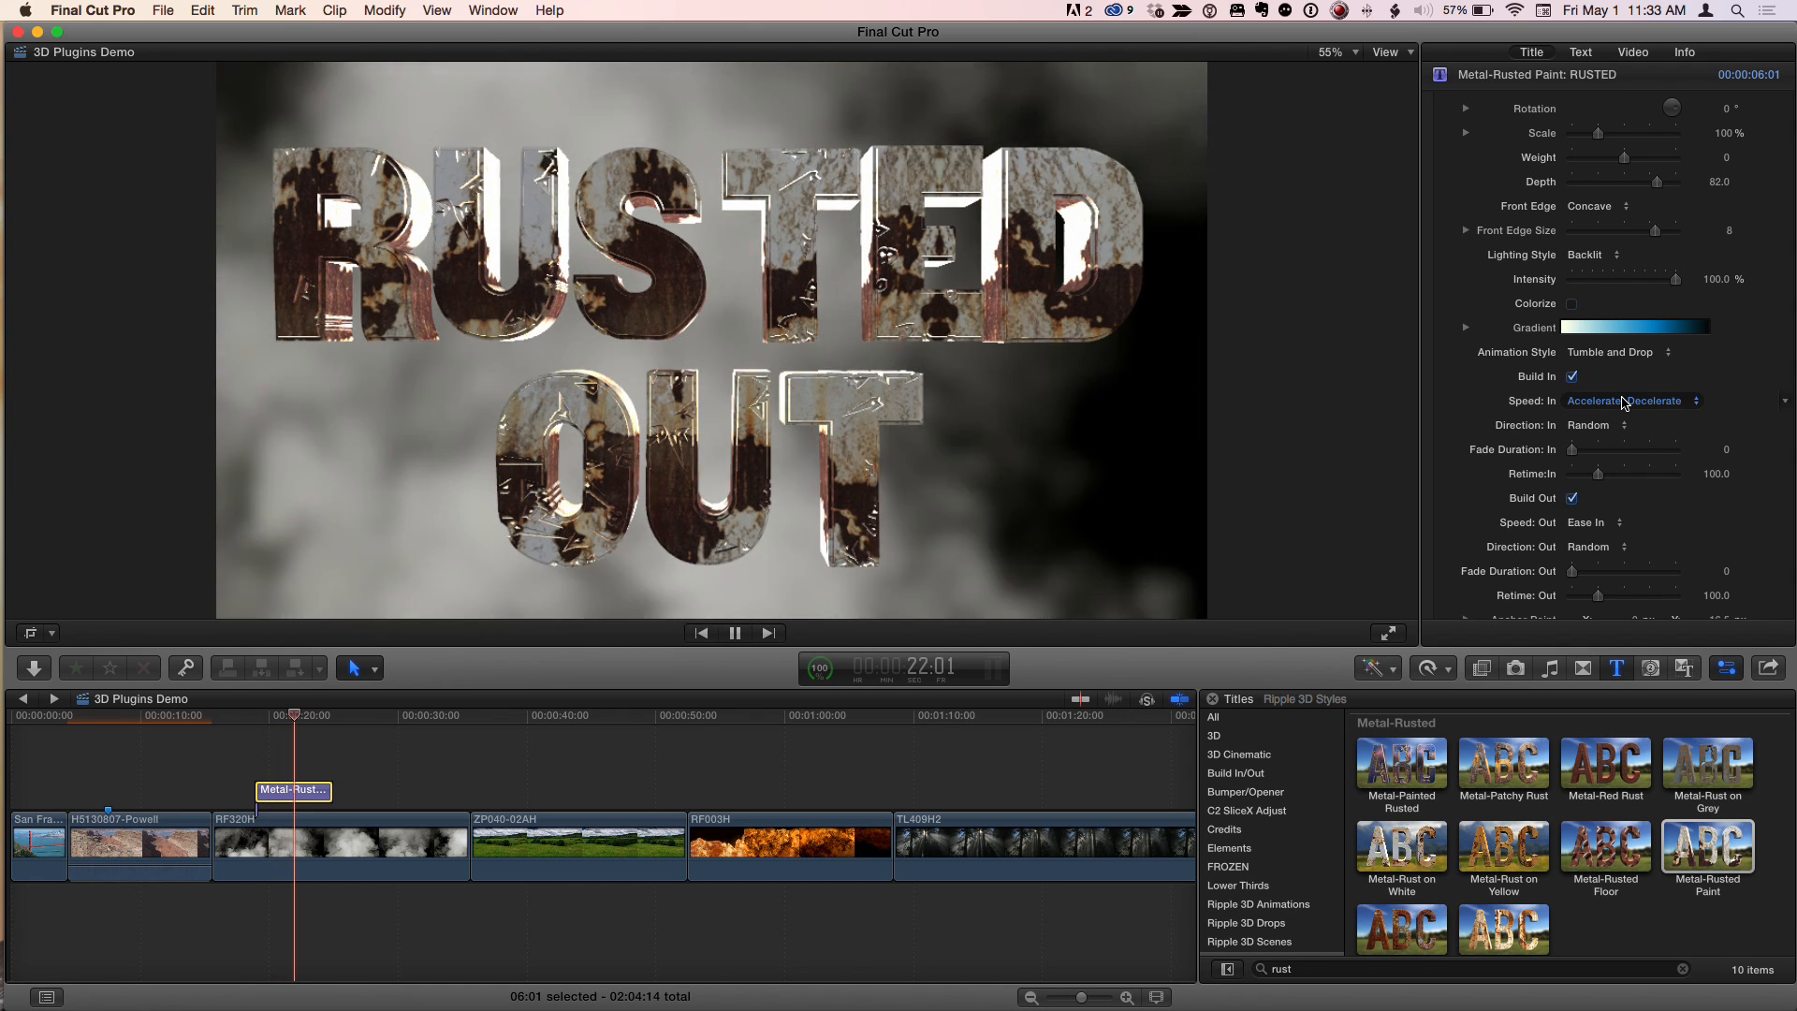
# Step: Set the title's build-in direction to Backwards
pyautogui.scroll(-3, 1624, 403)
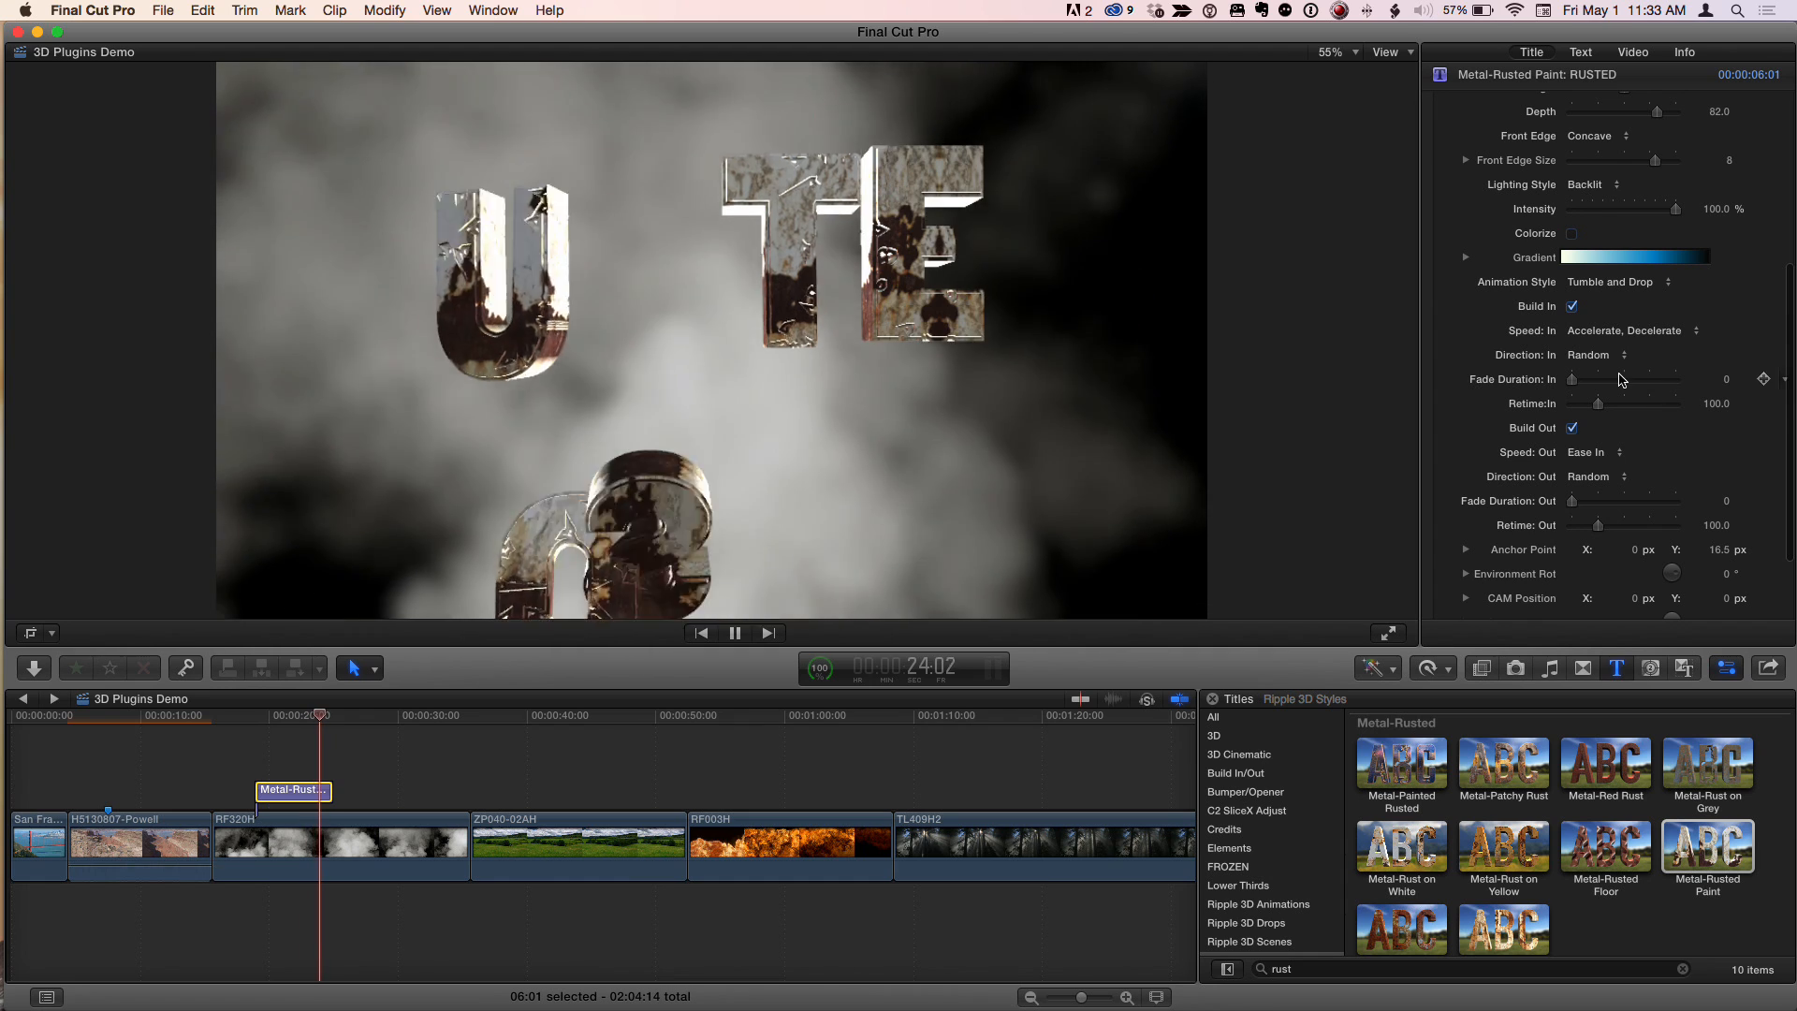
pyautogui.click(1615, 357)
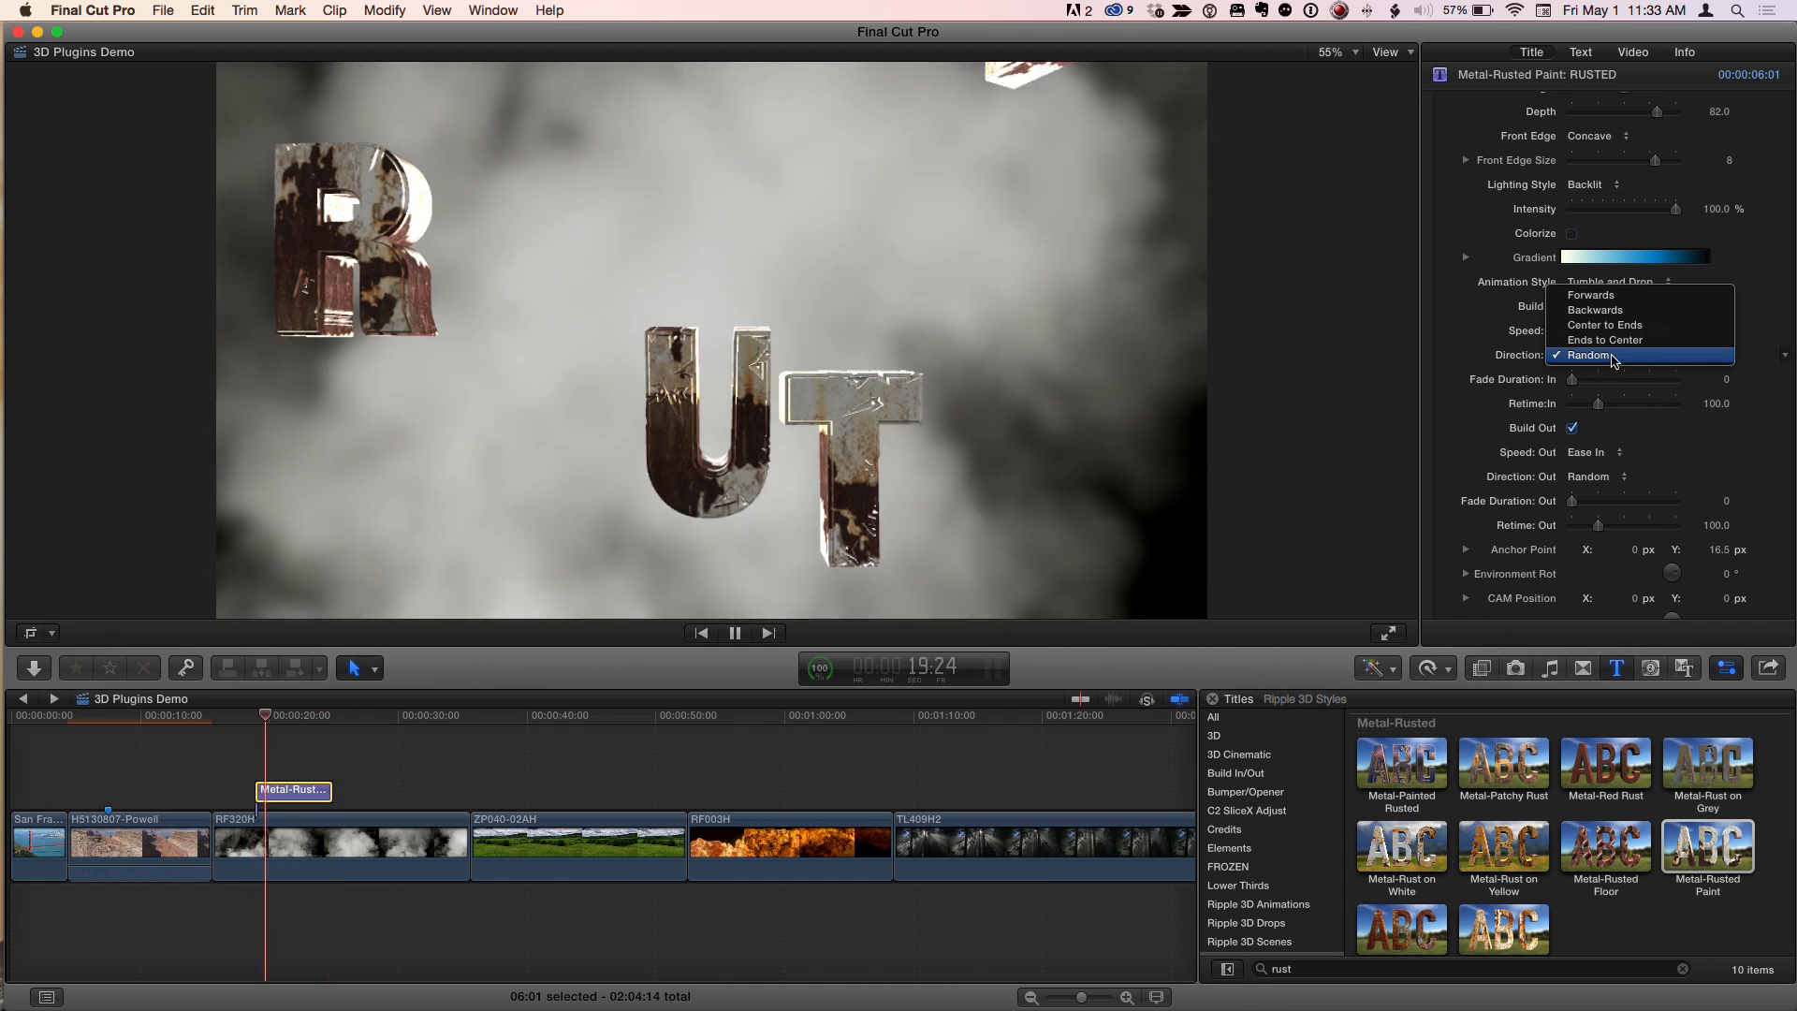
pyautogui.click(1624, 310)
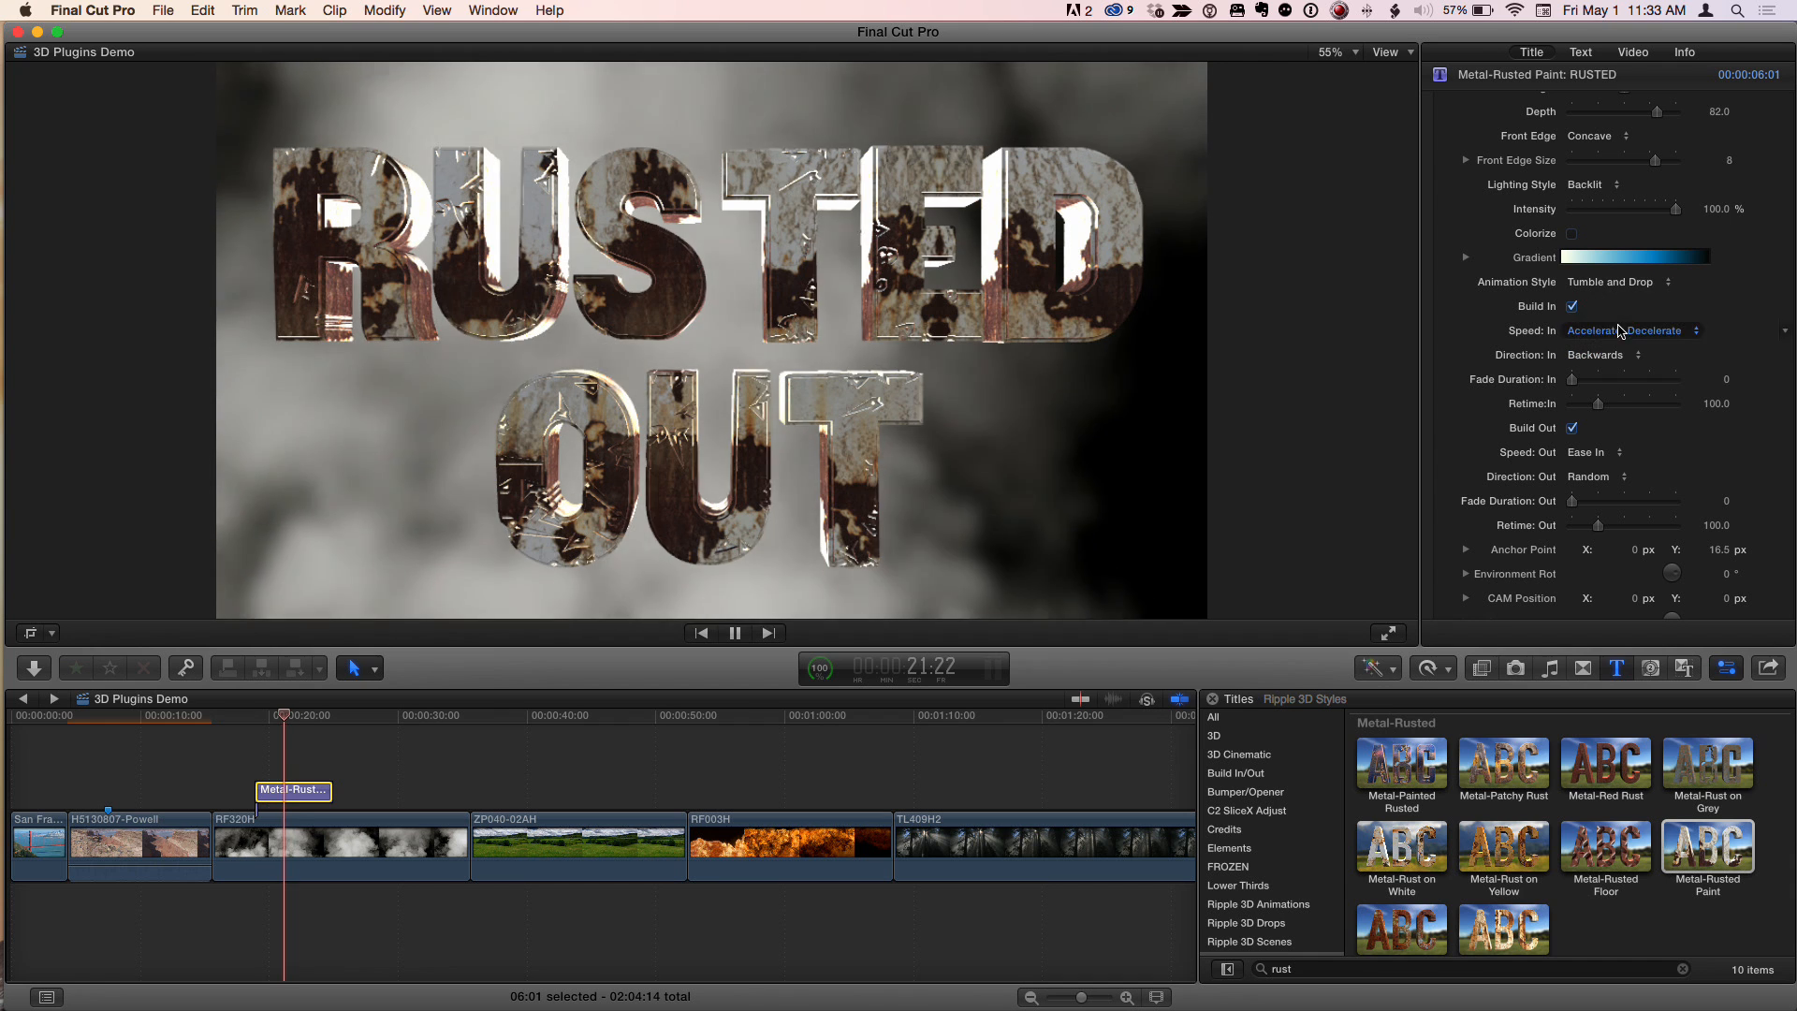
# Step: Set the title's build-in speed to Ease Out and stop playback
pyautogui.click(1622, 330)
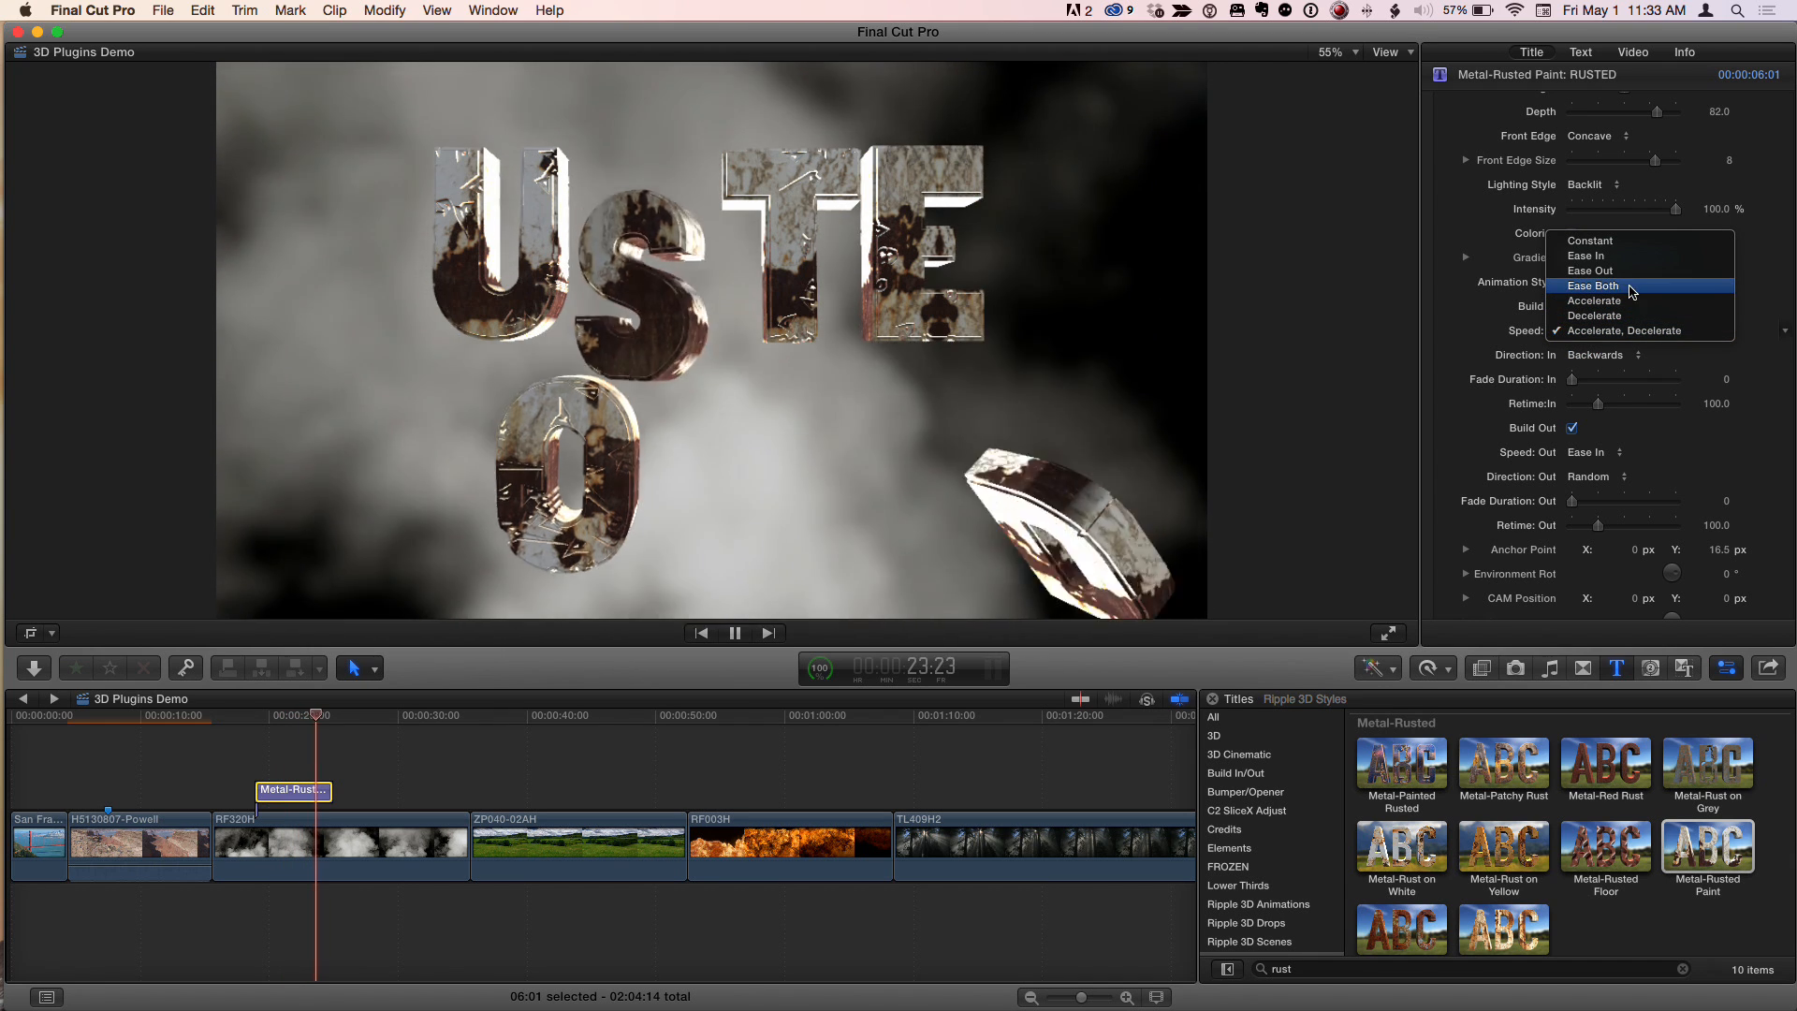
pyautogui.click(1622, 271)
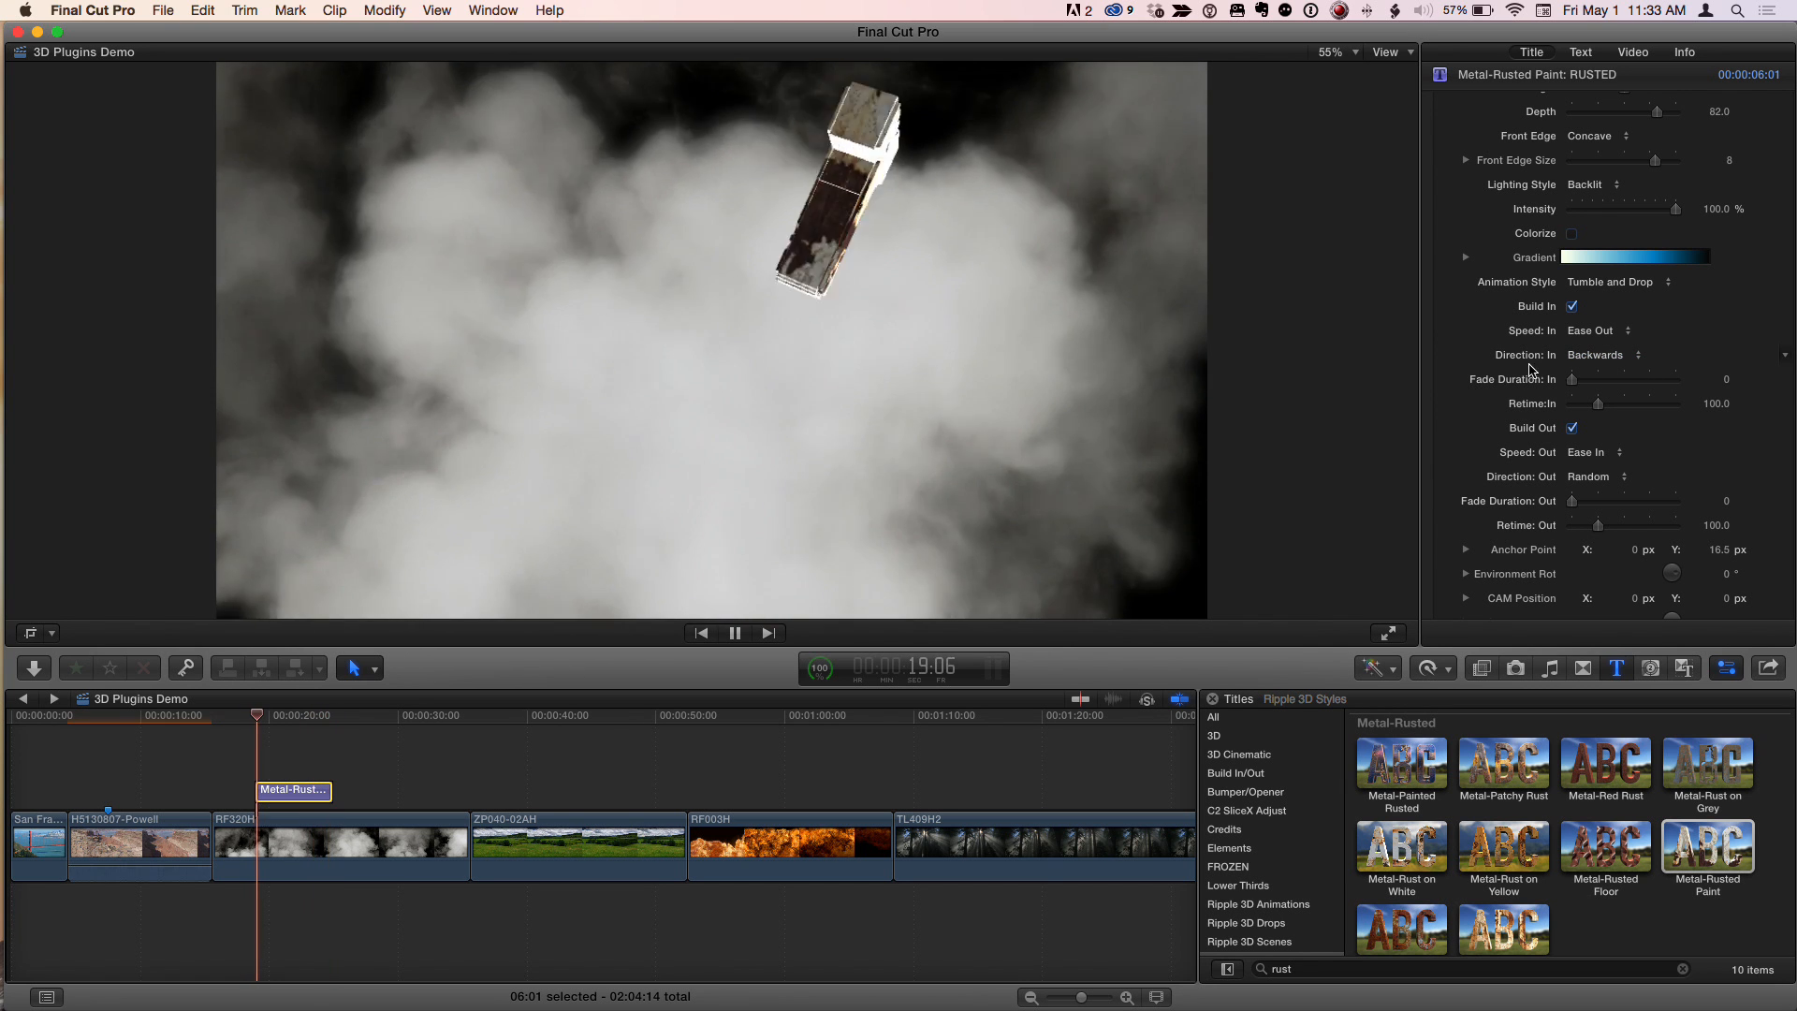
pyautogui.press('space')
# Step: With the playhead parked where the full title shows, set its environment rotation to -10.0° and inspect the separate rotation axes
pyautogui.scroll(-2, 1532, 370)
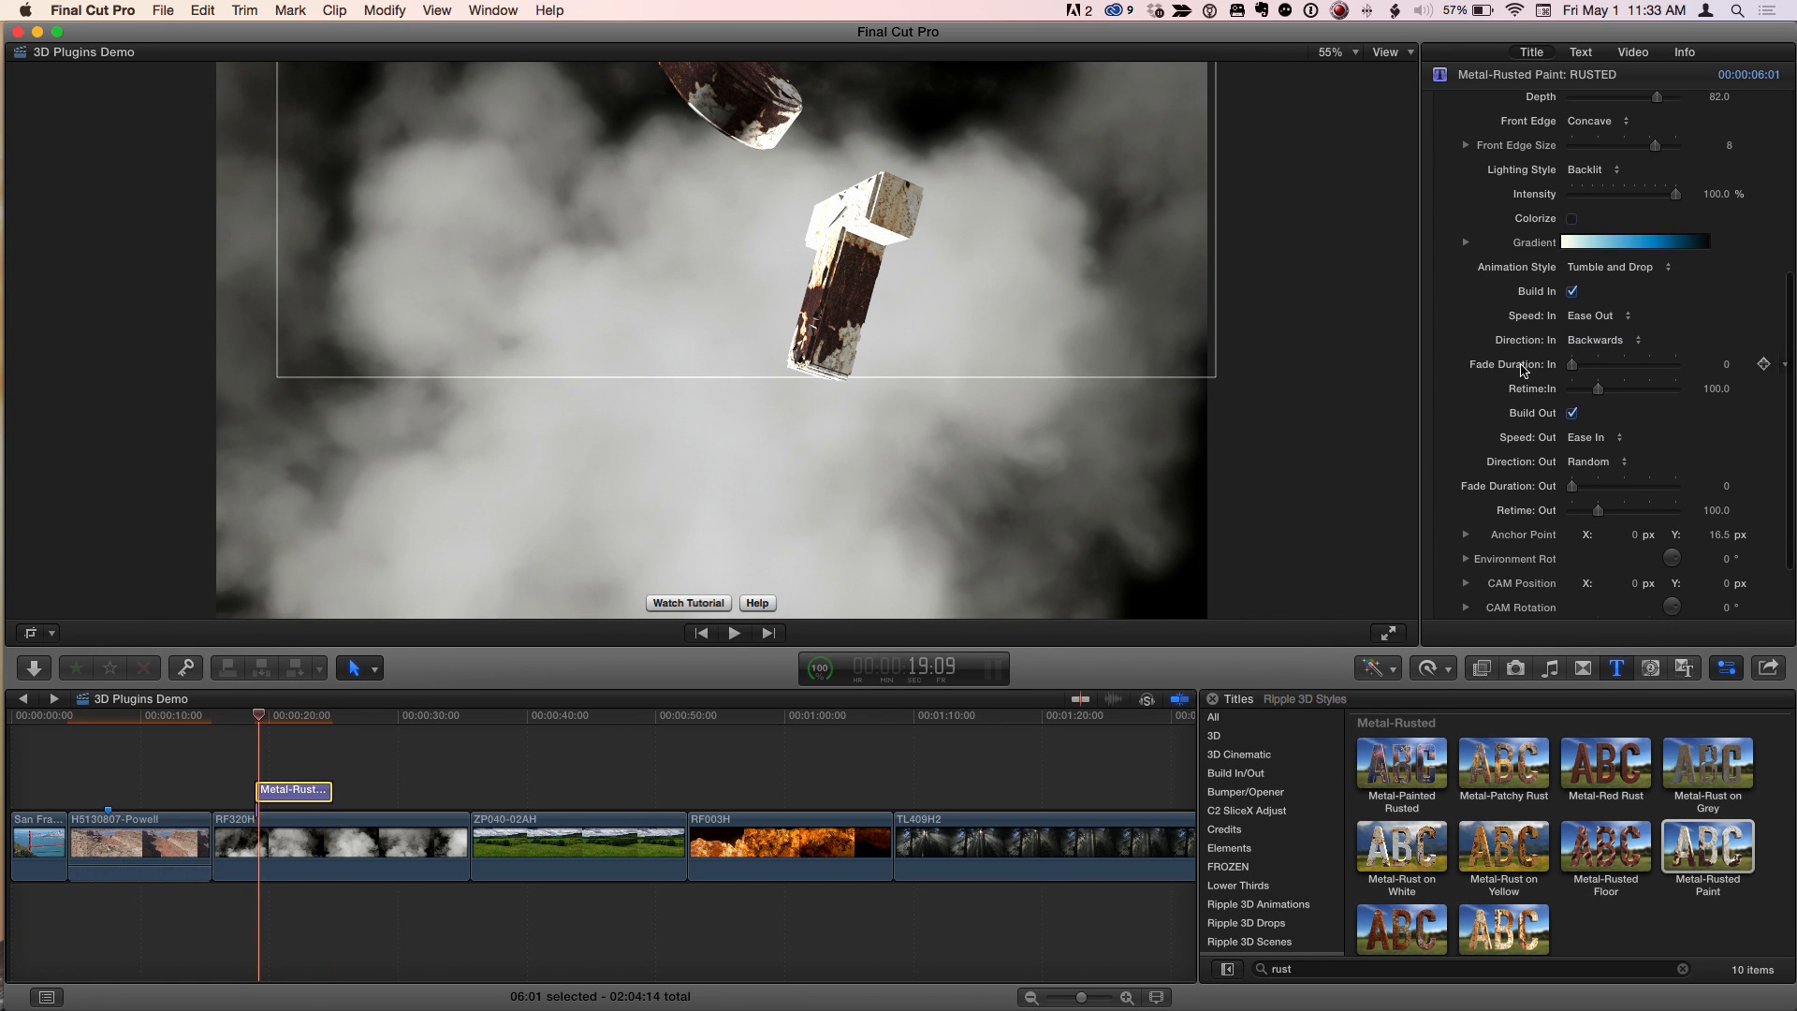
pyautogui.click(300, 727)
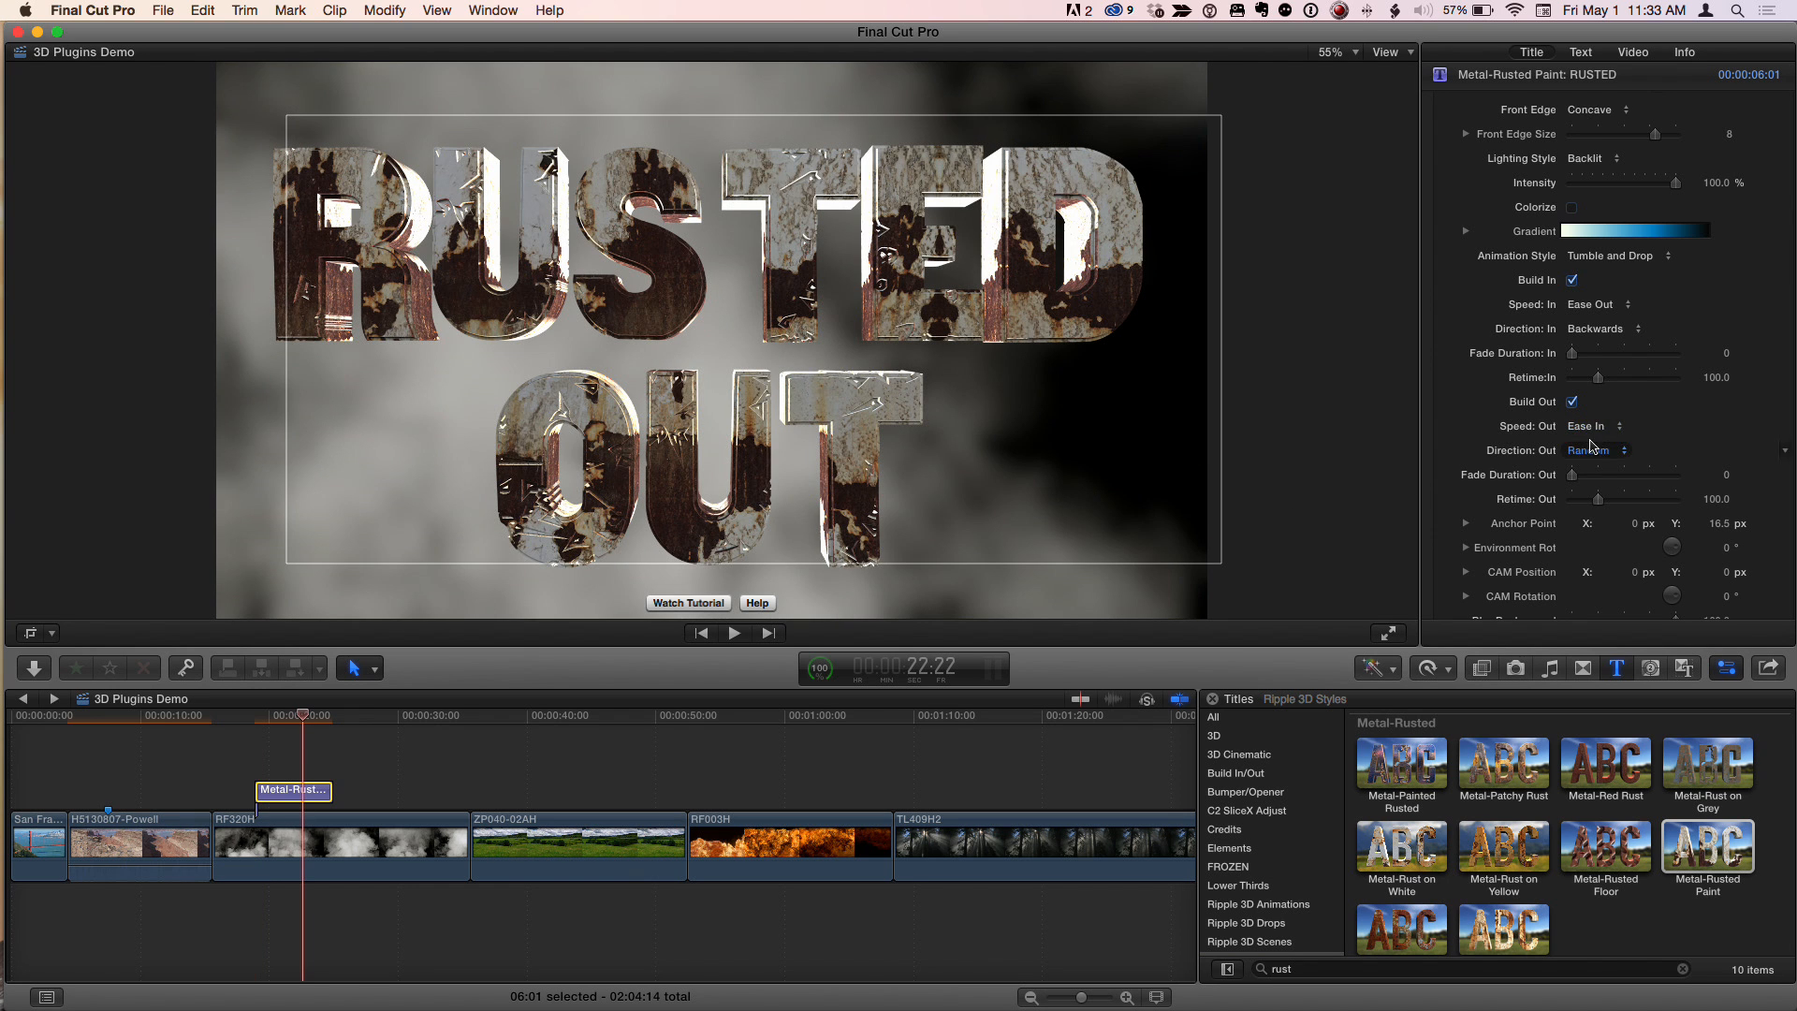
pyautogui.scroll(-3, 1596, 445)
pyautogui.scroll(-1, 1591, 440)
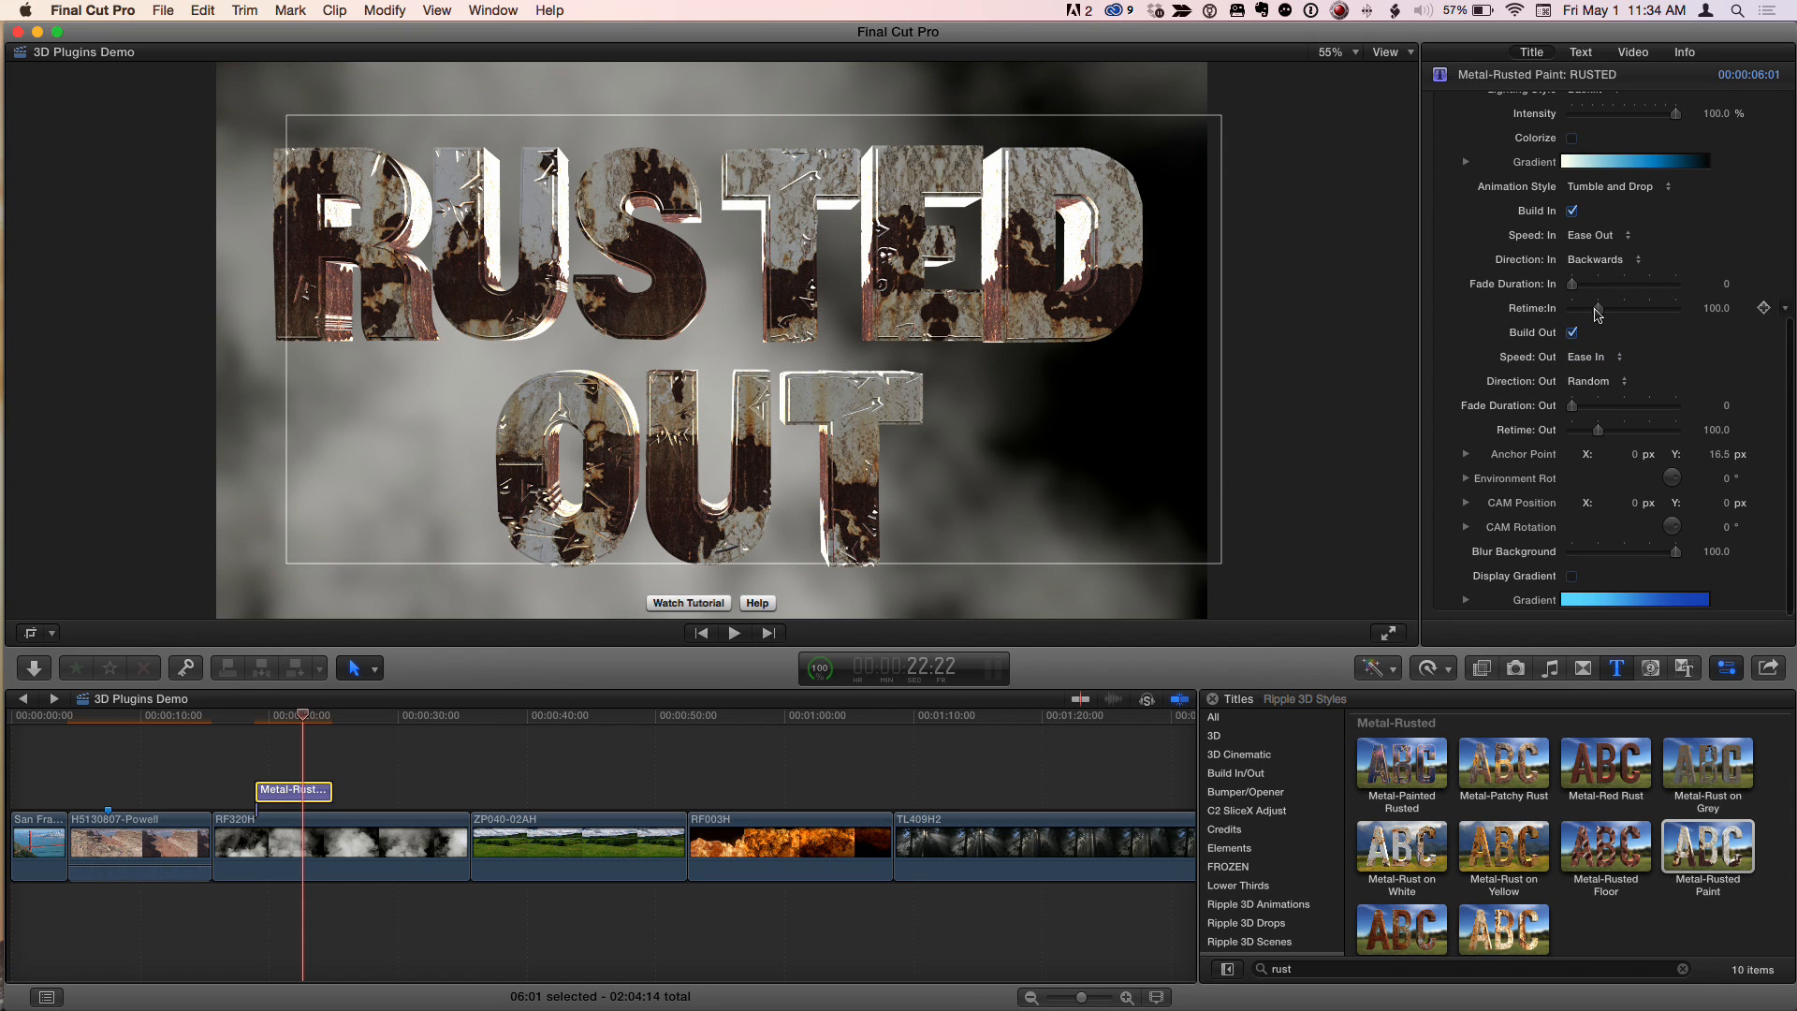
pyautogui.scroll(-1, 1575, 402)
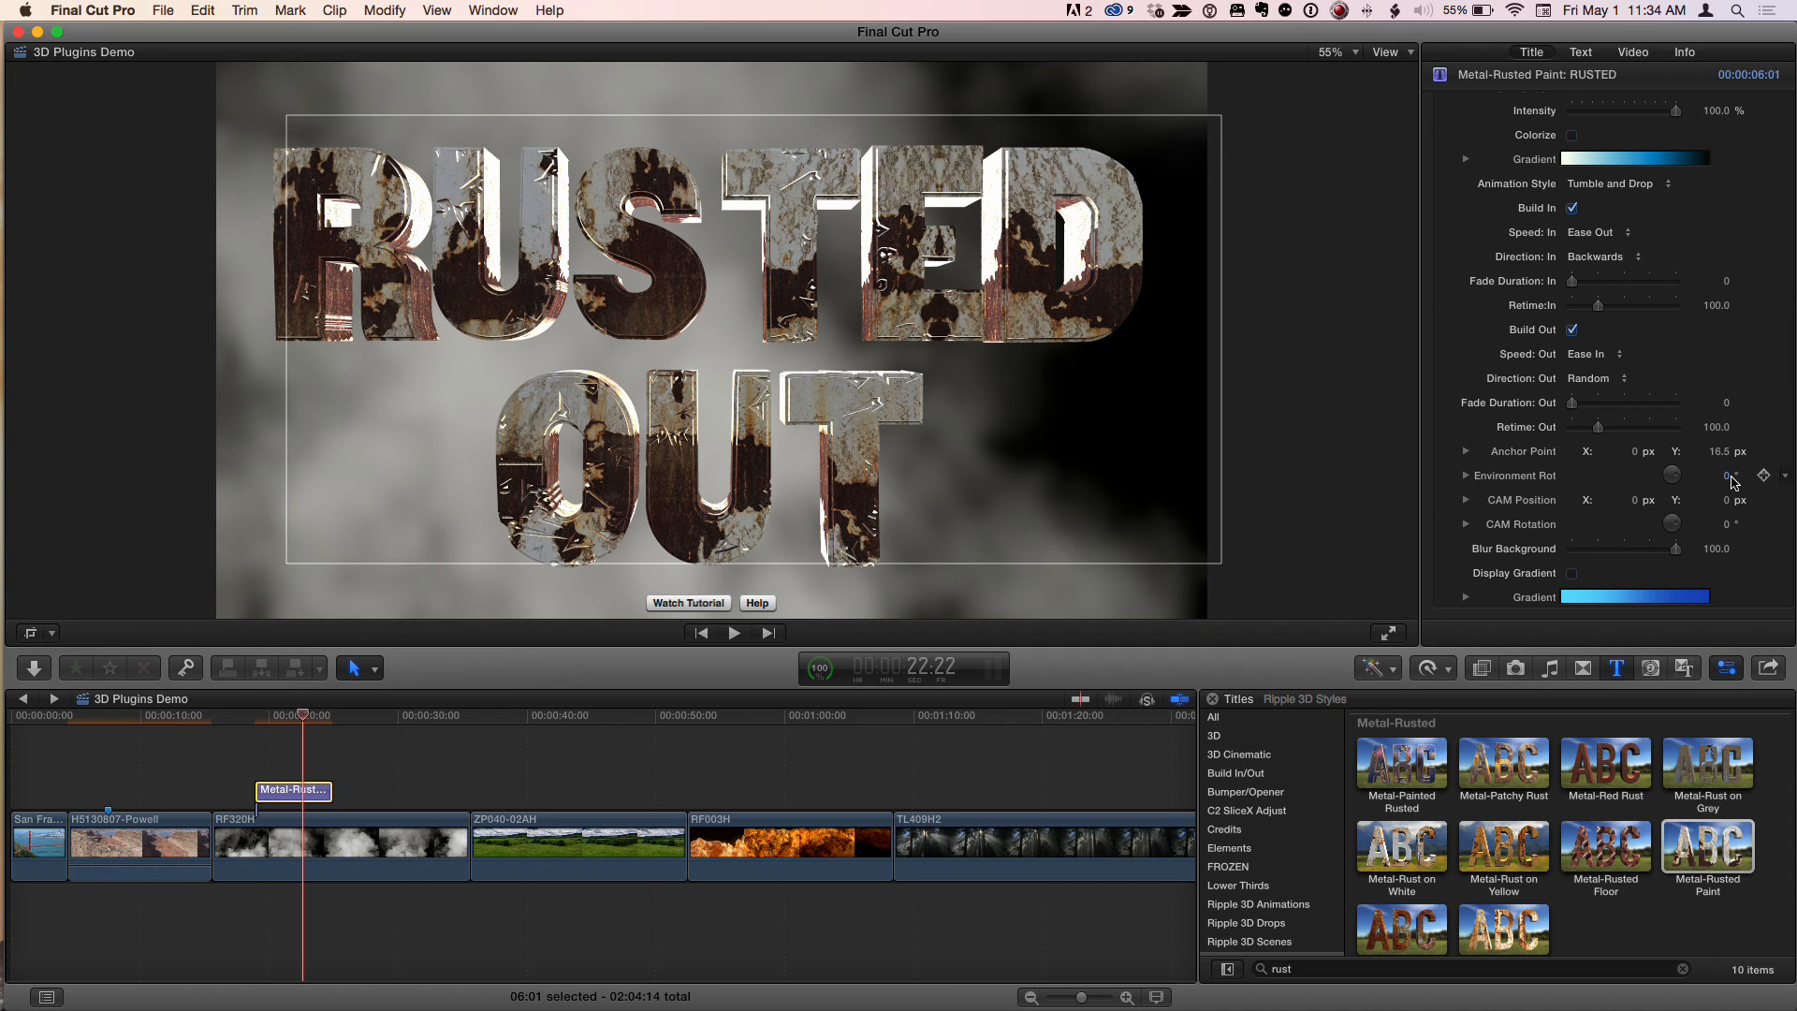
pyautogui.moveTo(1726, 478); pyautogui.dragTo(1718, 472)
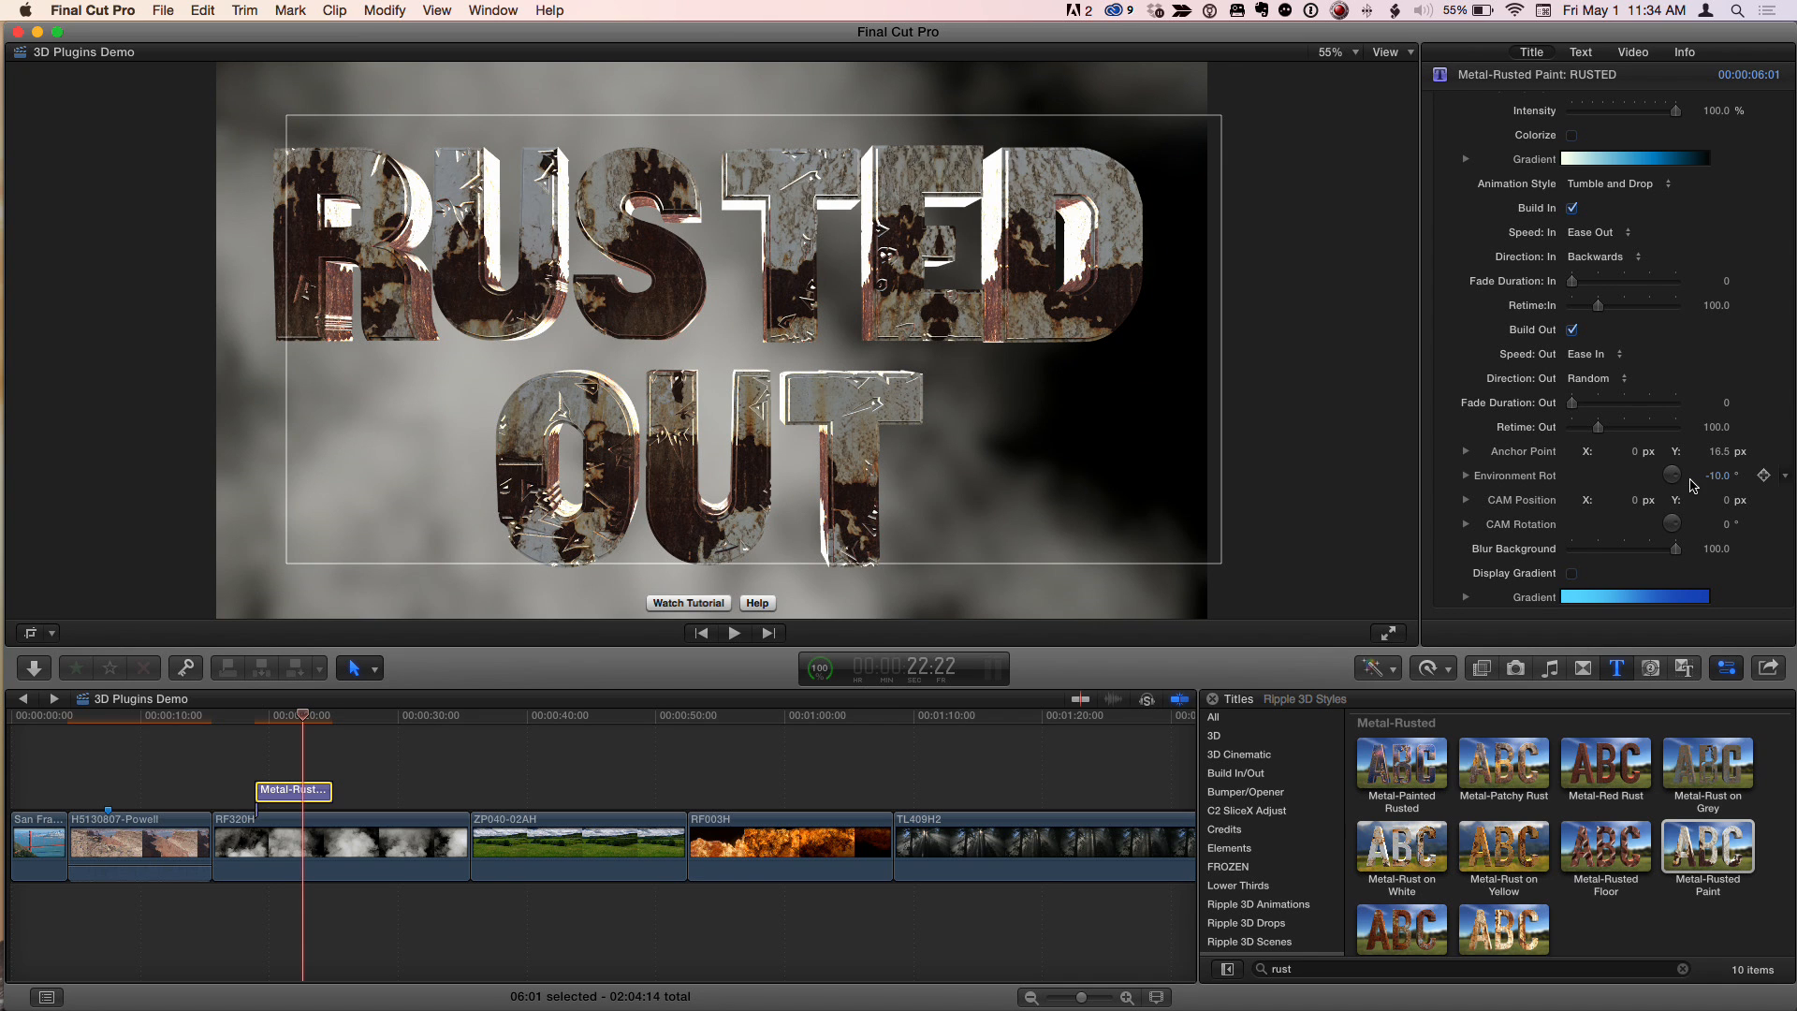
pyautogui.click(1465, 477)
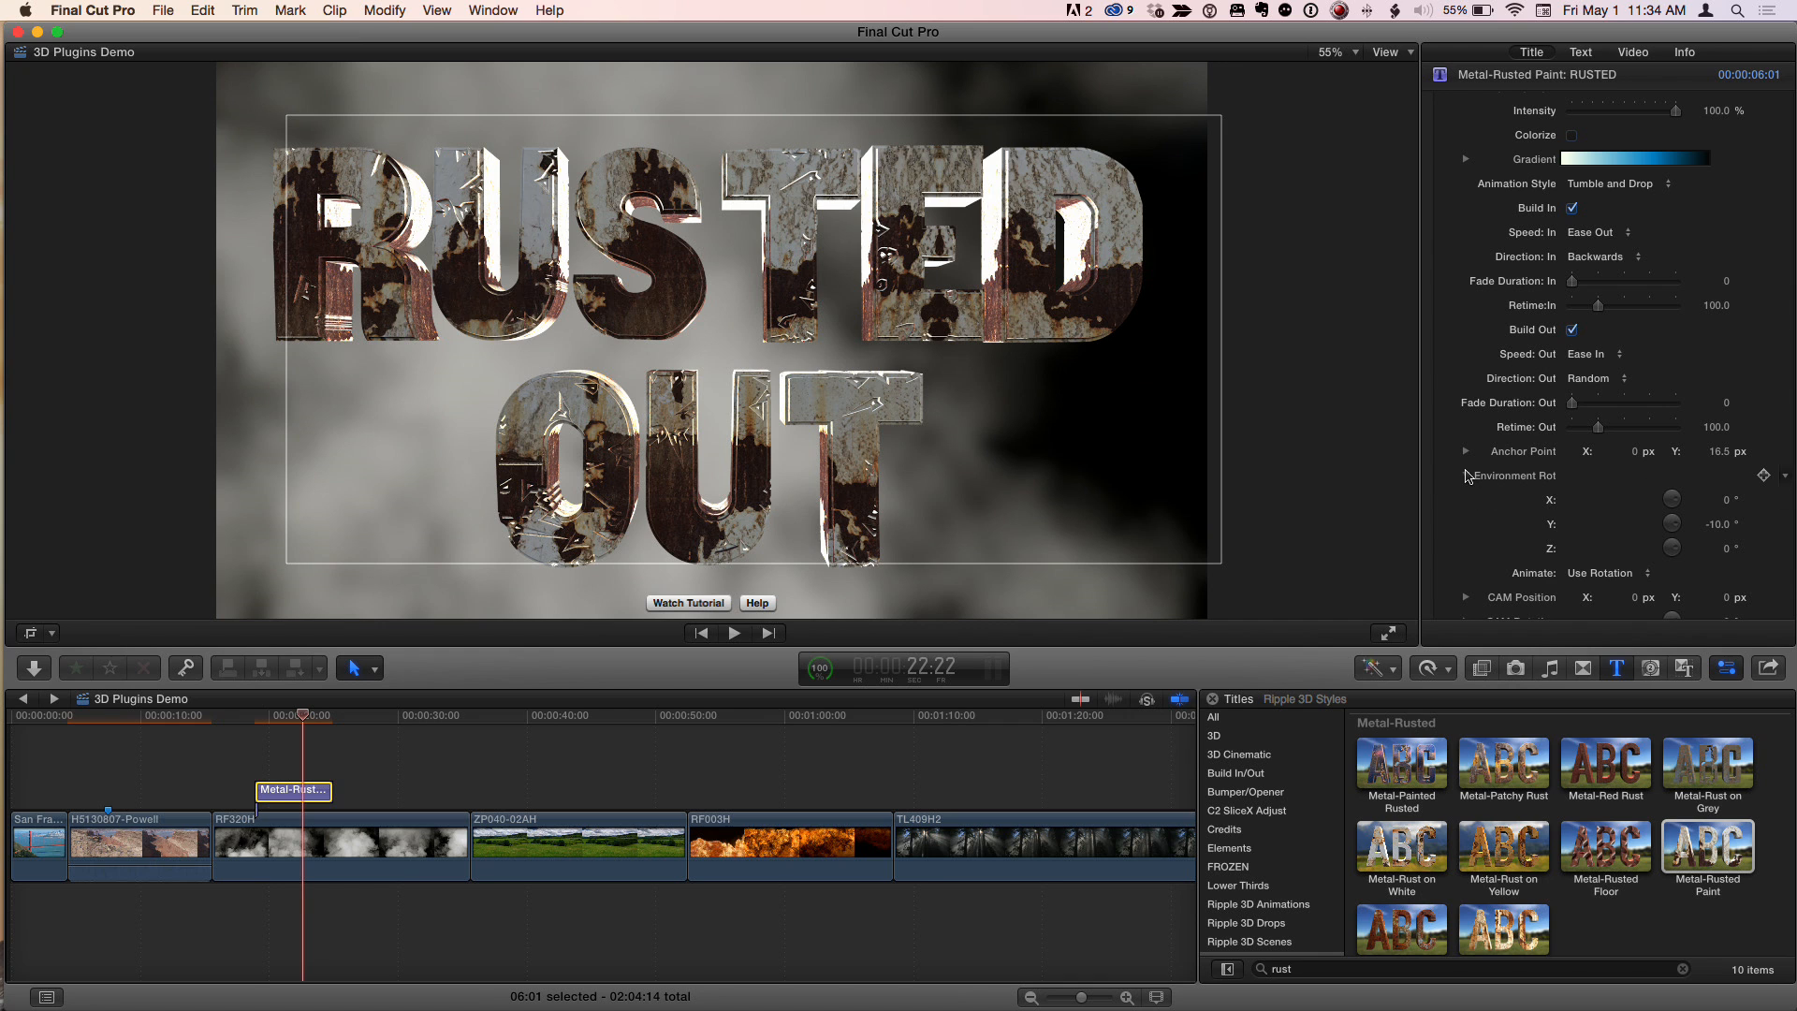
pyautogui.click(1466, 477)
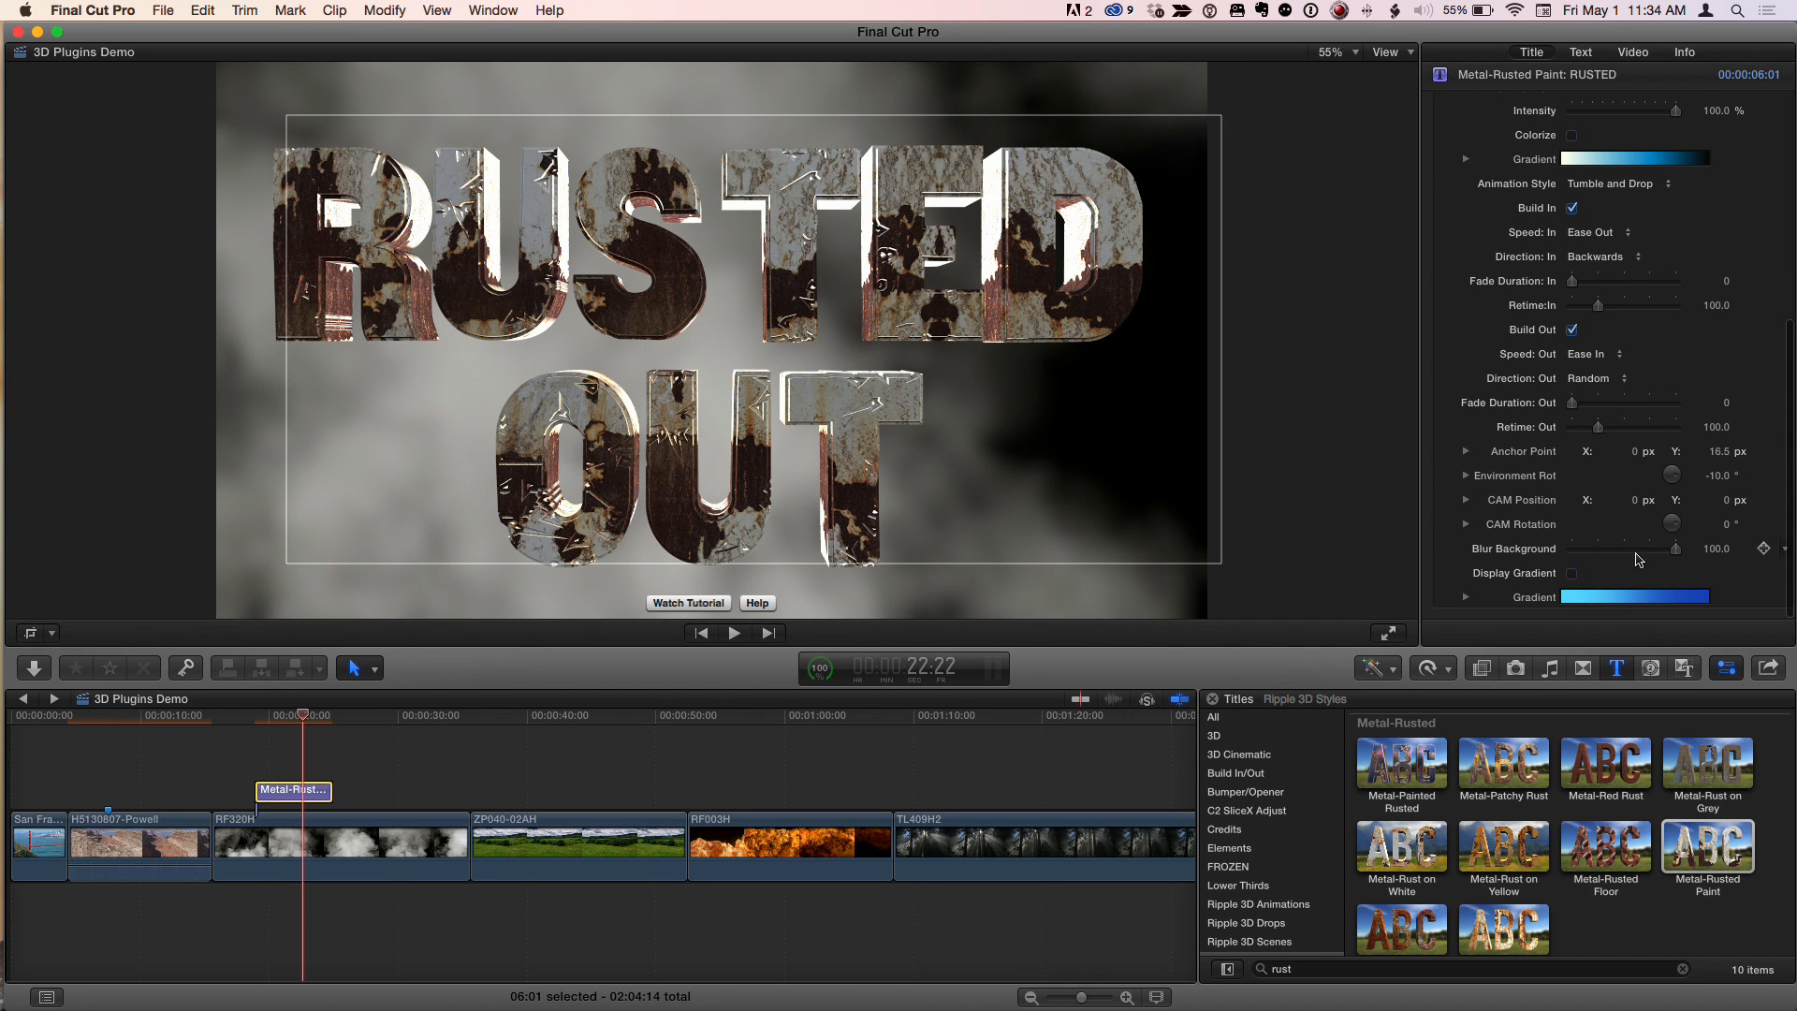
# Step: Set the title's background blur to 181.0, and try the Display Gradient option before turning it off again
pyautogui.moveTo(1635, 552); pyautogui.dragTo(1717, 546)
pyautogui.click(1574, 574)
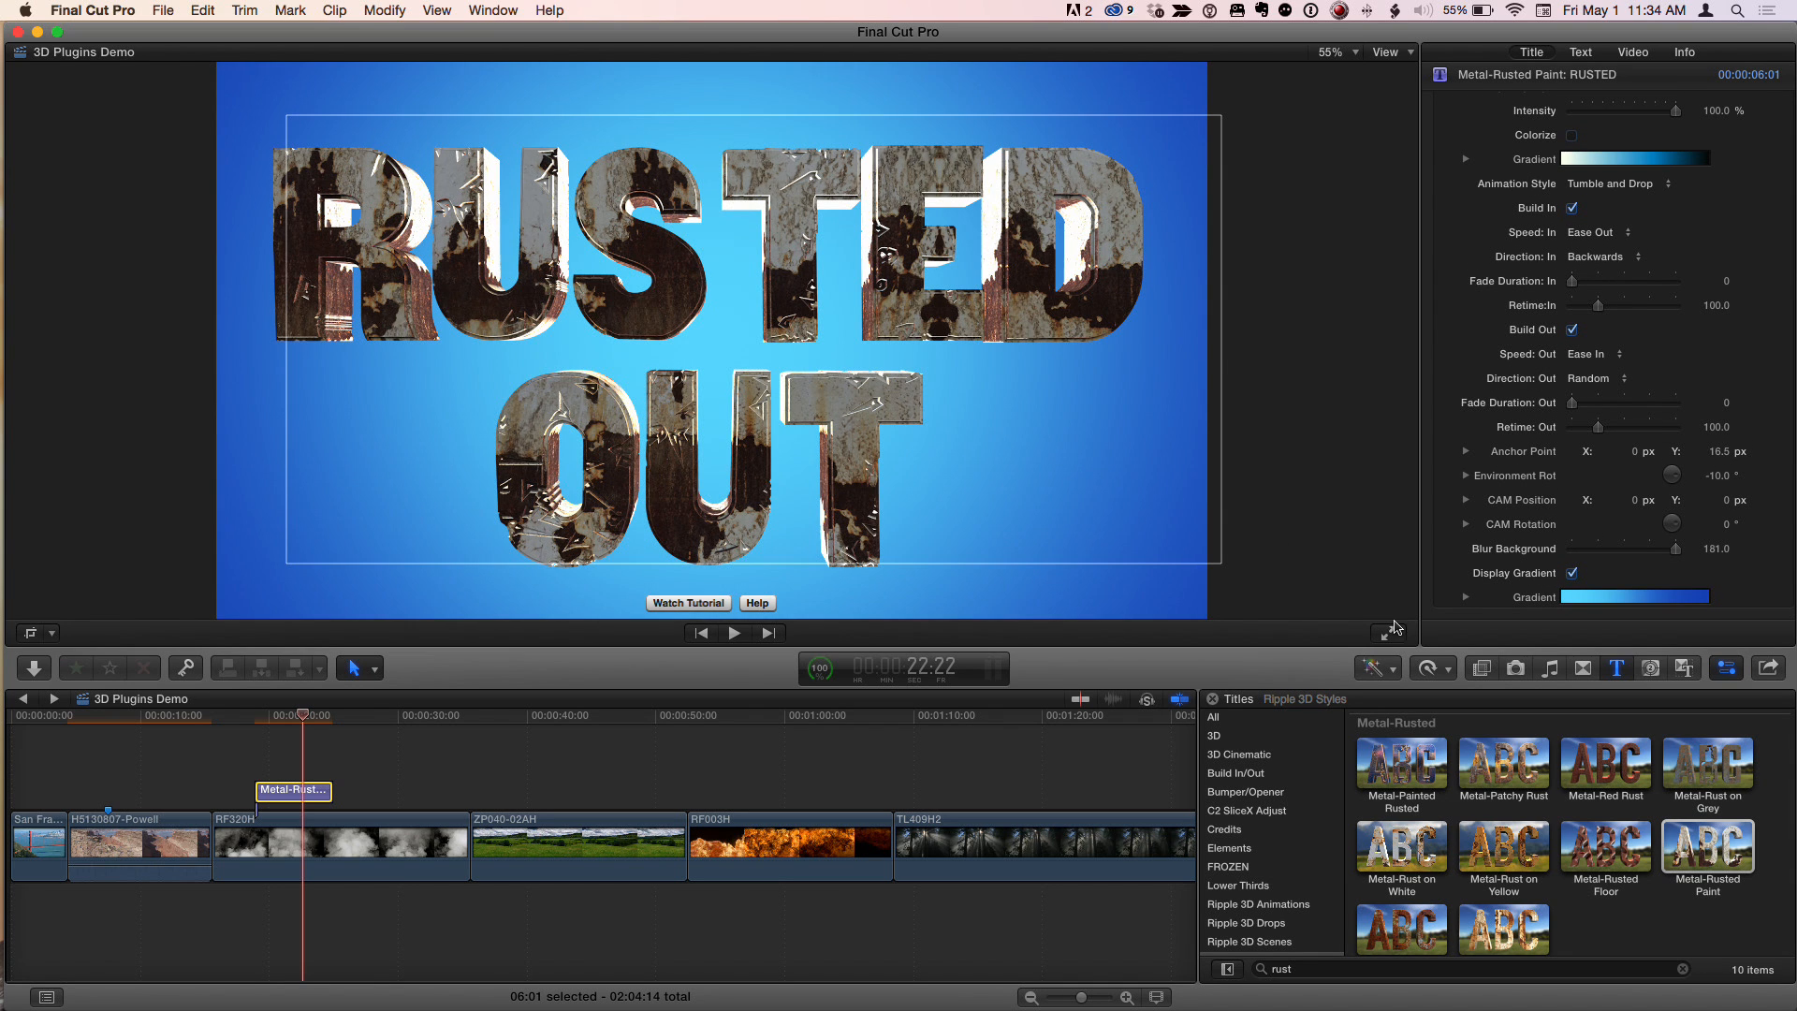
pyautogui.click(1573, 574)
# Step: Save all format and appearance attributes of the RUSTED OUT title as a preset named Rusted, and pick that preset from the styles
pyautogui.click(290, 725)
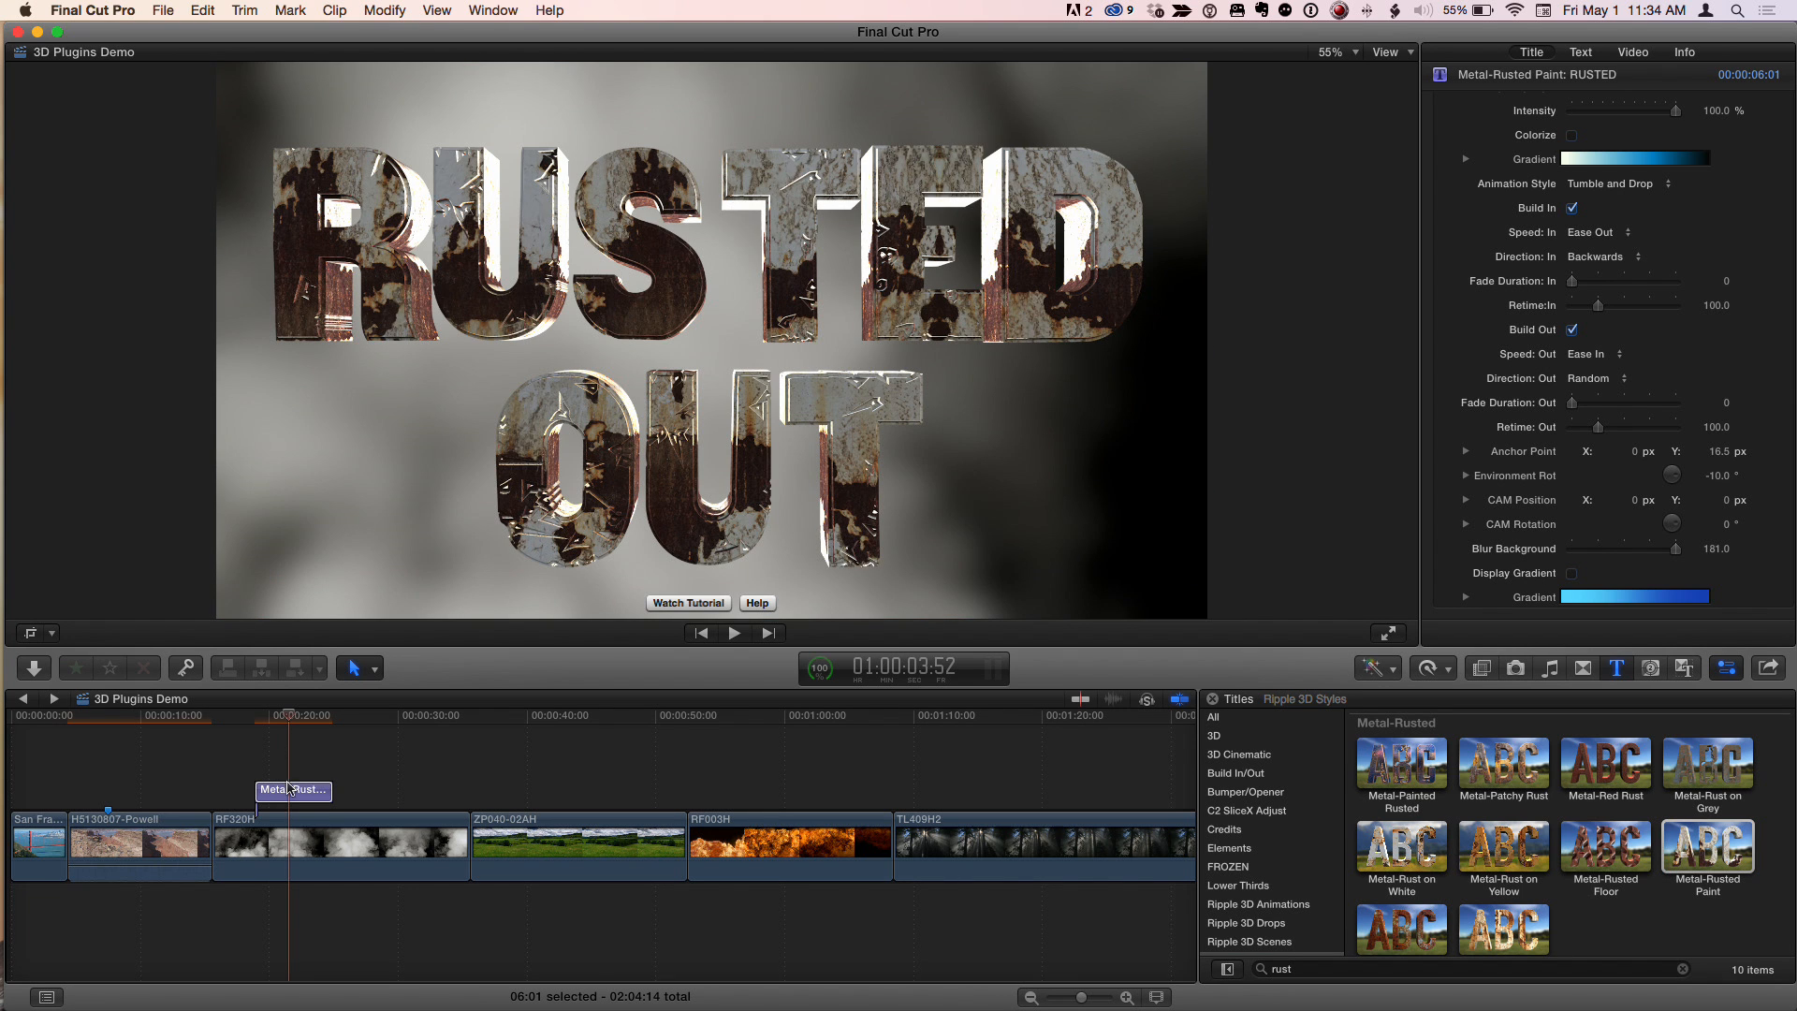
pyautogui.click(300, 797)
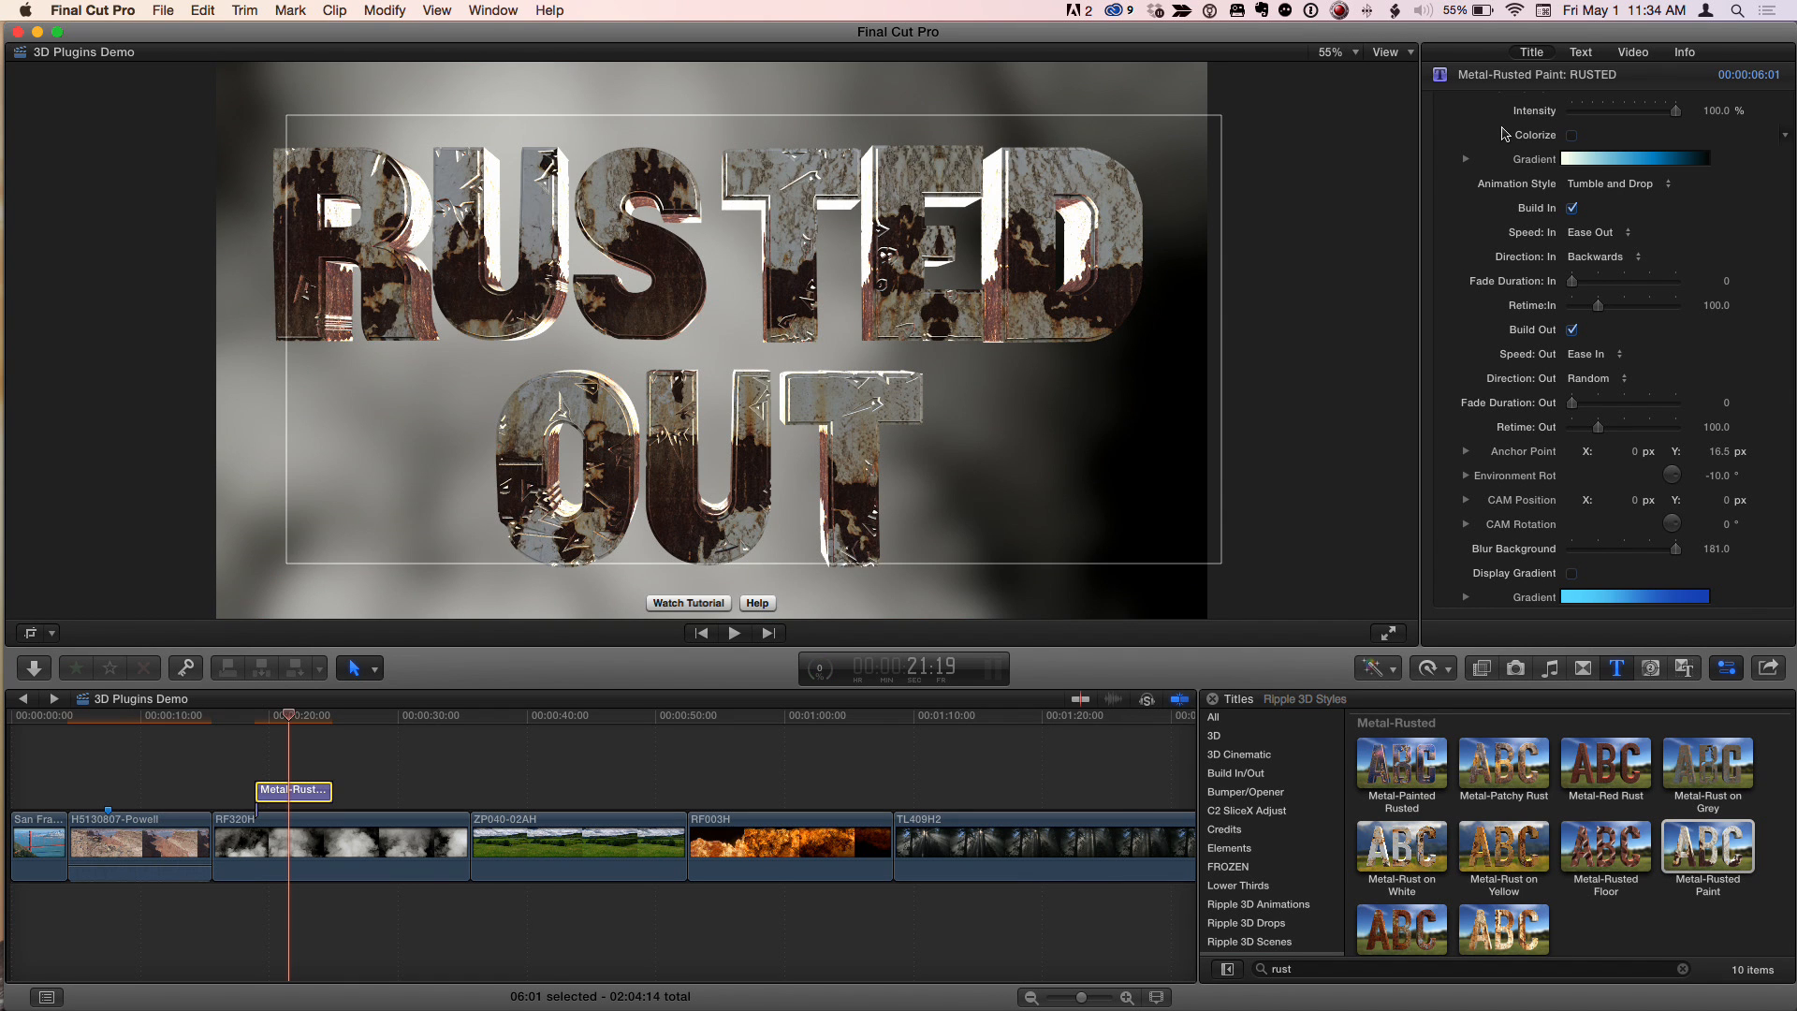
pyautogui.scroll(10, 1606, 115)
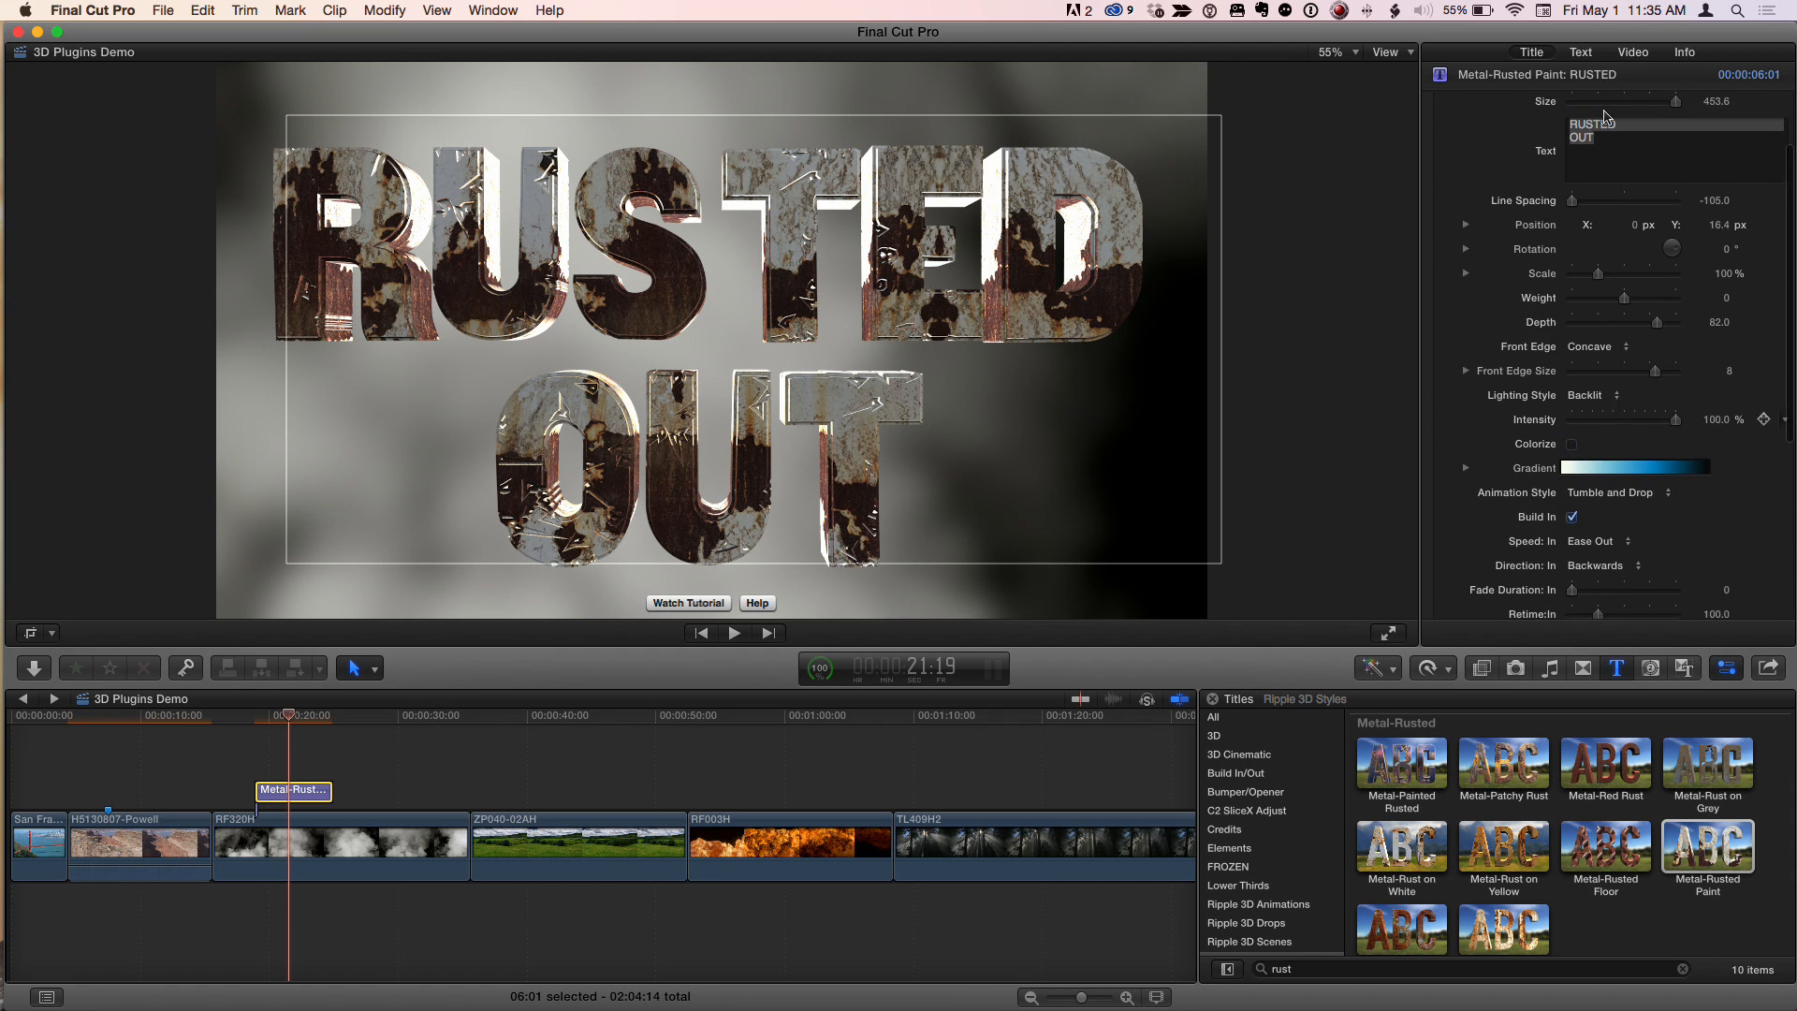
pyautogui.click(1581, 52)
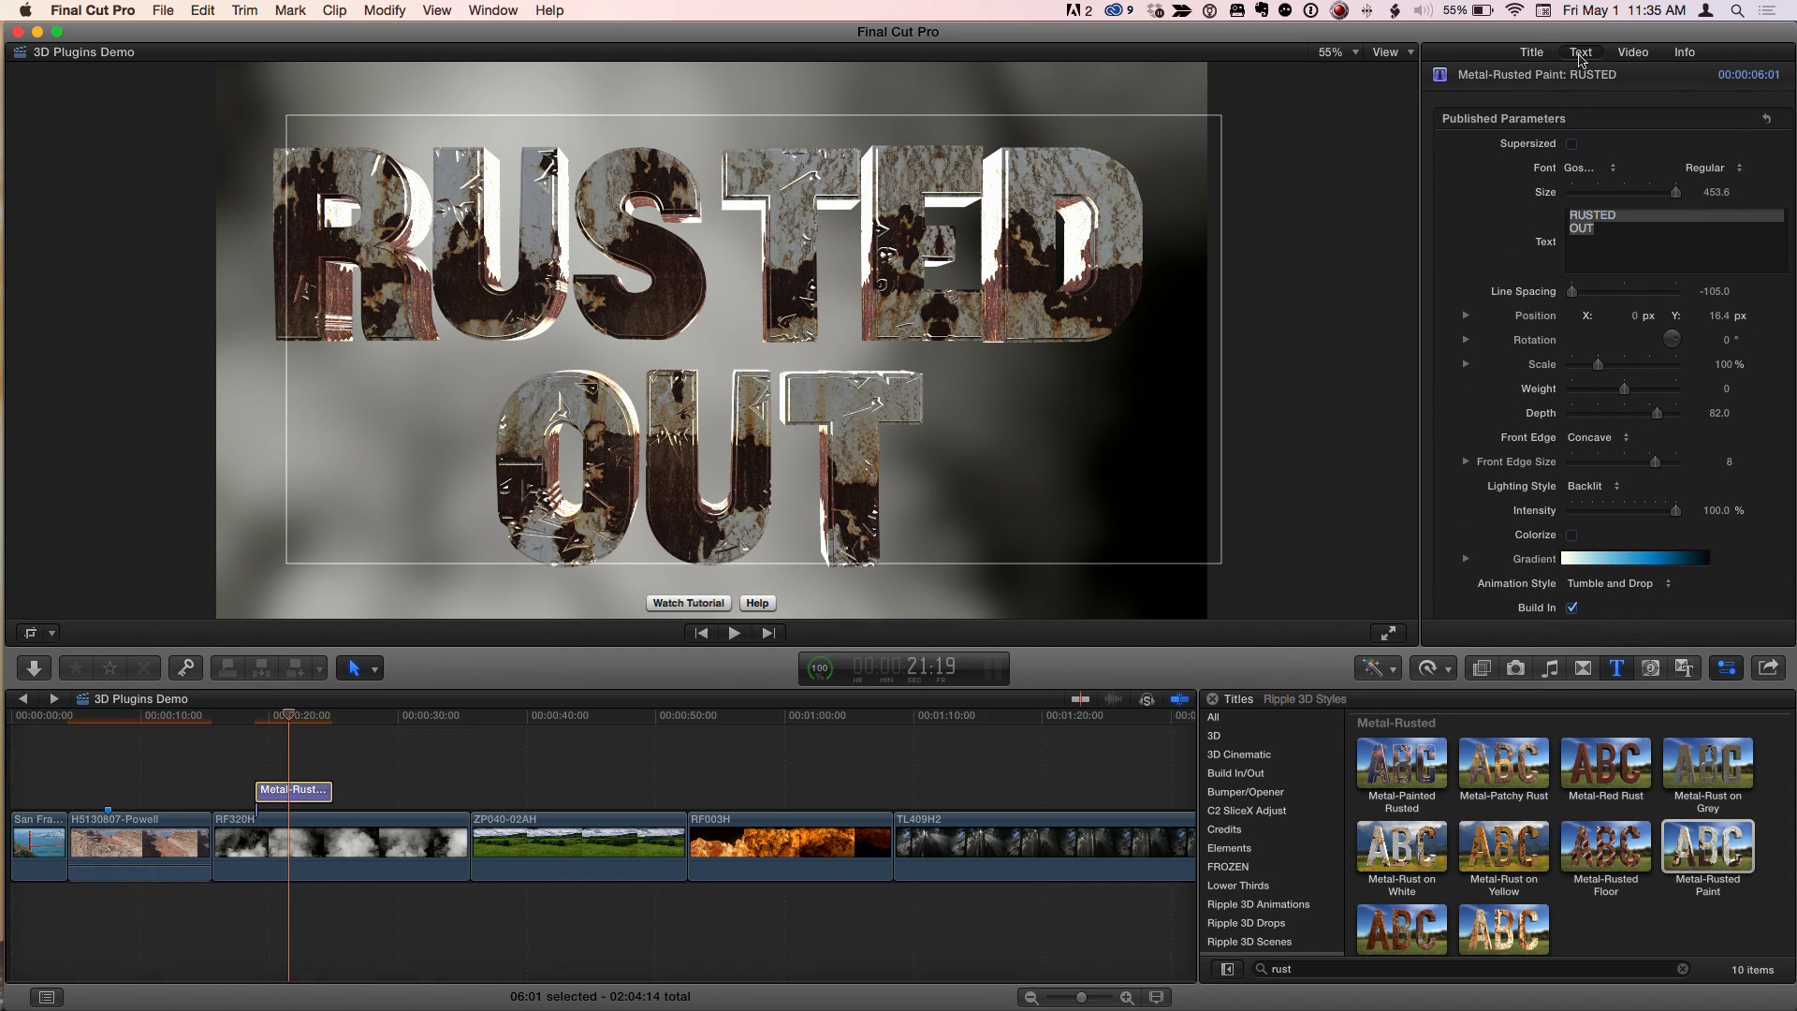
pyautogui.click(1606, 96)
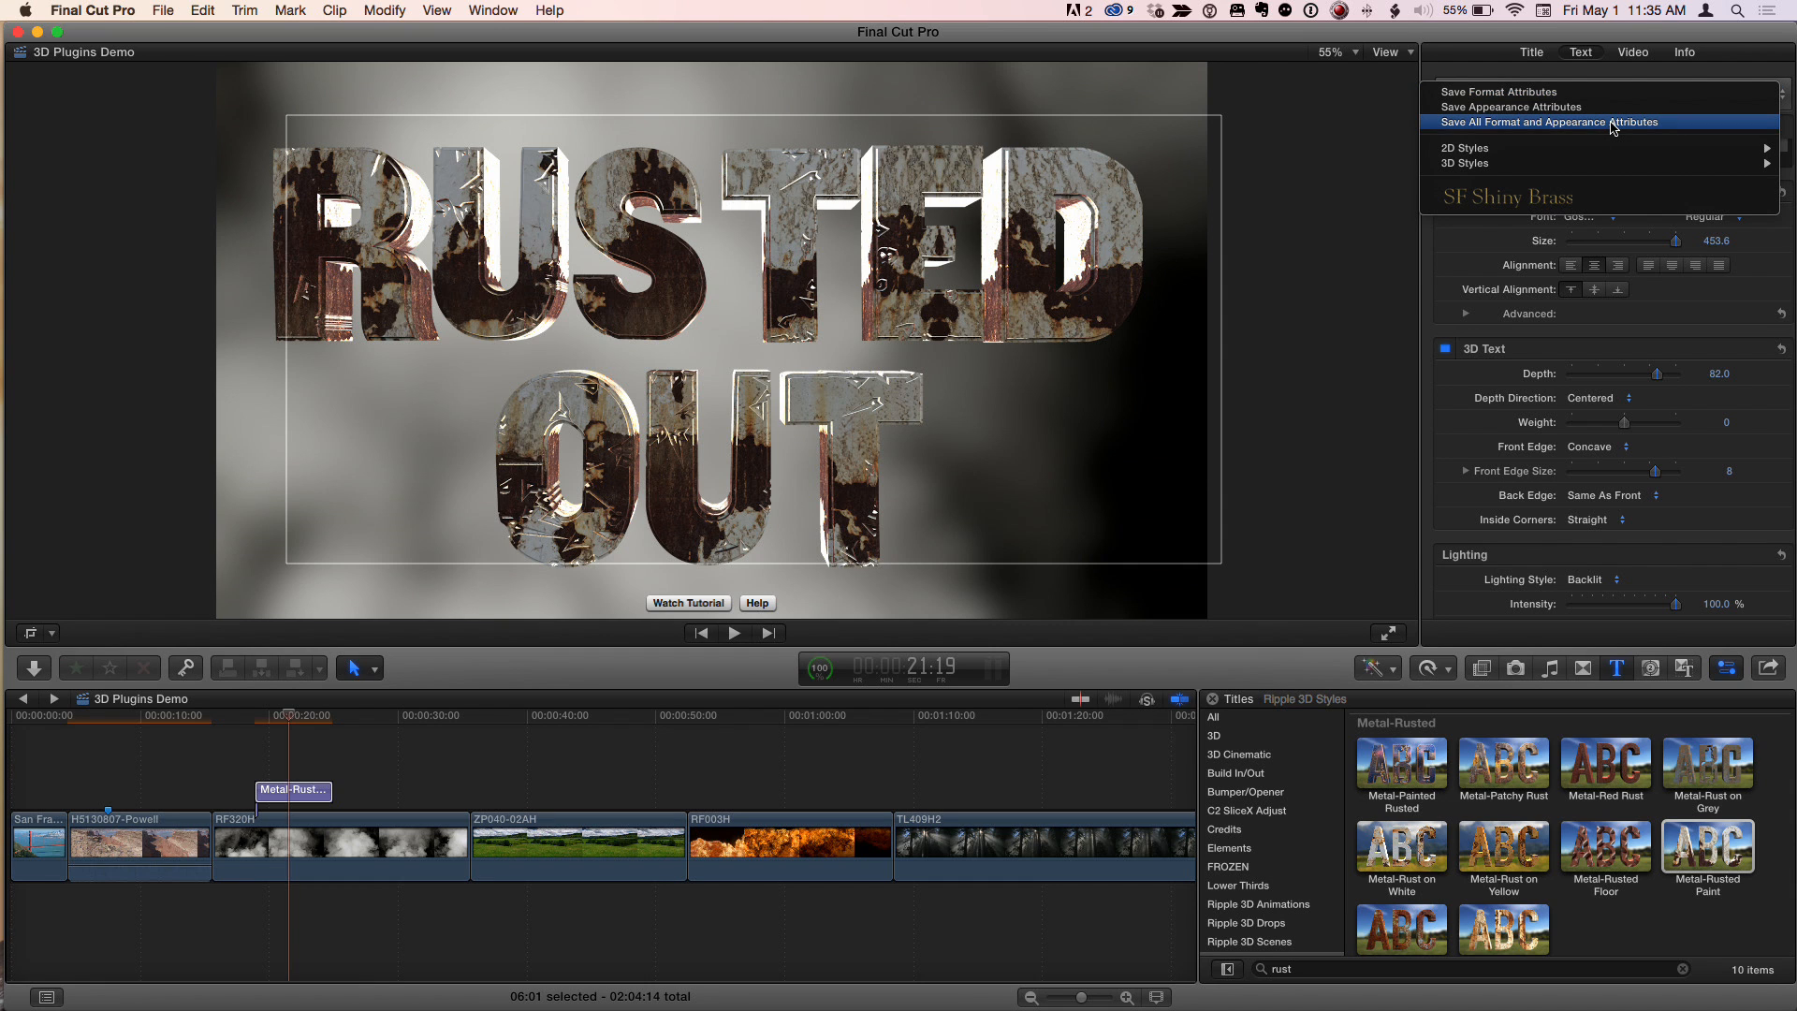
pyautogui.click(1611, 122)
pyautogui.write('Rusted')
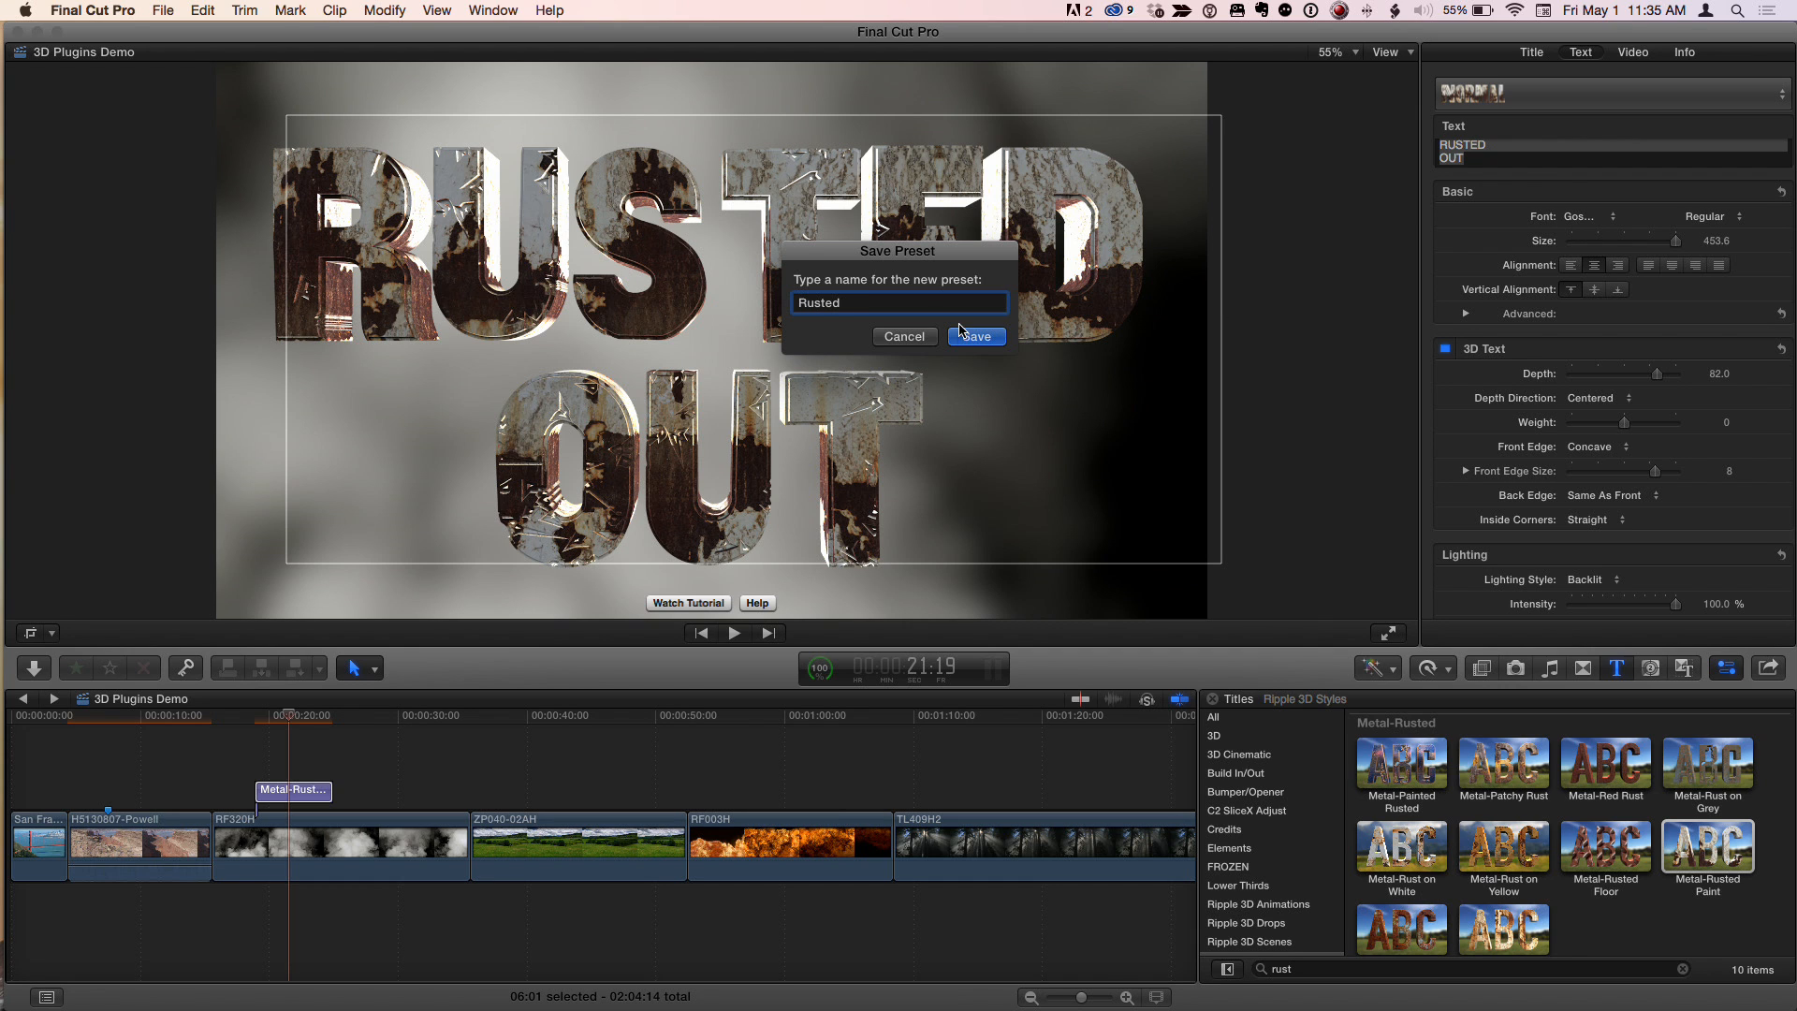
pyautogui.click(975, 337)
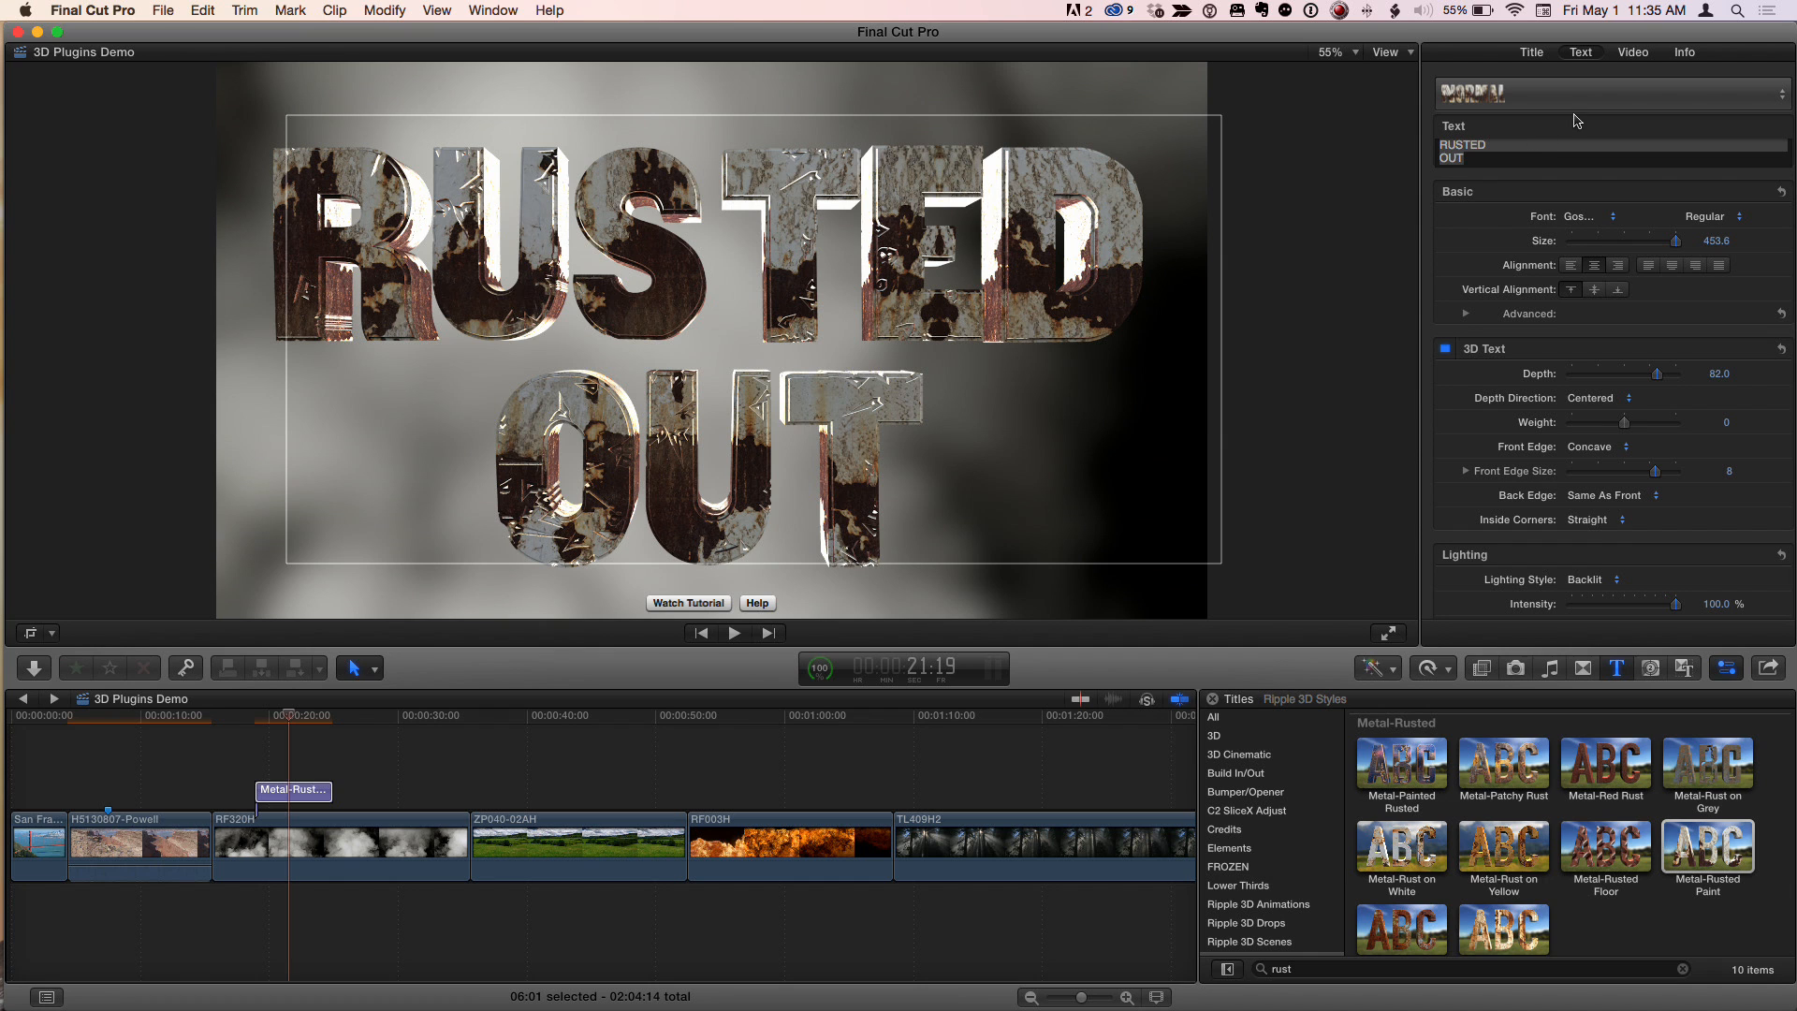
pyautogui.click(1595, 94)
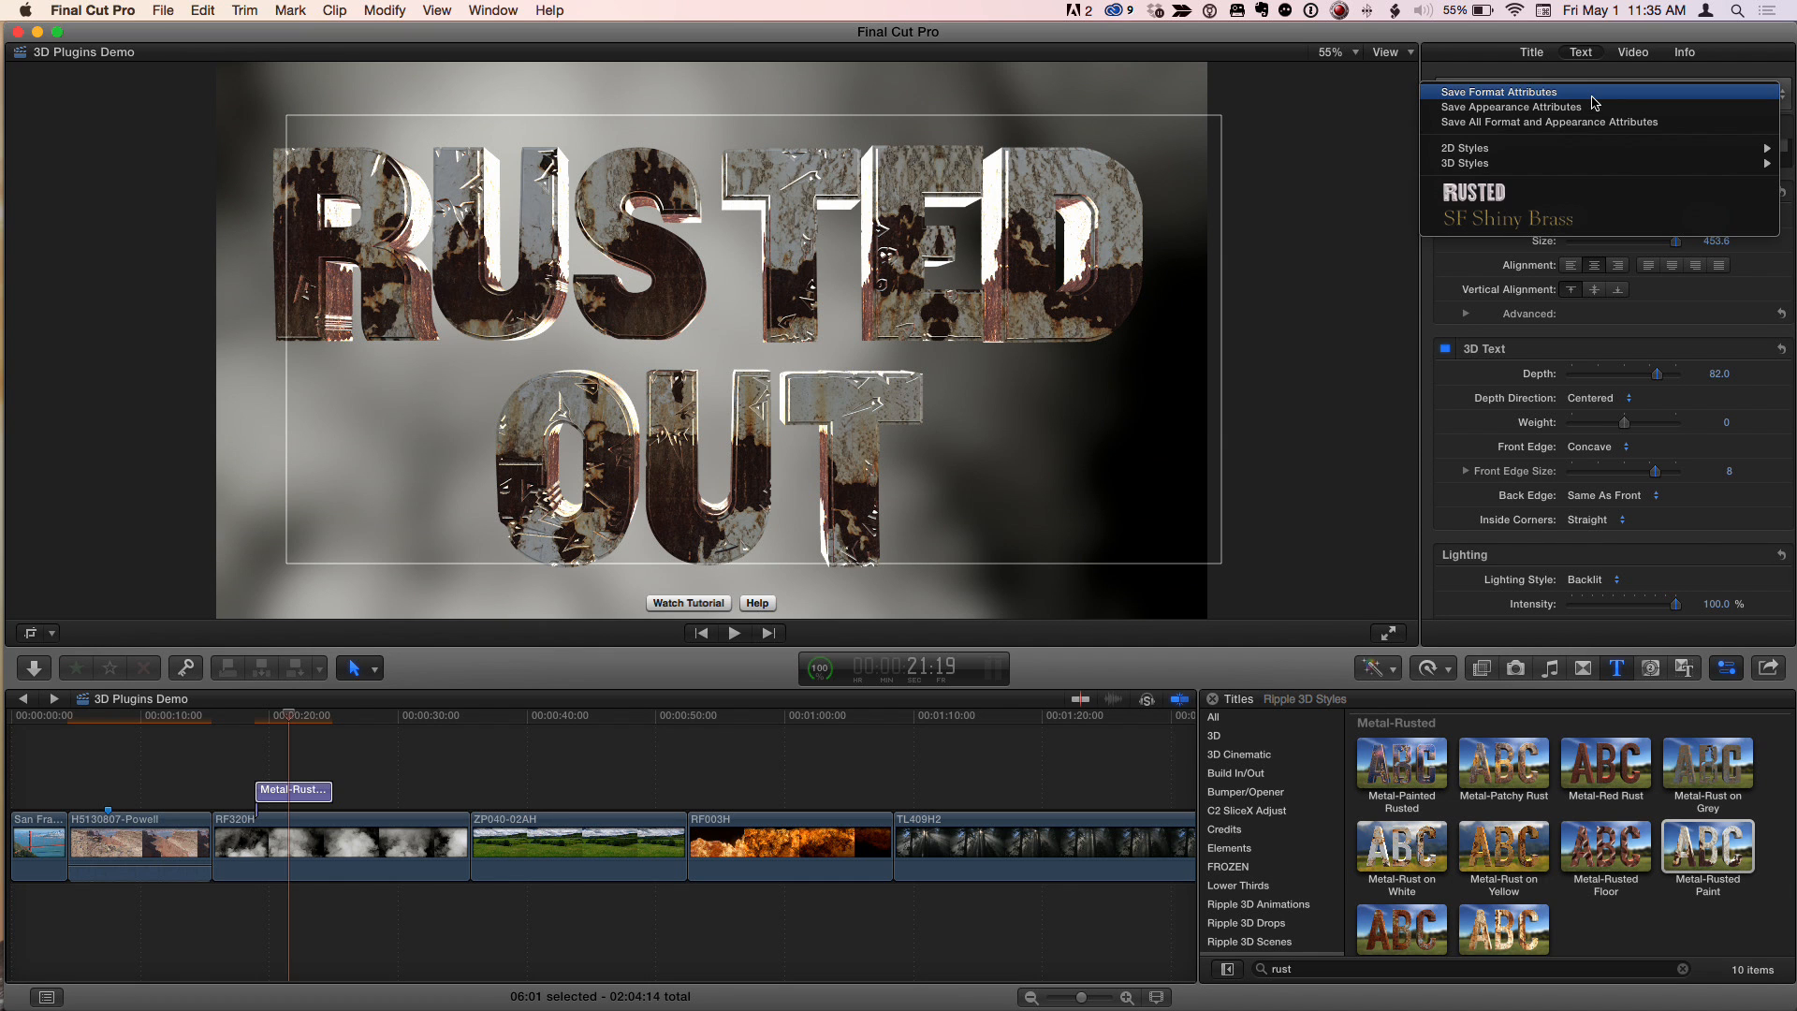
pyautogui.click(1553, 196)
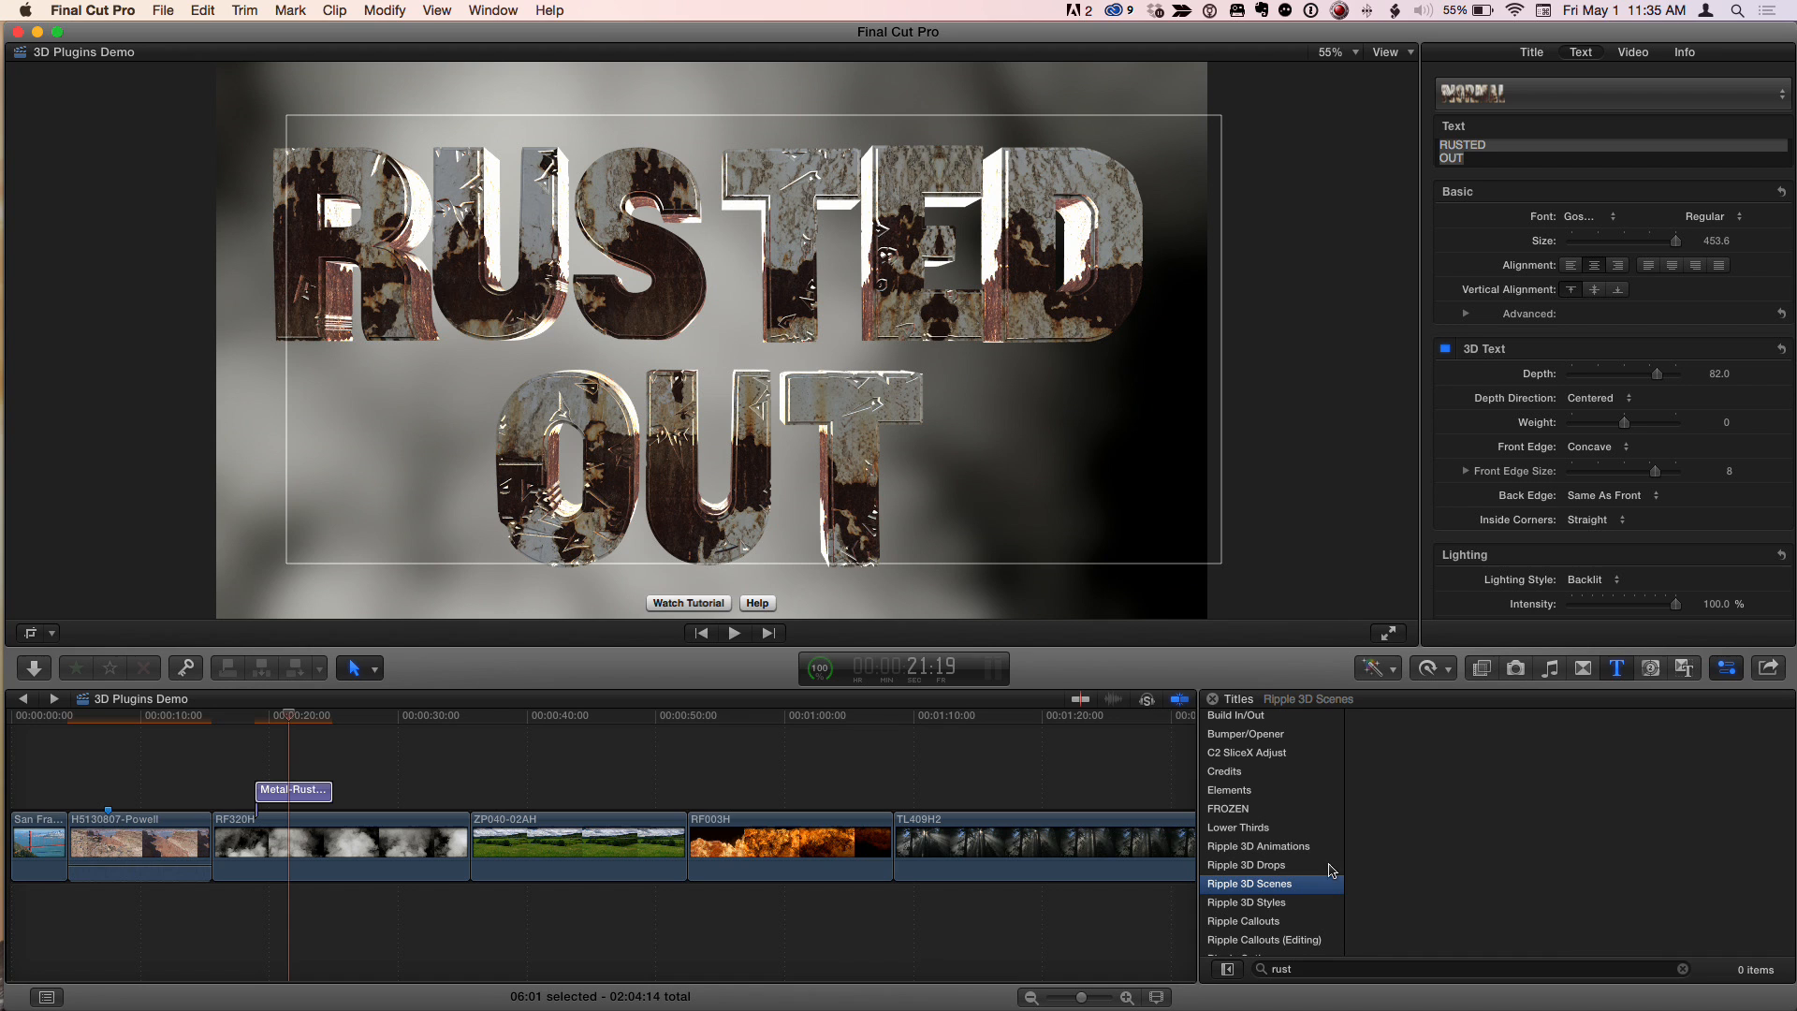
# Step: Clear the rust search in the titles browser and enlarge it to browse the Ripple 3D Scenes down to the walls
pyautogui.click(1683, 969)
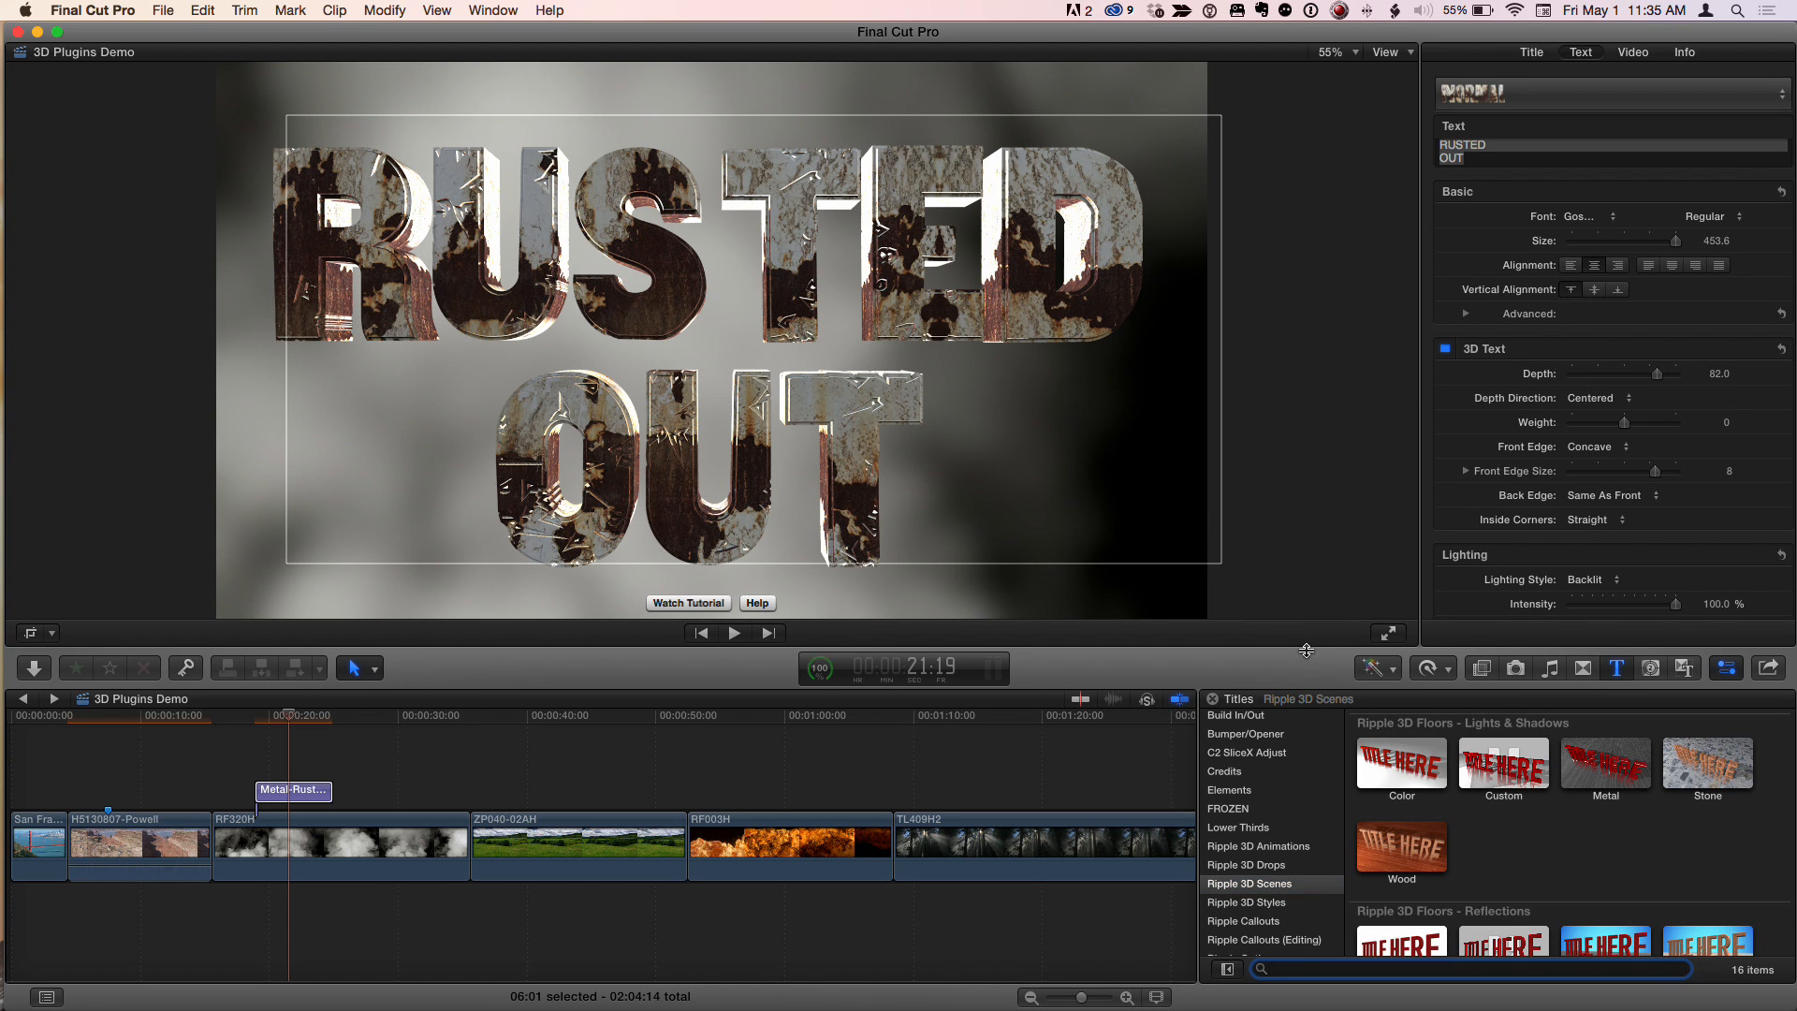
pyautogui.moveTo(1310, 646); pyautogui.dragTo(1310, 604)
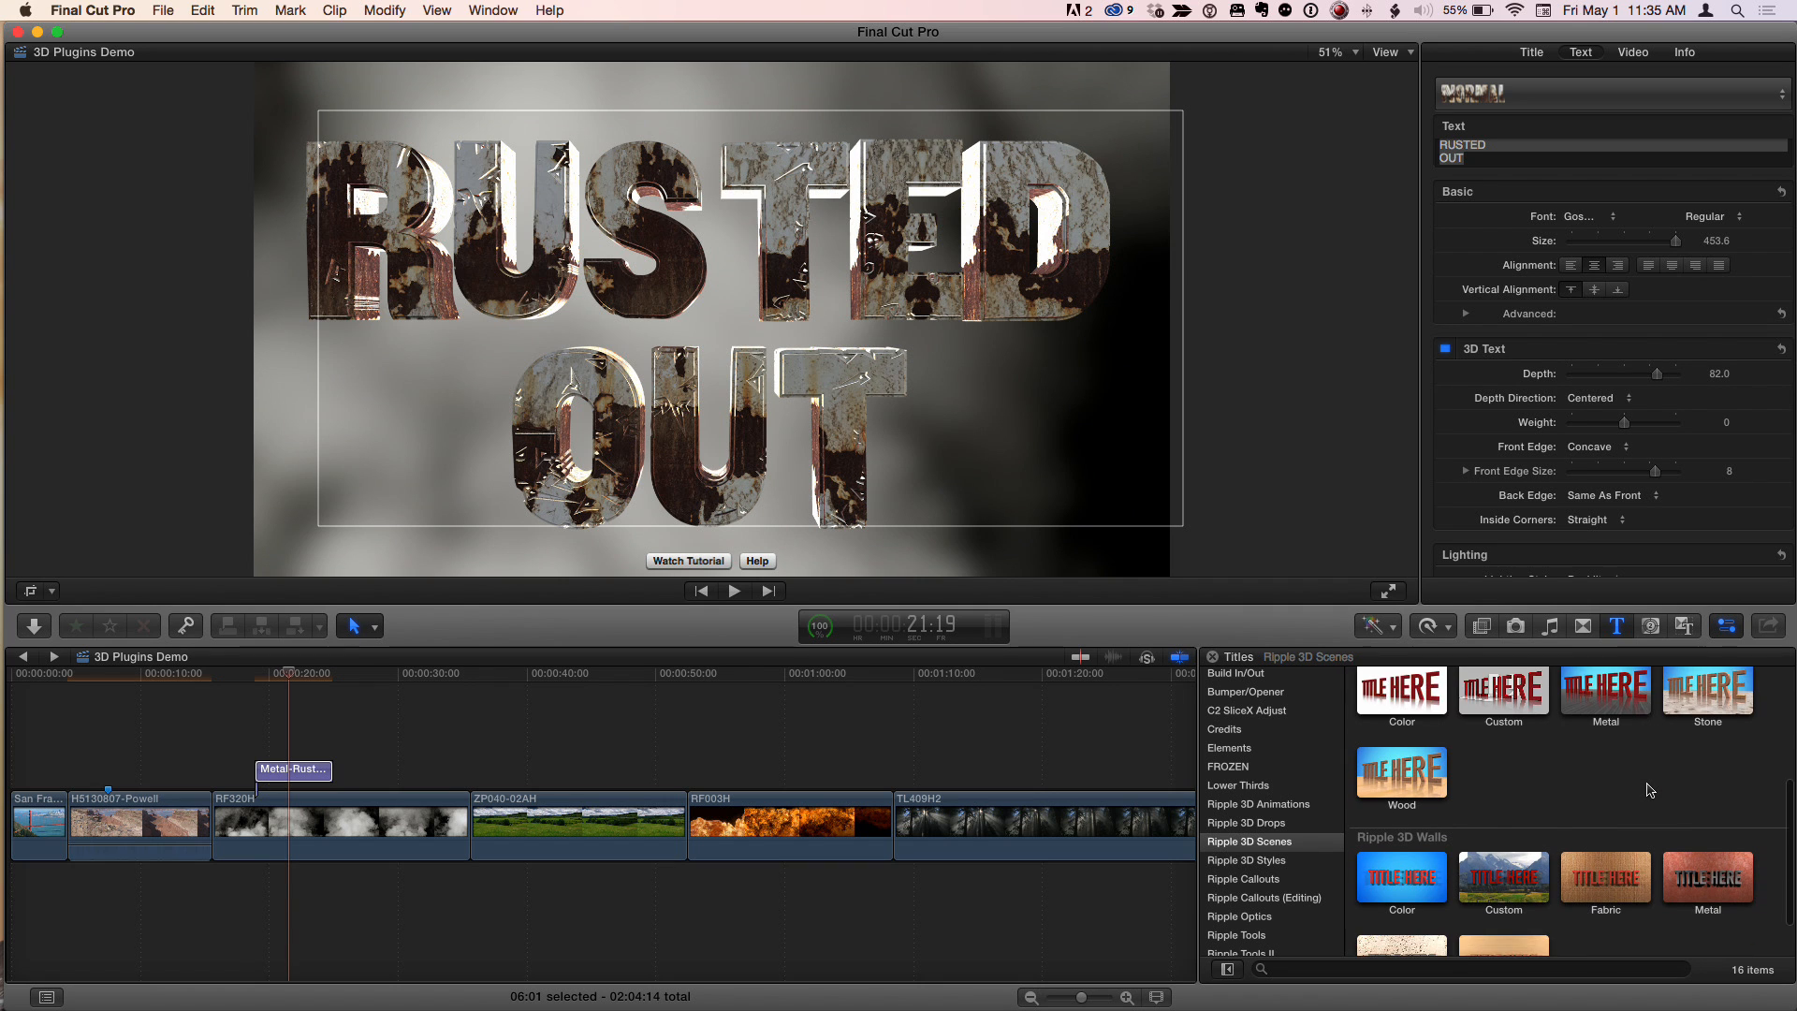
pyautogui.scroll(-2, 1649, 789)
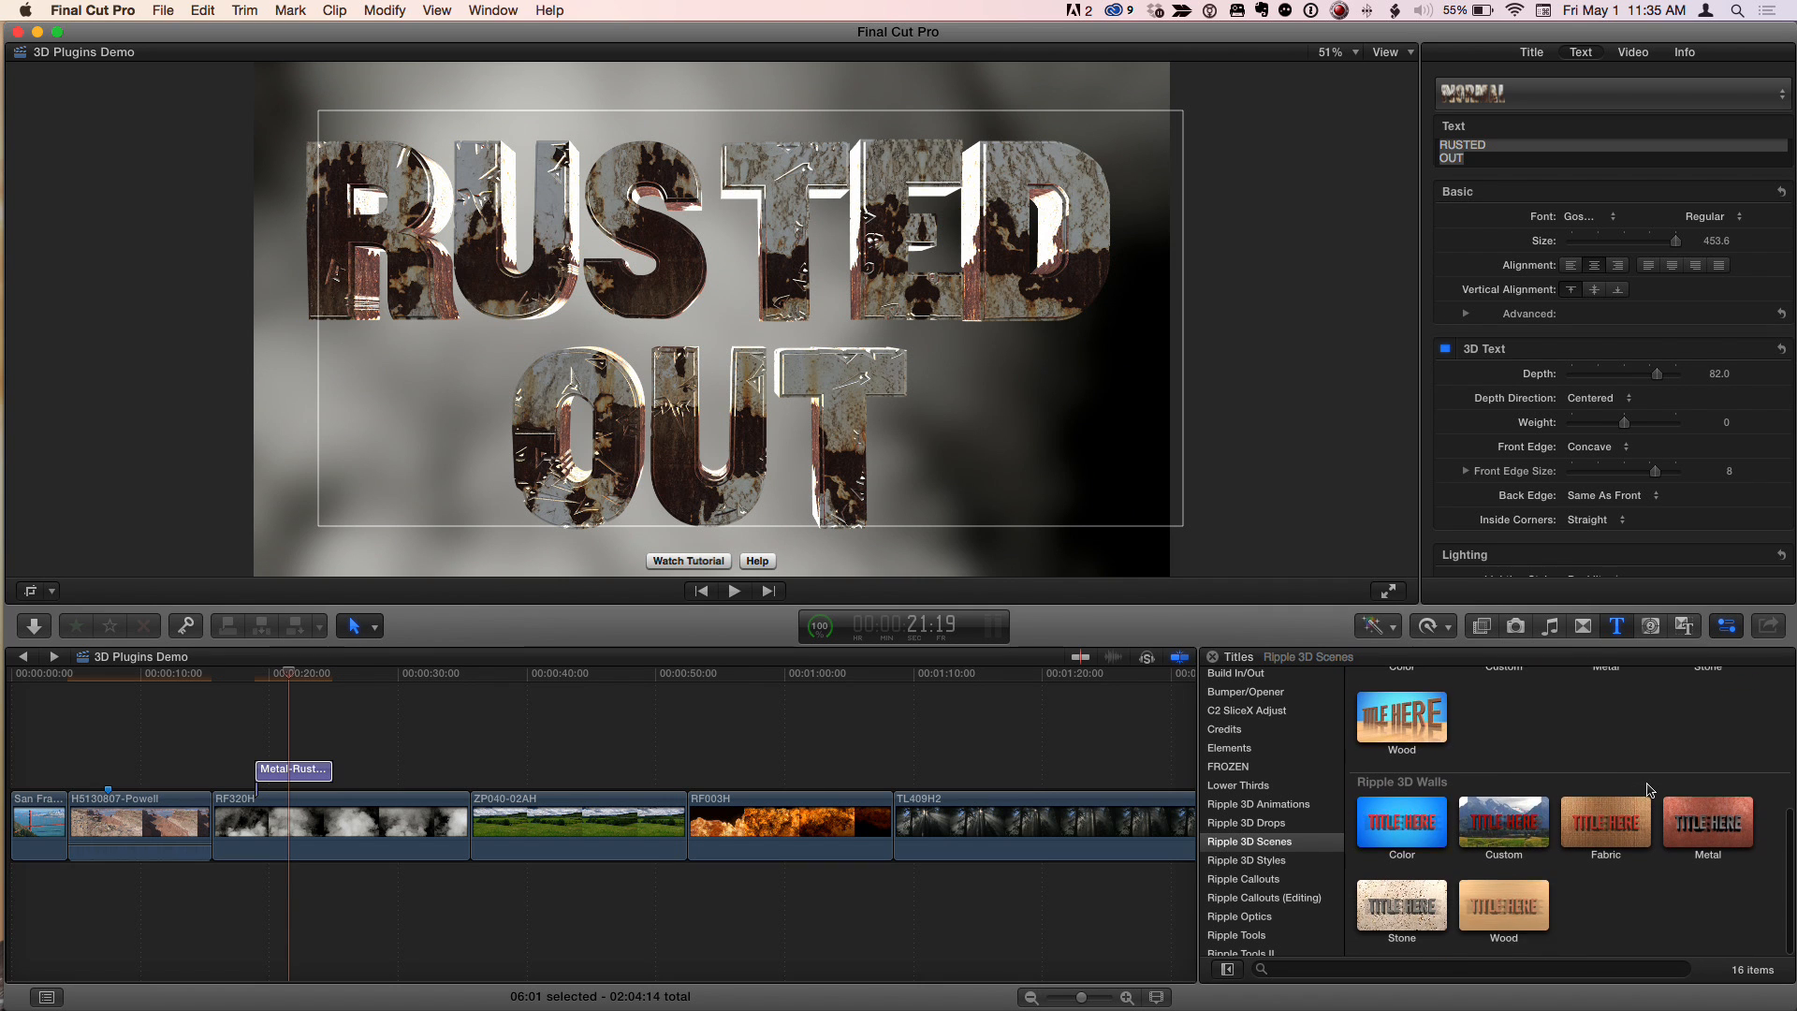
# Step: Append the Fabric title from Ripple 3D Walls to the end of the timeline and move the playhead to its start
pyautogui.click(1610, 833)
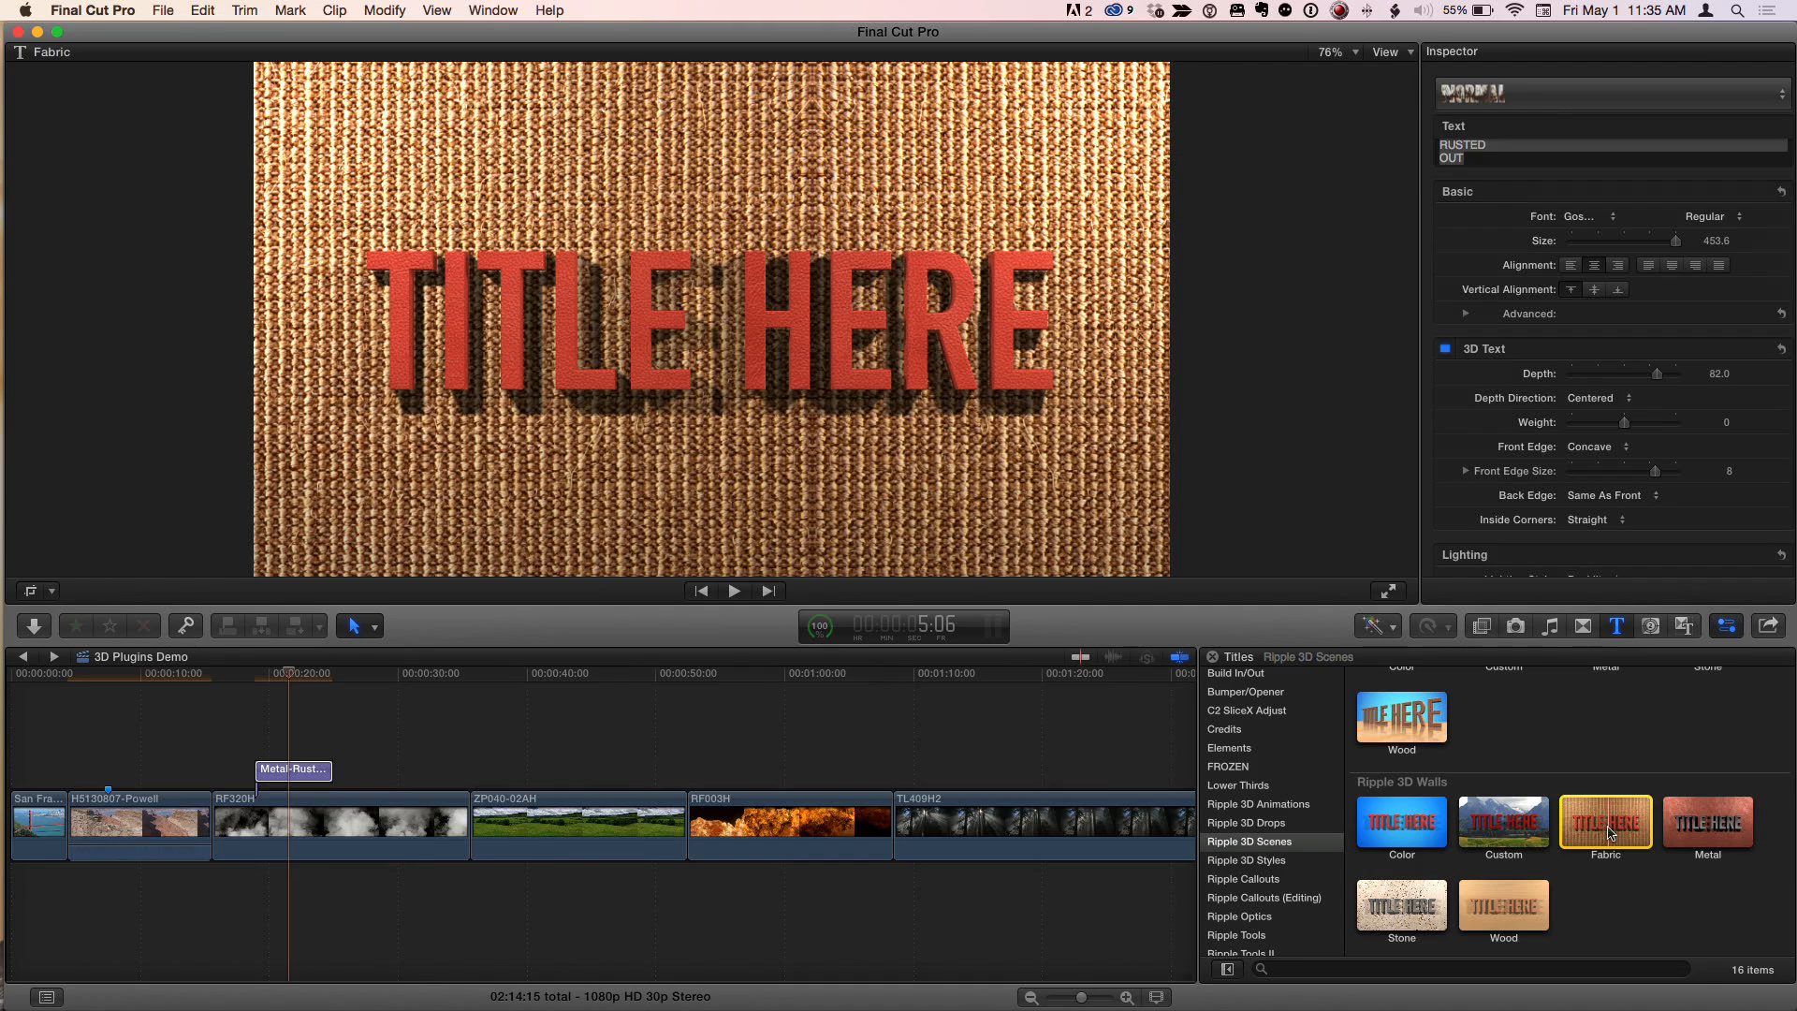
pyautogui.press('e')
pyautogui.click(797, 682)
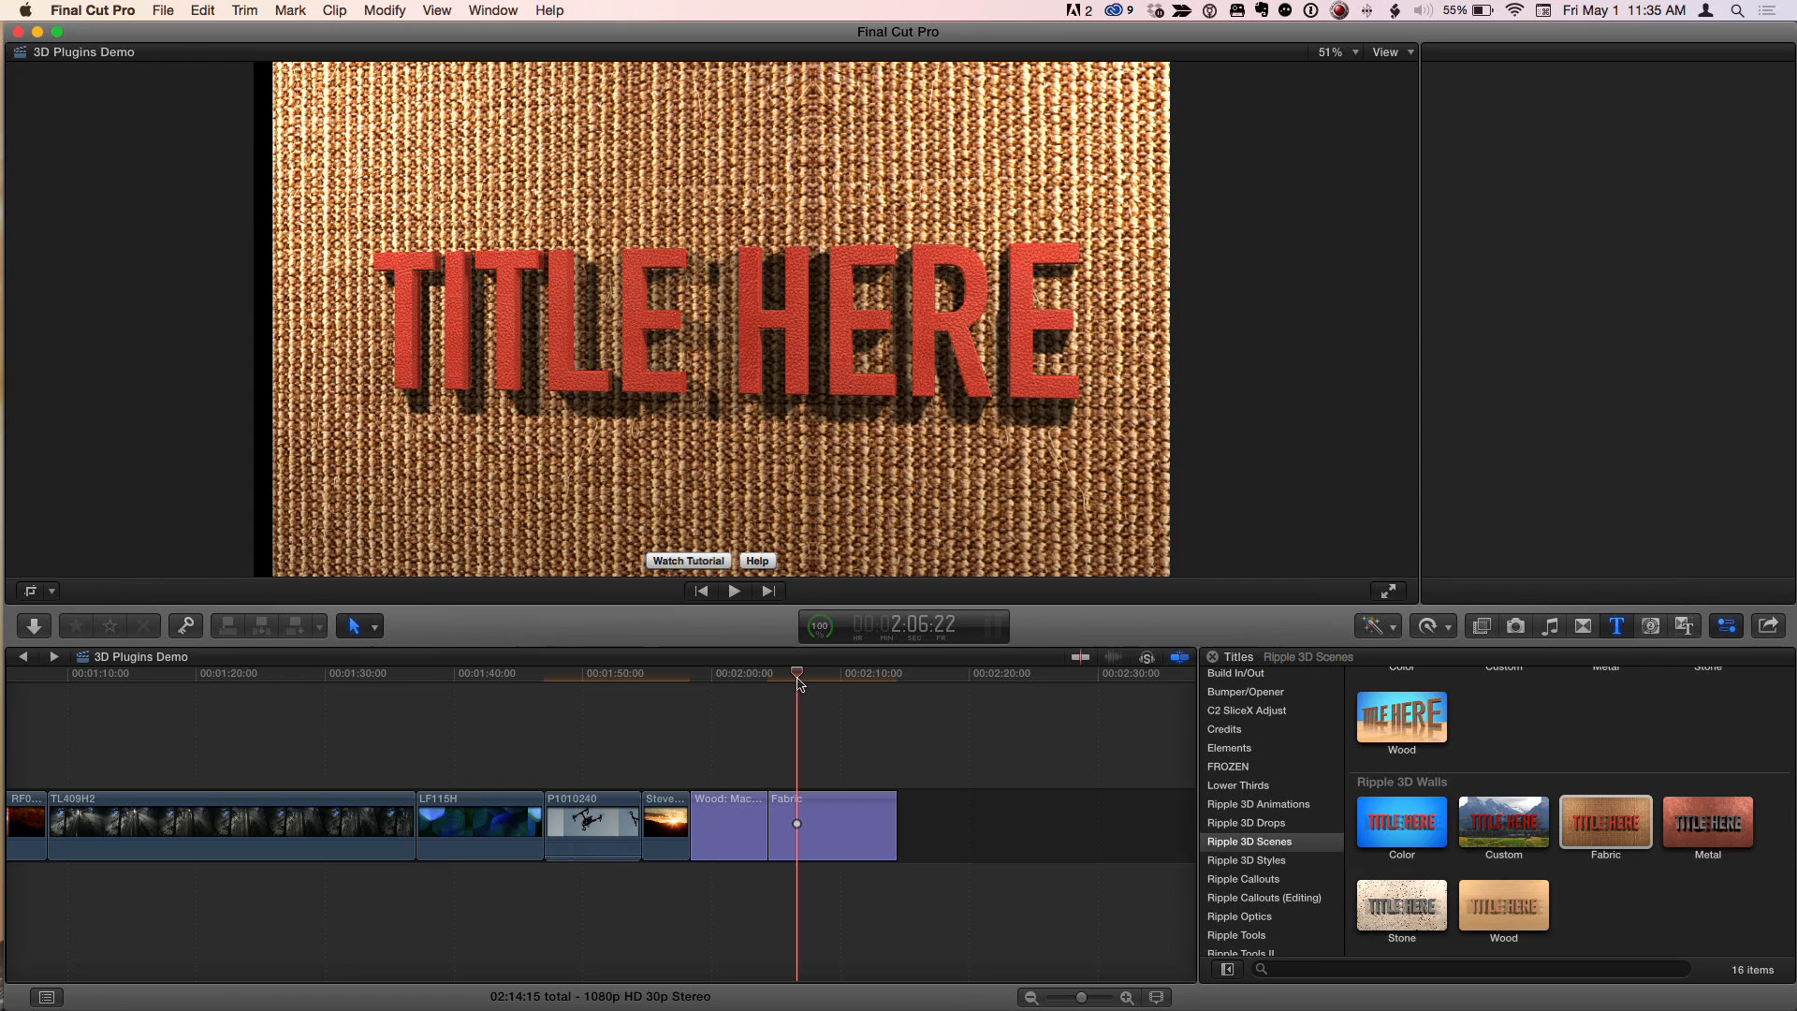
pyautogui.press('Up')
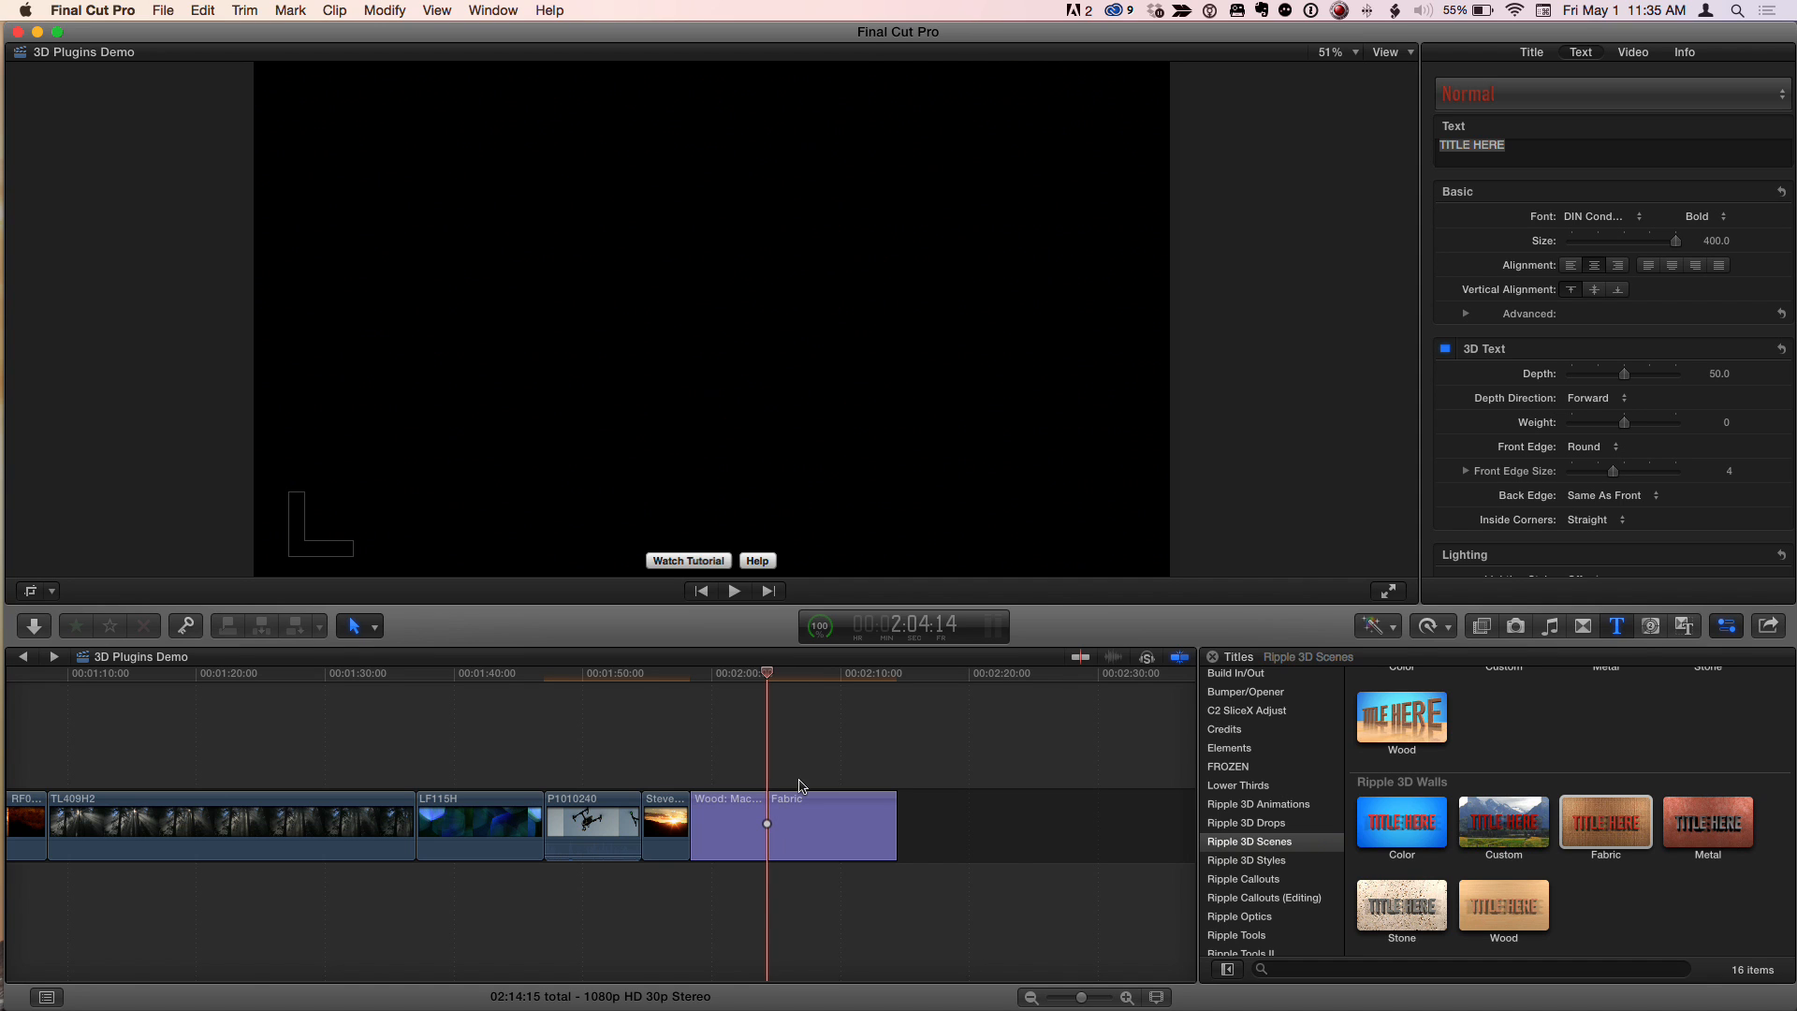
# Step: Select the Fabric title clip in the timeline and play it to preview its default animation
pyautogui.rightClick(800, 815)
pyautogui.click(774, 824)
pyautogui.click(801, 833)
pyautogui.press('space')
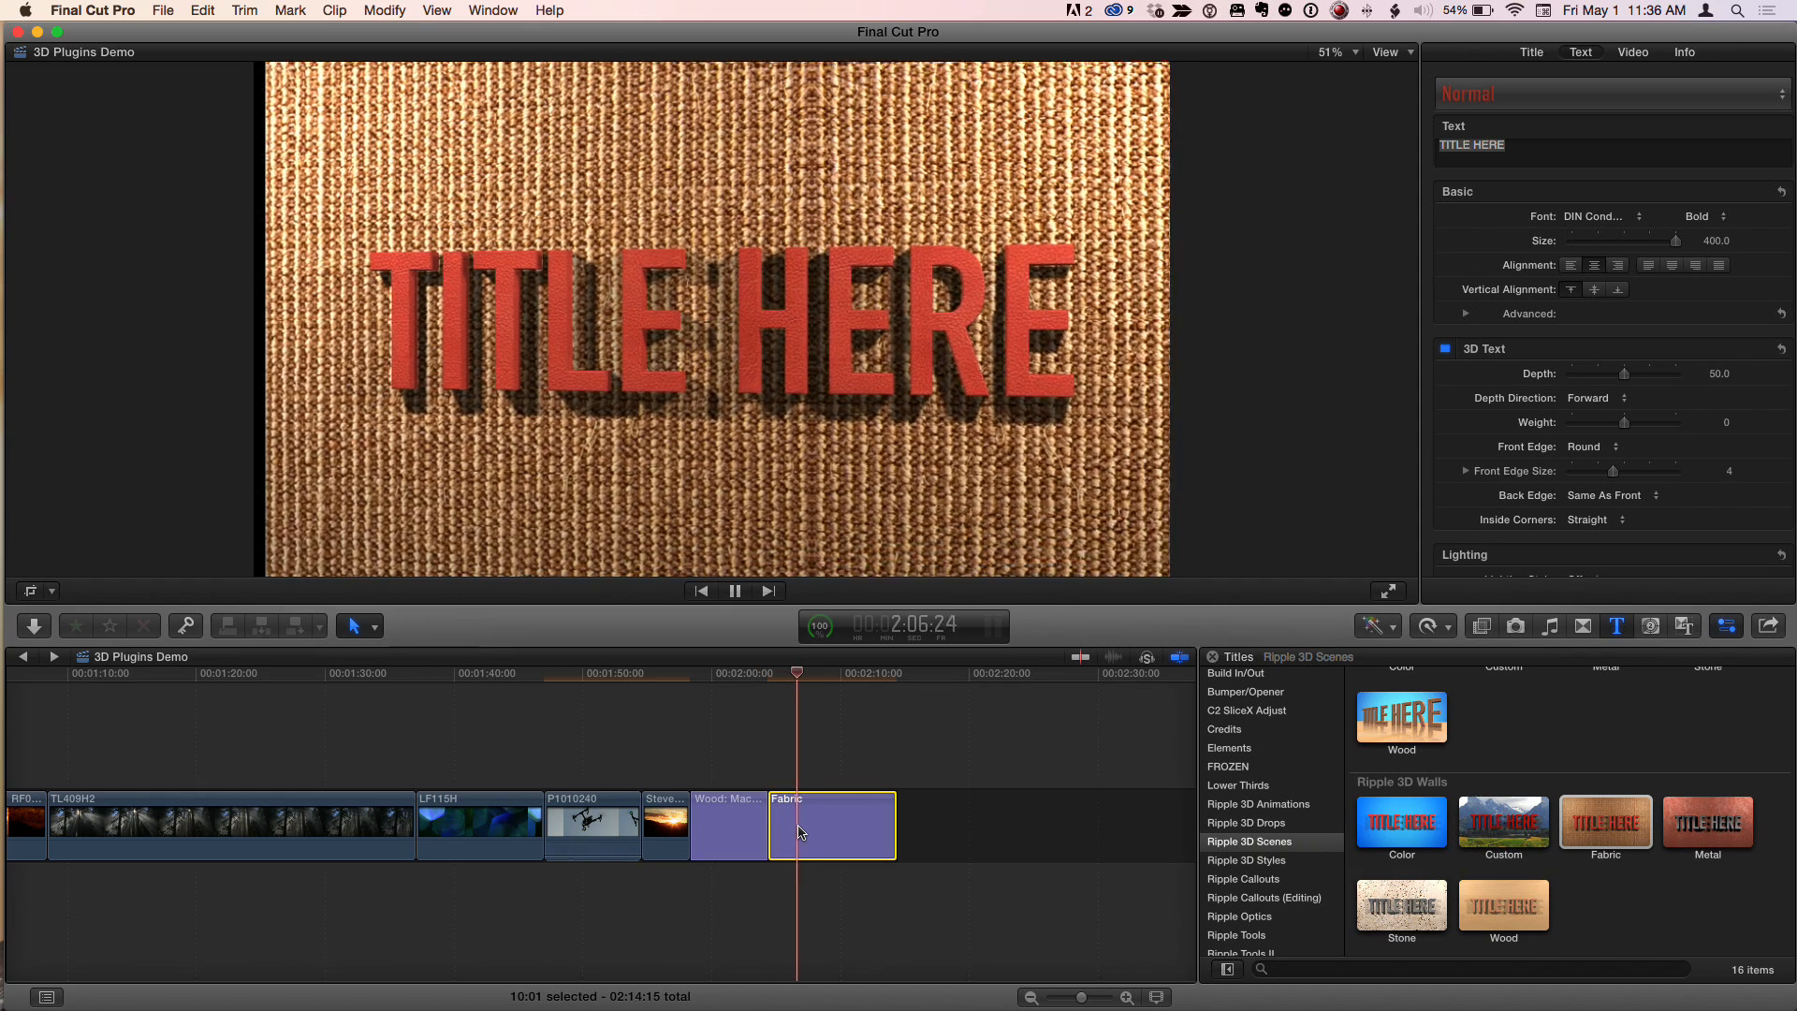
pyautogui.press('space')
# Step: Scrub back and forth through the Fabric title to inspect its opening camera move and the settled wall text
pyautogui.click(805, 674)
pyautogui.moveTo(783, 676); pyautogui.dragTo(824, 676)
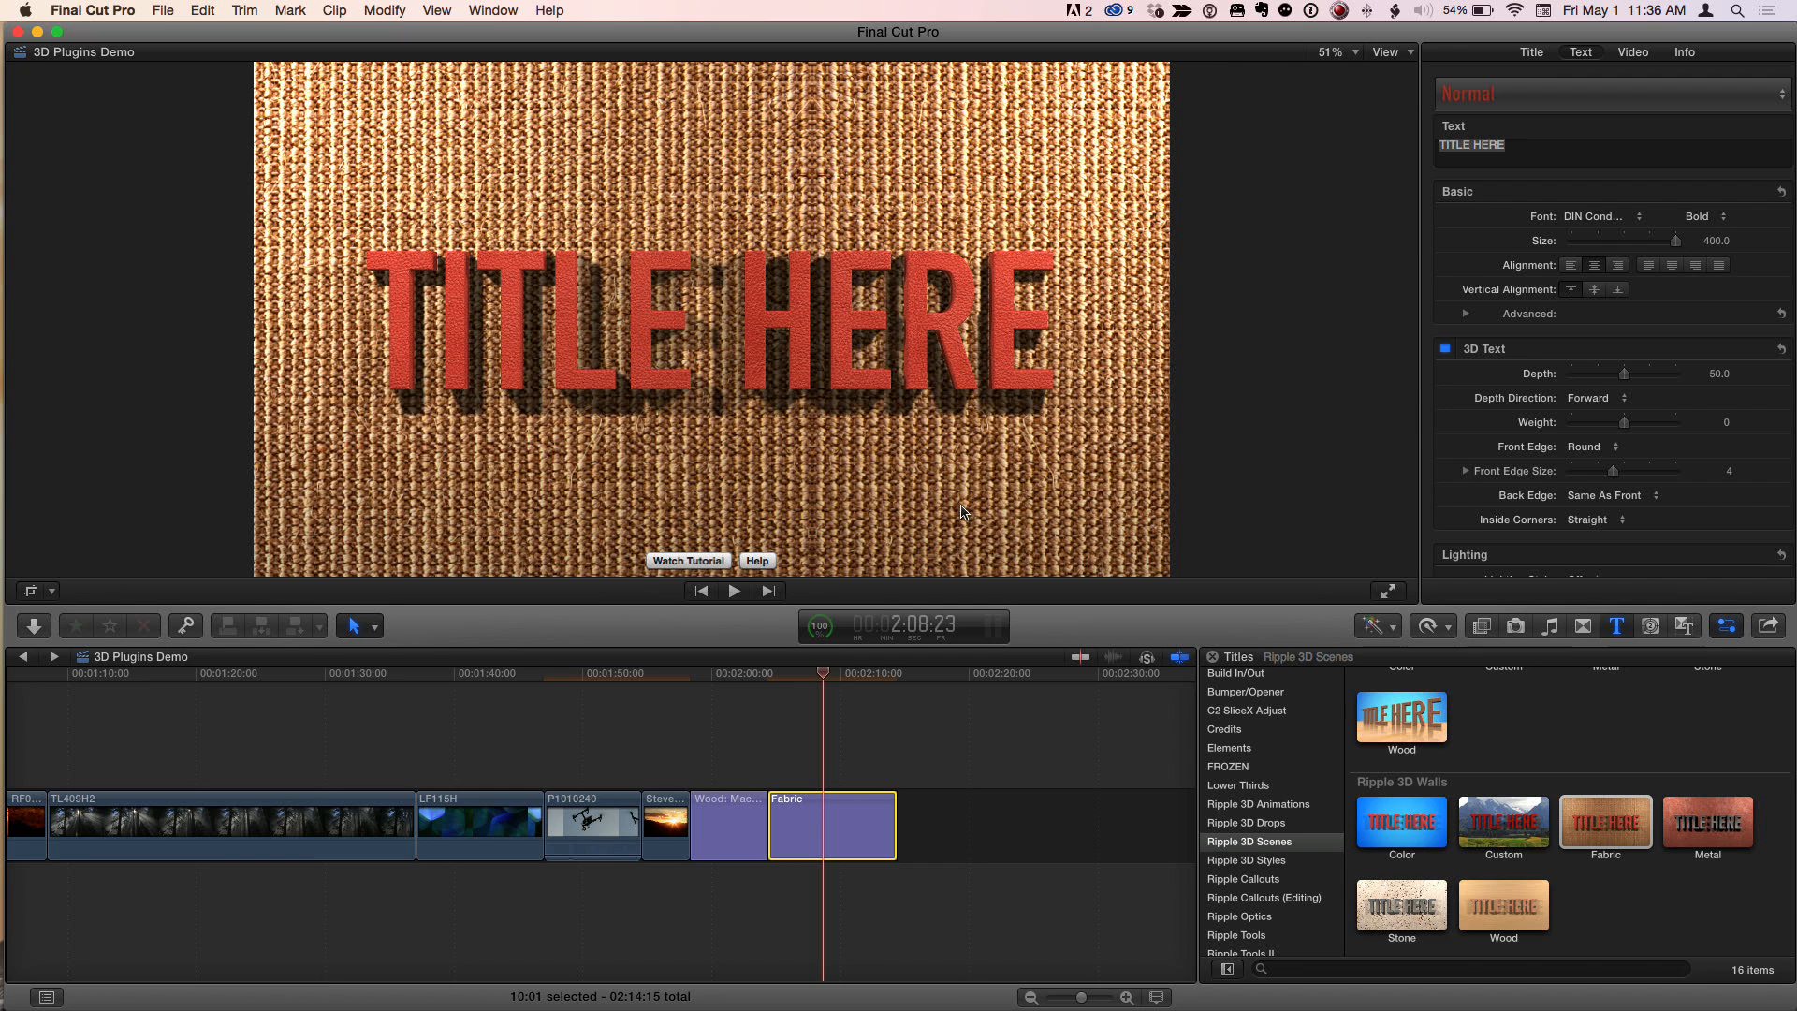
pyautogui.moveTo(814, 667); pyautogui.dragTo(783, 686)
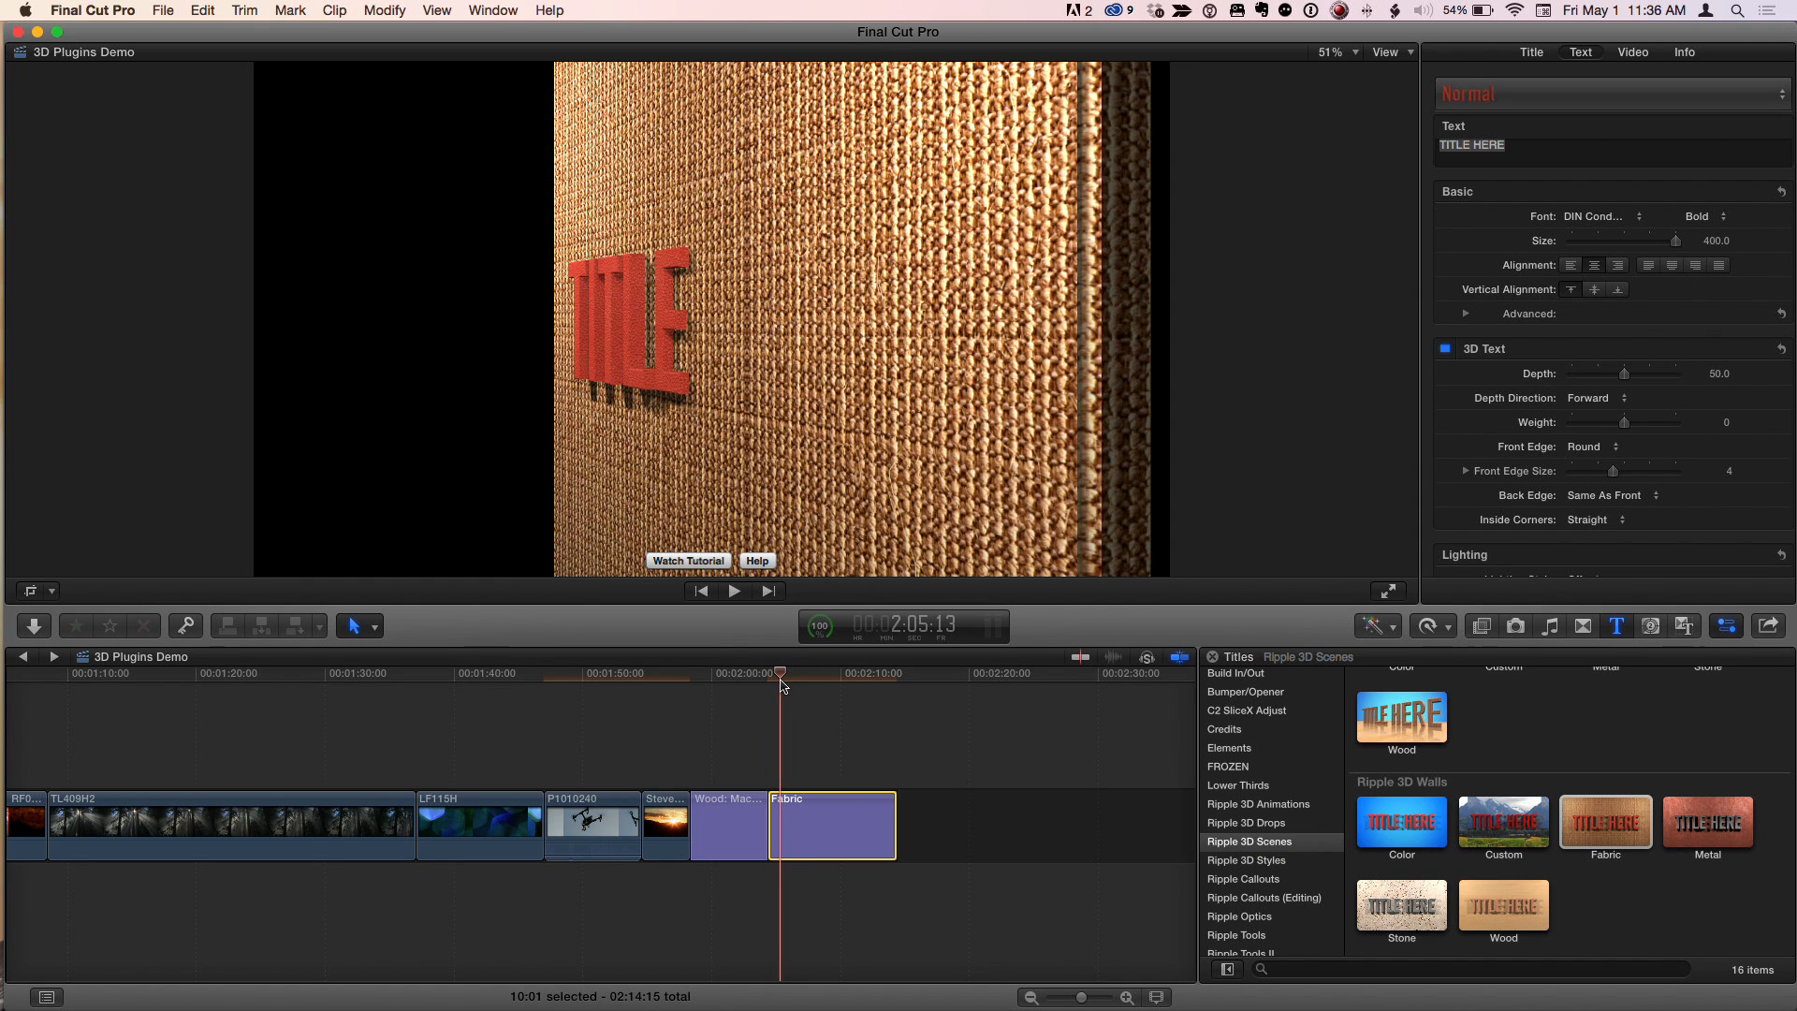
pyautogui.press('Left')
pyautogui.press('Left')
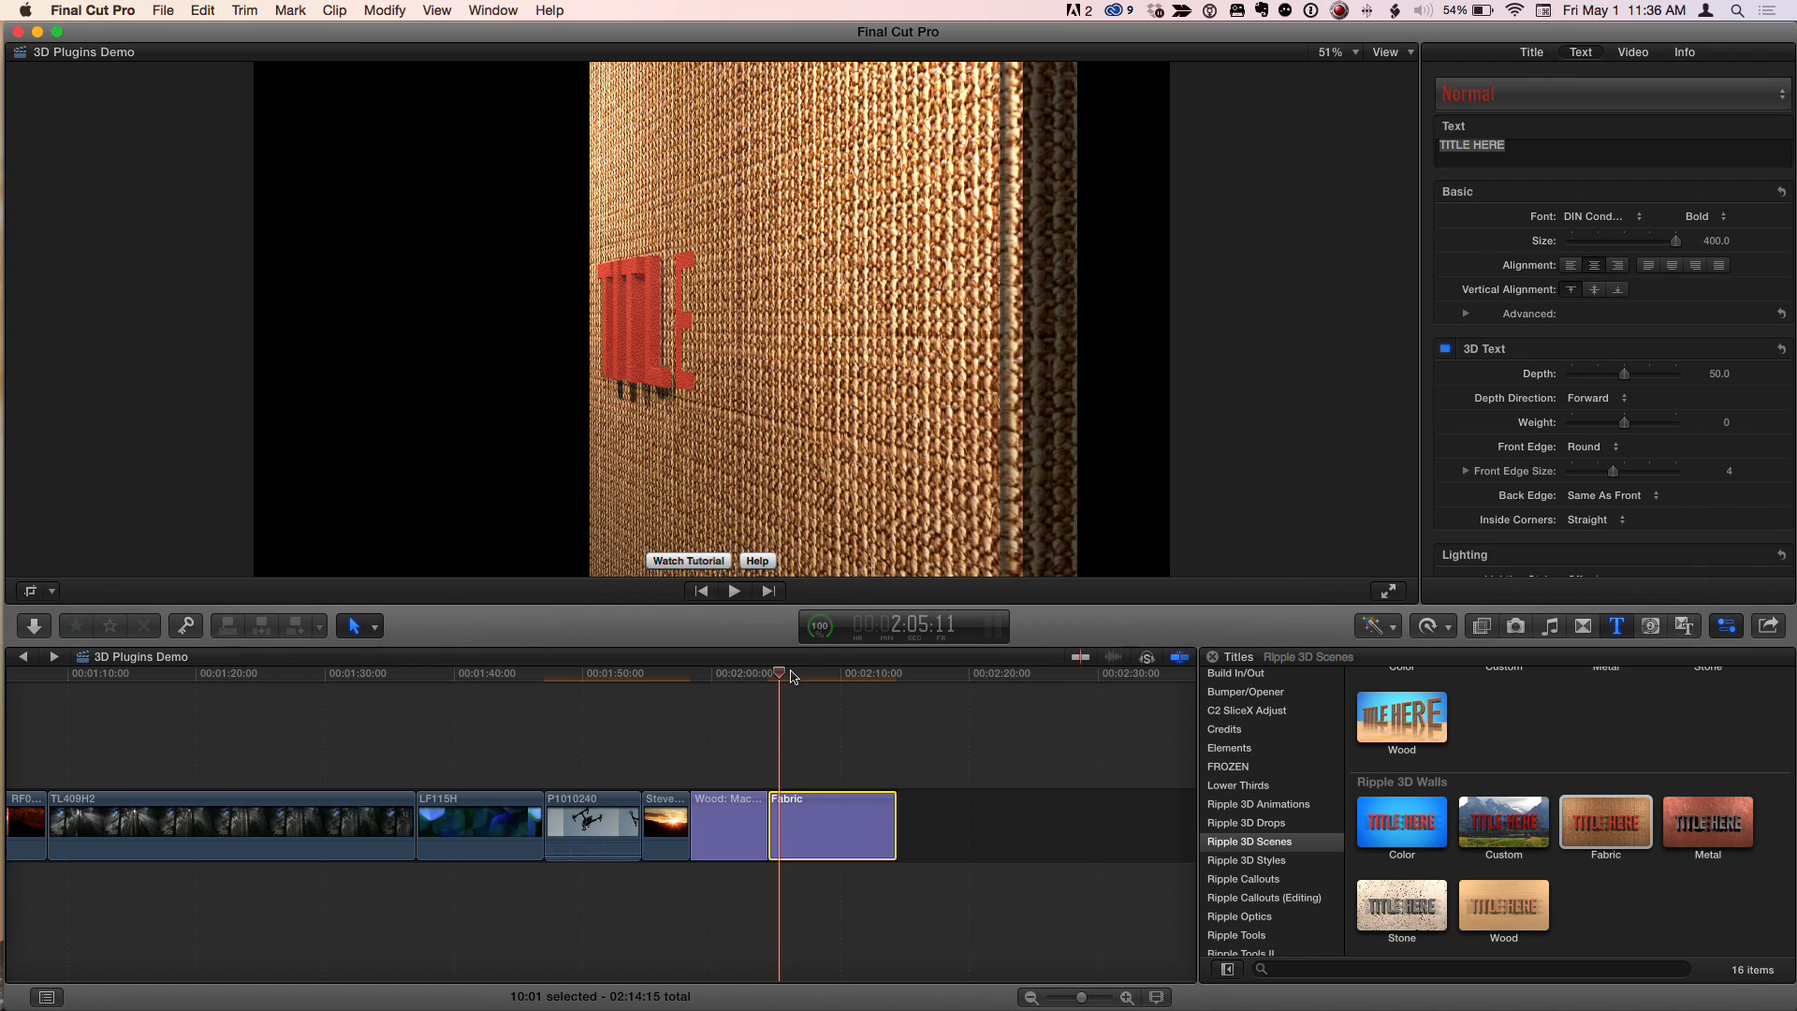
pyautogui.moveTo(801, 674); pyautogui.dragTo(824, 674)
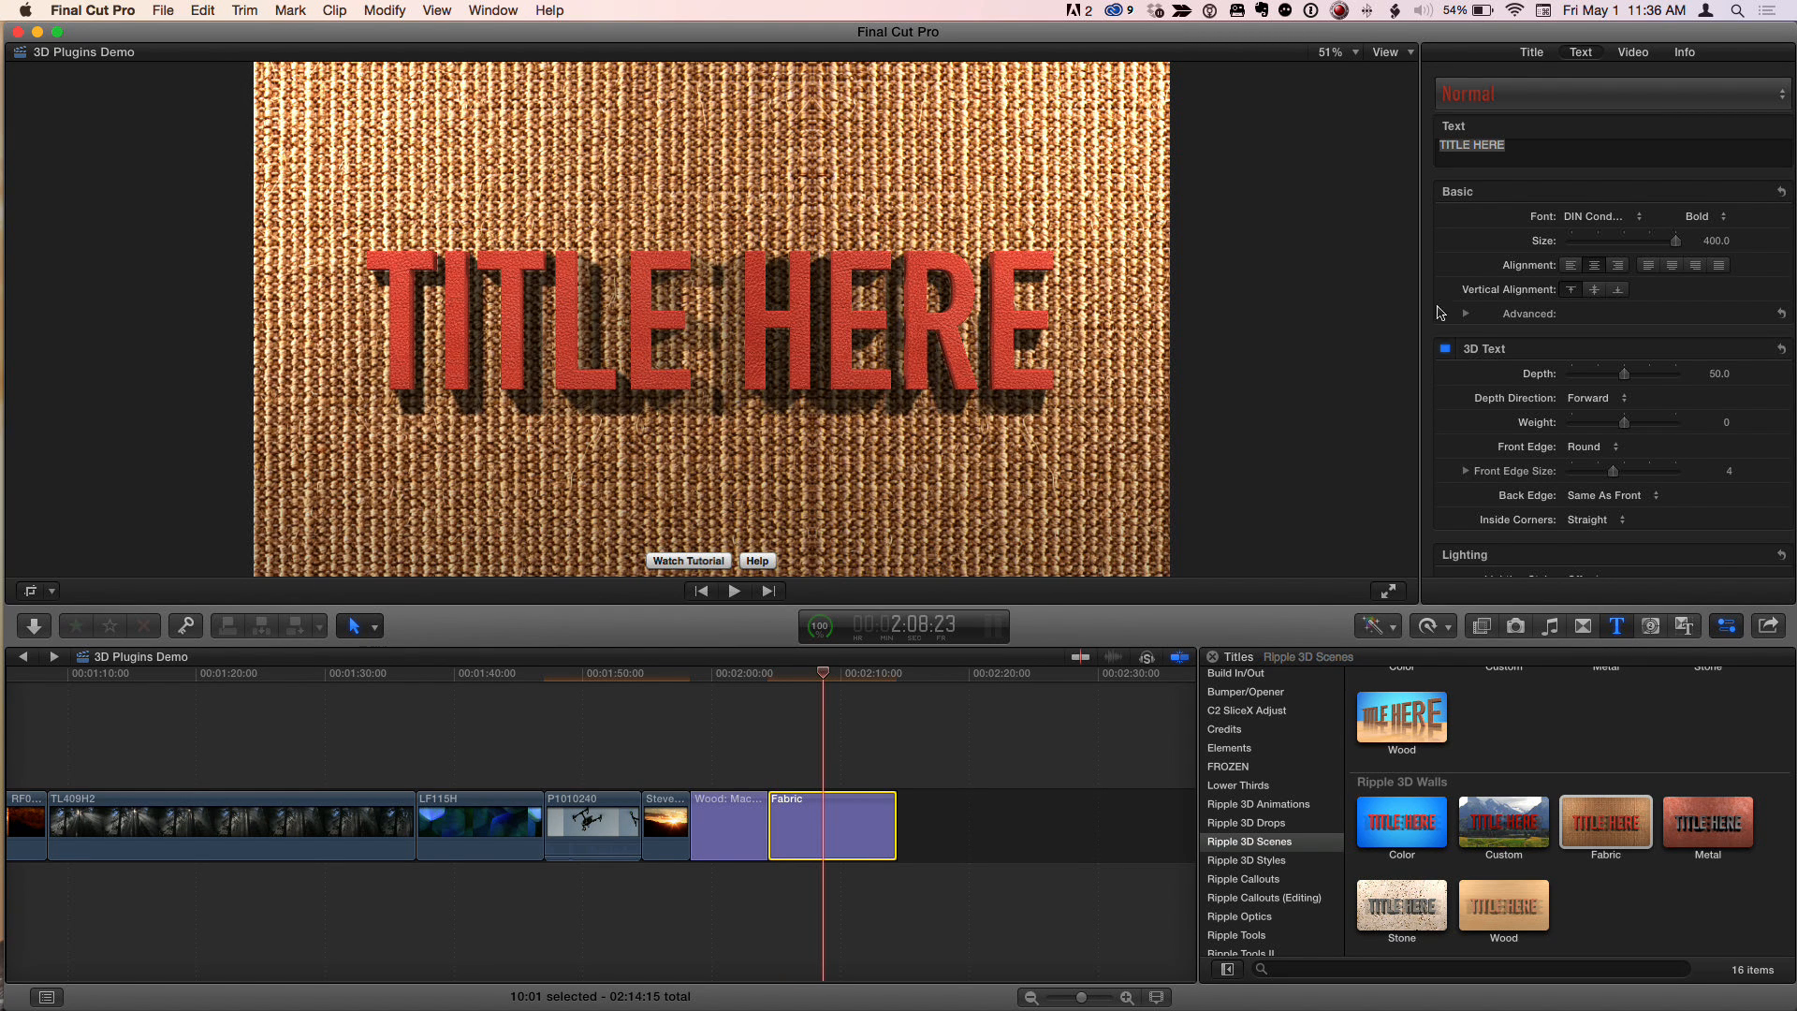
# Step: Try the Wool and Silk backgrounds on the Fabric title, and set its background to Suede
pyautogui.click(1536, 53)
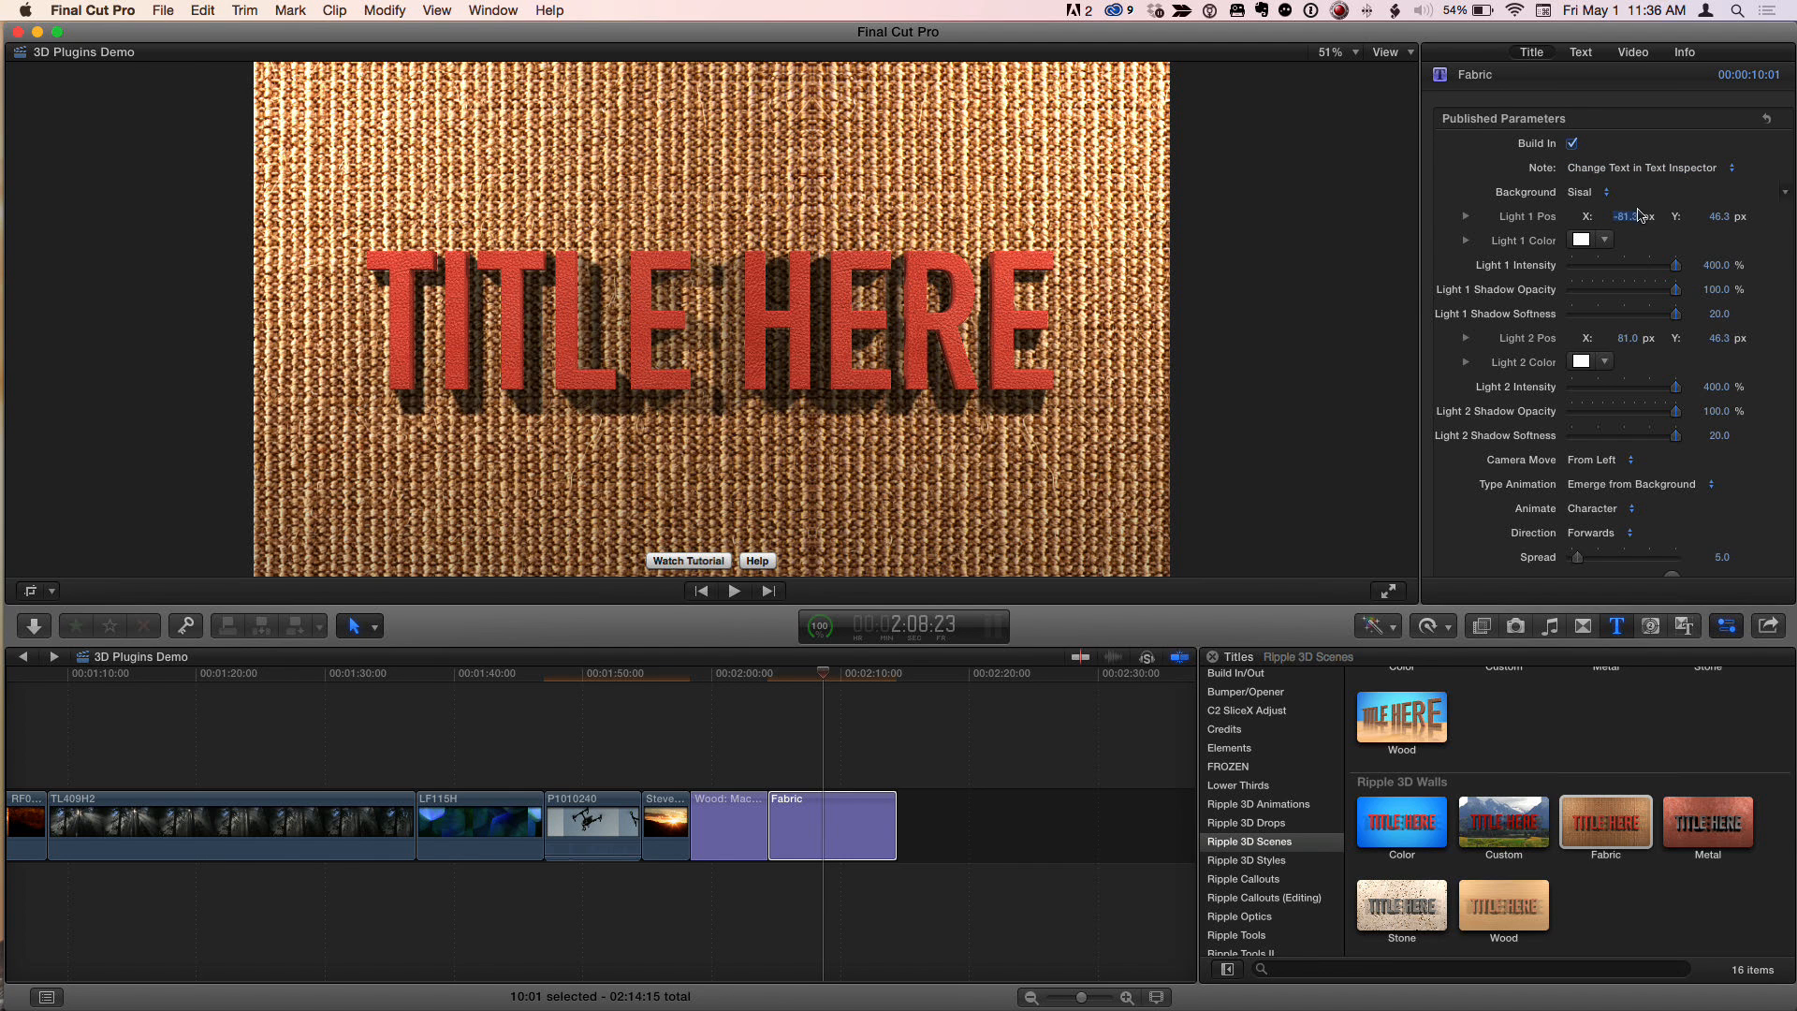
pyautogui.click(1601, 193)
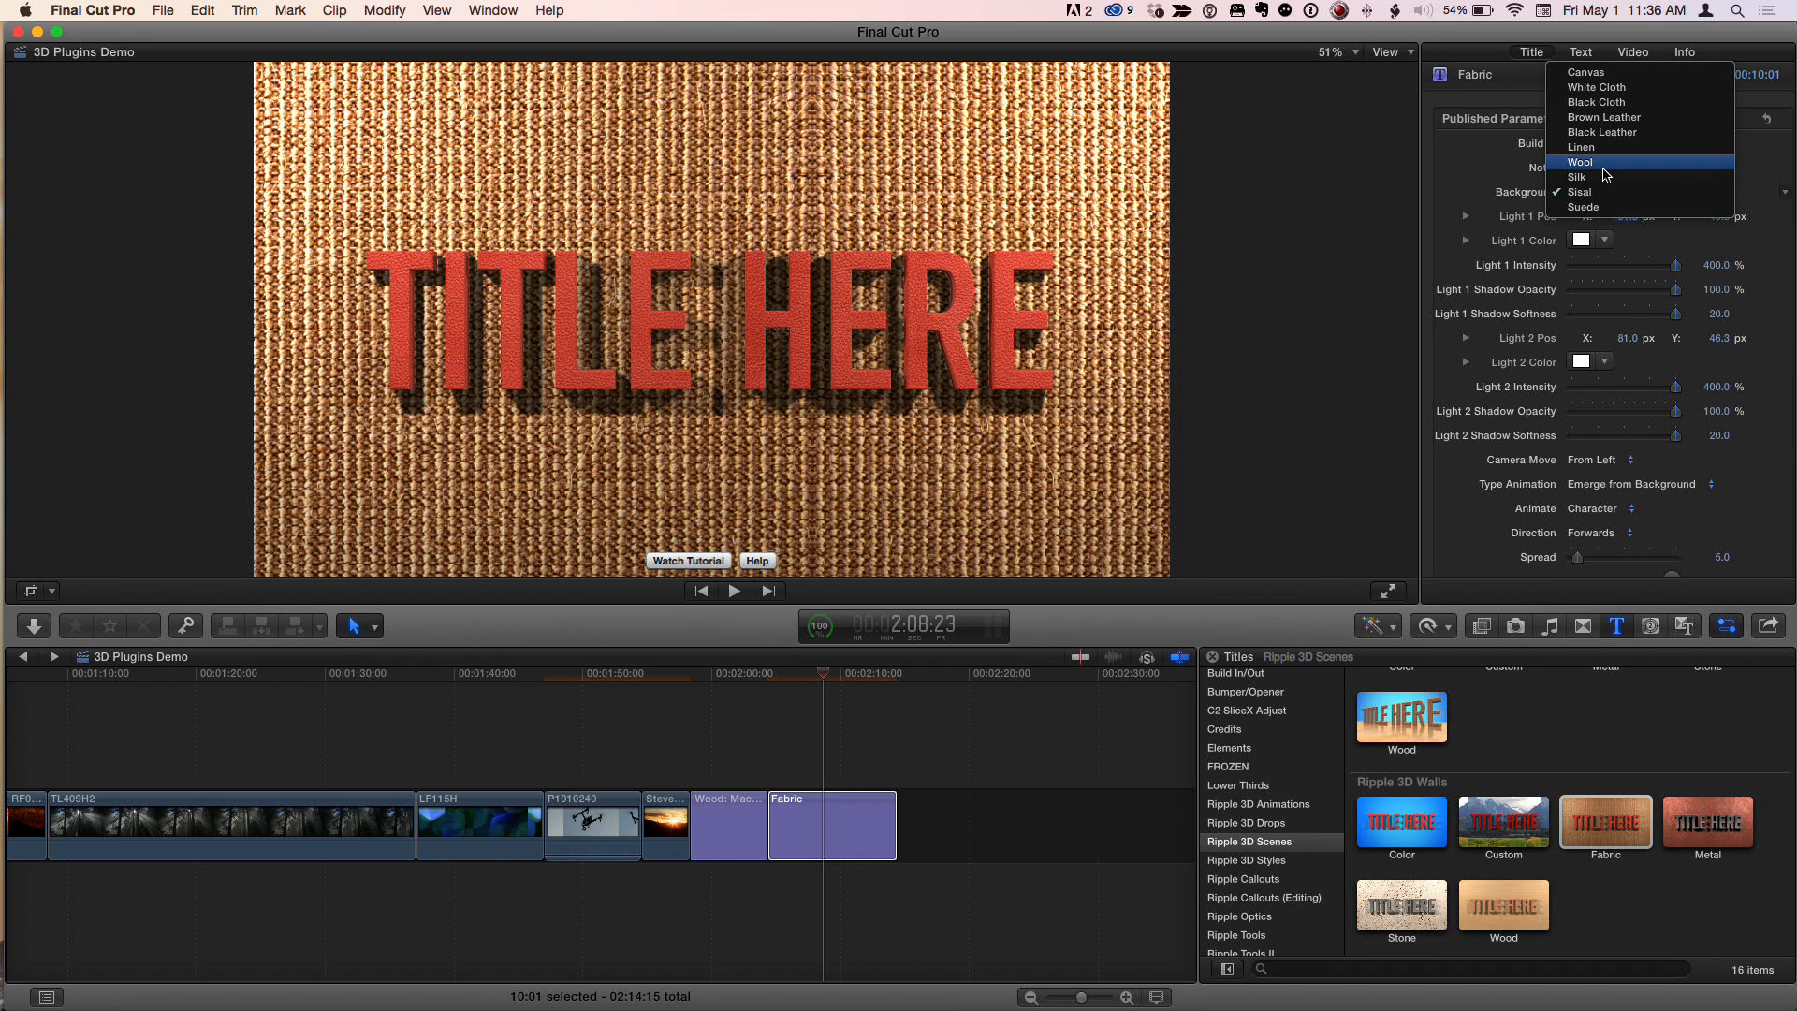
pyautogui.click(1596, 162)
pyautogui.click(1598, 195)
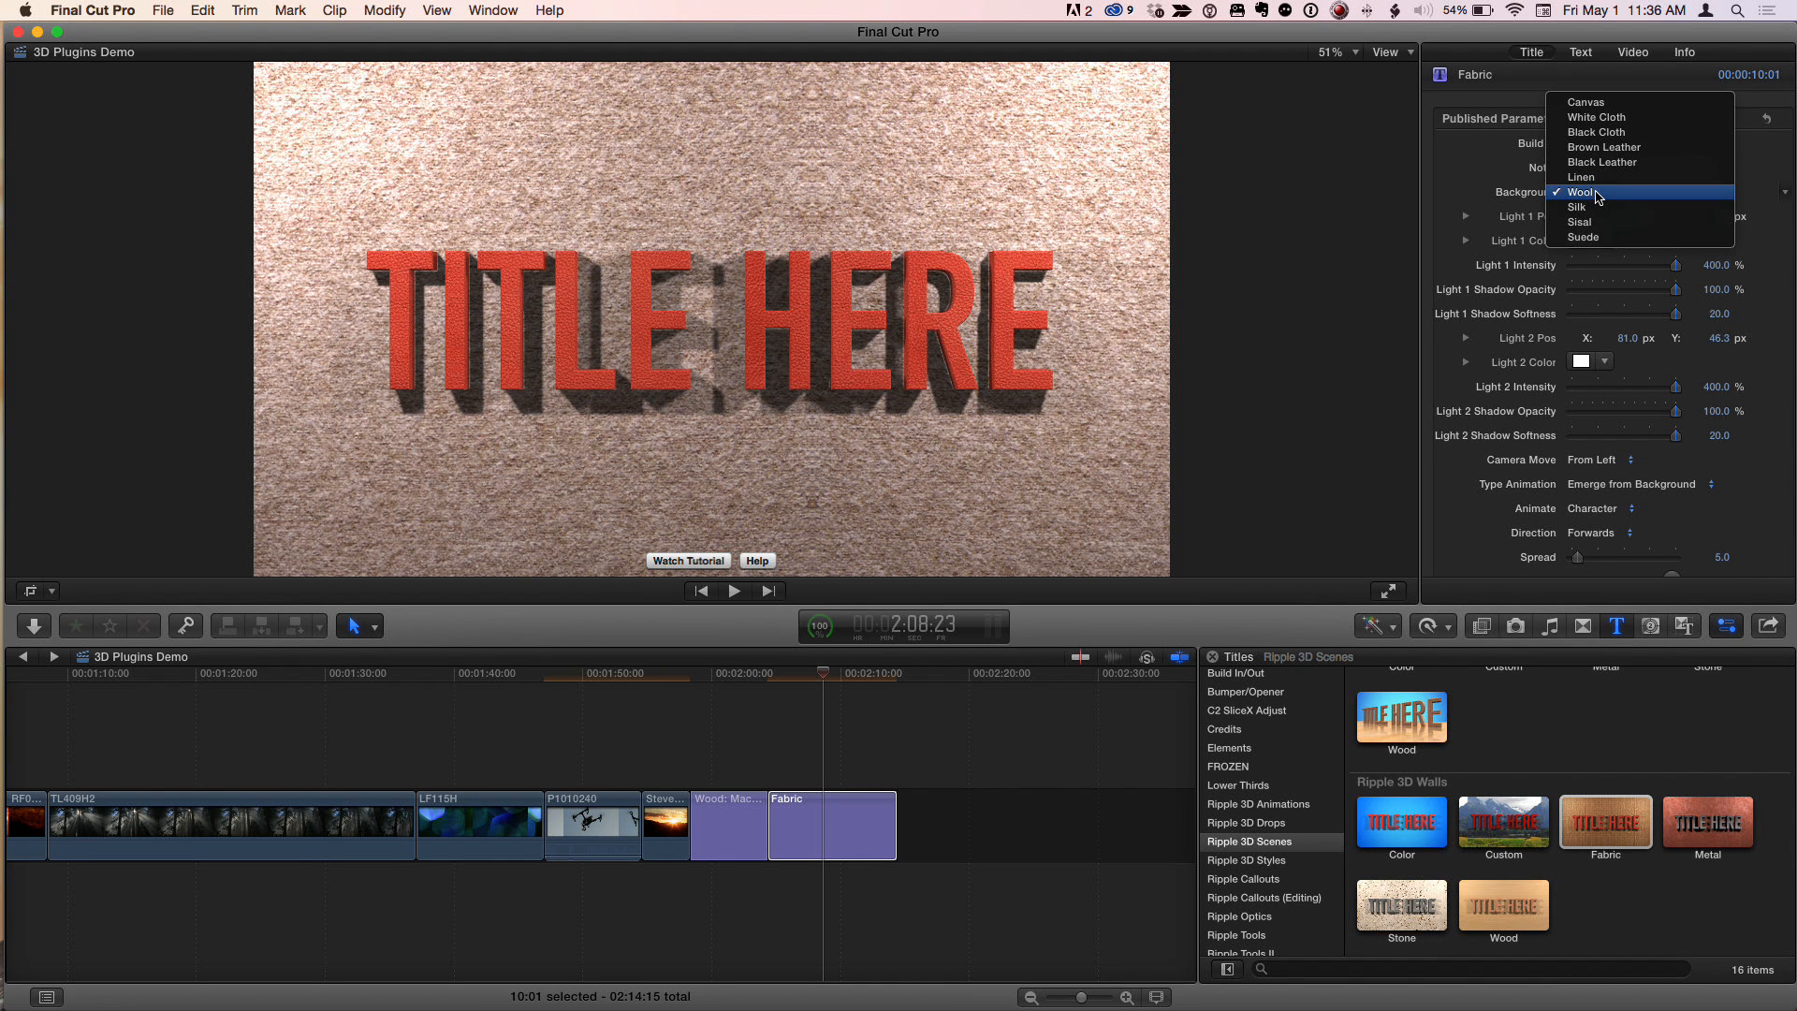
pyautogui.click(1591, 207)
pyautogui.click(1595, 196)
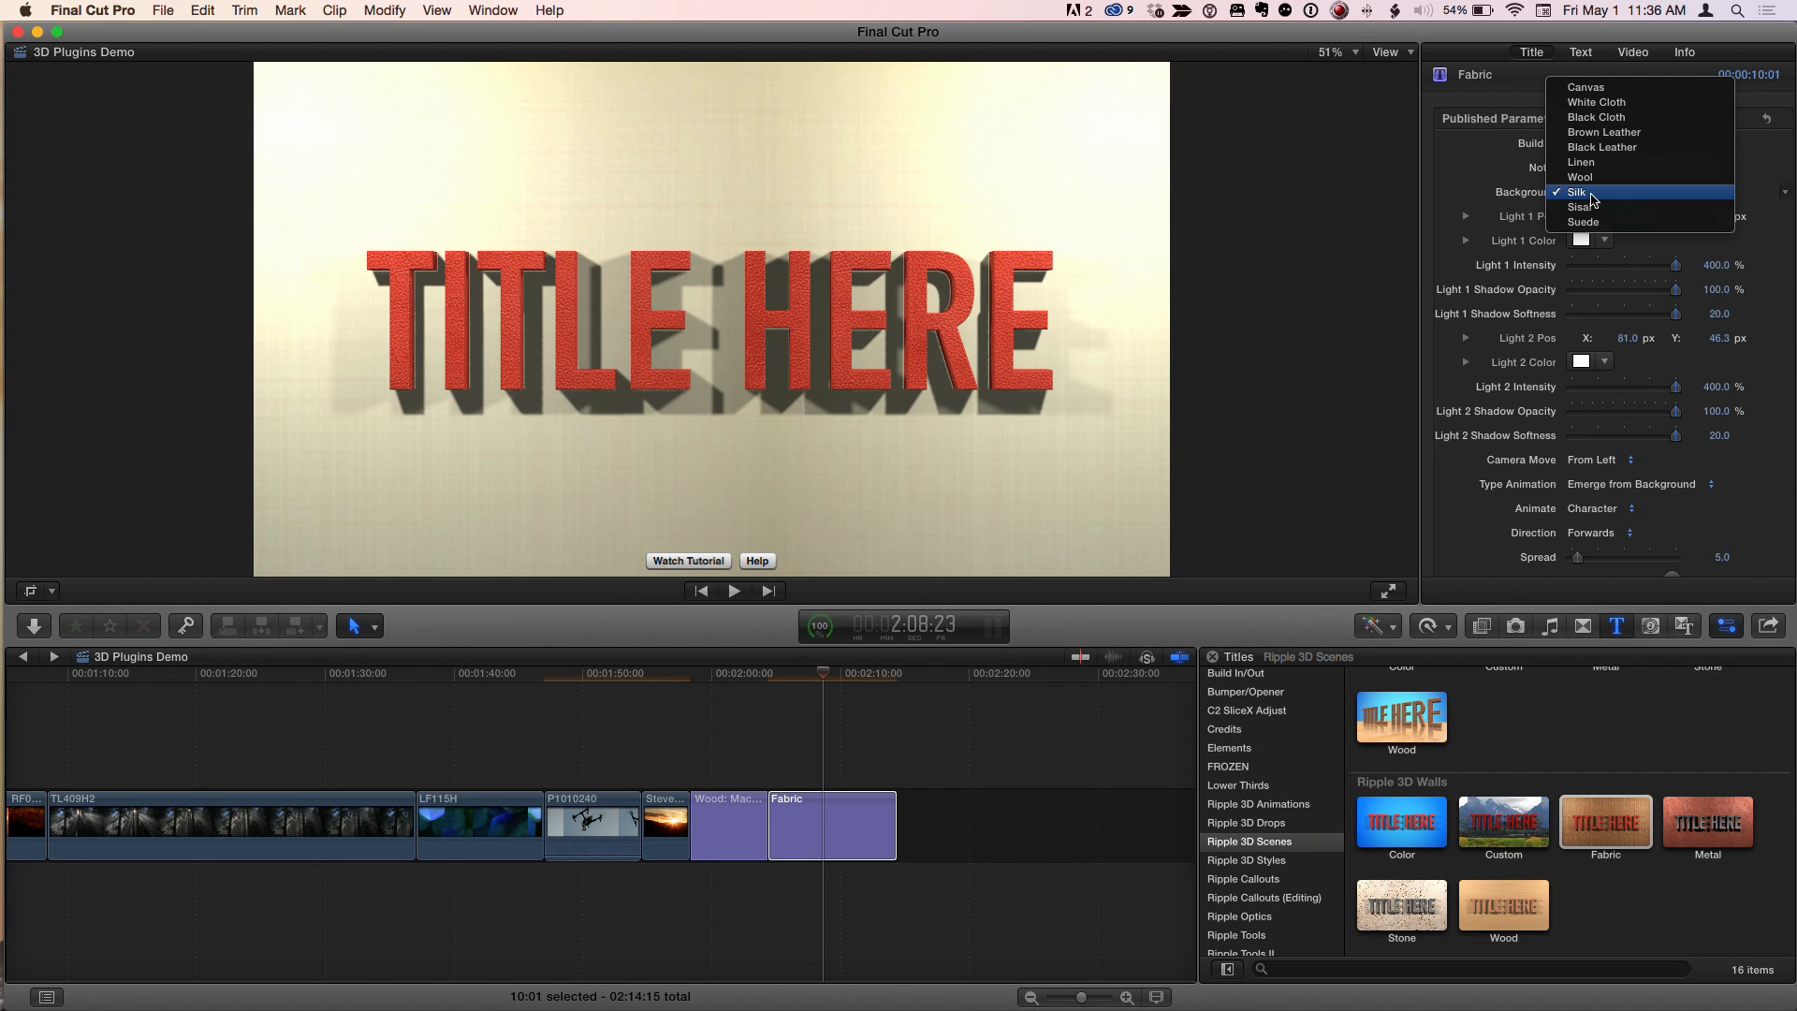
pyautogui.click(1592, 222)
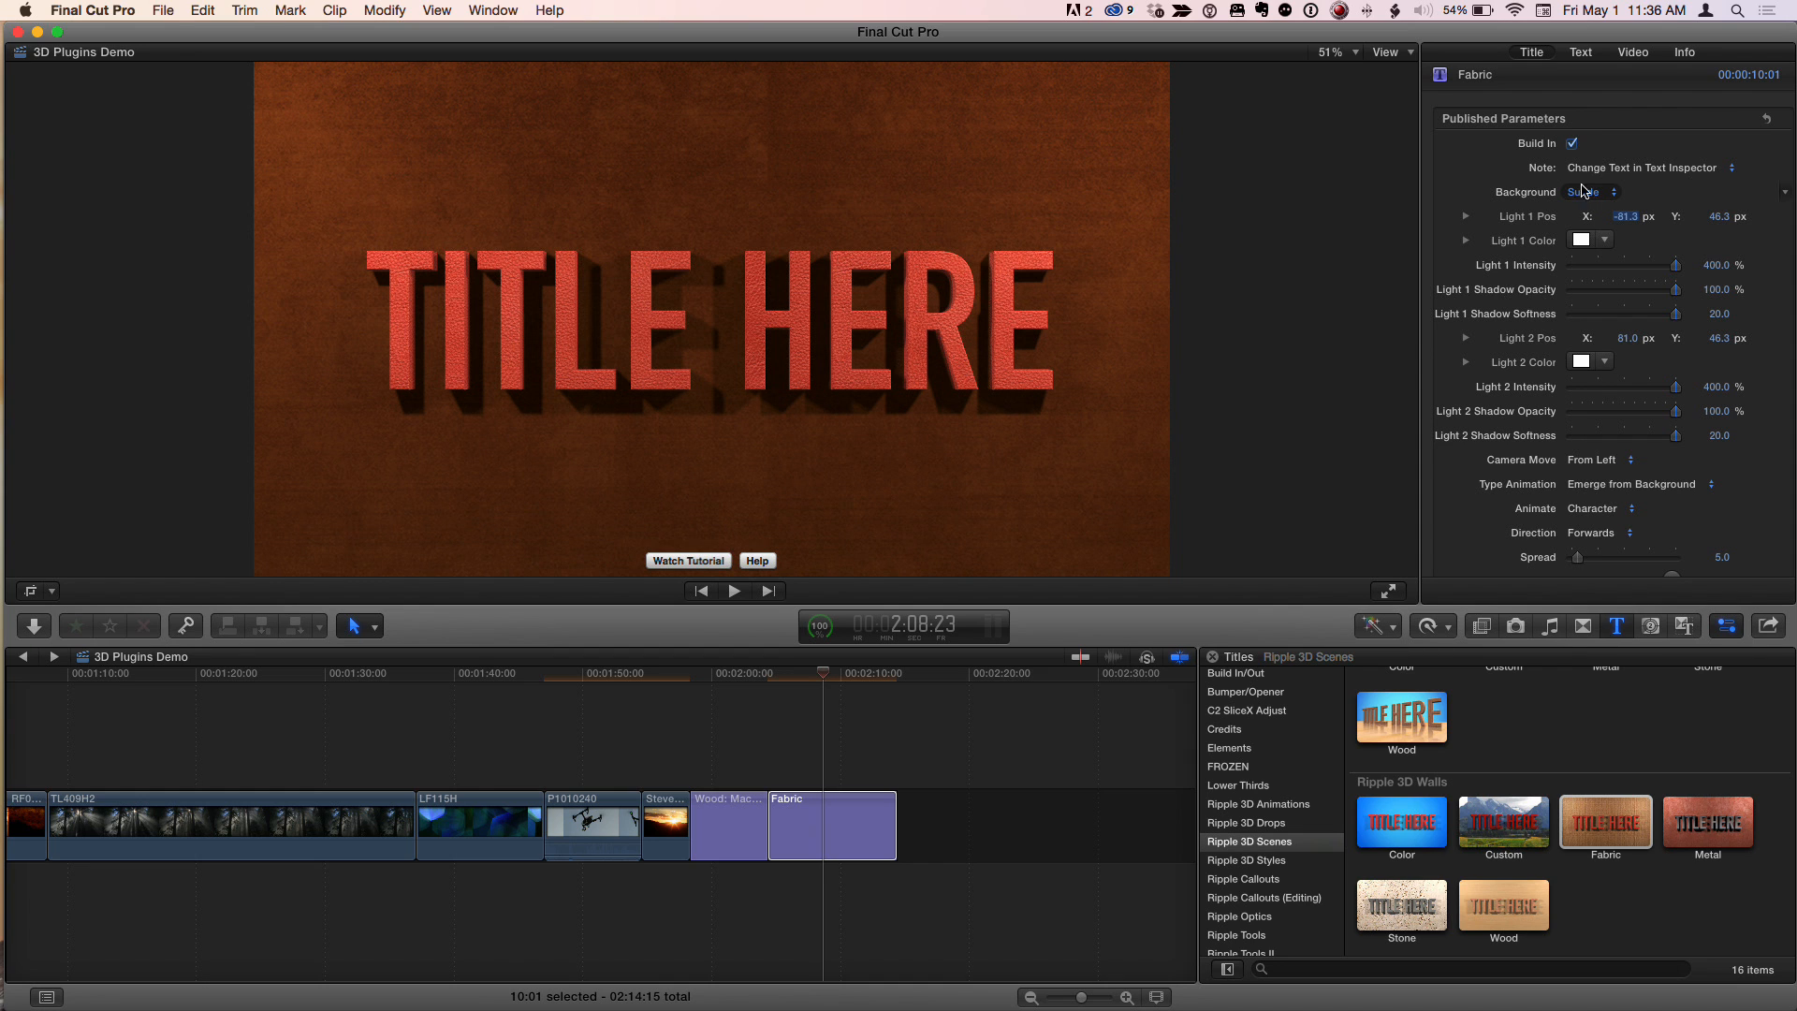
# Step: Change the material of the TITLE HERE text to Brushed Metal from the Metal materials
pyautogui.click(1583, 56)
pyautogui.scroll(-10, 1579, 273)
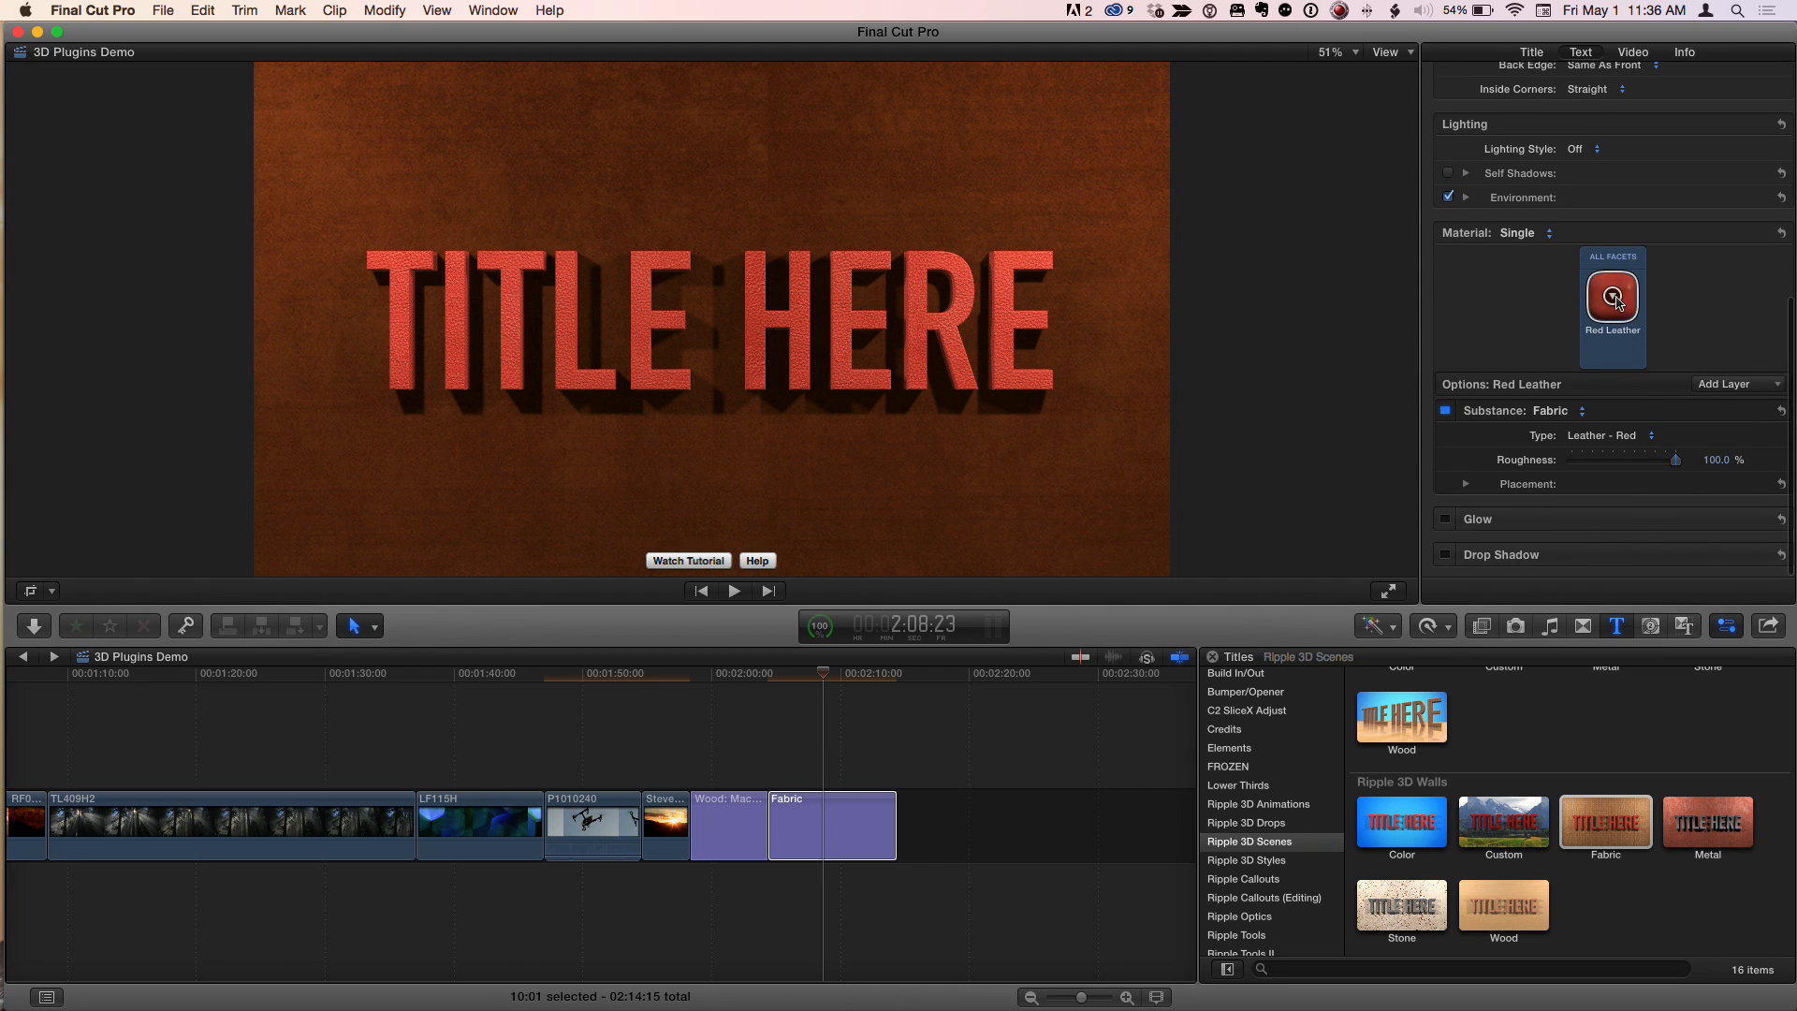
pyautogui.click(1612, 296)
pyautogui.moveTo(1682, 466)
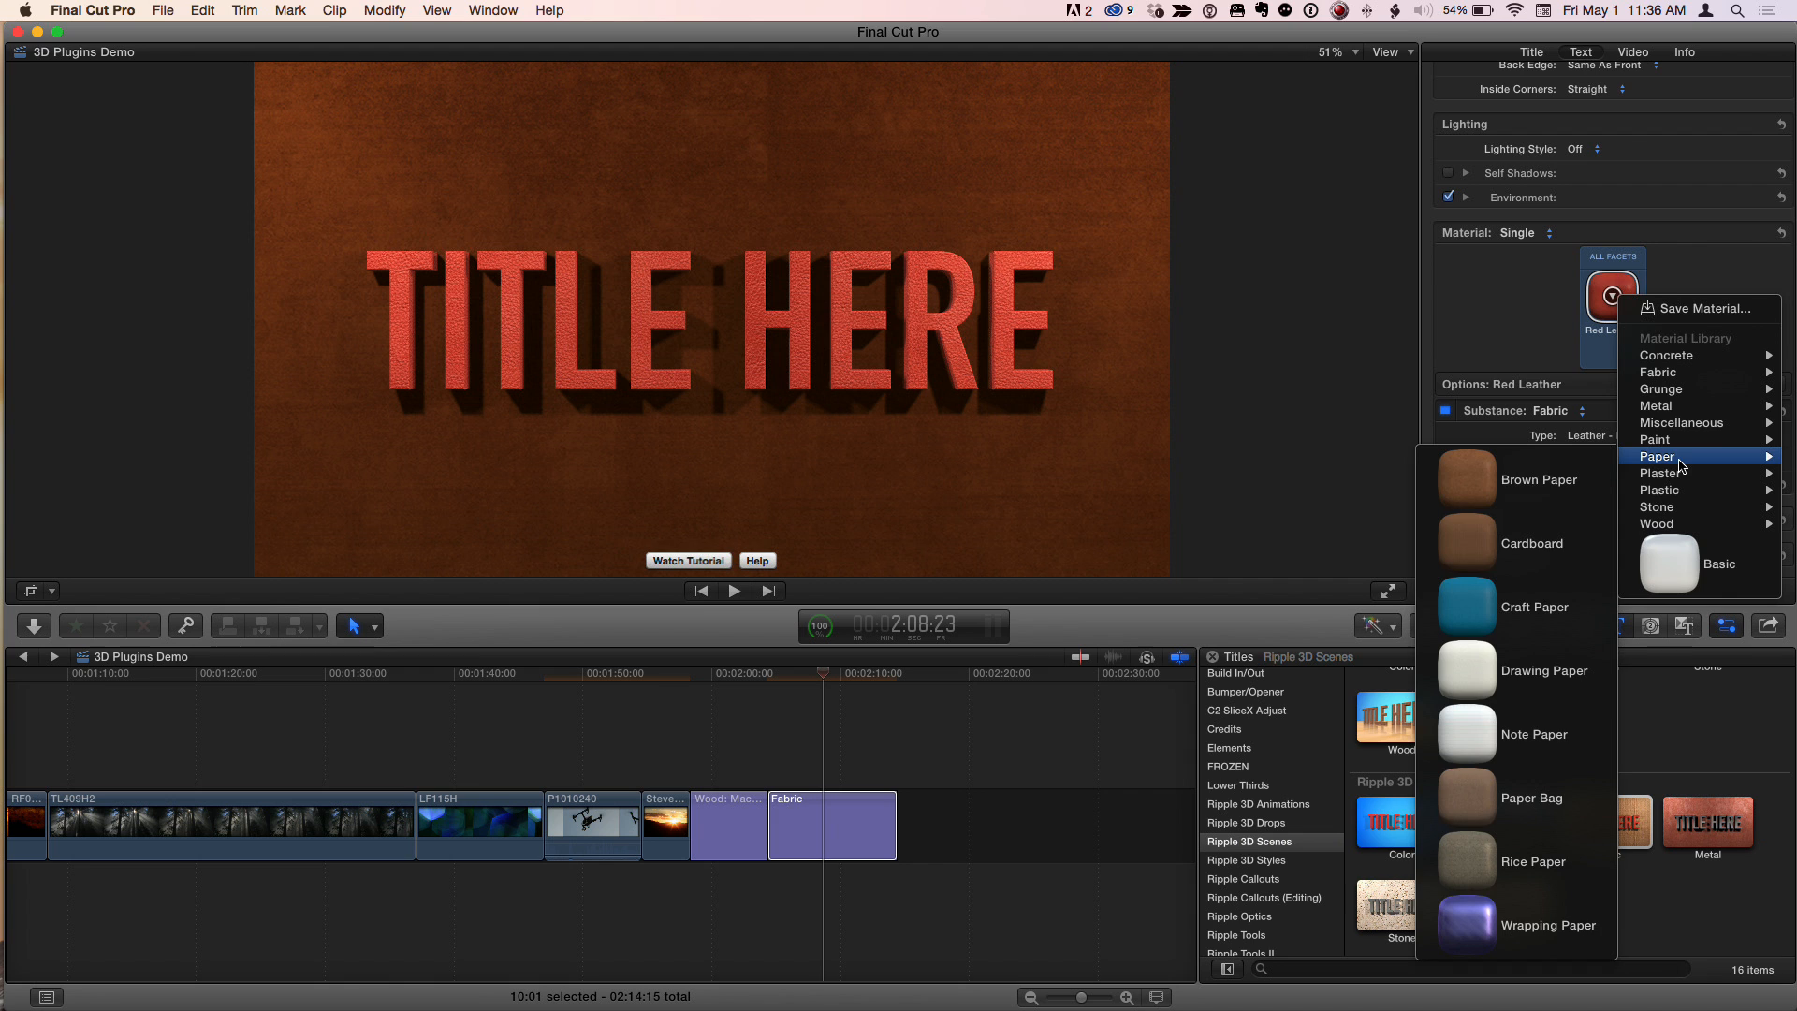
pyautogui.moveTo(1685, 410)
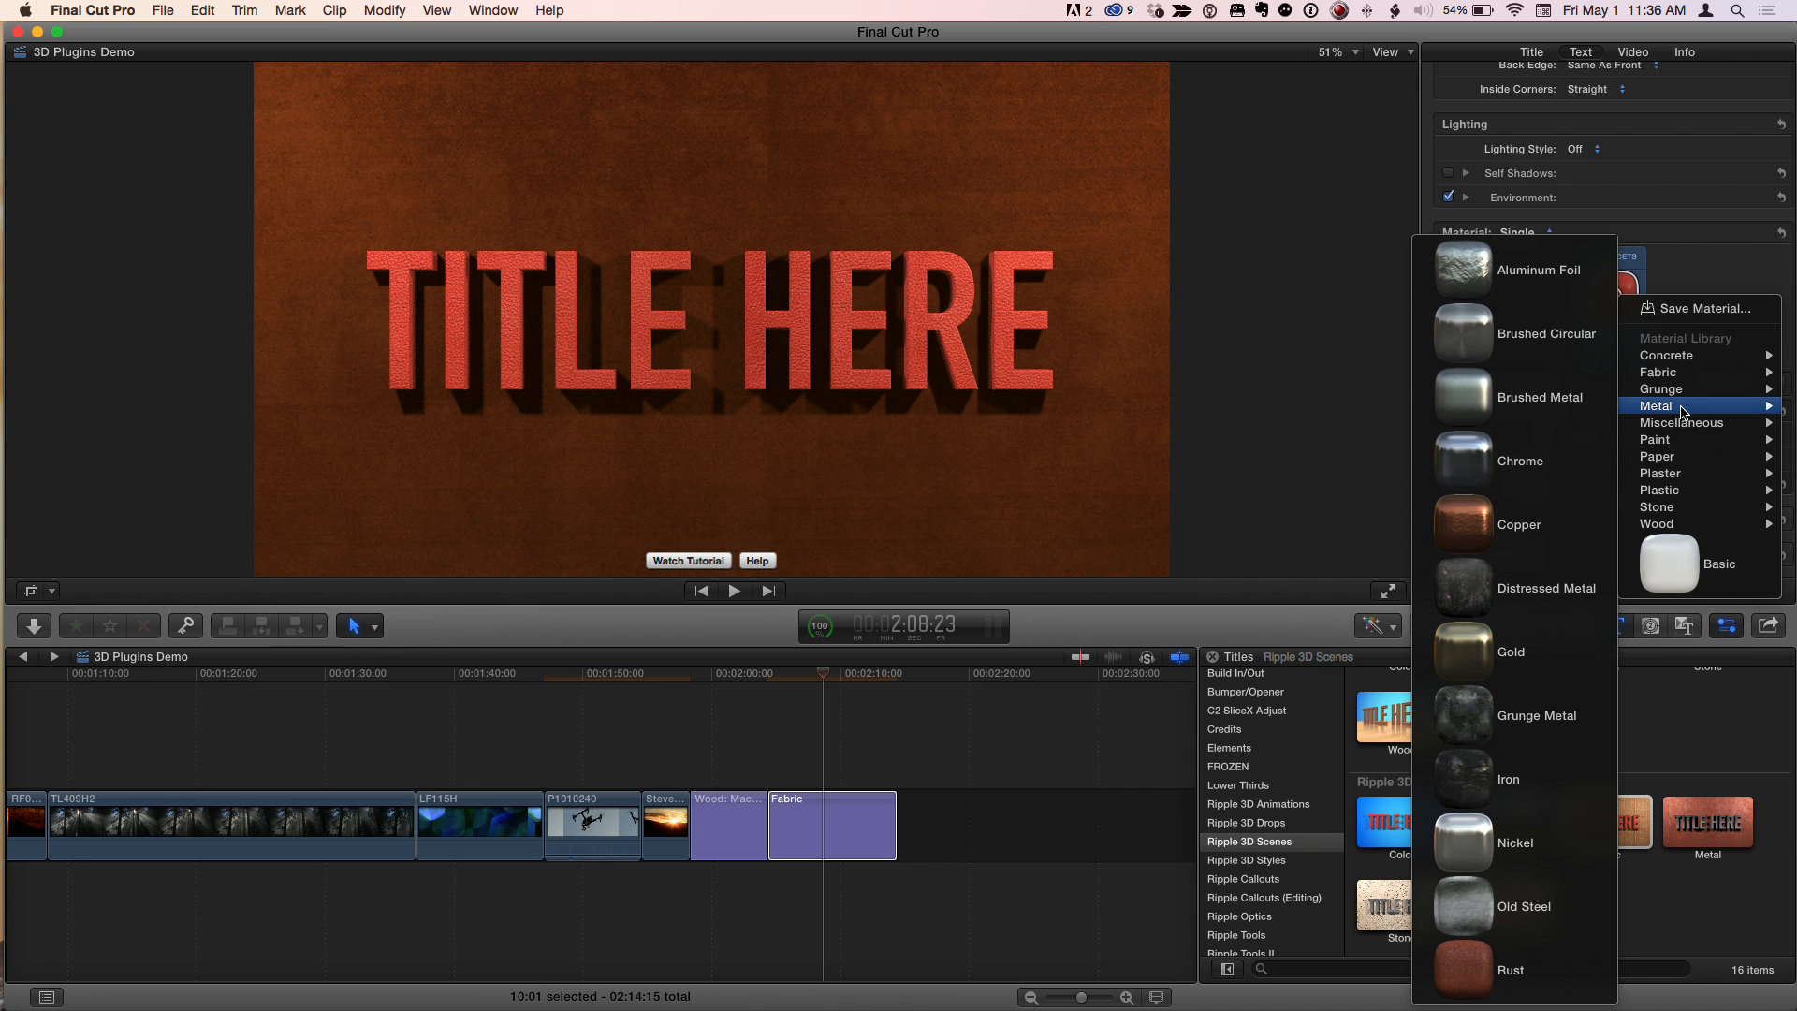
pyautogui.click(1540, 404)
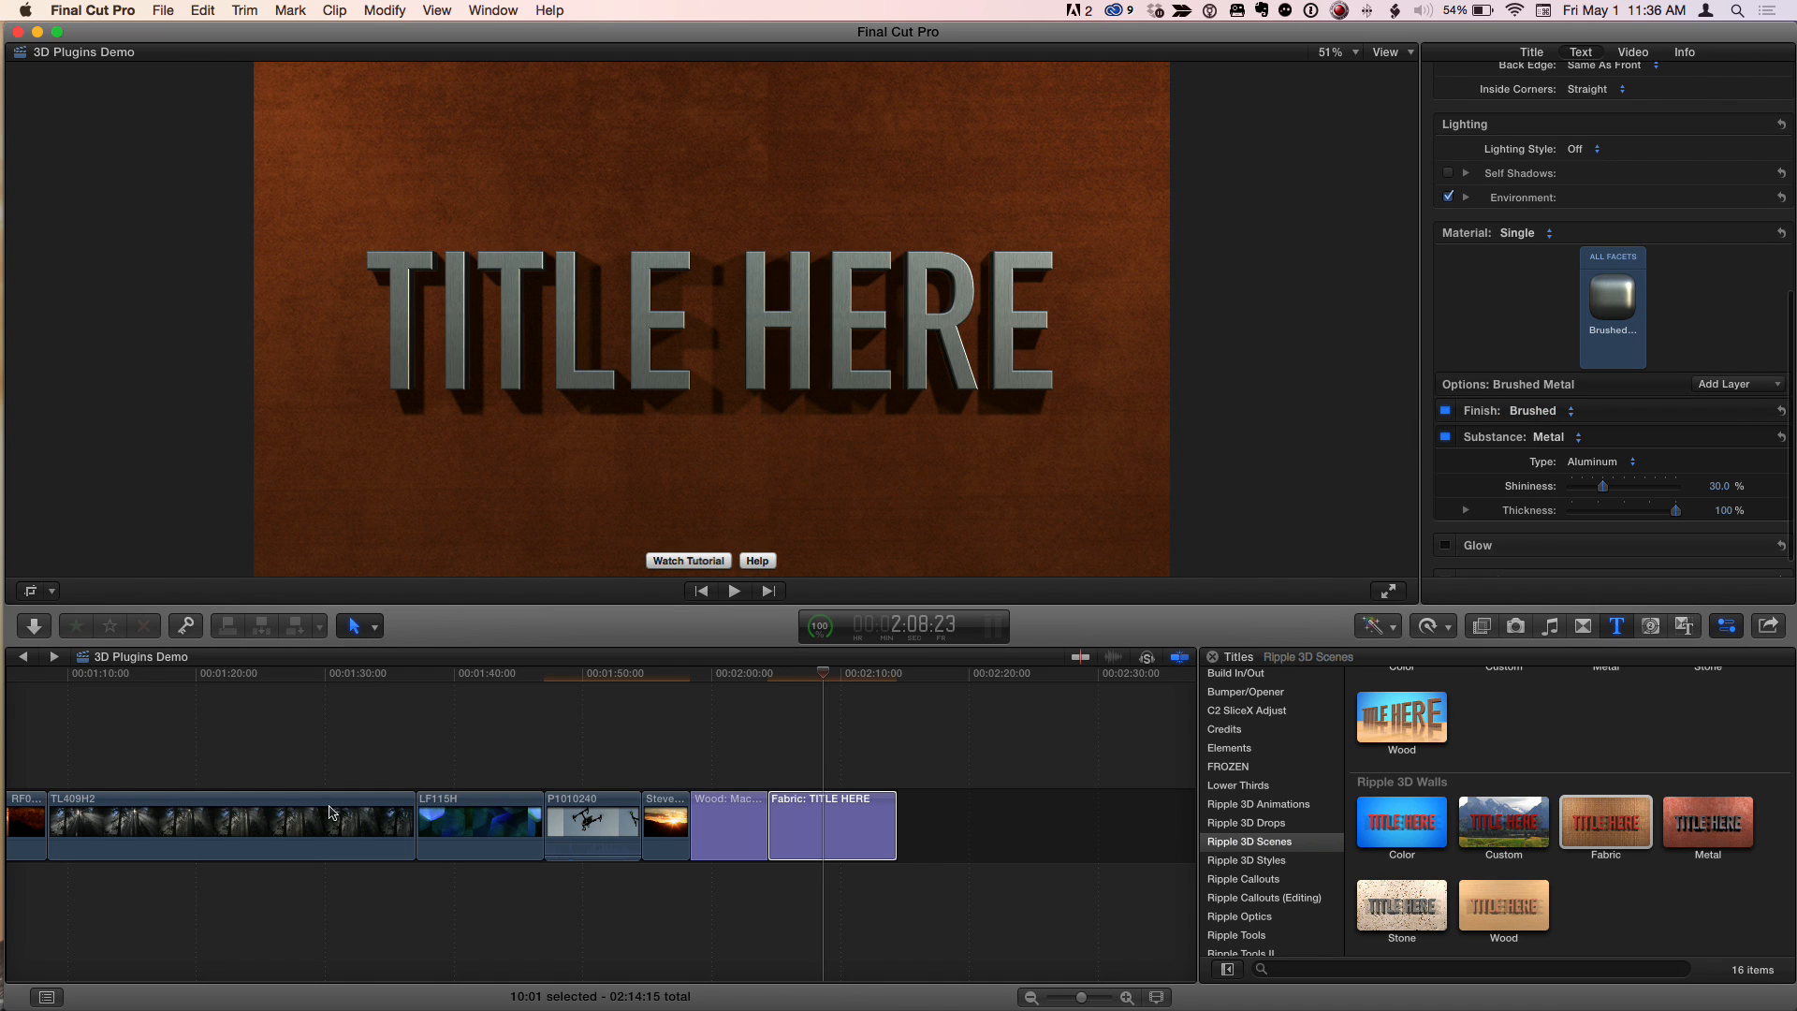
# Step: Set the Fabric title's Light 1 color to yellow and its Light 1 Intensity to 789.0 %
pyautogui.click(829, 685)
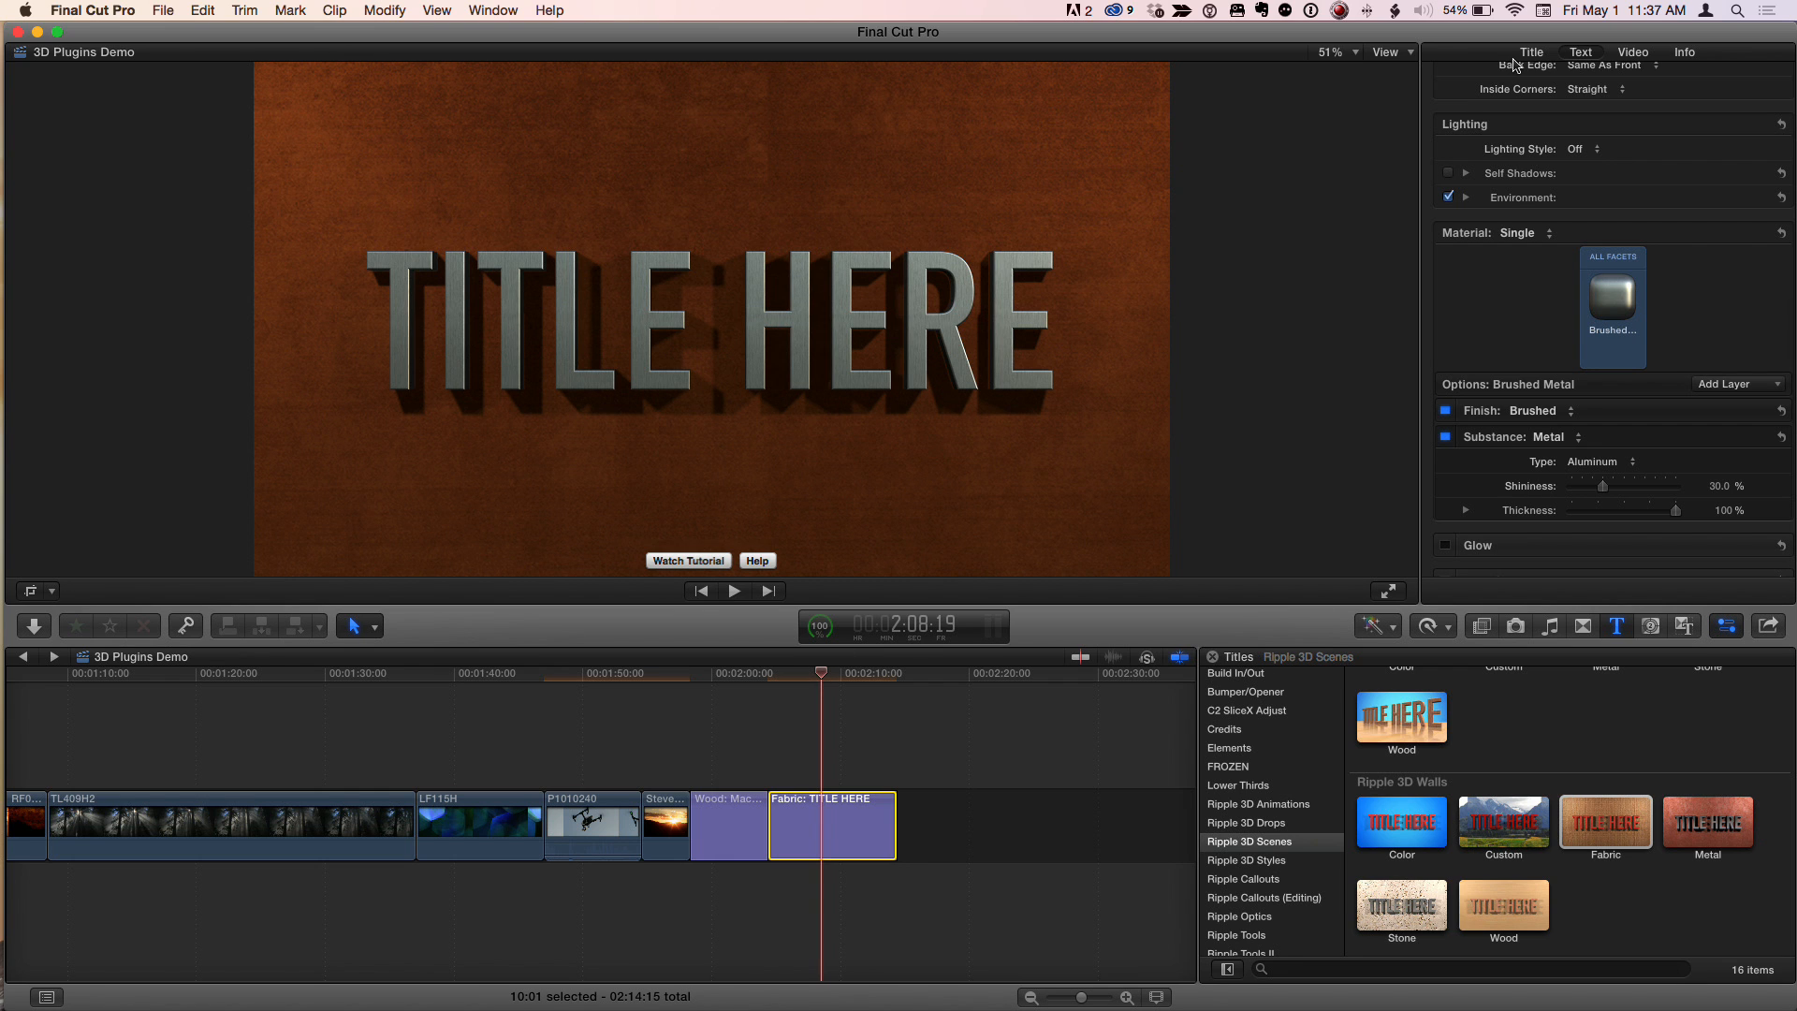
pyautogui.click(1544, 53)
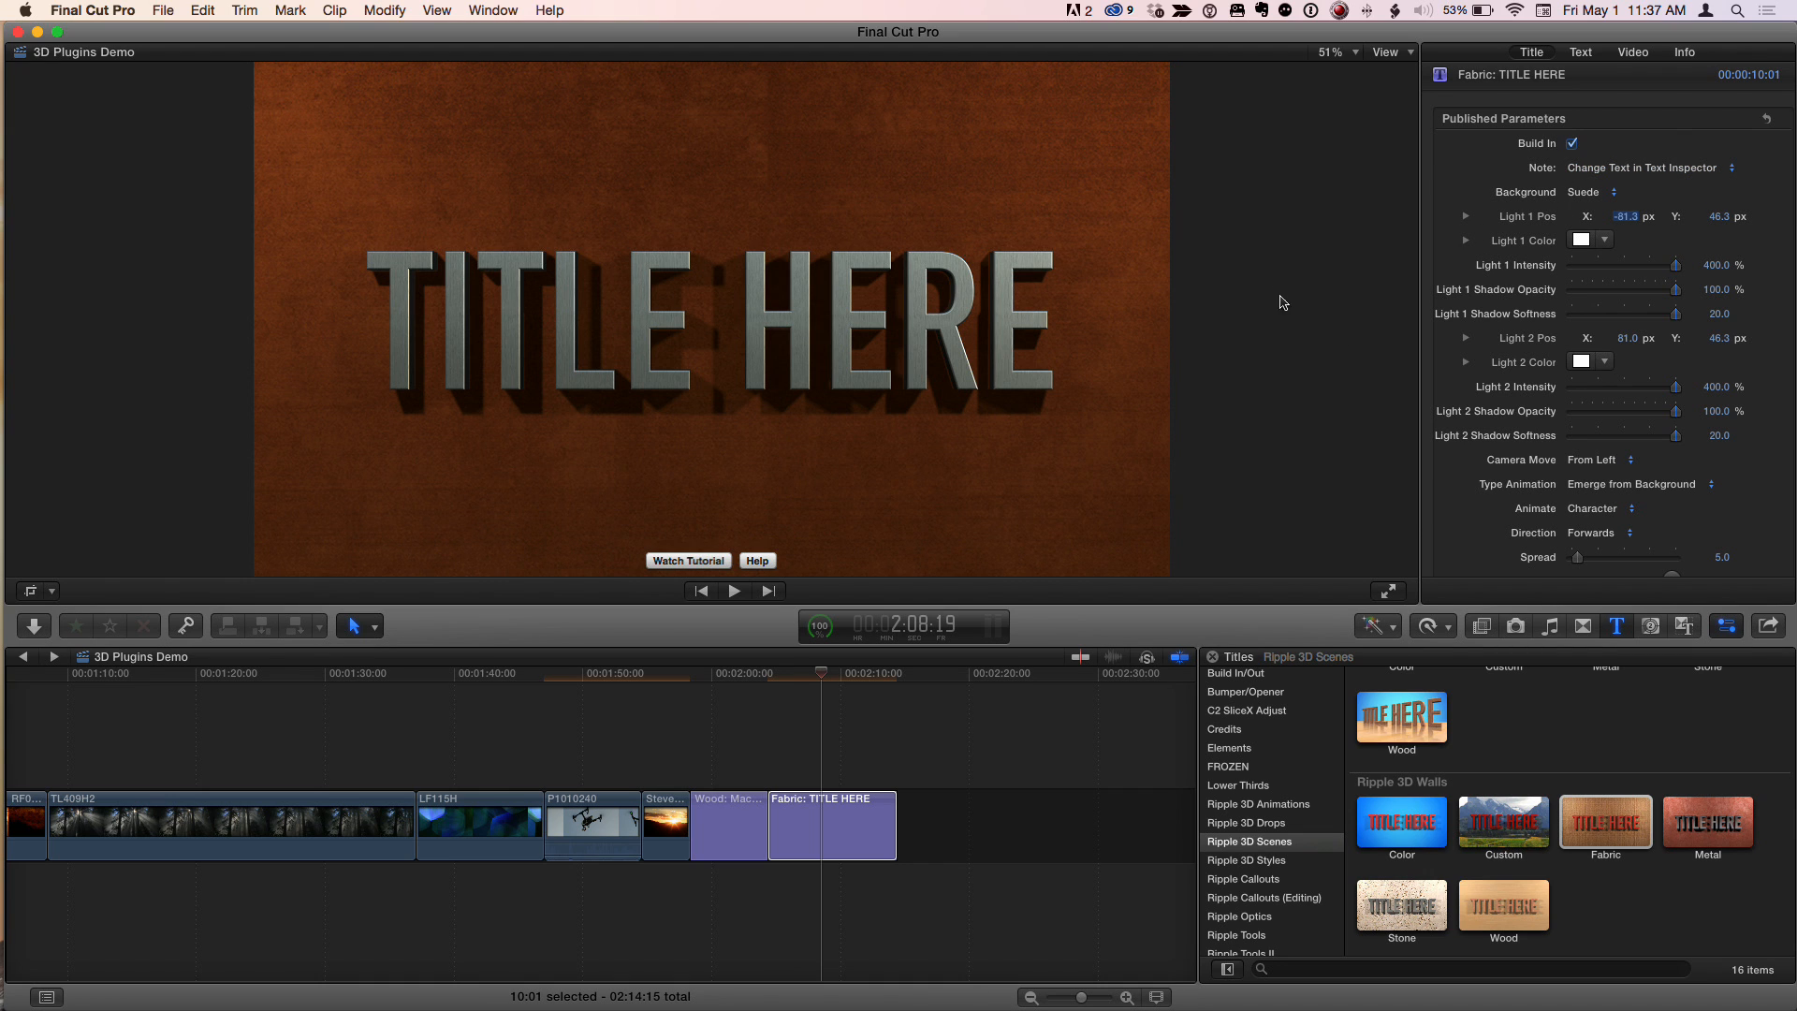
pyautogui.click(824, 680)
pyautogui.click(1604, 243)
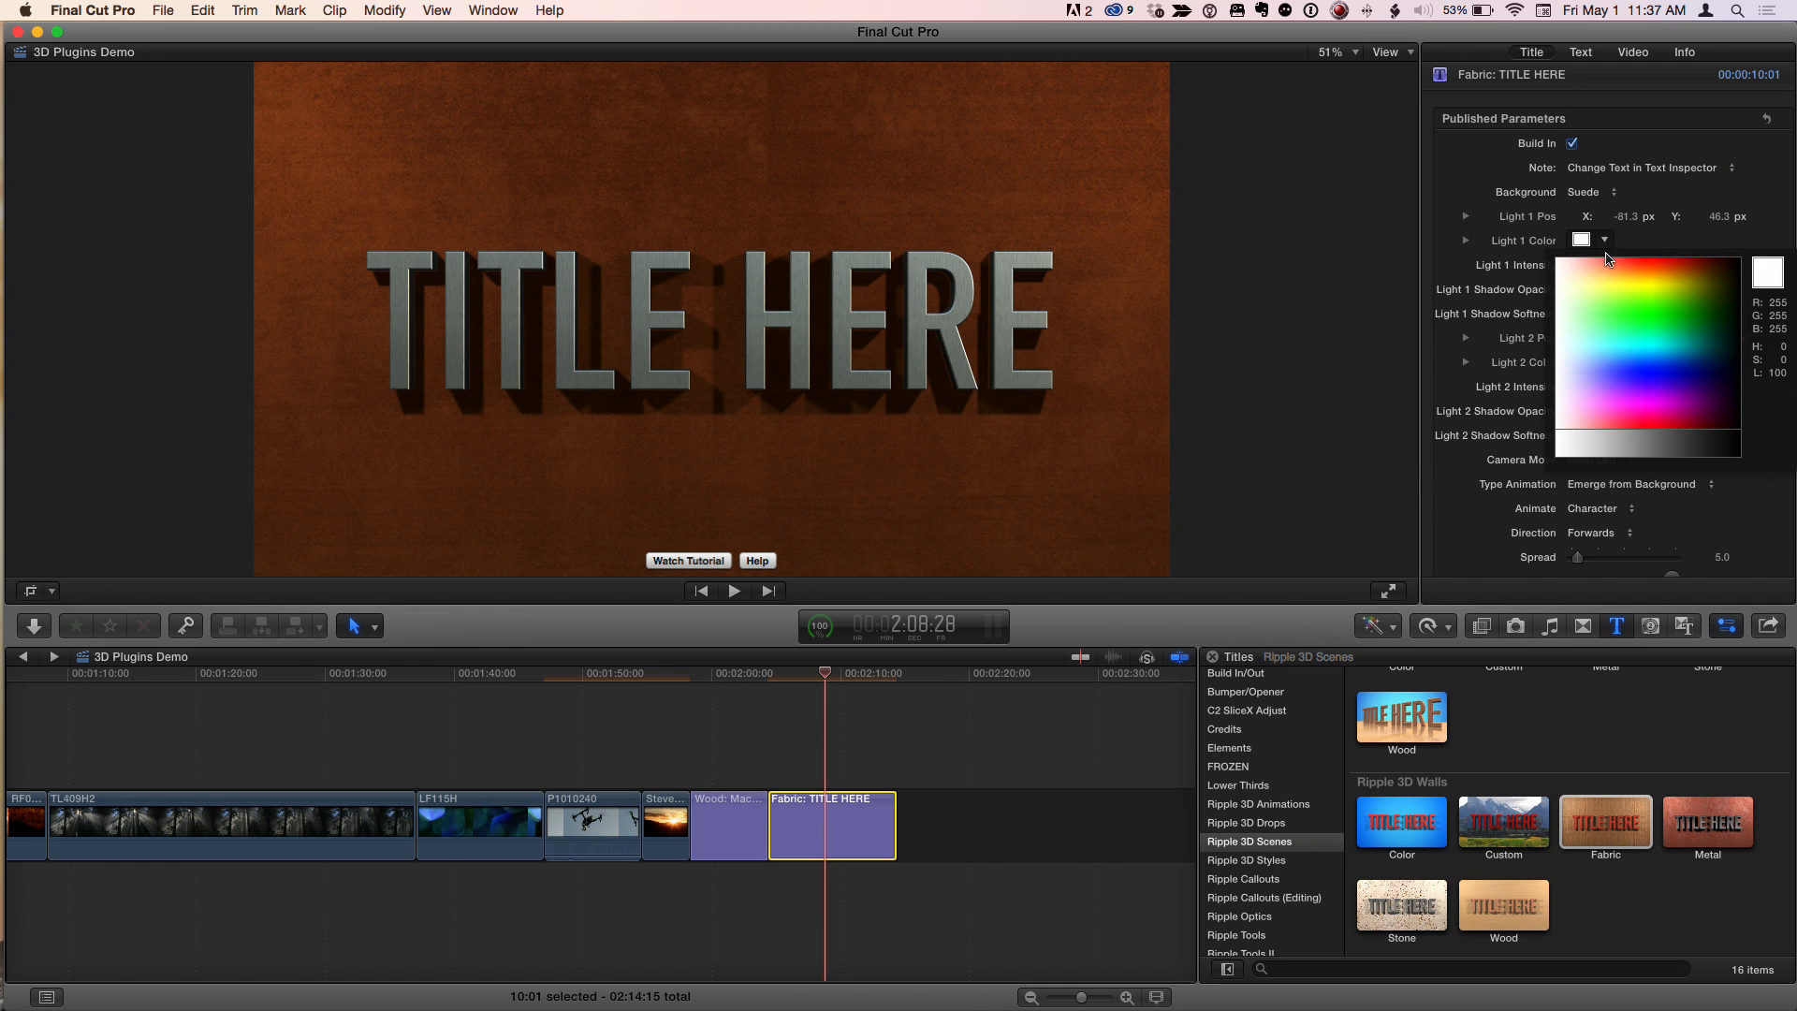
pyautogui.moveTo(1669, 269); pyautogui.dragTo(1649, 273)
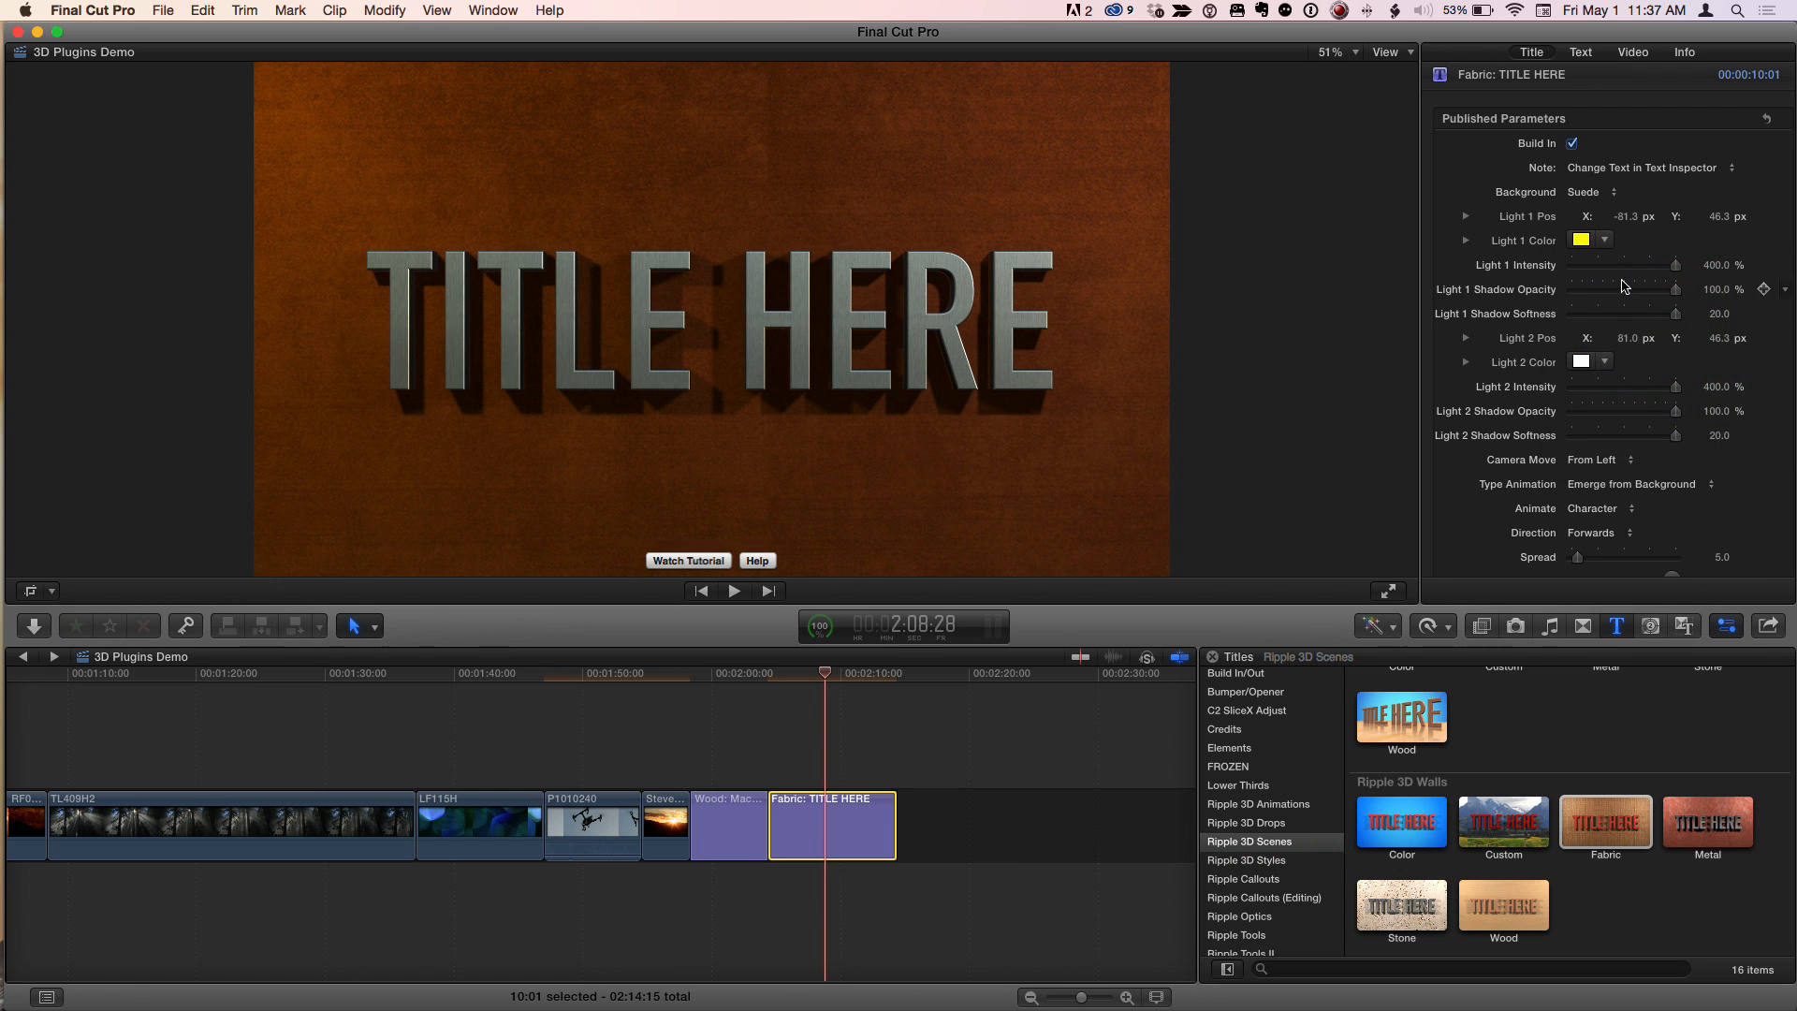
pyautogui.moveTo(1717, 264); pyautogui.dragTo(1716, 267)
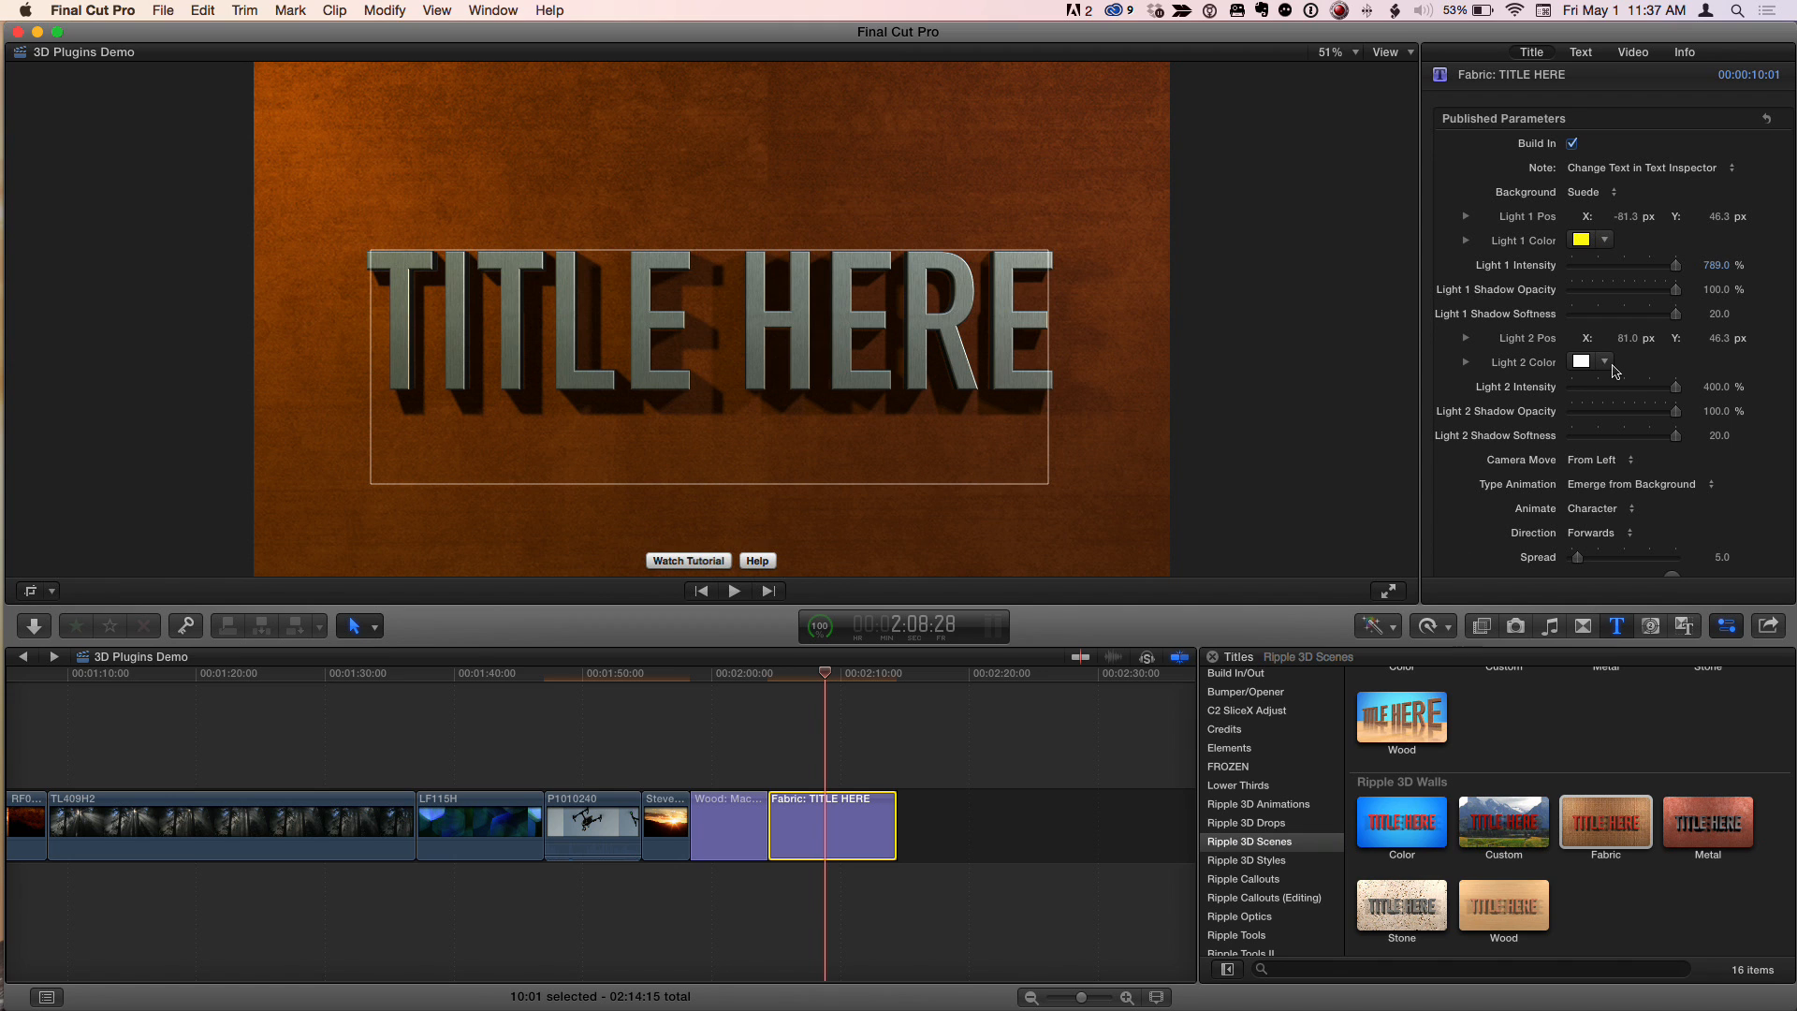
# Step: Try the Angled option for the Fabric title's Camera Move and play the clip to preview it
pyautogui.scroll(-4, 1612, 372)
pyautogui.scroll(-2, 1603, 325)
pyautogui.scroll(-3, 1594, 323)
pyautogui.scroll(-1, 1591, 320)
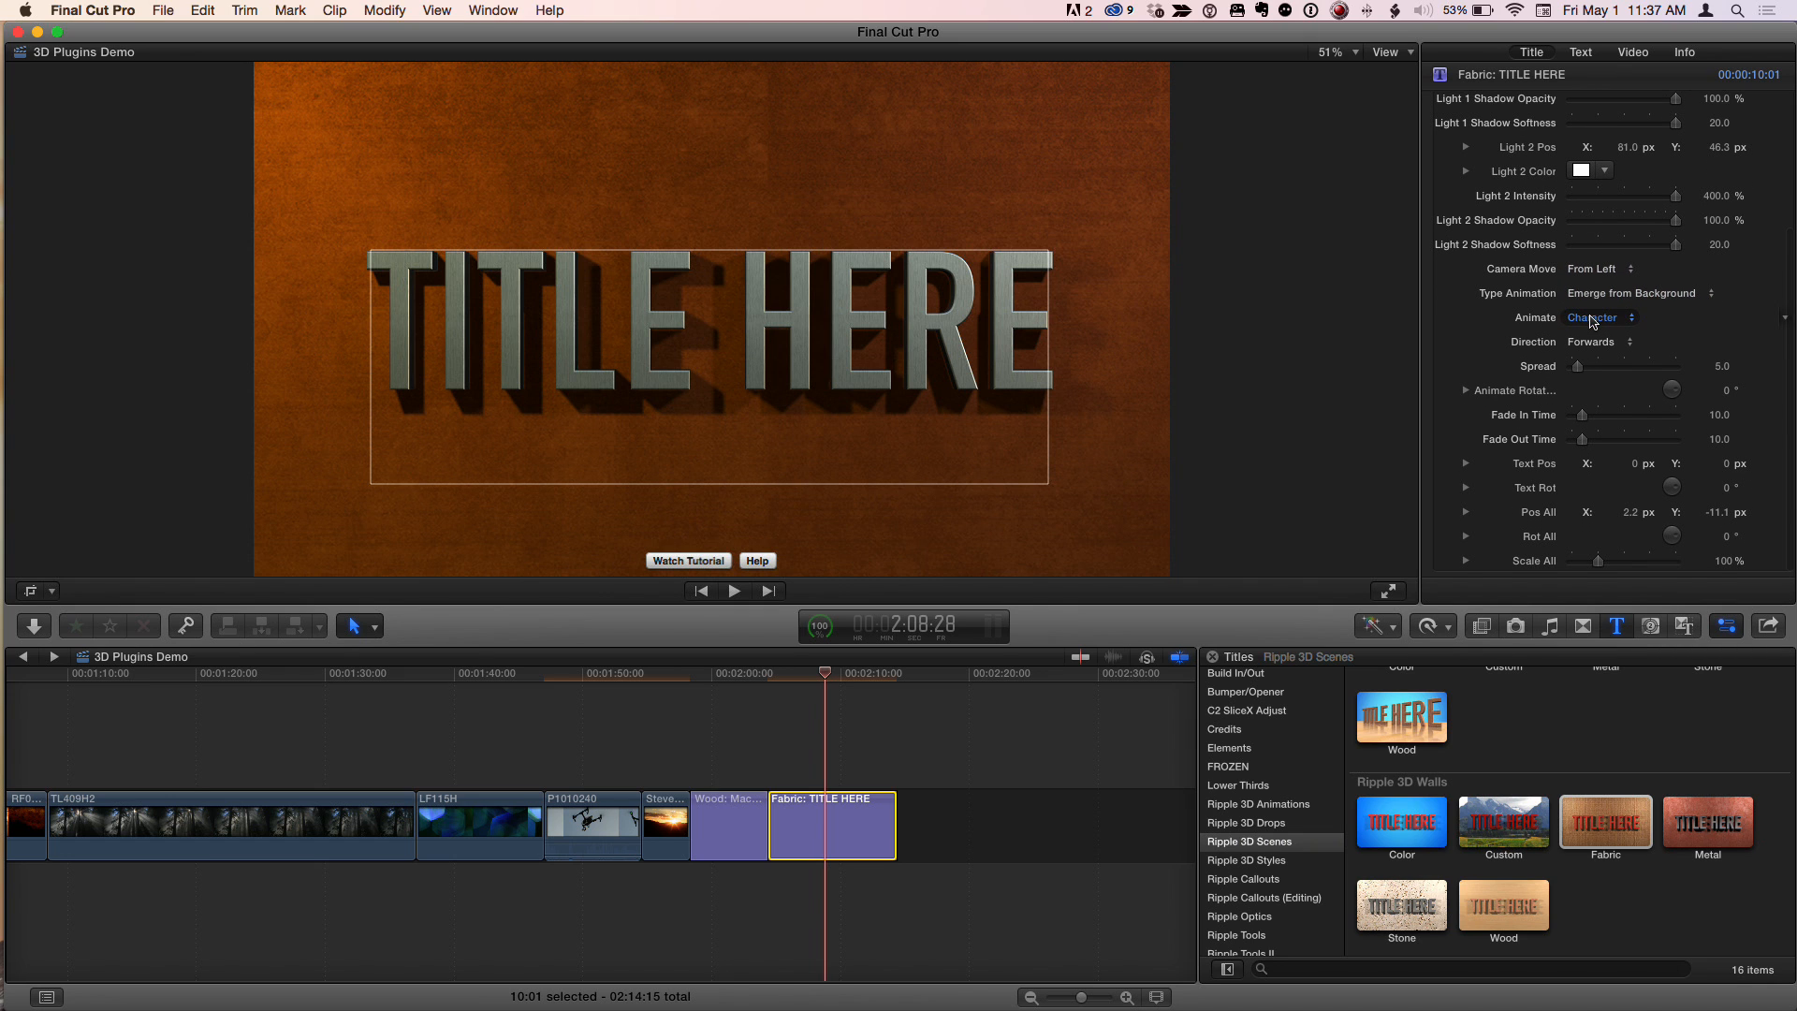
pyautogui.click(1614, 271)
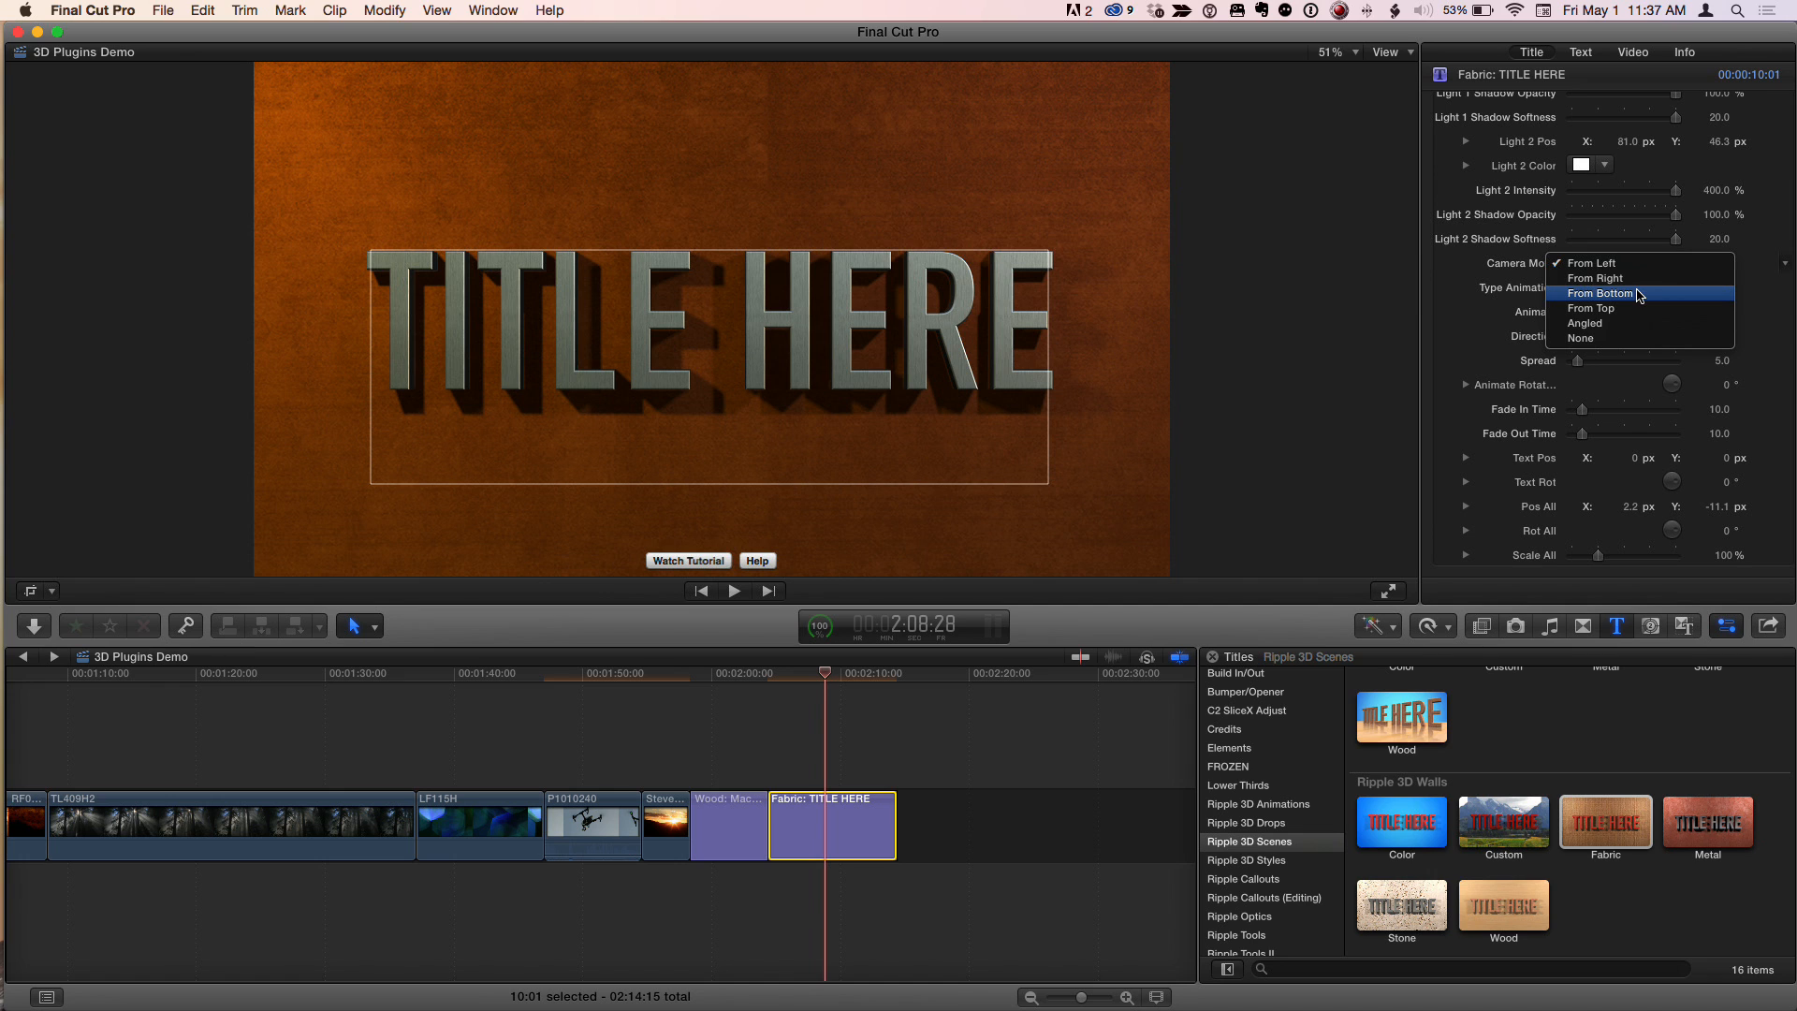
pyautogui.click(1514, 271)
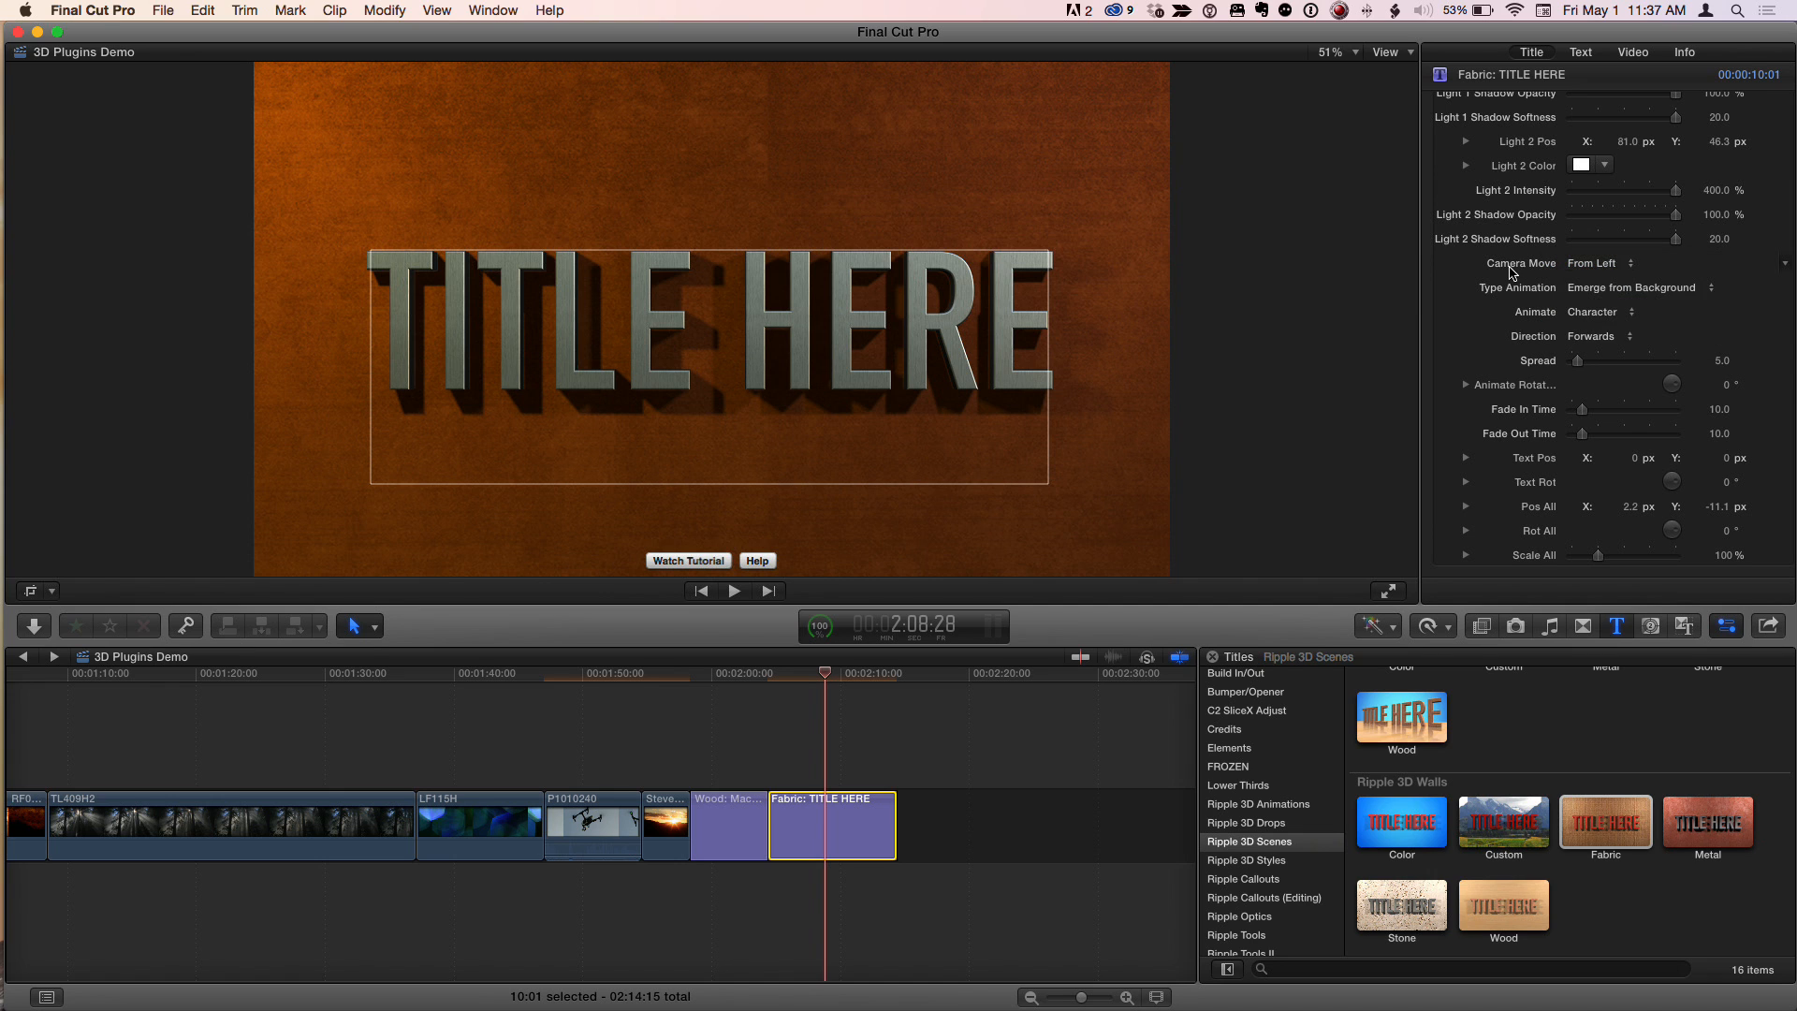
pyautogui.click(1607, 268)
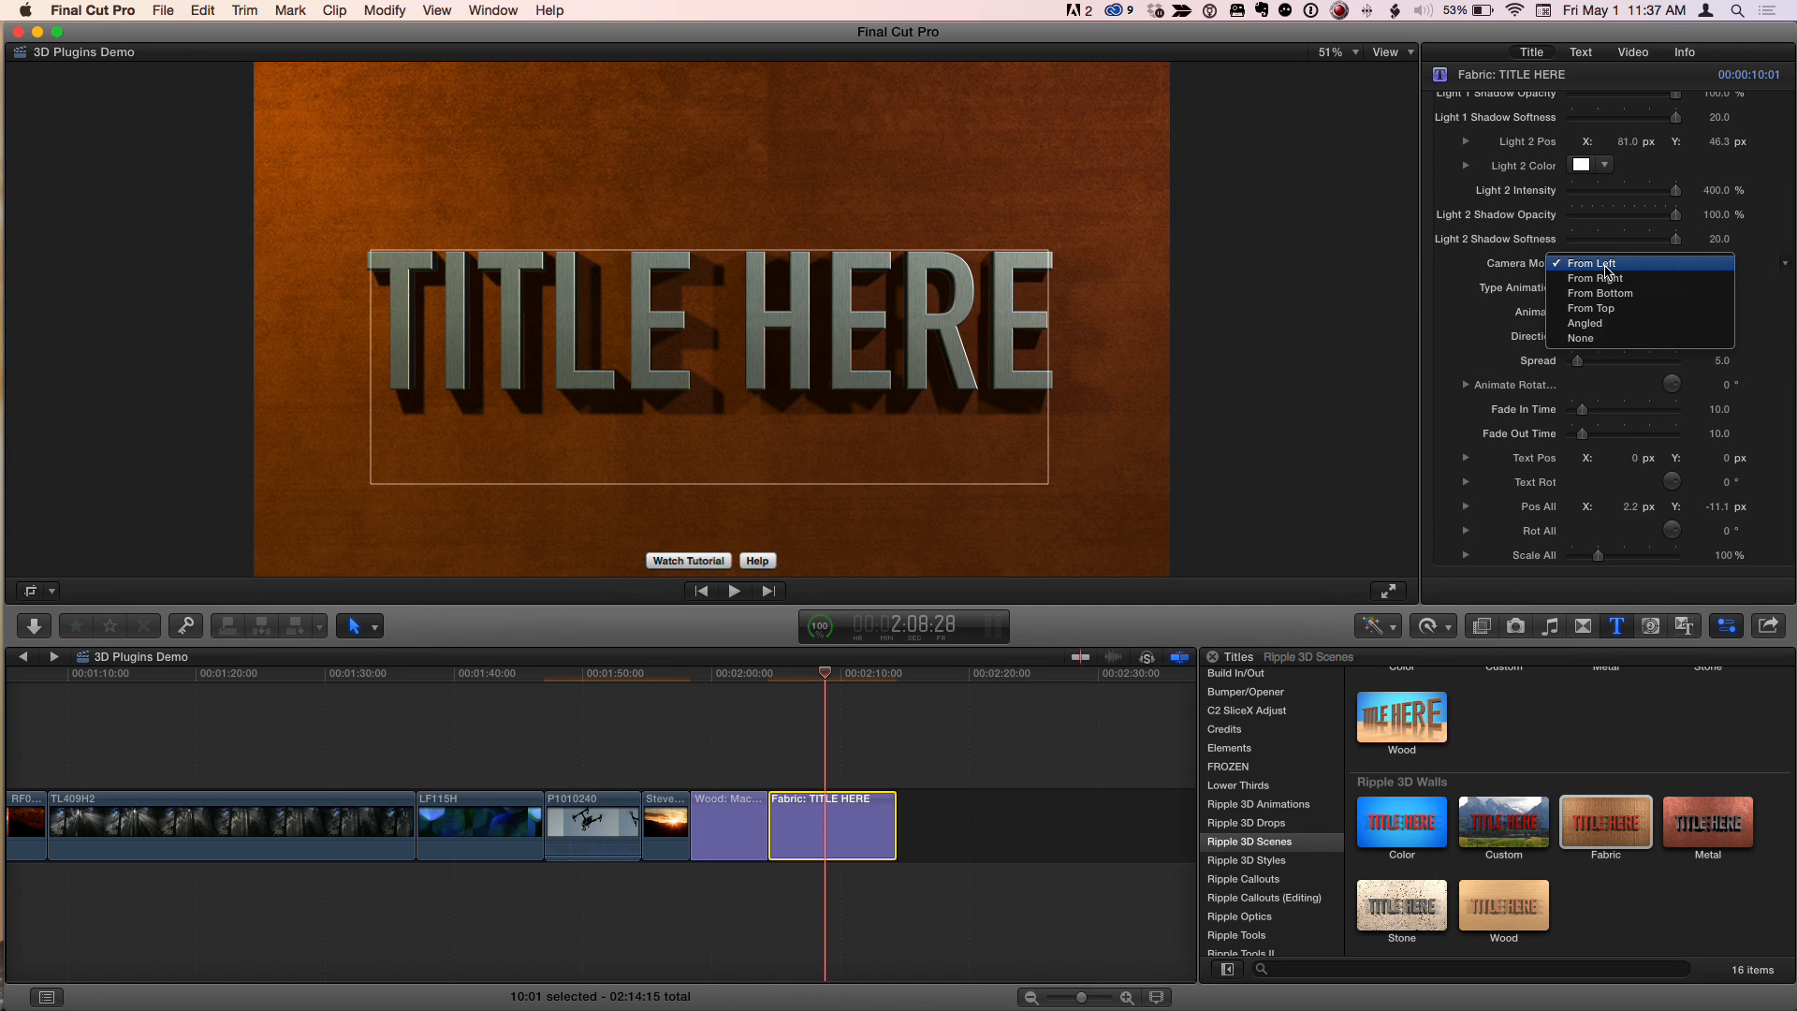
pyautogui.click(1617, 323)
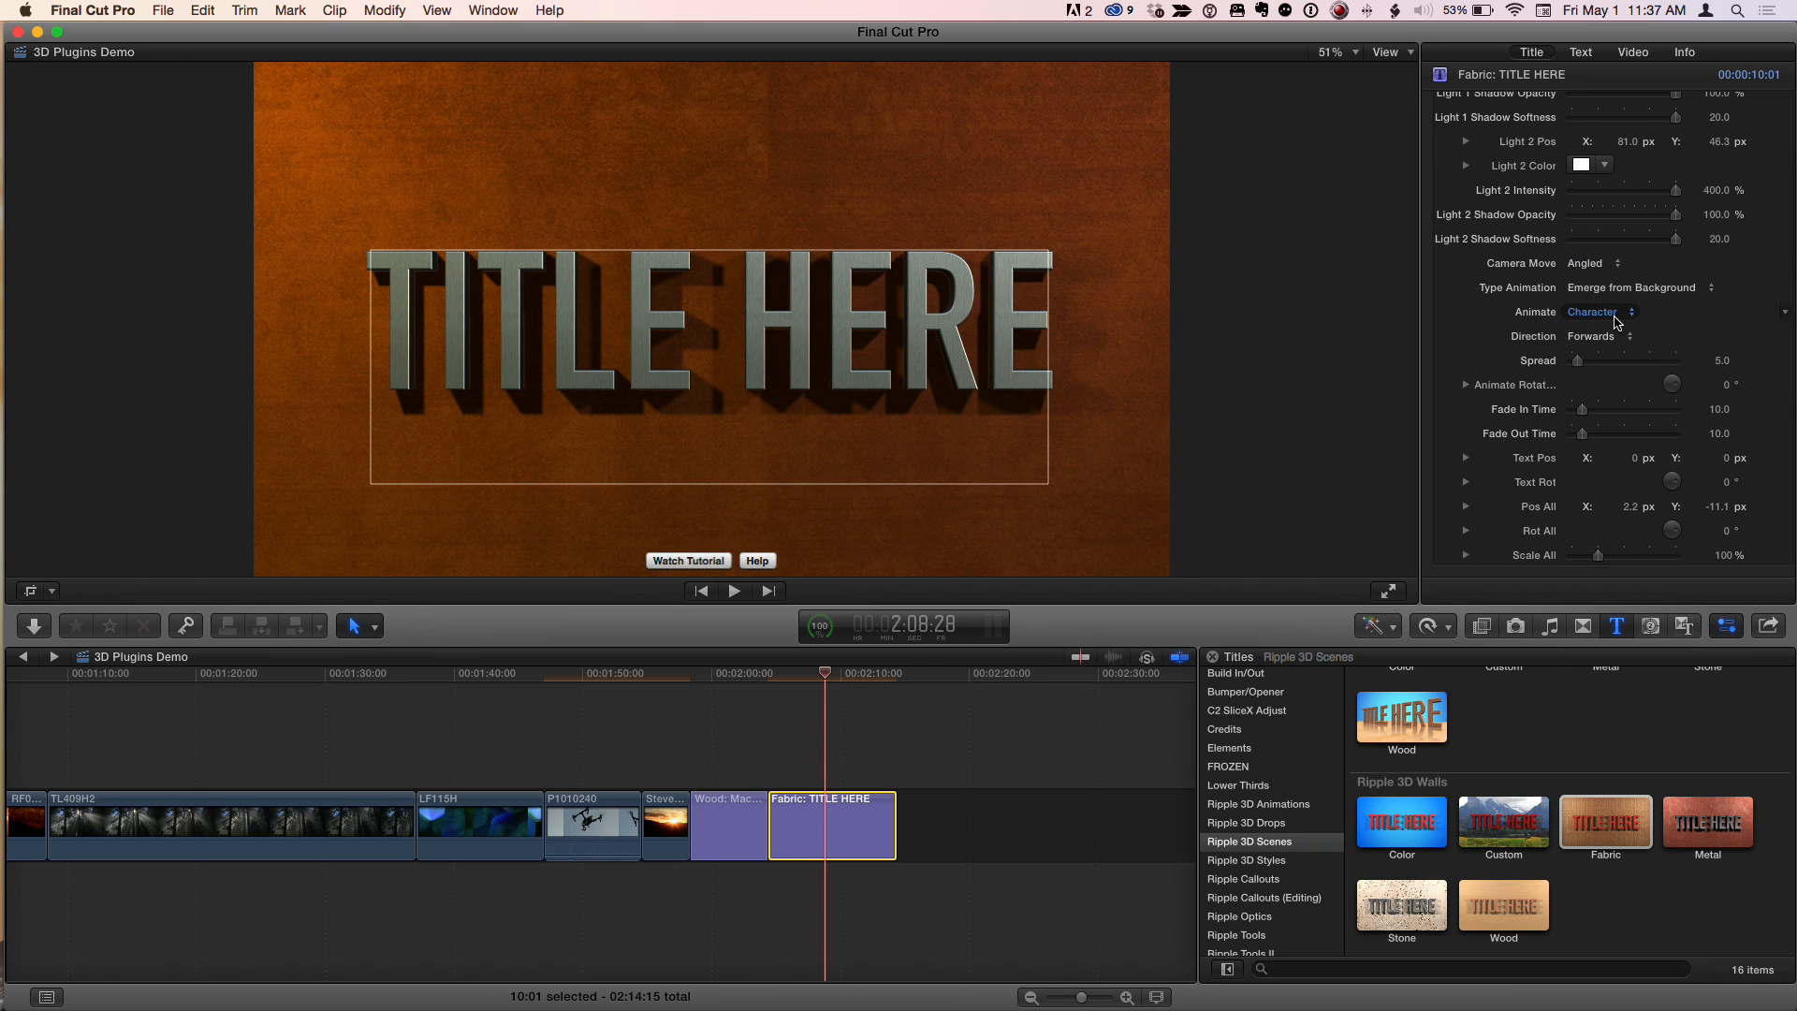
pyautogui.press('/')
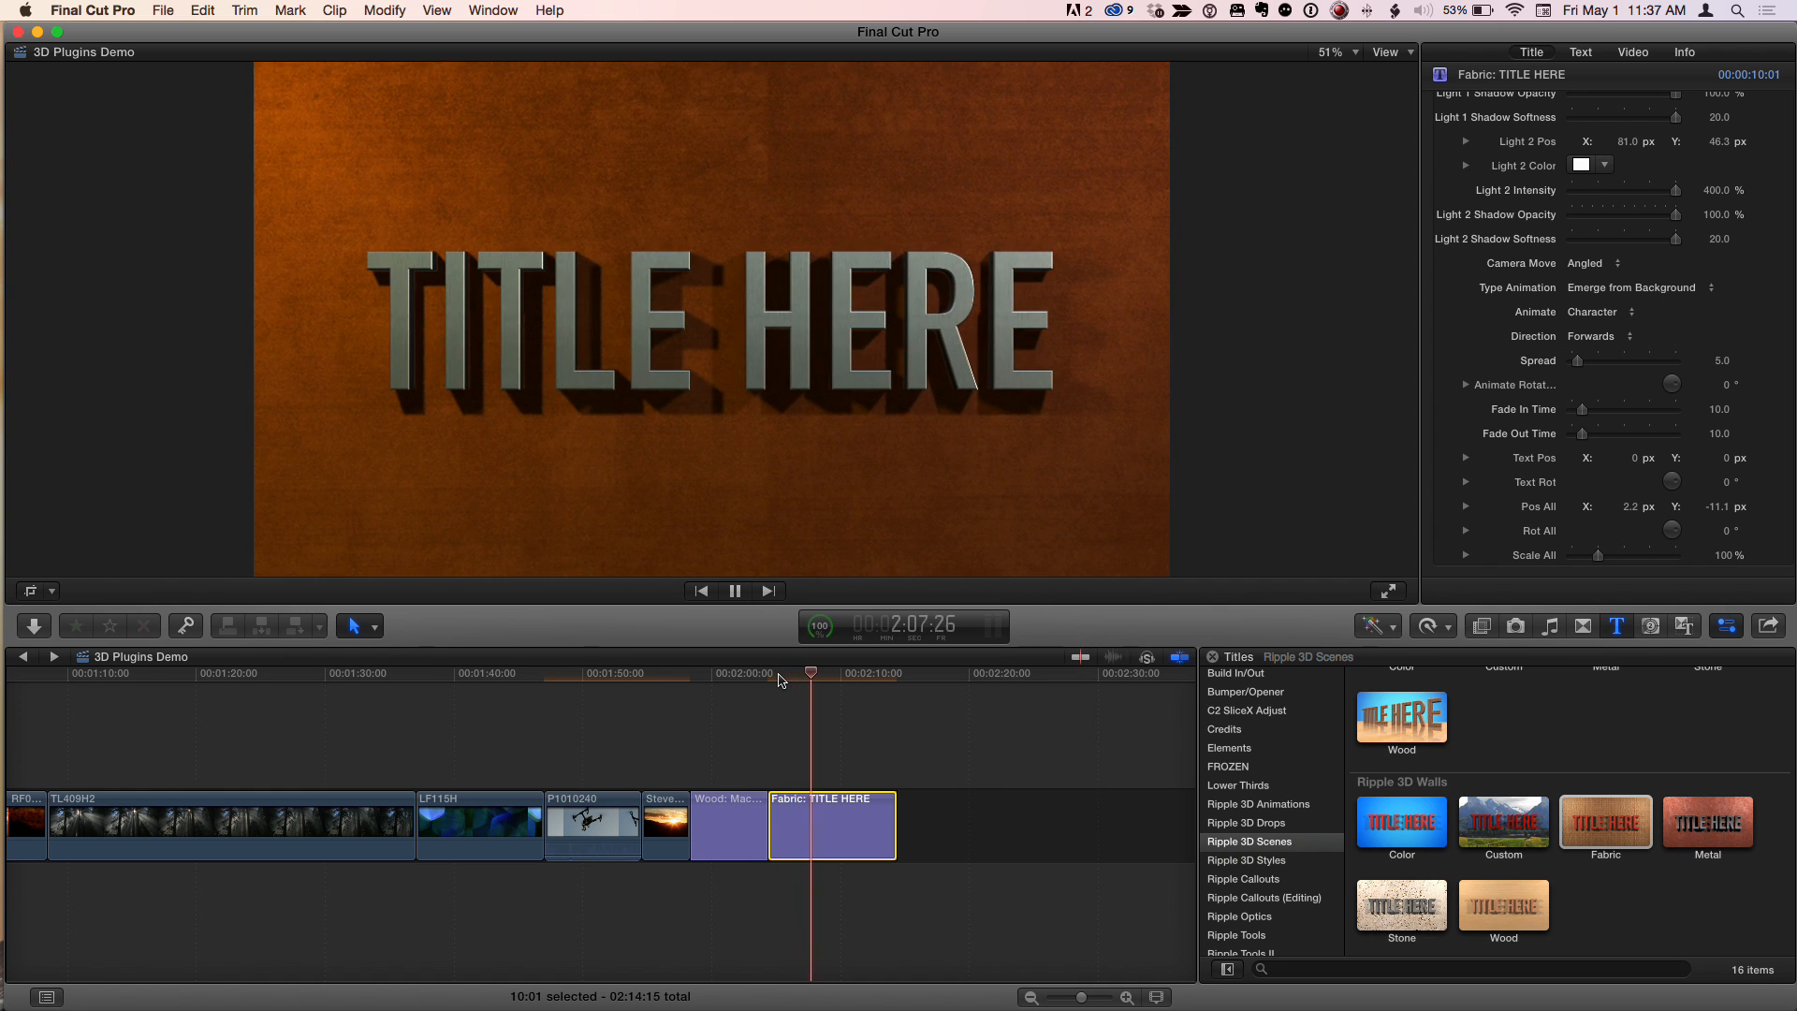
pyautogui.press('space')
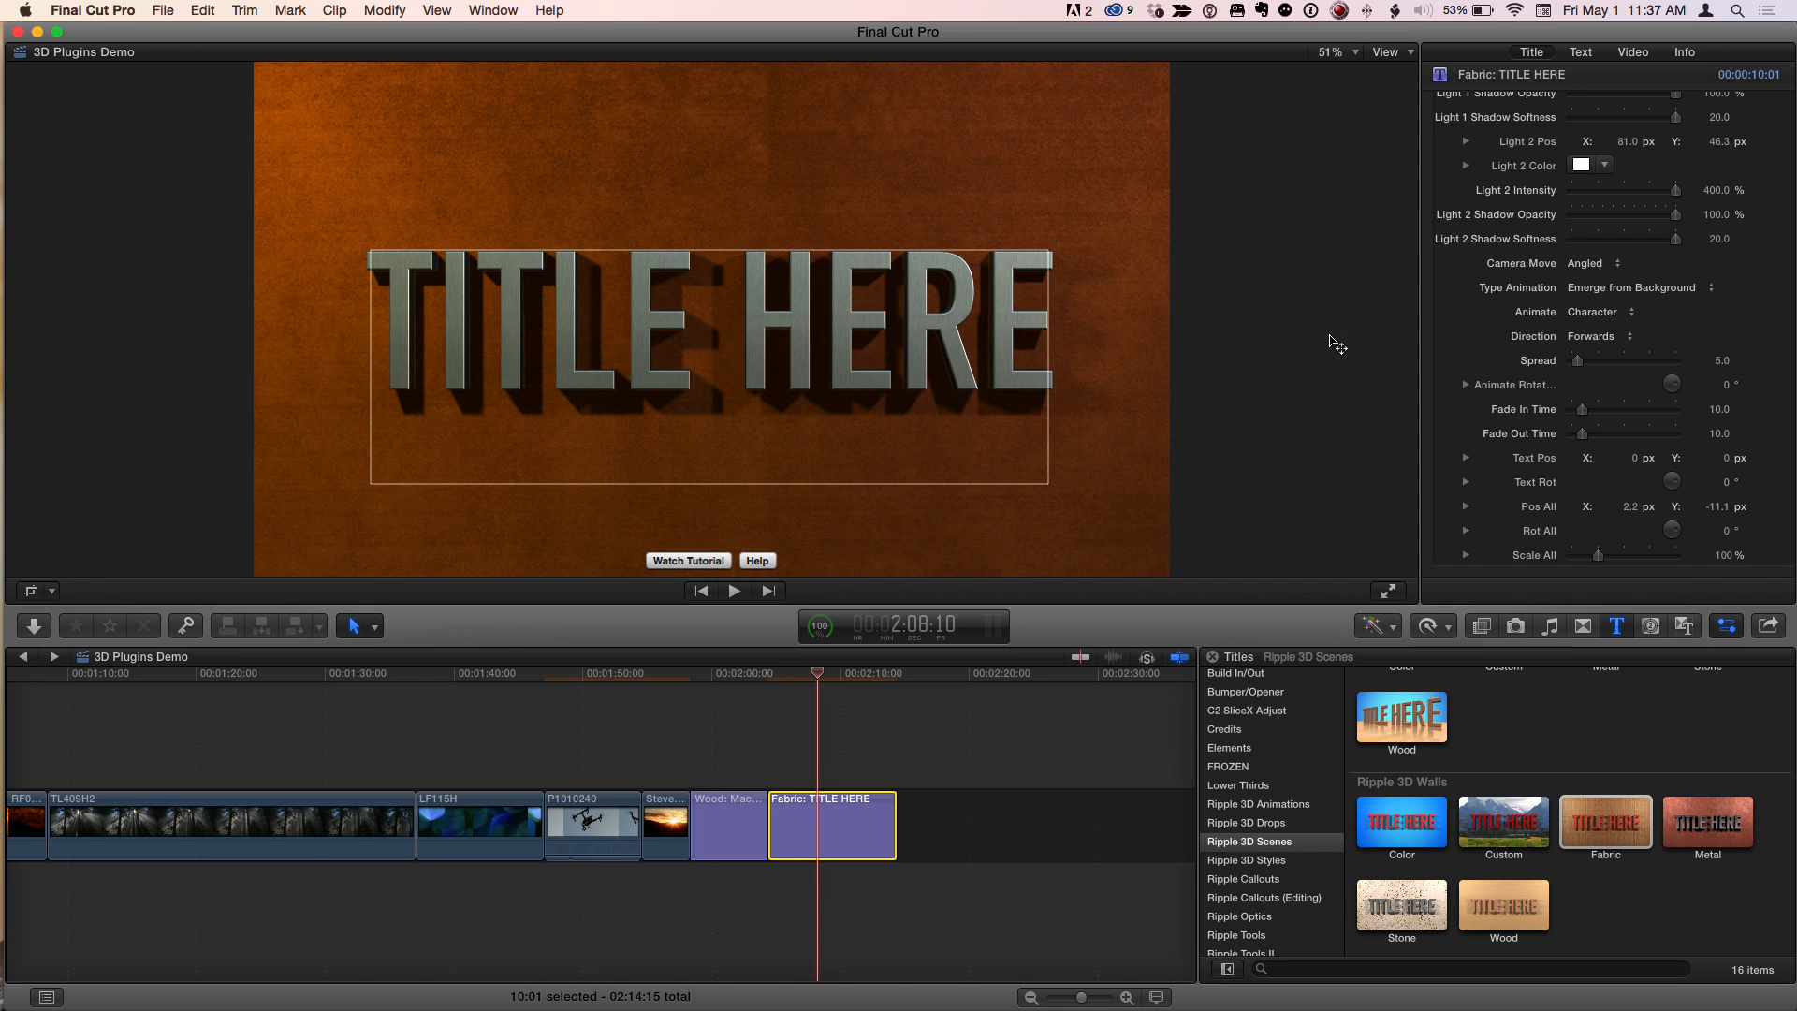
# Step: Set the Fabric title's Camera Move to None and its Type Animation to Slide Up, and play the clip
pyautogui.click(1620, 288)
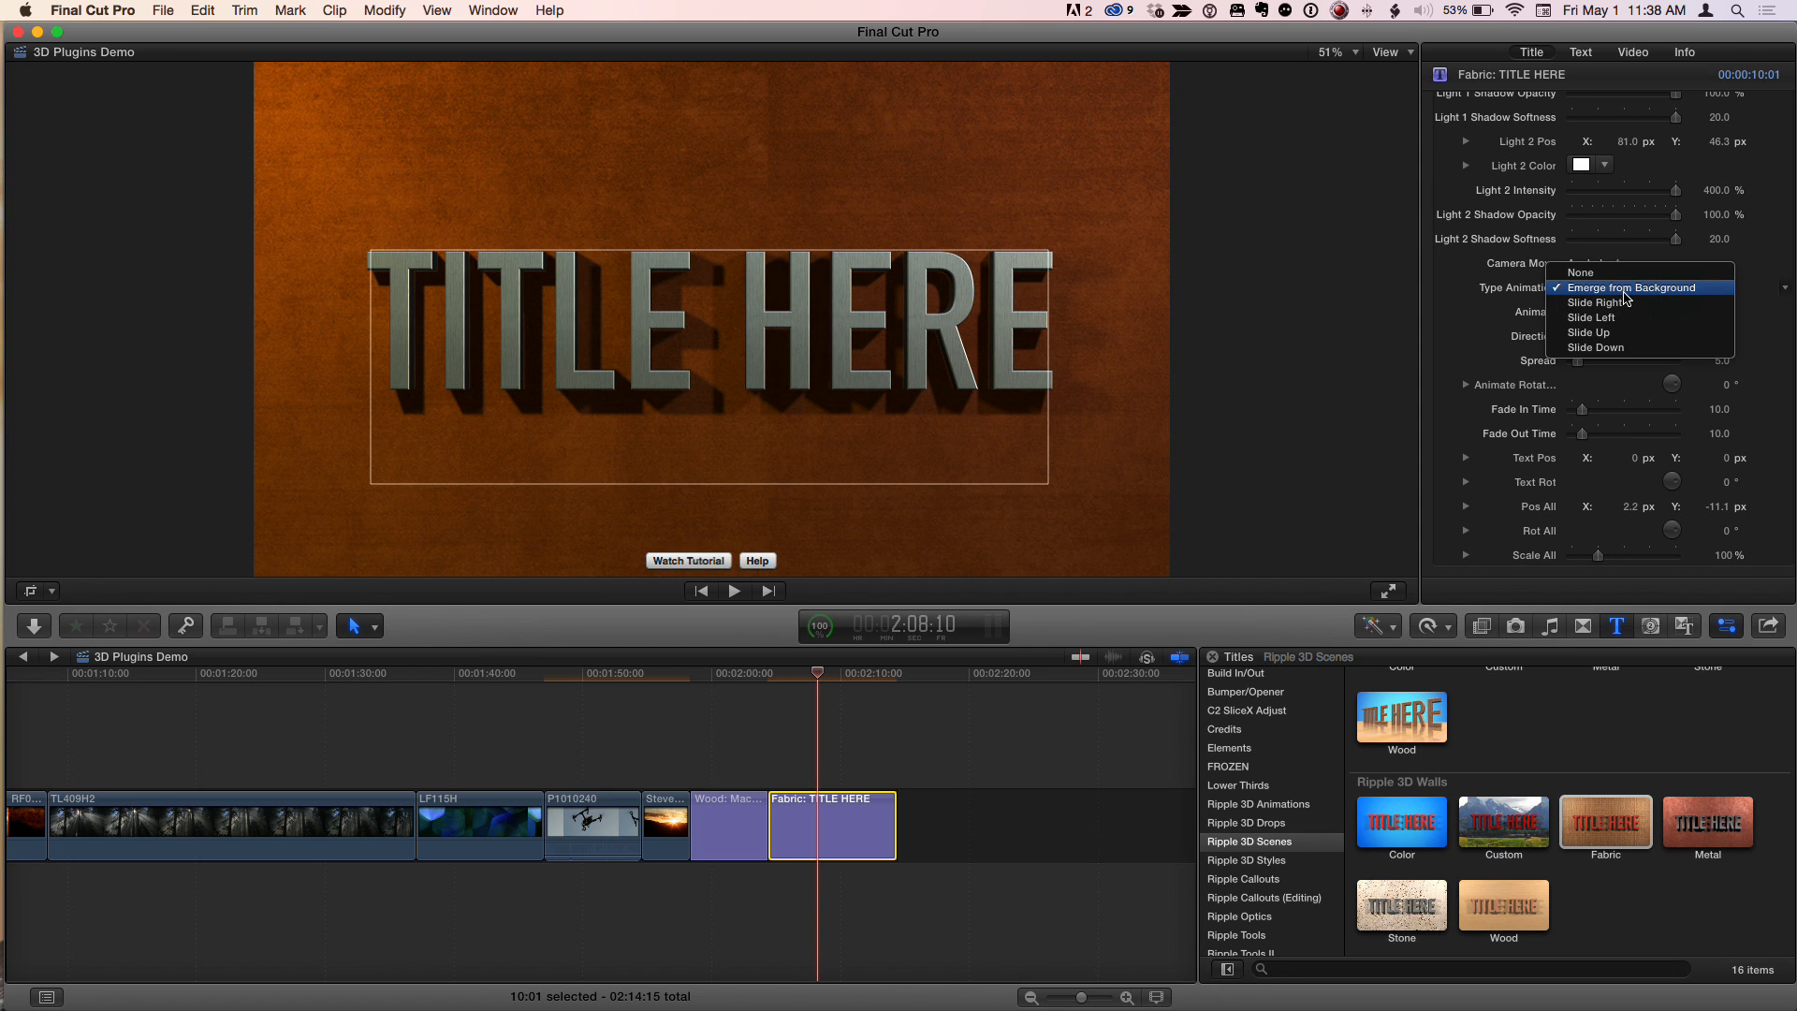
pyautogui.click(1626, 273)
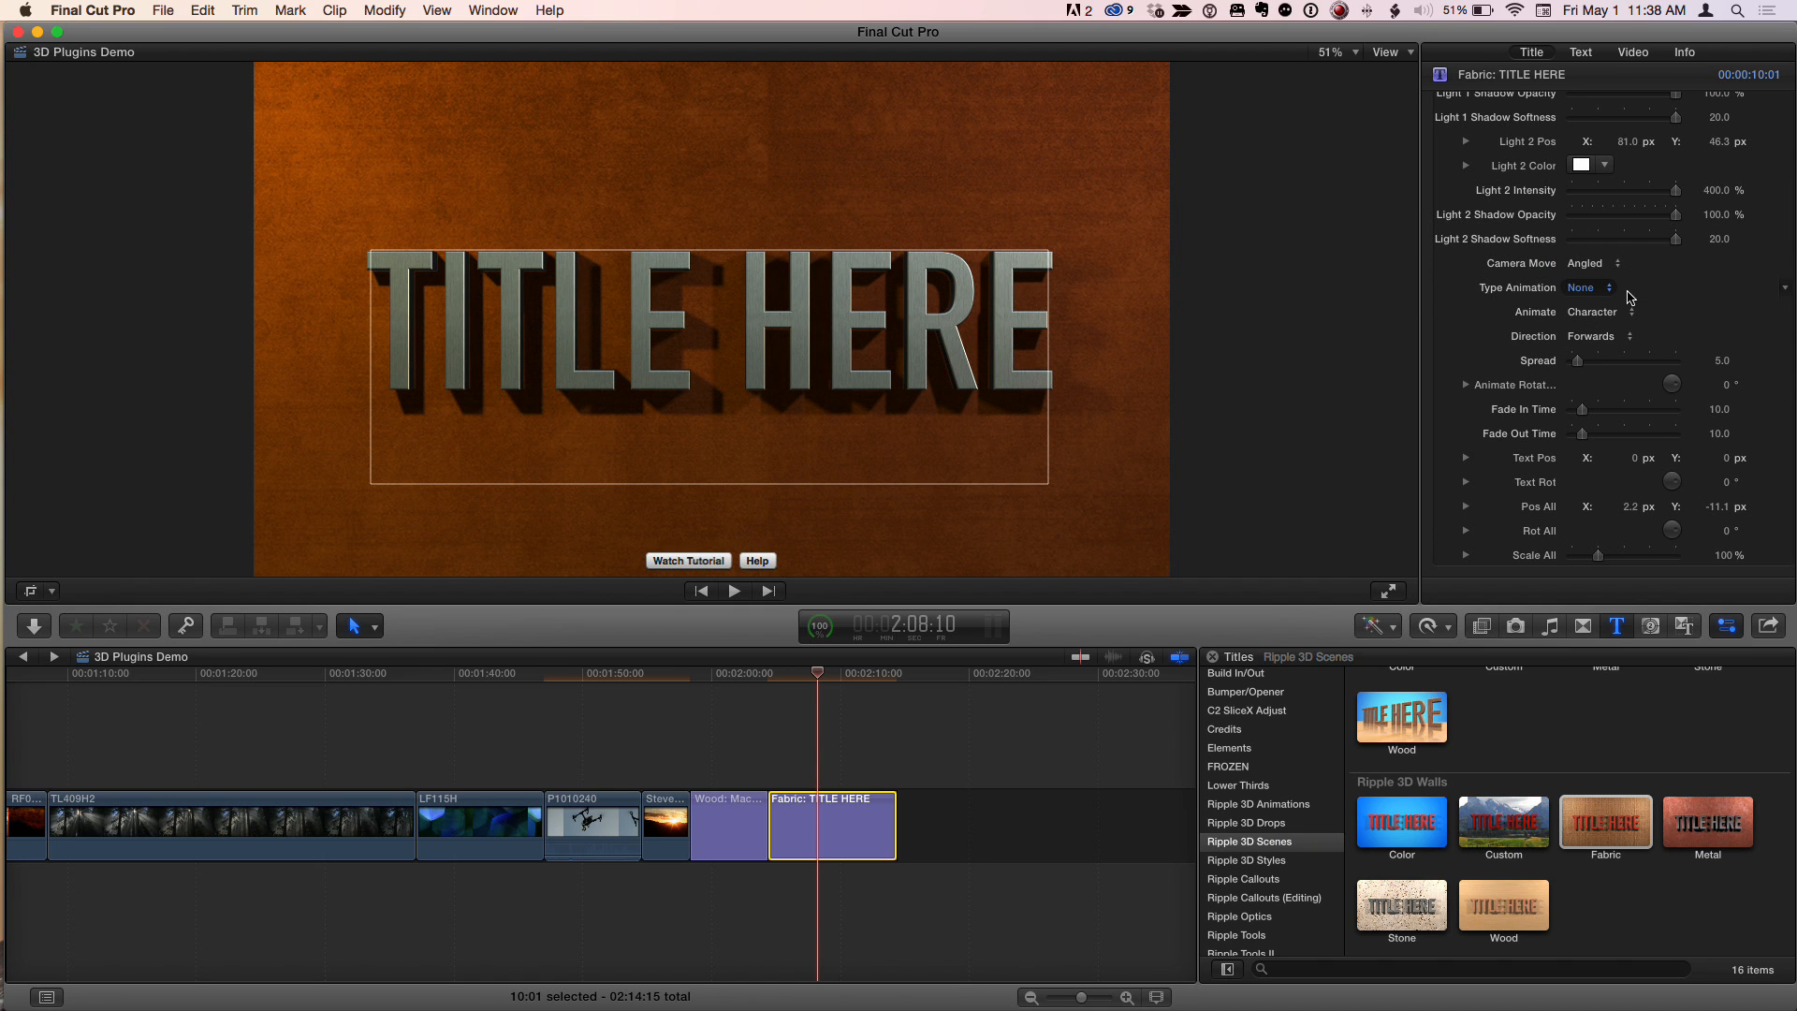
pyautogui.click(1606, 265)
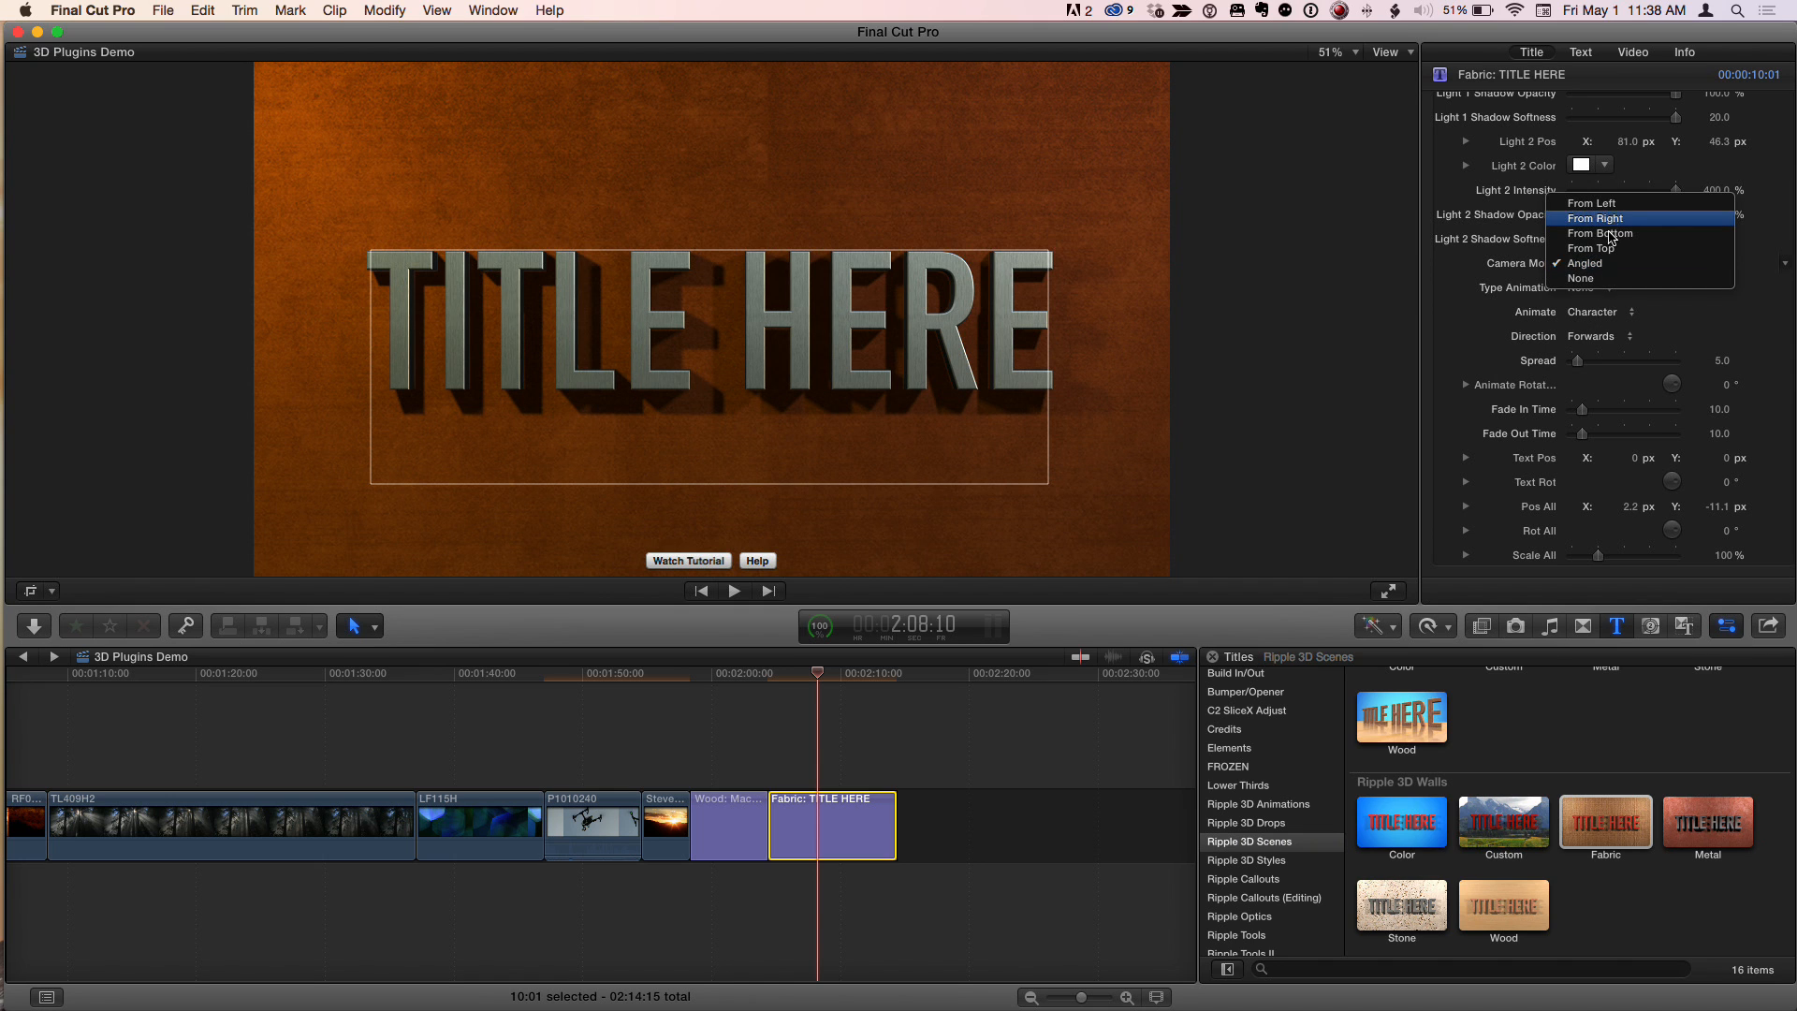
pyautogui.click(1612, 278)
pyautogui.click(1599, 292)
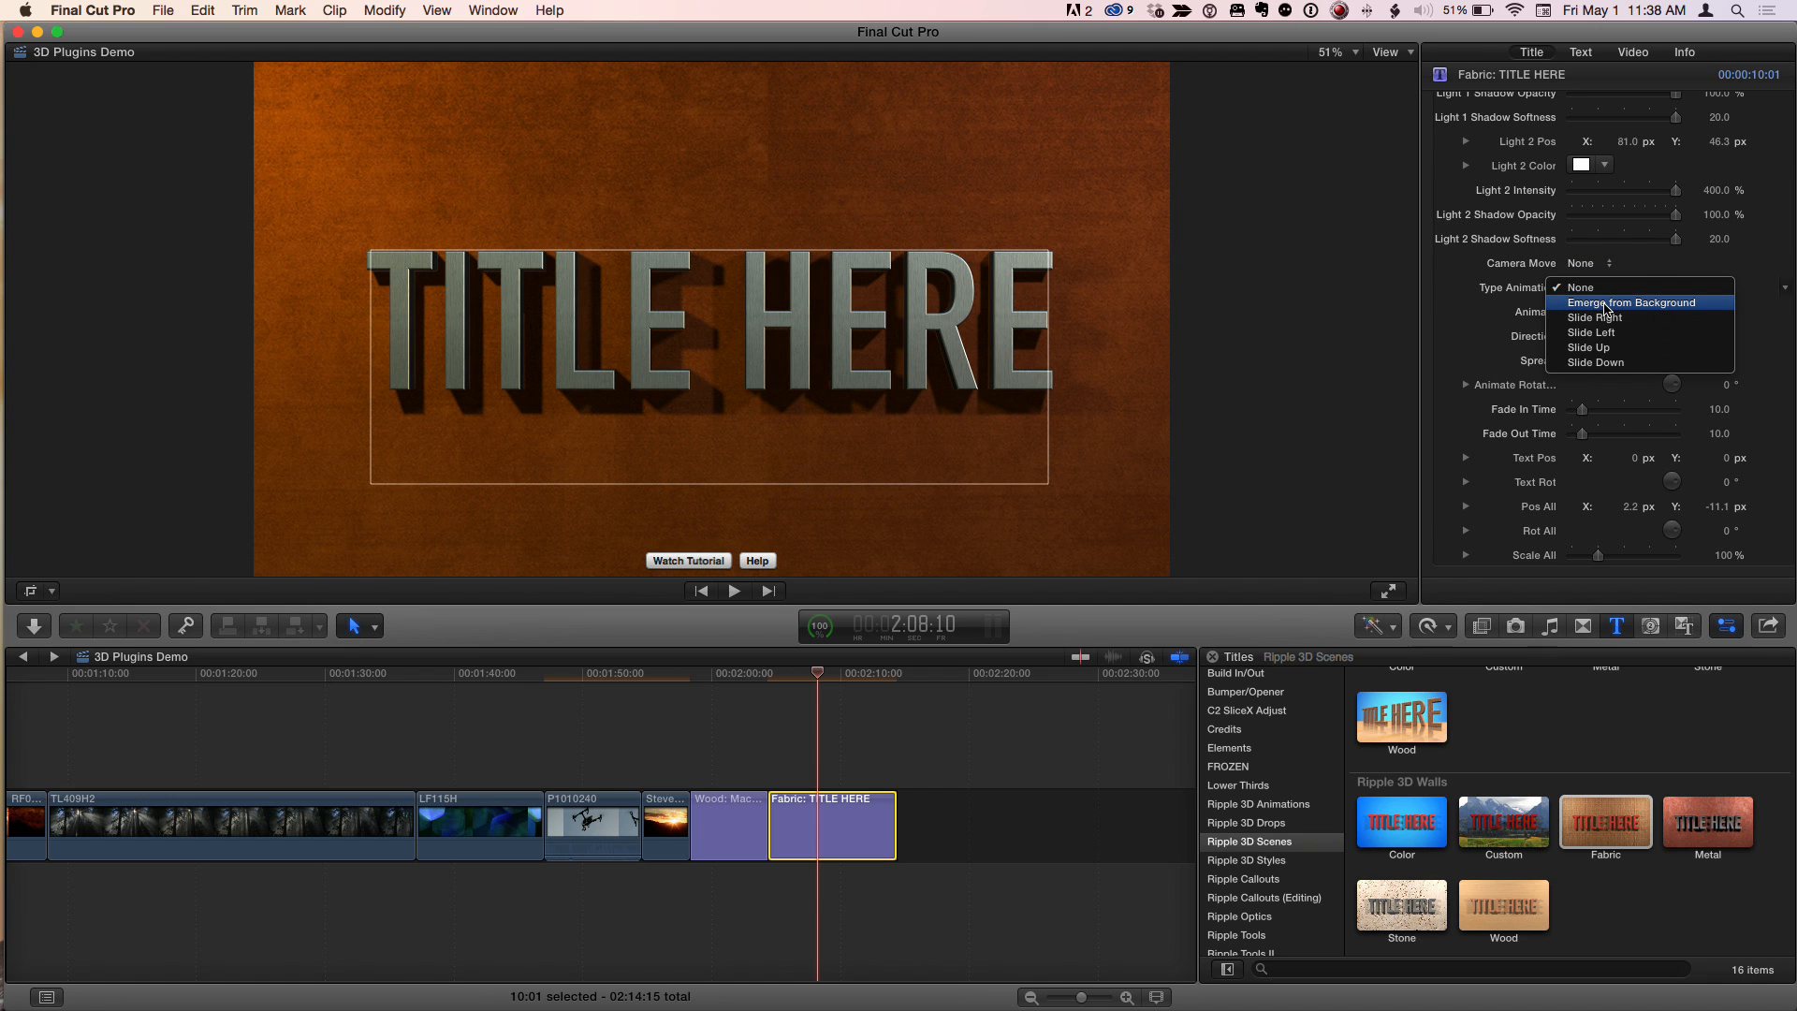
pyautogui.click(1616, 348)
pyautogui.press('/')
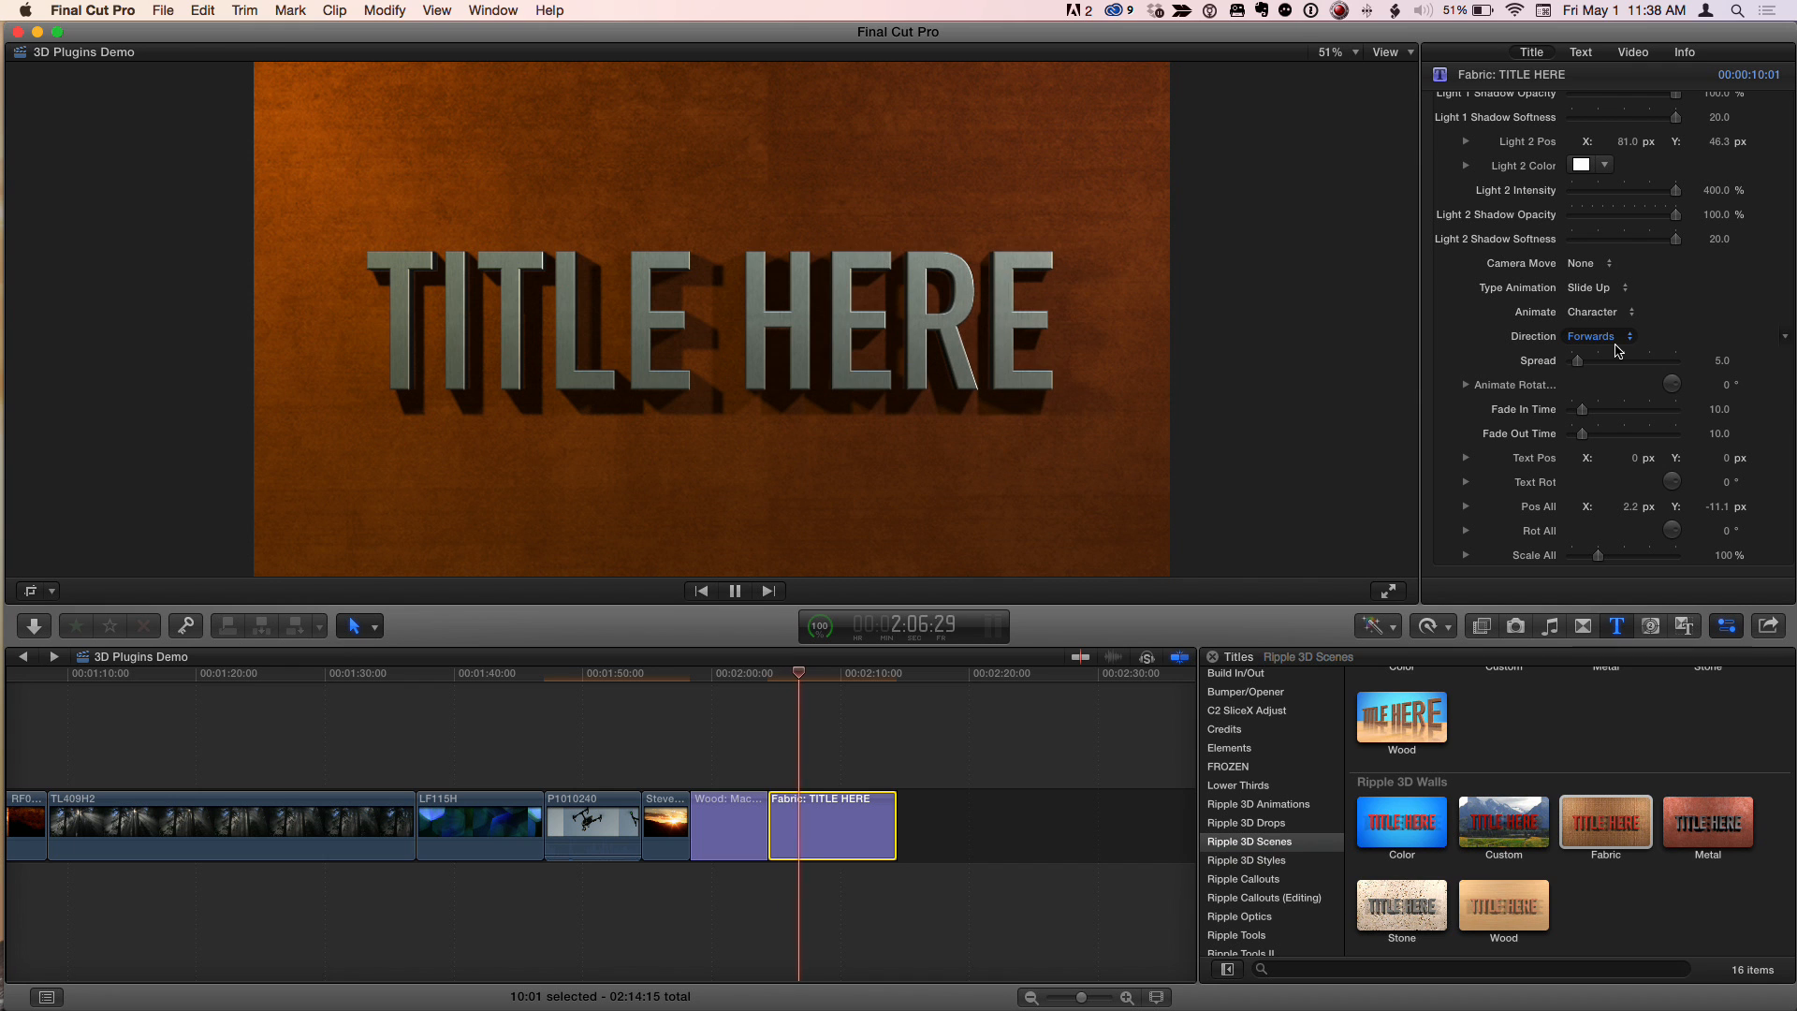
pyautogui.press('/')
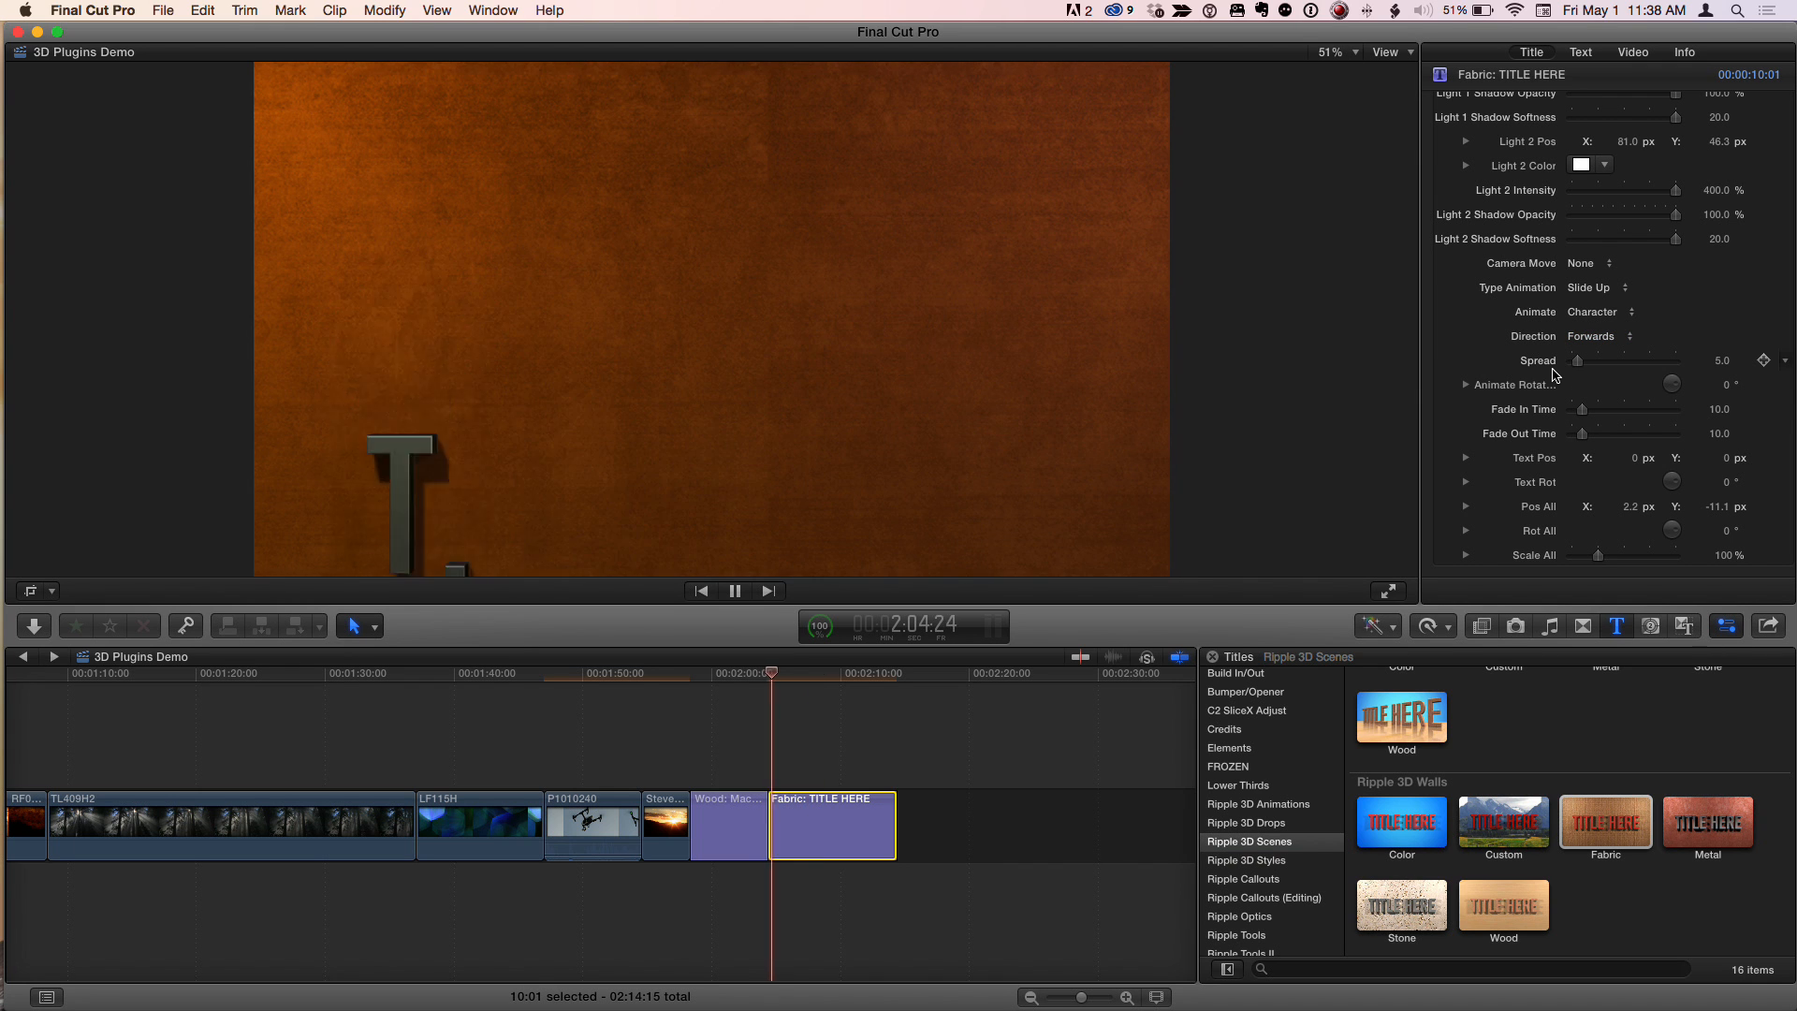
# Step: Set the Fabric title's animation Direction to Random and preview the result
pyautogui.click(1605, 339)
pyautogui.click(1591, 396)
pyautogui.press('/')
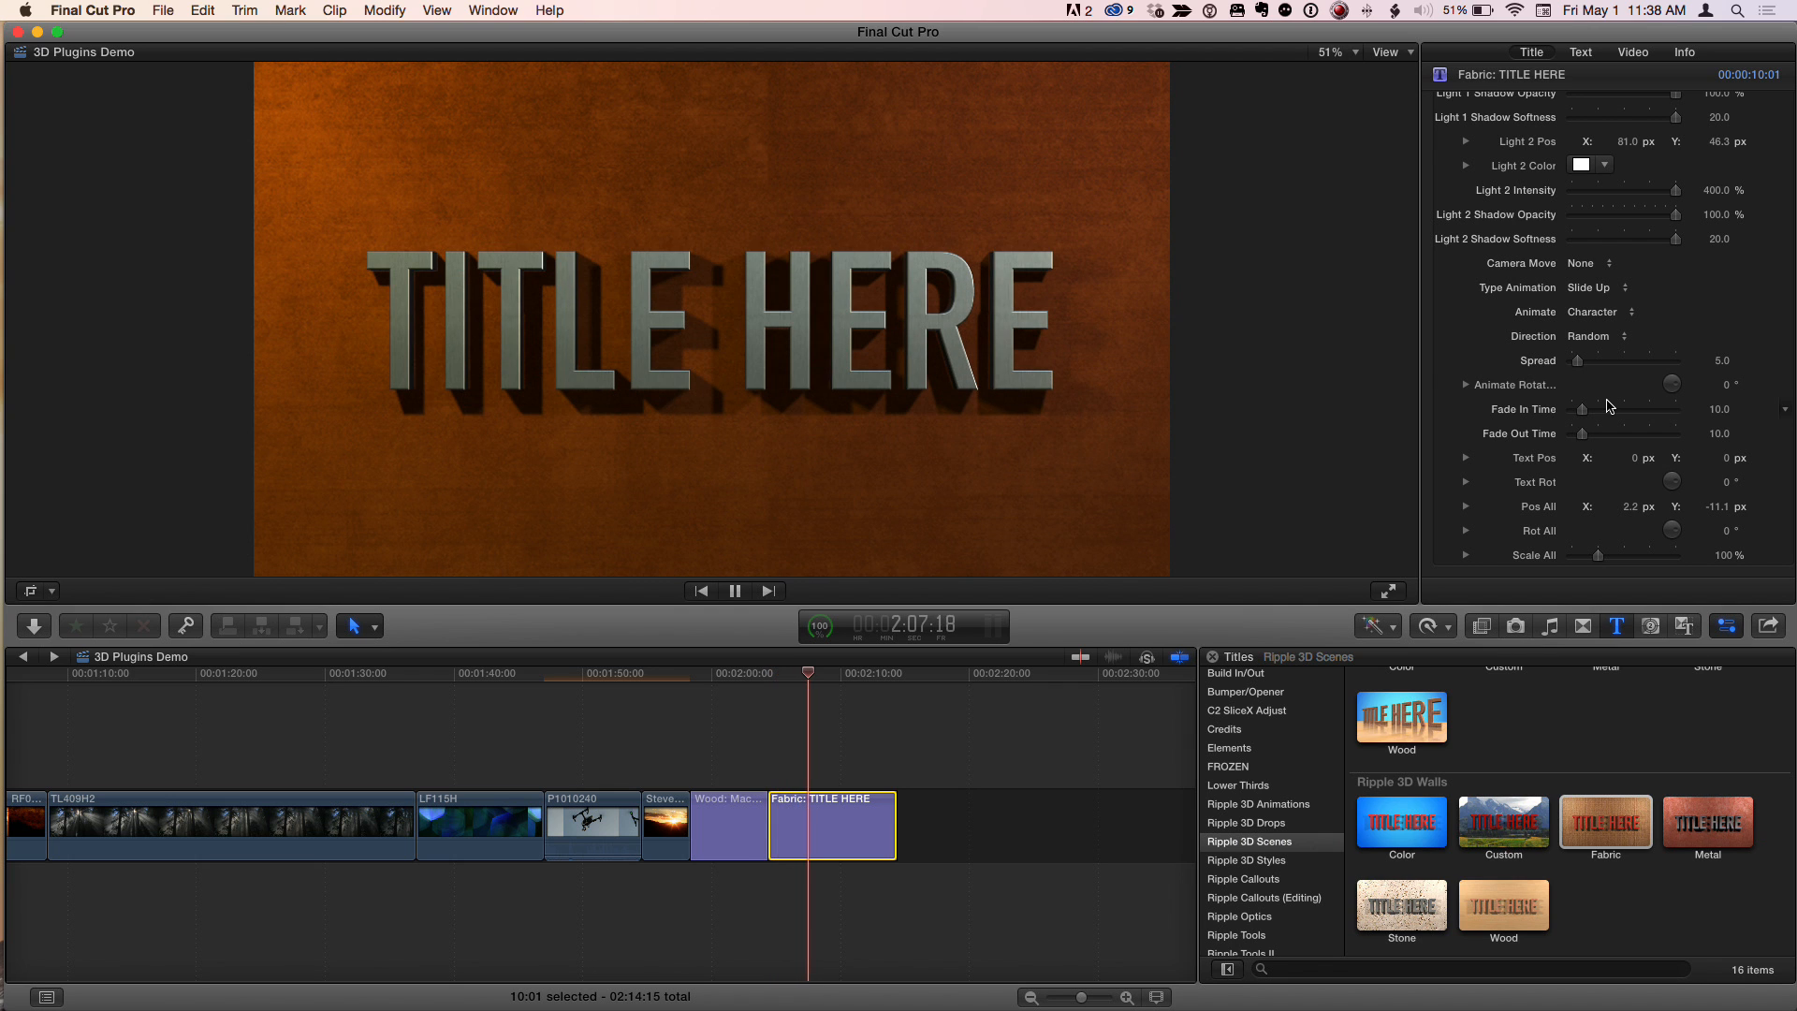
pyautogui.press('space')
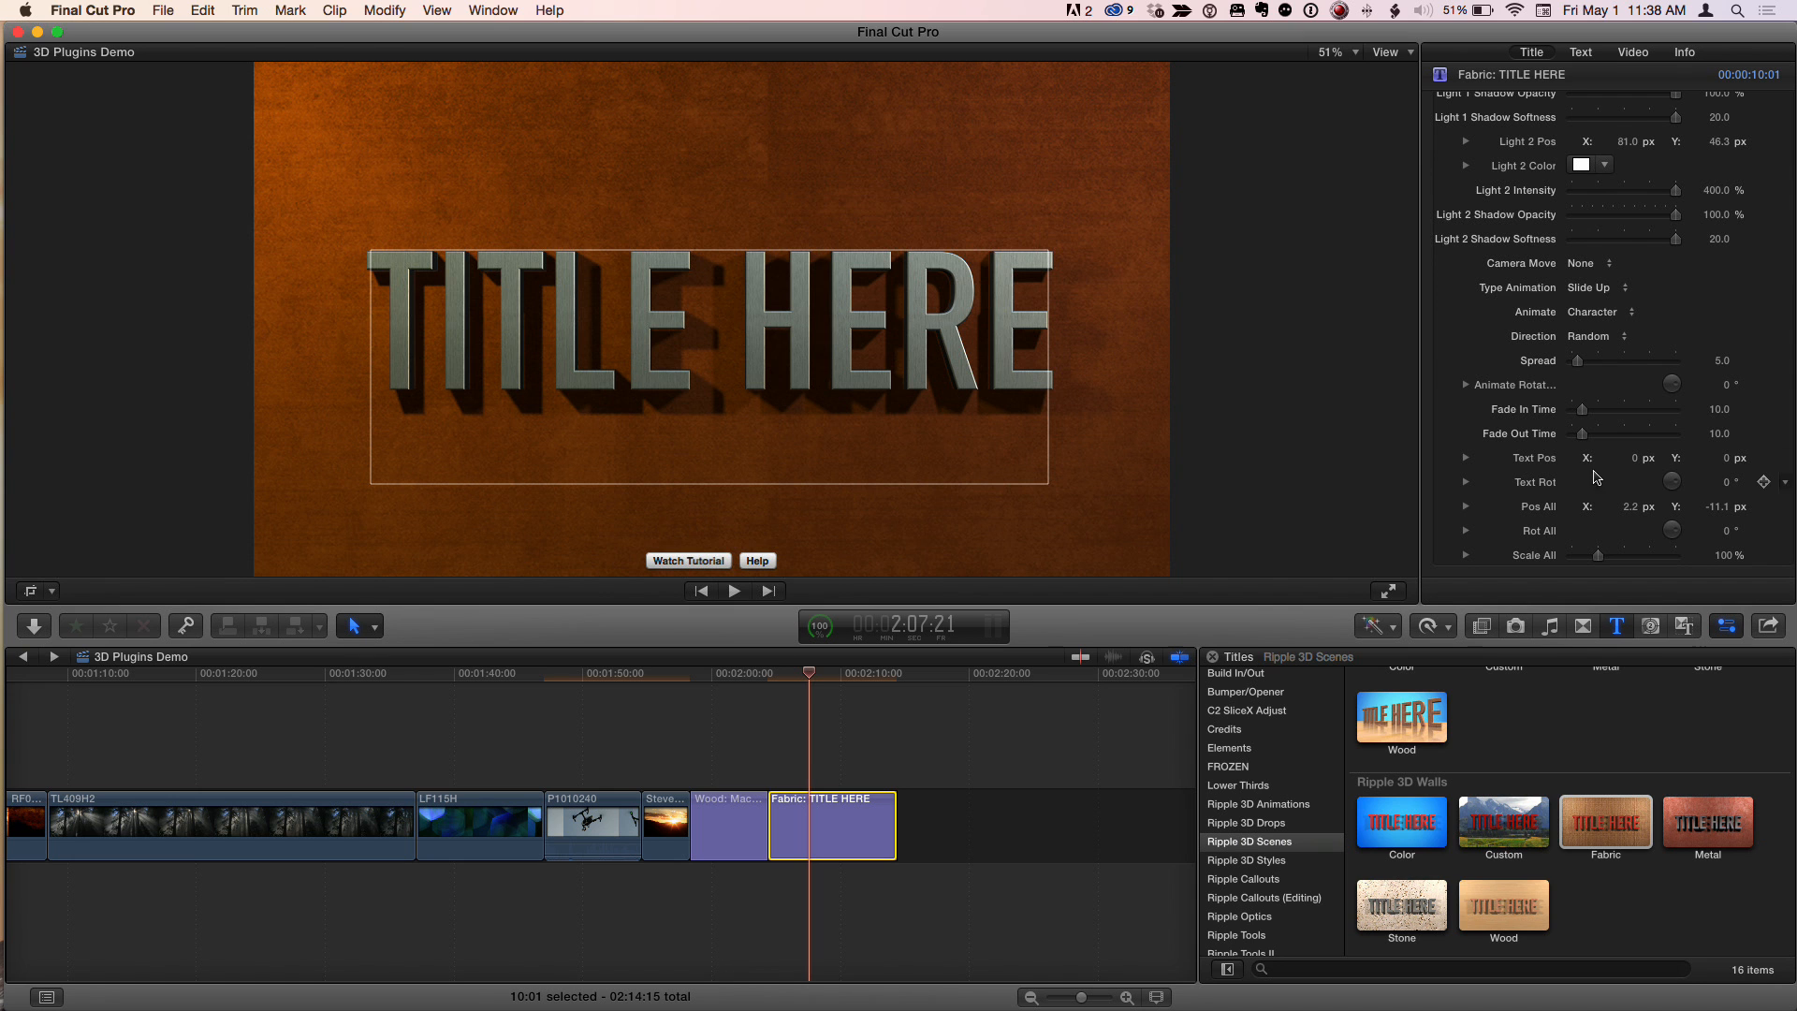
# Step: Try rotating the Fabric title's text about the Y axis with its Text Rot parameter, and undo the rotation
pyautogui.moveTo(1727, 480); pyautogui.dragTo(1727, 481)
pyautogui.click(1465, 482)
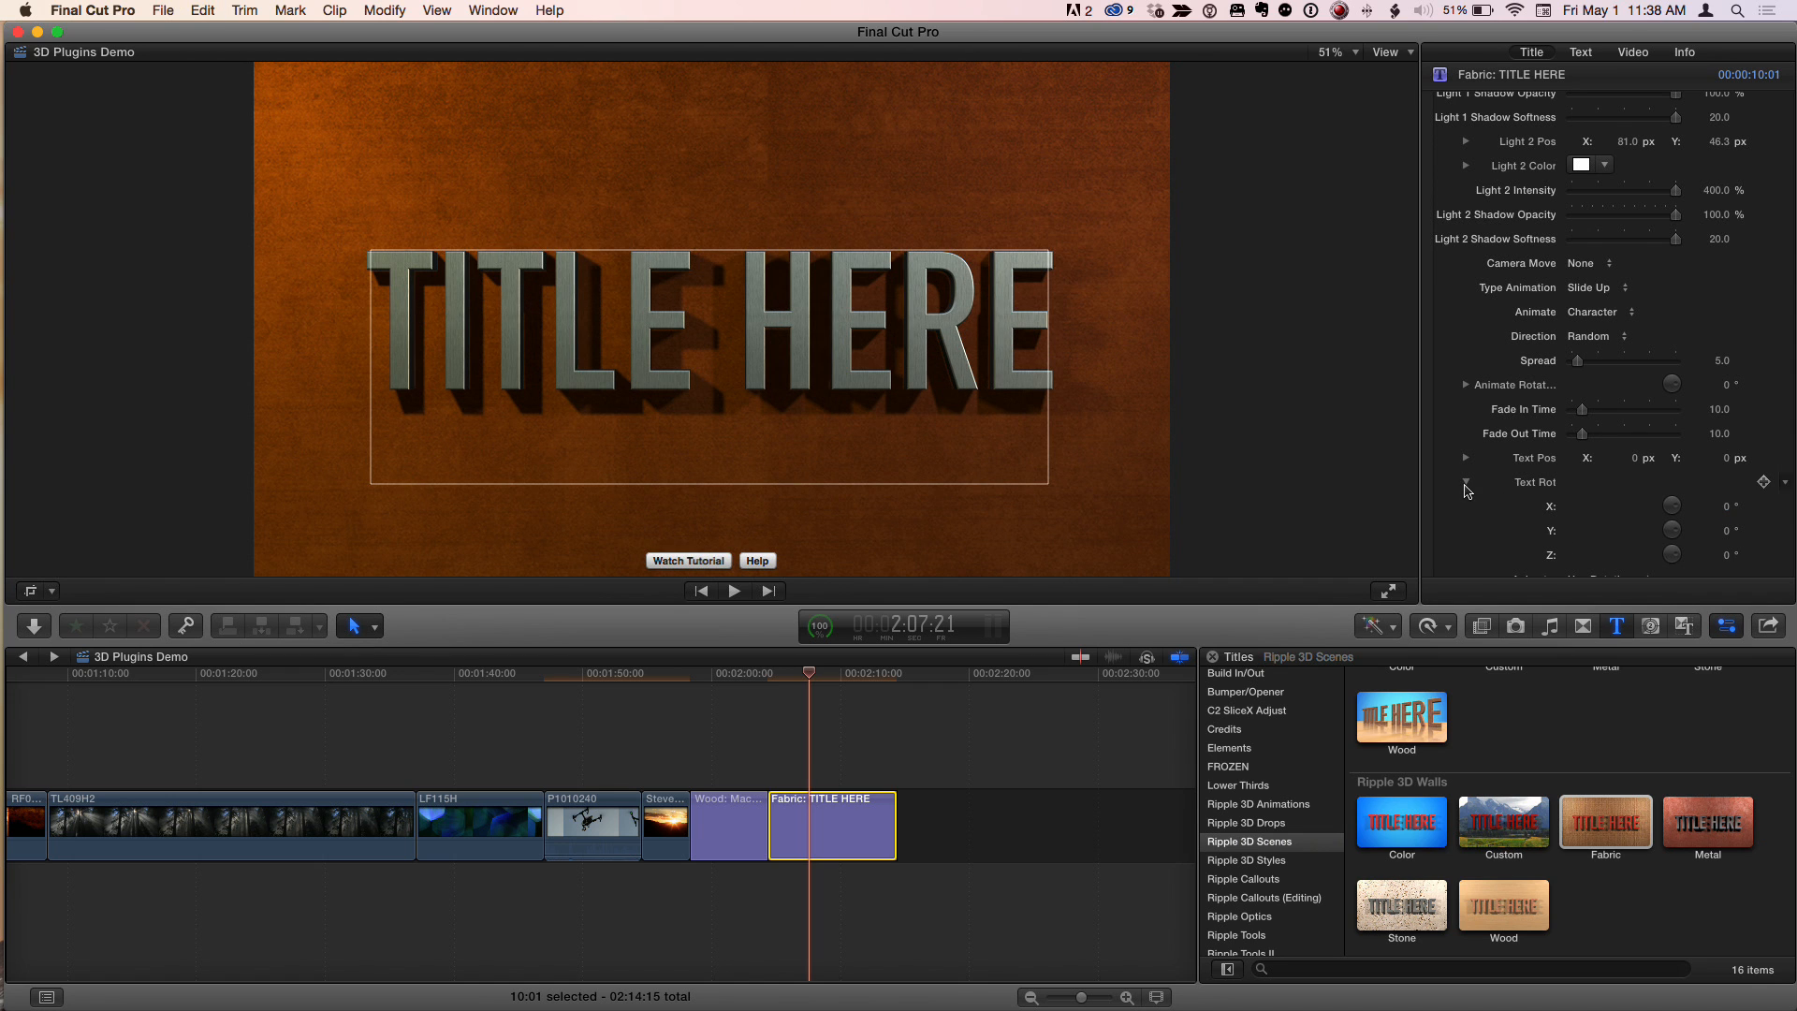
pyautogui.moveTo(1731, 536); pyautogui.dragTo(1718, 527)
pyautogui.press('super+z')
# Step: Try rotating the whole Fabric scene to 9.8° about the Y axis with Rot All, and undo the rotation
pyautogui.scroll(-5, 1640, 451)
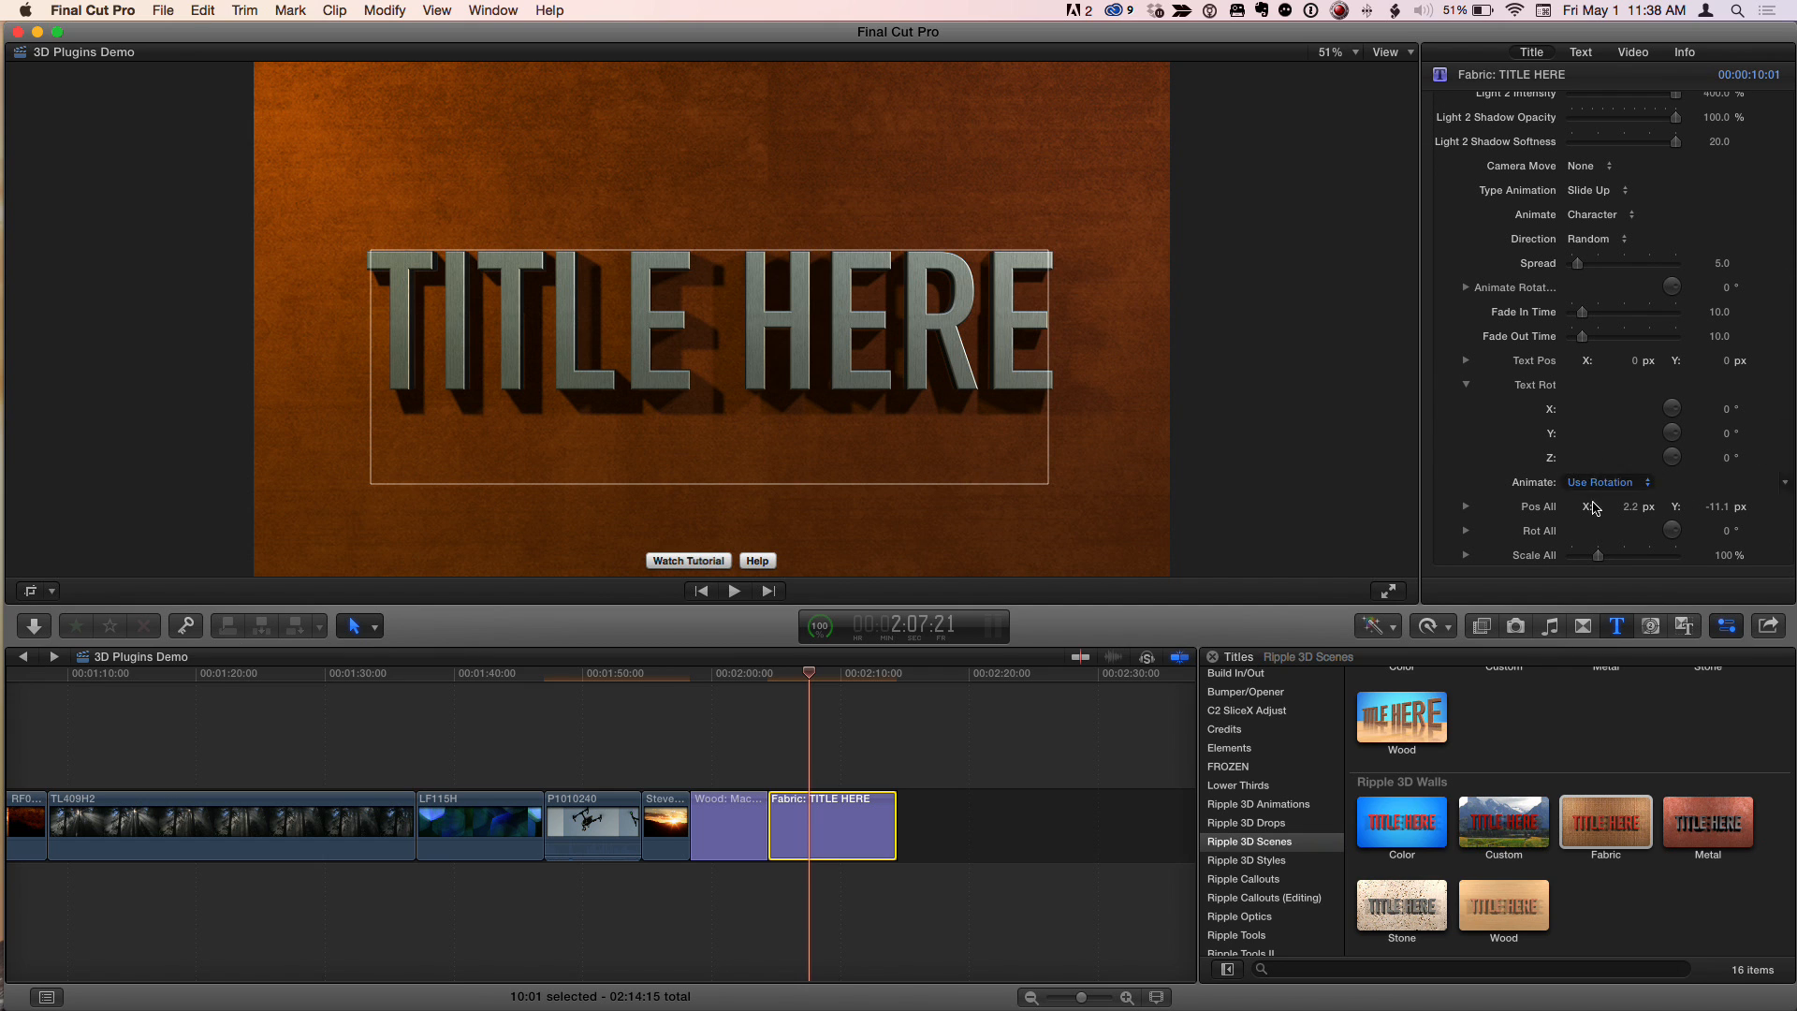
pyautogui.click(1478, 531)
pyautogui.scroll(-3, 1488, 534)
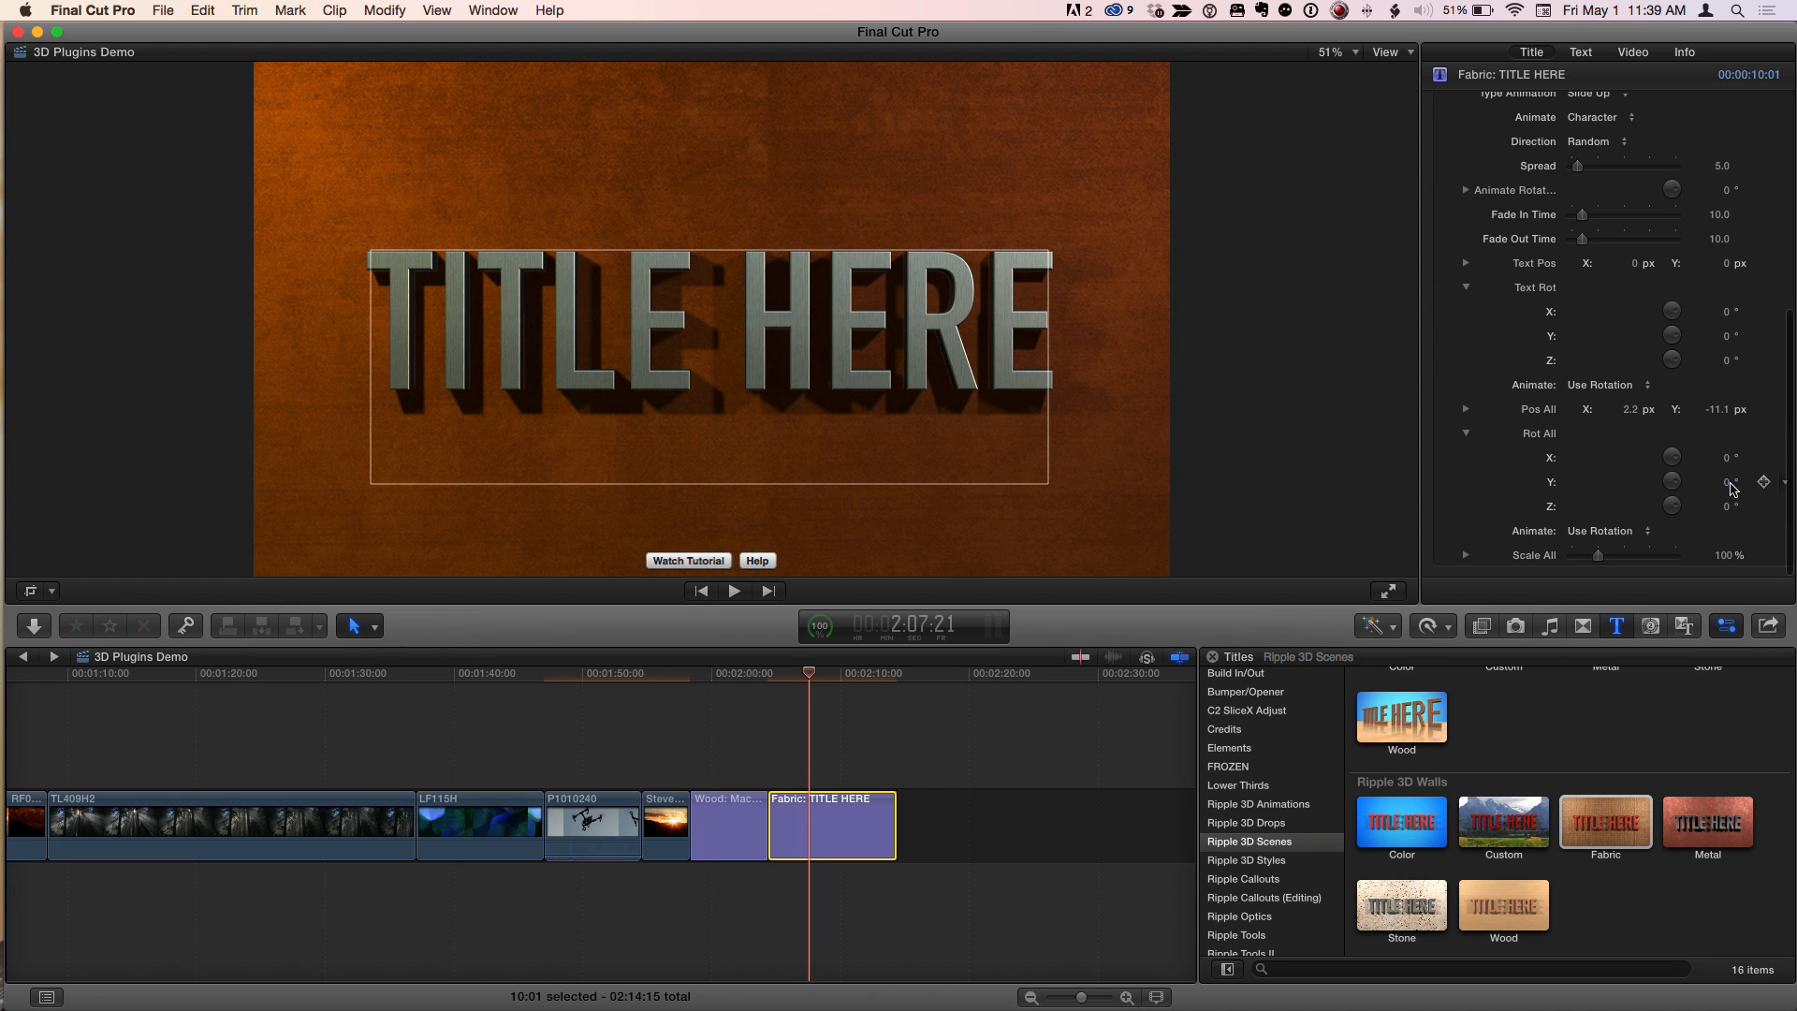
pyautogui.moveTo(1727, 482); pyautogui.dragTo(1719, 482)
pyautogui.press('super+z')
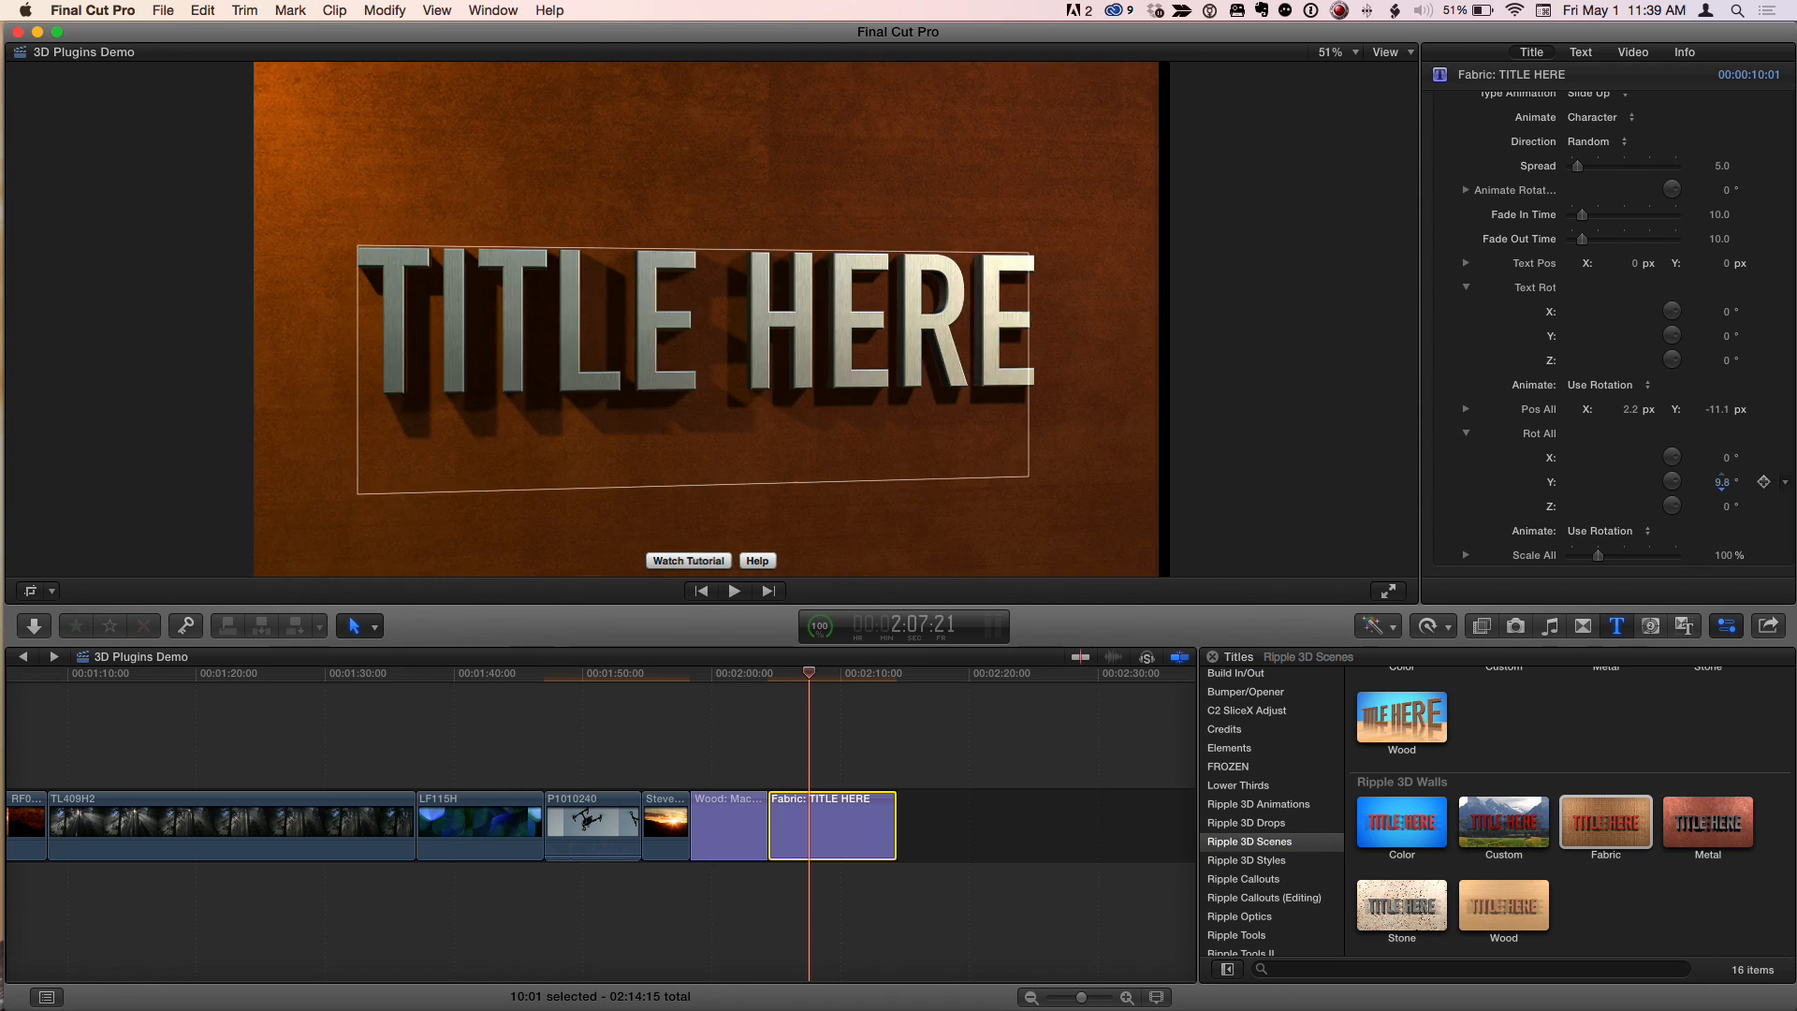
# Step: Append the Wood title from Ripple 3D Floors - Lights & Shadows to the end of the timeline
pyautogui.click(818, 676)
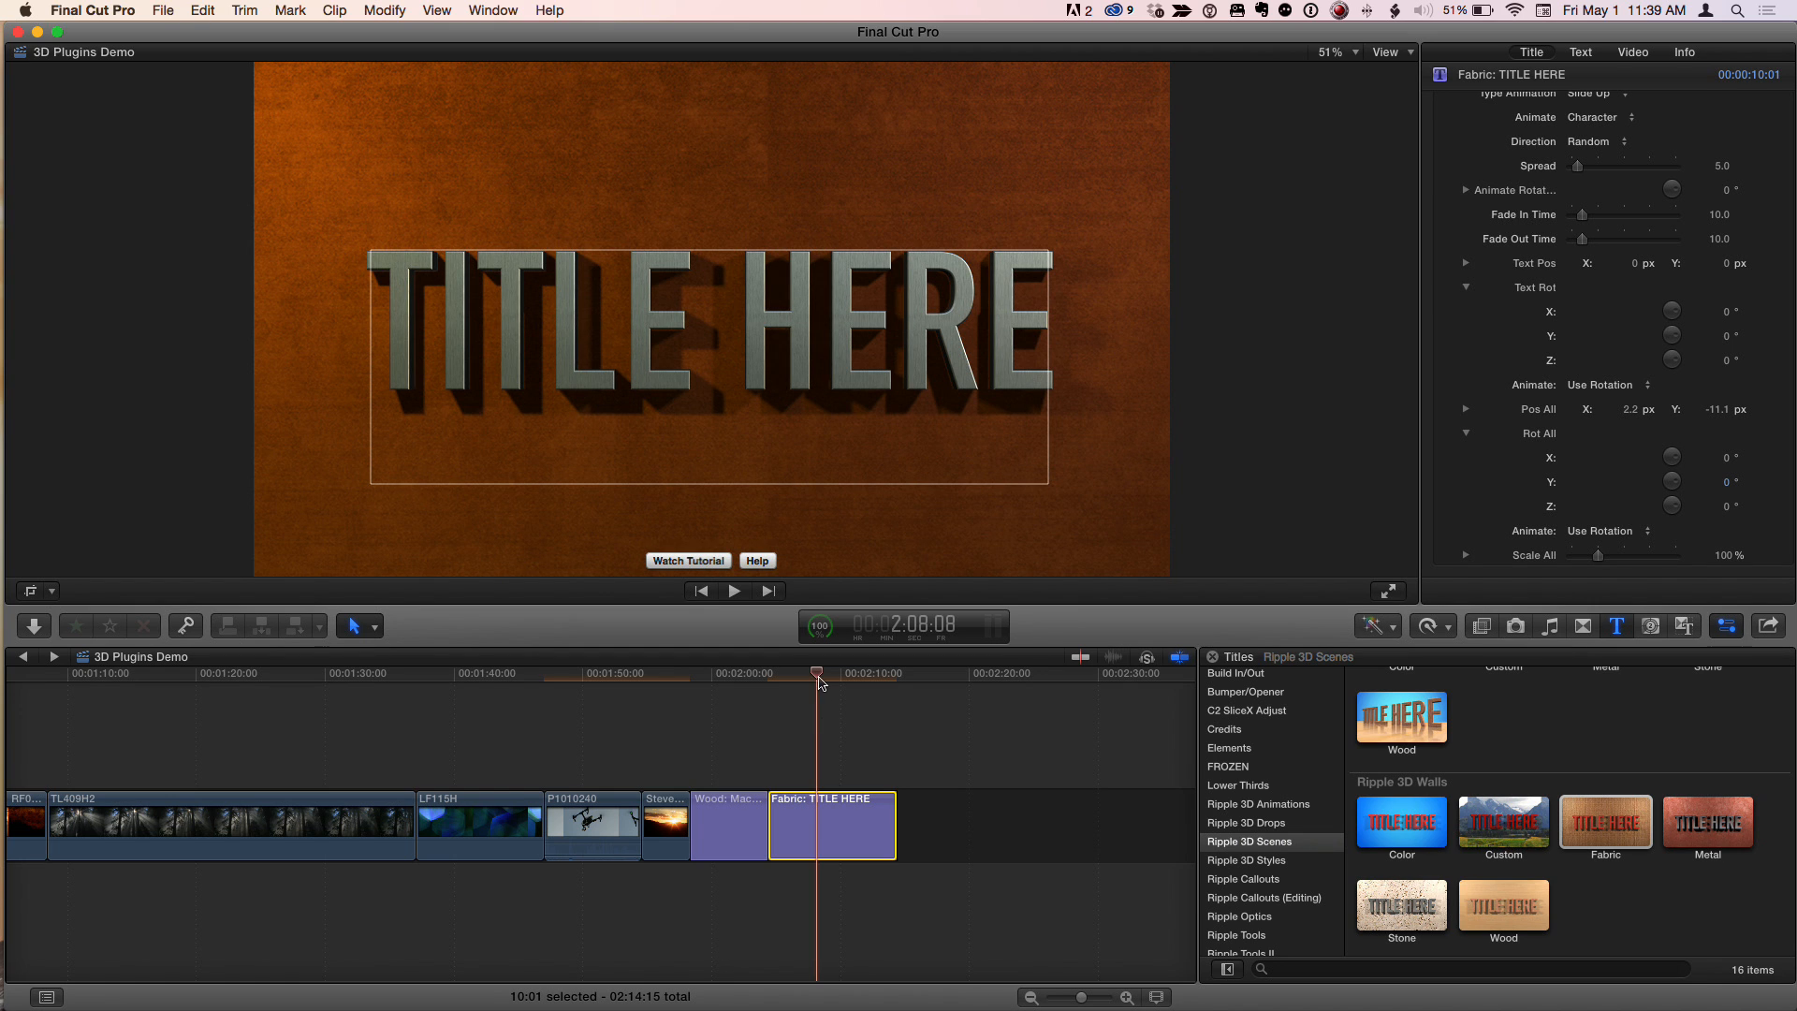
pyautogui.moveTo(818, 676)
pyautogui.mouseDown()
pyautogui.moveTo(860, 684)
pyautogui.moveTo(831, 679)
pyautogui.mouseUp()
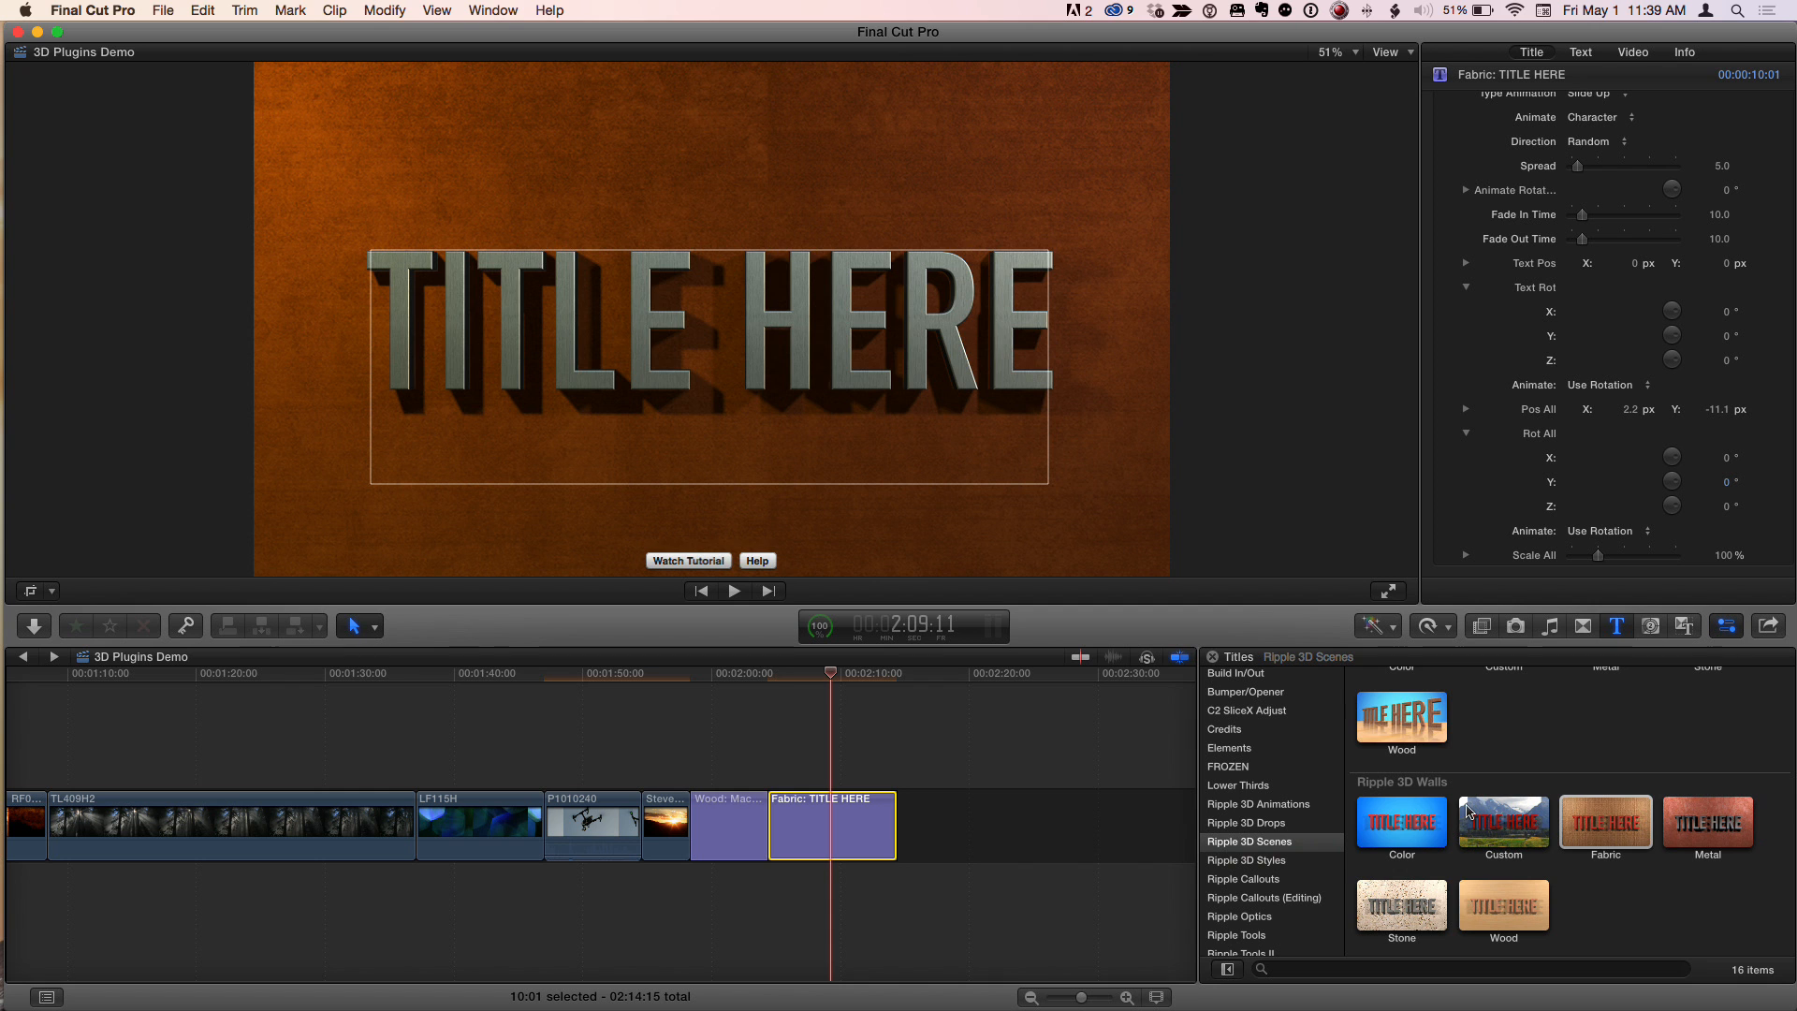
pyautogui.scroll(3, 1526, 766)
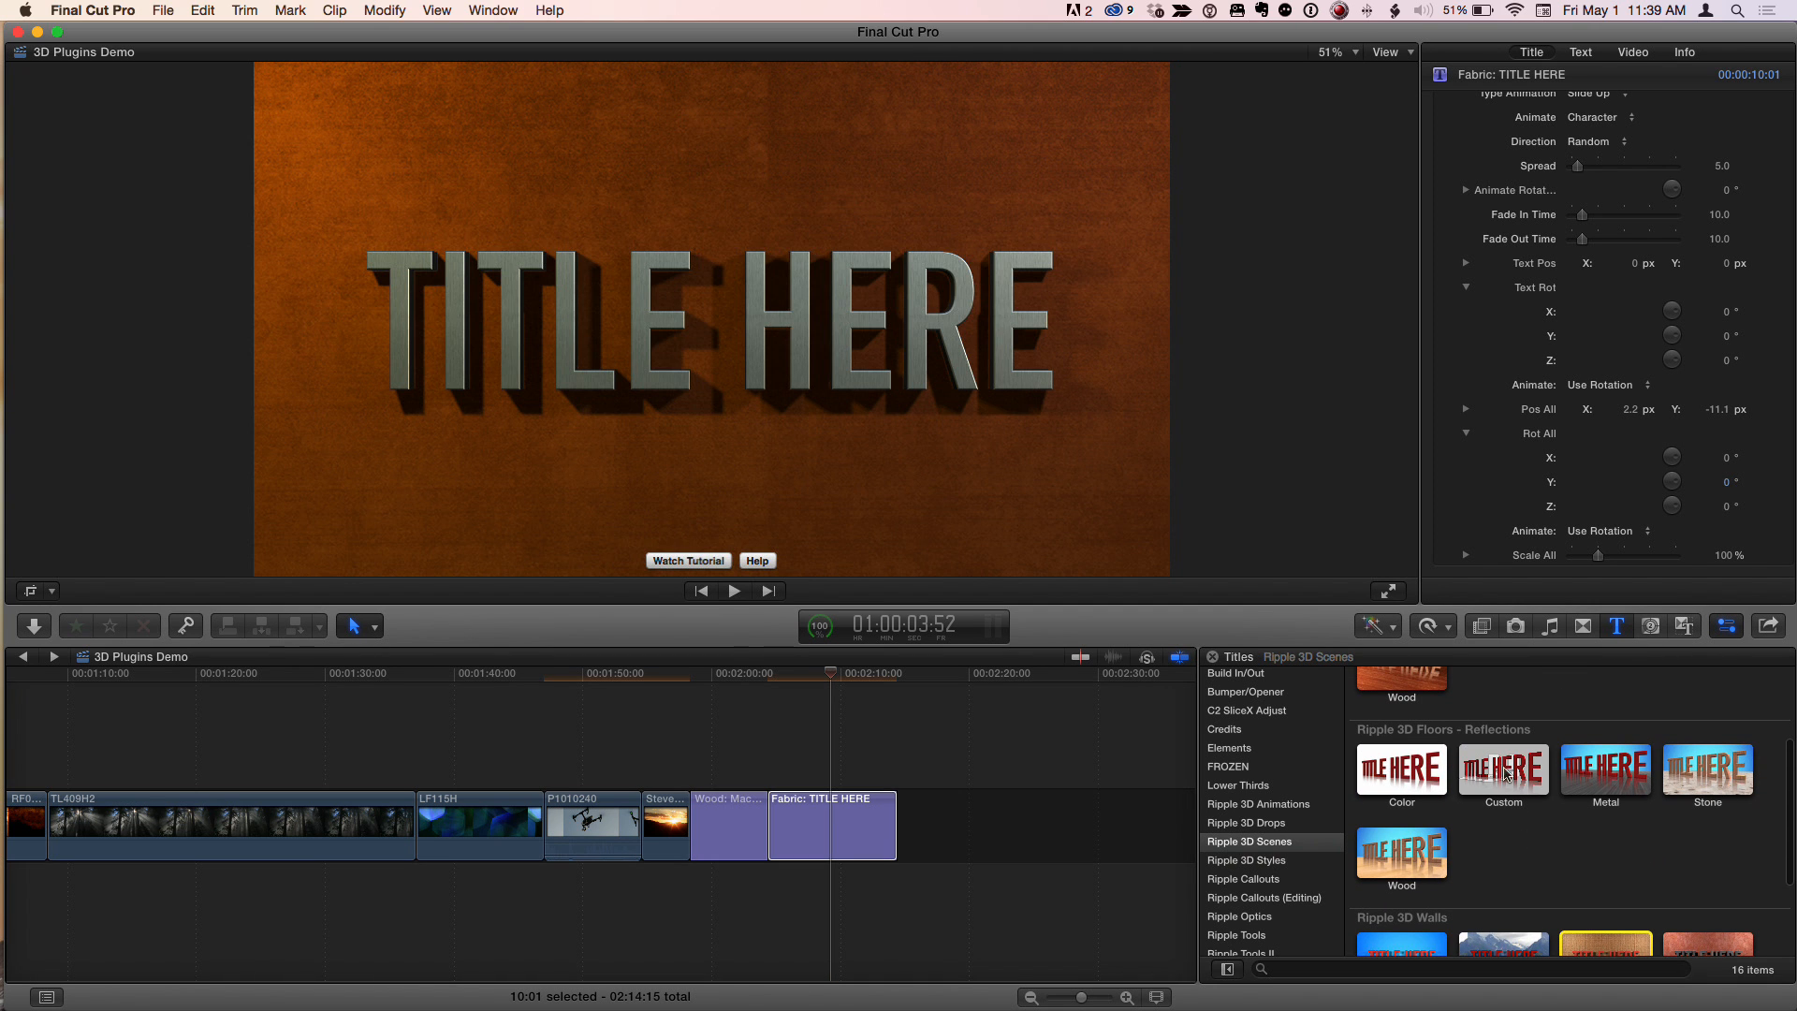
pyautogui.scroll(2, 1544, 805)
pyautogui.scroll(2, 1551, 788)
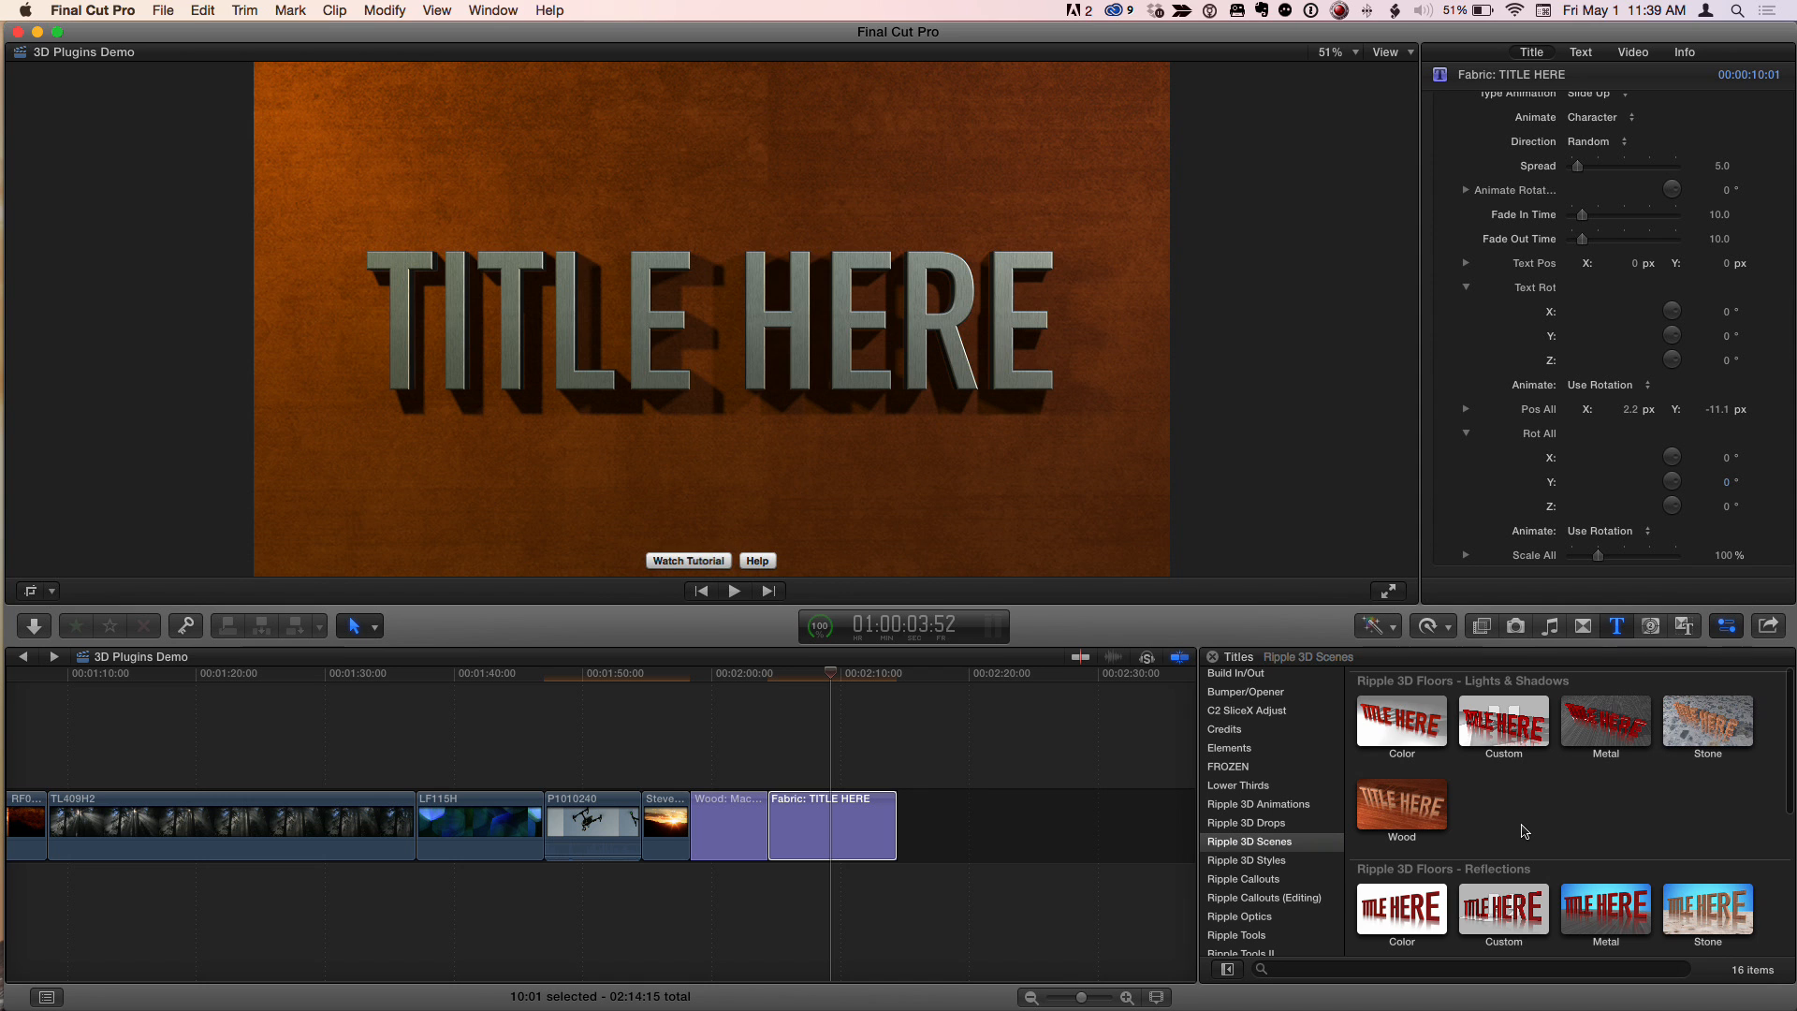
pyautogui.click(1393, 807)
pyautogui.press('e')
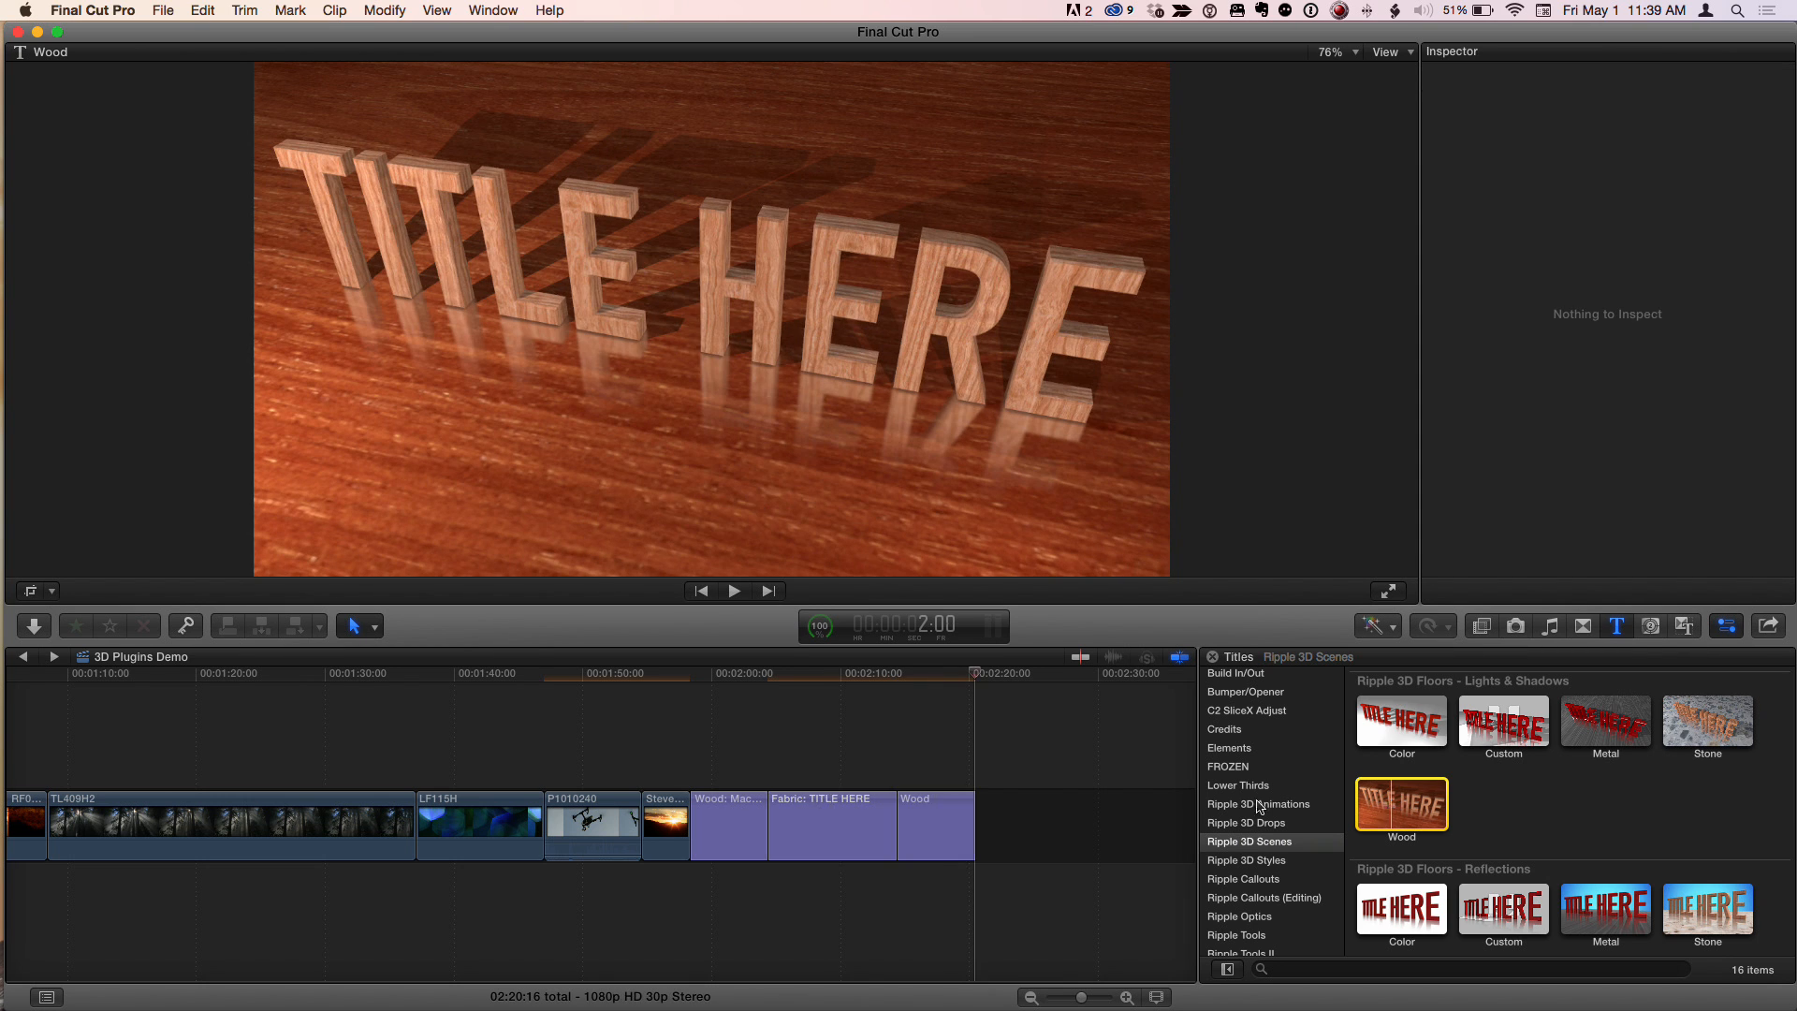
# Step: Select the new Wood title clip in the timeline and play it to preview its animation
pyautogui.click(924, 680)
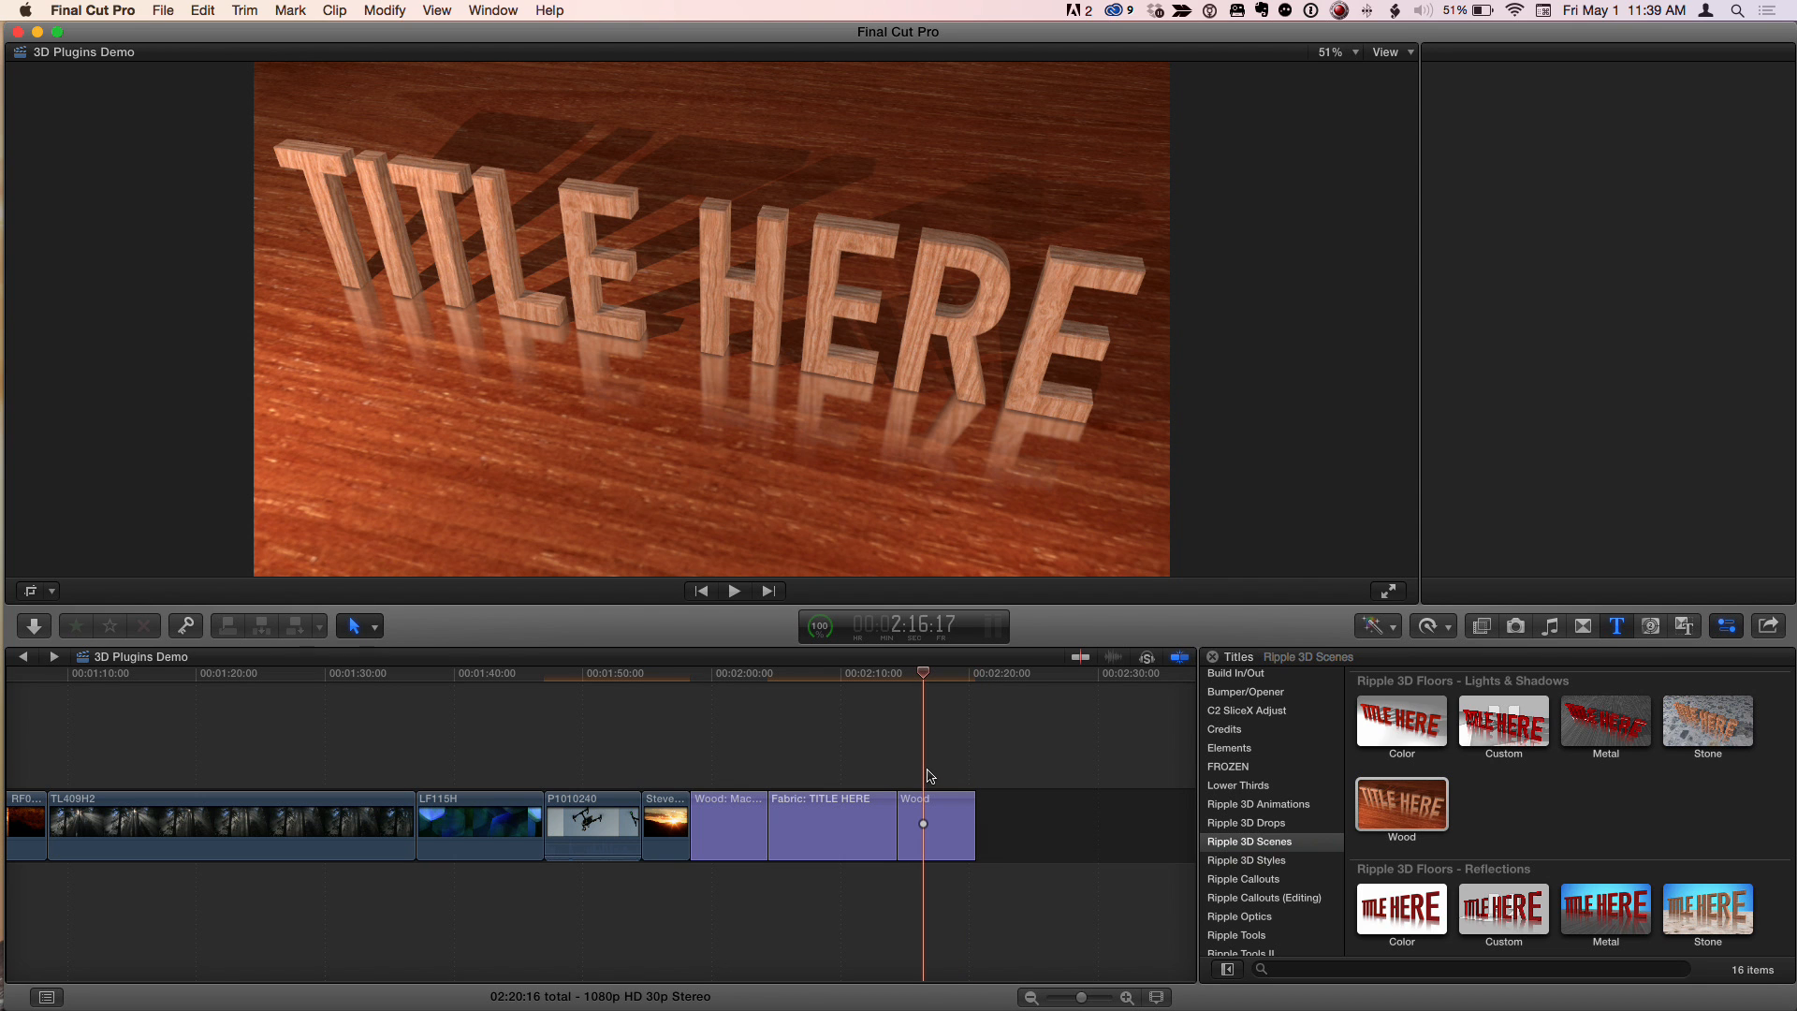
pyautogui.press('c')
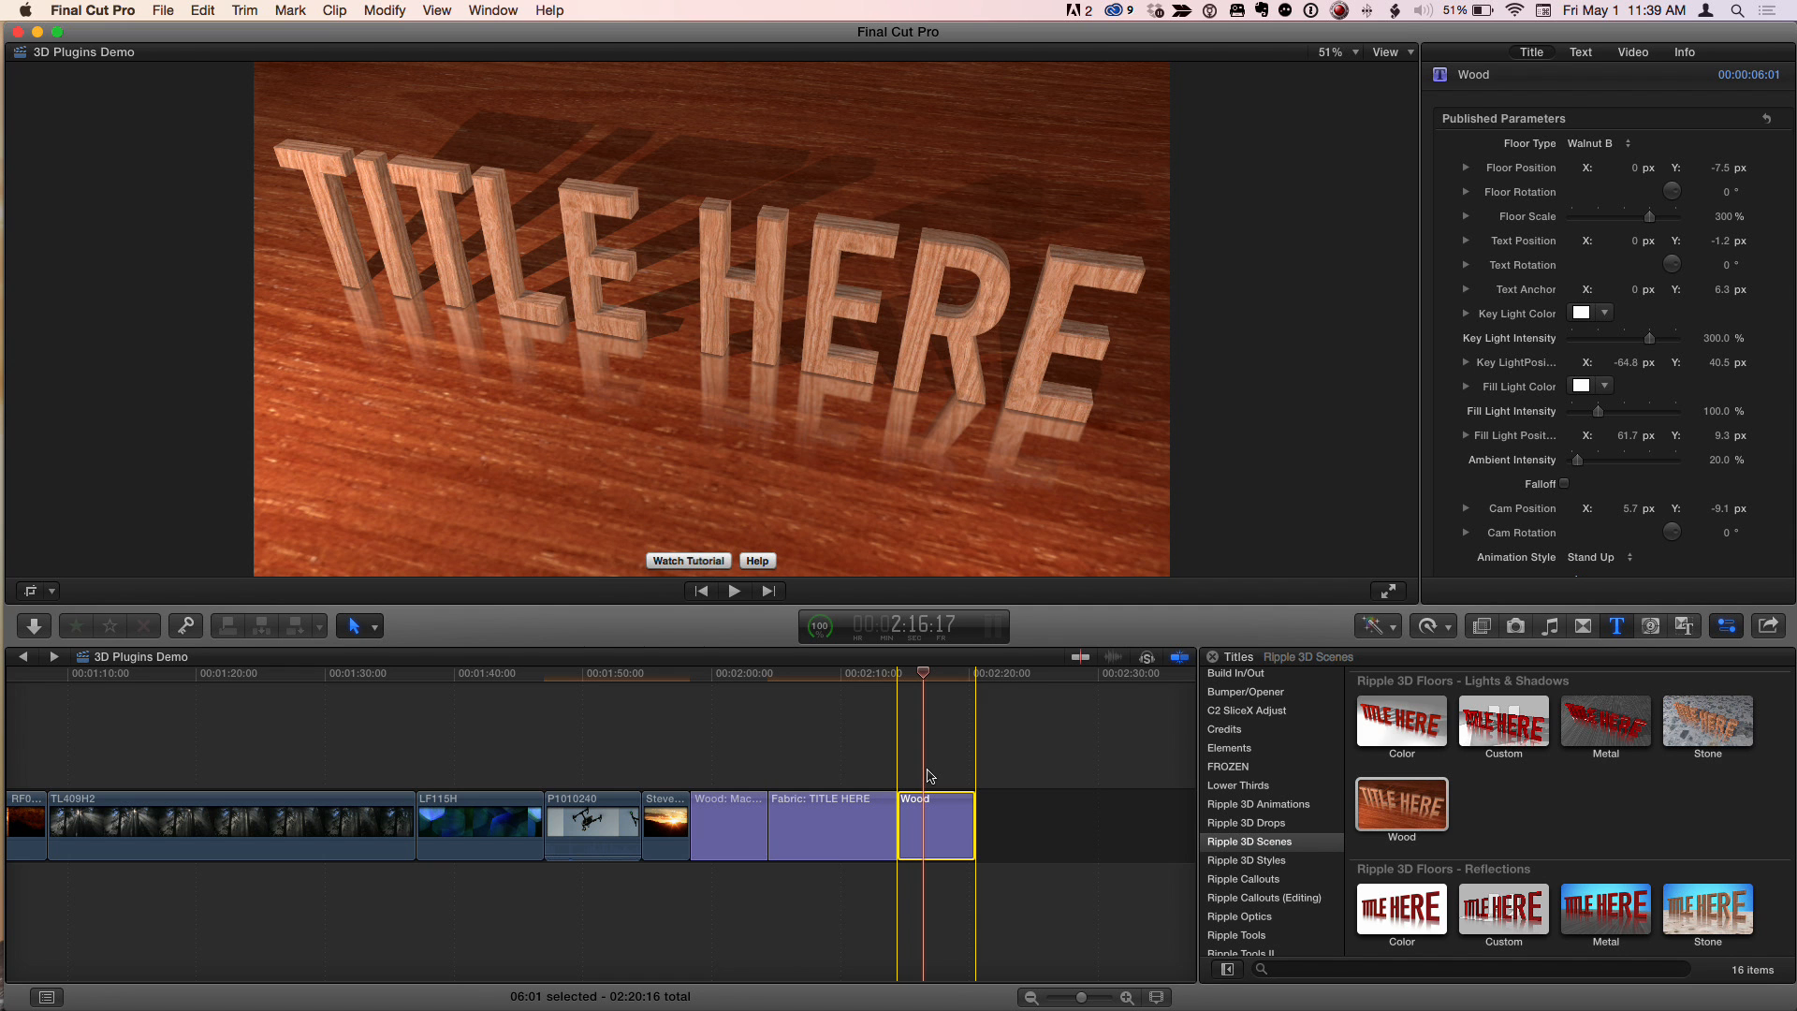
pyautogui.press('/')
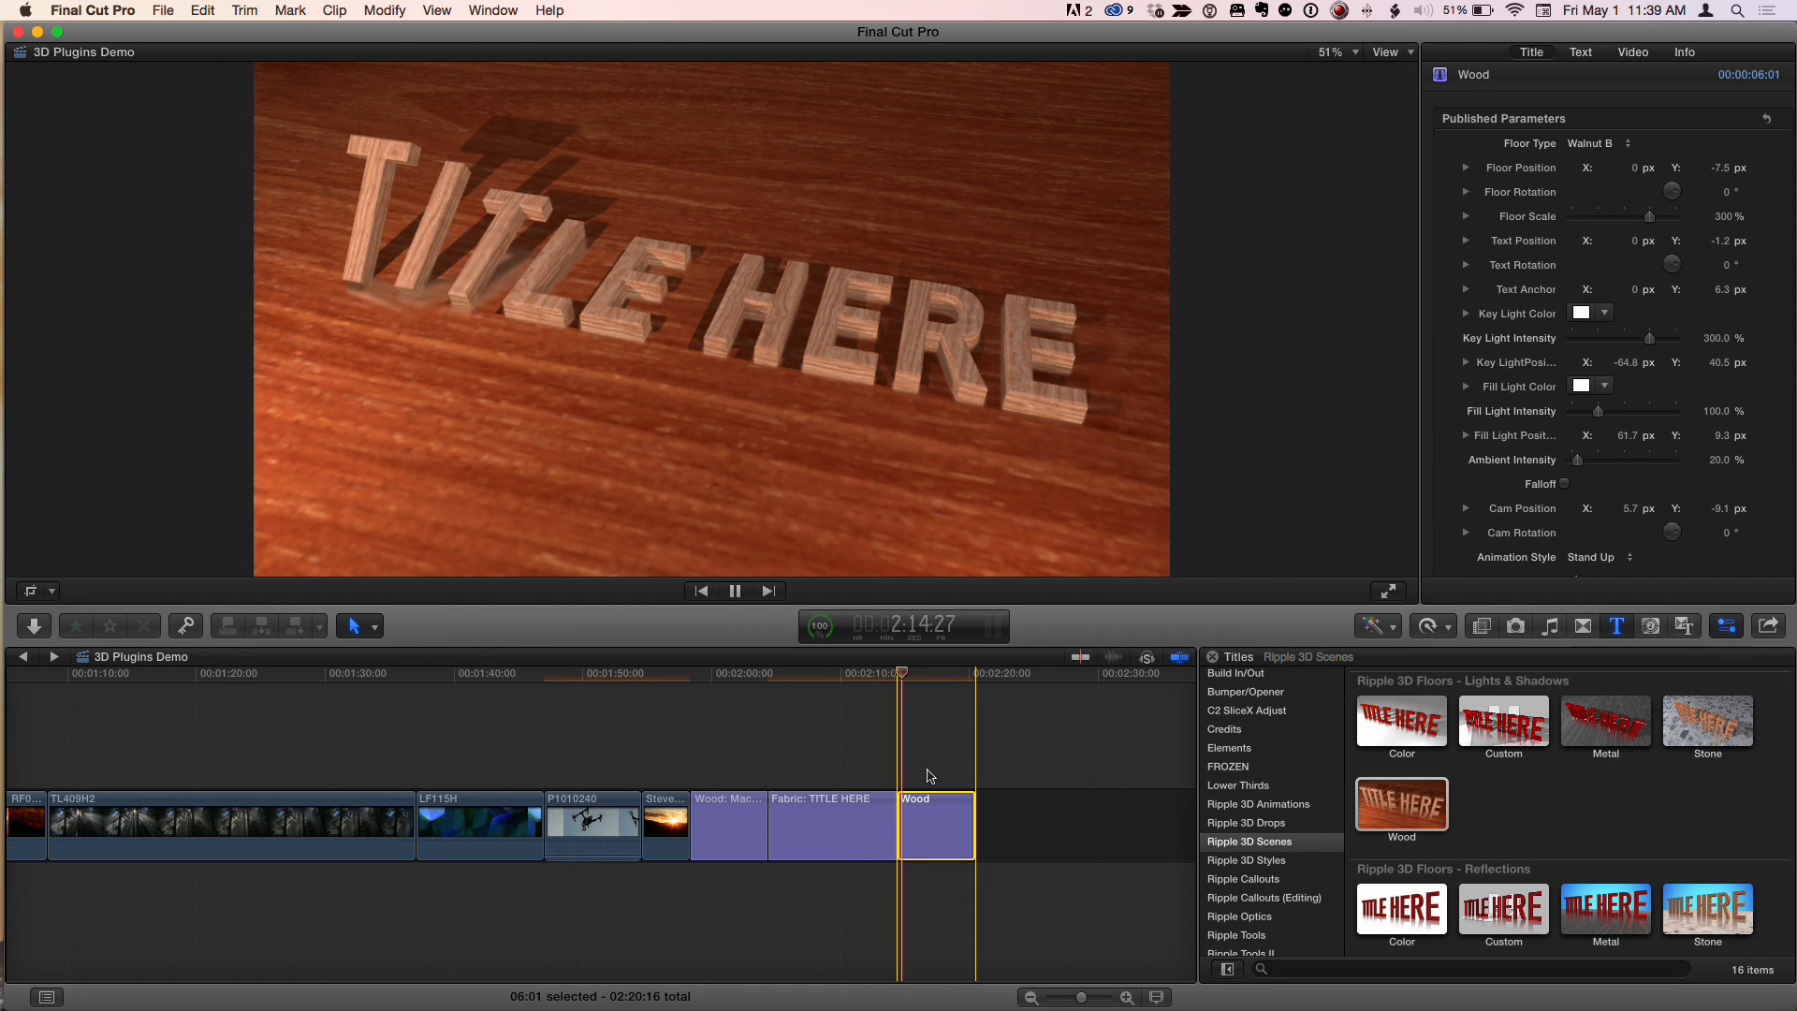
pyautogui.press('space')
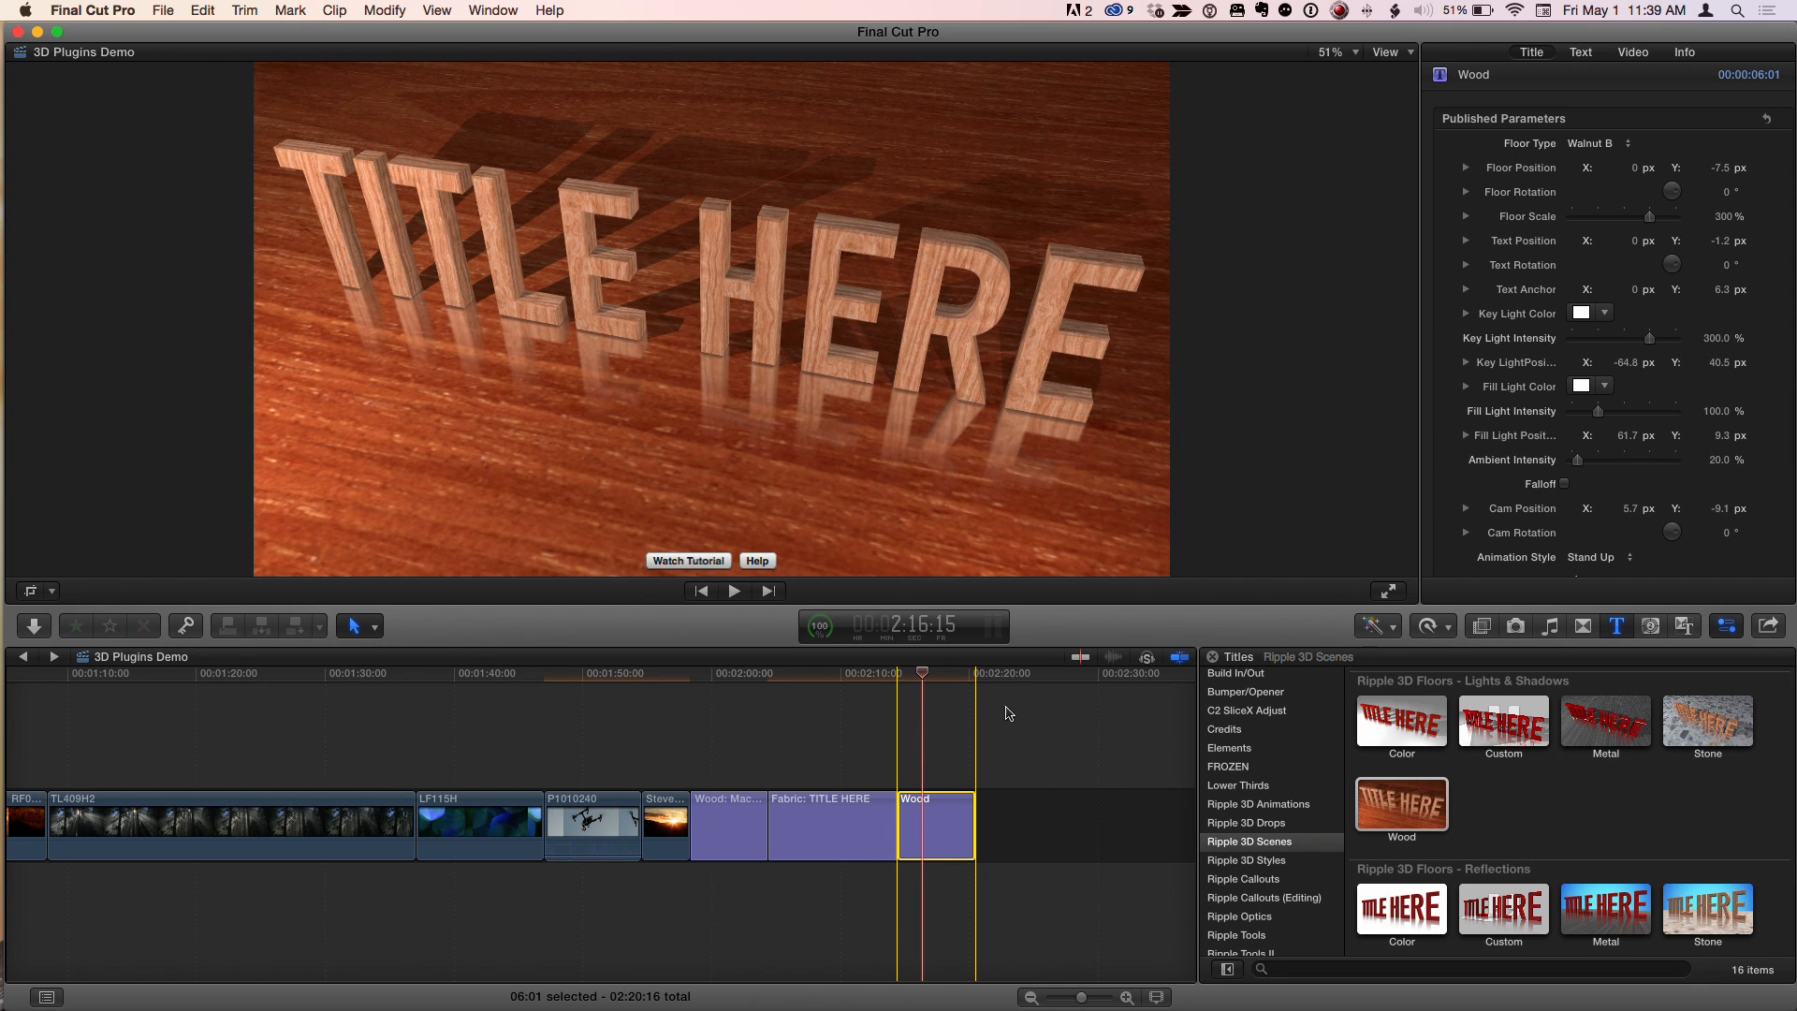
pyautogui.click(938, 674)
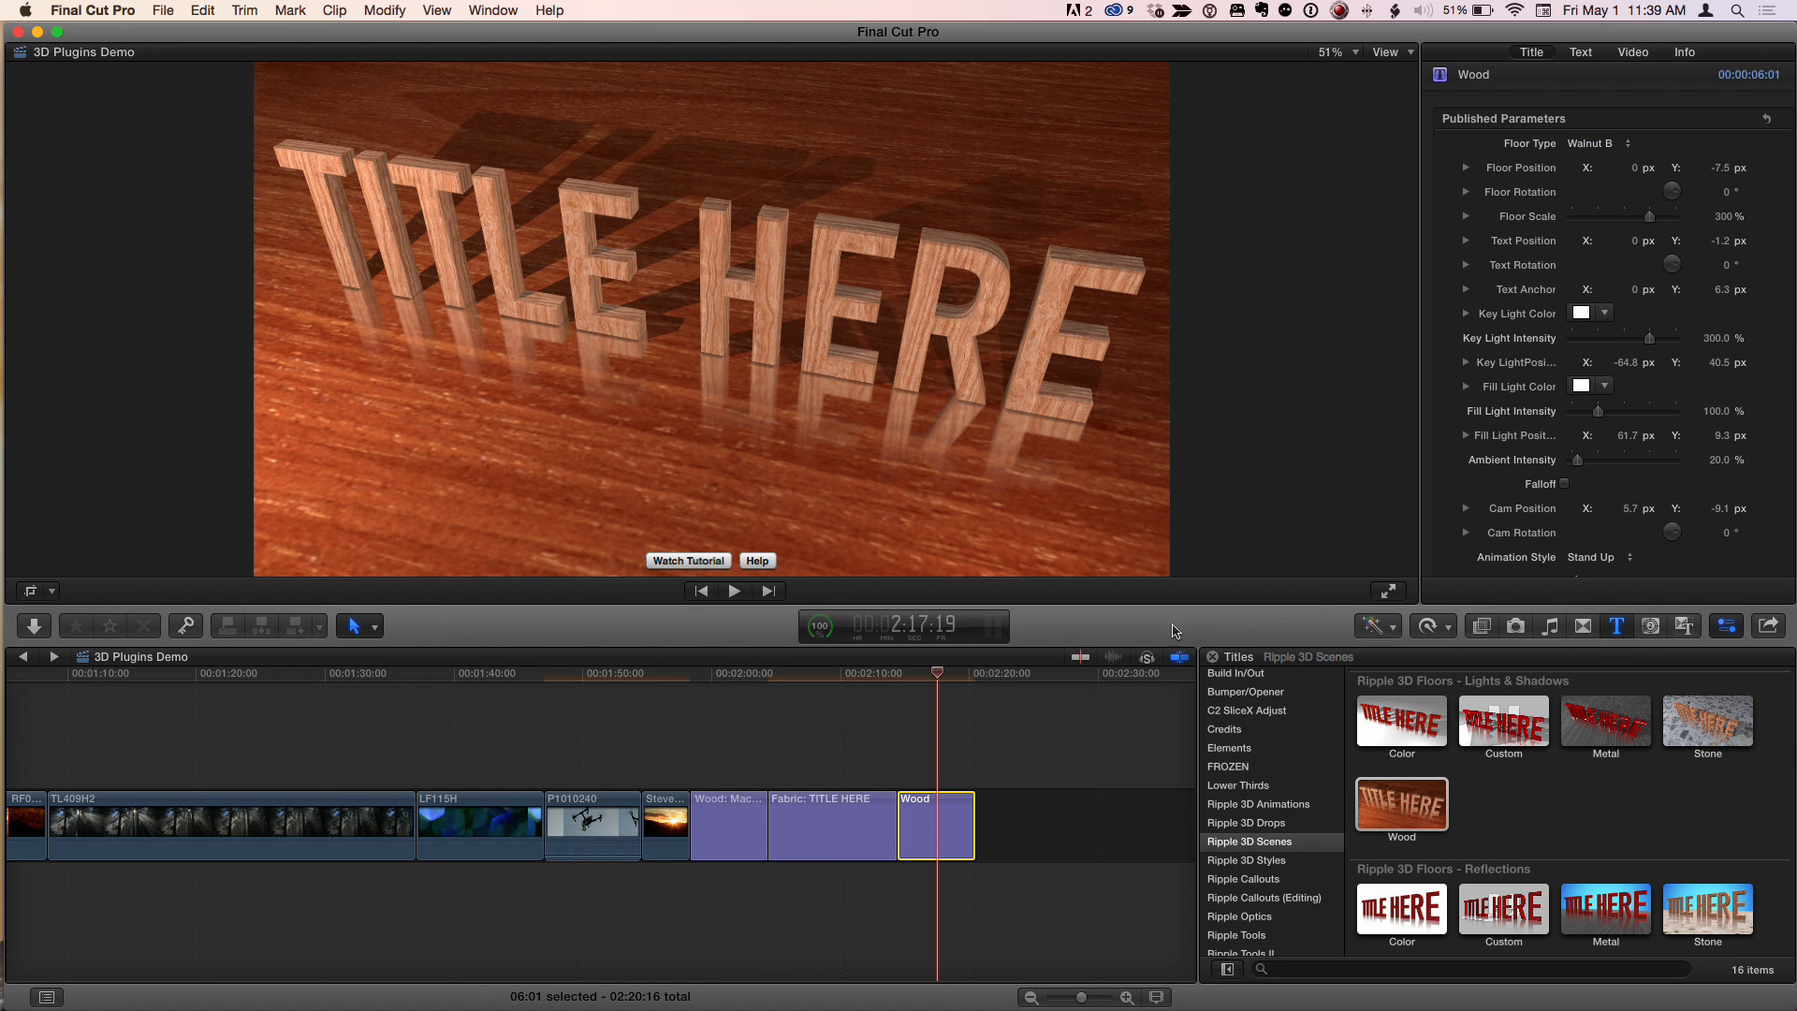
# Step: Try the Dark floor for the Wood title, and set its Floor Type to Ash
pyautogui.click(1421, 811)
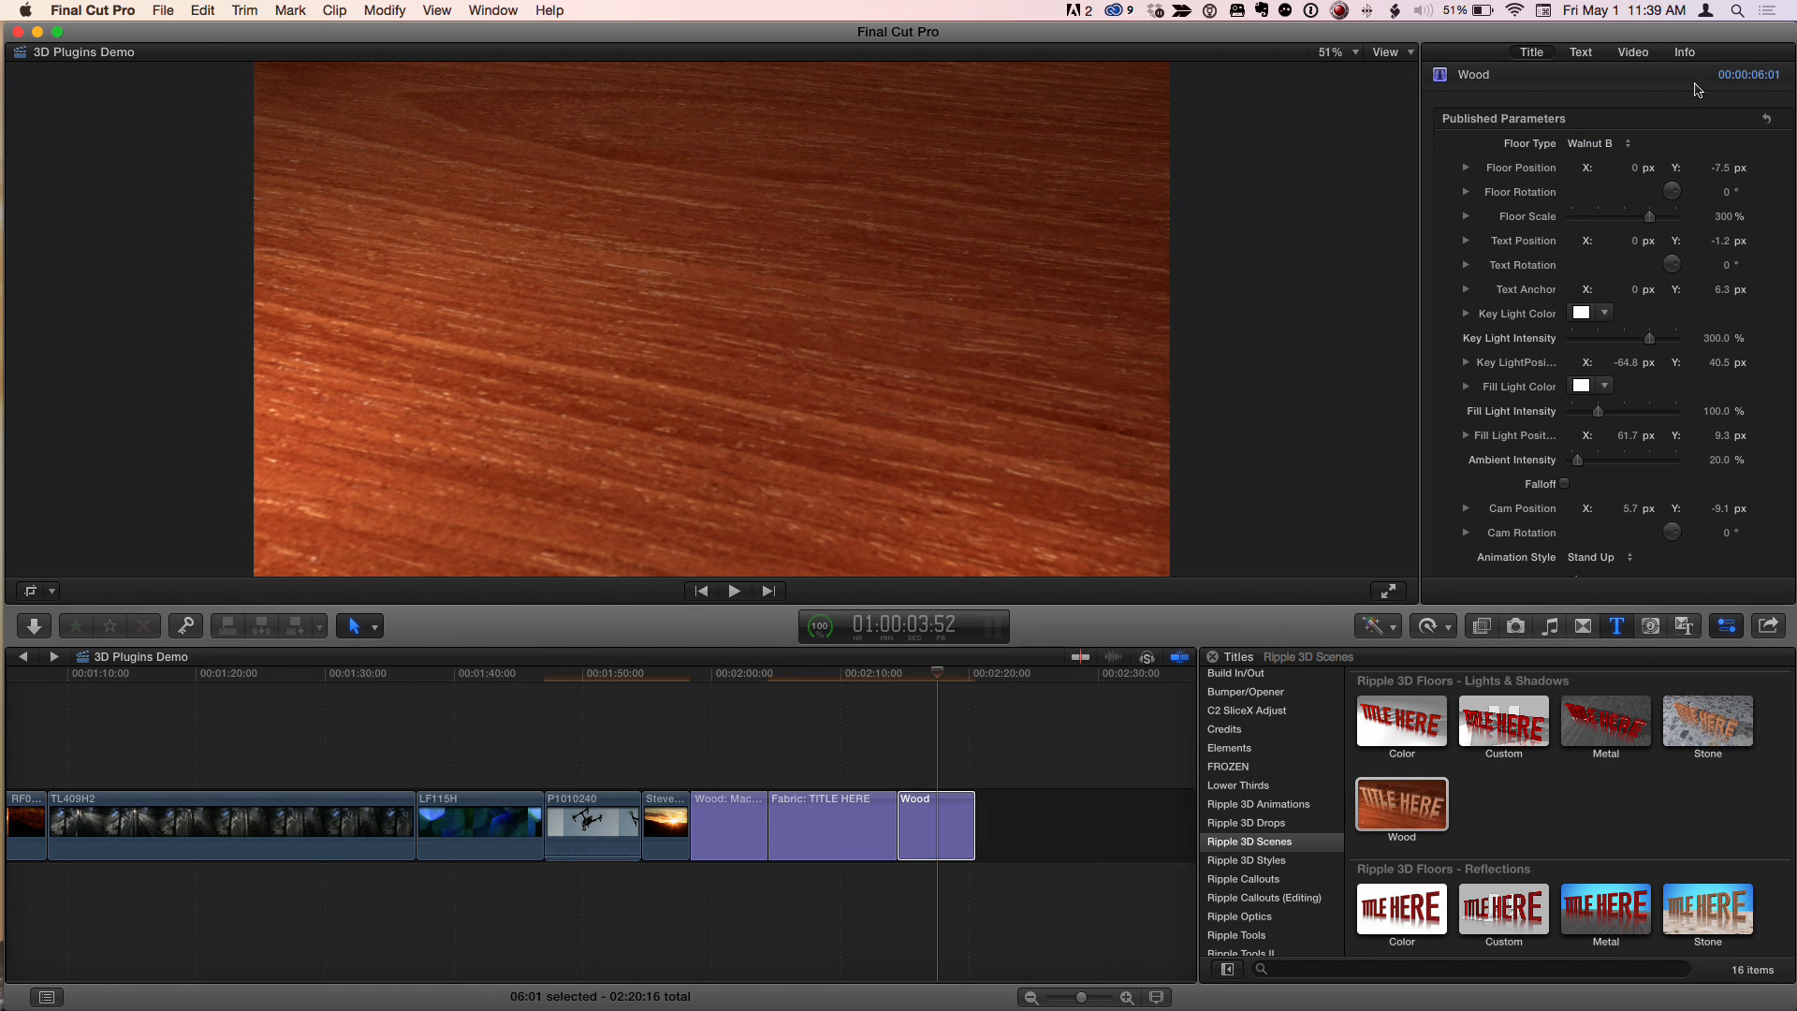
pyautogui.click(1605, 145)
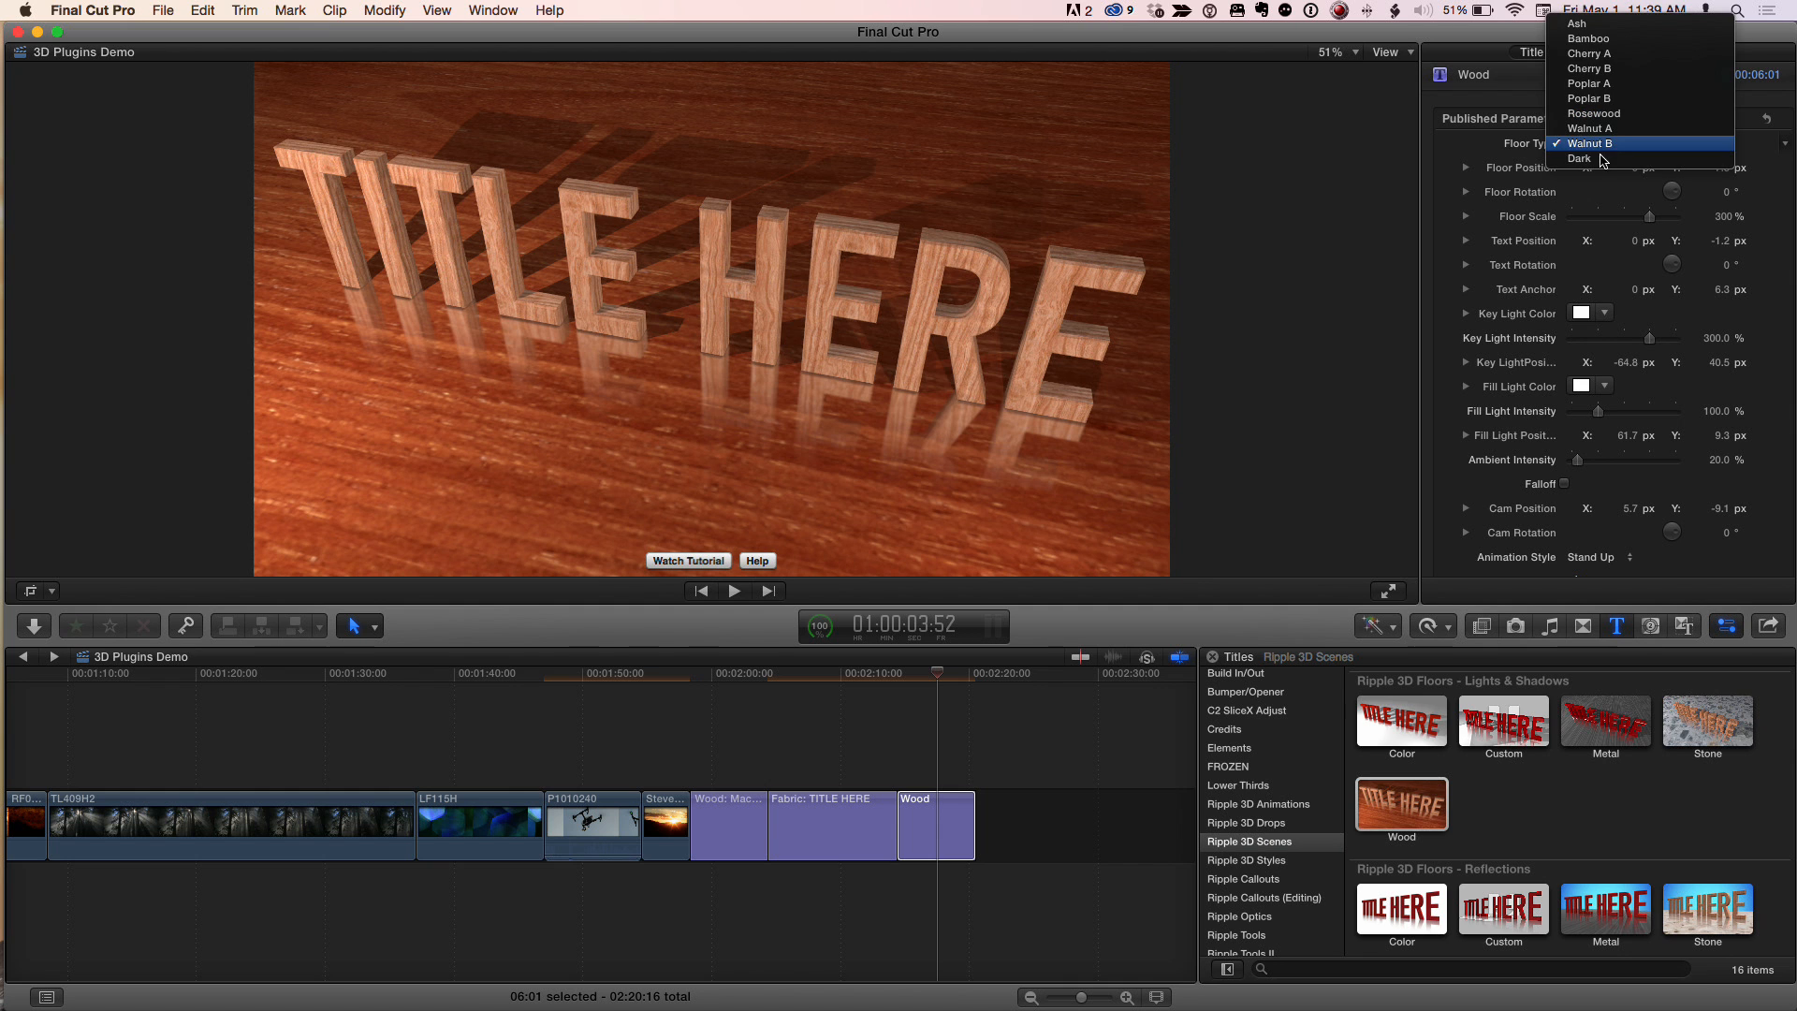
pyautogui.click(1602, 158)
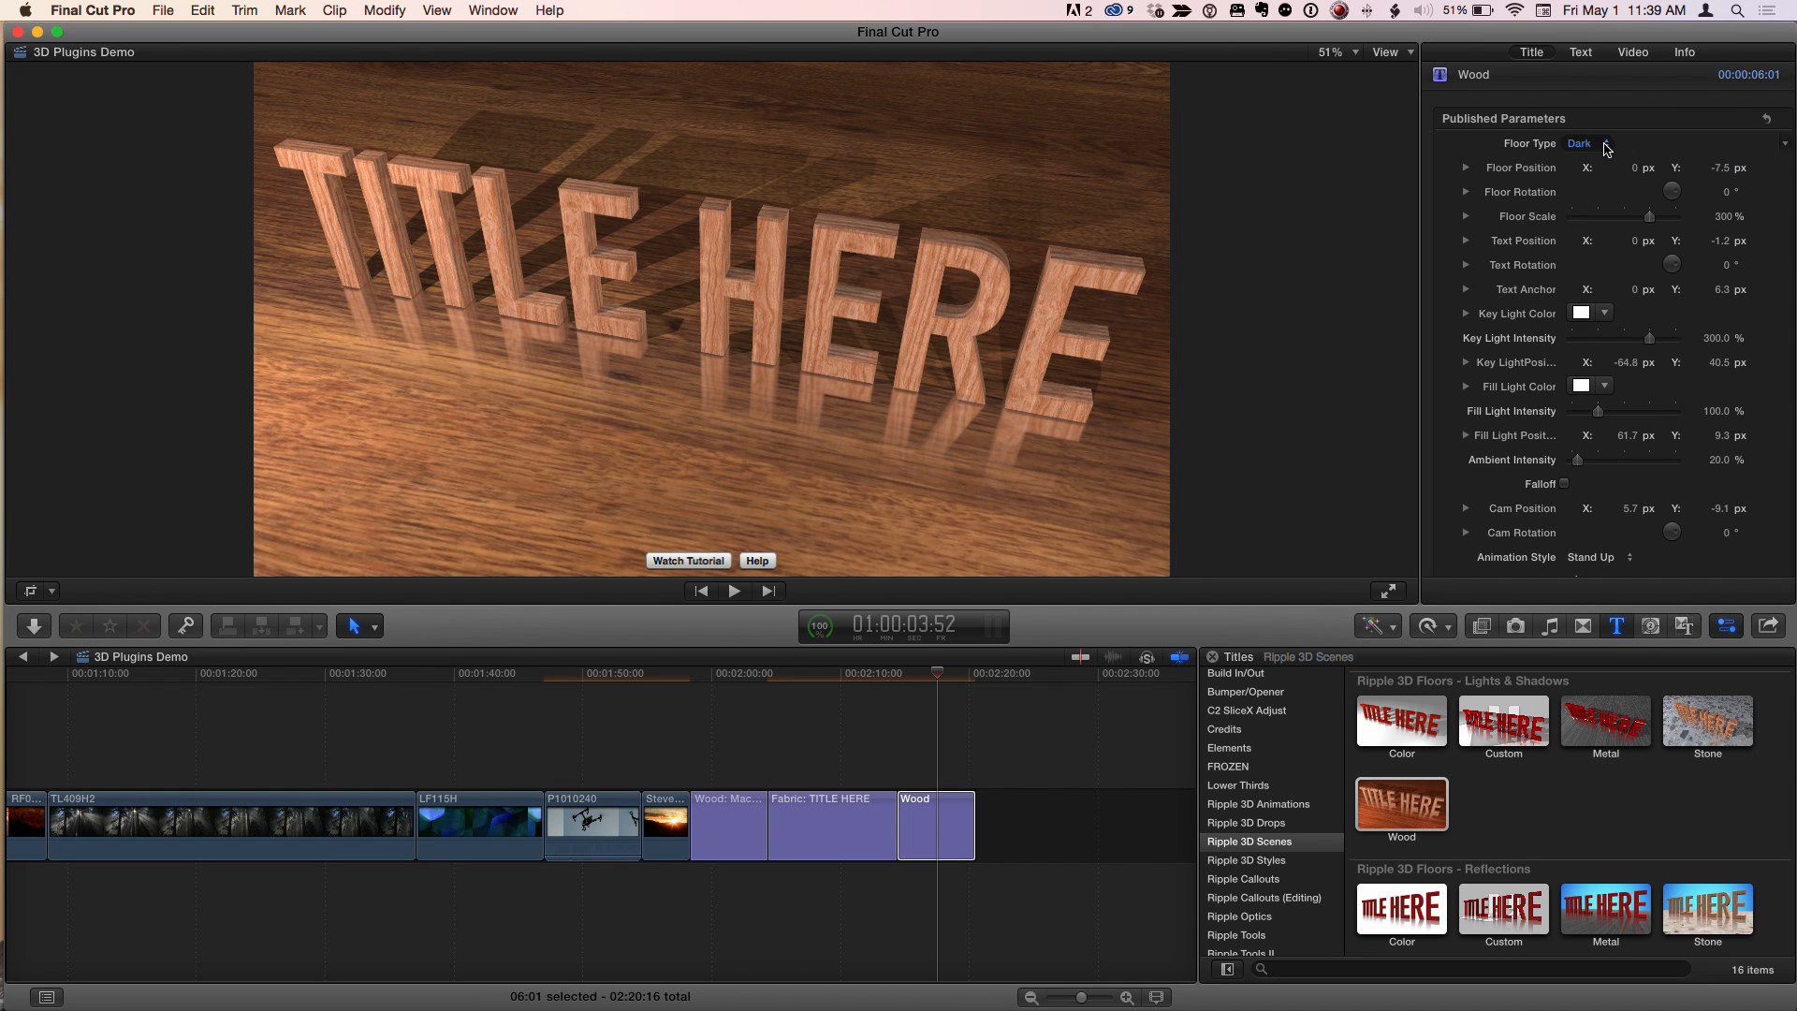
pyautogui.click(1606, 145)
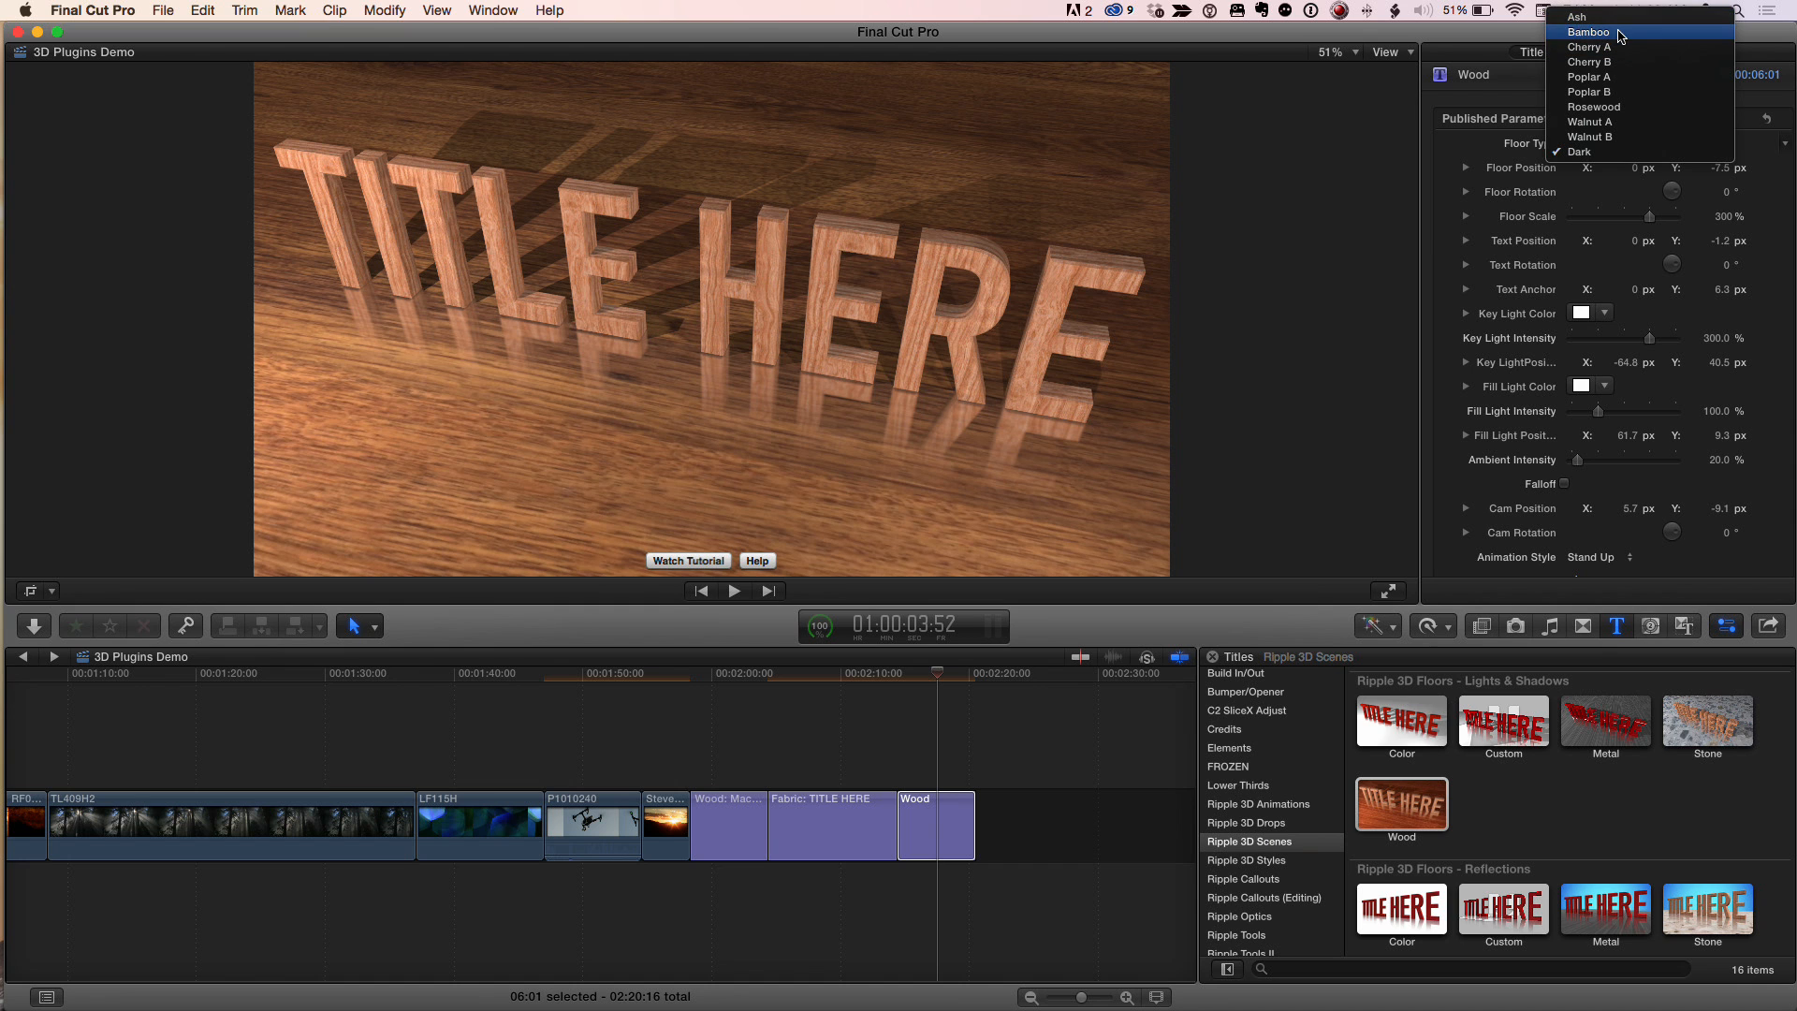
pyautogui.click(1612, 17)
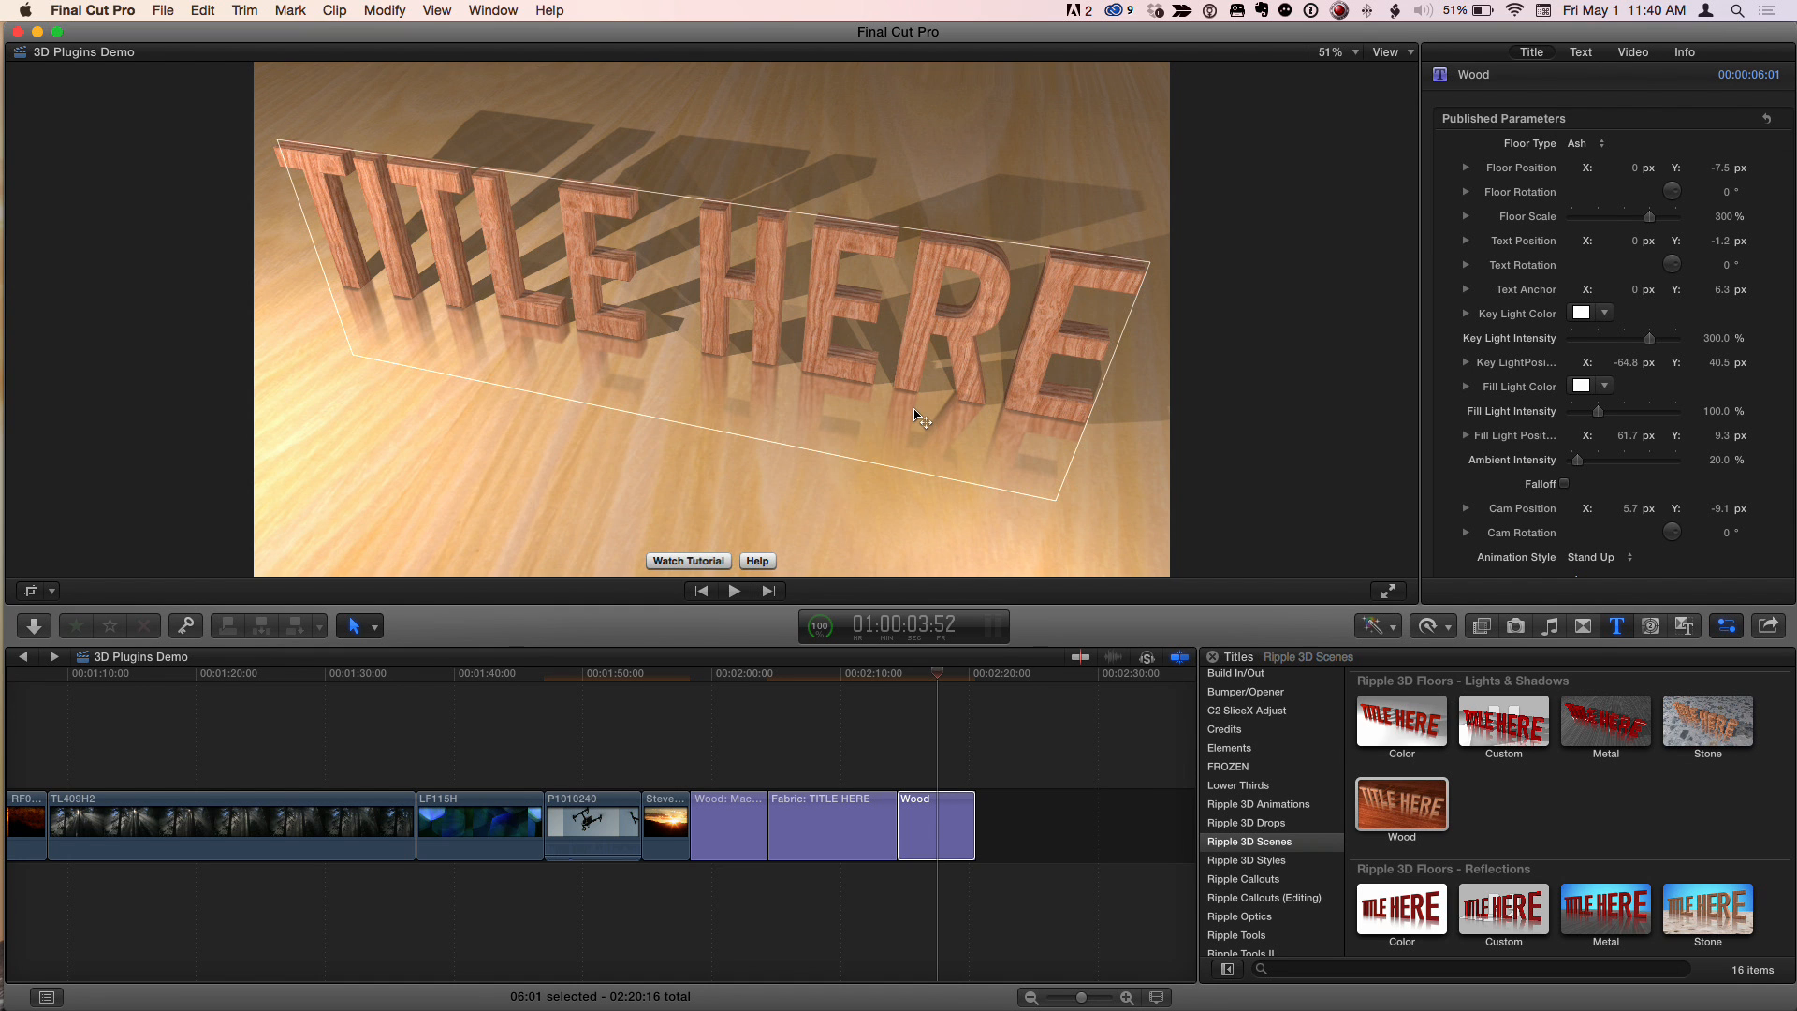
# Step: Apply the Car Paint material from the Paint category to the Wood title's 3D text
pyautogui.click(1581, 52)
pyautogui.scroll(-10, 1613, 290)
pyautogui.click(1613, 290)
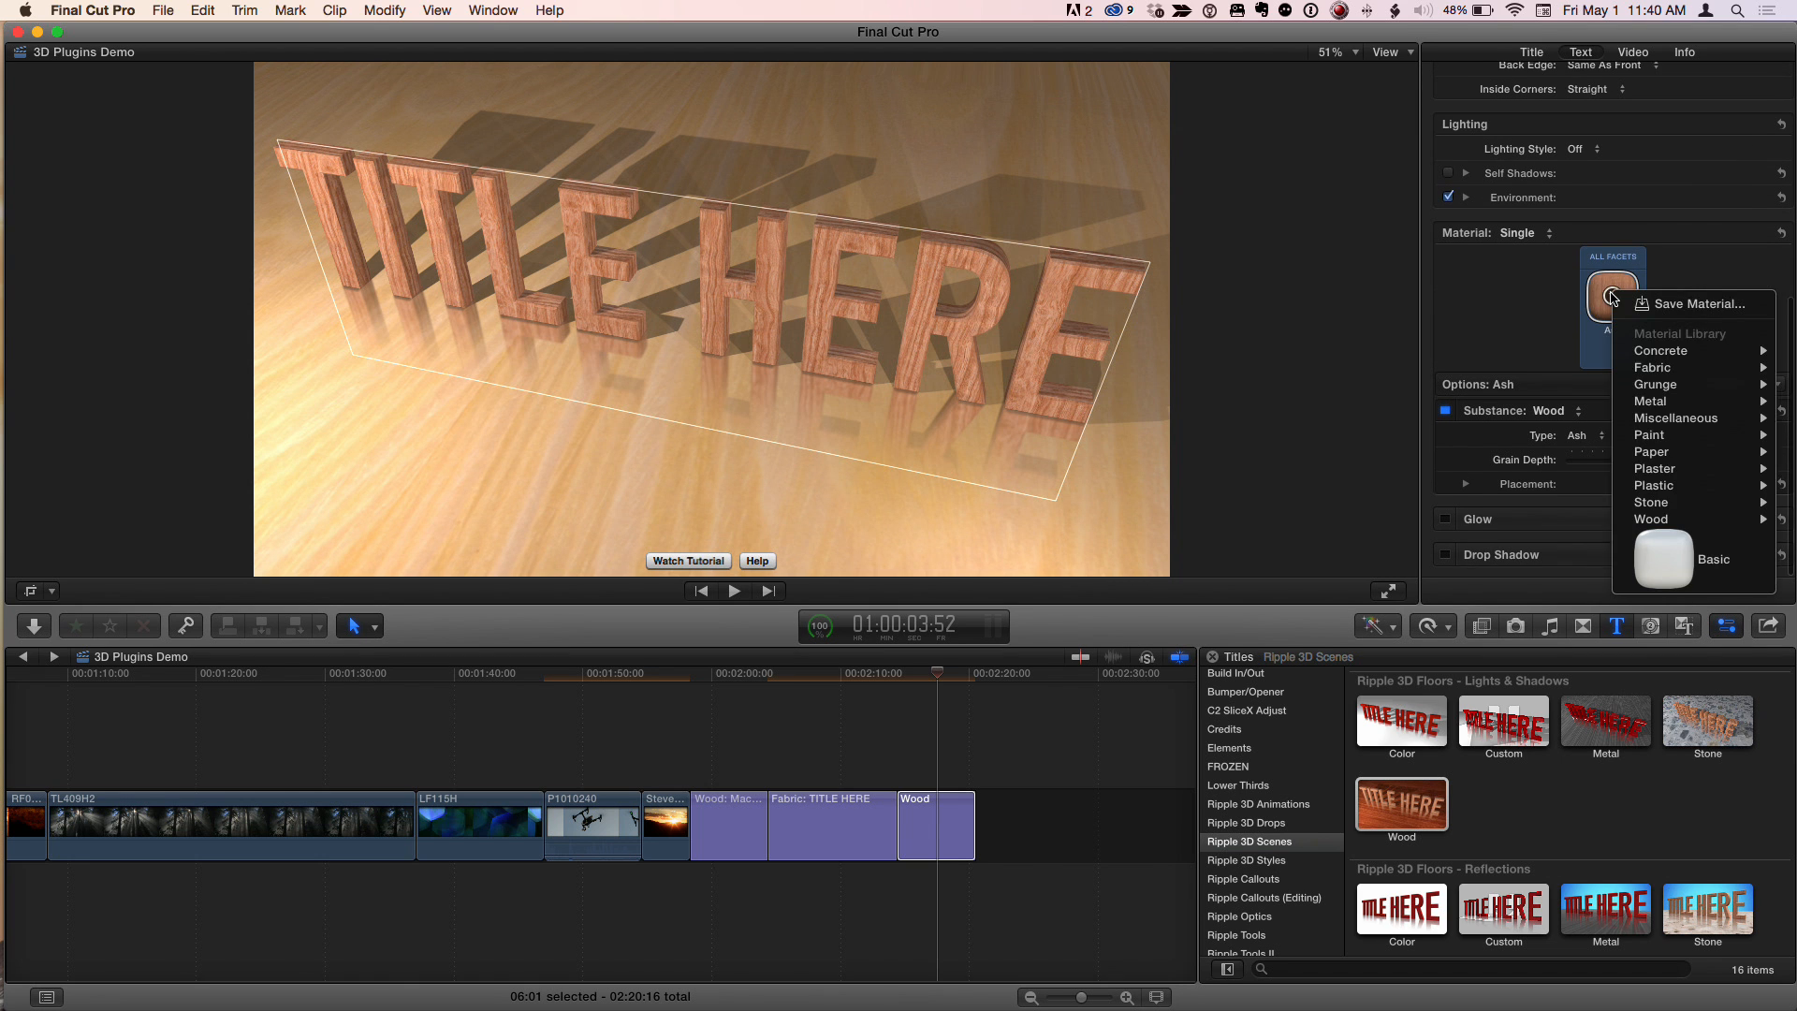
pyautogui.moveTo(1669, 438)
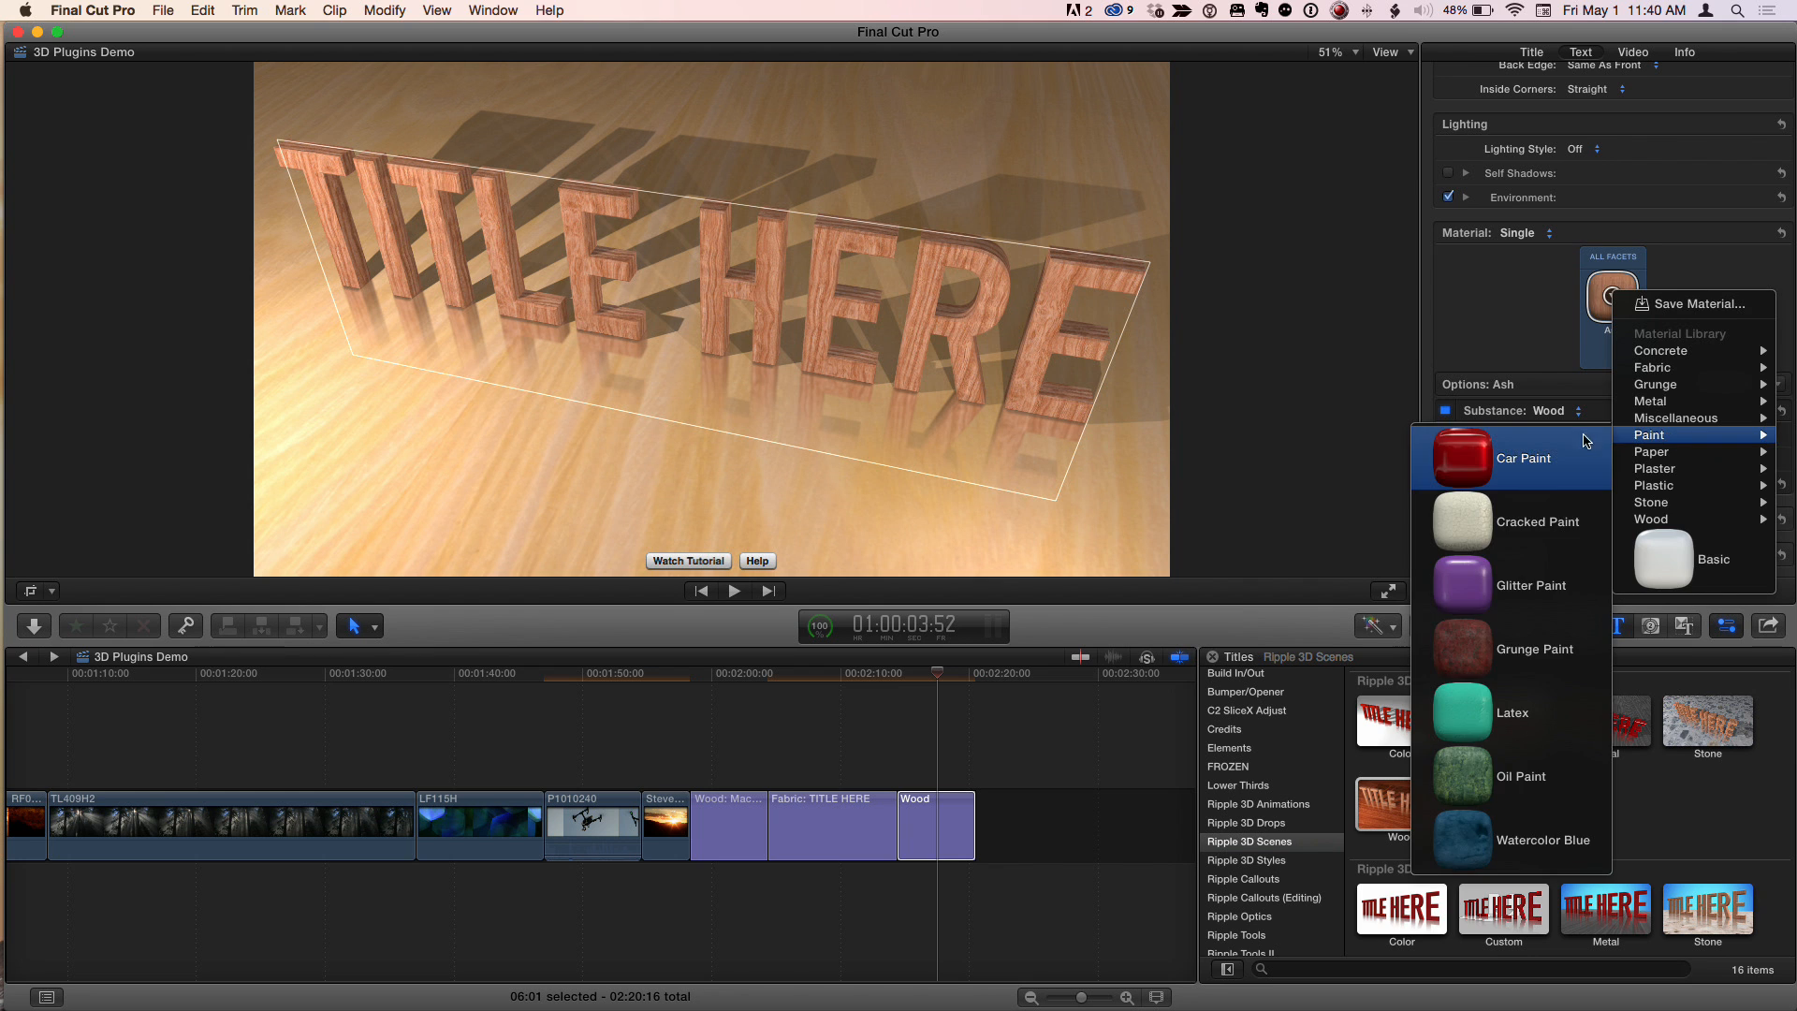
pyautogui.click(1531, 452)
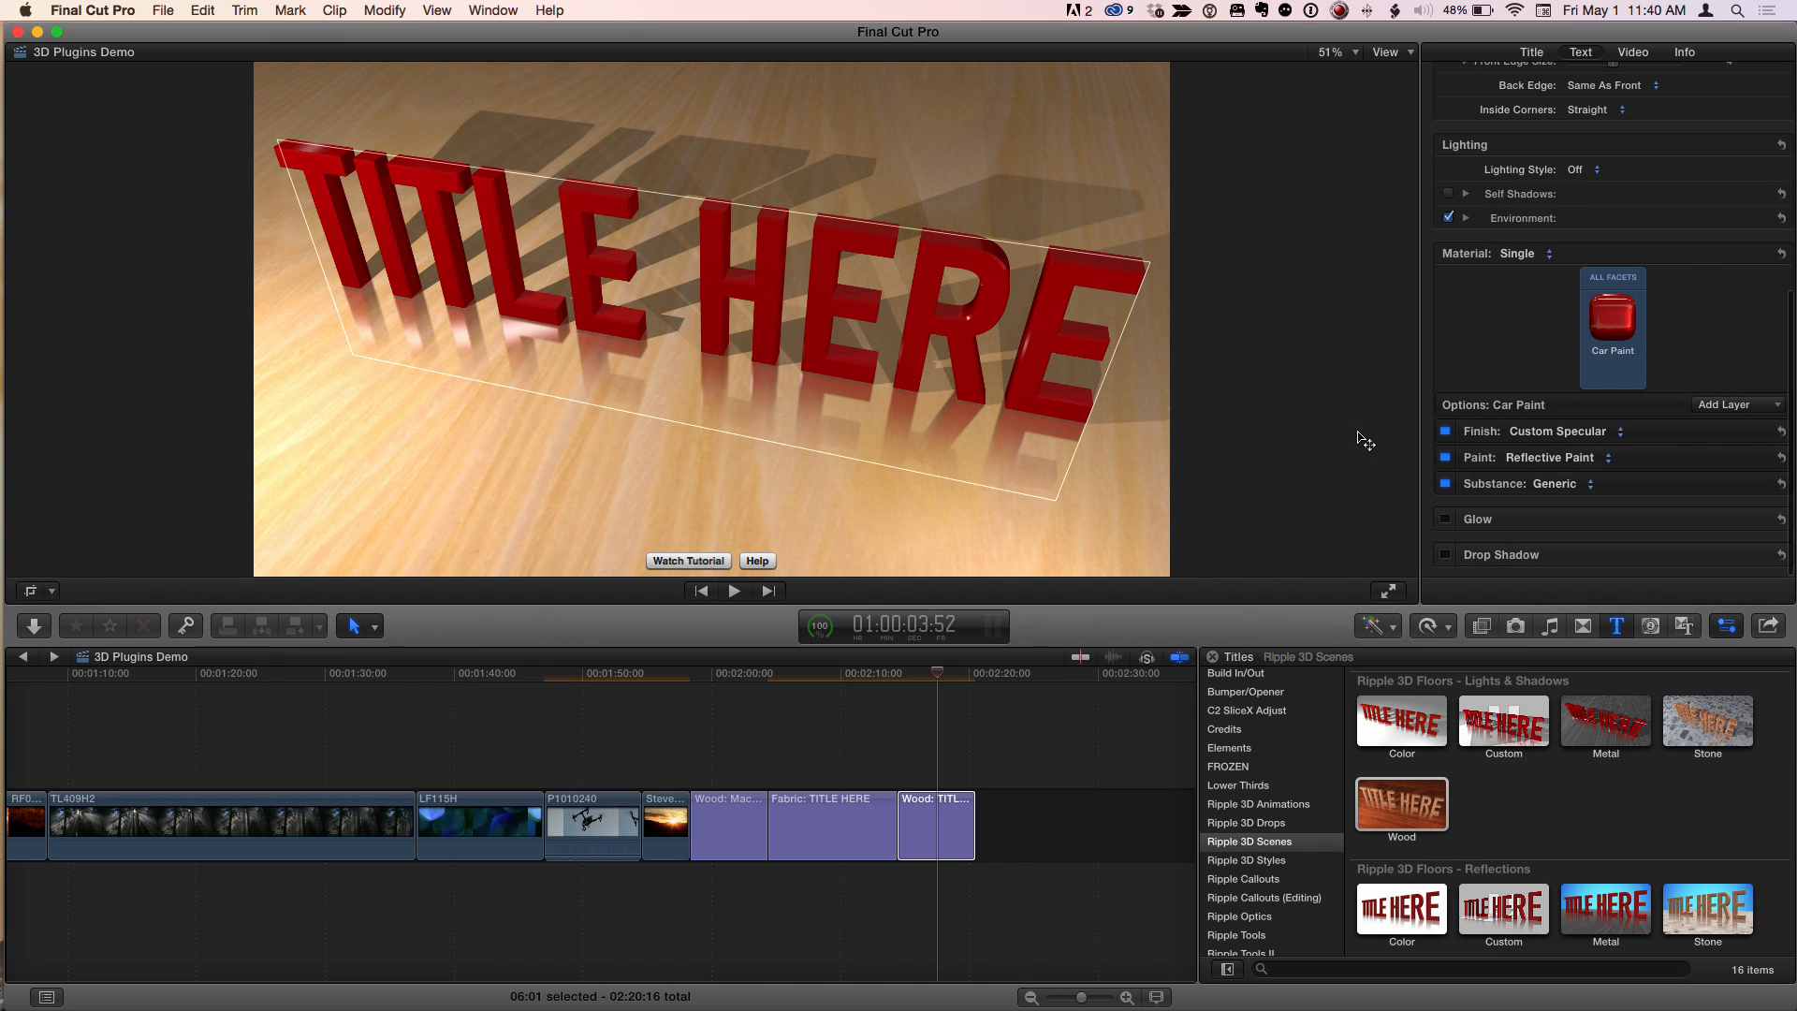
# Step: Review the Wood title's published parameters and set its Animation Style to Tumble and Drop
pyautogui.click(1529, 53)
pyautogui.scroll(-5, 1611, 312)
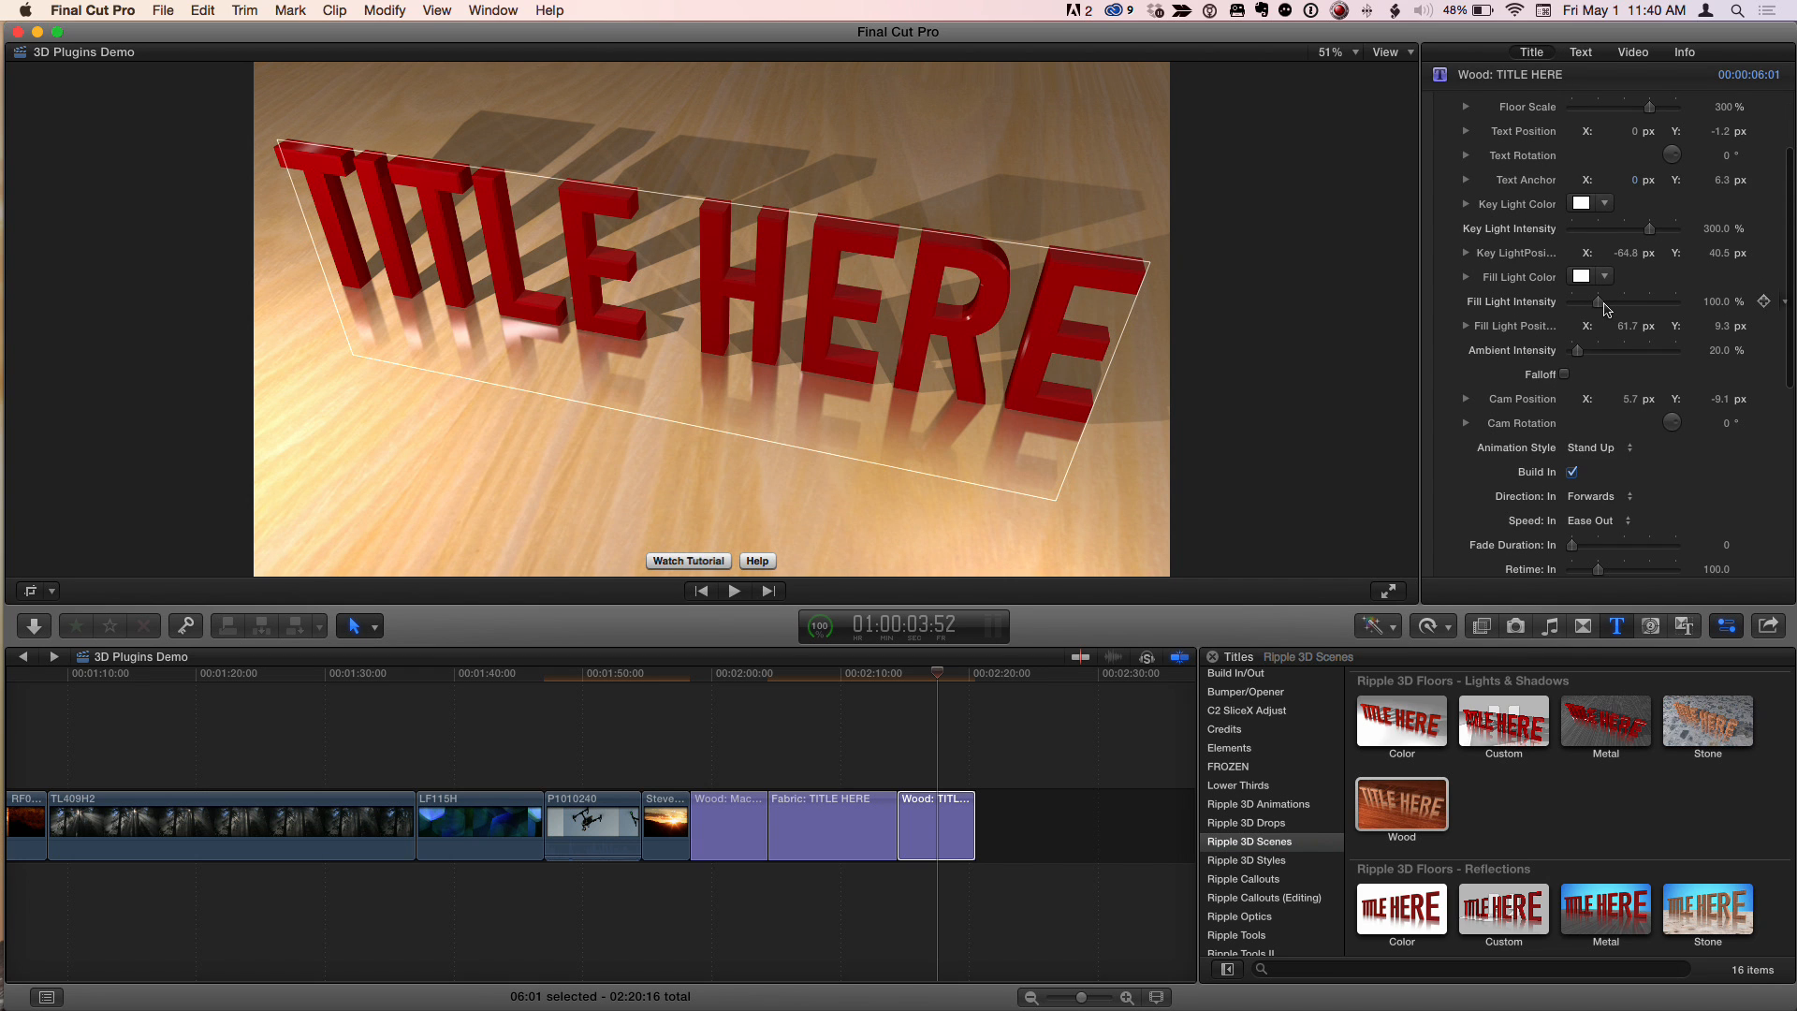
pyautogui.scroll(4, 1563, 188)
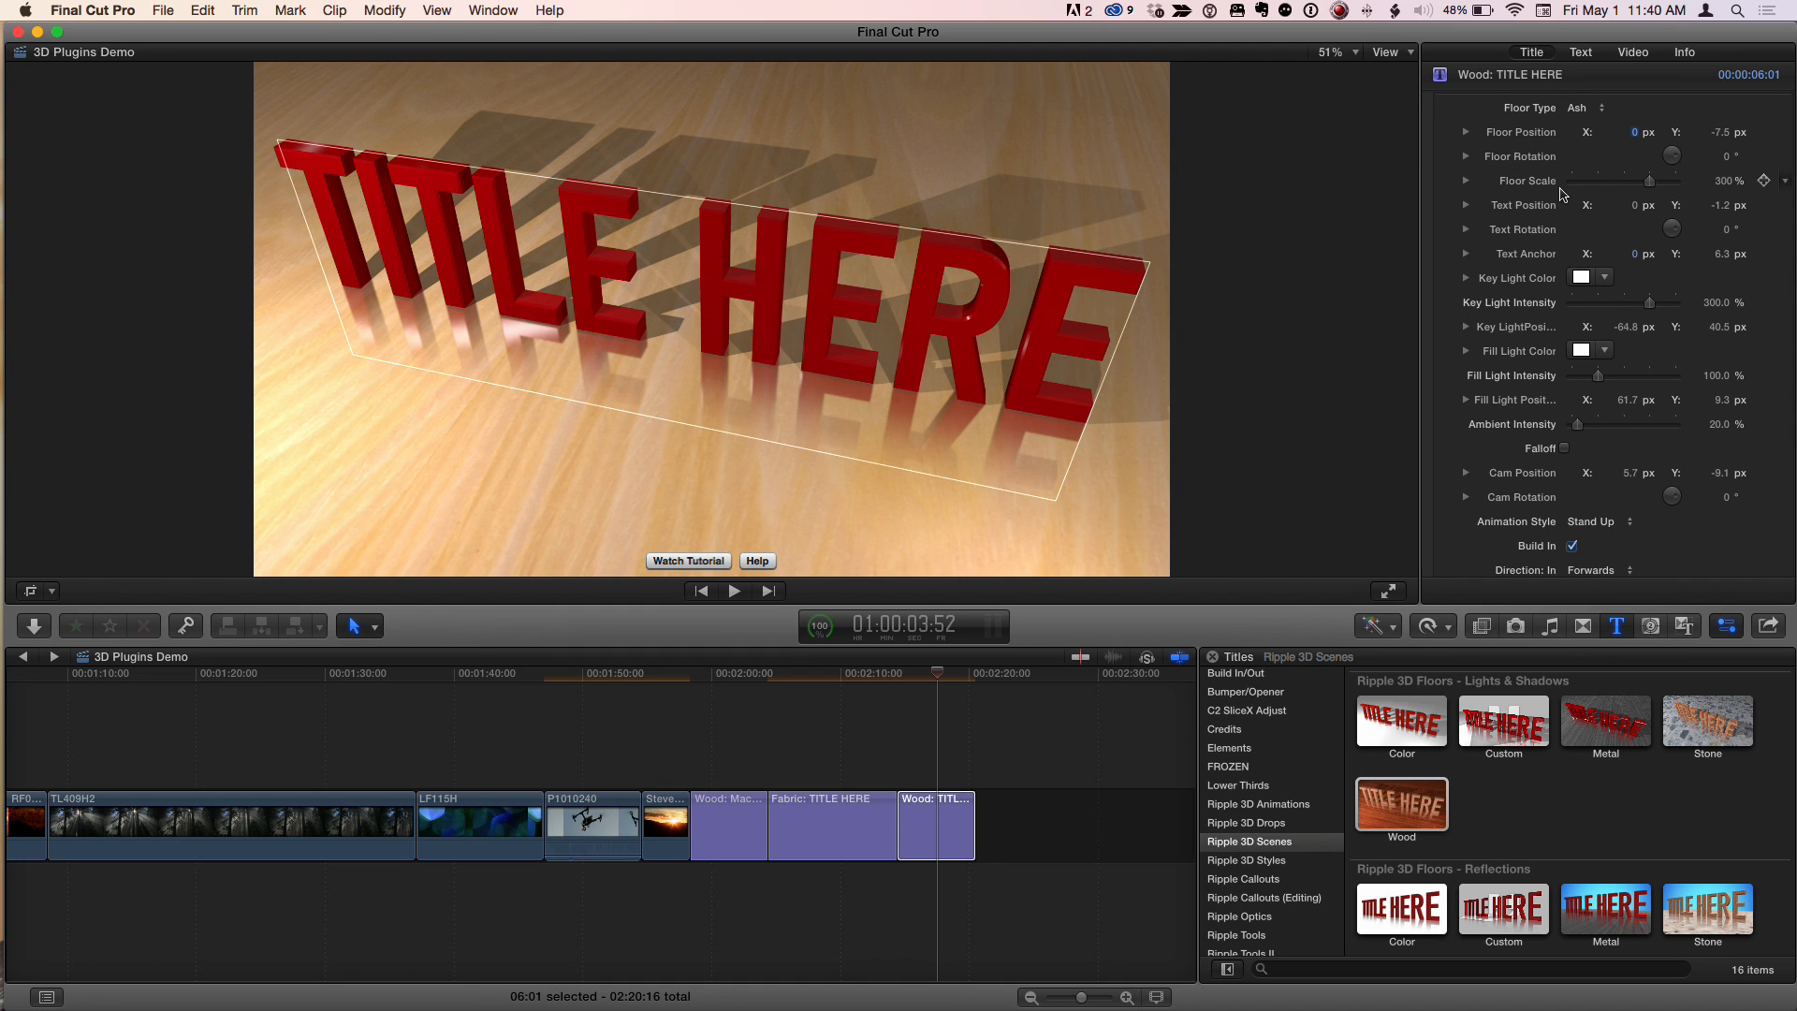
pyautogui.scroll(-4, 1561, 194)
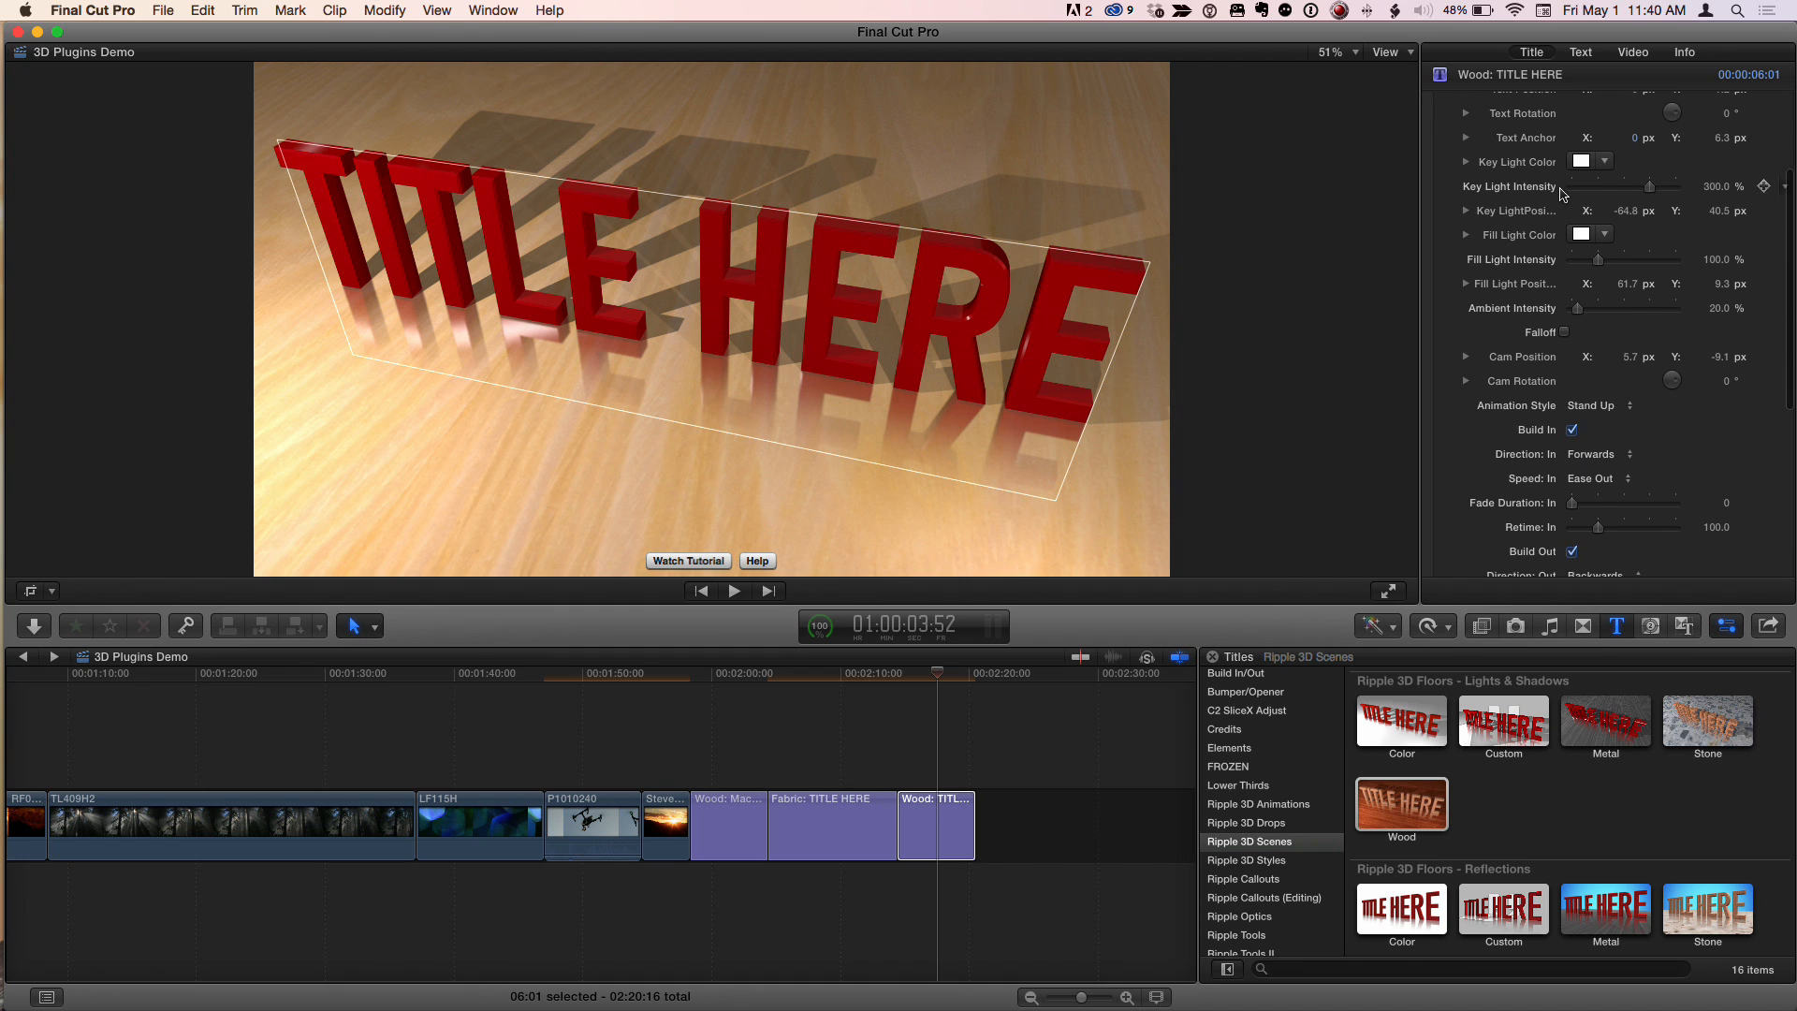
pyautogui.scroll(-3, 1561, 194)
pyautogui.click(1610, 316)
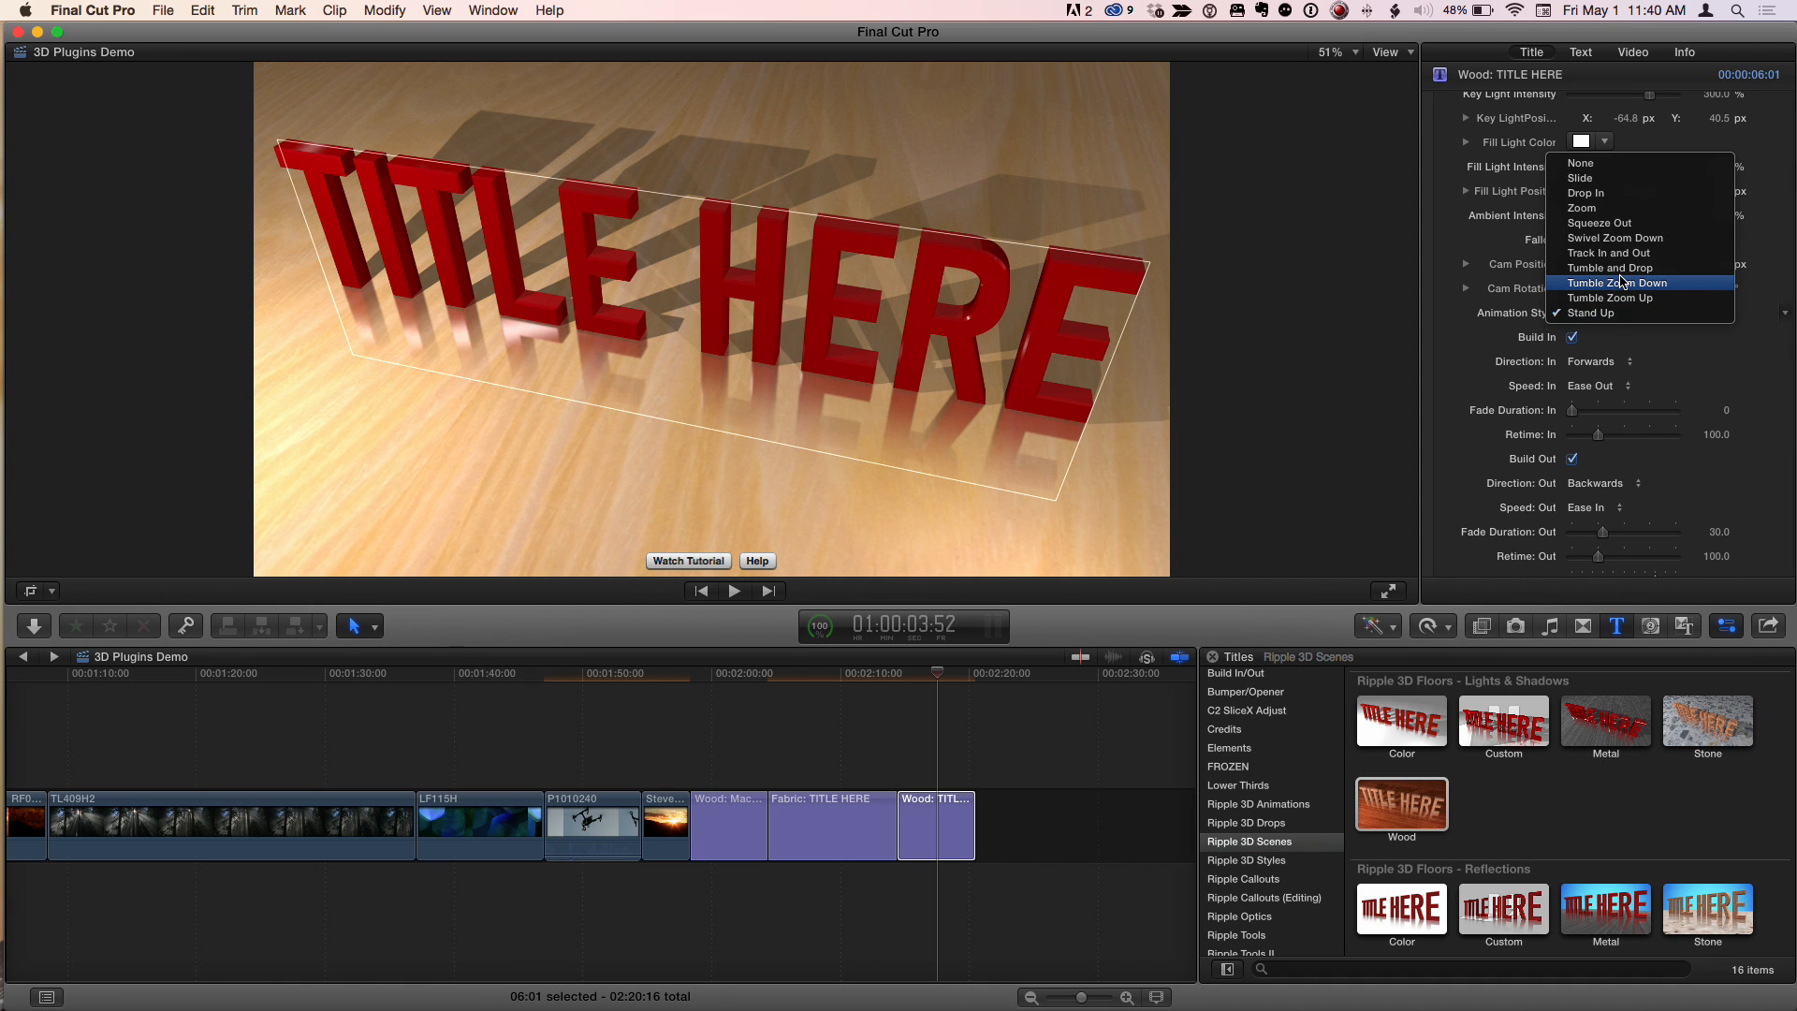
pyautogui.click(1623, 277)
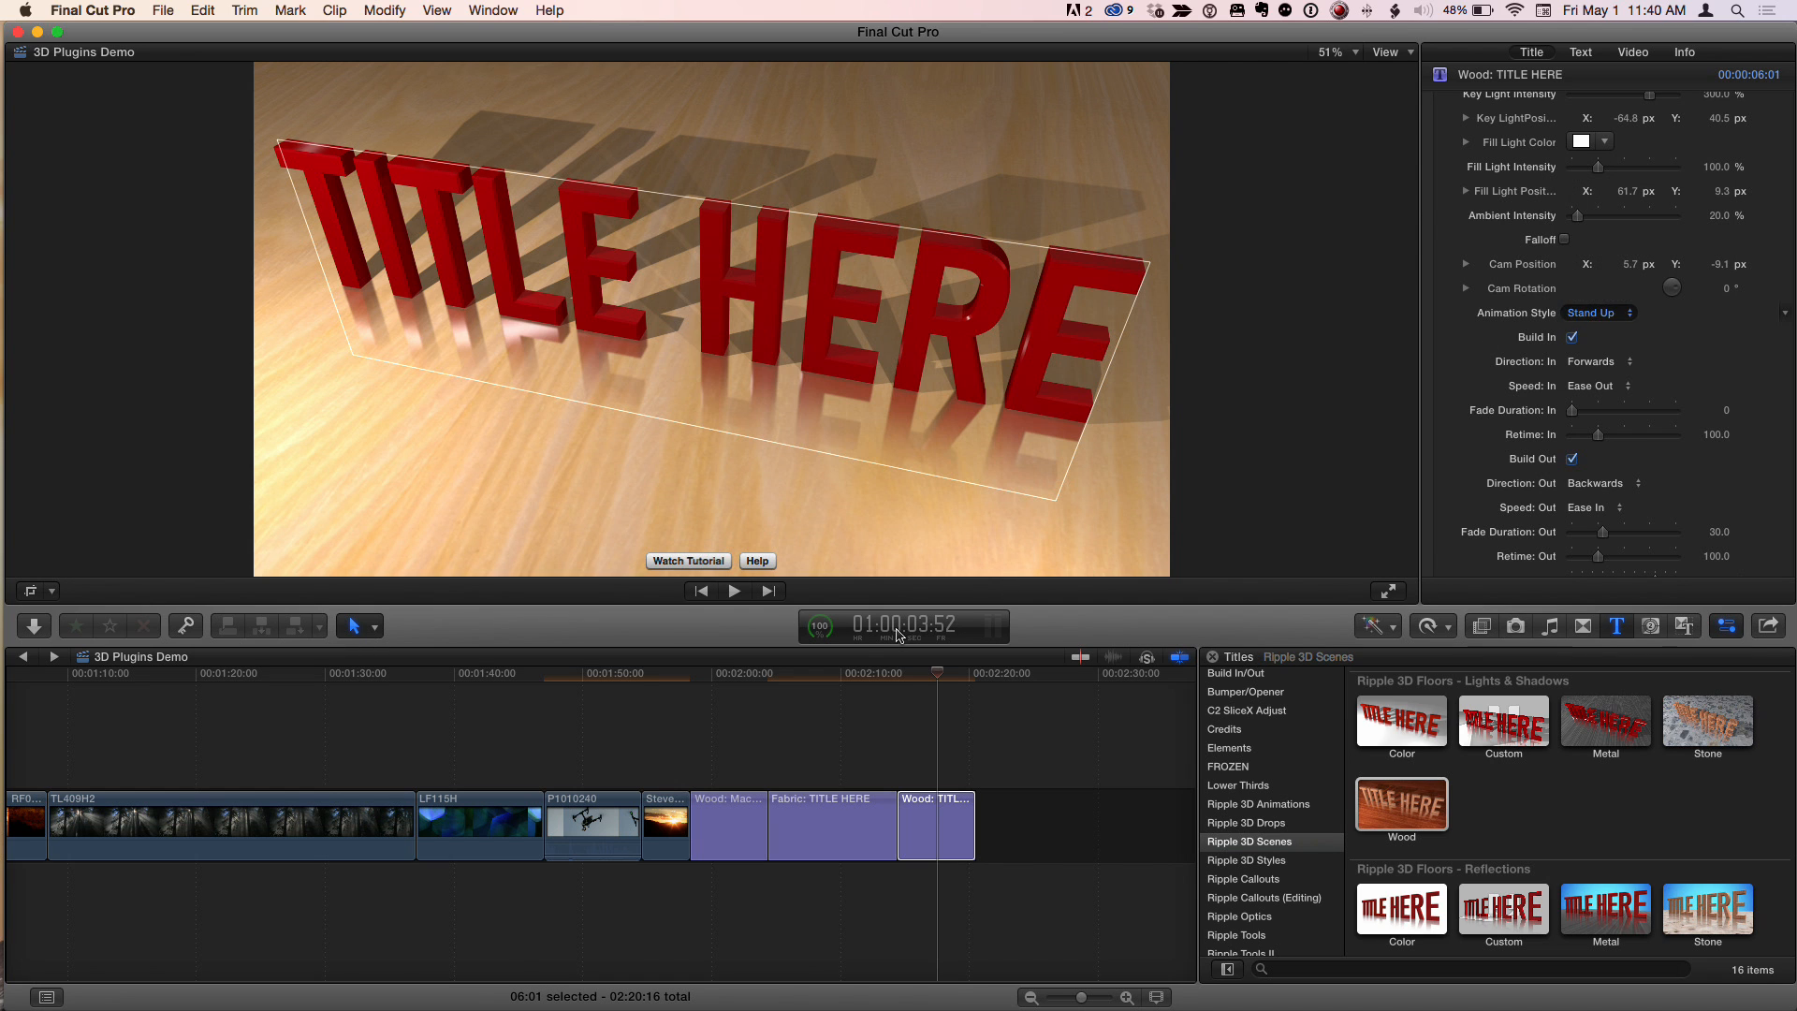
# Step: Play the Wood title twice from near its start to preview the Tumble and Drop animation
pyautogui.click(905, 676)
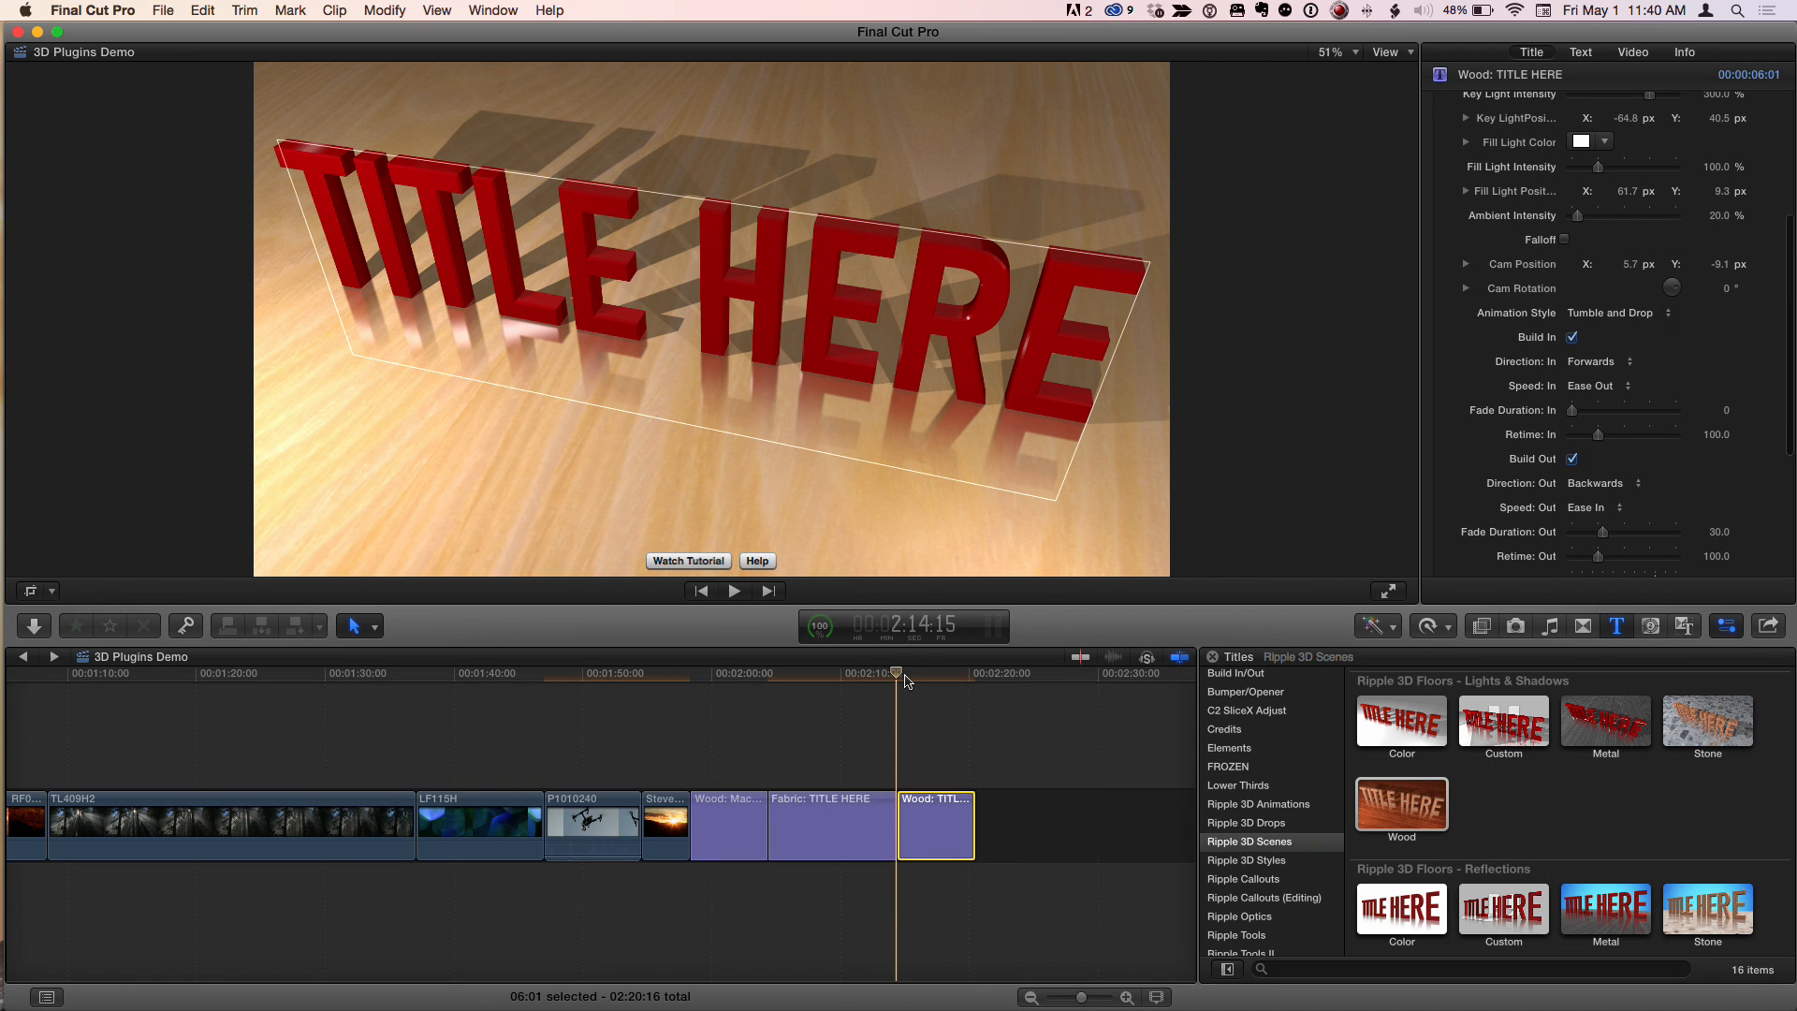
pyautogui.press('space')
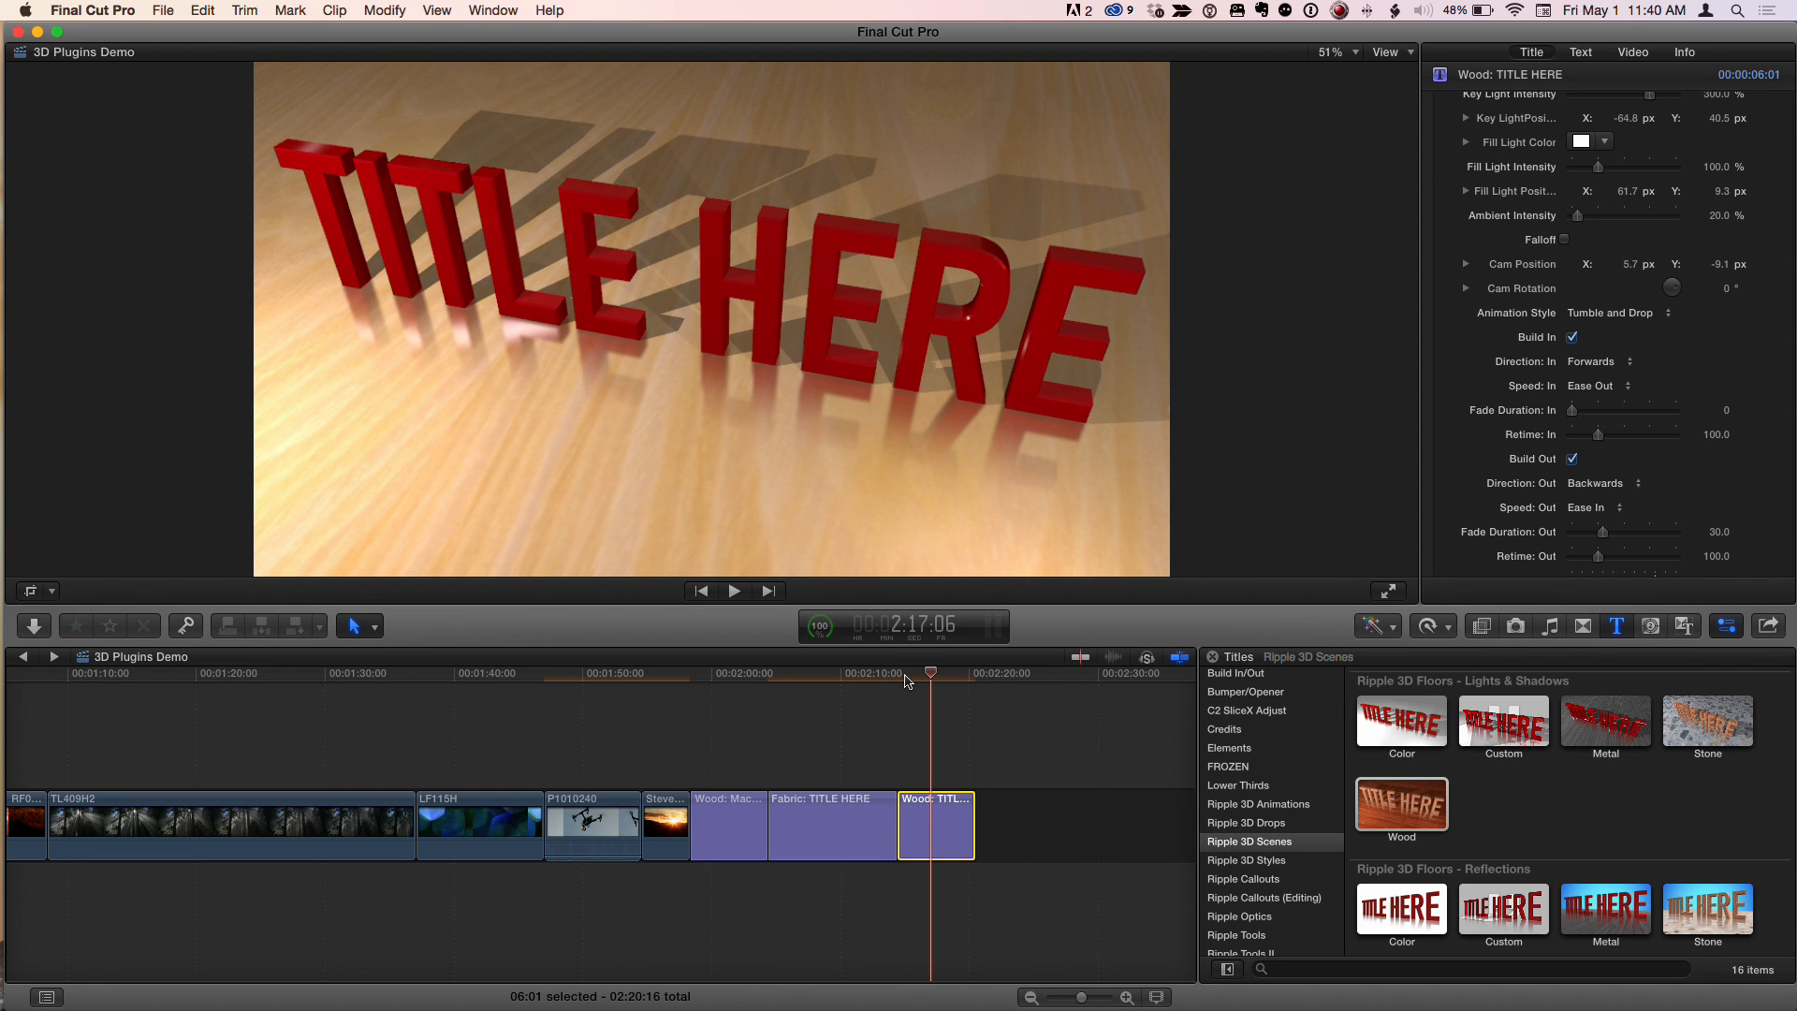
pyautogui.click(906, 676)
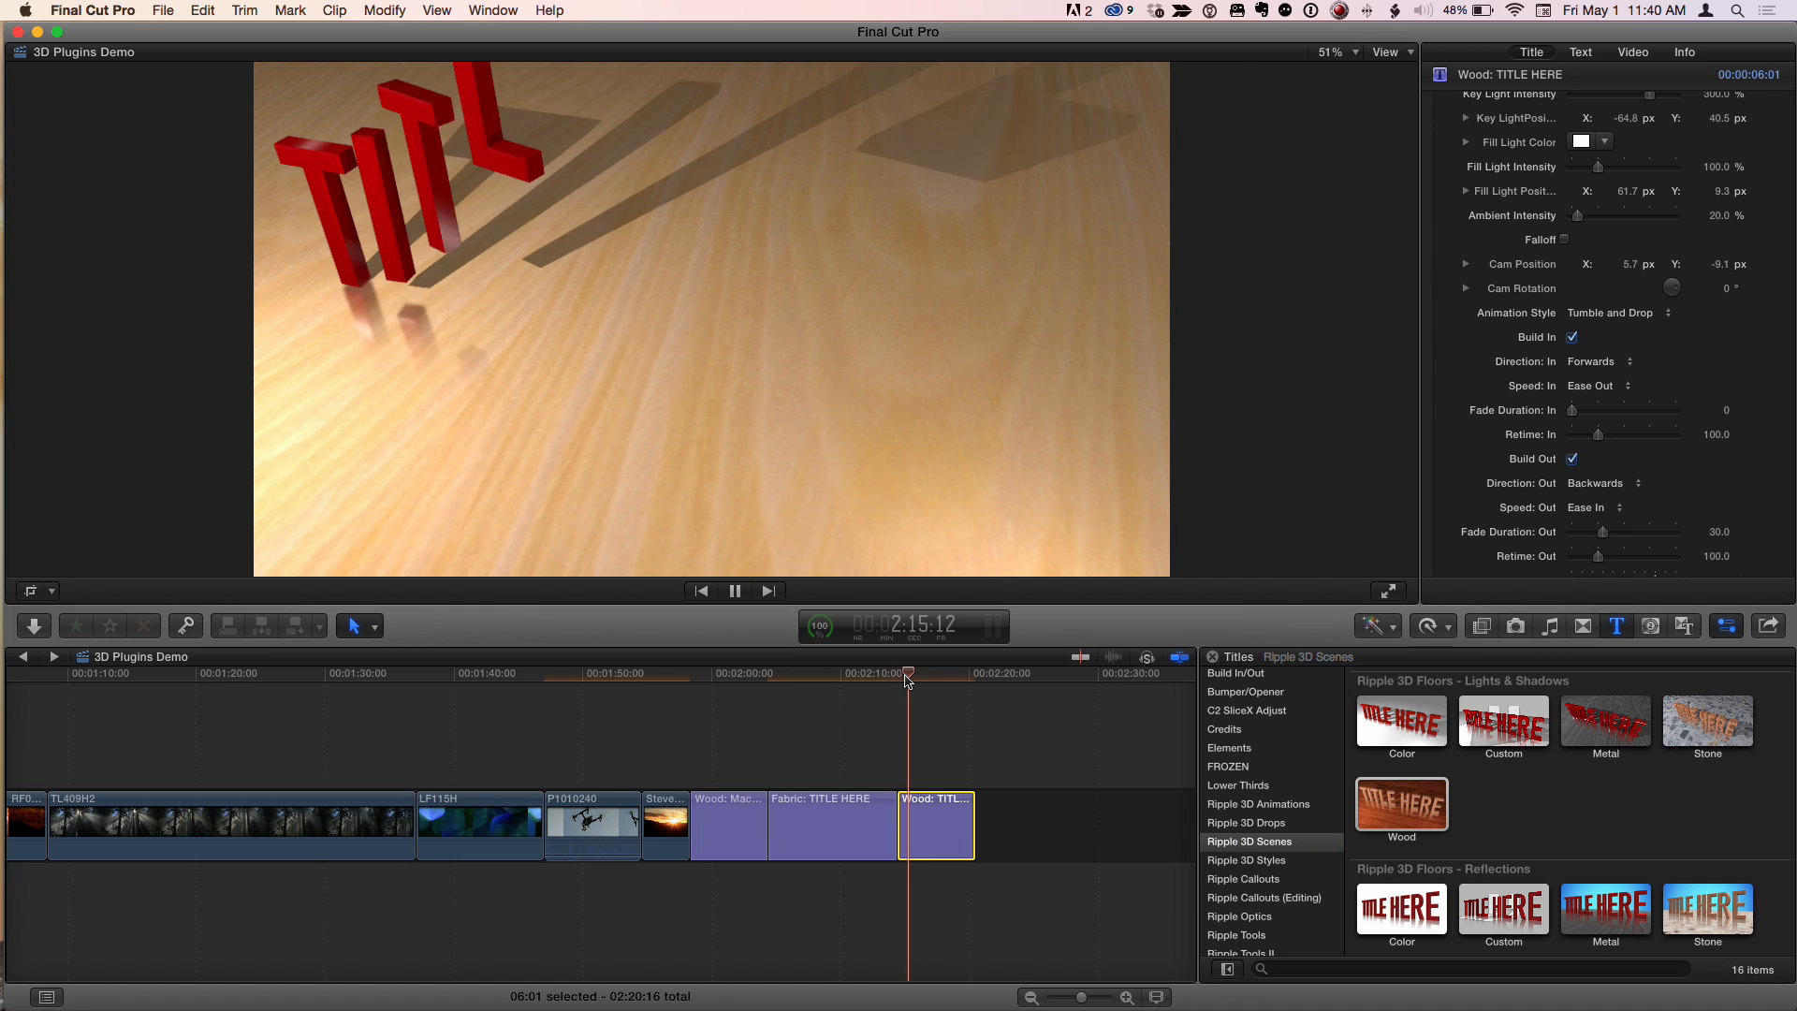
pyautogui.press('space')
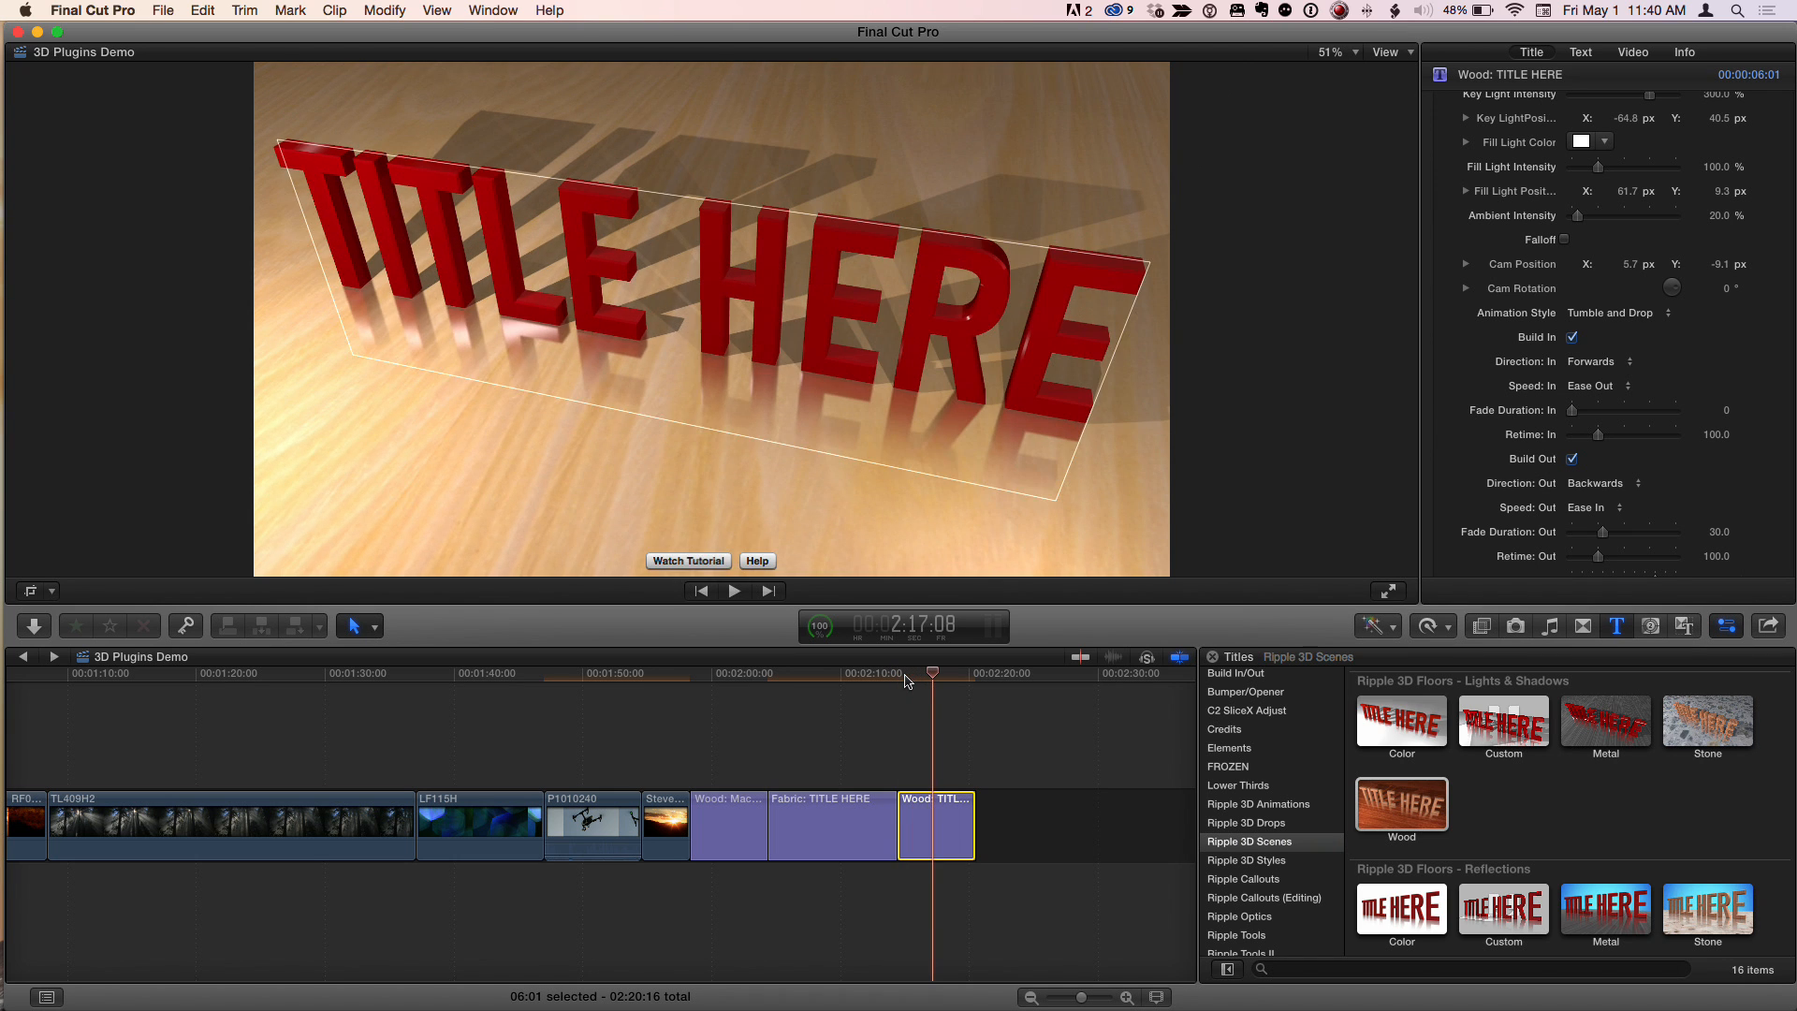
# Step: Expand the Wood title's Cam Position and Cam Rotation, and set the camera rotation to Y -22.0° and X -13.0°
pyautogui.scroll(-5, 1558, 375)
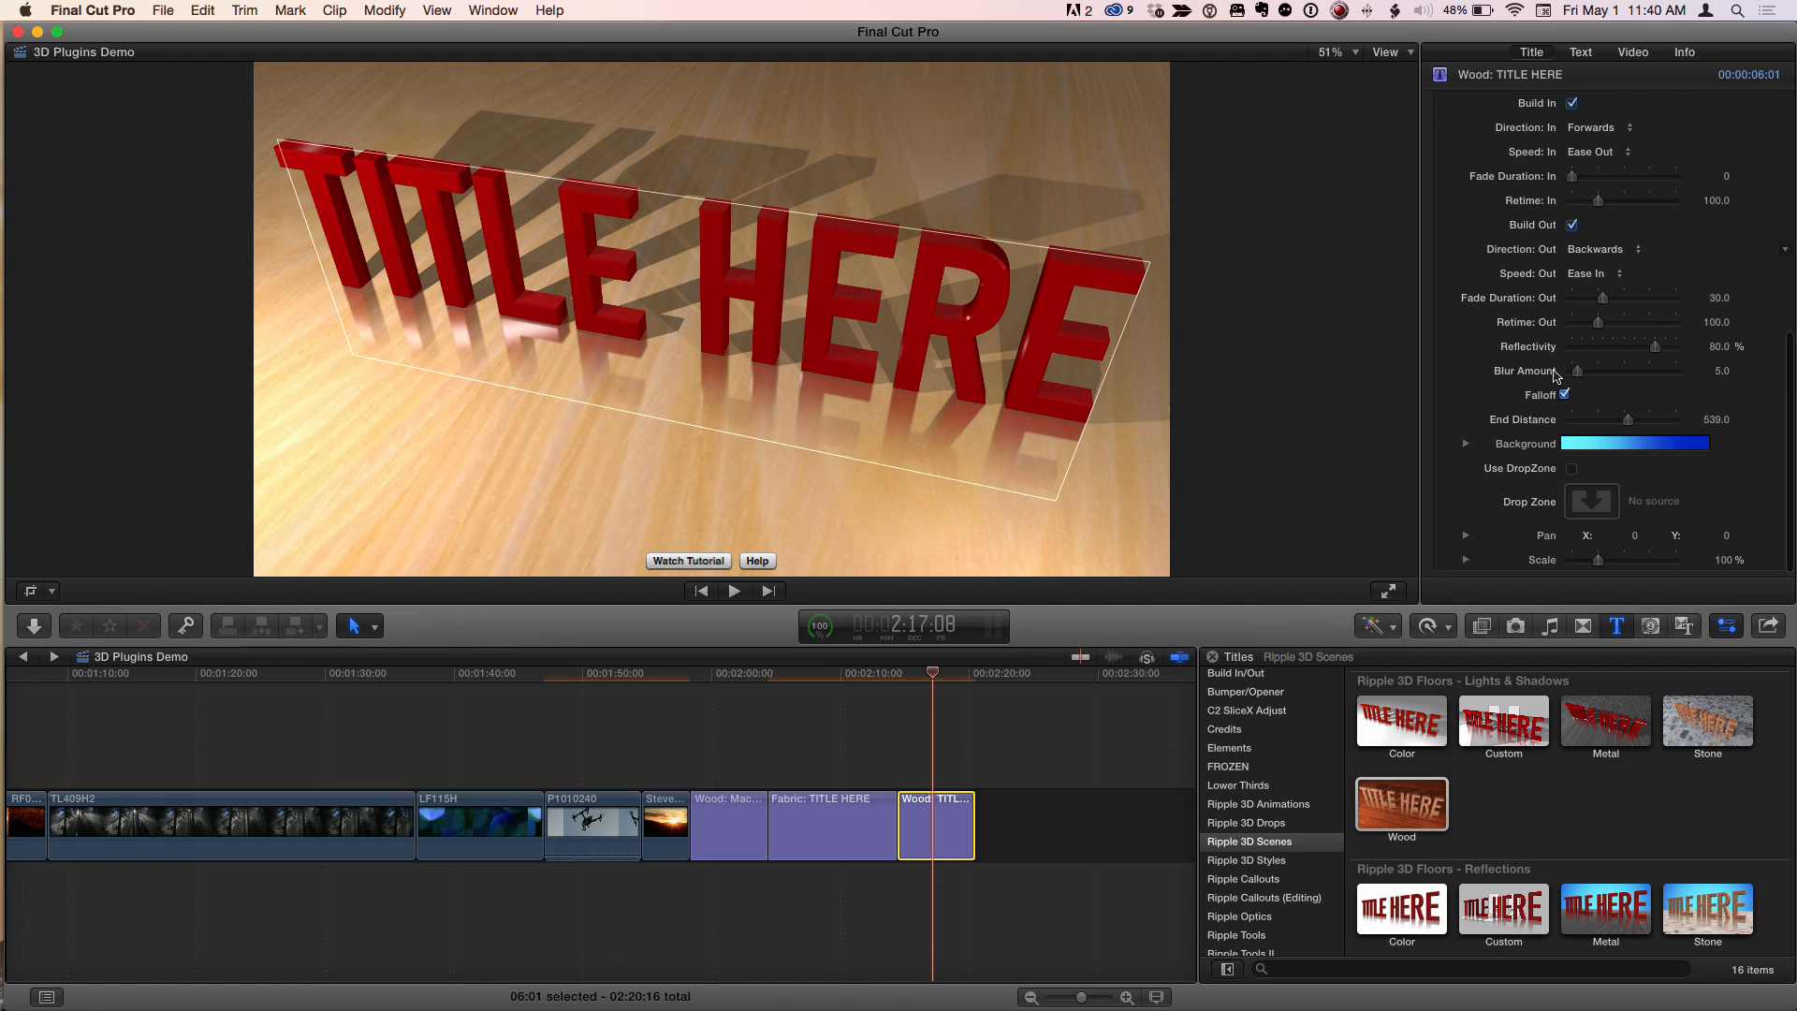
pyautogui.scroll(4, 1586, 343)
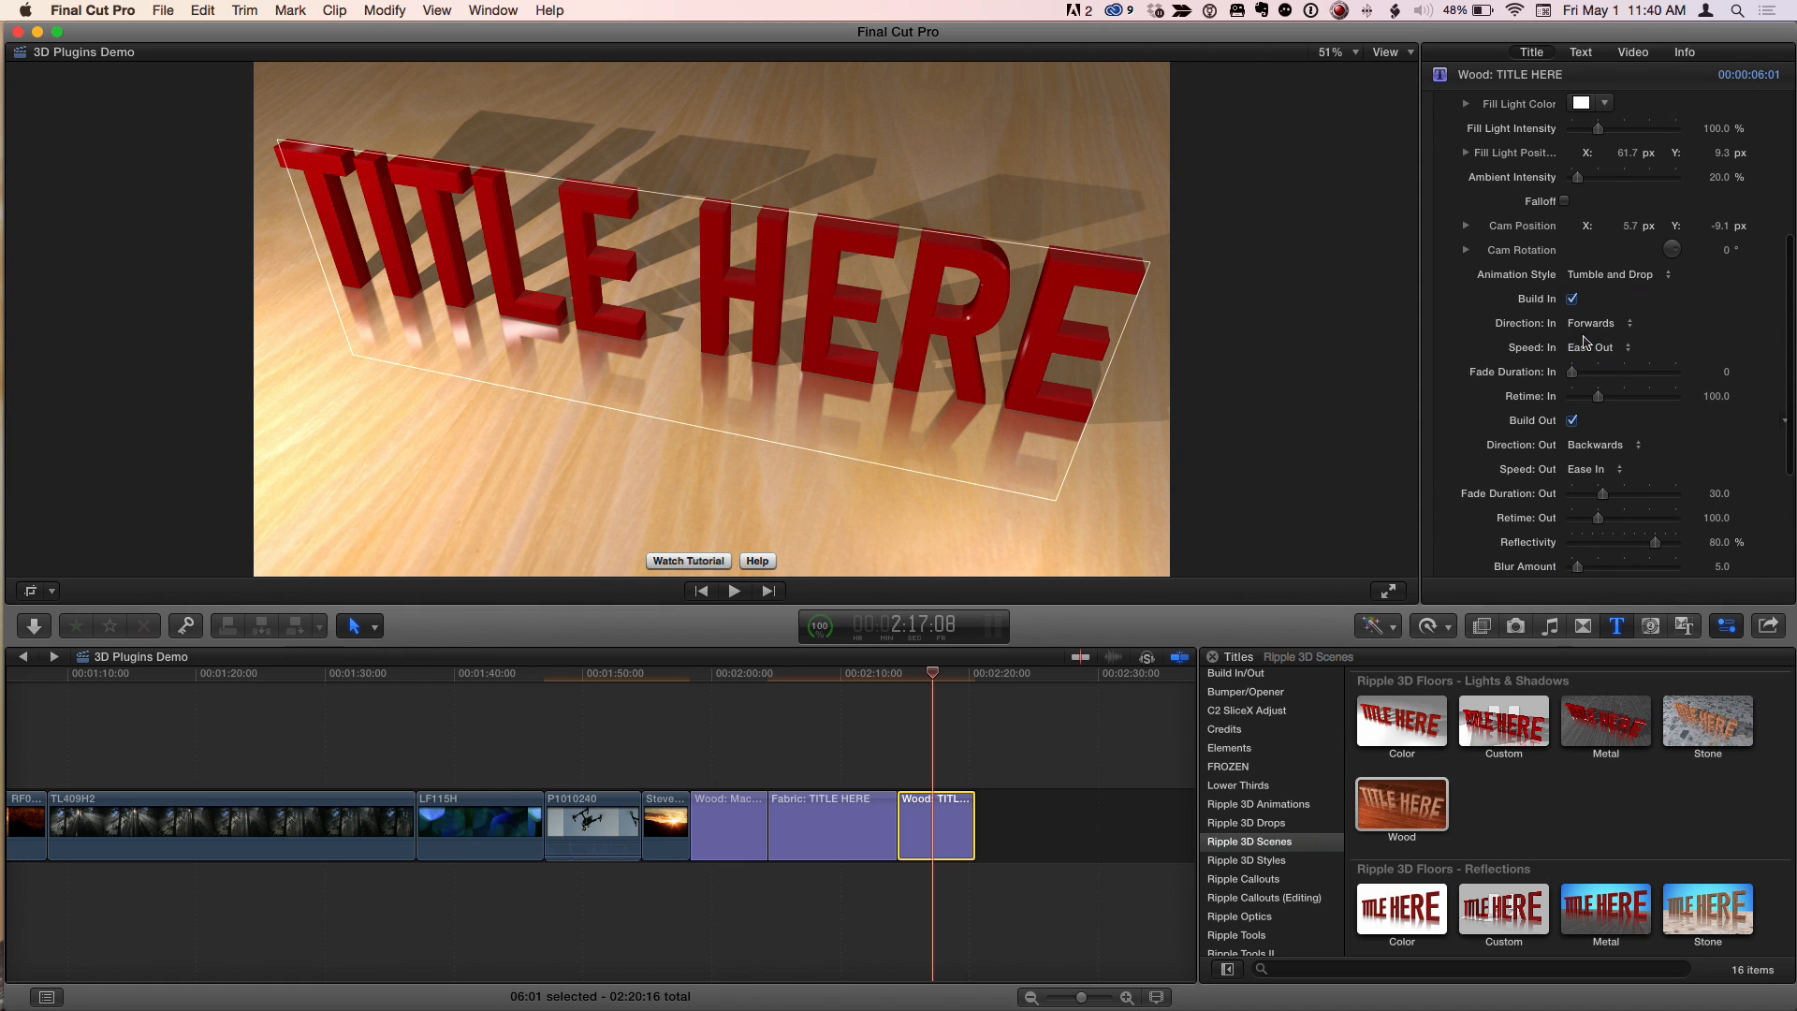
pyautogui.click(1466, 225)
pyautogui.click(1467, 323)
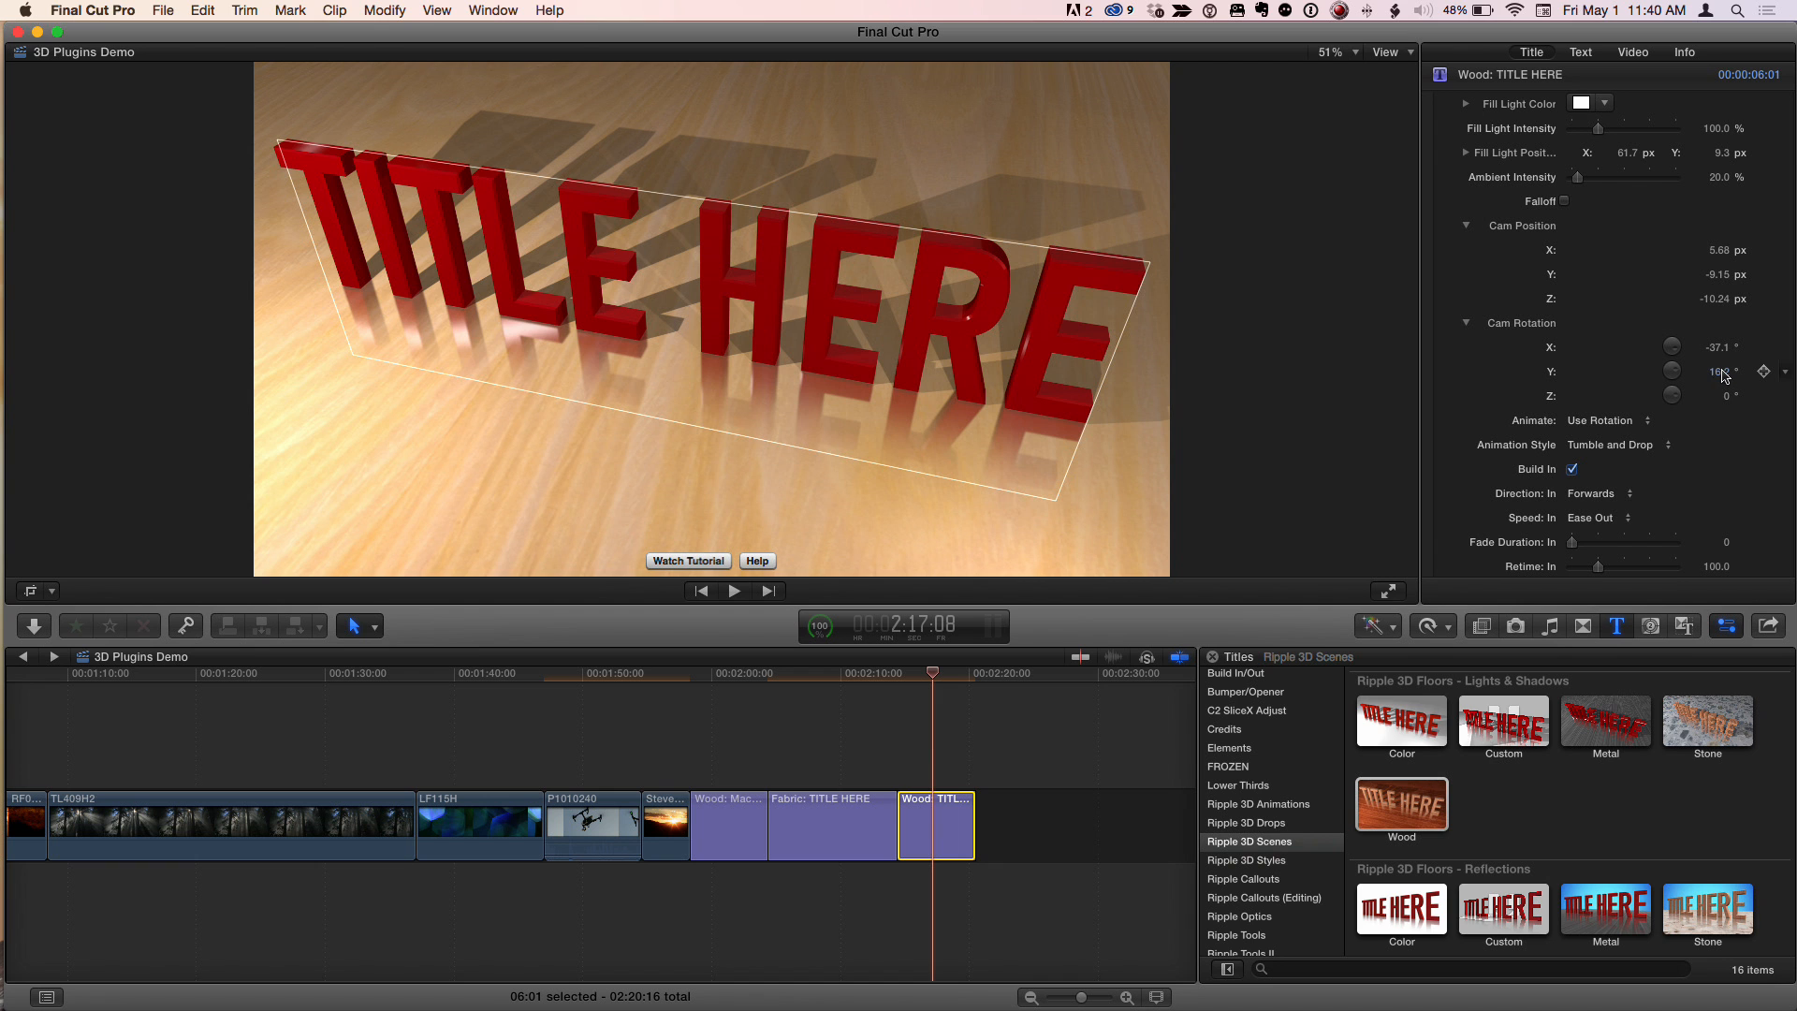
pyautogui.moveTo(1719, 372); pyautogui.dragTo(1719, 371)
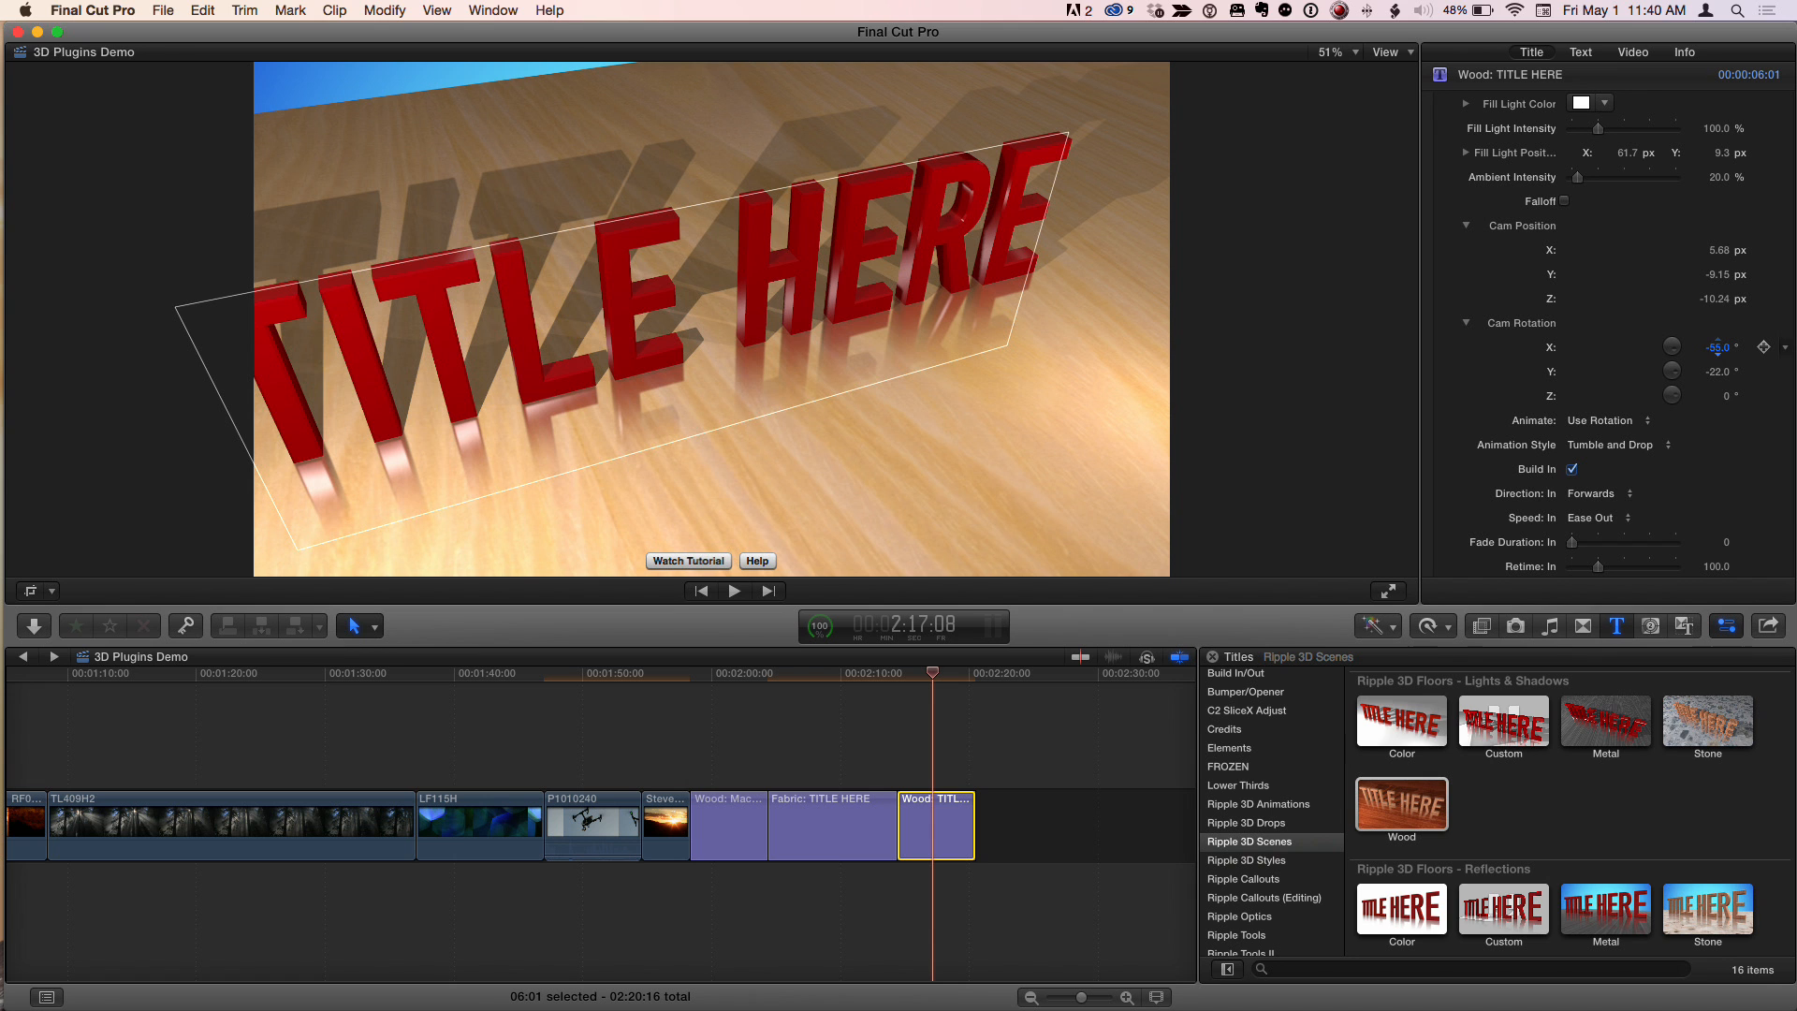
pyautogui.moveTo(1719, 347); pyautogui.dragTo(1719, 347)
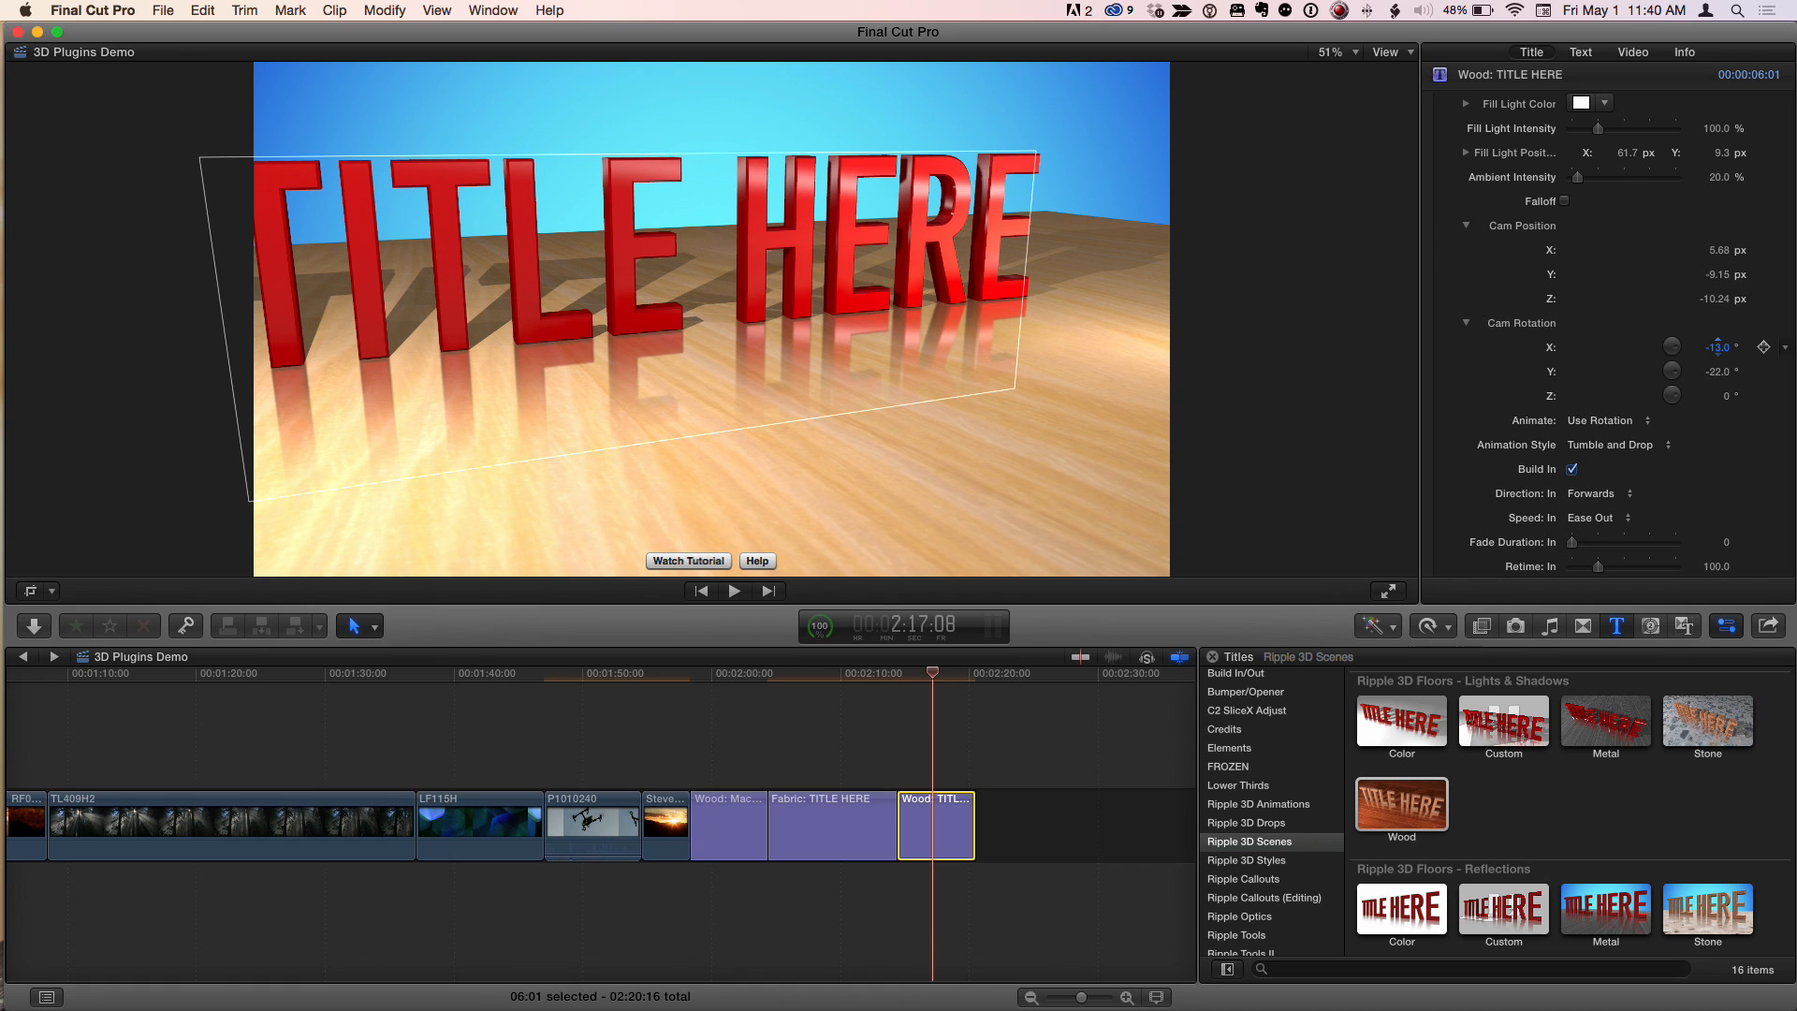
# Step: Enable Use DropZone for the Wood title's background and fill the Drop Zone with the IMG_1359 still from the browser
pyautogui.scroll(-8, 1549, 449)
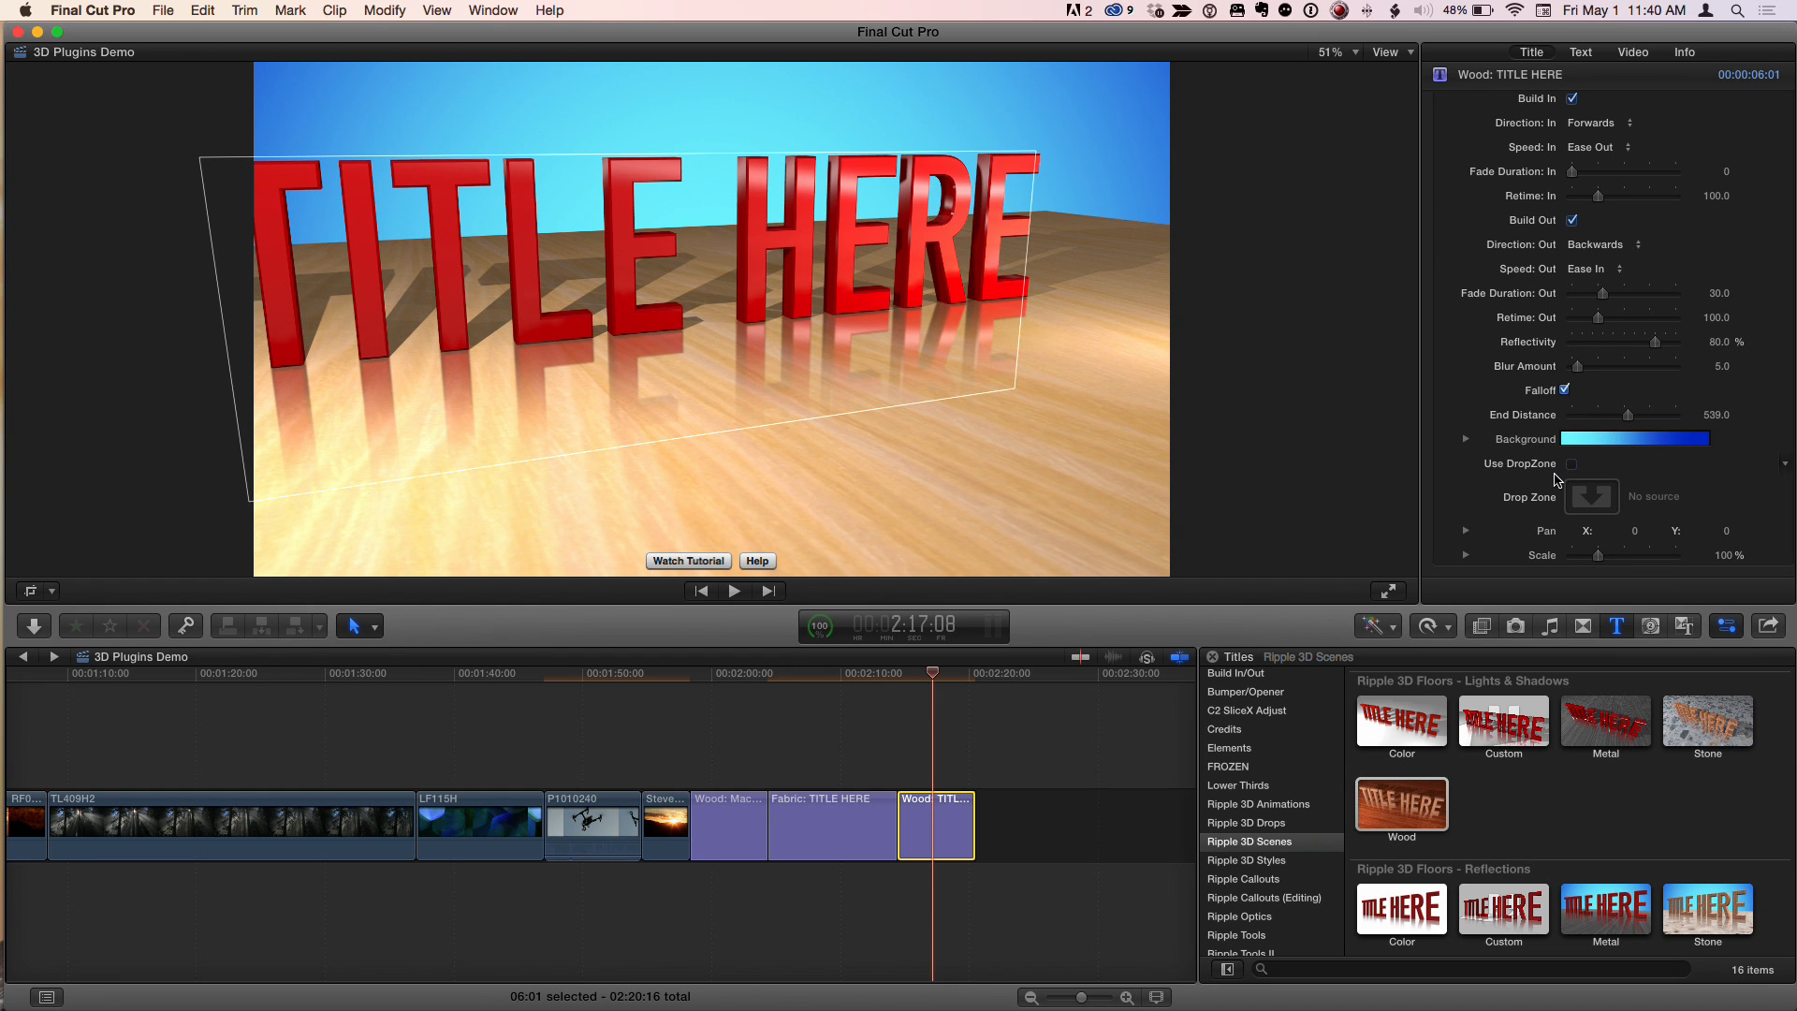
pyautogui.press('ctrl+super+1')
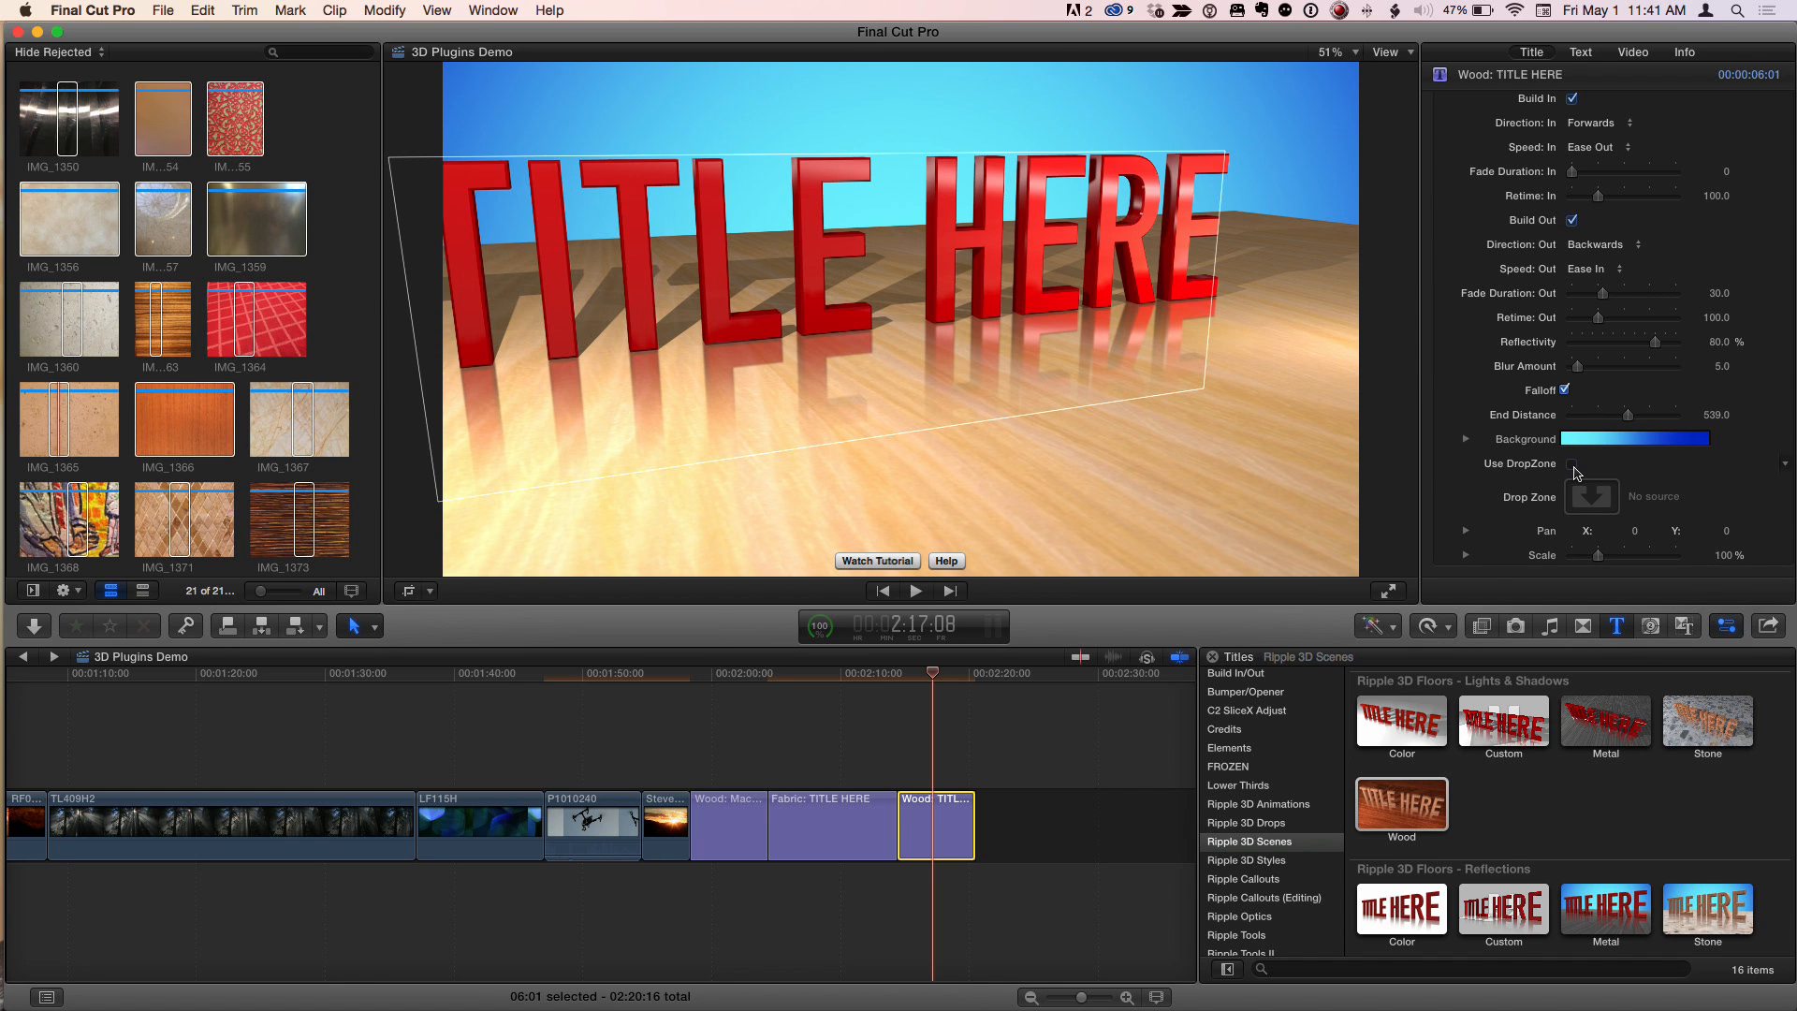
pyautogui.click(1573, 465)
pyautogui.click(1598, 497)
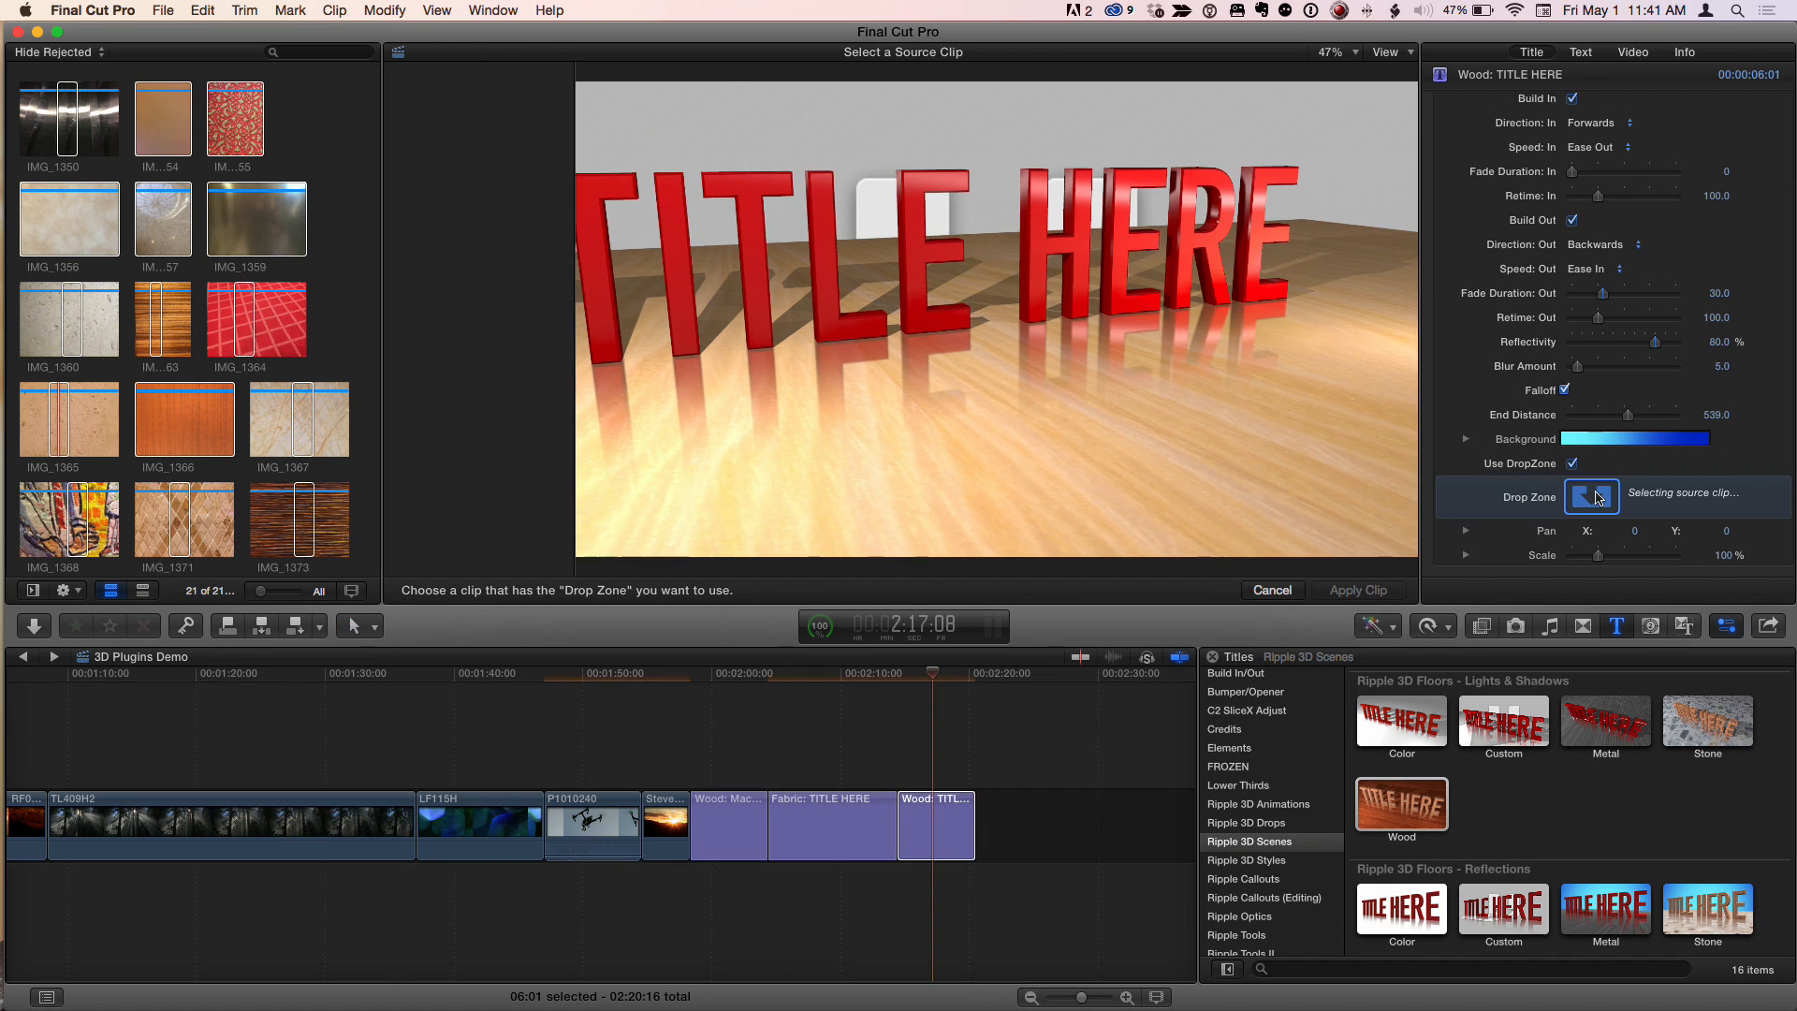
pyautogui.click(266, 224)
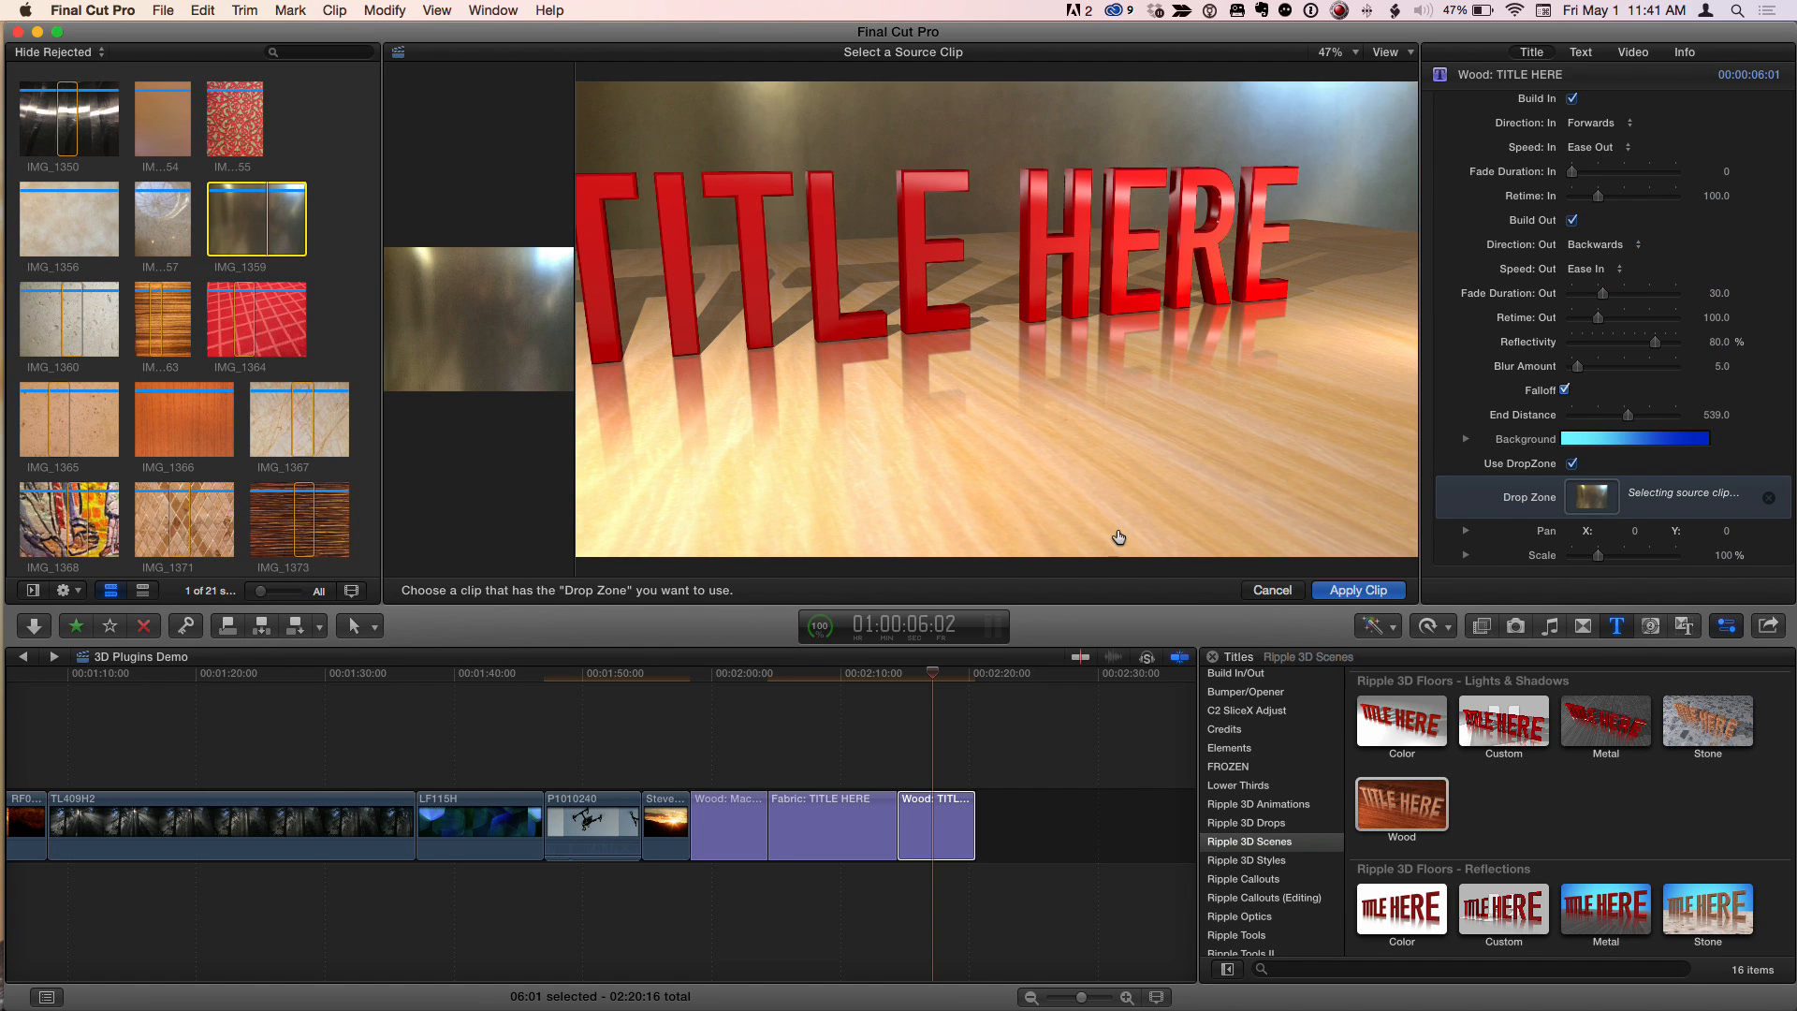
pyautogui.click(1359, 591)
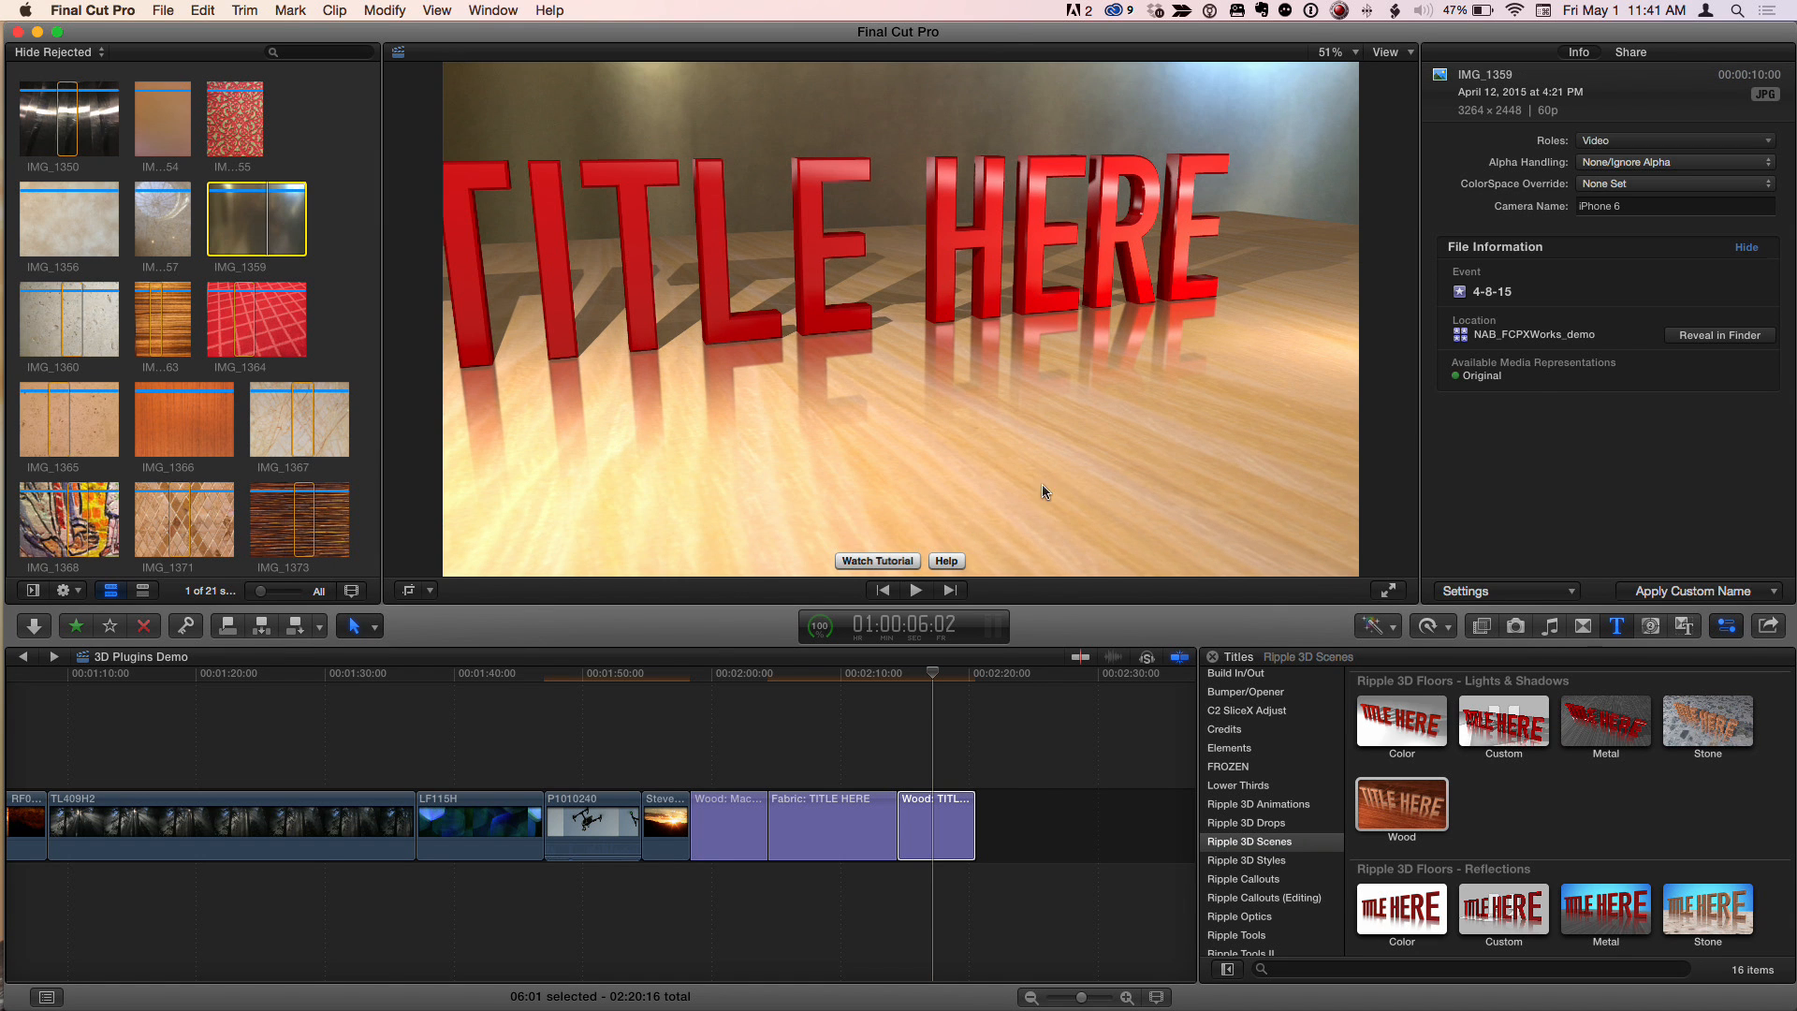
# Step: Reframe the Wood title by setting its Cam Position to Z 10.02 px and X -6.88 px
pyautogui.click(930, 673)
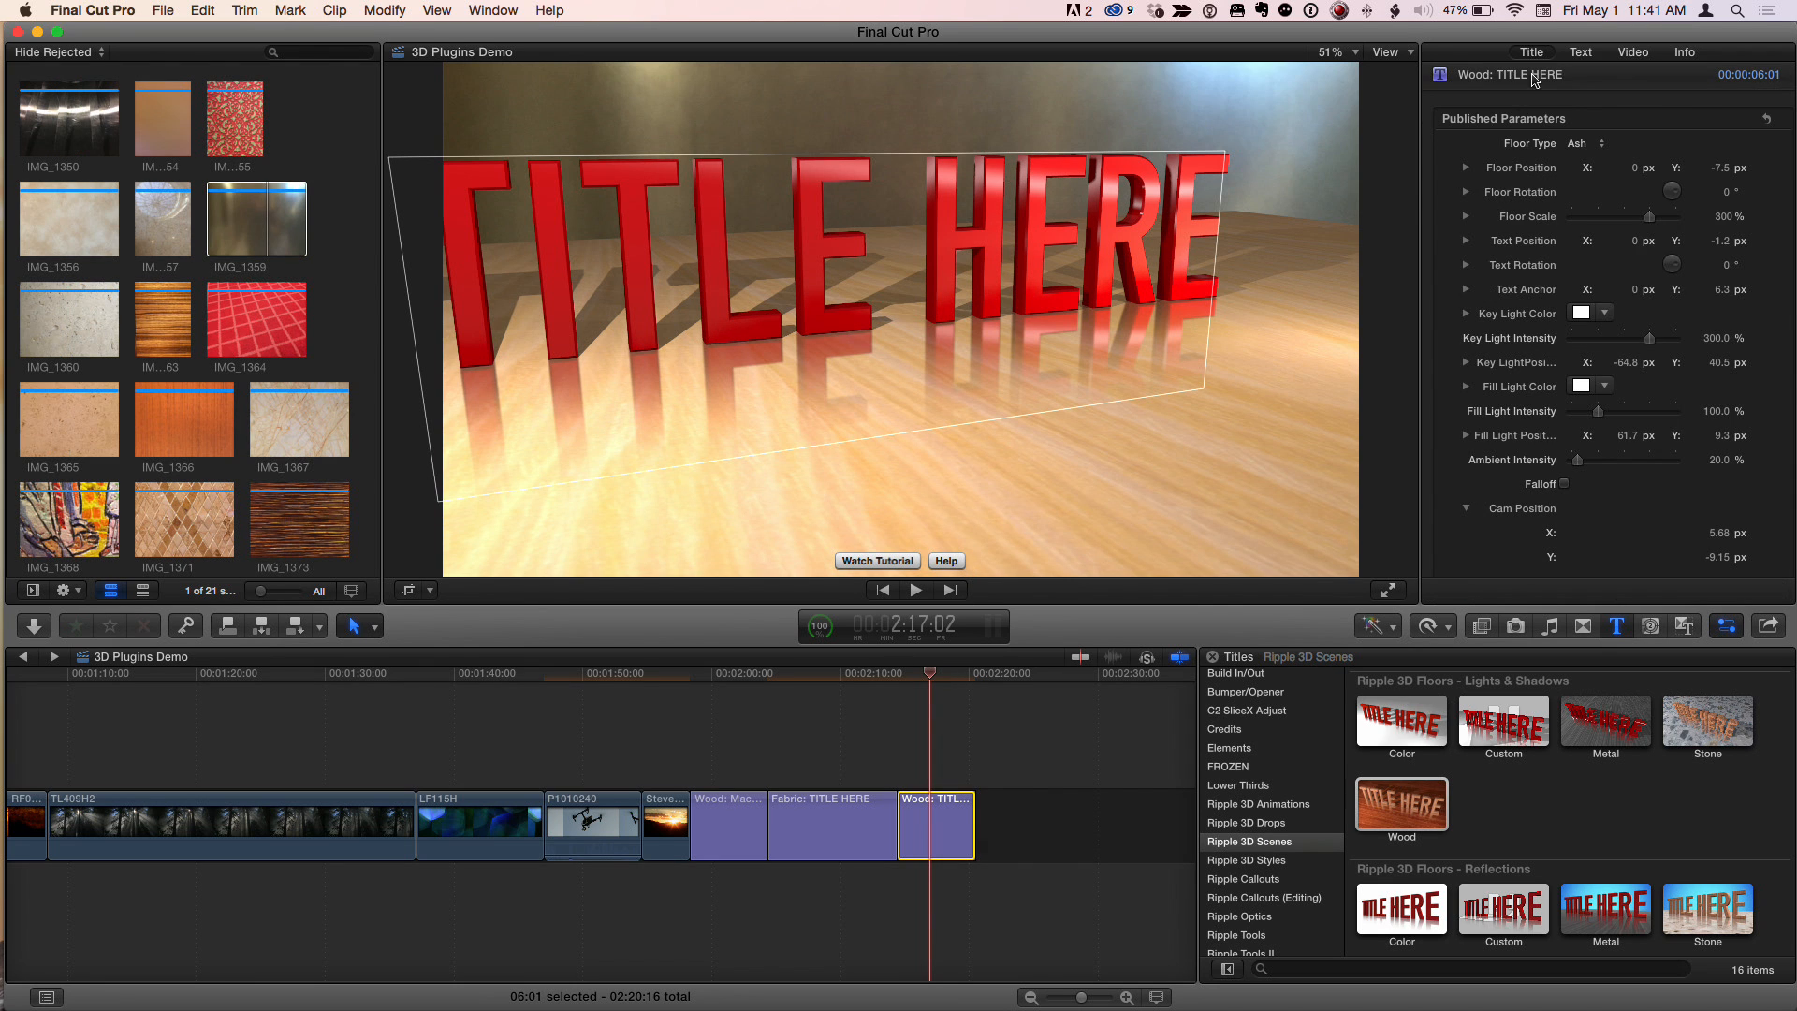
pyautogui.scroll(-5, 1639, 327)
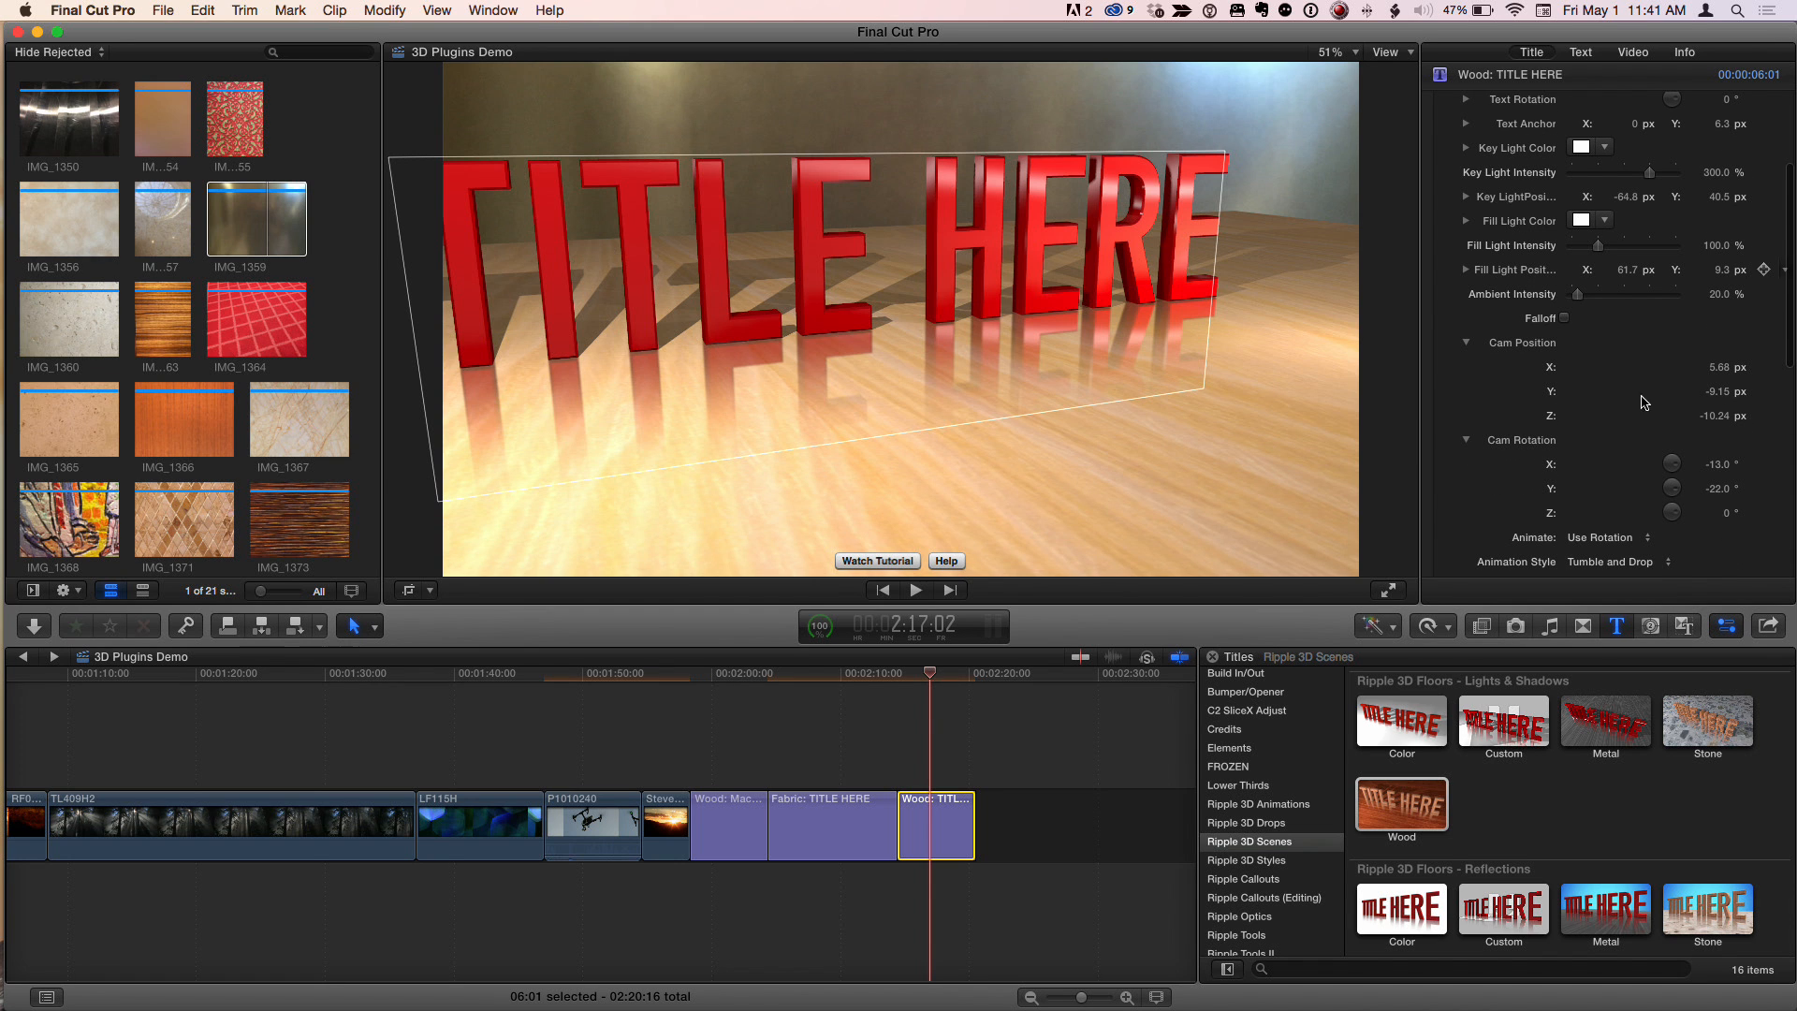
pyautogui.moveTo(1716, 416); pyautogui.dragTo(1718, 415)
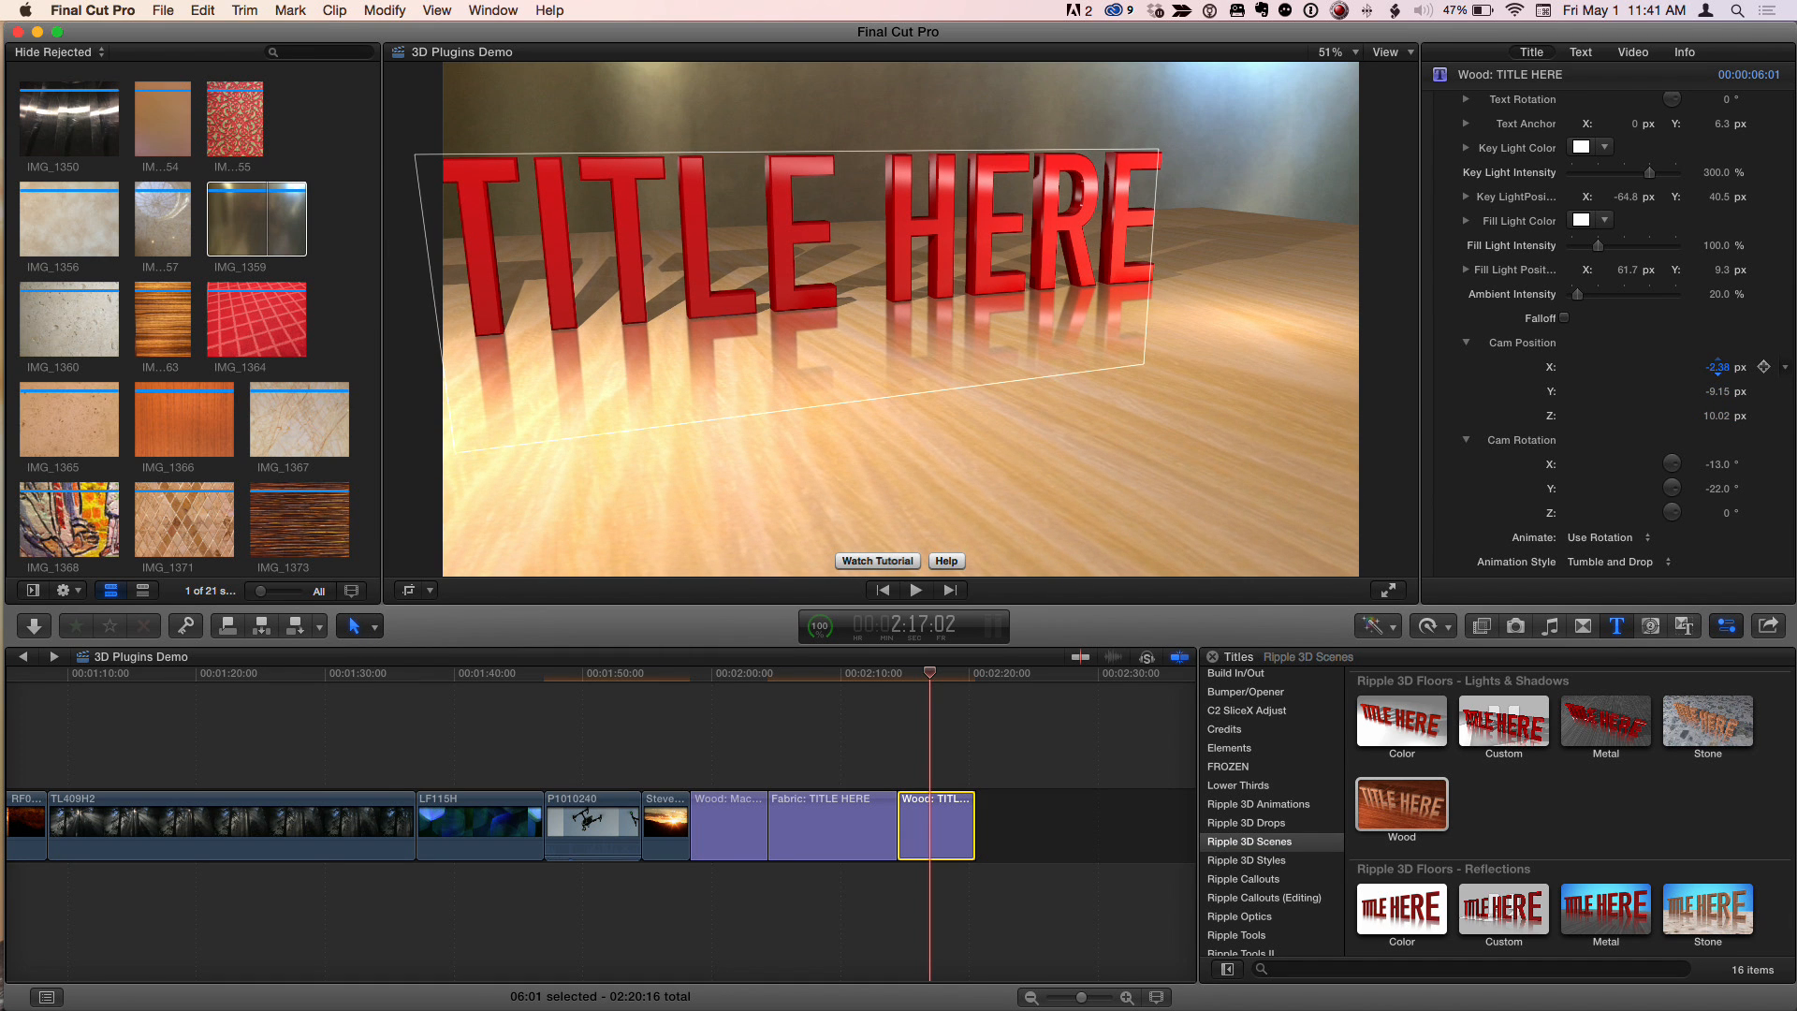
pyautogui.moveTo(1720, 366); pyautogui.dragTo(1717, 366)
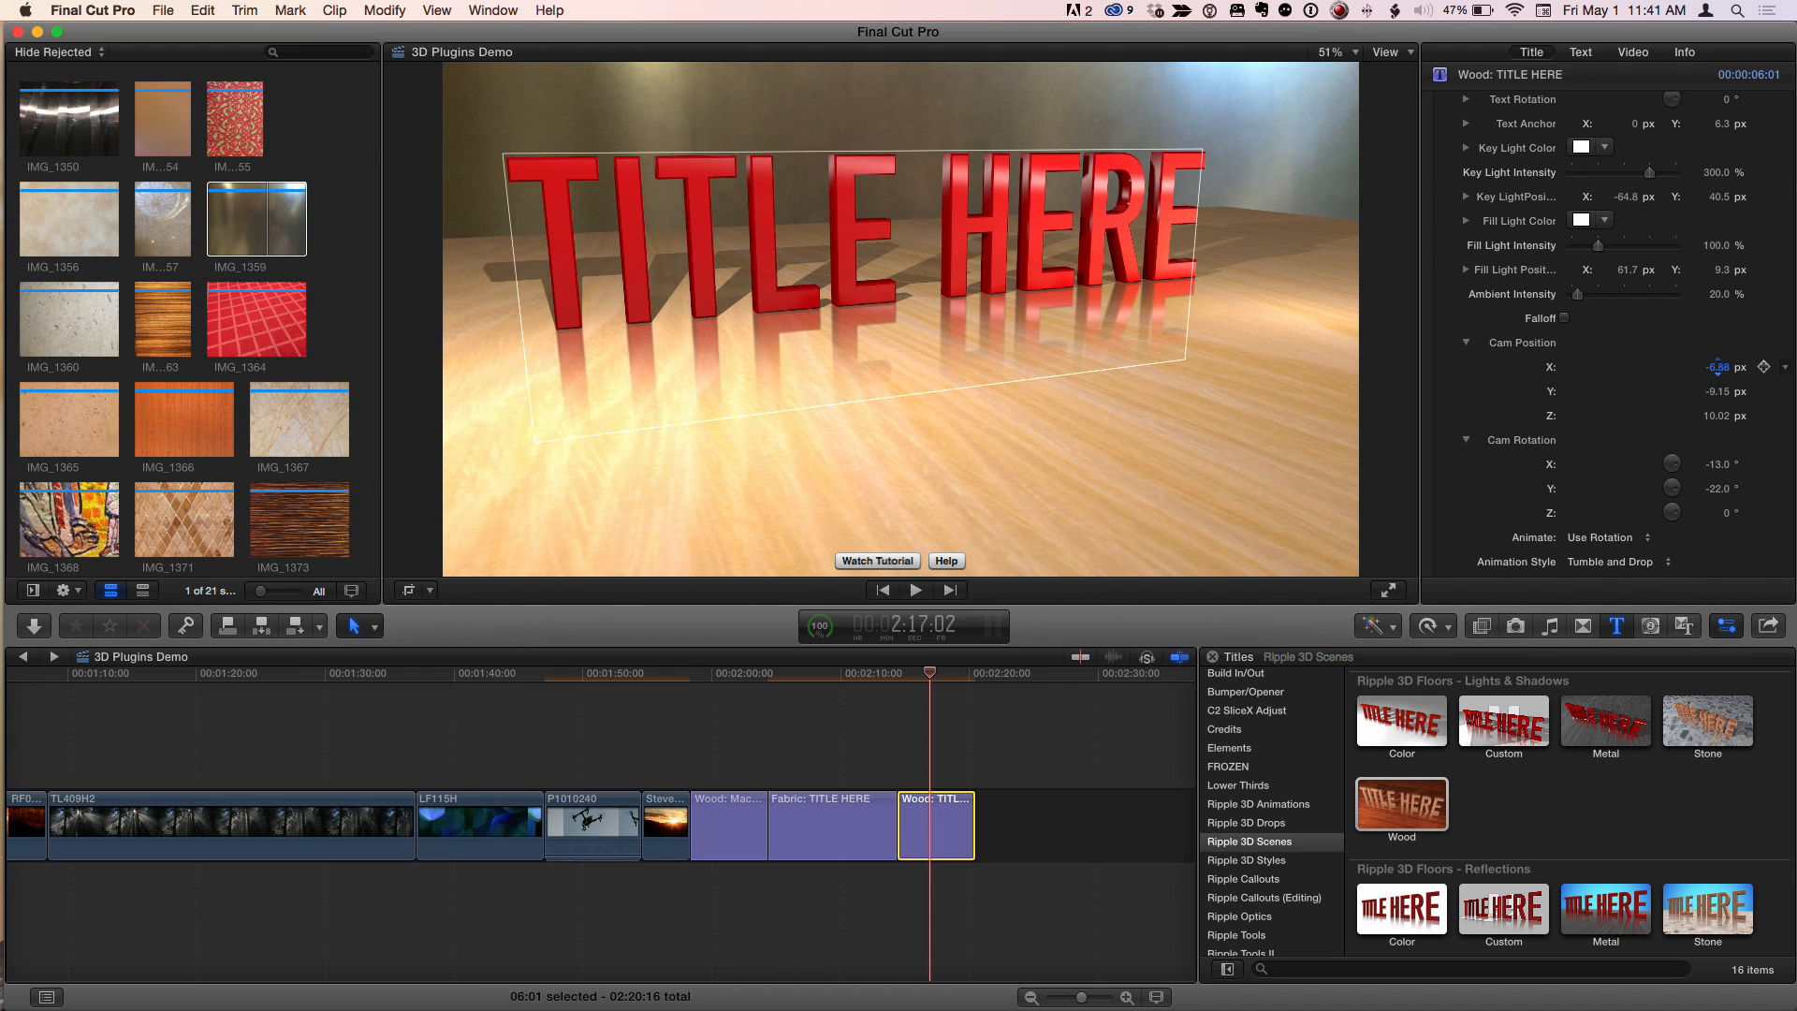
# Step: Play the selected Wood title to preview its animation with the new background and camera framing
pyautogui.click(940, 842)
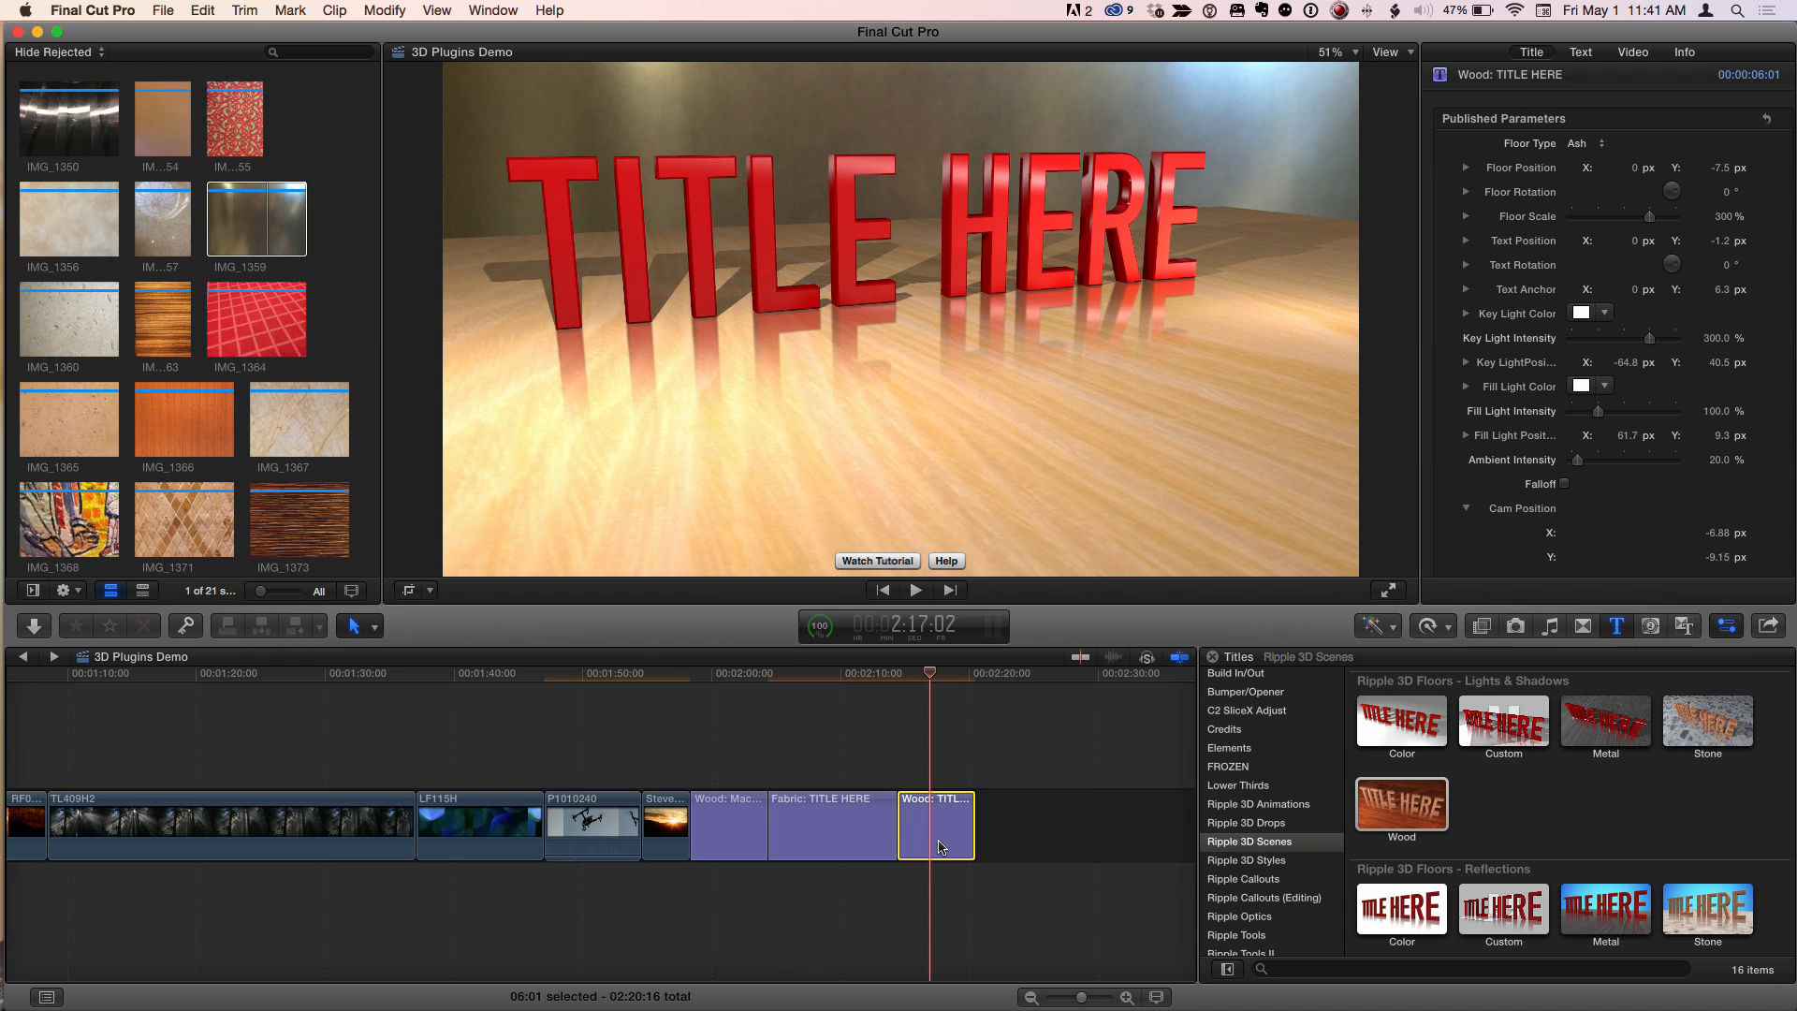
pyautogui.press('/')
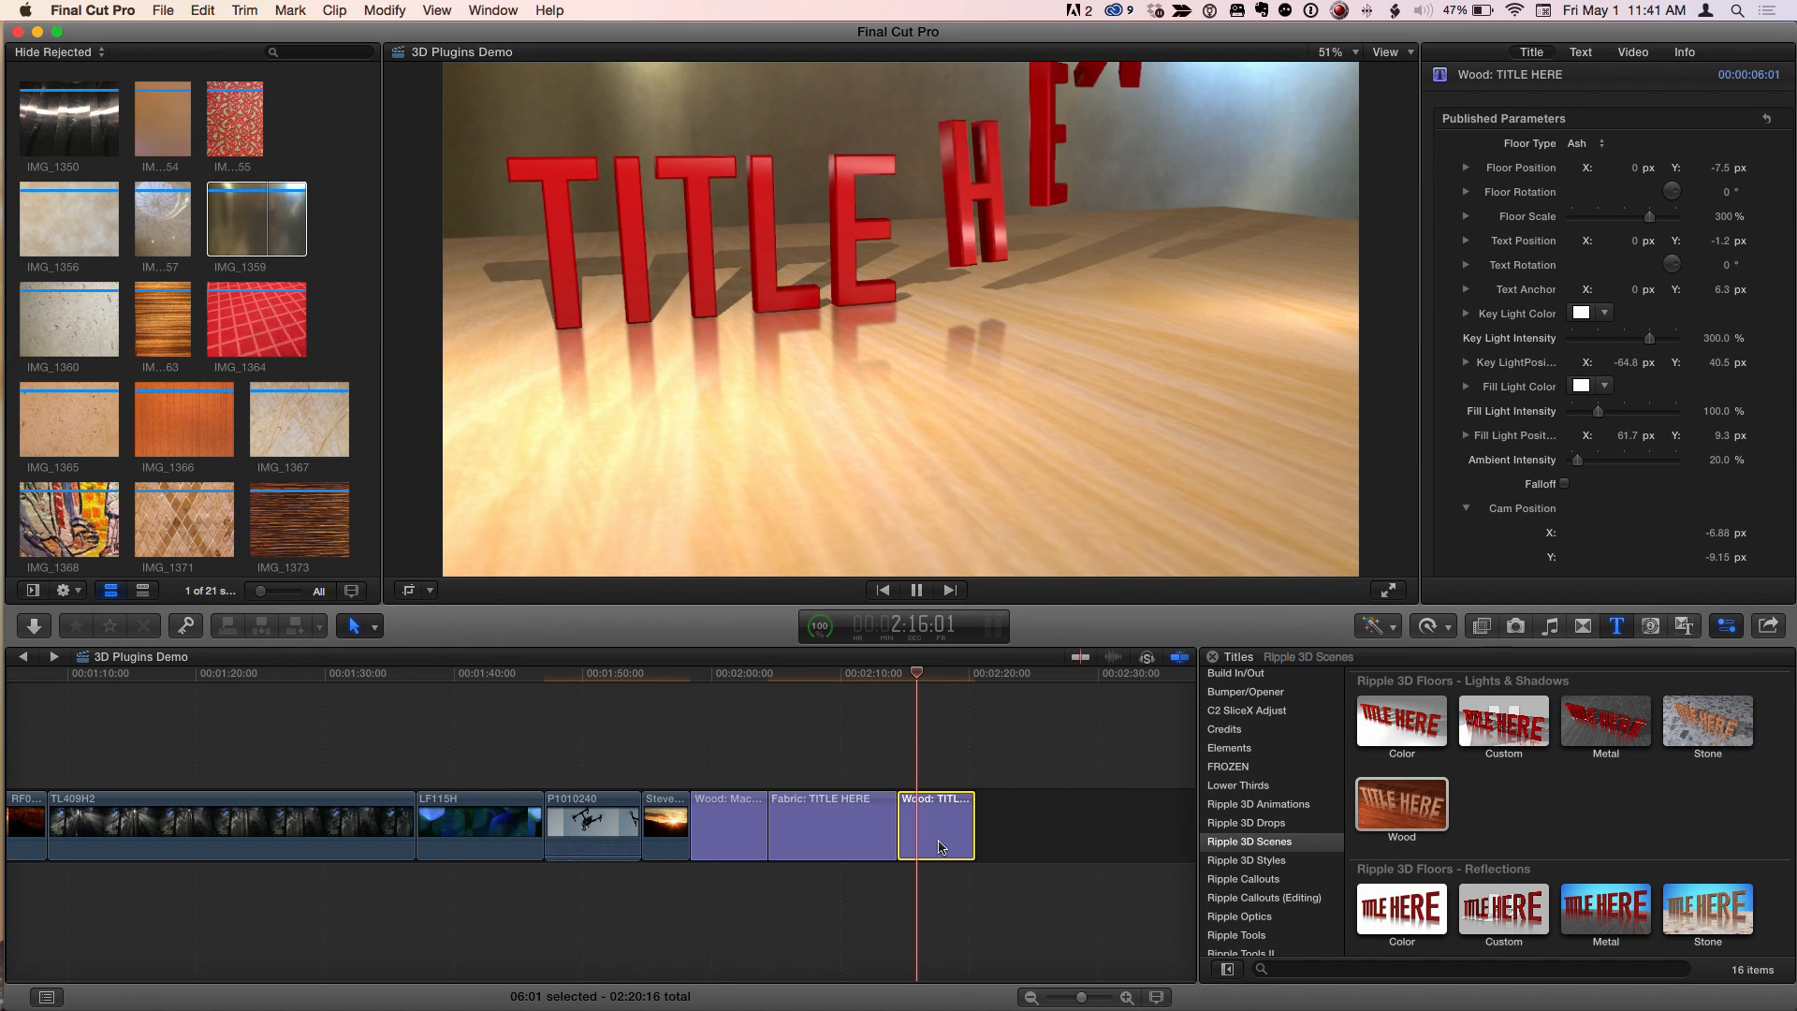
pyautogui.press('space')
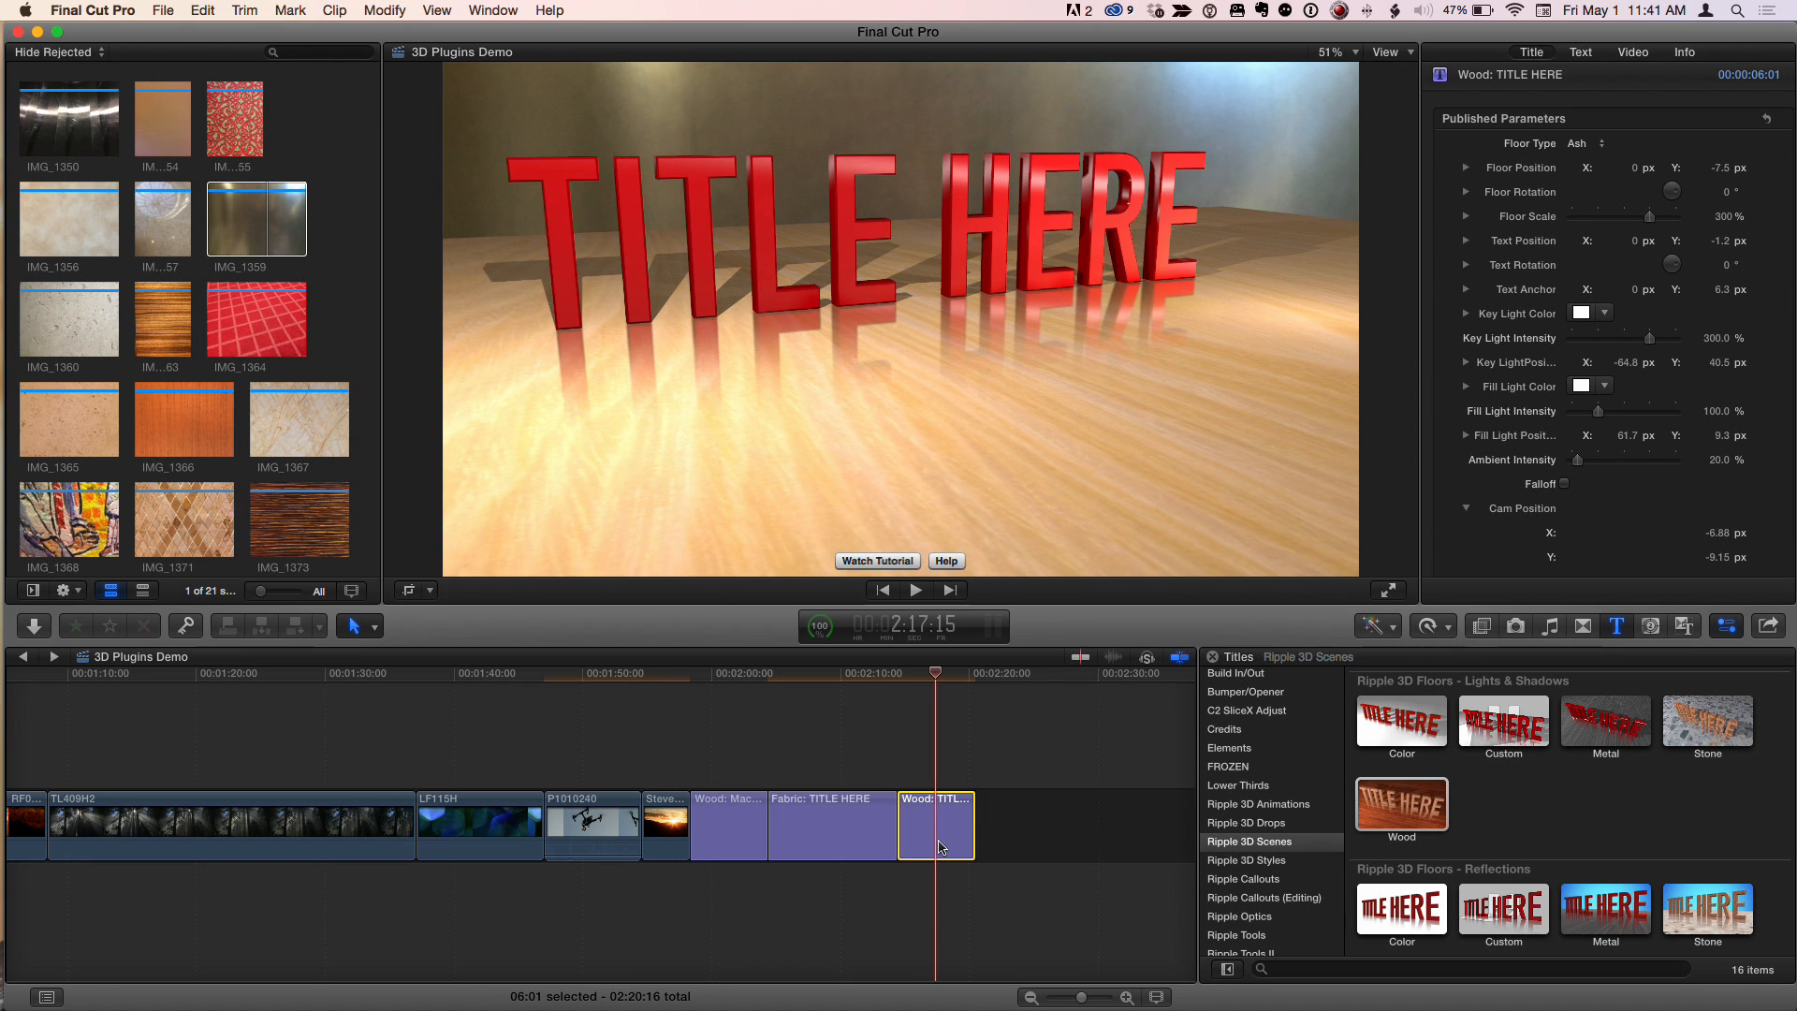
# Step: Compare the built-in 3D titles with the Ripple 3D Animations titles, previewing Scale 3D and Super Rotate
pyautogui.click(931, 759)
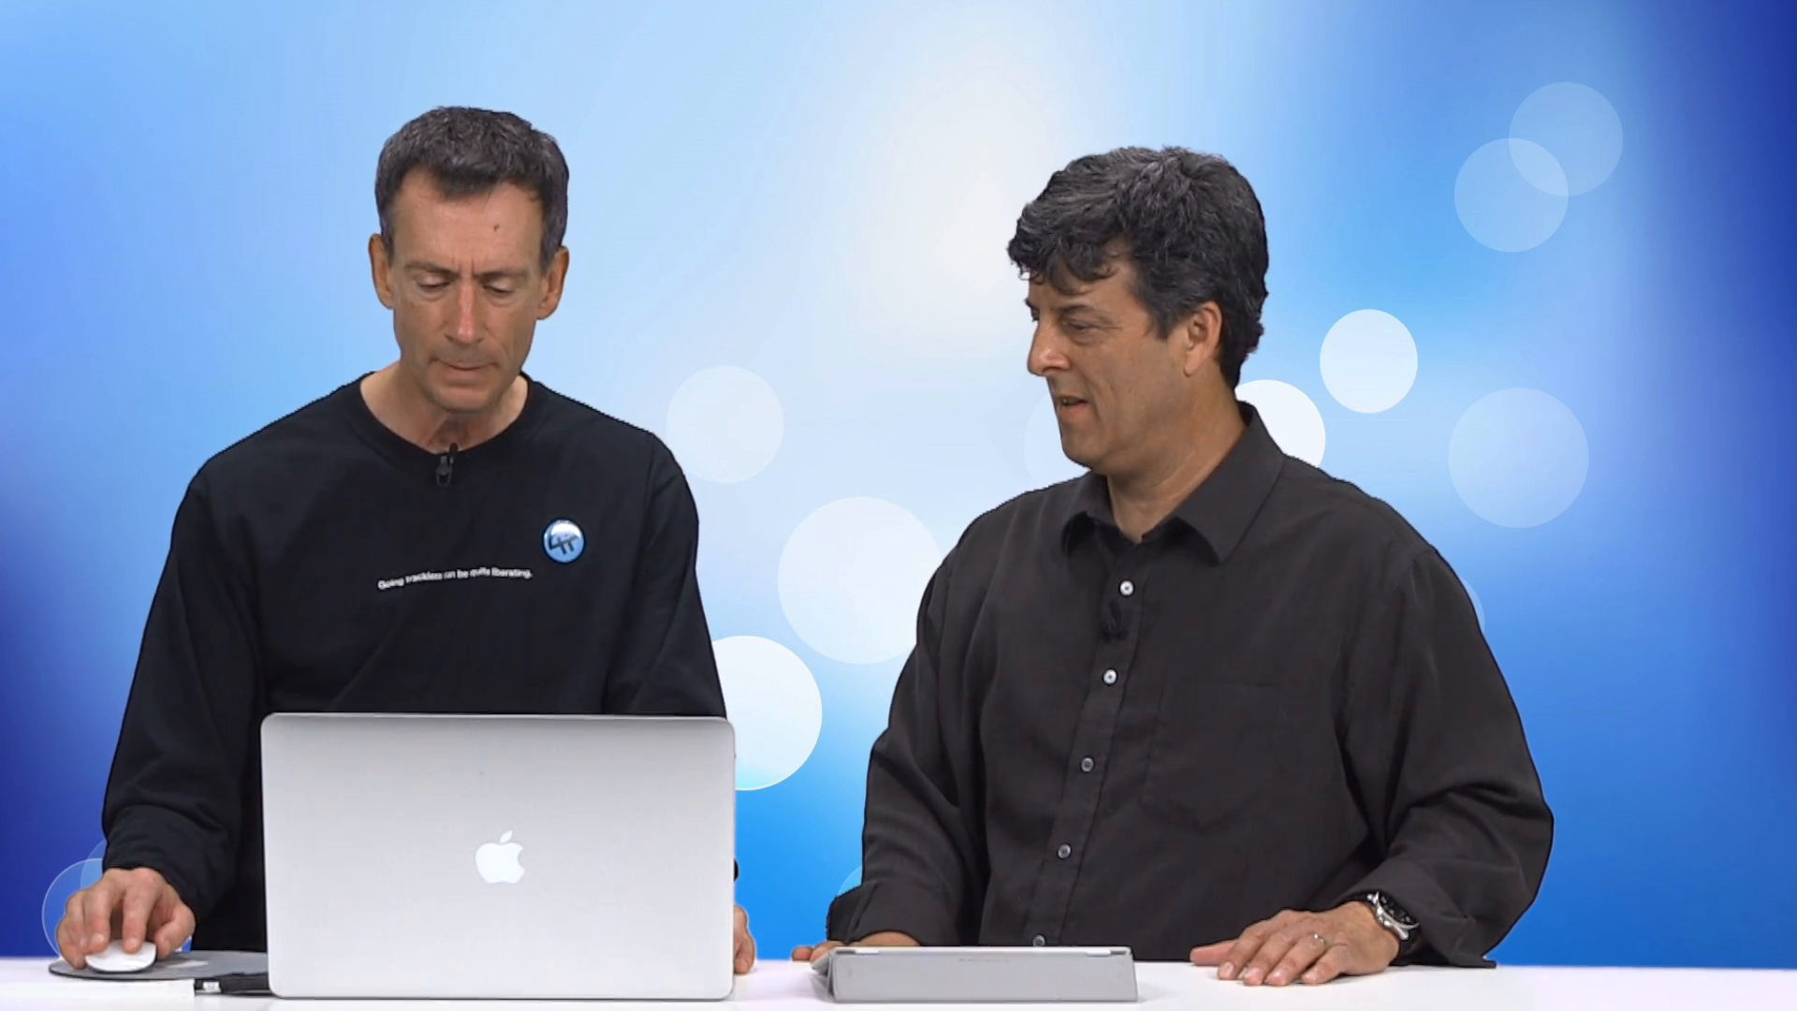
pyautogui.click(1282, 811)
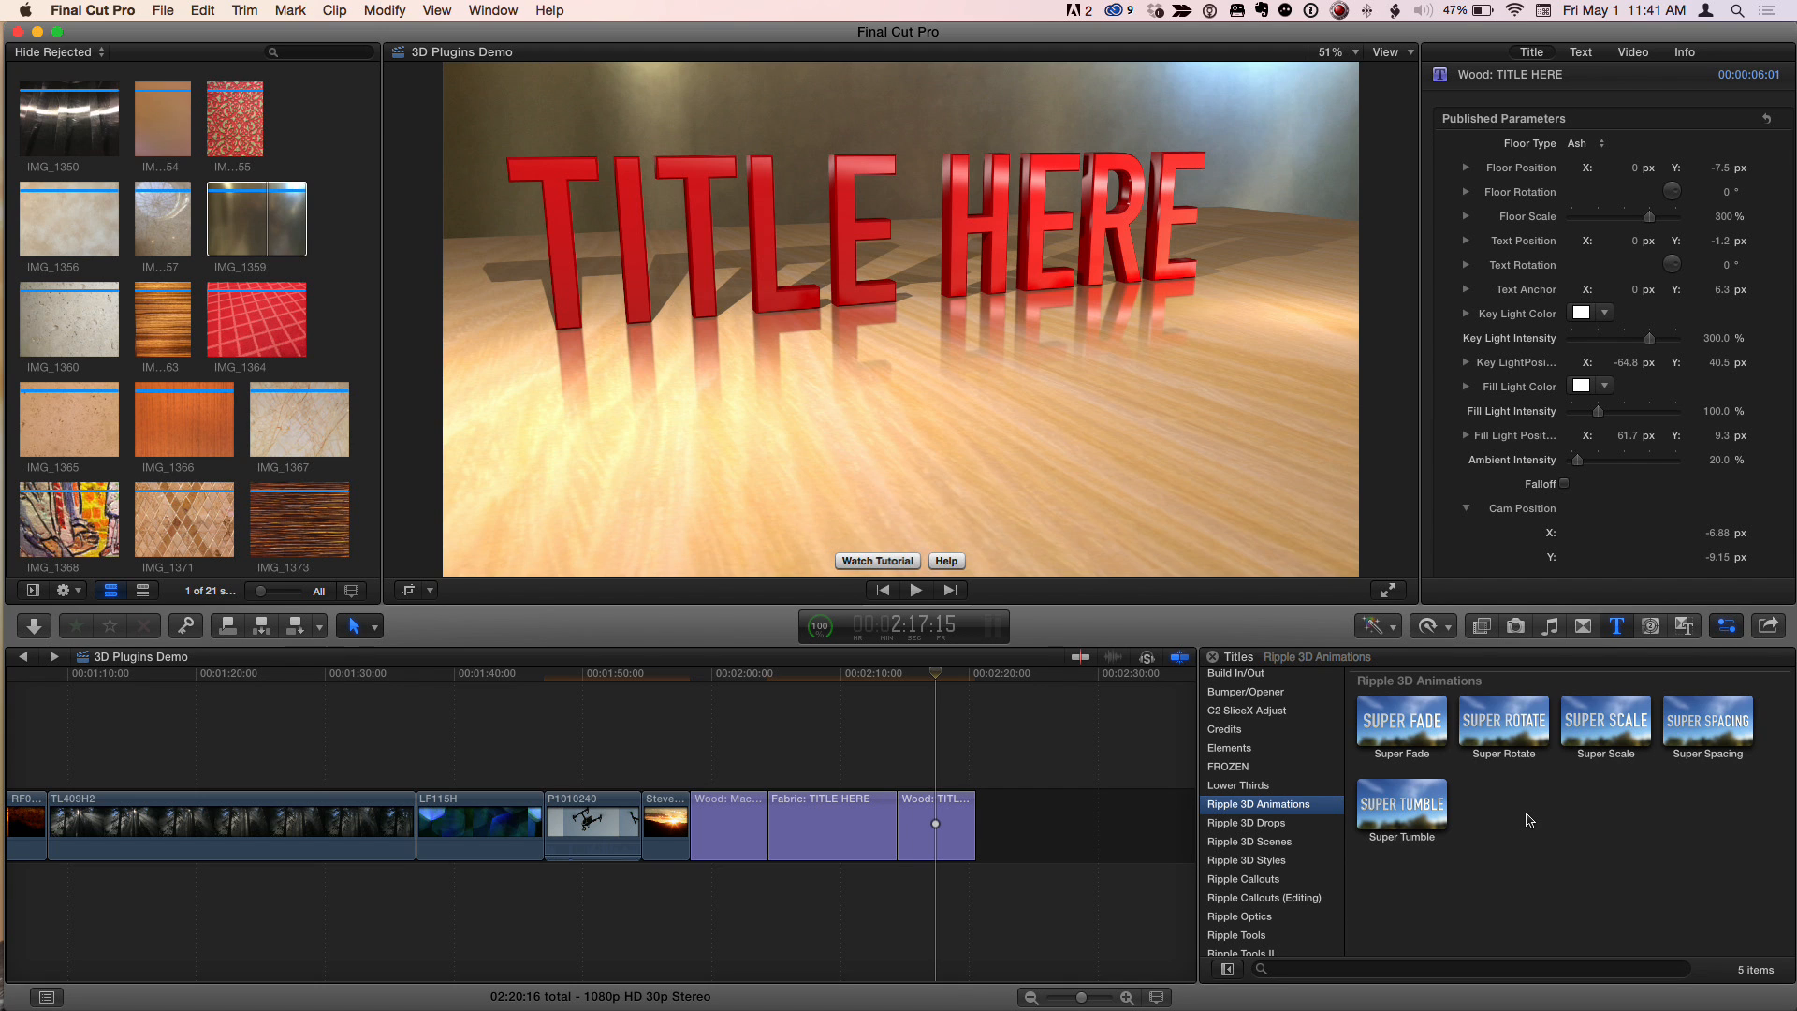
pyautogui.scroll(3, 1229, 769)
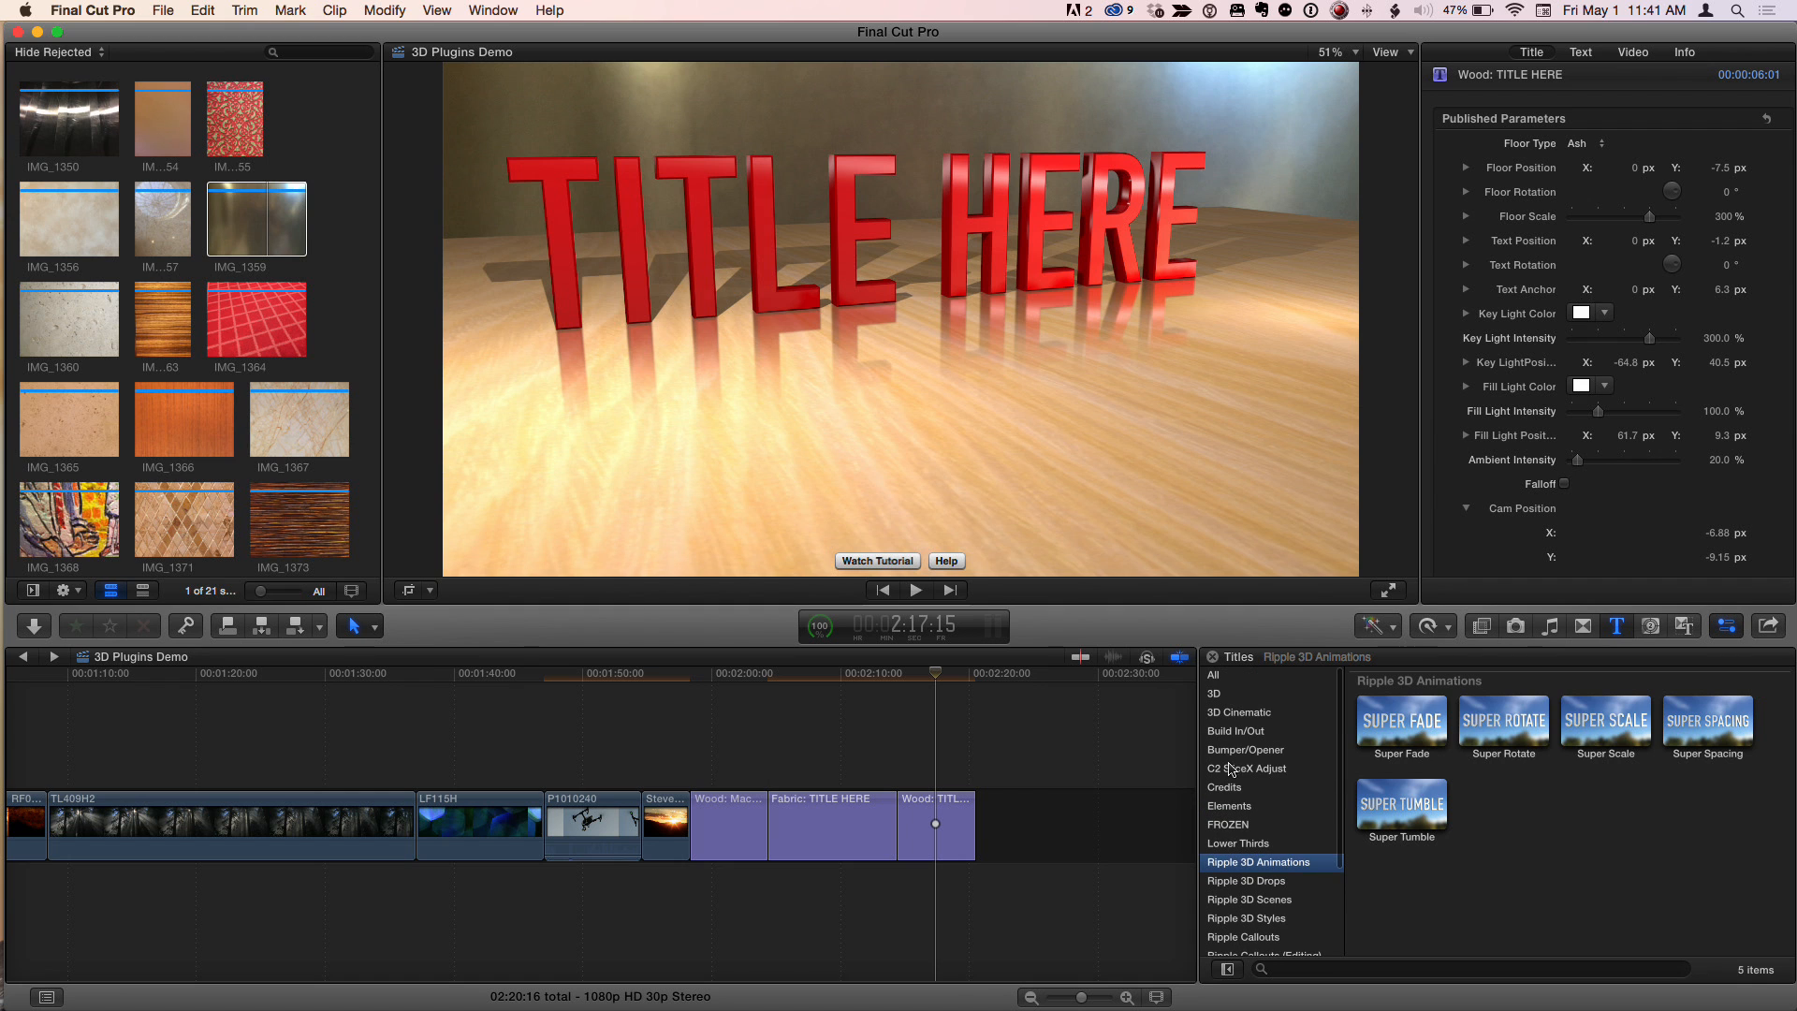
pyautogui.click(1240, 701)
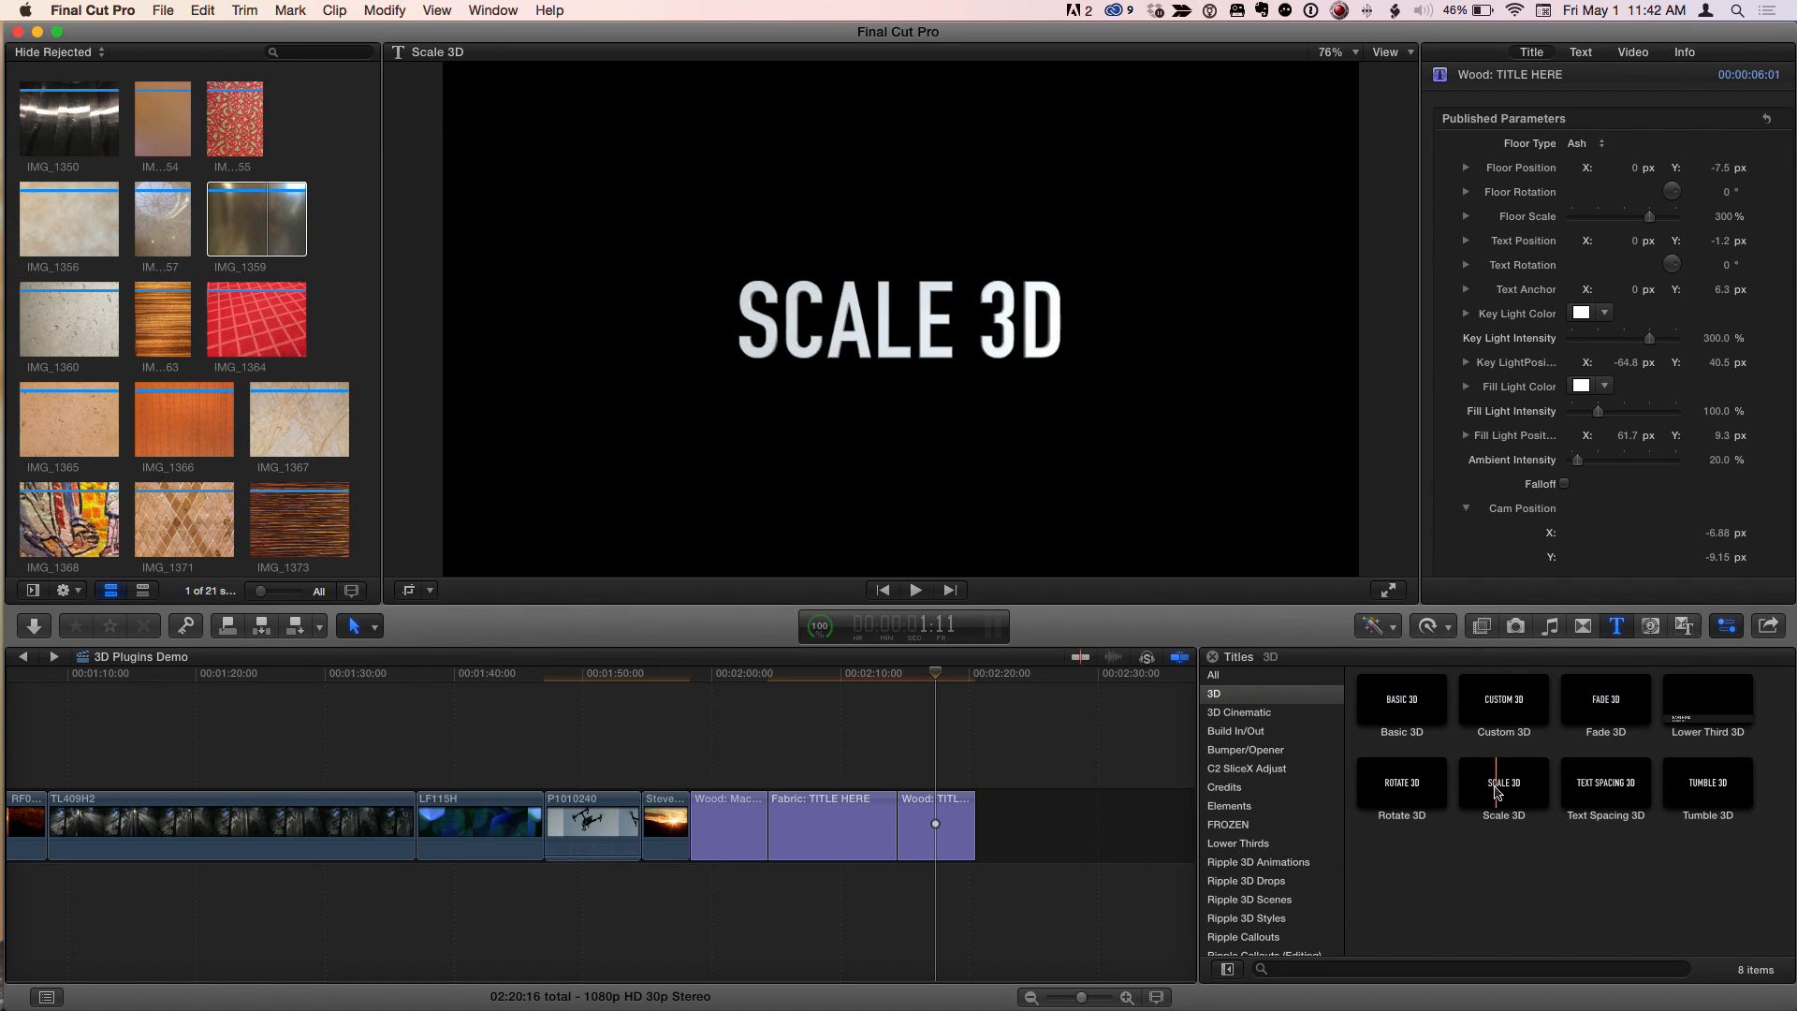
pyautogui.scroll(-4, 1314, 784)
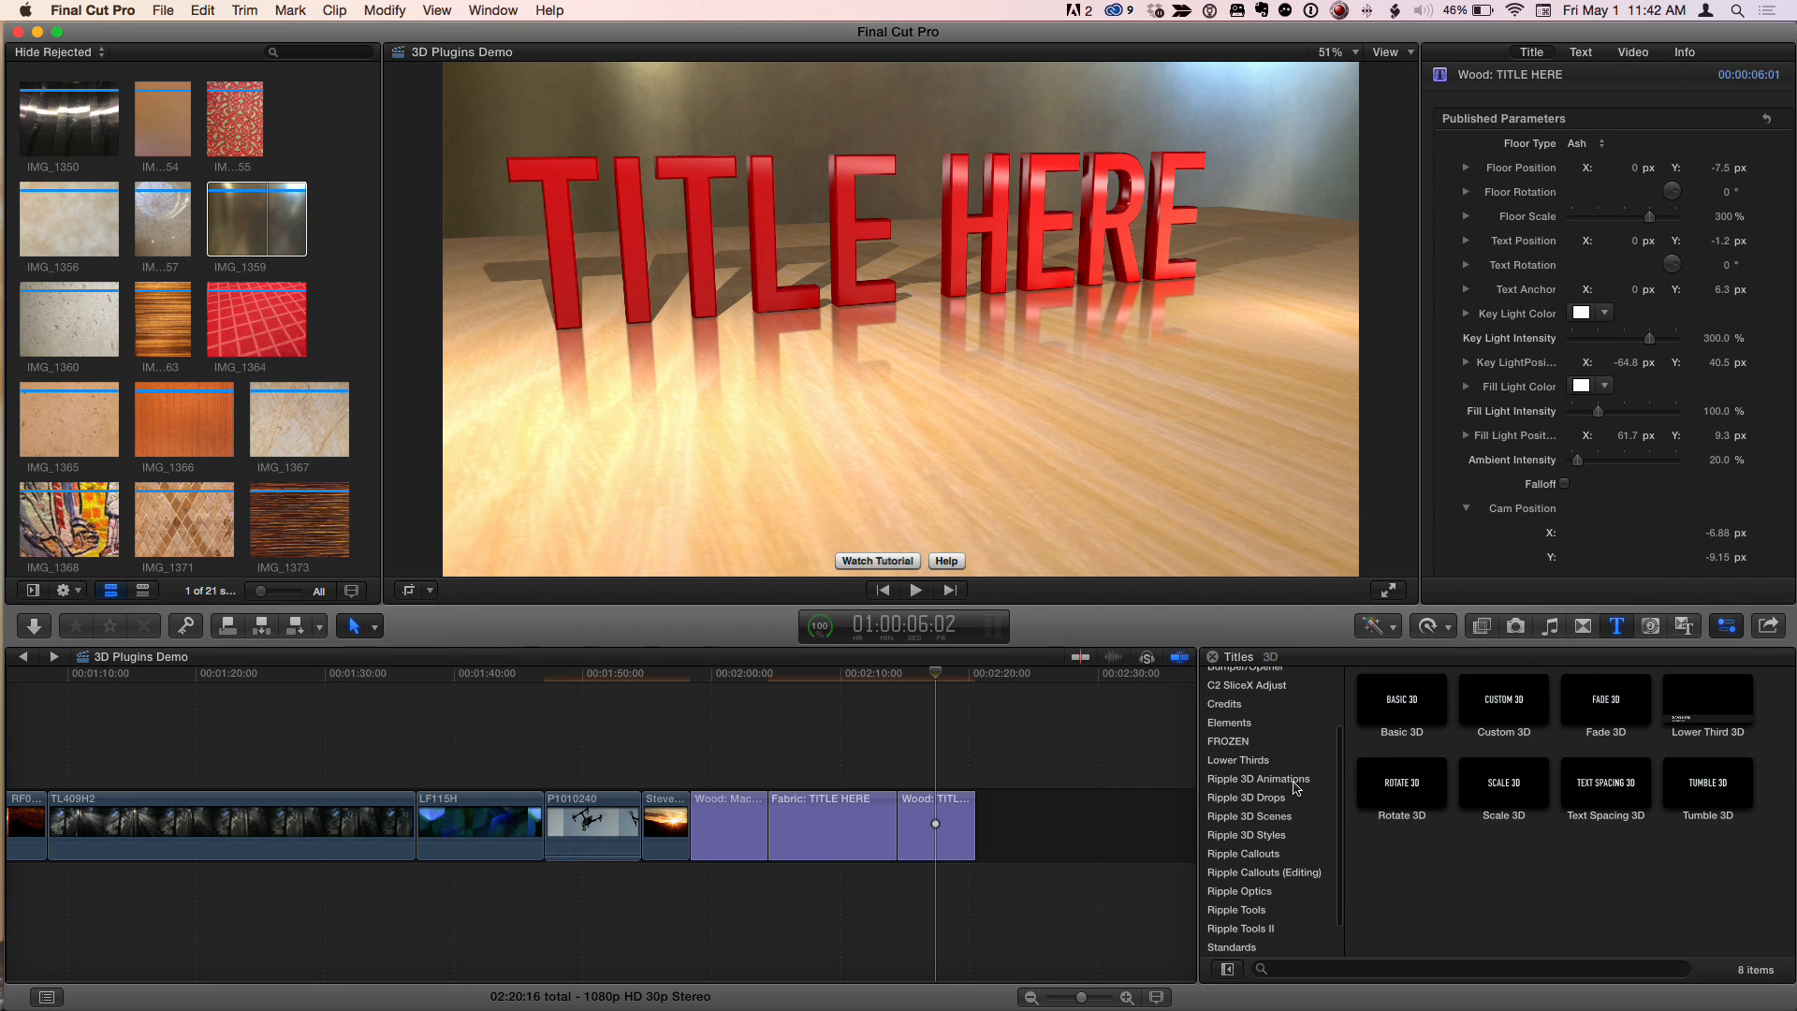
pyautogui.click(1297, 785)
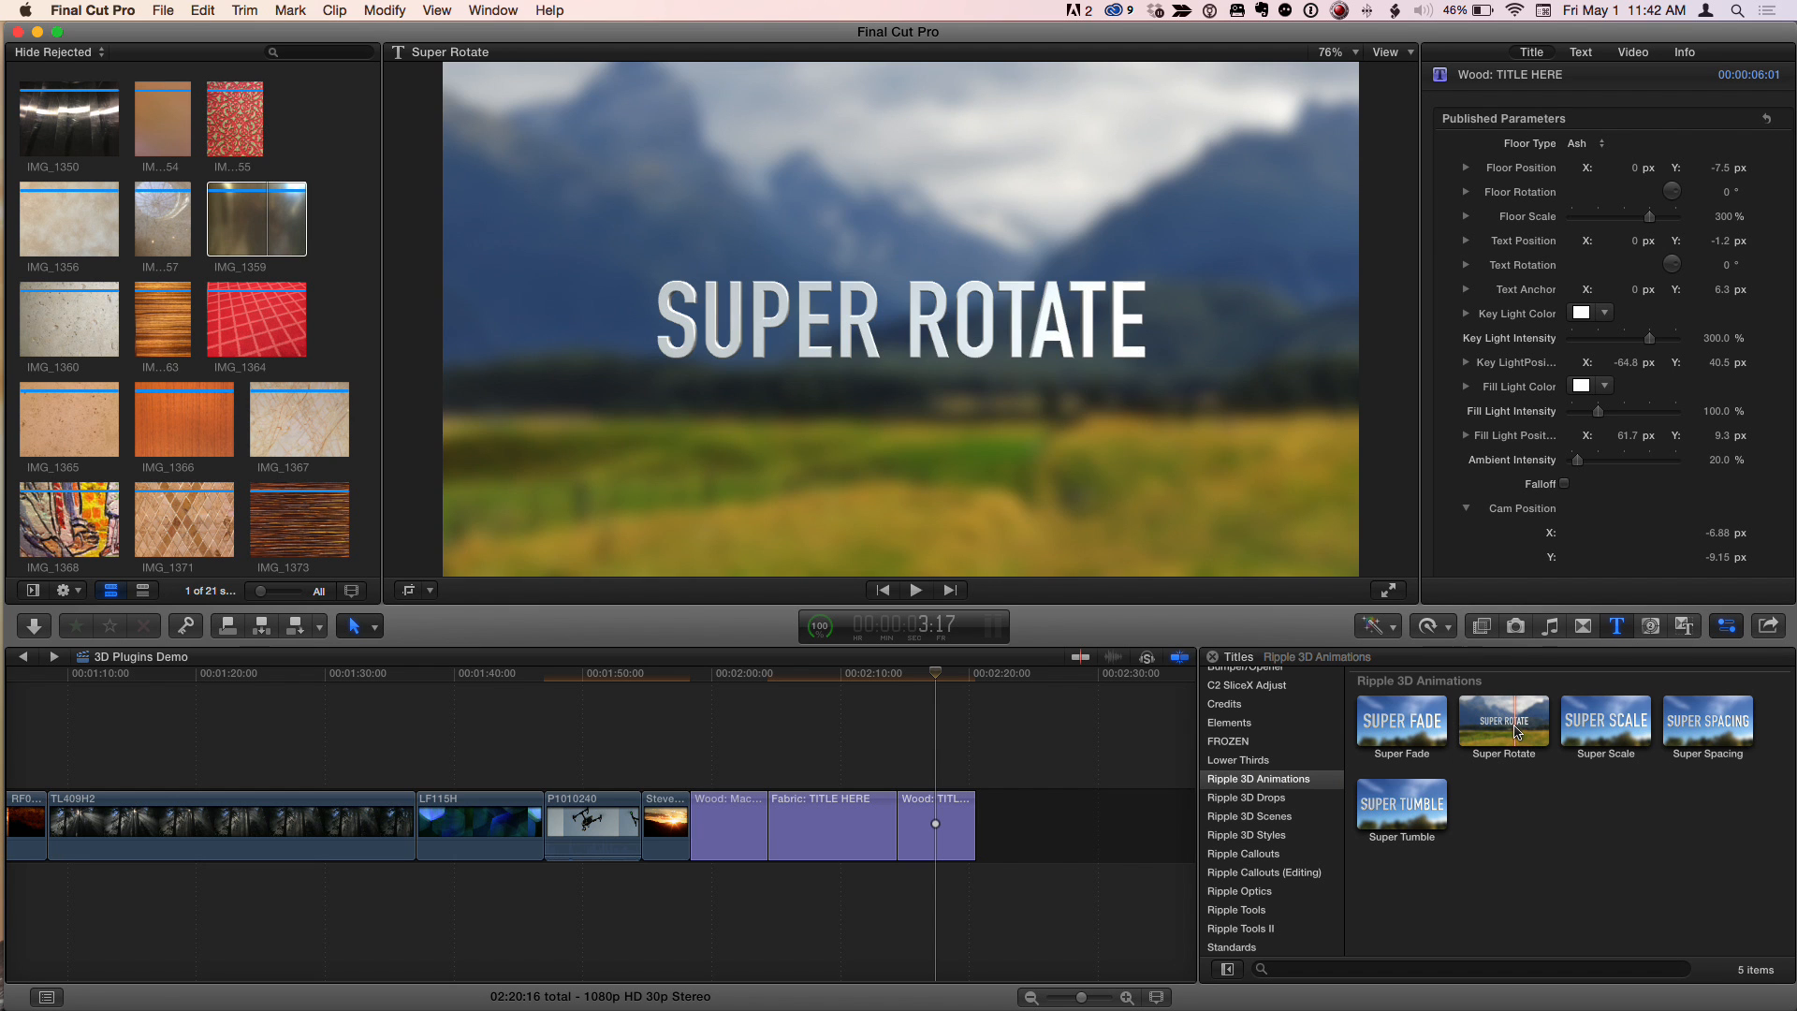
# Step: Connect the Super Tumble title from Ripple 3D Animations above the TL409H2 clip at about 1:17
pyautogui.hscroll(-3, 505, 777)
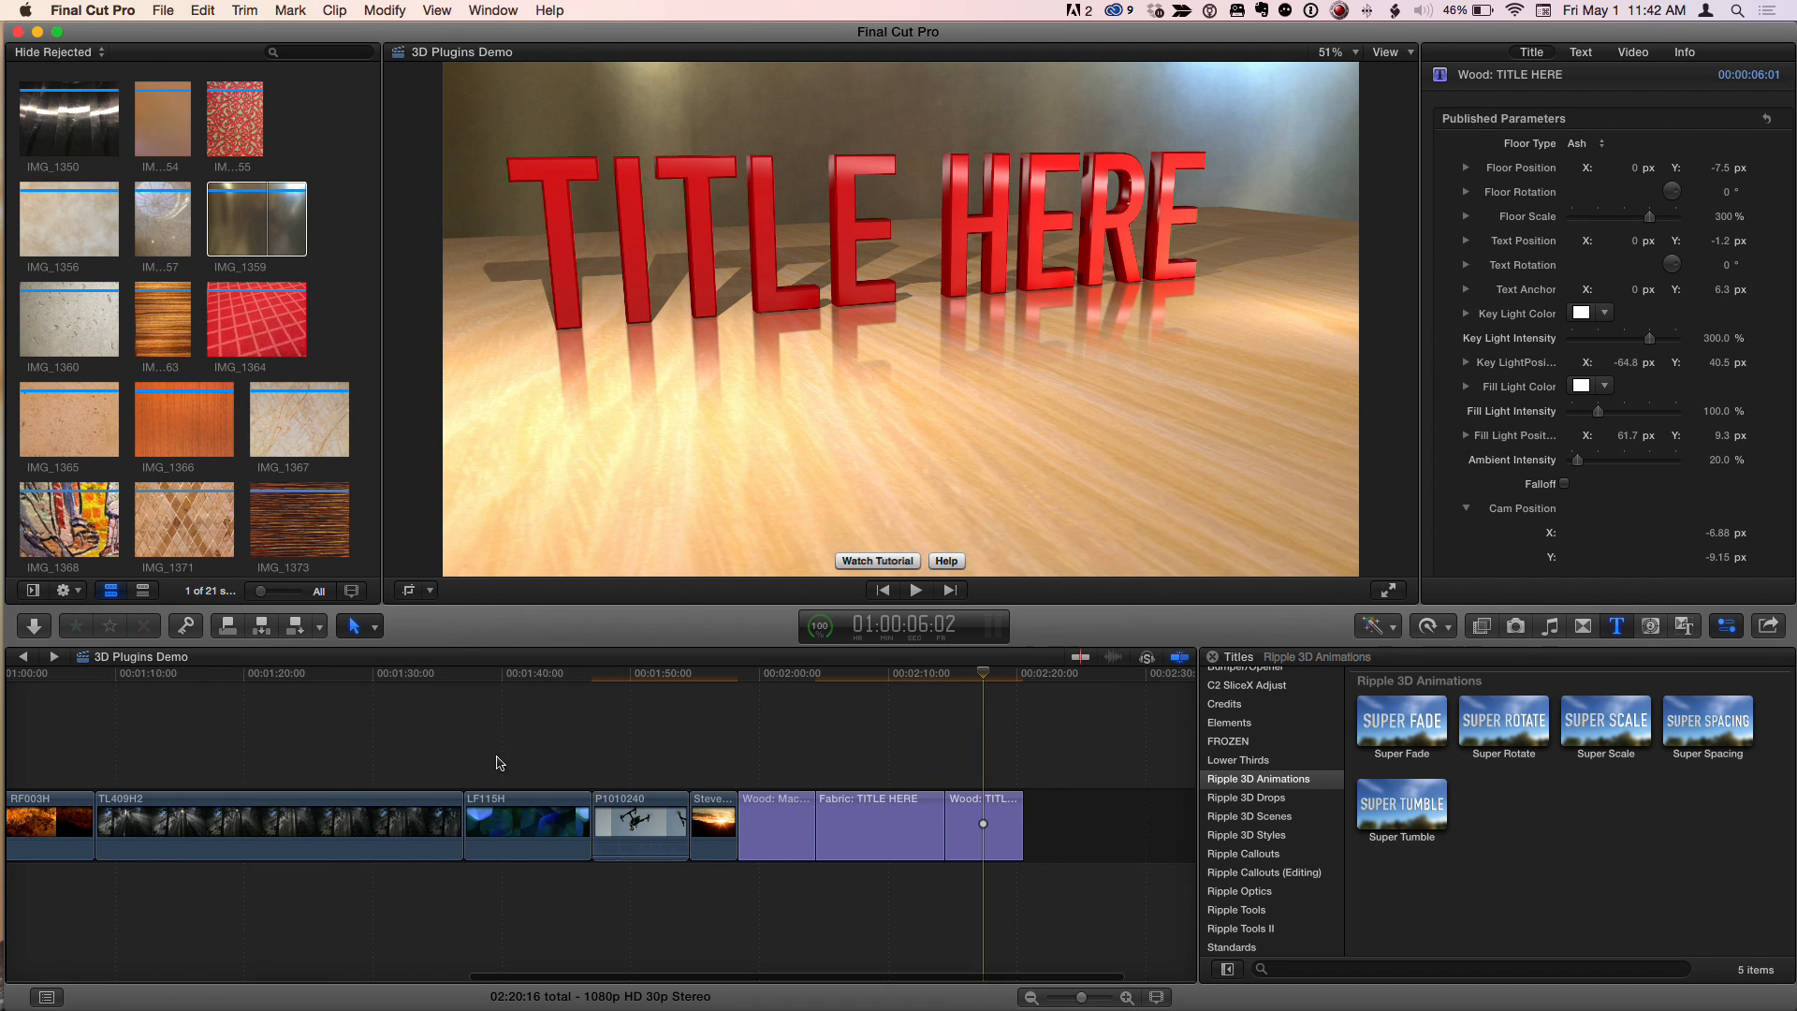
pyautogui.click(216, 682)
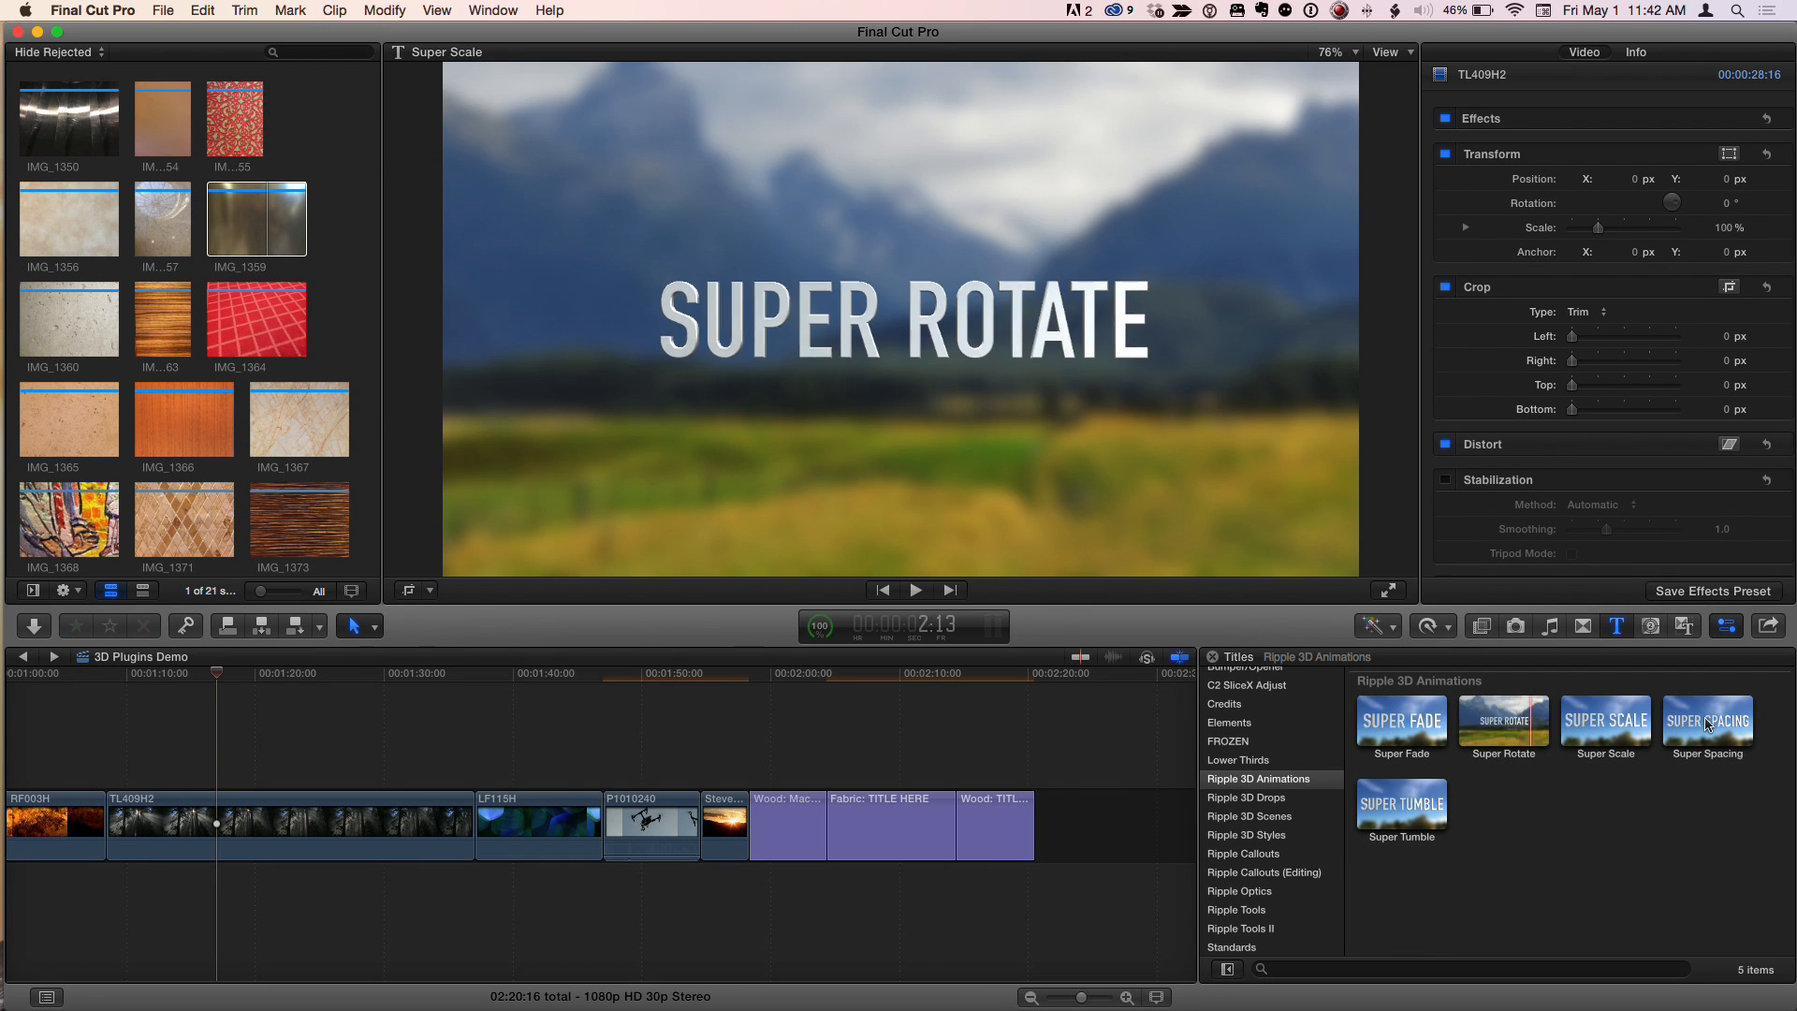
pyautogui.click(1403, 807)
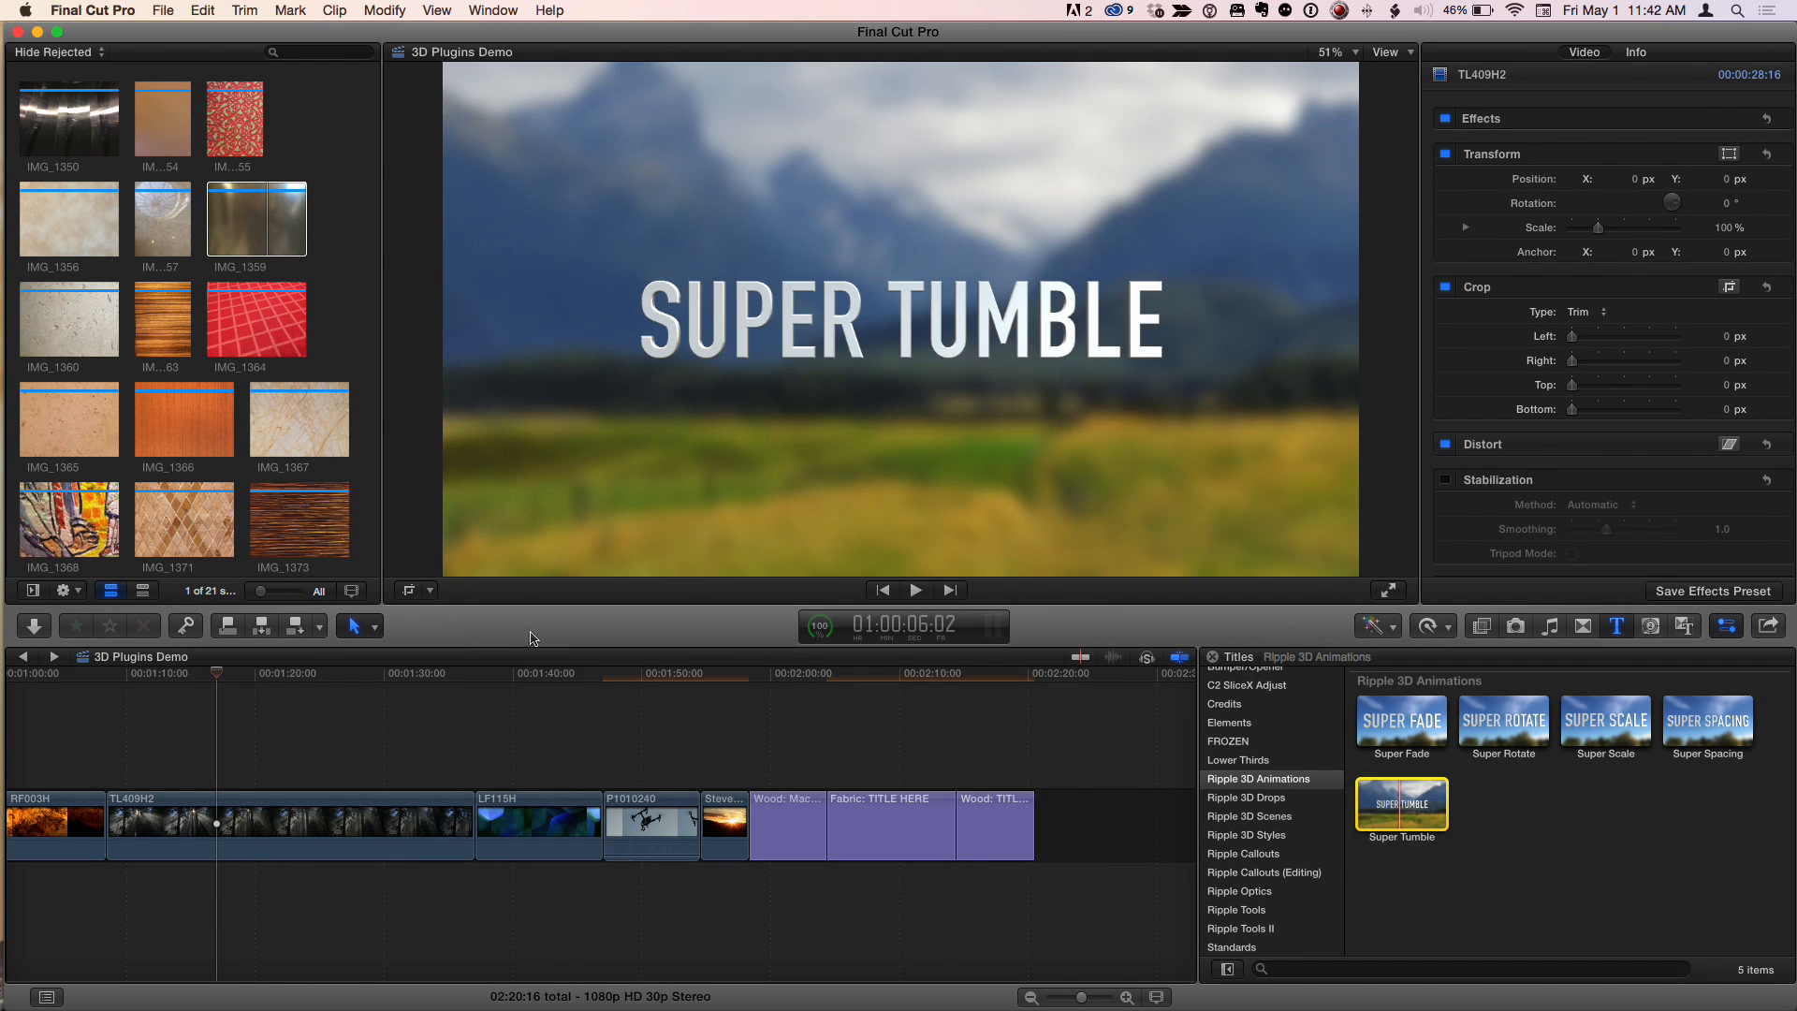
pyautogui.press('q')
# Step: Play the Super Tumble title twice from its start to preview the tumbling text over the blurred forest clip
pyautogui.click(217, 681)
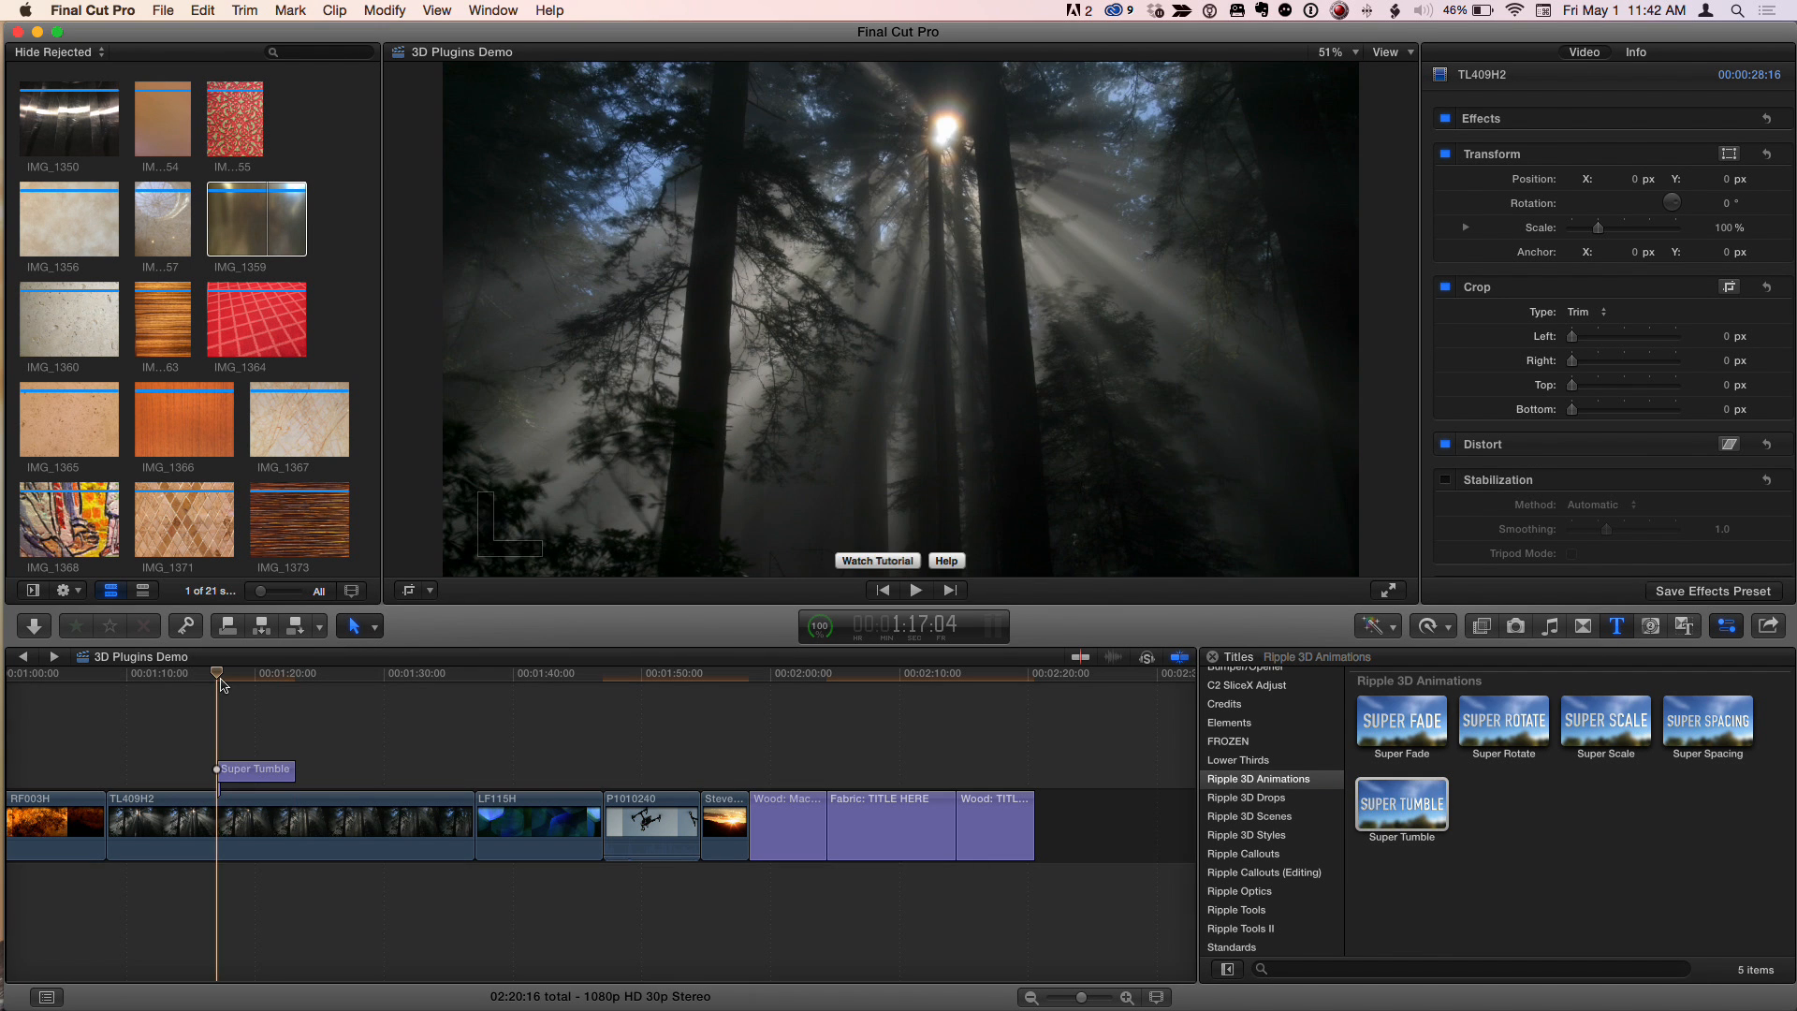
pyautogui.press('space')
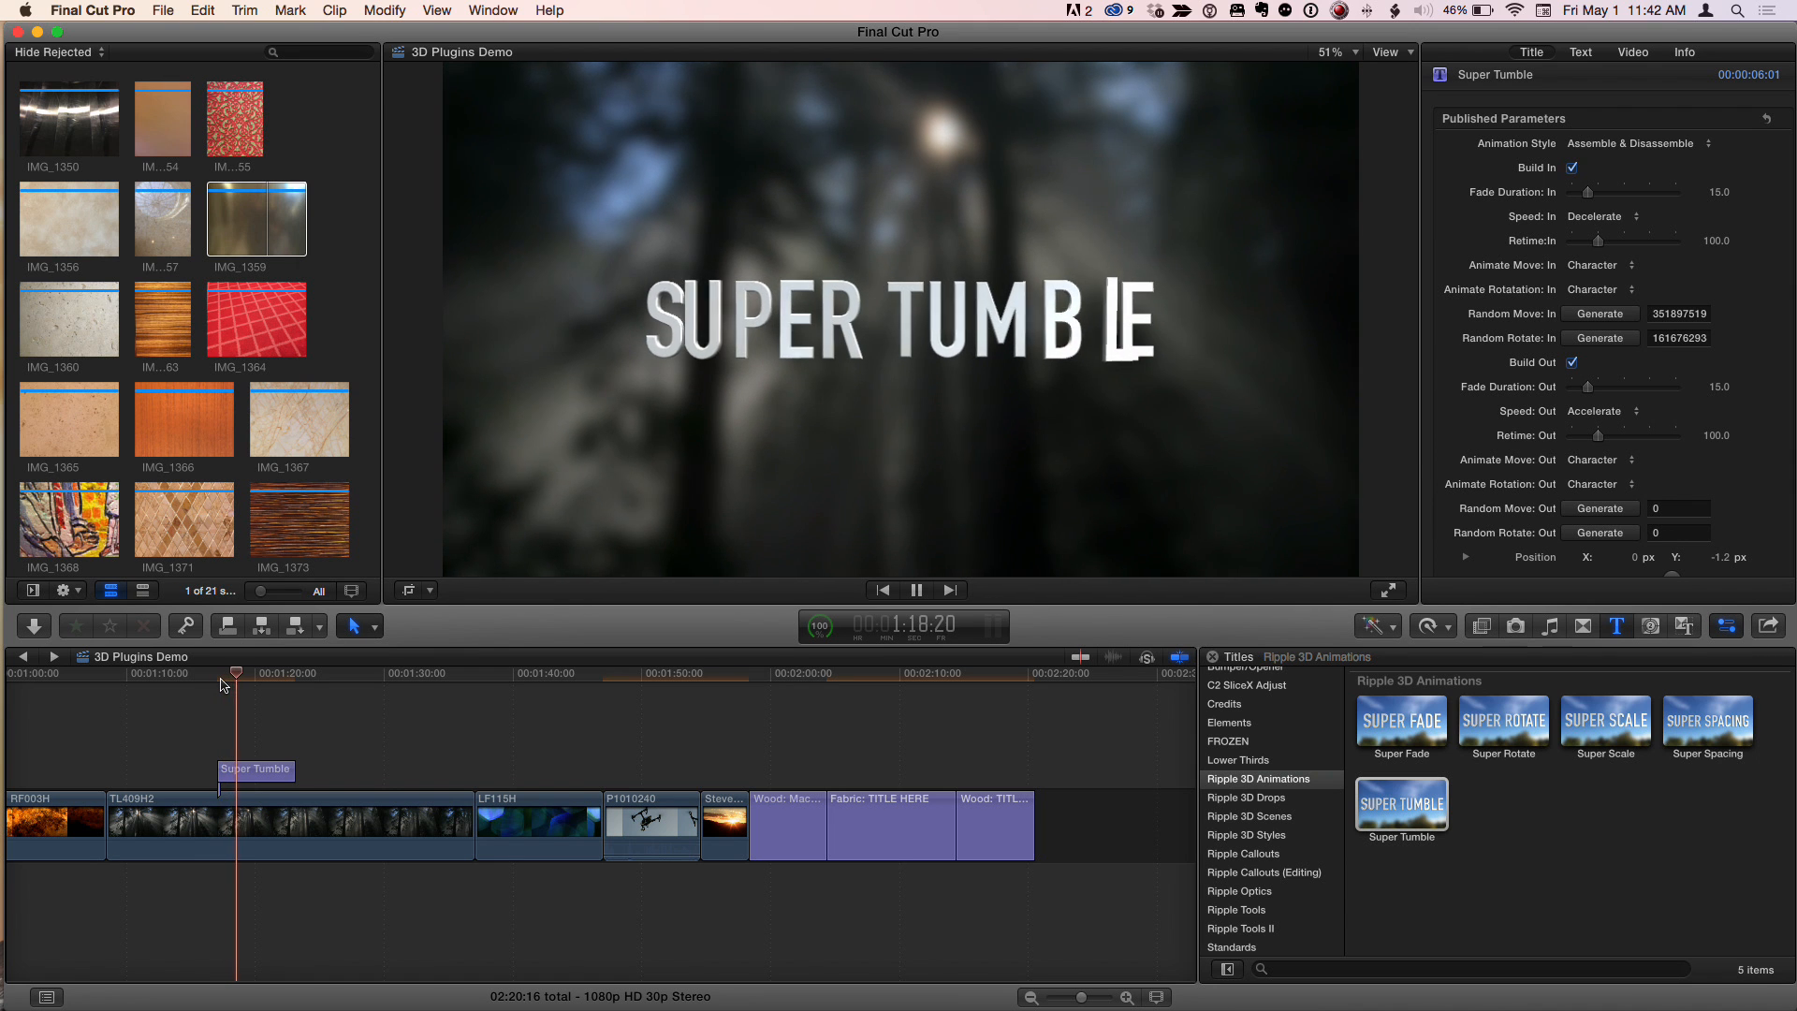
pyautogui.press('space')
pyautogui.click(218, 681)
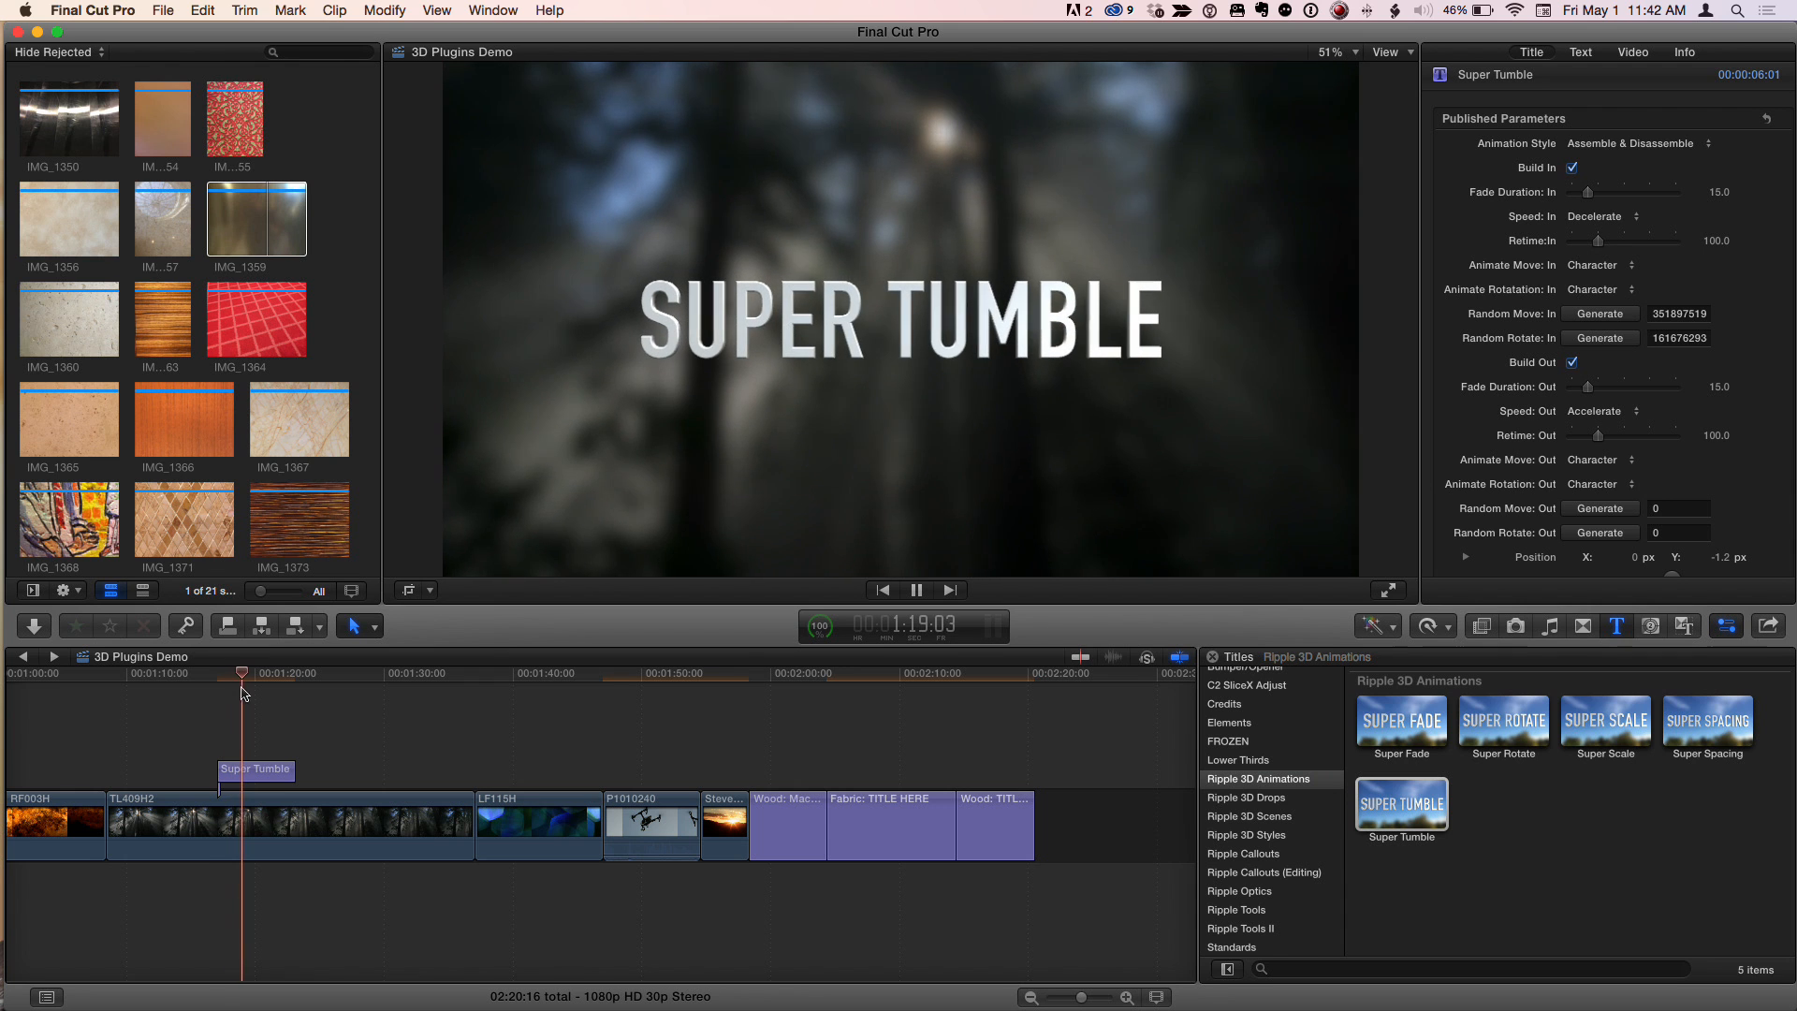
pyautogui.press('space')
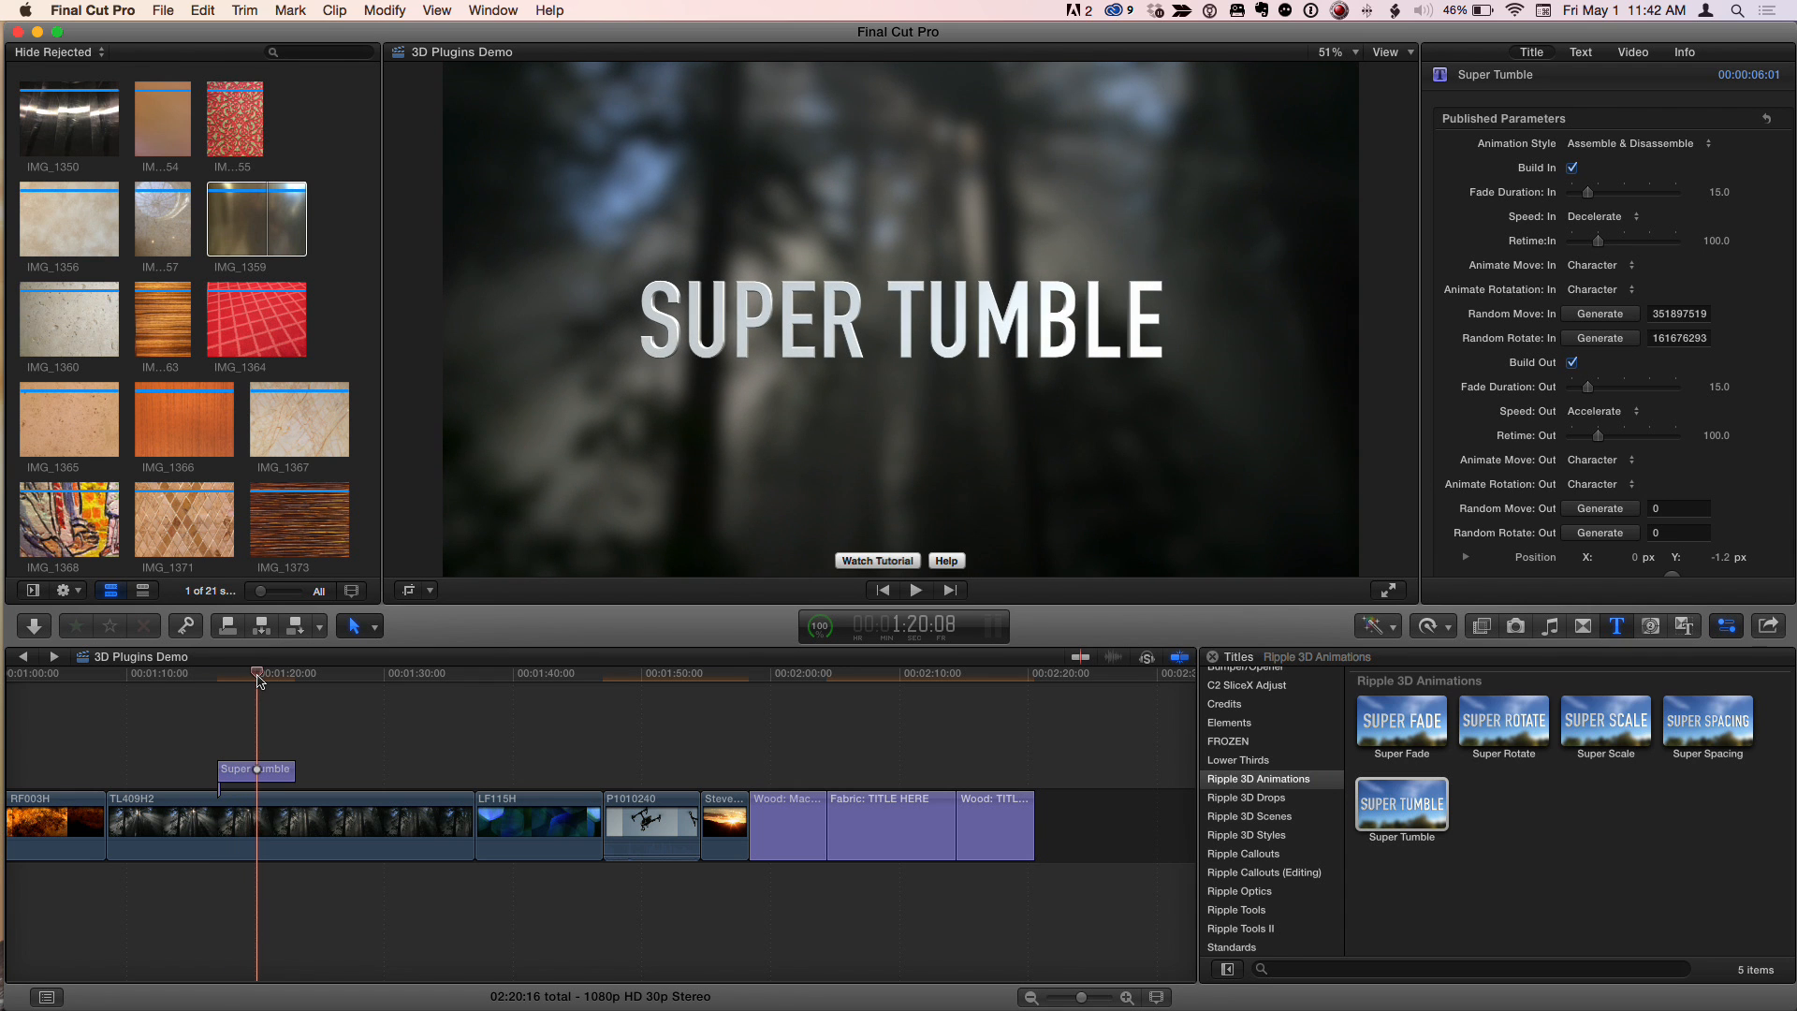
# Step: Set the Super Tumble title's Background Blur to 0 and try its Use Gradient option
pyautogui.scroll(-3, 1575, 522)
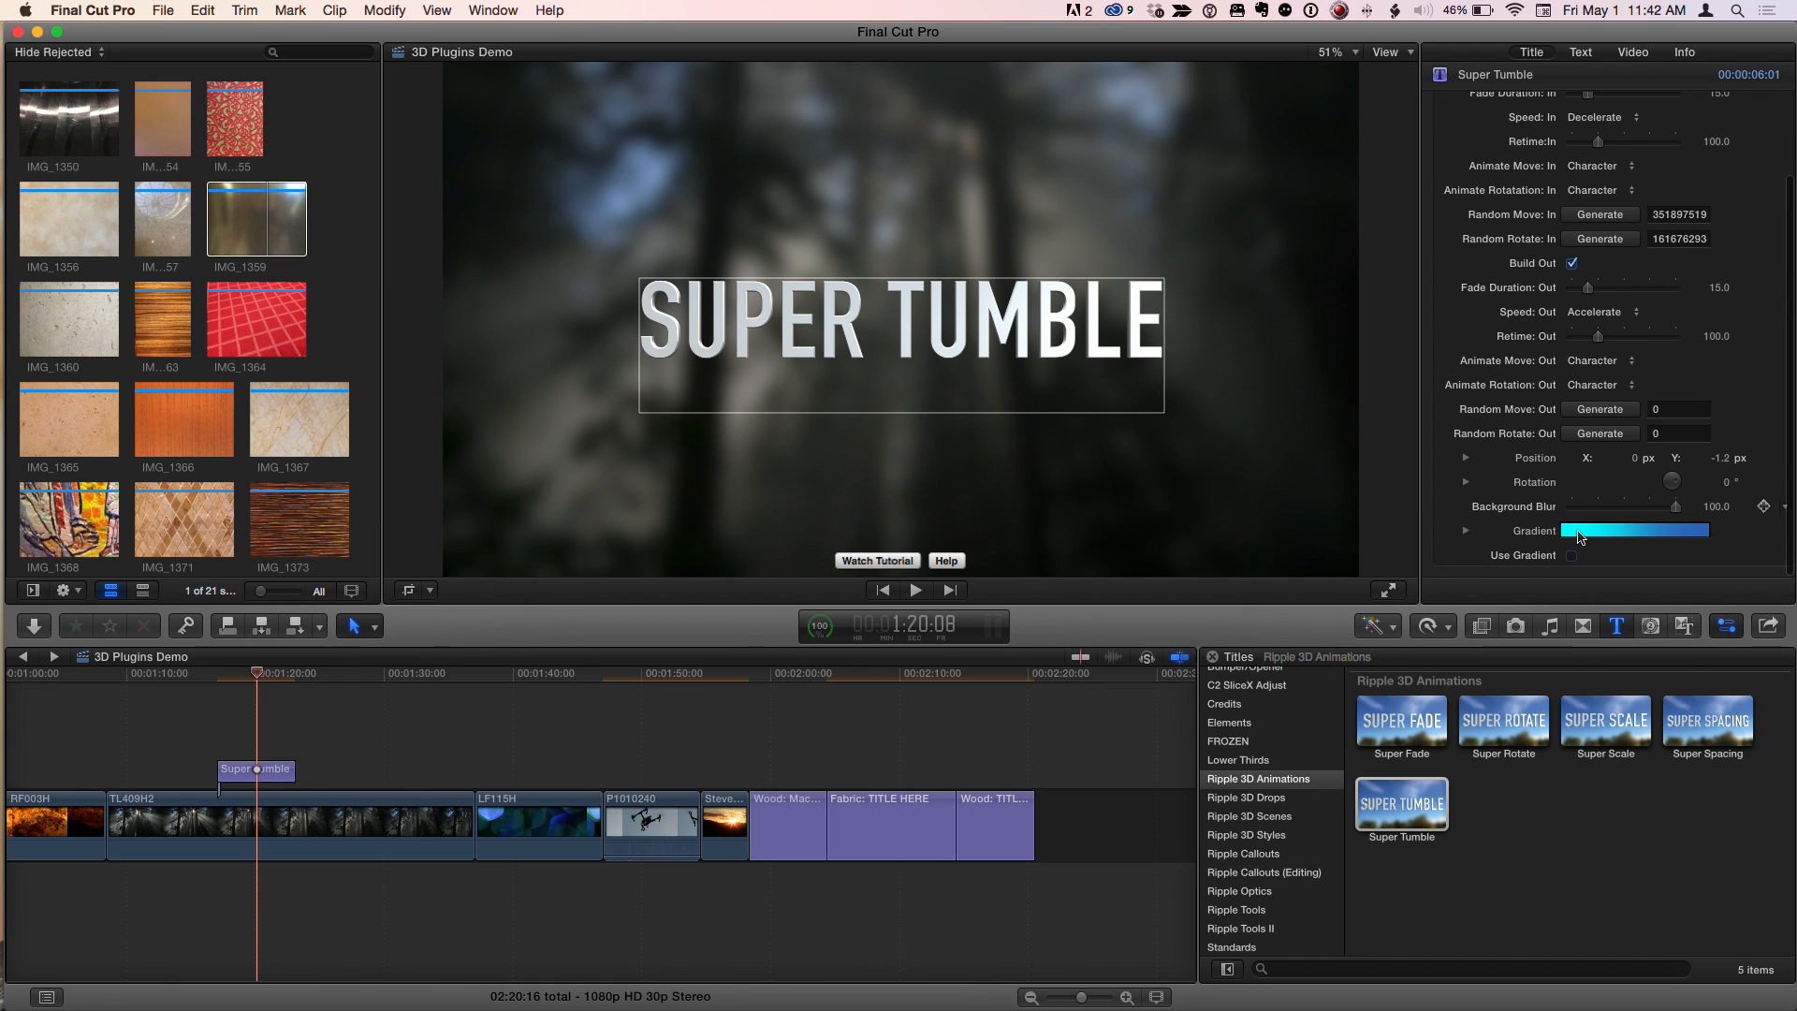
pyautogui.click(1571, 508)
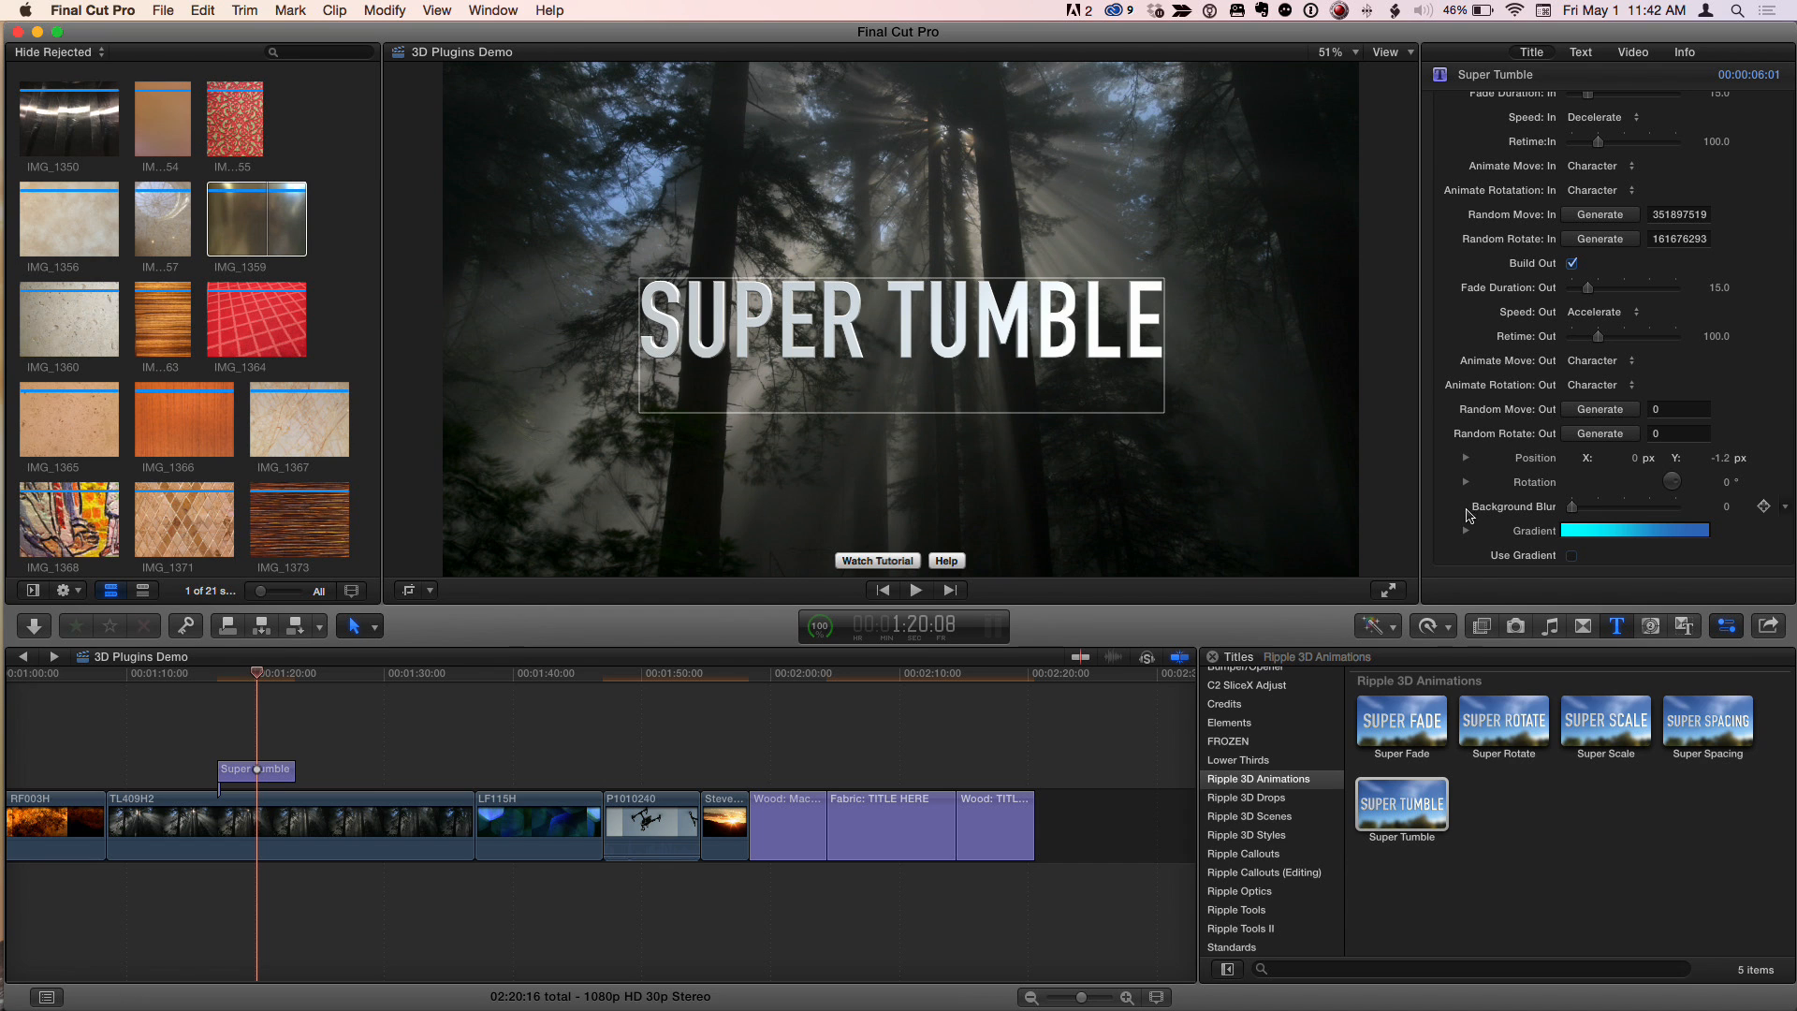
pyautogui.click(1572, 556)
pyautogui.click(260, 676)
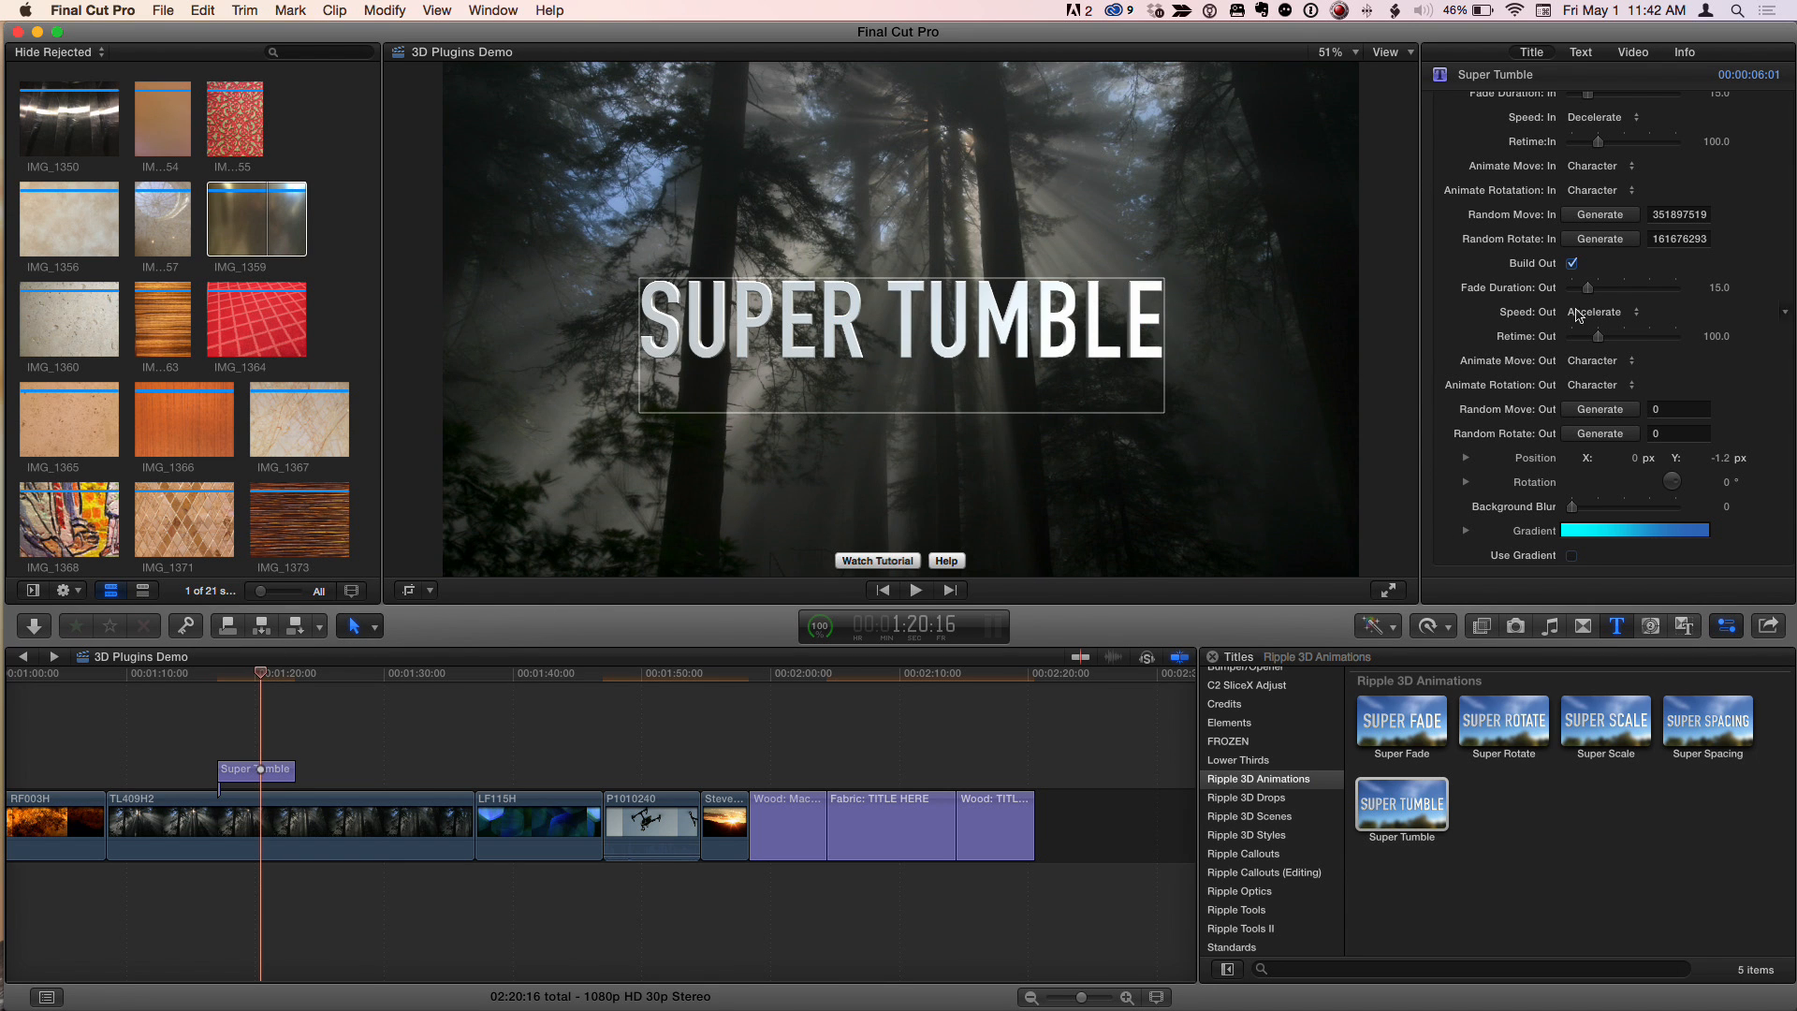
# Step: Examine the Animation Style choices for the Super Tumble title without changing Assemble & Disassemble
pyautogui.scroll(5, 1608, 242)
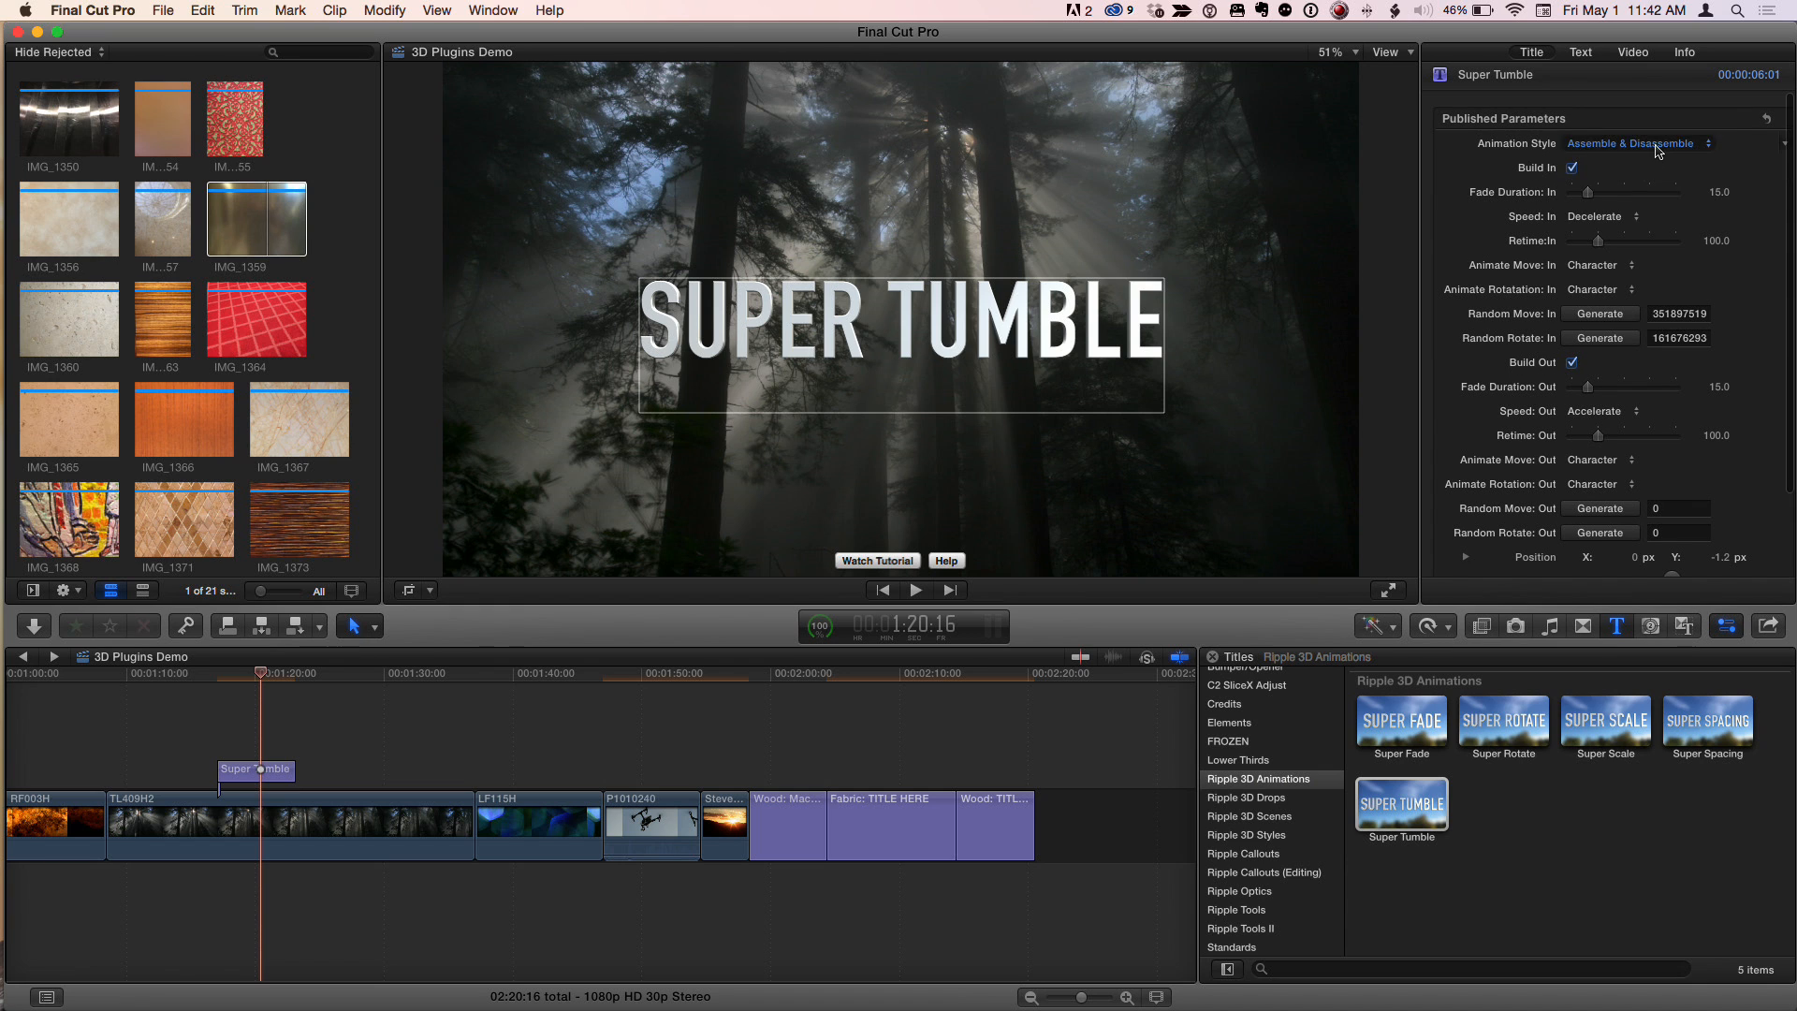
pyautogui.click(1634, 143)
pyautogui.click(1445, 262)
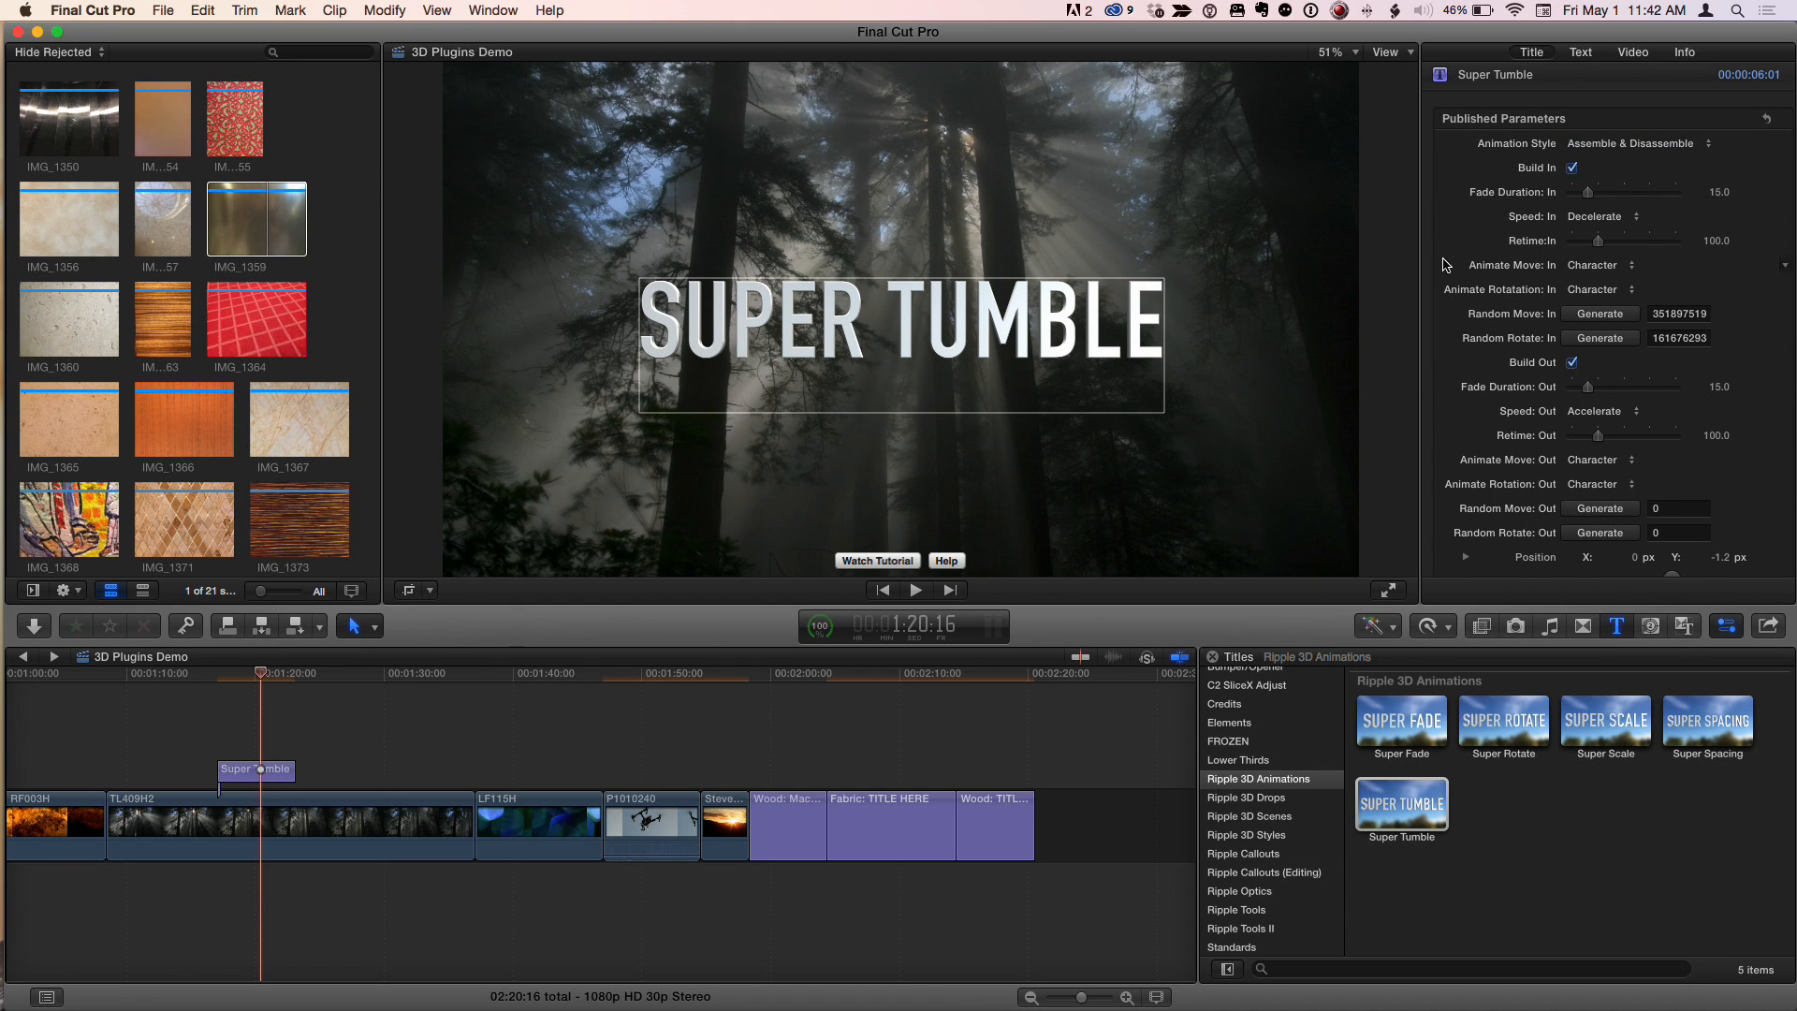
# Step: Review the Super Tumble title's Build In and Build Out parameters and preview its animation from about 1:17
pyautogui.scroll(-2, 1633, 373)
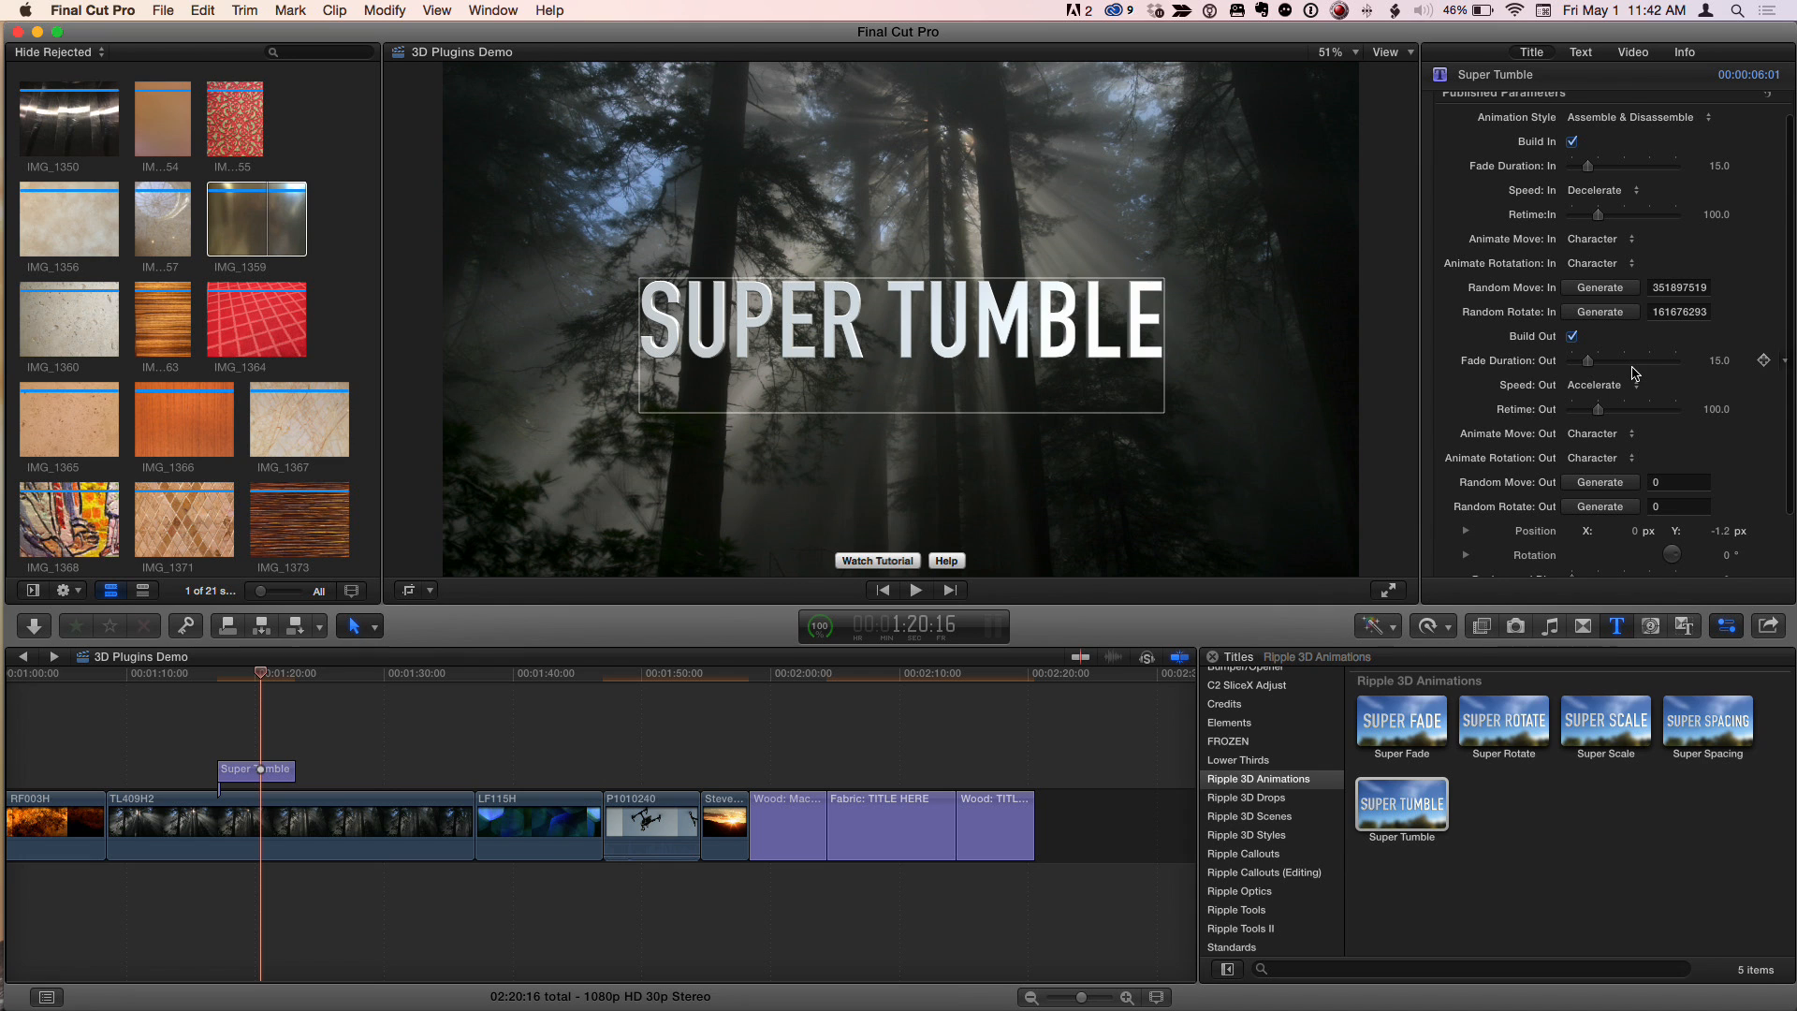
pyautogui.scroll(-3, 1633, 372)
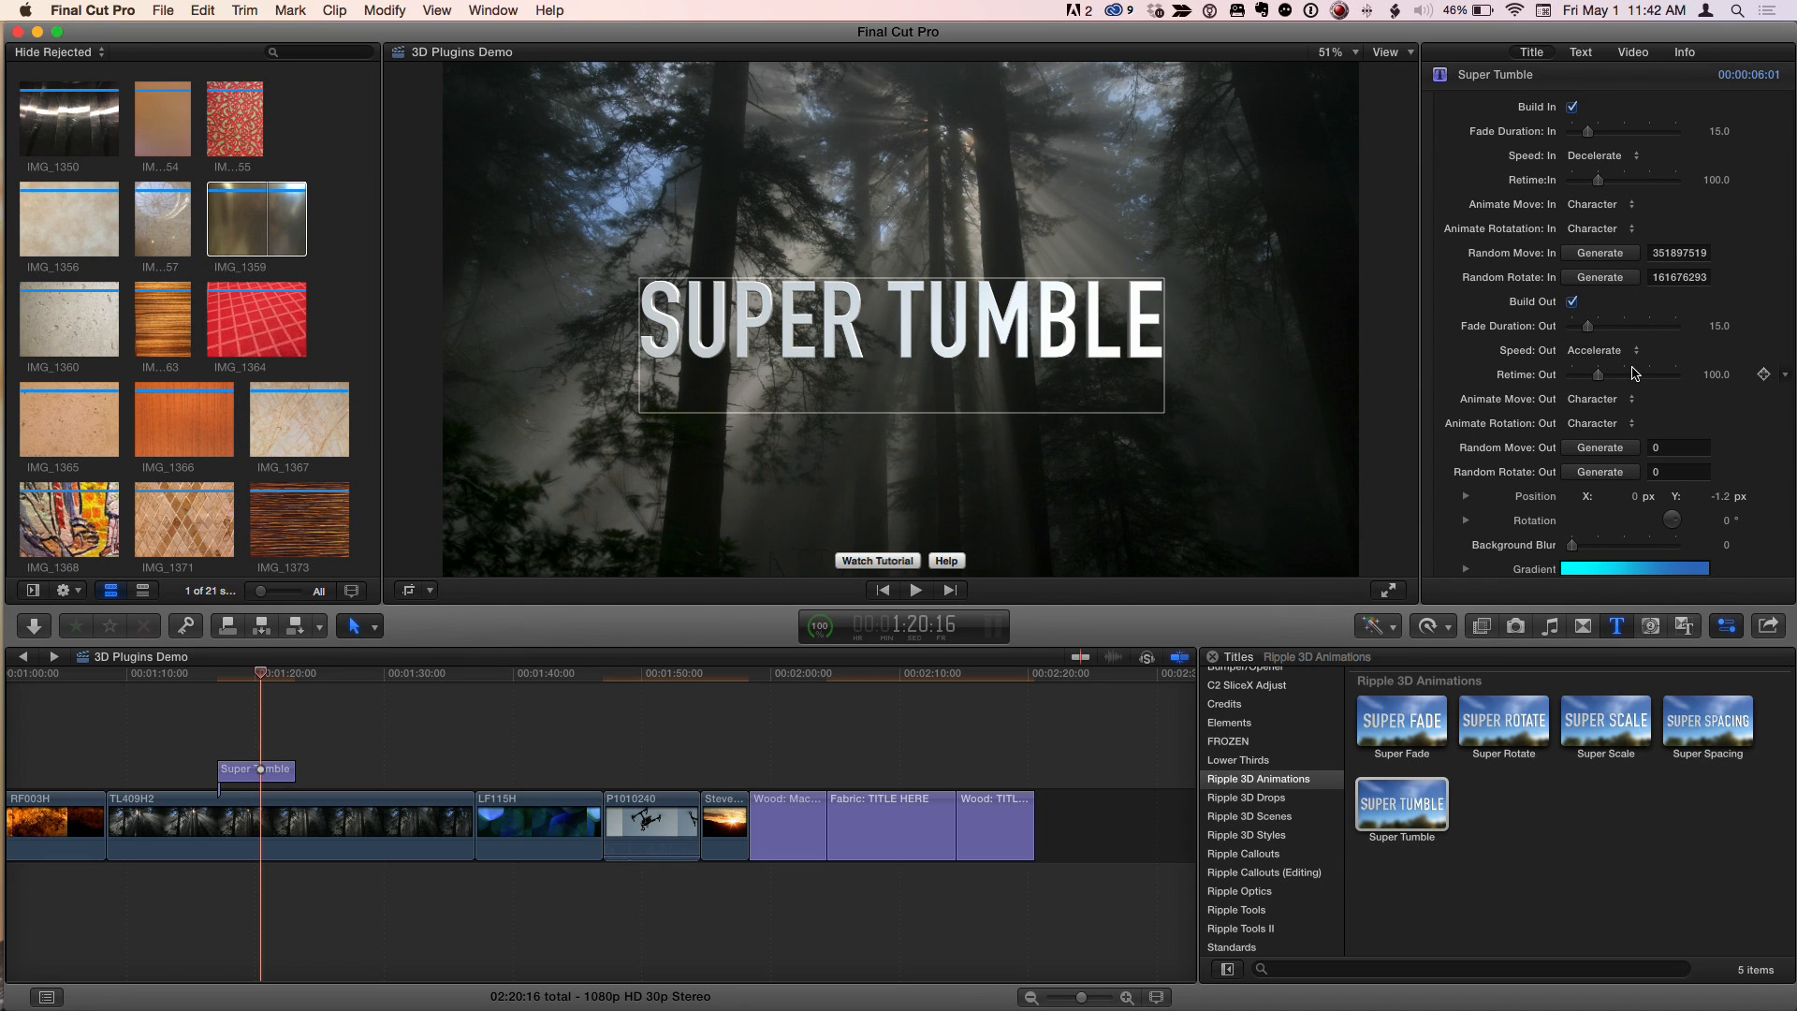
pyautogui.click(231, 684)
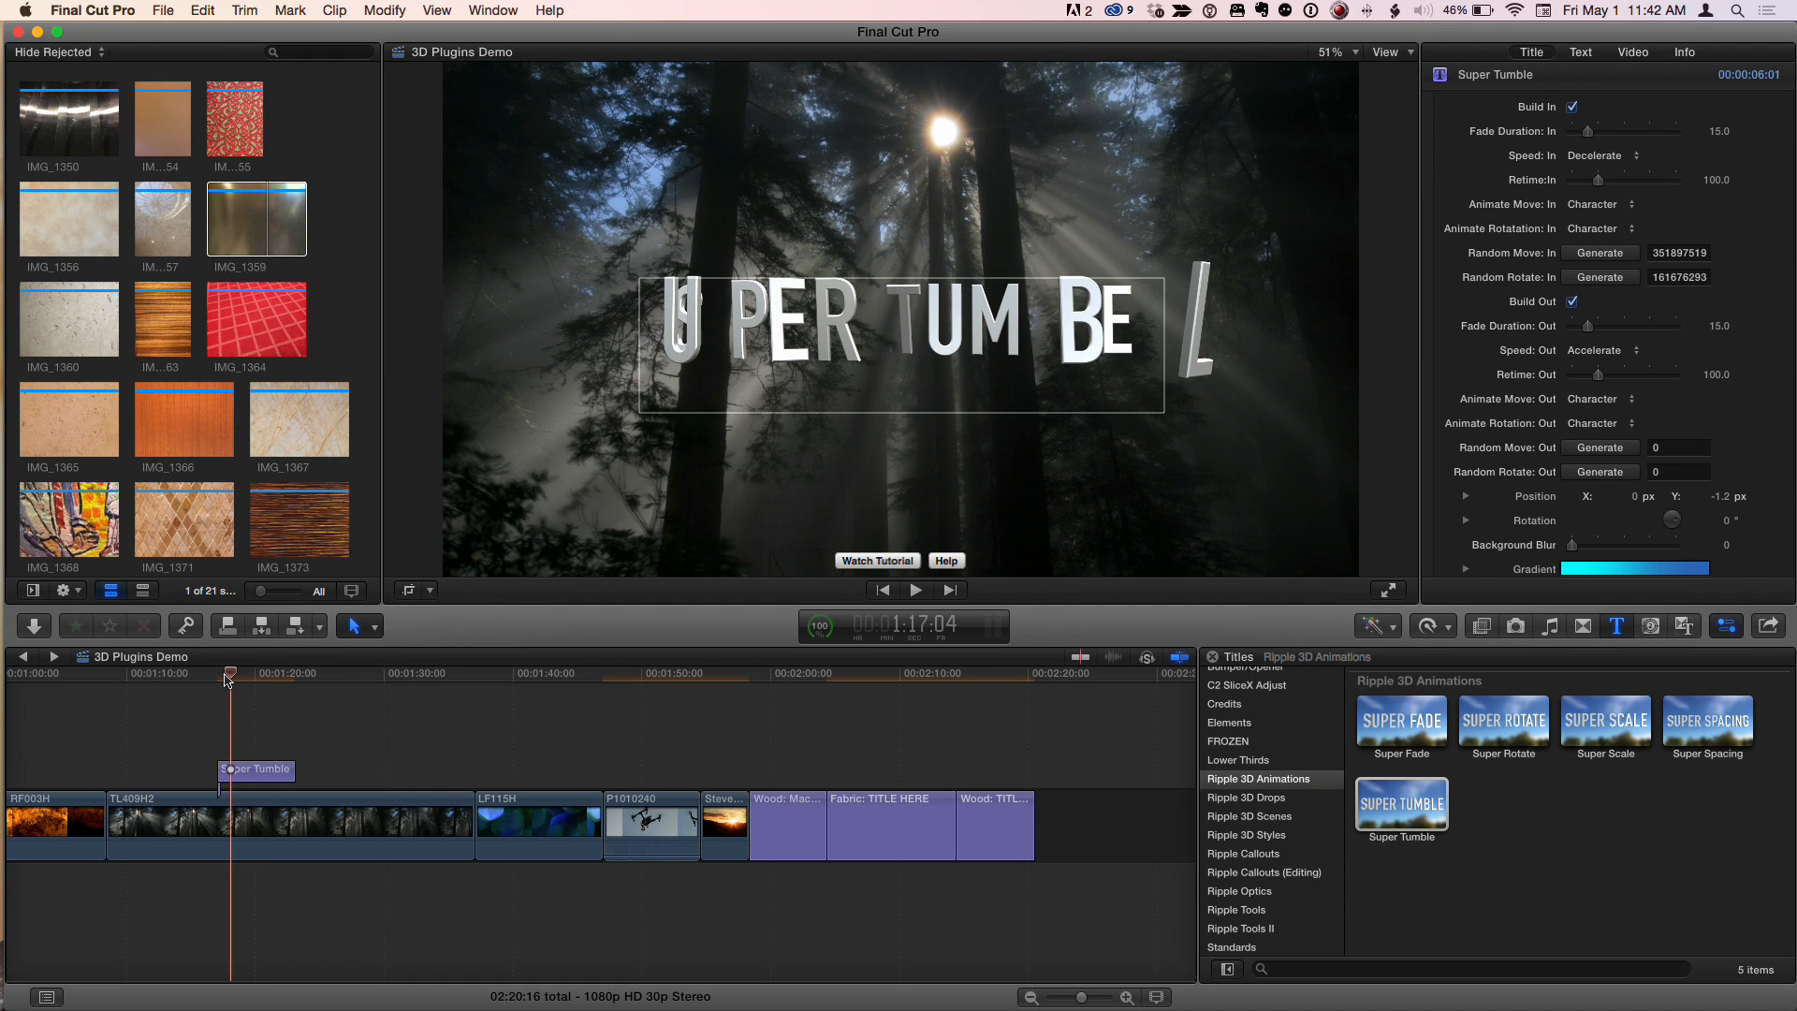
pyautogui.press('space')
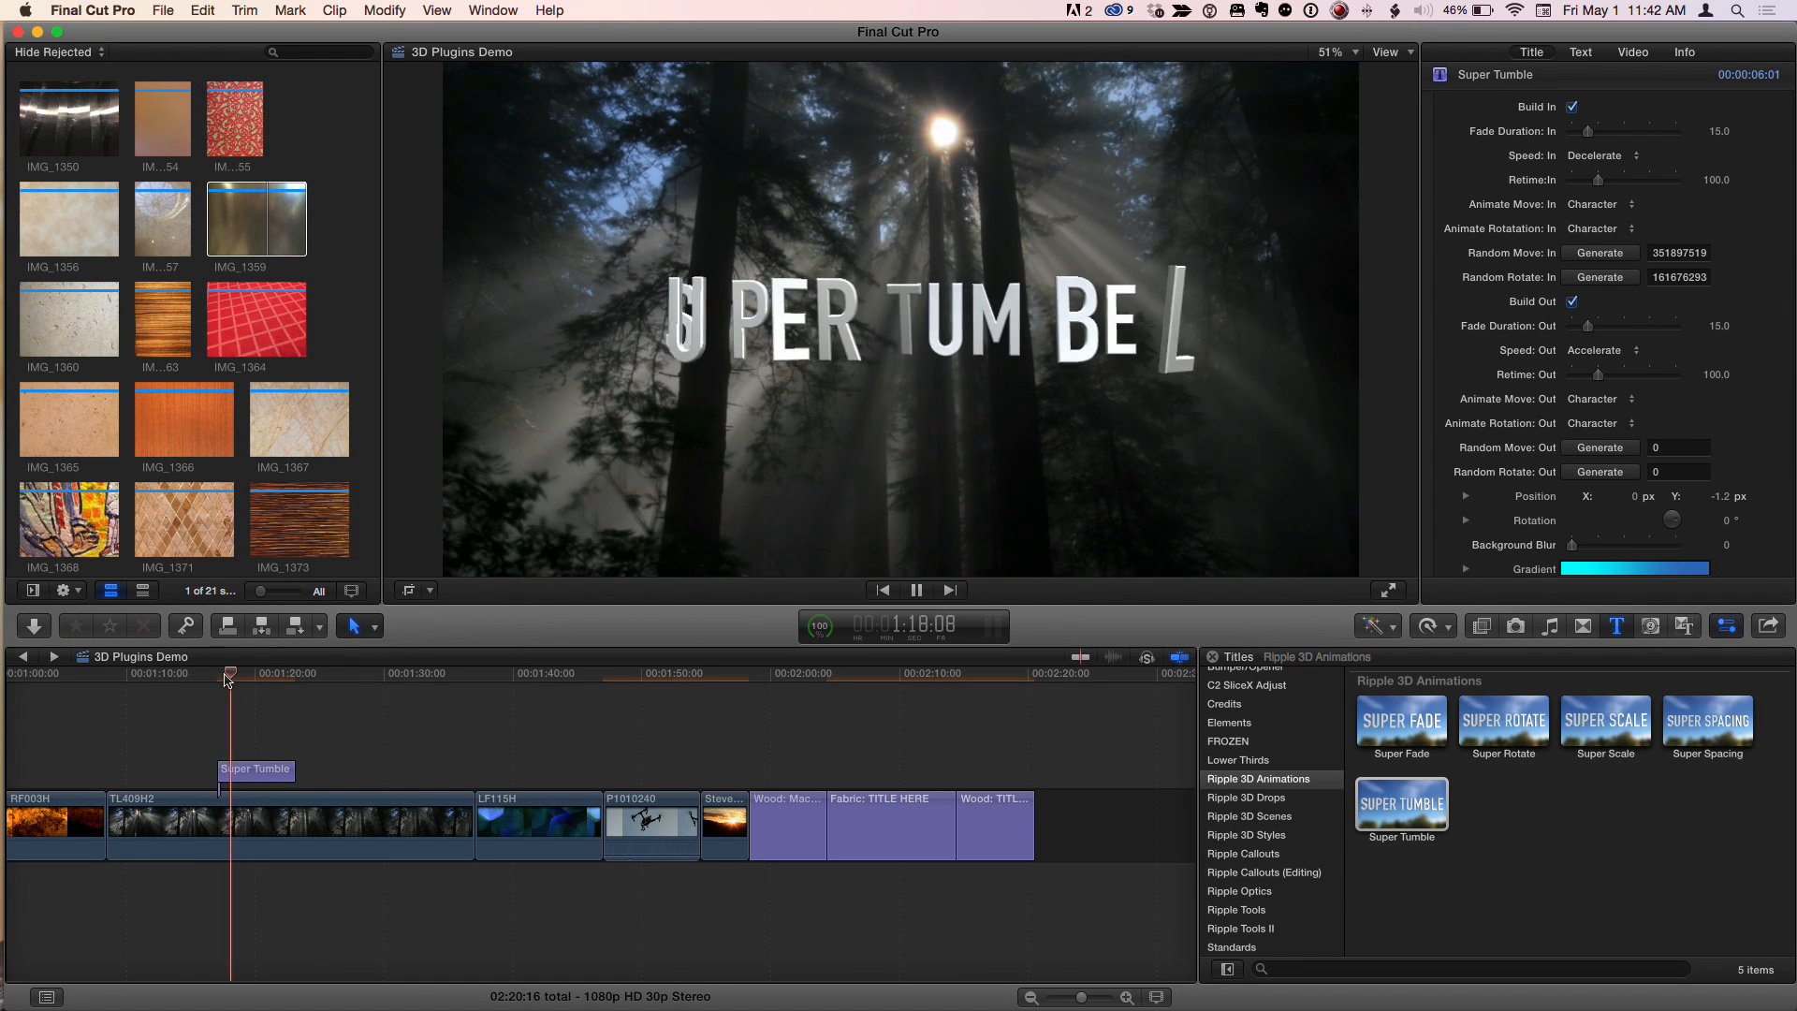
pyautogui.press('space')
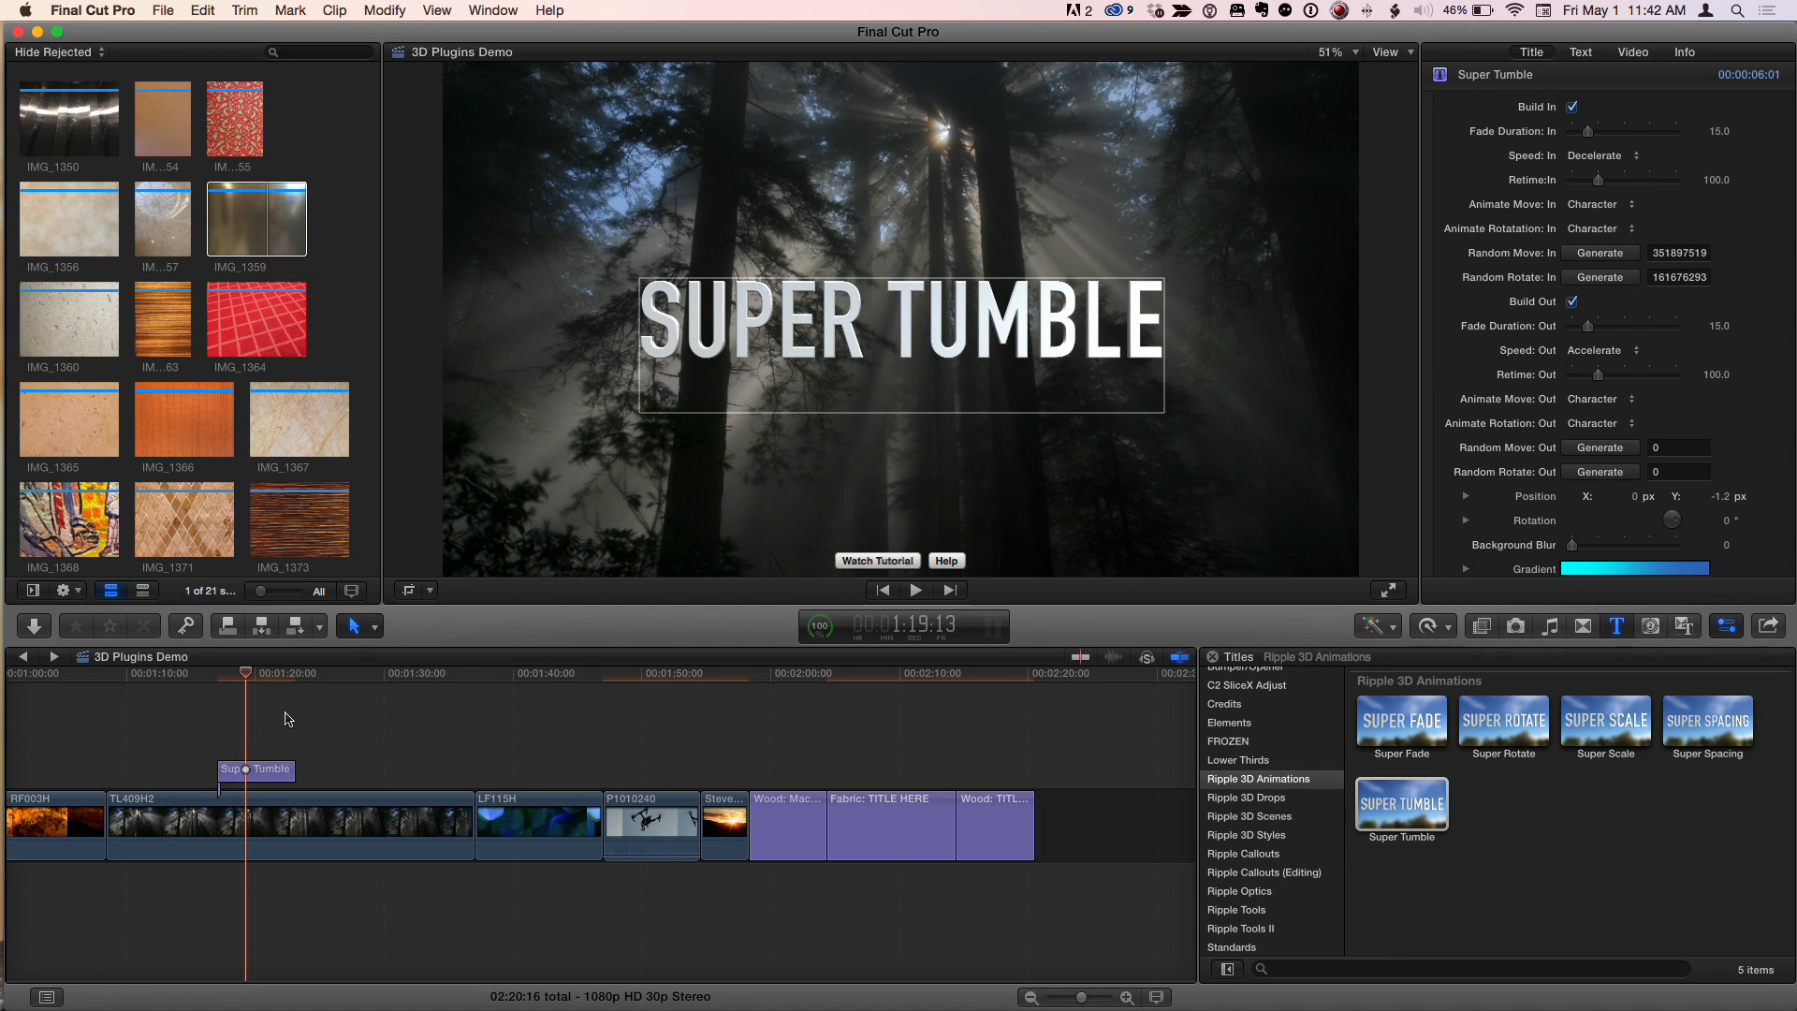
# Step: Delete the Super Tumble title and connect the Open Drop title from Ripple 3D Drops above TL409H2 at 1:19:13
pyautogui.click(258, 772)
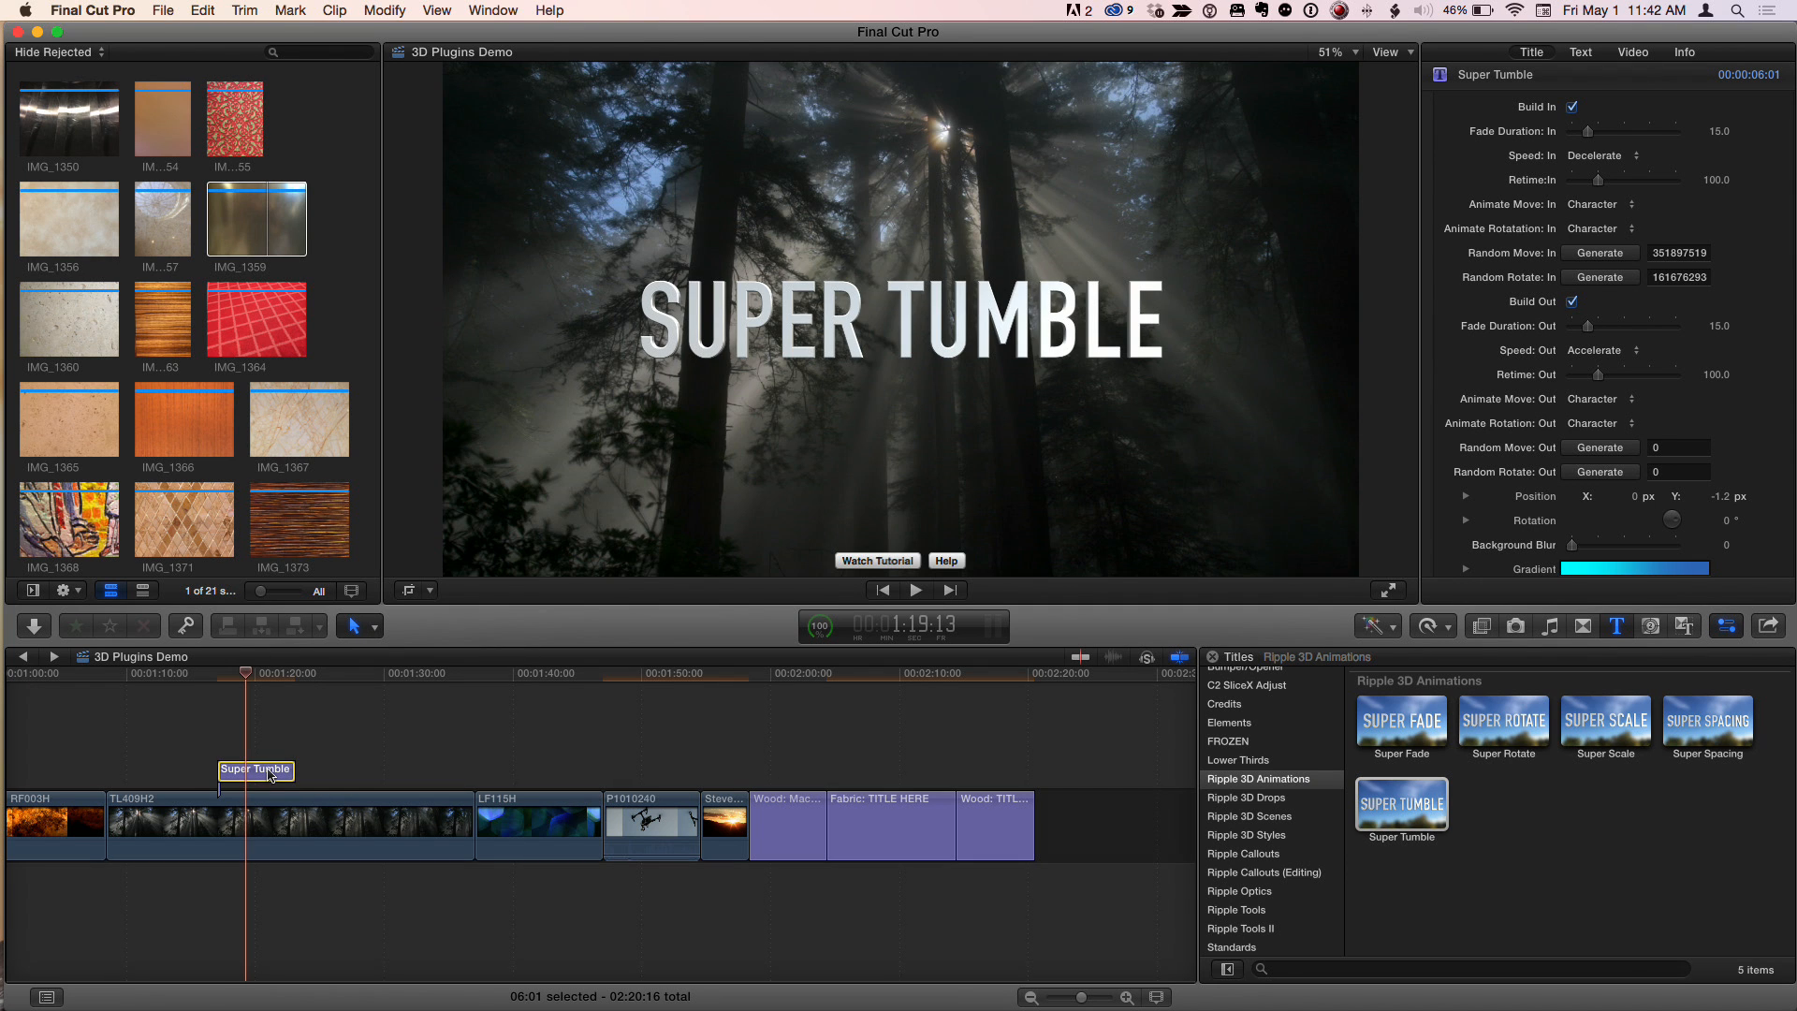
pyautogui.press('Delete')
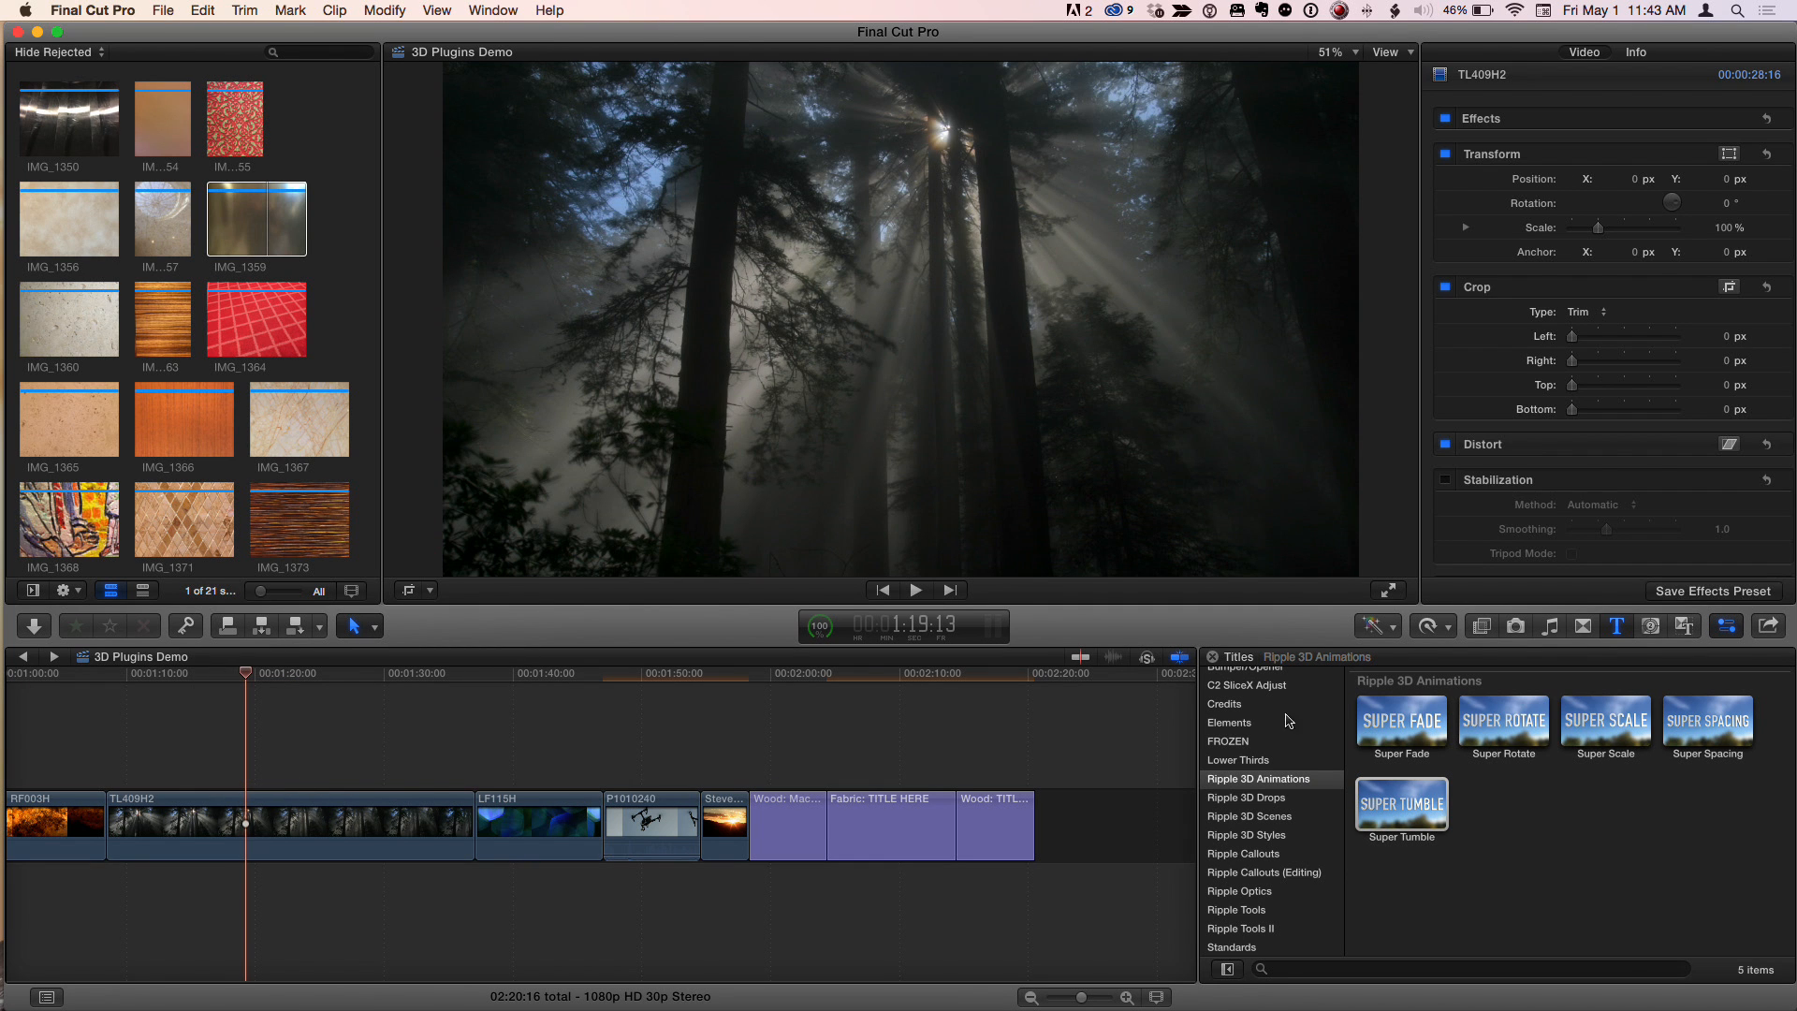
pyautogui.click(1270, 807)
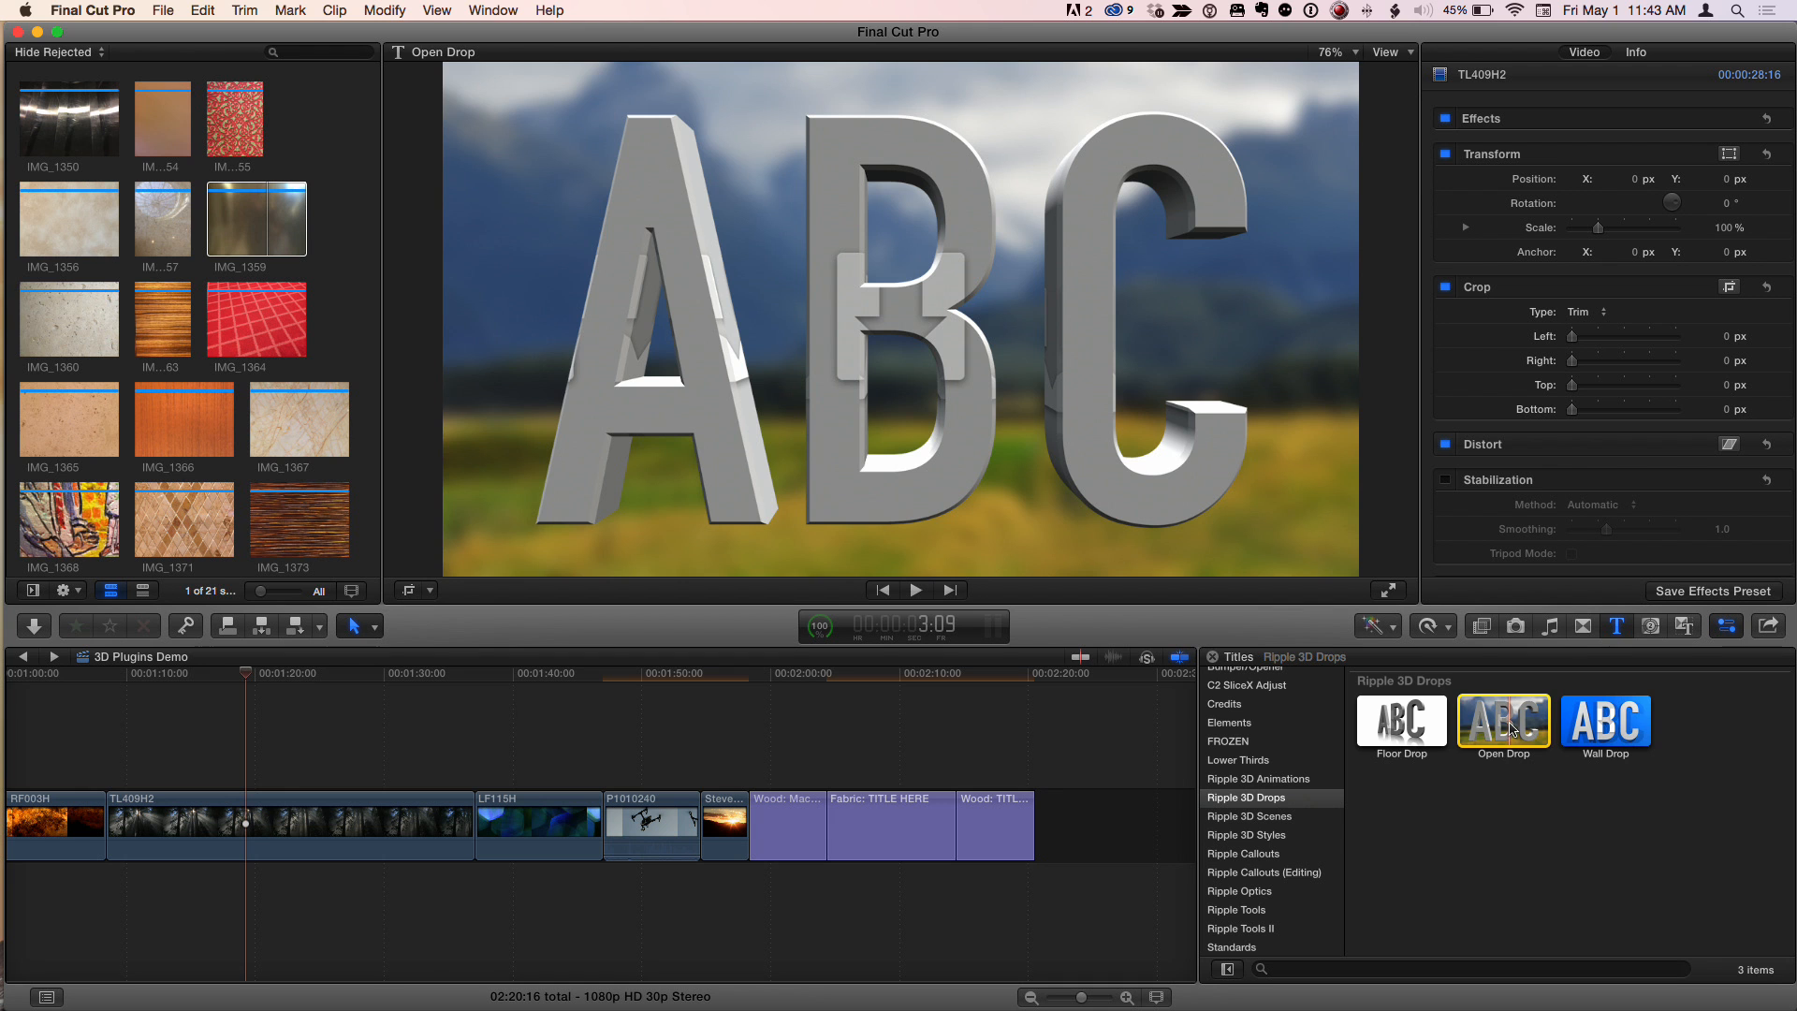
pyautogui.press('q')
# Step: Play the Open Drop title from its start to preview the rotating ABC letters
pyautogui.click(247, 678)
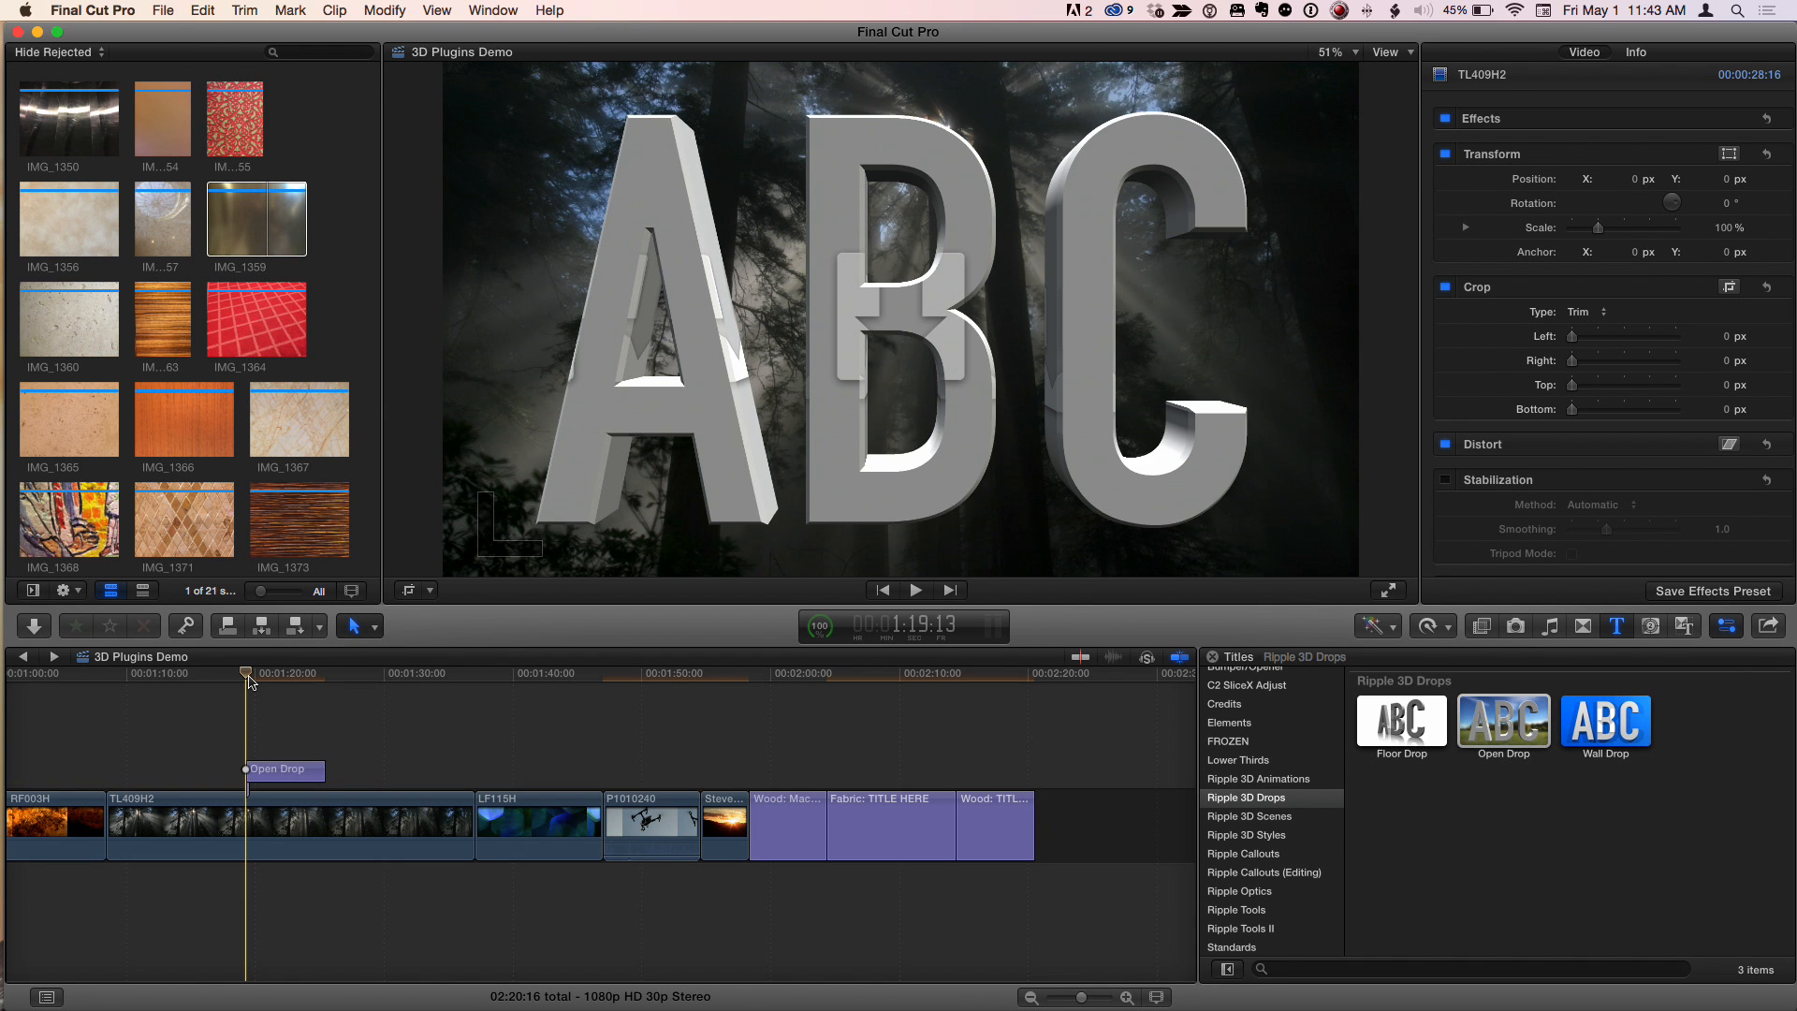
pyautogui.press('space')
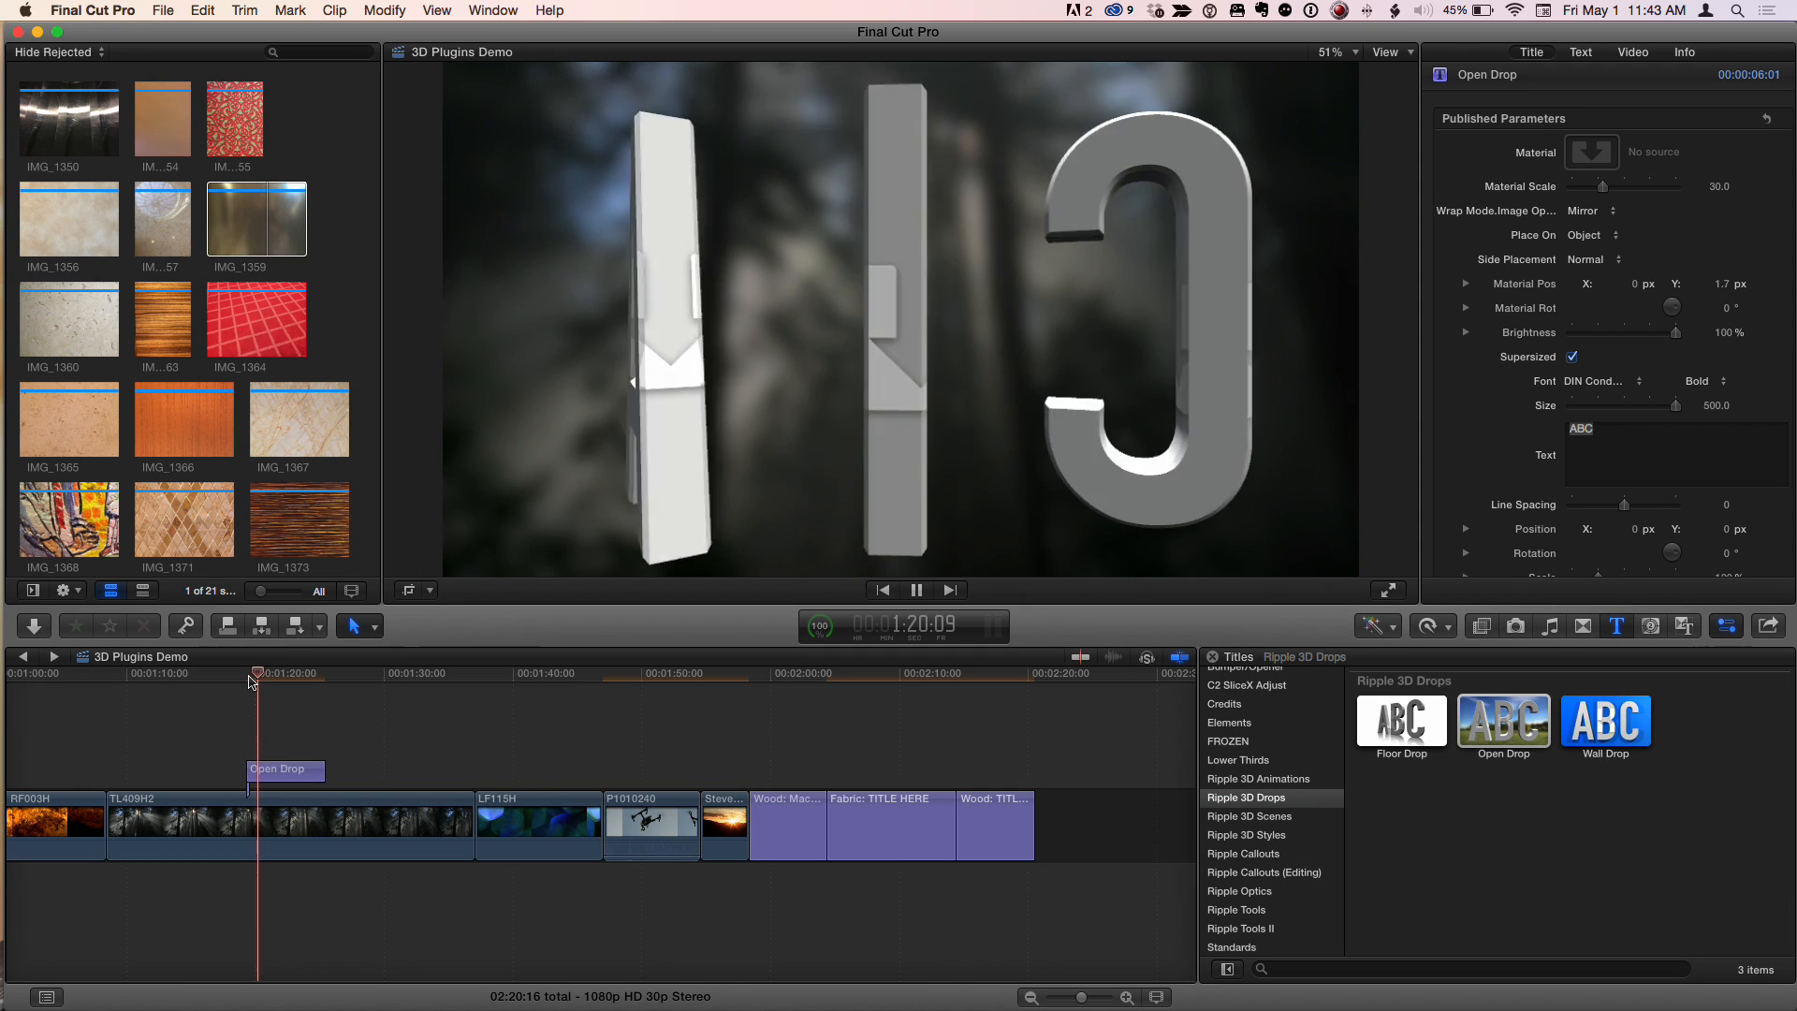
pyautogui.press('space')
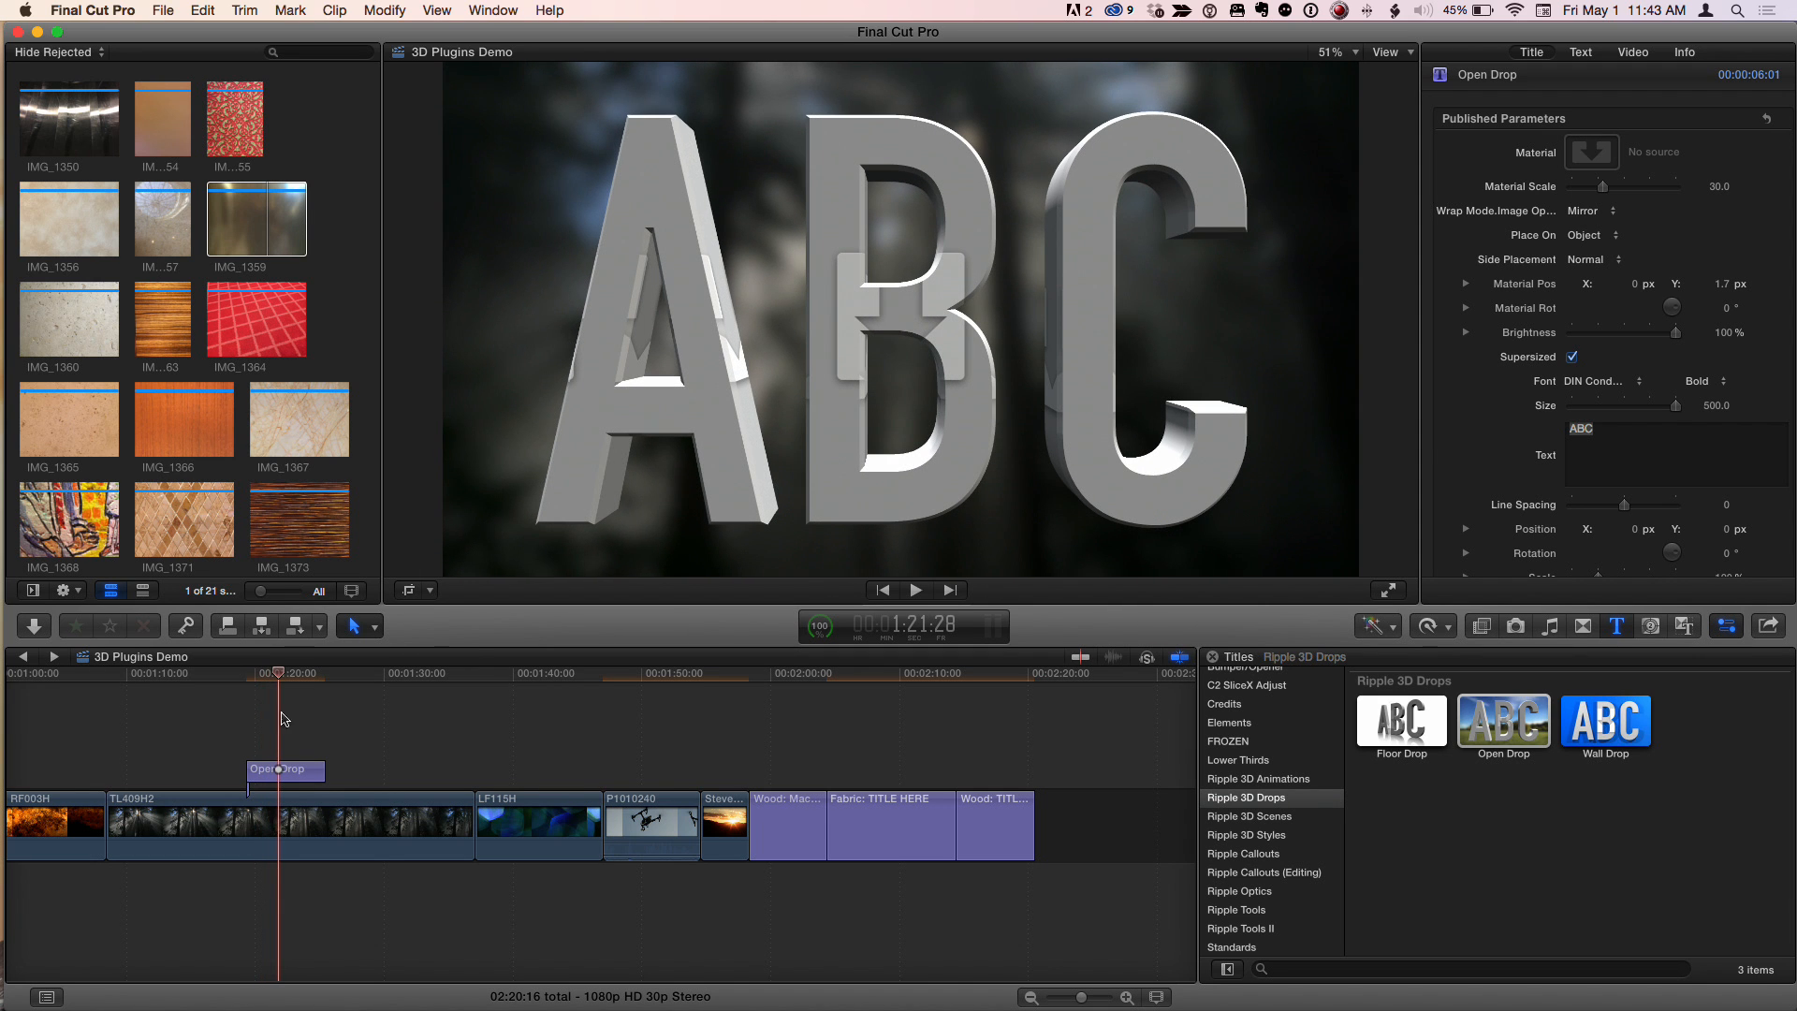
# Step: Try several texture images as the Open Drop title's Material, including IMG_1378, IMG_1374 and IMG_1368, and apply IMG_1371
pyautogui.click(1594, 153)
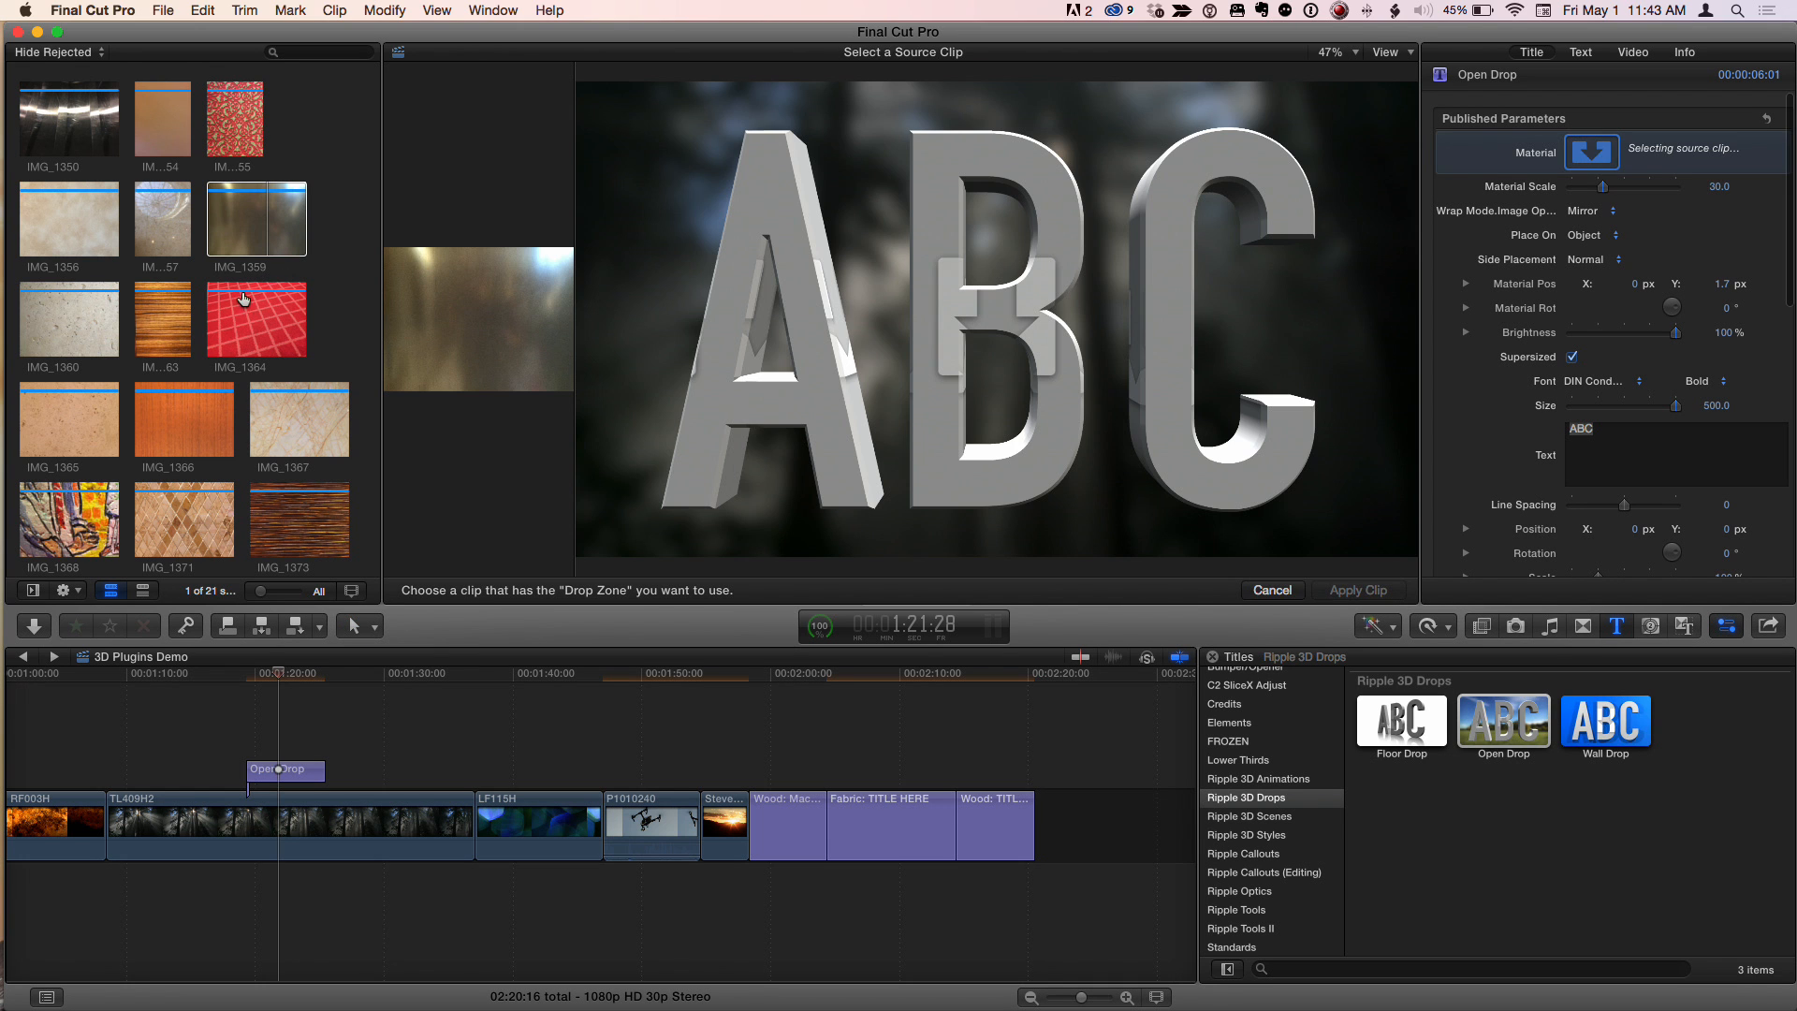
pyautogui.scroll(-4, 188, 323)
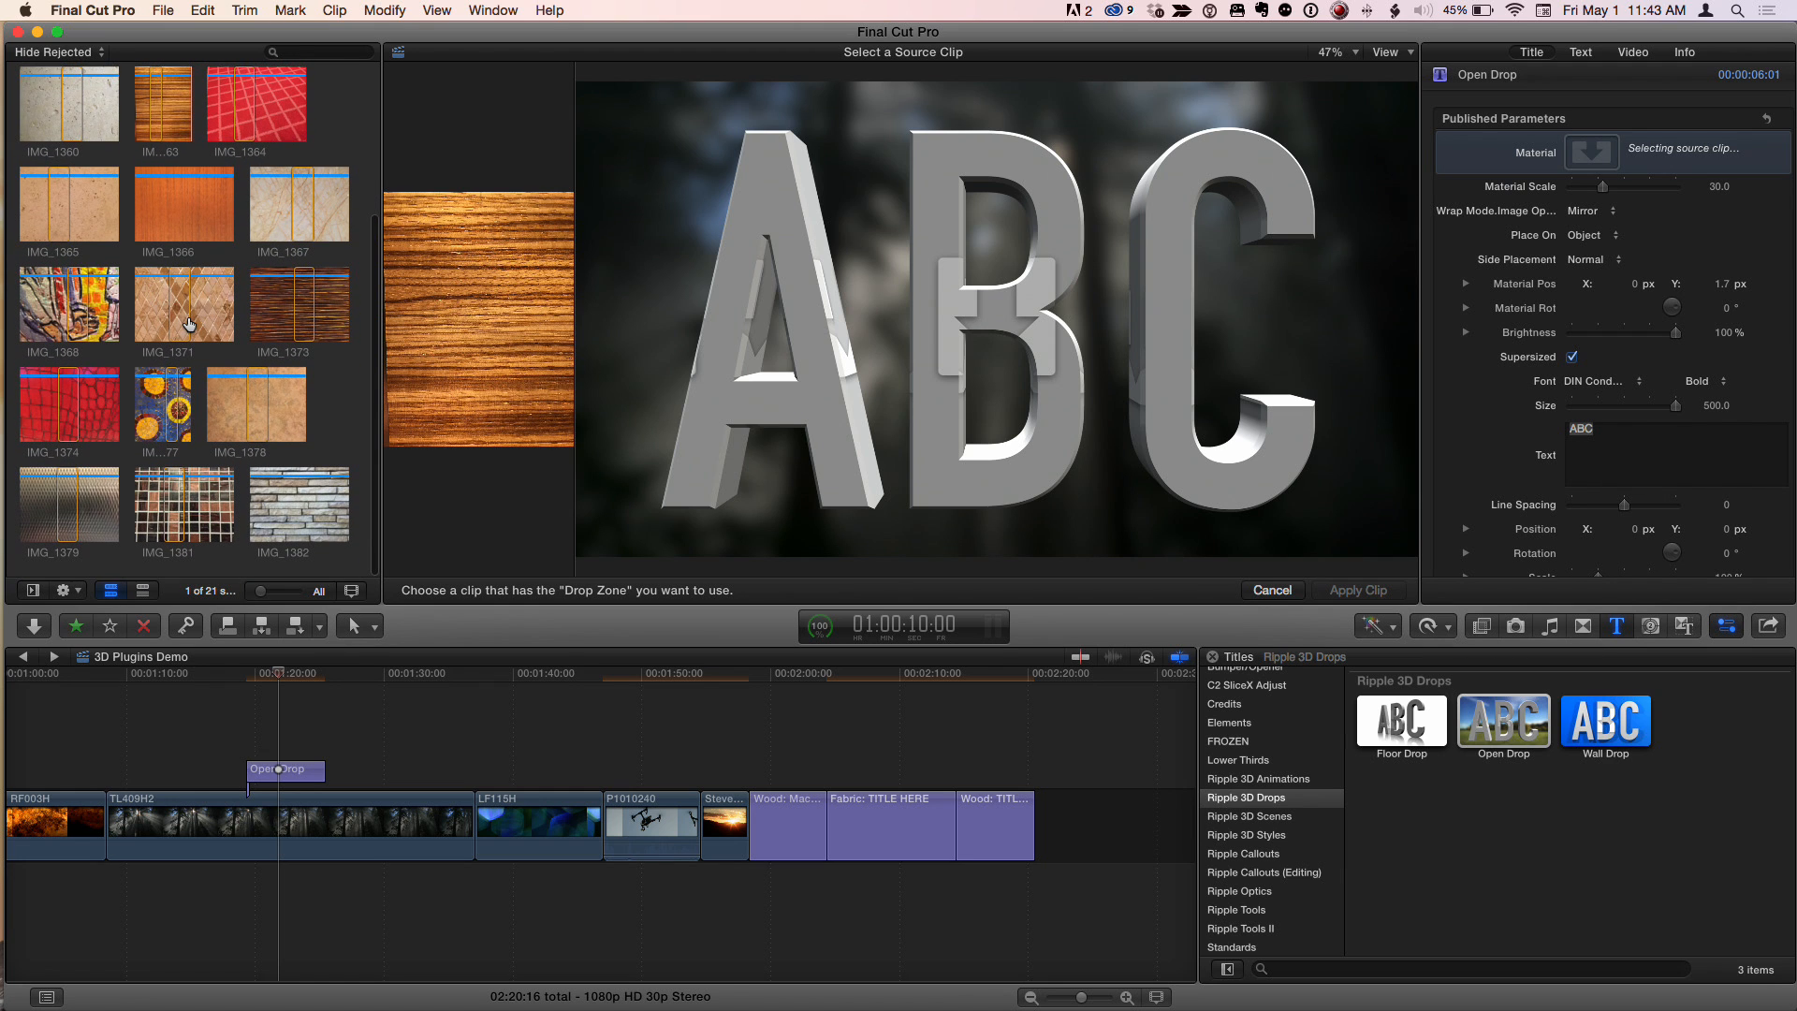
pyautogui.scroll(-1, 167, 415)
pyautogui.click(253, 423)
pyautogui.click(171, 415)
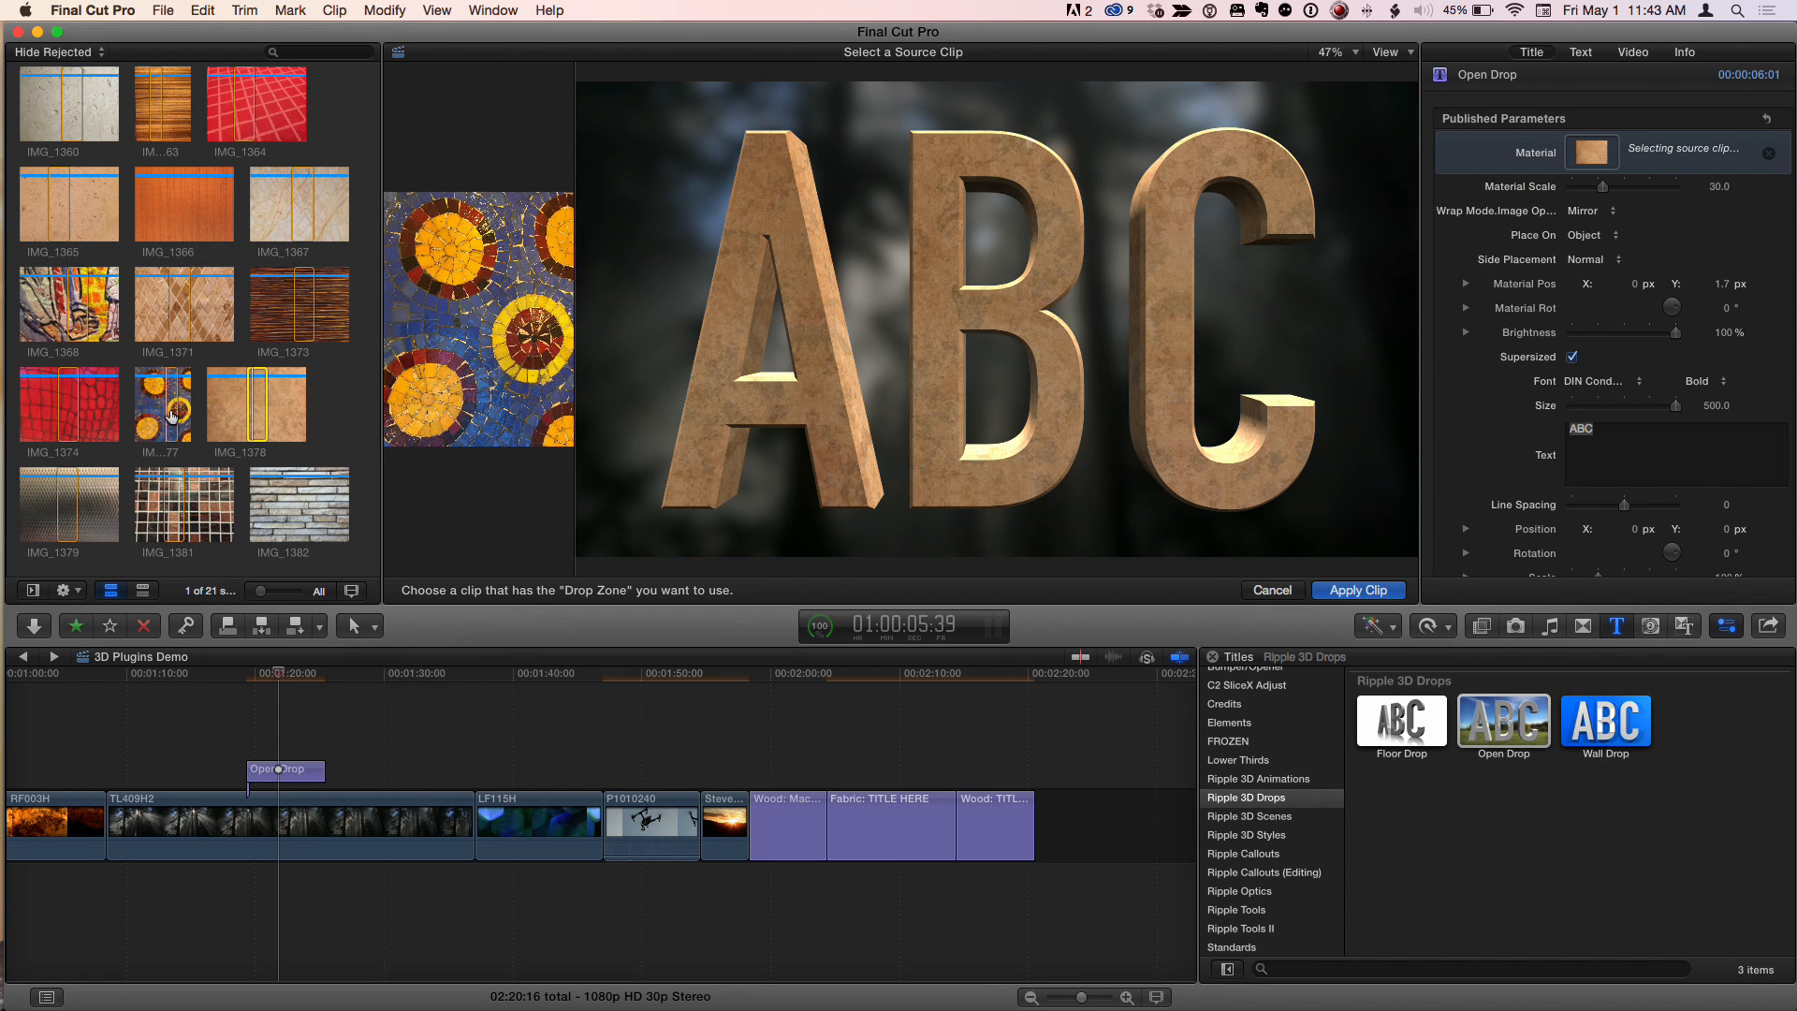
pyautogui.click(68, 422)
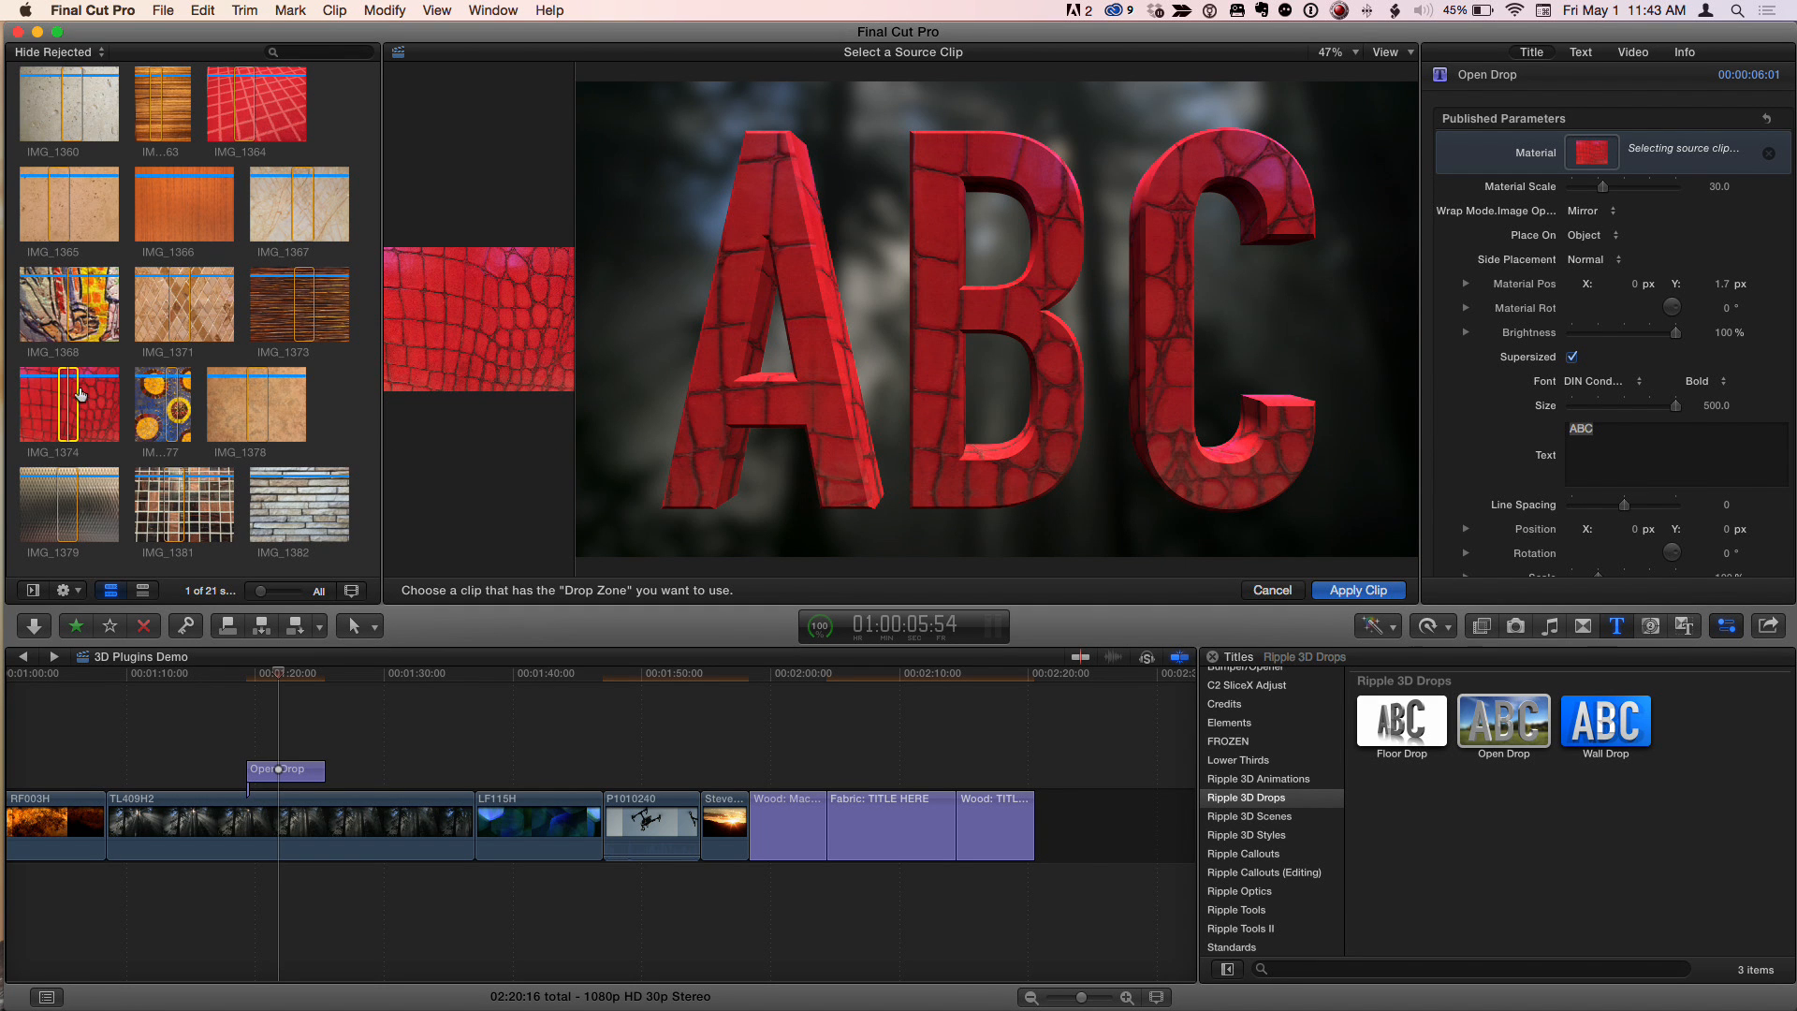
pyautogui.click(77, 298)
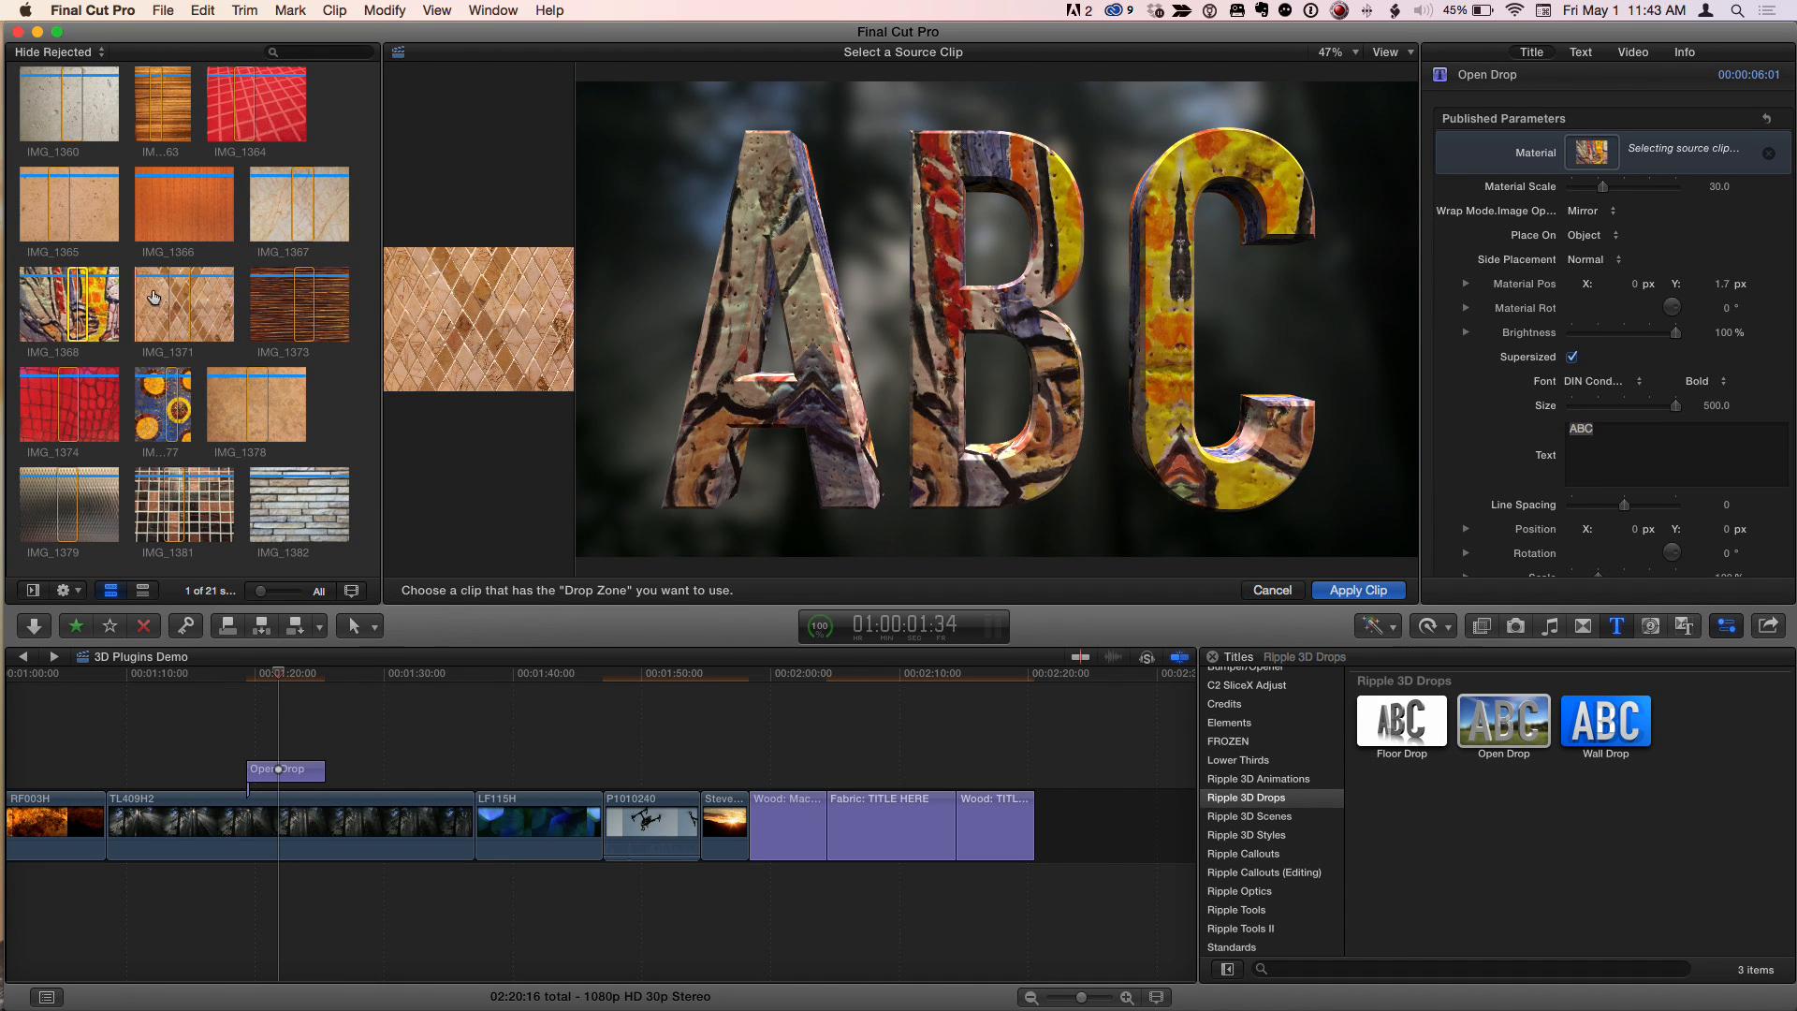
pyautogui.click(182, 297)
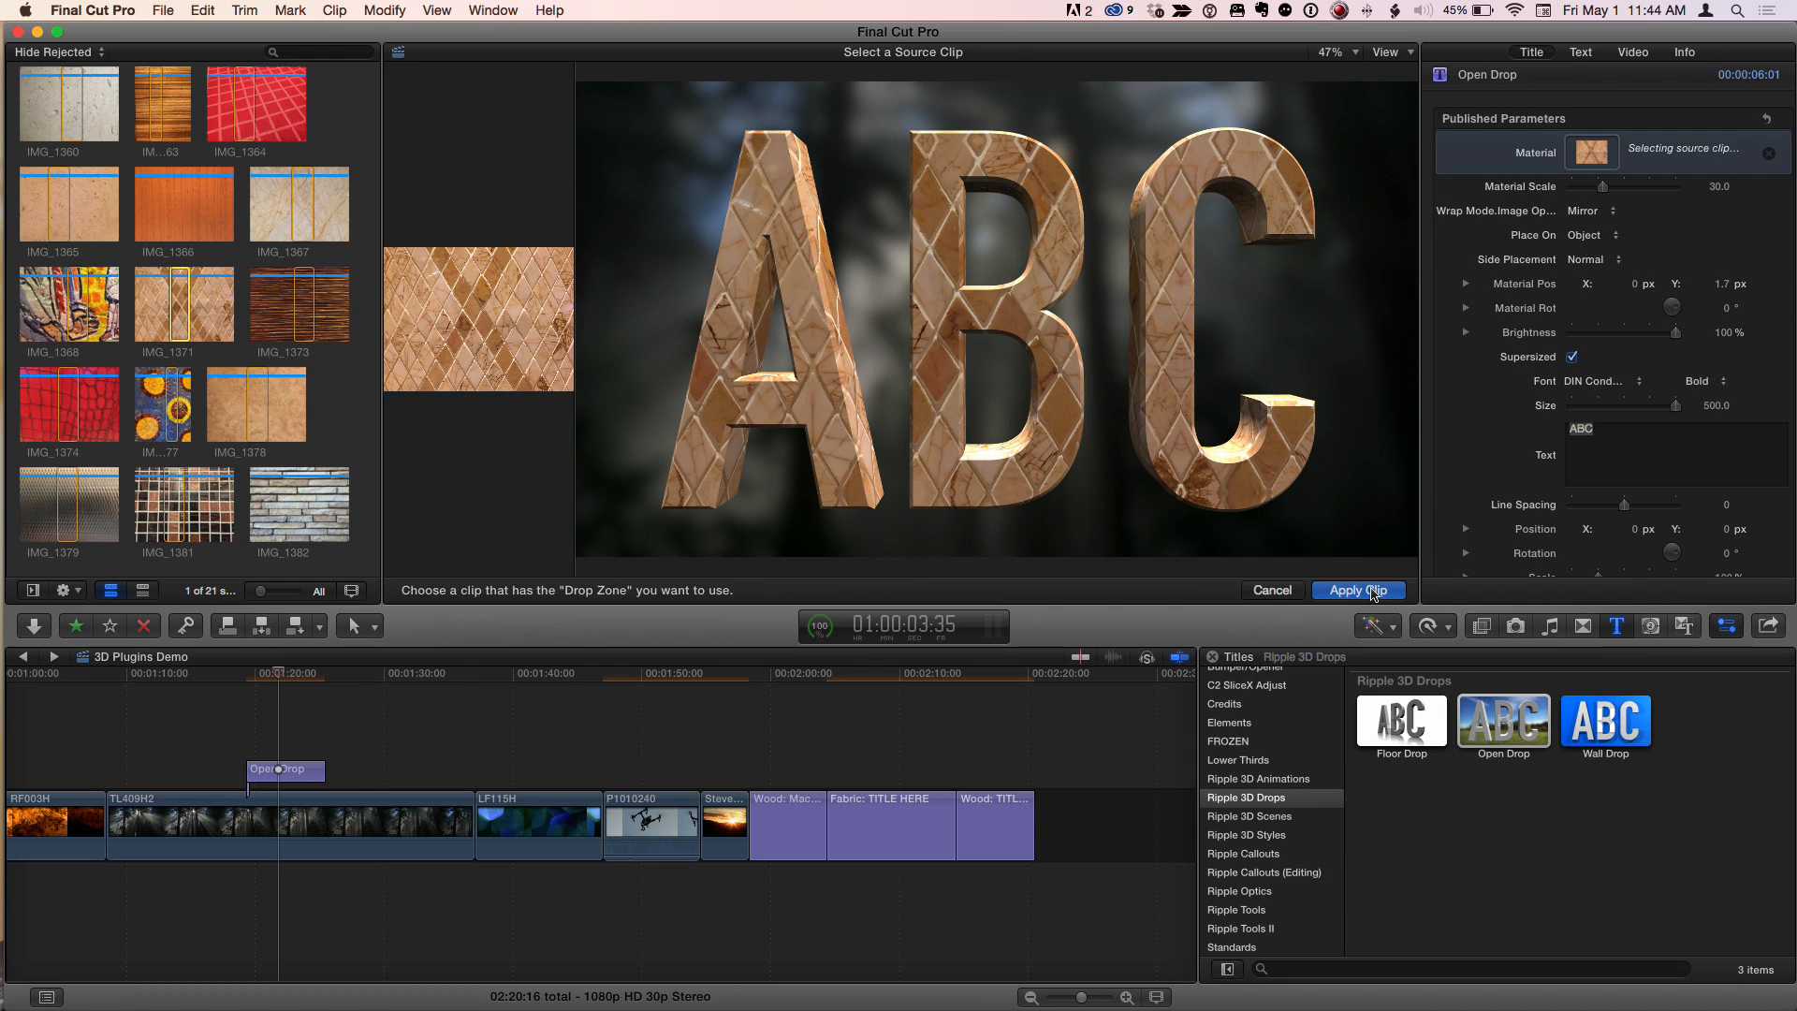
pyautogui.click(1244, 592)
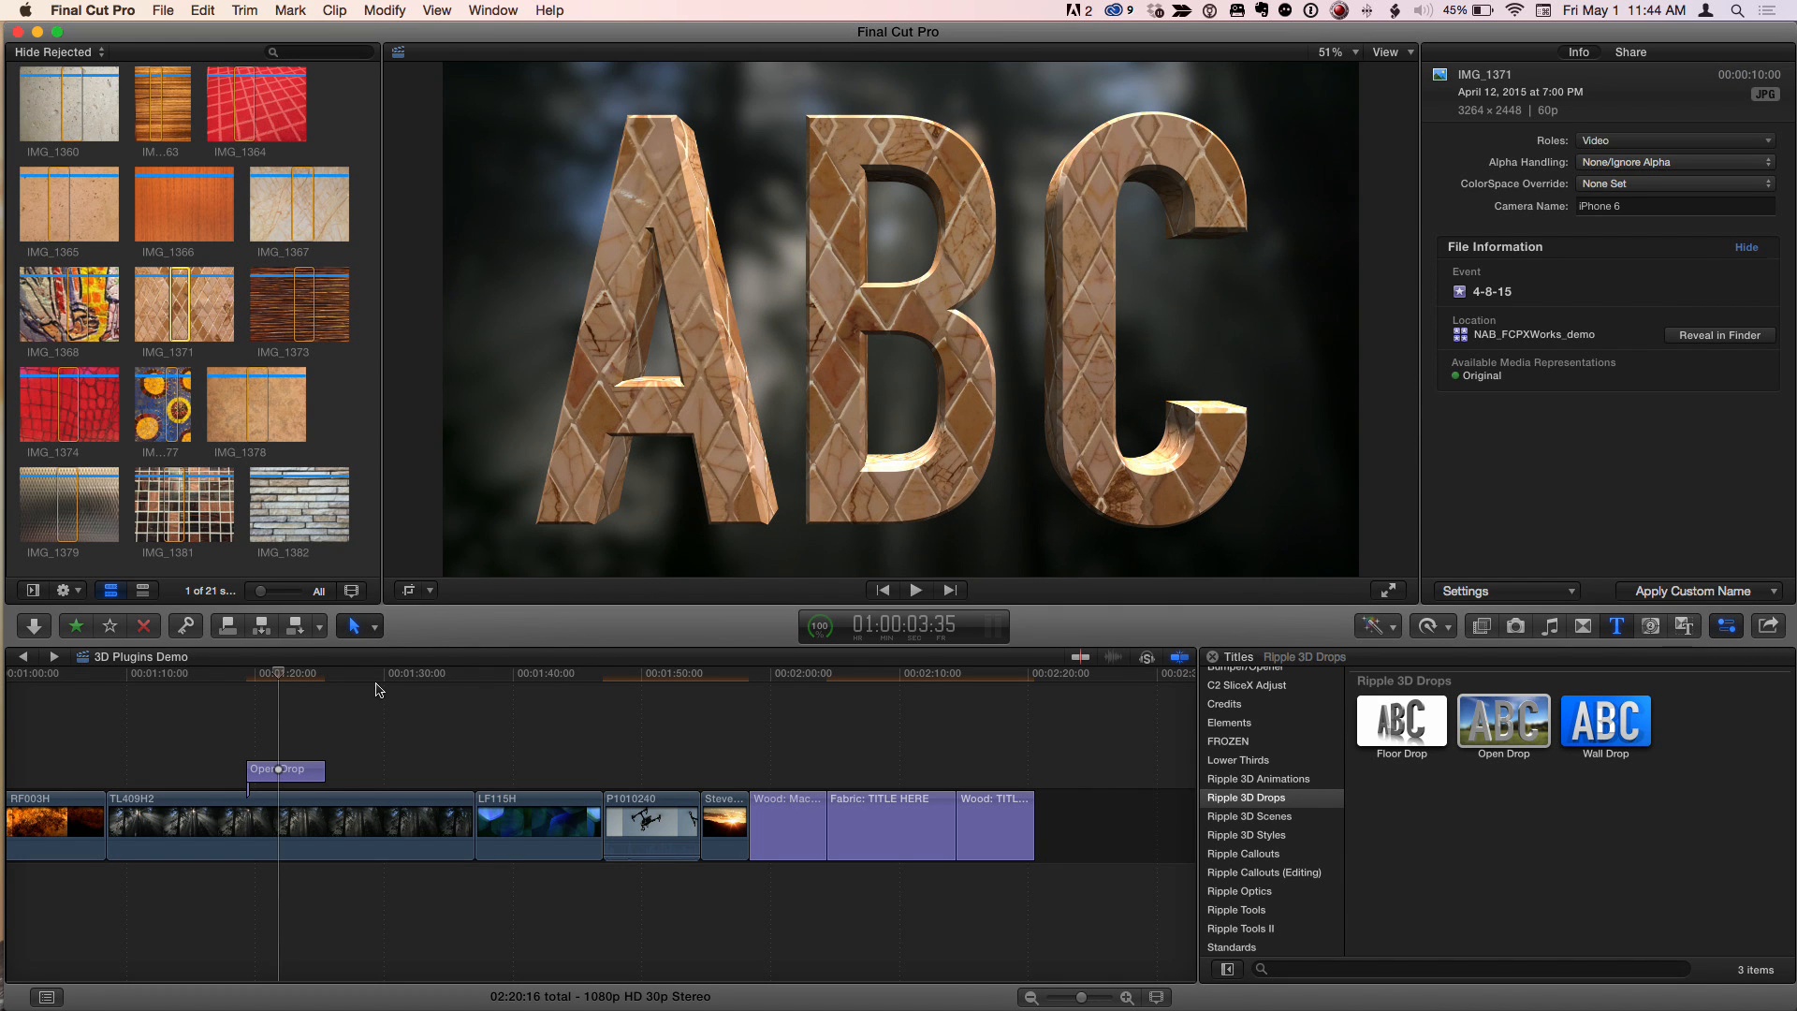
# Step: Play the Open Drop title from its start to preview the tiled stone letters tumbling in and out
pyautogui.click(248, 674)
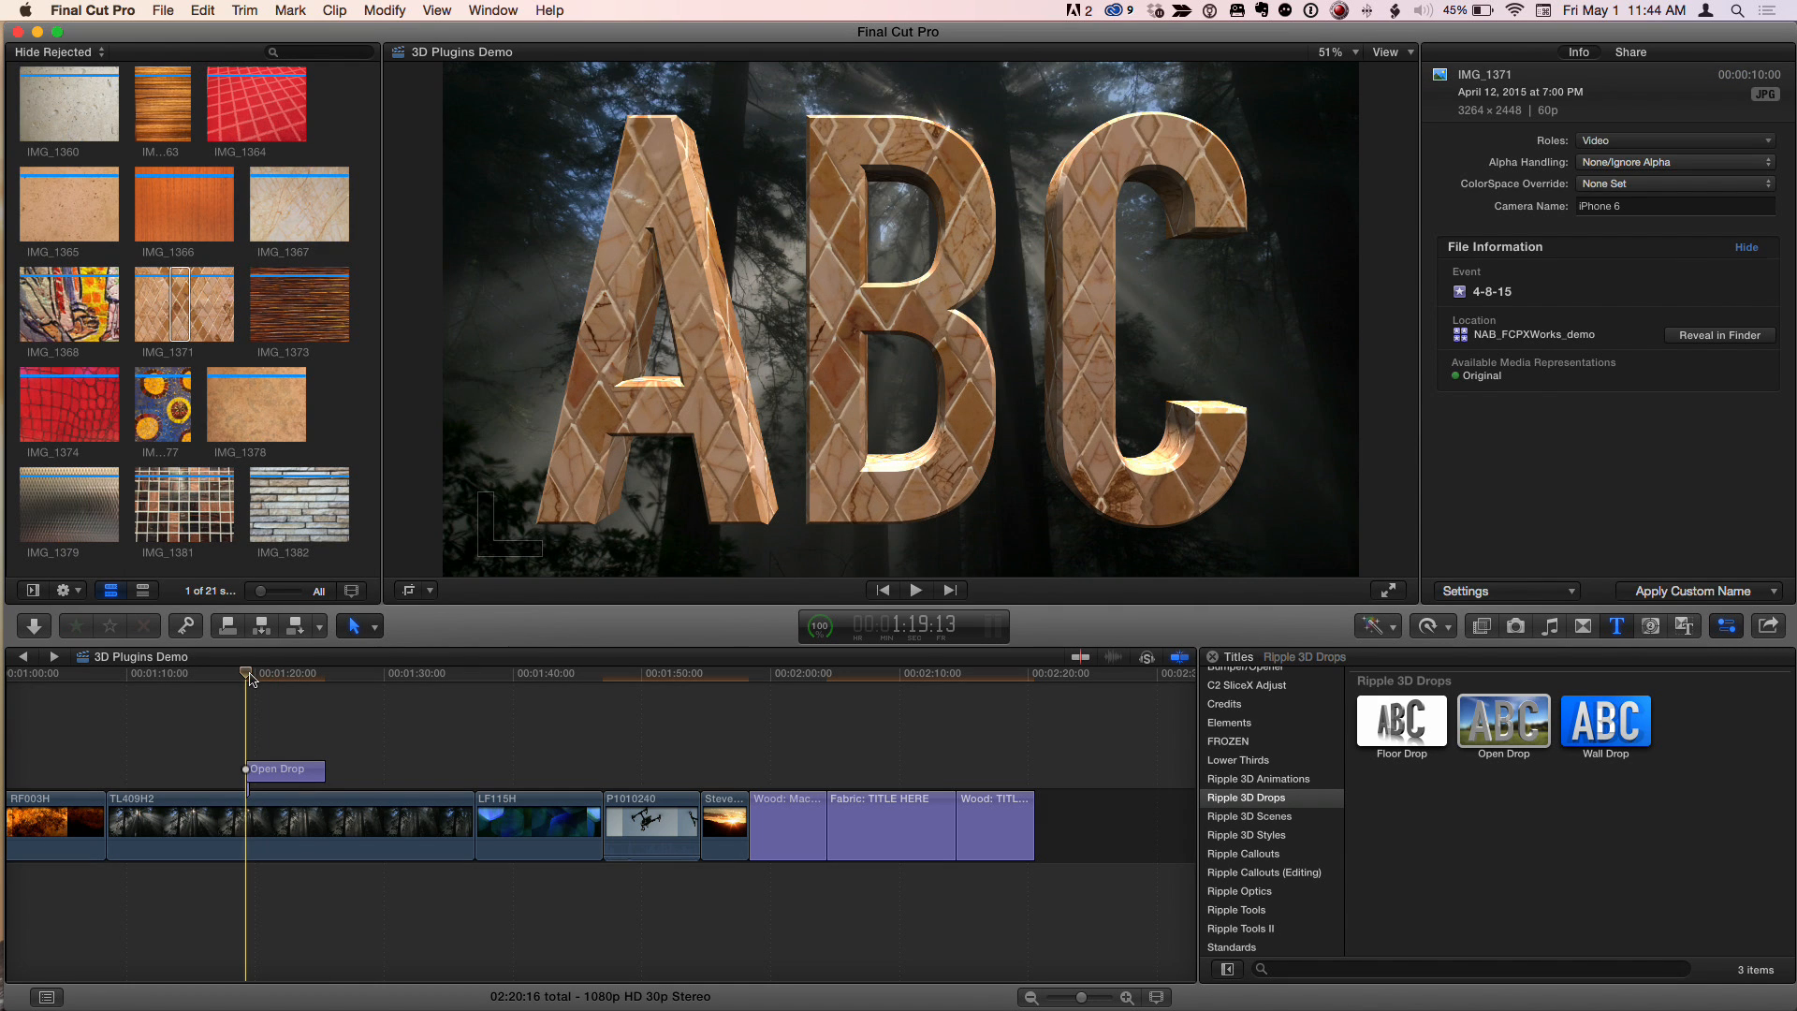
pyautogui.press('space')
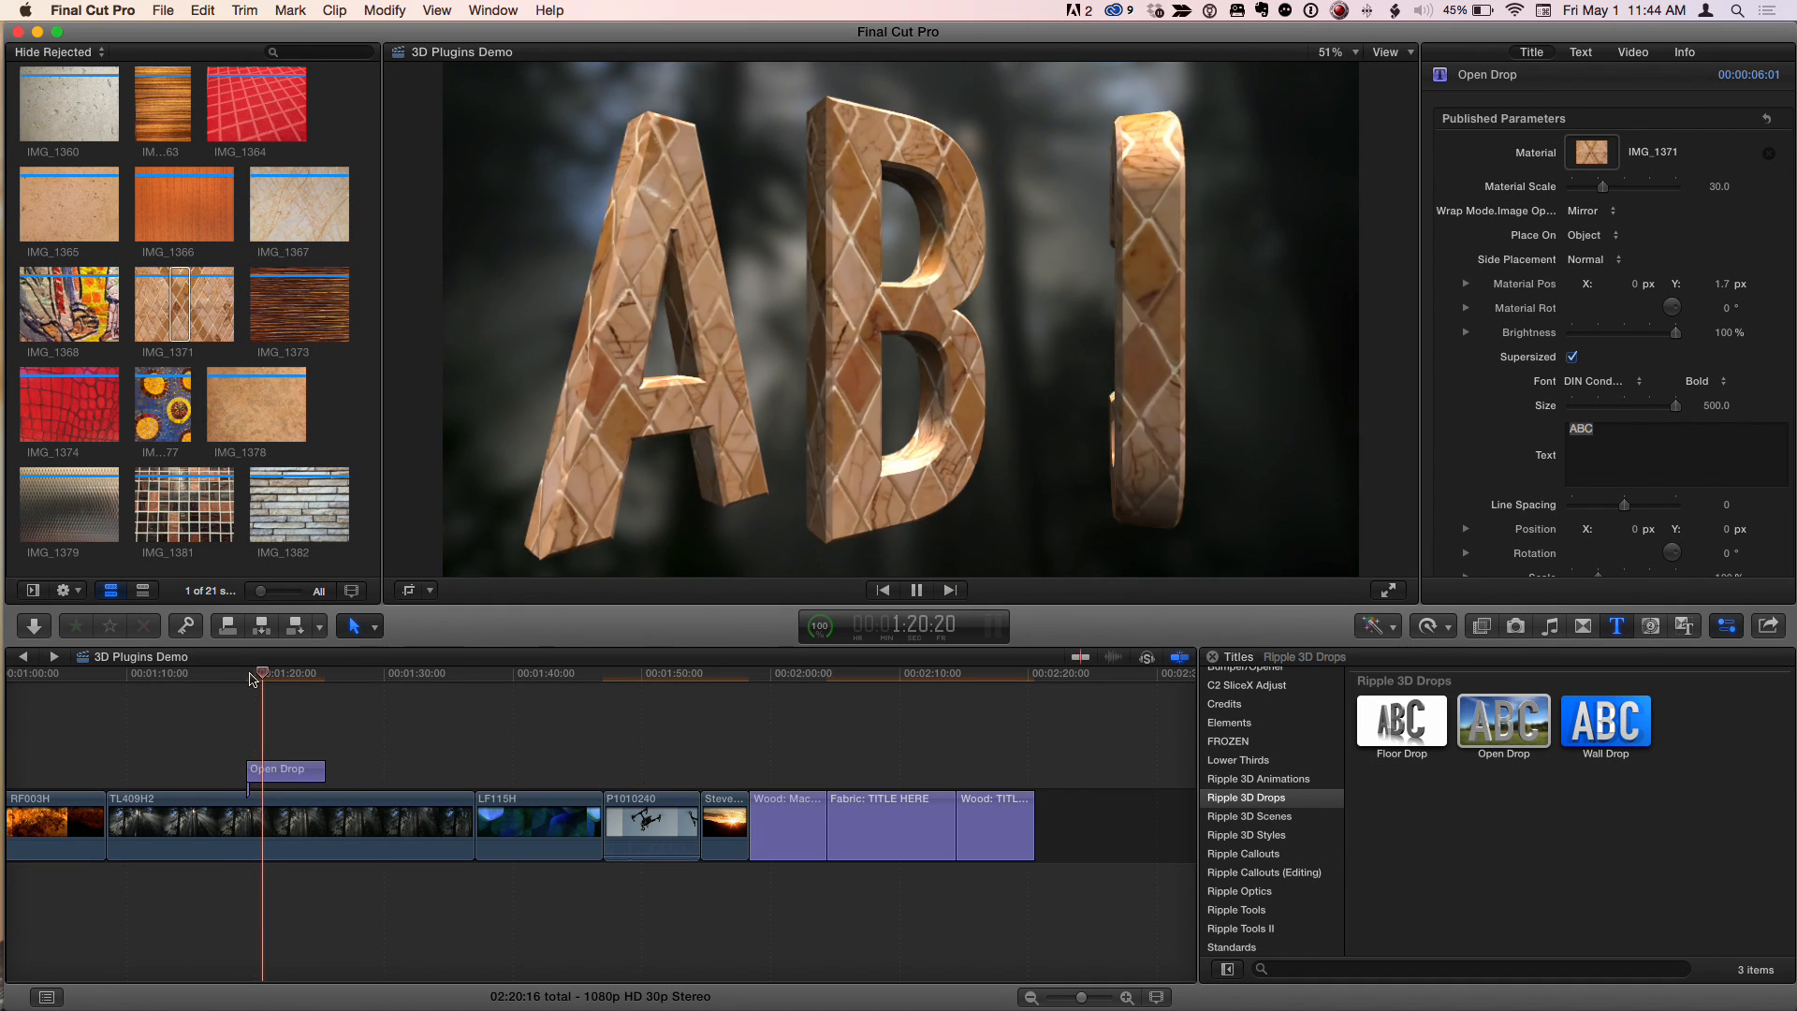
pyautogui.press('space')
pyautogui.press('space')
pyautogui.press('space')
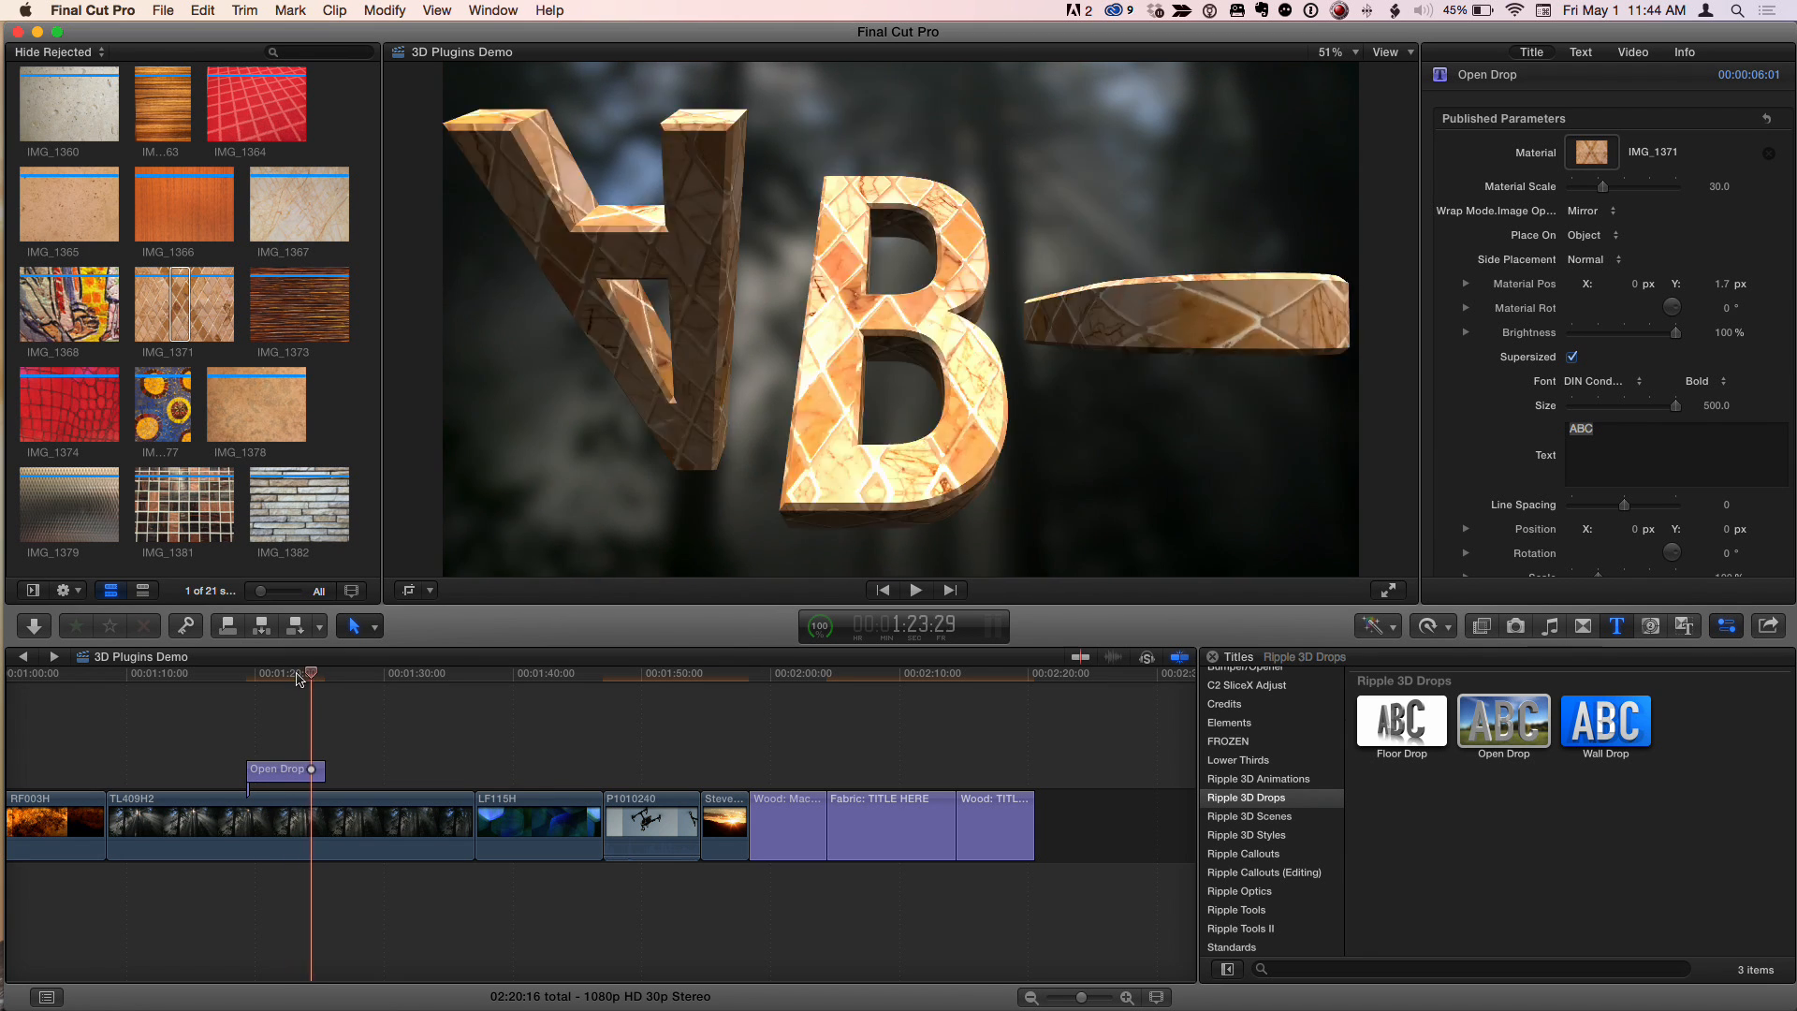
# Step: Park the playhead at about 1:22:20 within the Open Drop title and examine its material parameters
pyautogui.click(286, 676)
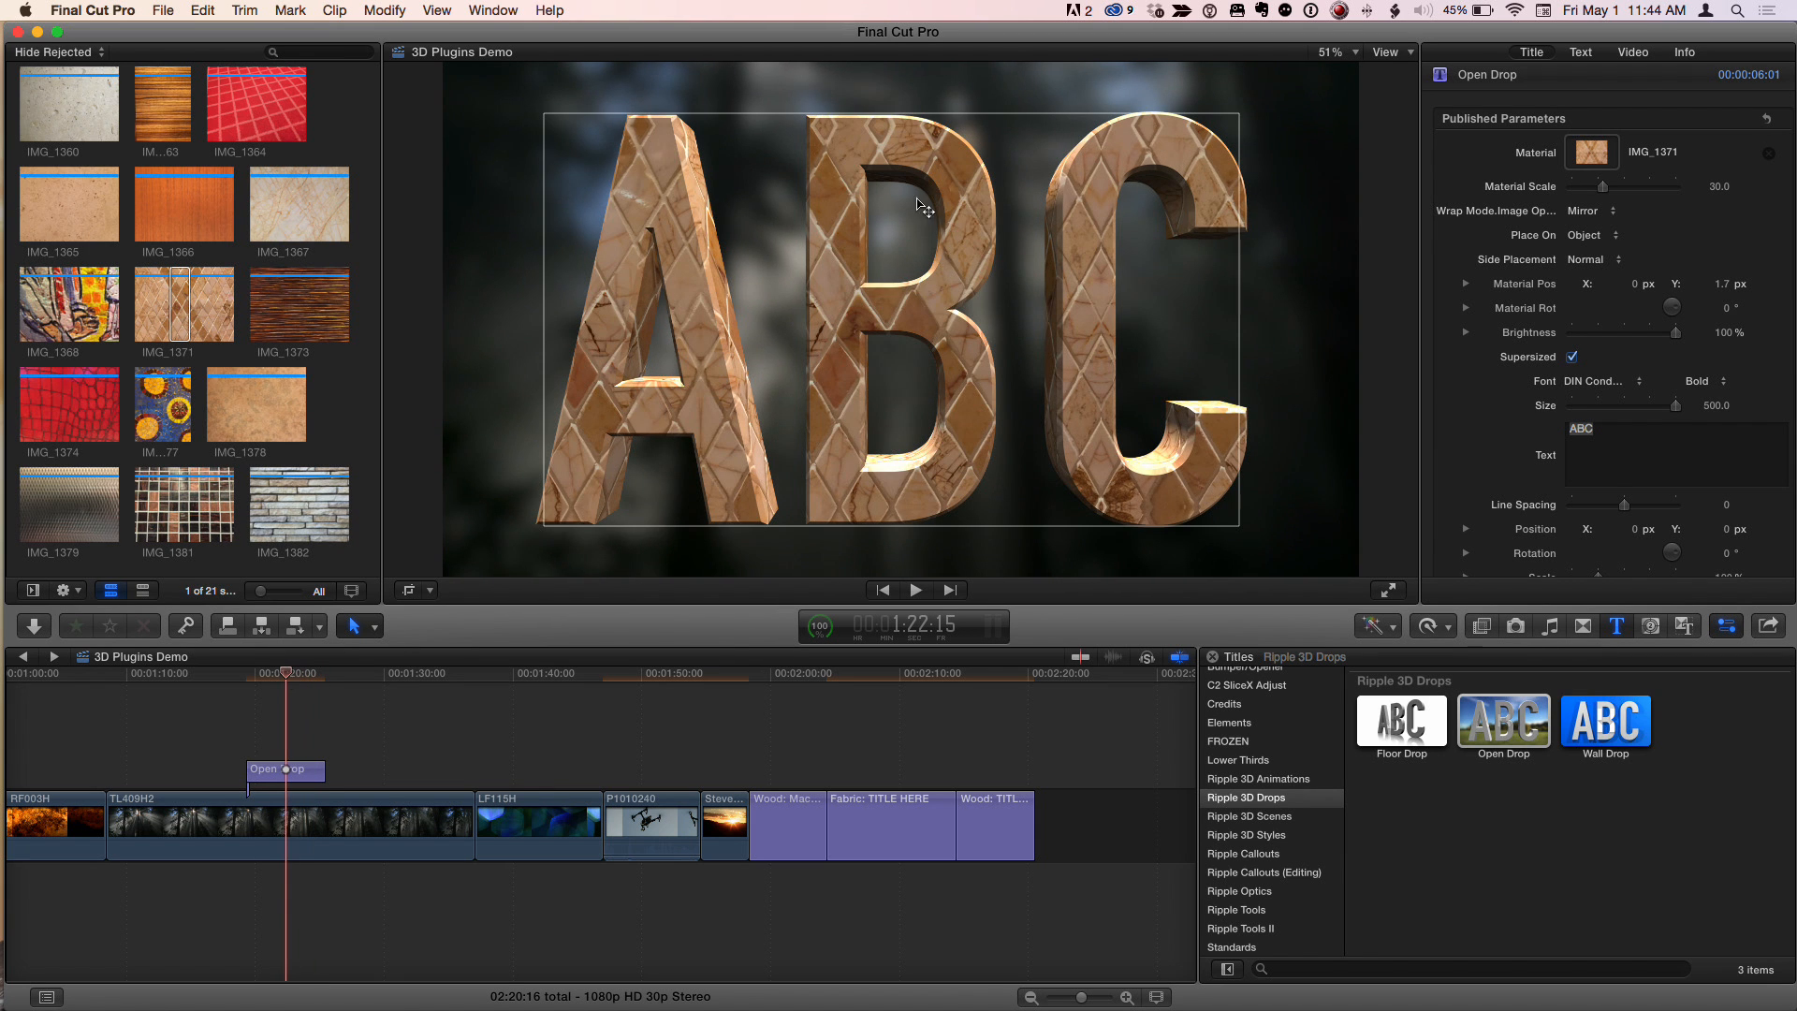
pyautogui.scroll(-1, 1525, 255)
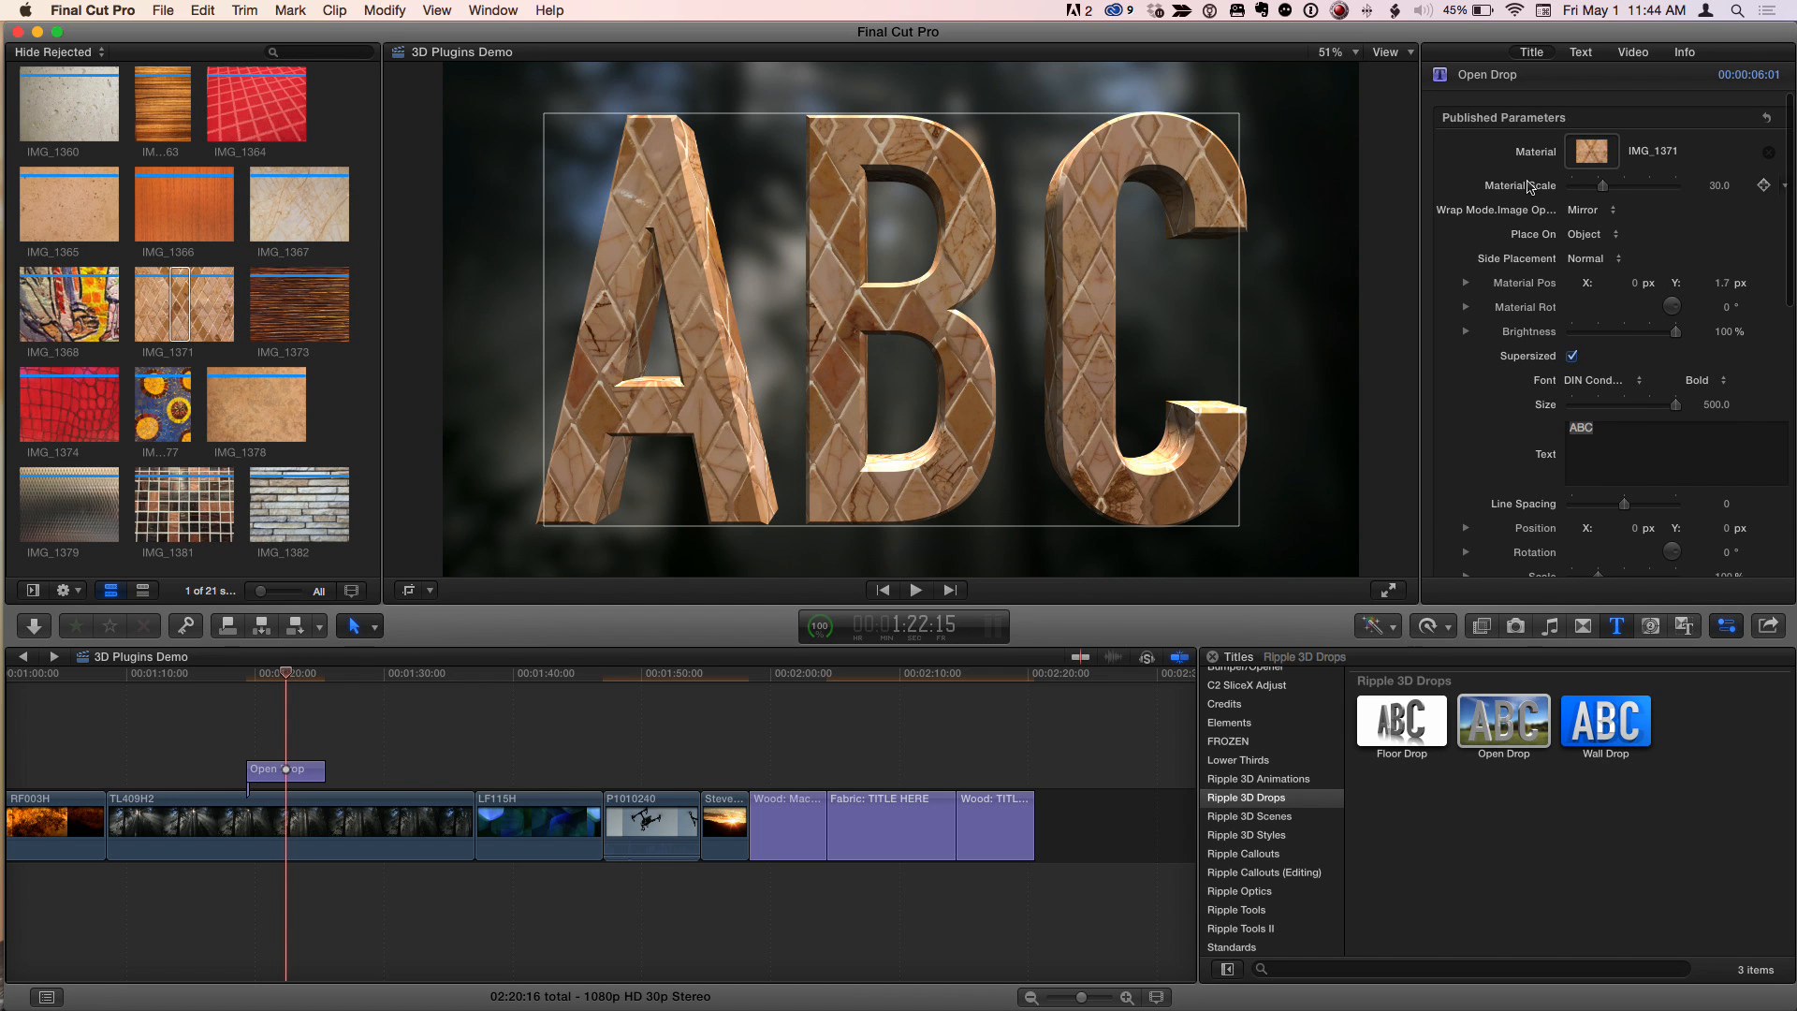
pyautogui.scroll(1, 1534, 252)
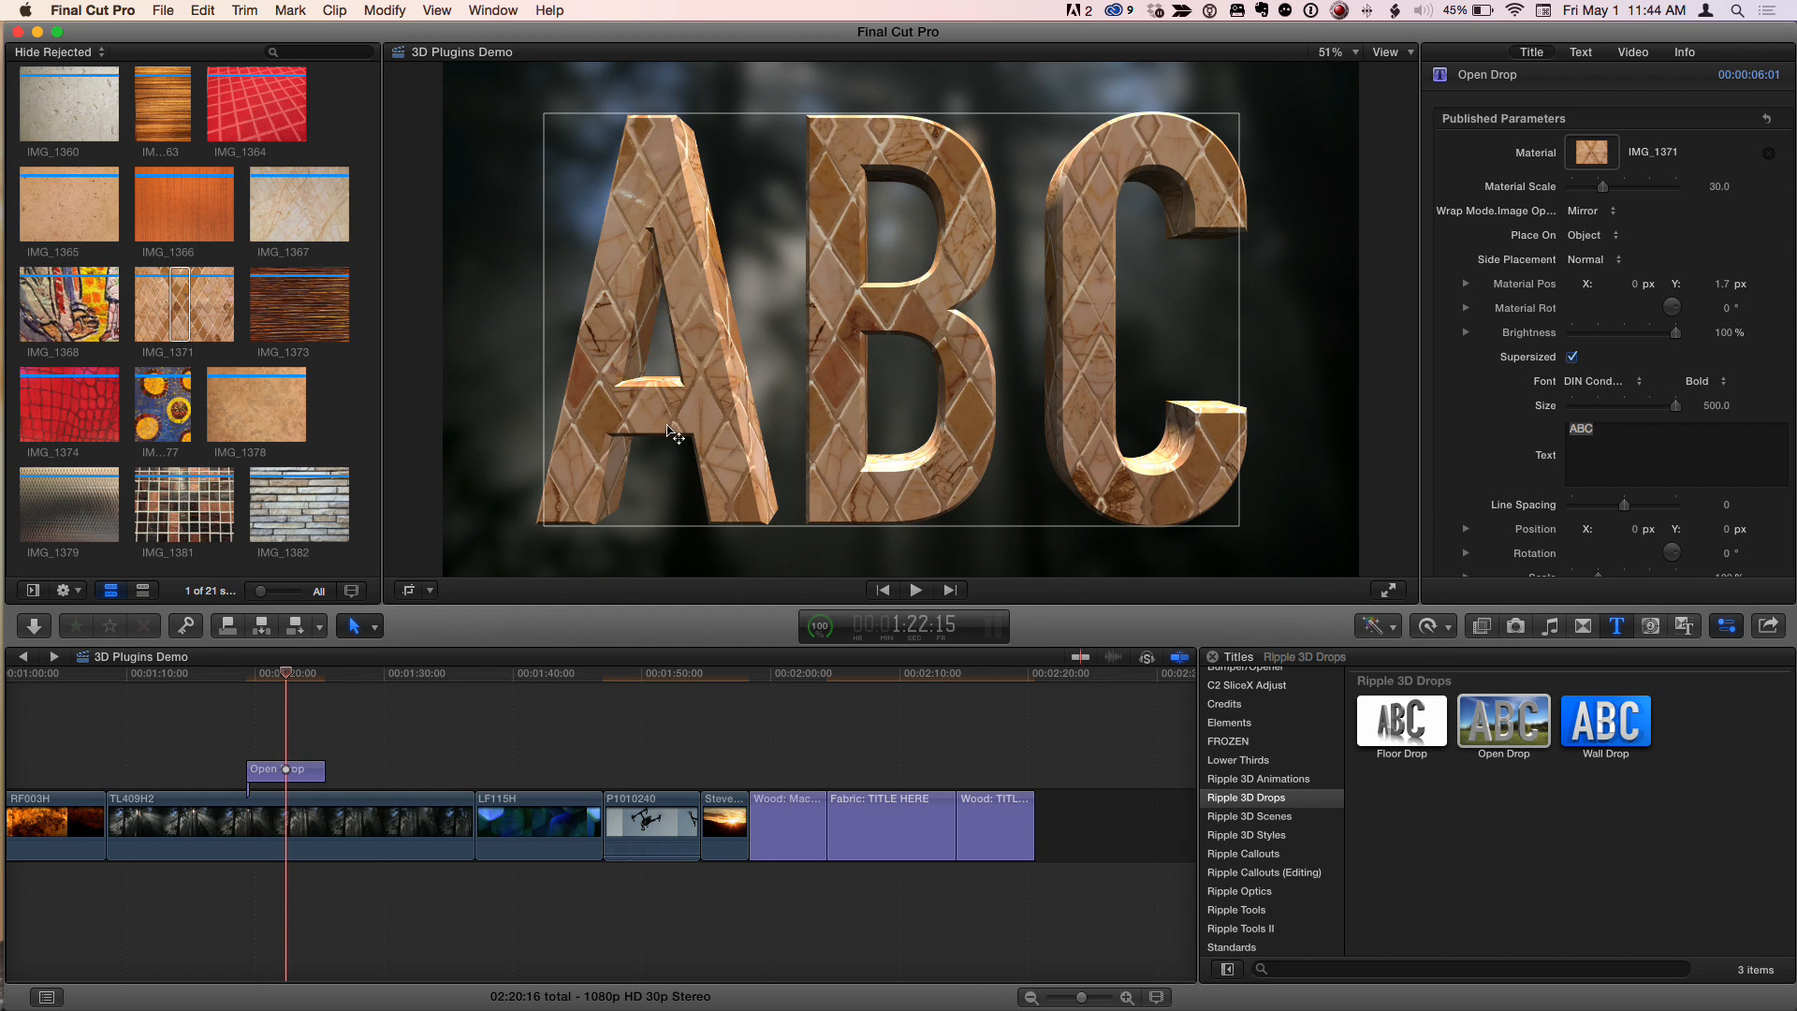
pyautogui.click(284, 676)
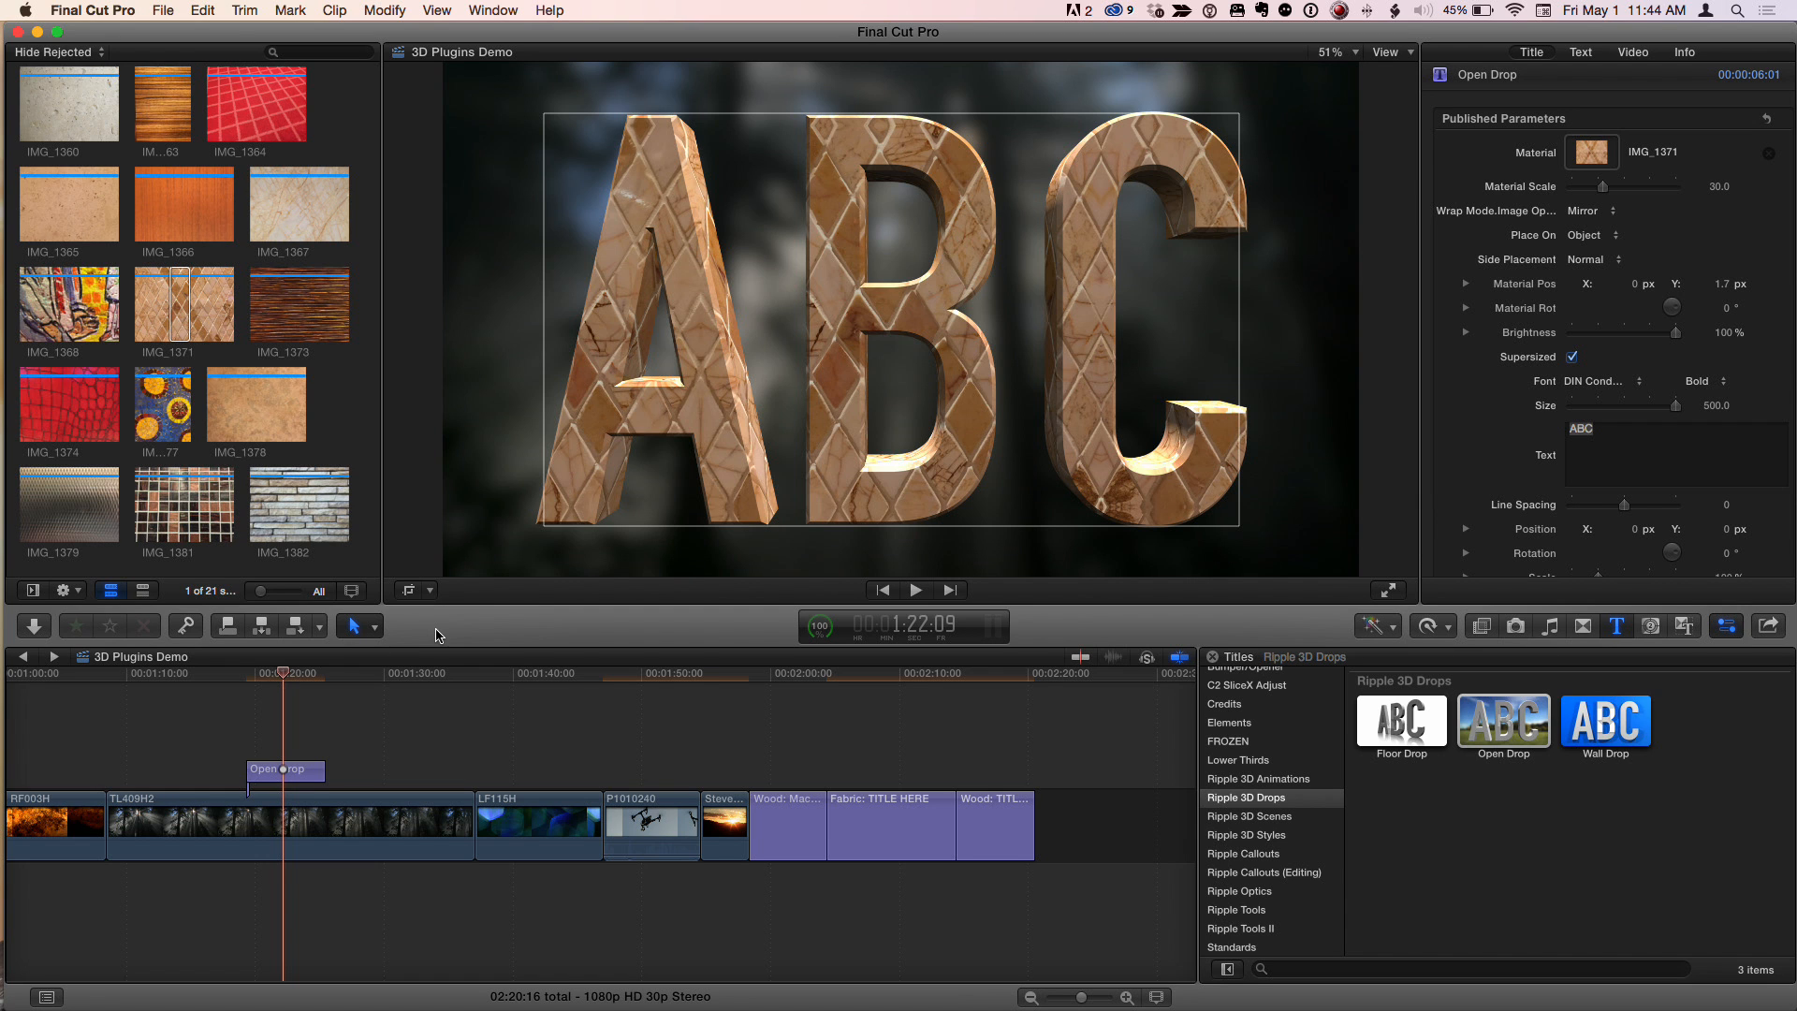
pyautogui.moveTo(290, 679); pyautogui.dragTo(291, 677)
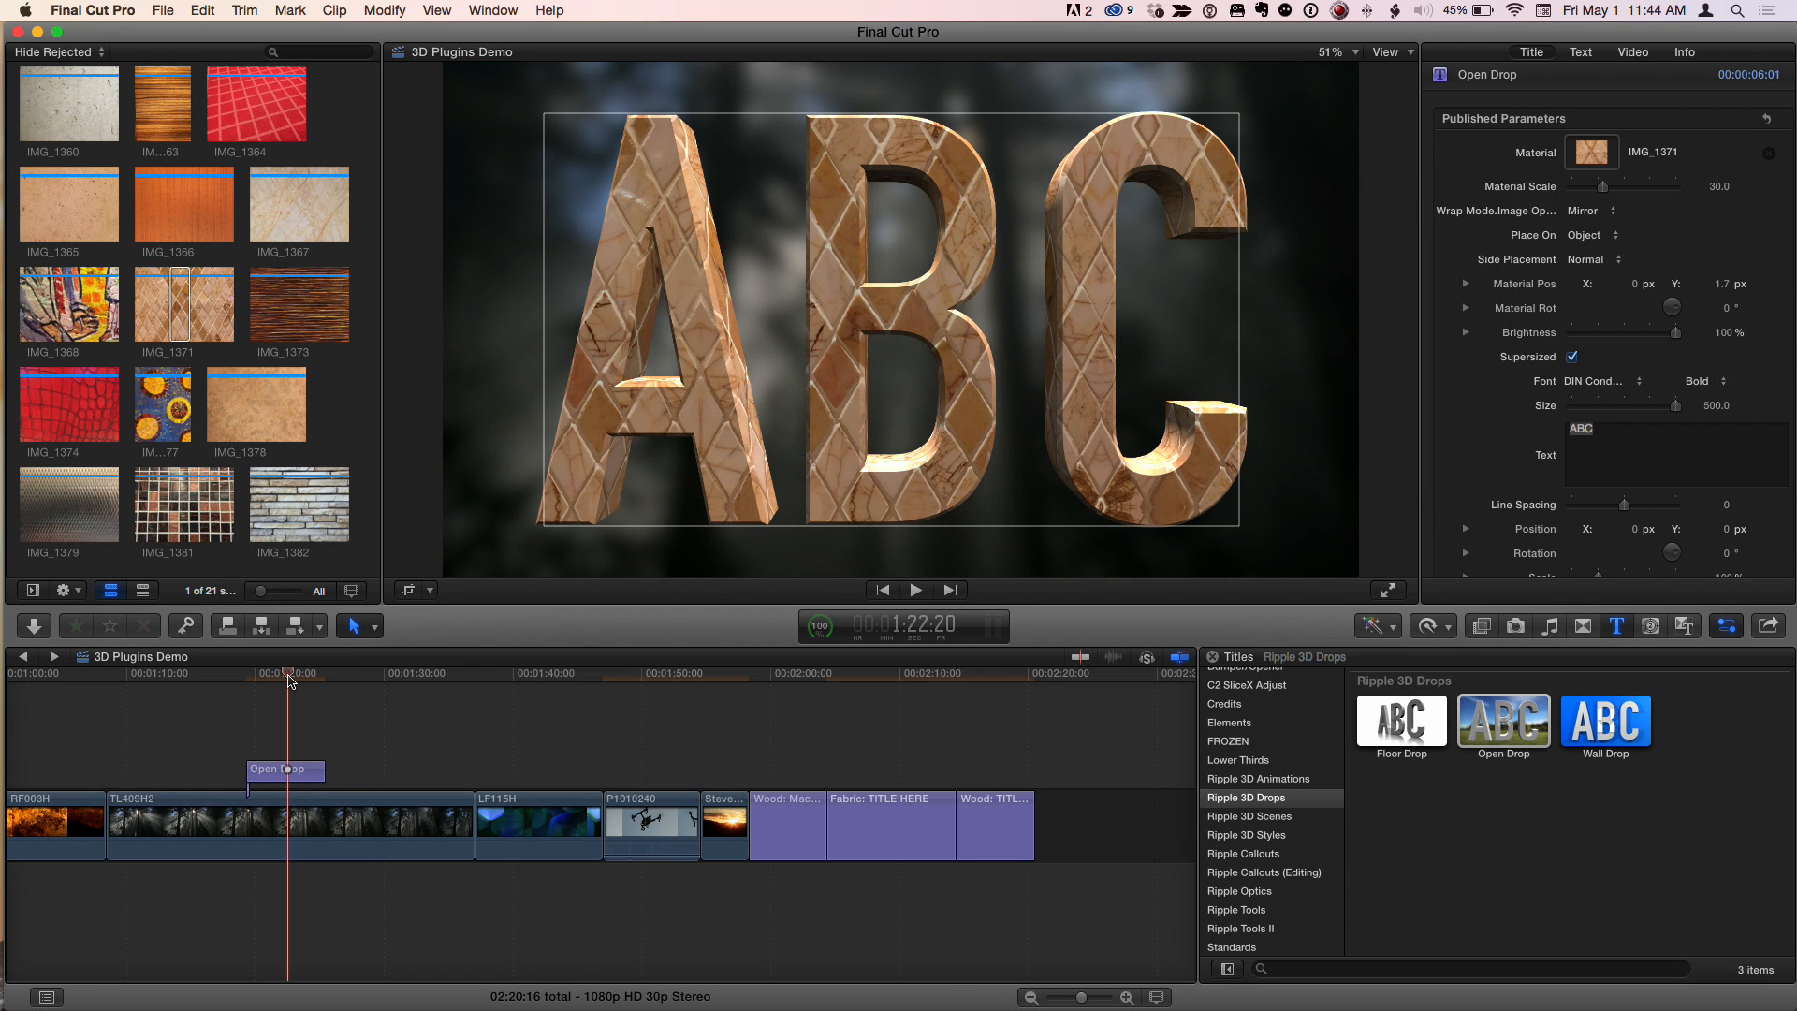